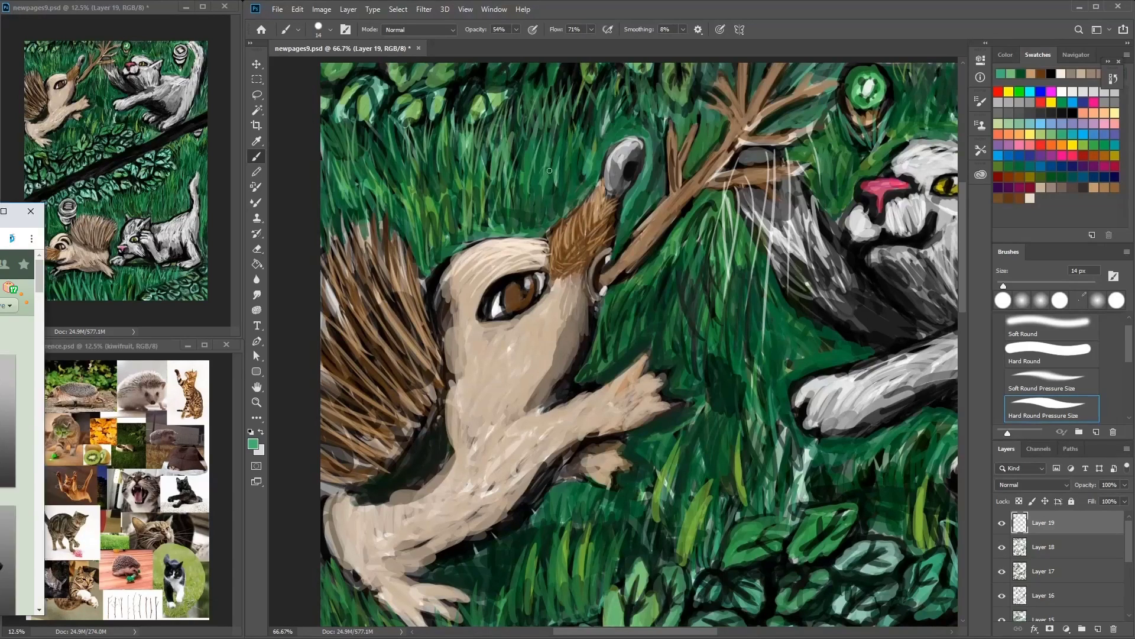
# Step: Bring the DeviantArt gallery browser window over the painting and enlarge it to show more artwork
pyautogui.moveTo(167, 118); pyautogui.dragTo(383, 136)
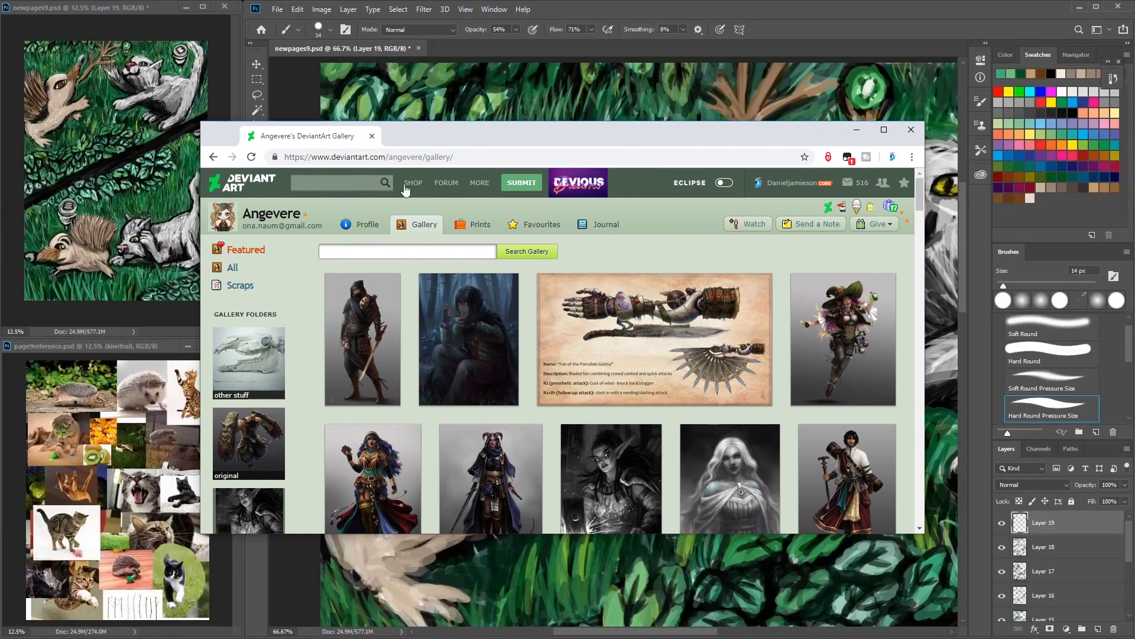
pyautogui.moveTo(583, 534); pyautogui.dragTo(583, 597)
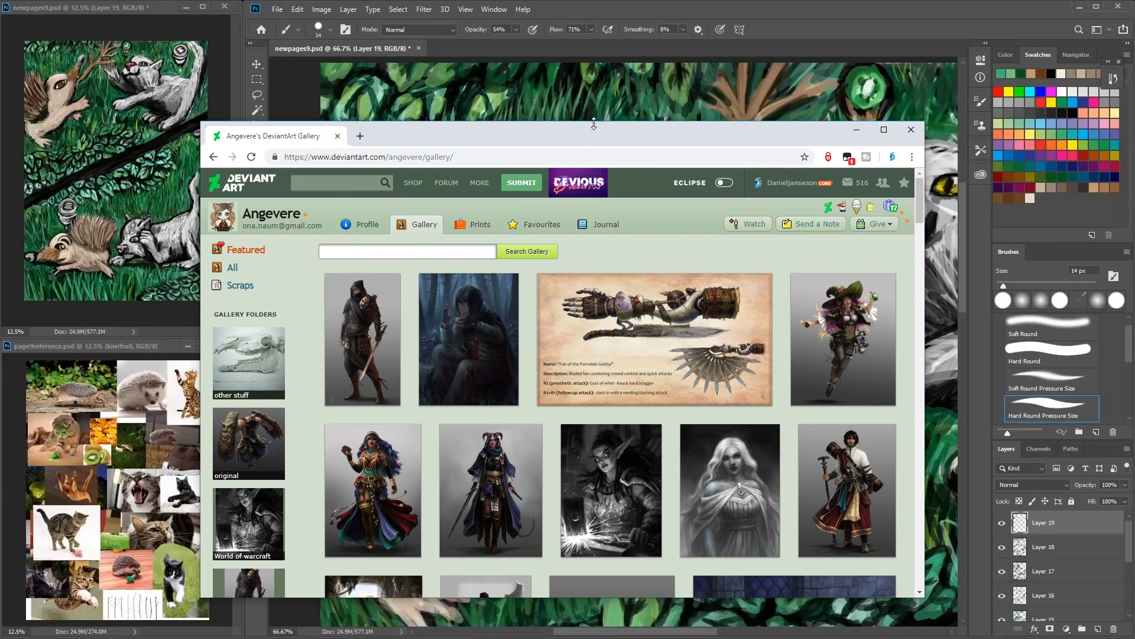
pyautogui.moveTo(596, 120); pyautogui.dragTo(606, 25)
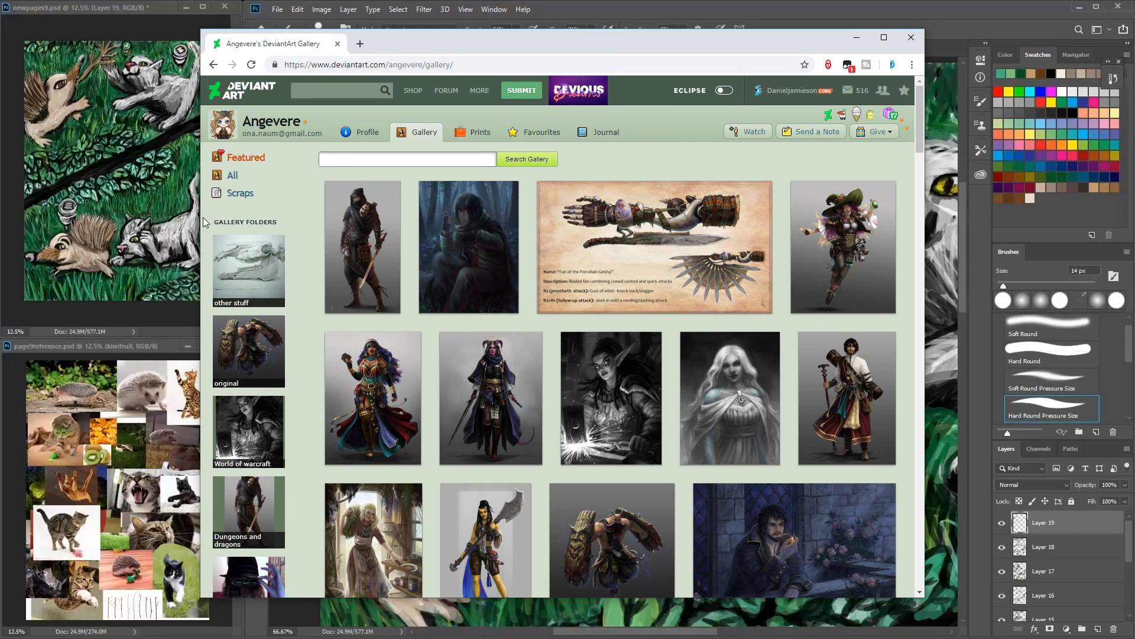
pyautogui.moveTo(201, 220); pyautogui.dragTo(84, 237)
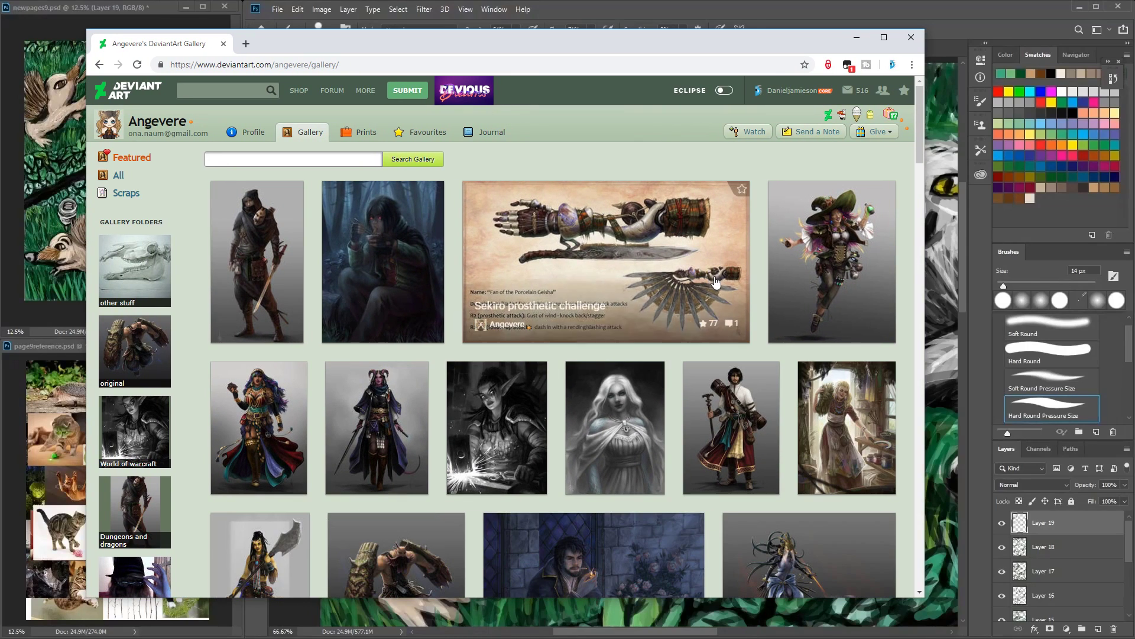
# Step: Browse the artist's gallery of character paintings, and return to the painting document
pyautogui.scroll(-1, 722, 283)
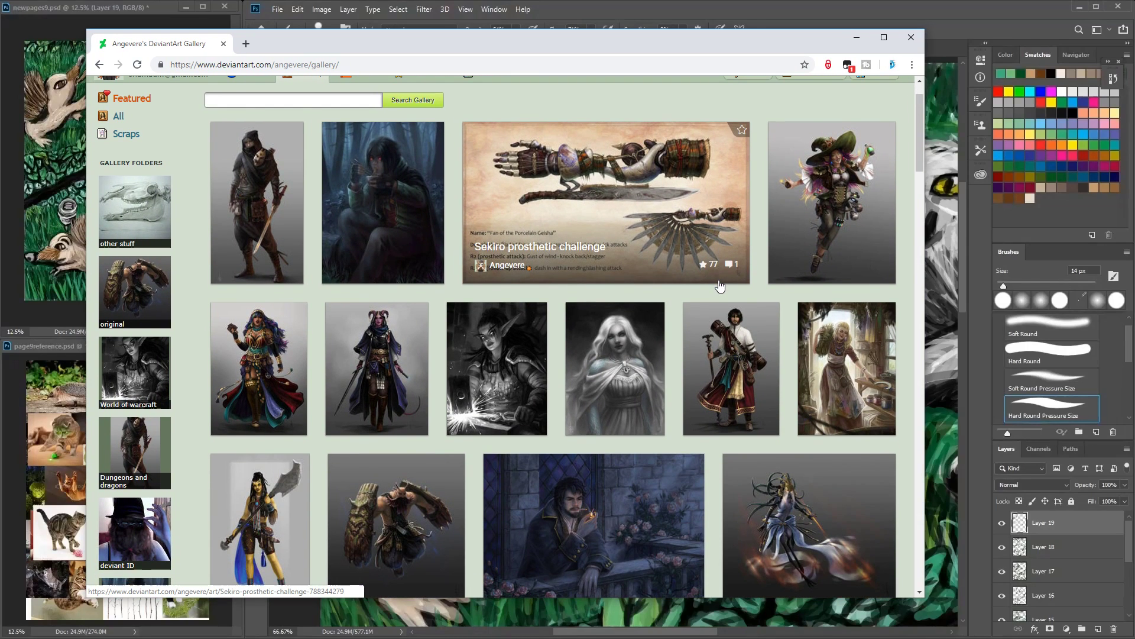
pyautogui.scroll(-1, 720, 287)
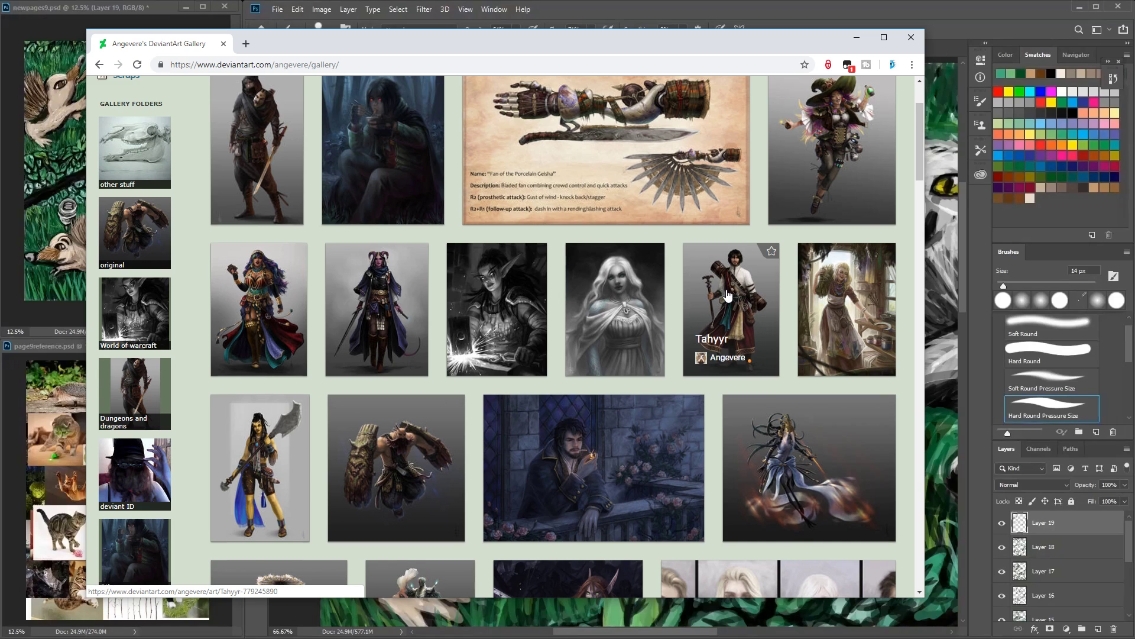
pyautogui.scroll(-1, 728, 295)
pyautogui.scroll(-4, 731, 298)
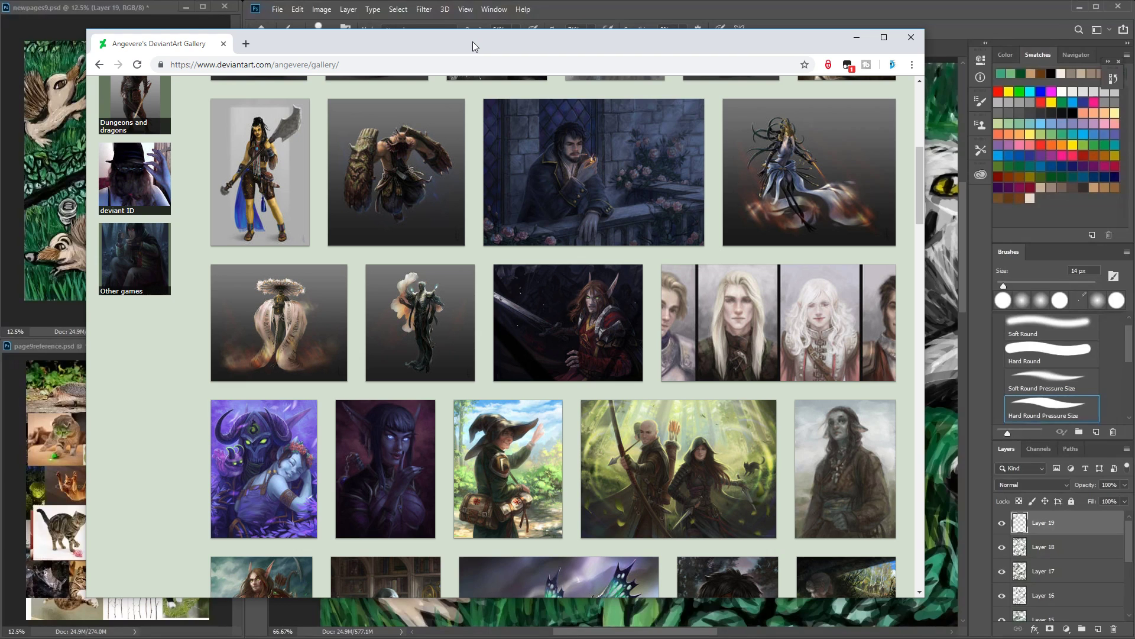
pyautogui.press('super+Down')
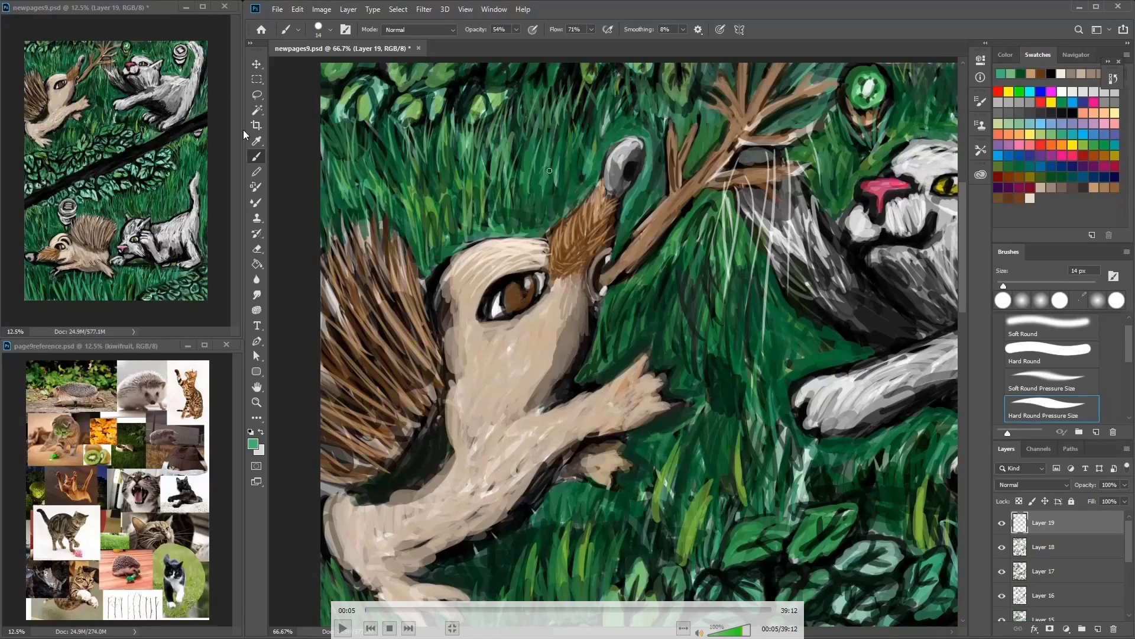
pyautogui.click(344, 630)
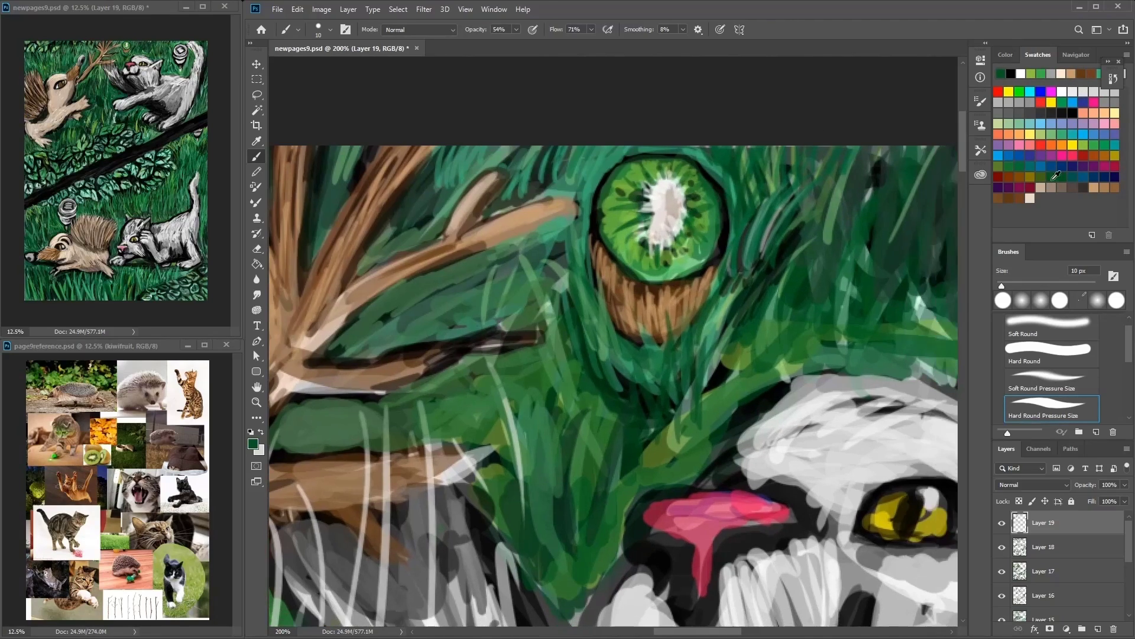
# Step: Add fine strokes to the brown skin and edge of the sliced kiwi with a 10 px brush
pyautogui.click(1019, 196)
pyautogui.moveTo(645, 337); pyautogui.dragTo(705, 294)
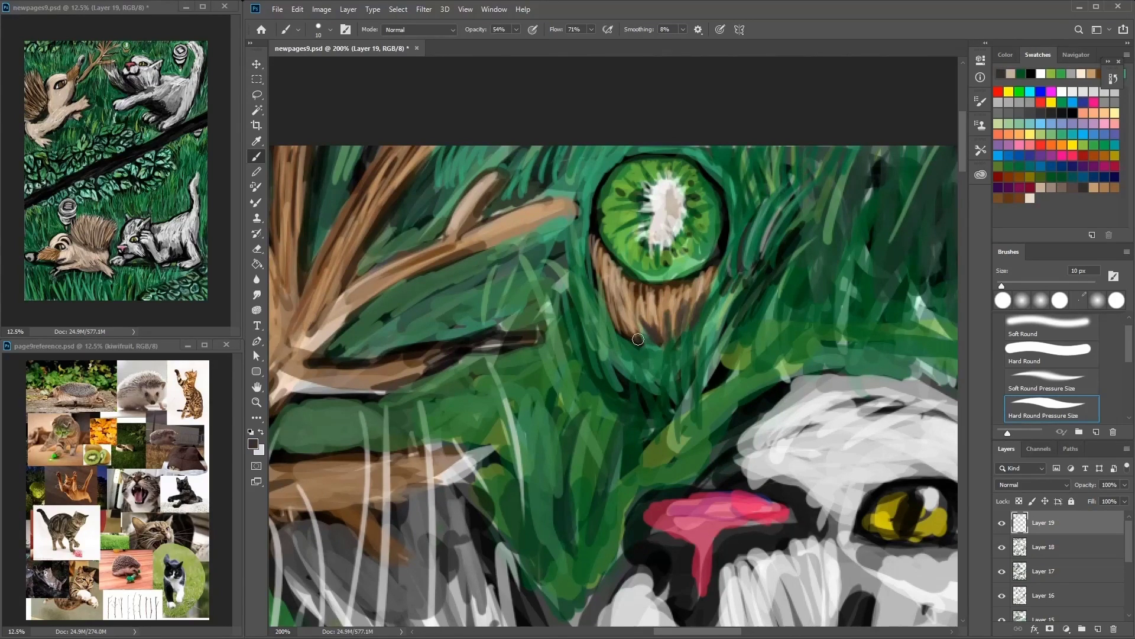
pyautogui.moveTo(615, 331); pyautogui.dragTo(528, 225)
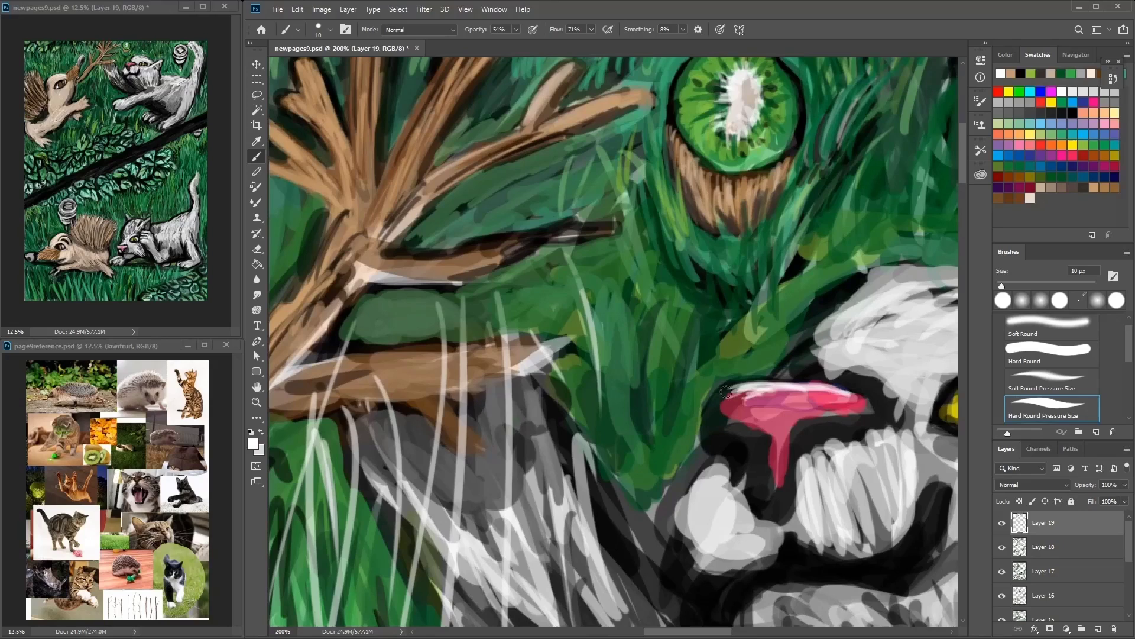
# Step: Repaint the upper cat's nose with smoother pink strokes, using colors sampled from the painting
pyautogui.keyDown('alt'); pyautogui.click(726, 391); pyautogui.keyUp('alt')
pyautogui.moveTo(726, 392); pyautogui.dragTo(814, 421)
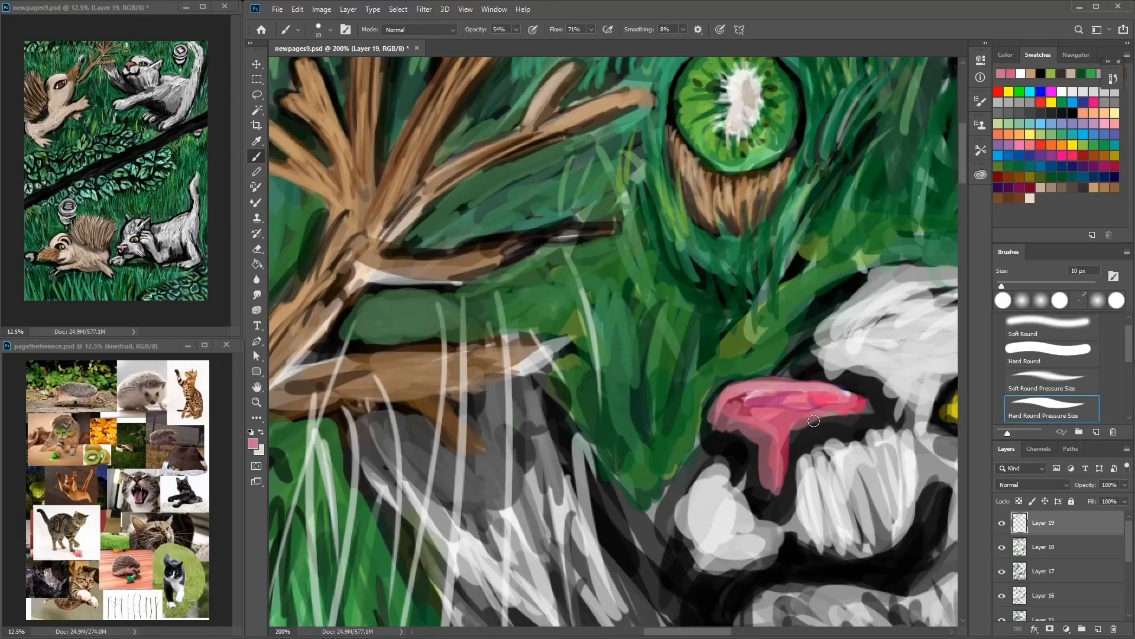
# Step: Paint the upper cat's paw behind the forked branch, blocking it in black and adding grey fur highlights
pyautogui.hotkey('ctrl', '-')
pyautogui.moveTo(482, 331); pyautogui.dragTo(550, 328)
pyautogui.moveTo(515, 278); pyautogui.dragTo(547, 325)
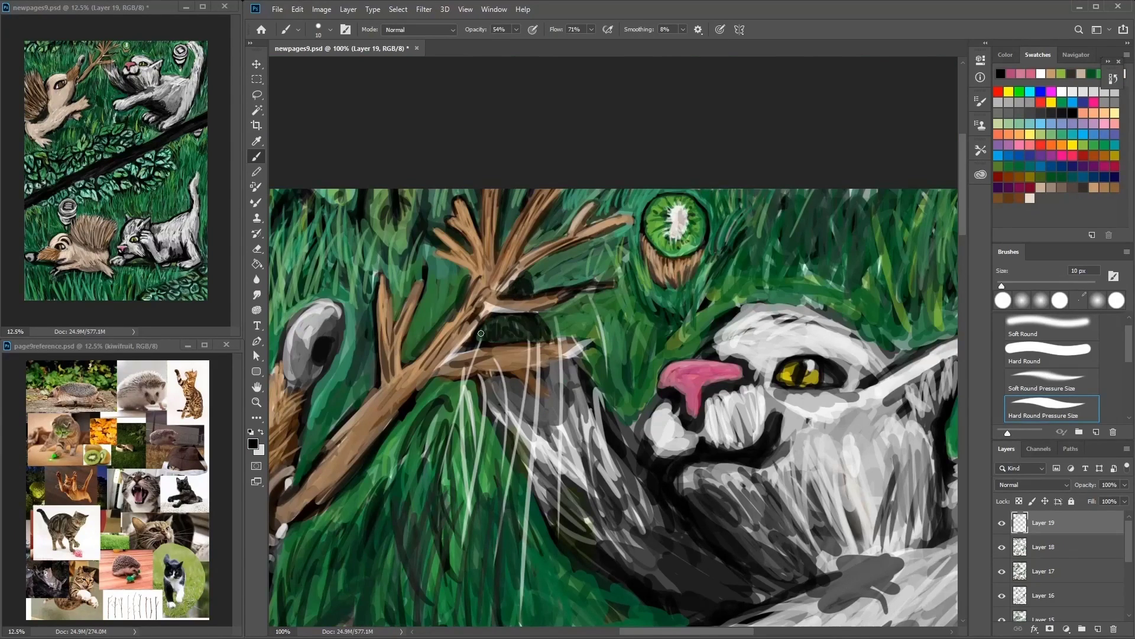
pyautogui.keyDown('alt'); pyautogui.click(568, 308); pyautogui.keyUp('alt')
pyautogui.moveTo(476, 334); pyautogui.dragTo(537, 336)
pyautogui.moveTo(510, 278); pyautogui.dragTo(536, 294)
pyautogui.keyDown('alt'); pyautogui.click(527, 331); pyautogui.keyUp('alt')
pyautogui.moveTo(473, 346); pyautogui.dragTo(547, 323)
pyautogui.moveTo(508, 272); pyautogui.dragTo(564, 331)
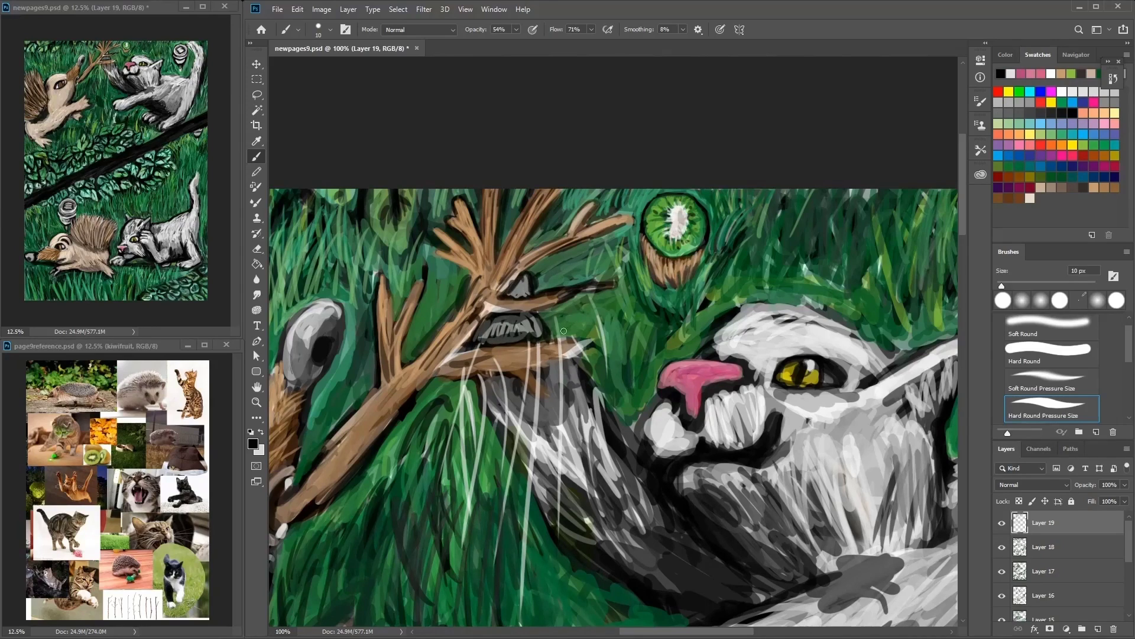
# Step: Paint a small grey toe of the cat's paw with a dark edge on the far side of the branch
pyautogui.keyDown('alt'); pyautogui.click(467, 283); pyautogui.keyUp('alt')
pyautogui.moveTo(455, 278); pyautogui.dragTo(476, 307)
pyautogui.keyDown('alt'); pyautogui.click(465, 272); pyautogui.keyUp('alt')
pyautogui.keyDown('alt'); pyautogui.click(450, 259); pyautogui.keyUp('alt')
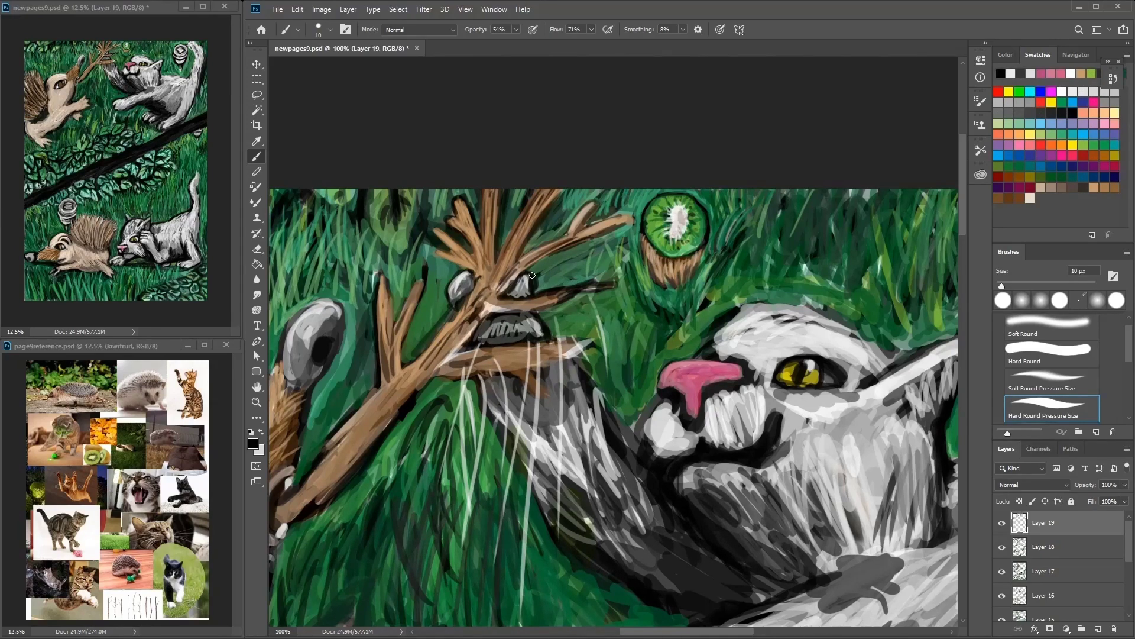
# Step: Outline the forked branch in black and rework its twigs with sampled brown strokes
pyautogui.moveTo(426, 384); pyautogui.dragTo(586, 340)
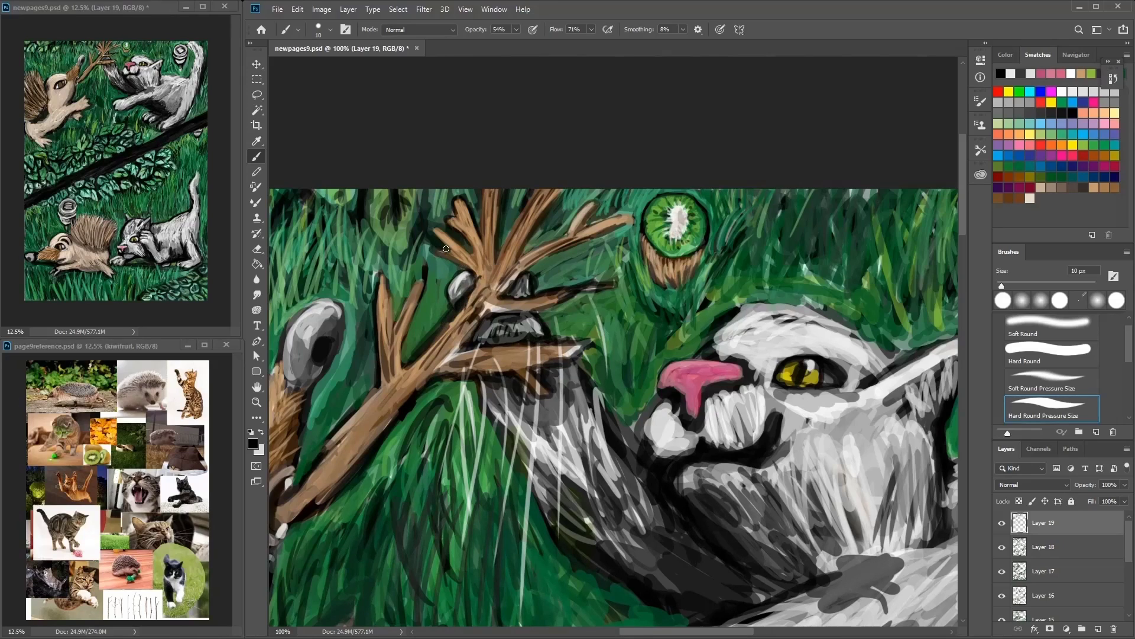
pyautogui.keyDown('alt'); pyautogui.click(446, 248); pyautogui.keyUp('alt')
pyautogui.moveTo(438, 319); pyautogui.dragTo(609, 219)
pyautogui.moveTo(594, 331)
pyautogui.mouseDown()
pyautogui.moveTo(508, 391)
pyautogui.moveTo(423, 376)
pyautogui.moveTo(538, 377)
pyautogui.moveTo(417, 362)
pyautogui.mouseUp()
pyautogui.keyDown('alt'); pyautogui.click(532, 355); pyautogui.keyUp('alt')
pyautogui.moveTo(502, 360)
pyautogui.mouseDown()
pyautogui.moveTo(577, 346)
pyautogui.moveTo(633, 310)
pyautogui.moveTo(530, 365)
pyautogui.mouseUp()
pyautogui.keyDown('alt'); pyautogui.click(521, 355); pyautogui.keyUp('alt')
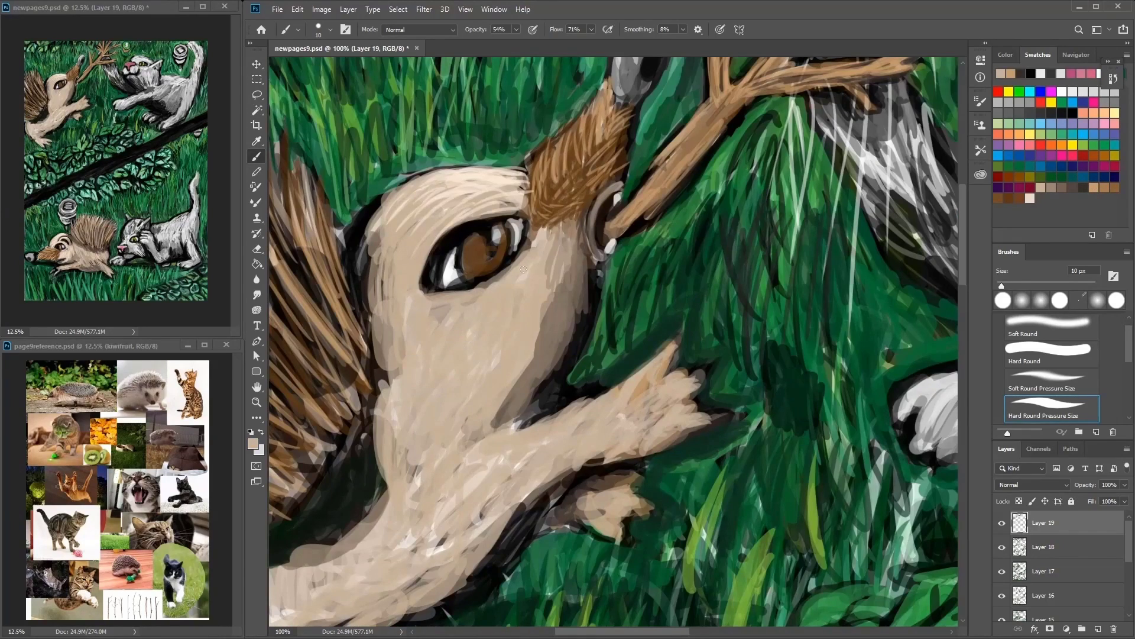
# Step: Refine the hedgehog's eye with clean white areas, a black outline and a shaded brown iris
pyautogui.keyDown('alt'); pyautogui.click(455, 261); pyautogui.keyUp('alt')
pyautogui.moveTo(460, 278); pyautogui.dragTo(437, 273)
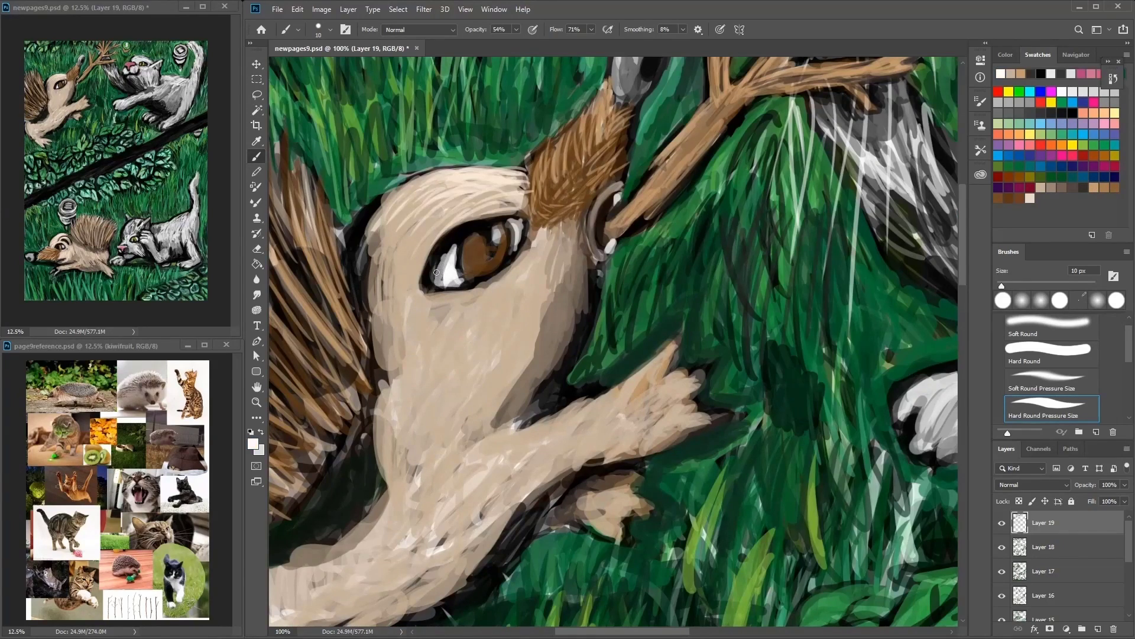
pyautogui.keyDown('alt'); pyautogui.click(520, 224); pyautogui.keyUp('alt')
pyautogui.moveTo(510, 224); pyautogui.dragTo(509, 255)
pyautogui.moveTo(468, 239)
pyautogui.mouseDown()
pyautogui.moveTo(576, 323)
pyautogui.moveTo(497, 360)
pyautogui.moveTo(505, 353)
pyautogui.moveTo(490, 343)
pyautogui.moveTo(408, 408)
pyautogui.moveTo(591, 248)
pyautogui.moveTo(555, 252)
pyautogui.mouseUp()
pyautogui.keyDown('alt'); pyautogui.click(480, 249); pyautogui.keyUp('alt')
# Step: Shade the edges of the hedgehog's face, neck and arm with sampled grey-brown strokes
pyautogui.keyDown('alt'); pyautogui.click(485, 385); pyautogui.keyUp('alt')
pyautogui.moveTo(367, 343)
pyautogui.mouseDown()
pyautogui.moveTo(419, 361)
pyautogui.moveTo(461, 532)
pyautogui.mouseUp()
pyautogui.moveTo(627, 118)
pyautogui.mouseDown()
pyautogui.moveTo(610, 278)
pyautogui.moveTo(688, 449)
pyautogui.mouseUp()
pyautogui.moveTo(556, 225)
pyautogui.mouseDown()
pyautogui.moveTo(578, 393)
pyautogui.moveTo(559, 533)
pyautogui.mouseUp()
pyautogui.moveTo(565, 443)
pyautogui.mouseDown()
pyautogui.moveTo(441, 582)
pyautogui.moveTo(532, 473)
pyautogui.mouseUp()
pyautogui.moveTo(496, 462)
pyautogui.mouseDown()
pyautogui.moveTo(473, 497)
pyautogui.moveTo(470, 485)
pyautogui.moveTo(494, 471)
pyautogui.mouseUp()
# Step: Deepen the gaps between the hedgehog's quills with black and dark brown strokes
pyautogui.press('d')
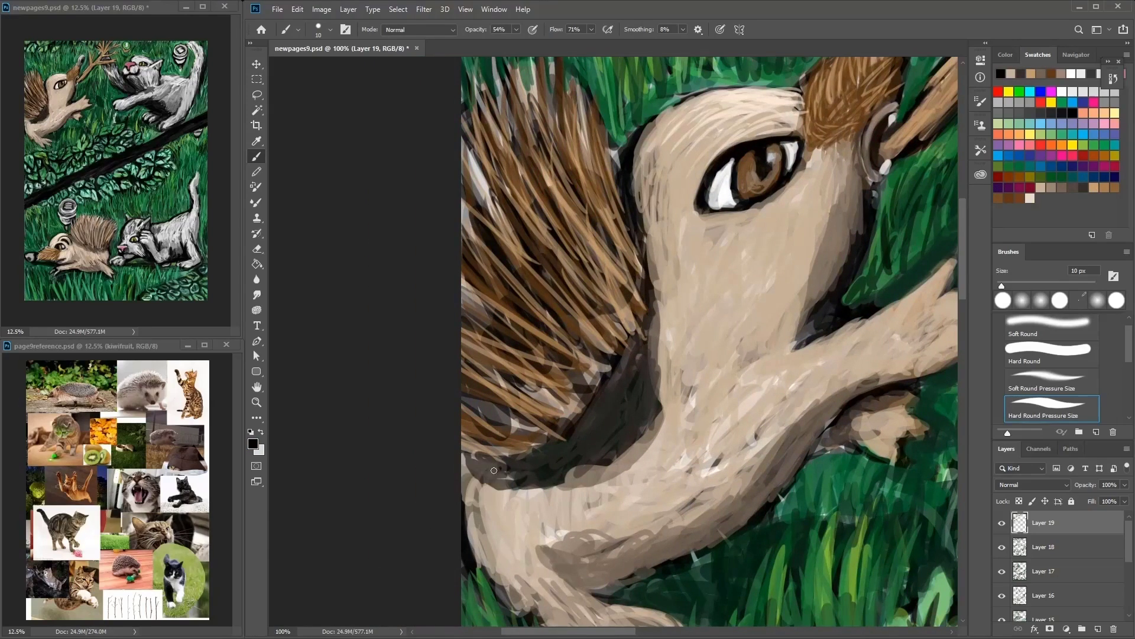
pyautogui.moveTo(589, 136); pyautogui.dragTo(491, 332)
pyautogui.click(253, 443)
pyautogui.press('Return')
pyautogui.press('b')
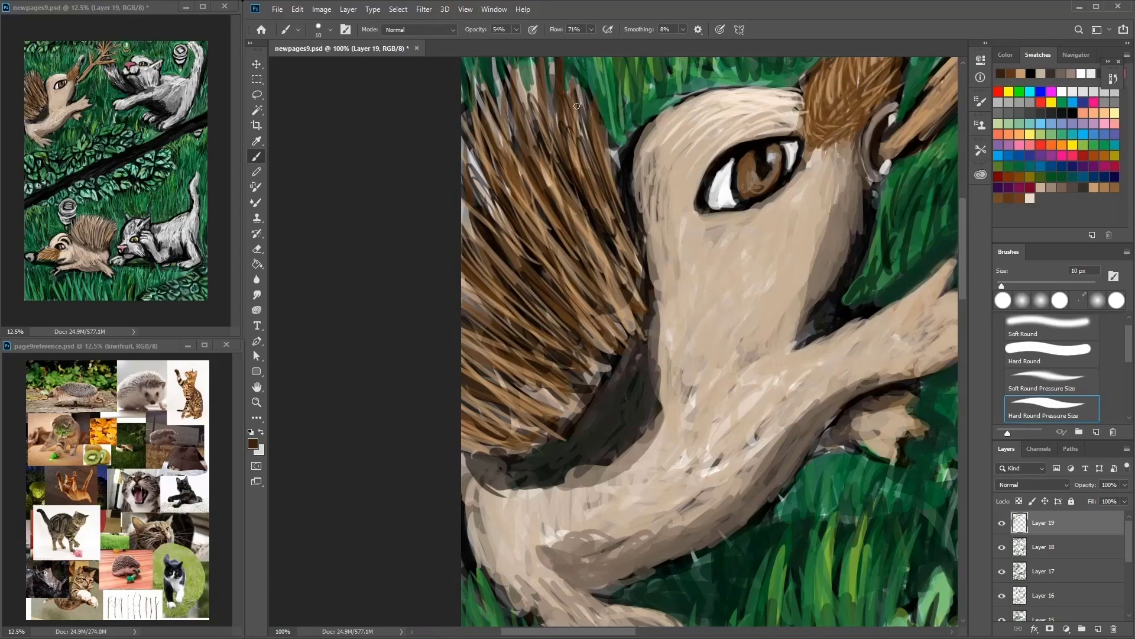
# Step: Blend grey-brown shading along the hedgehog's neck and upper arm using a color sampled from its fur
pyautogui.hscroll(5, 577, 106)
pyautogui.keyDown('alt'); pyautogui.click(680, 267); pyautogui.keyUp('alt')
pyautogui.moveTo(706, 210); pyautogui.dragTo(683, 284)
pyautogui.moveTo(698, 237); pyautogui.dragTo(633, 355)
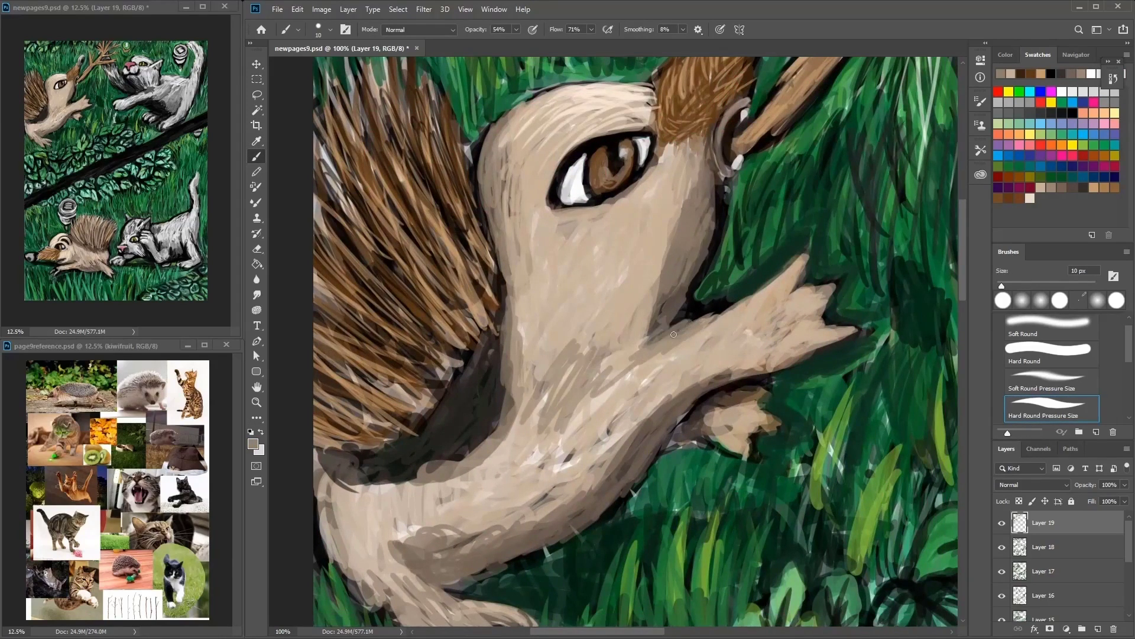
pyautogui.moveTo(774, 284); pyautogui.dragTo(714, 301)
pyautogui.moveTo(666, 337)
pyautogui.mouseDown()
pyautogui.moveTo(708, 240)
pyautogui.moveTo(680, 332)
pyautogui.moveTo(716, 319)
pyautogui.moveTo(804, 135)
pyautogui.mouseUp()
# Step: Darken the hedgehog's arm with a 58 px brush, and add pale fur strokes to its forearm at 14 px
pyautogui.keyDown('alt'); pyautogui.click(699, 329); pyautogui.keyUp('alt')
pyautogui.moveTo(650, 378); pyautogui.dragTo(699, 330)
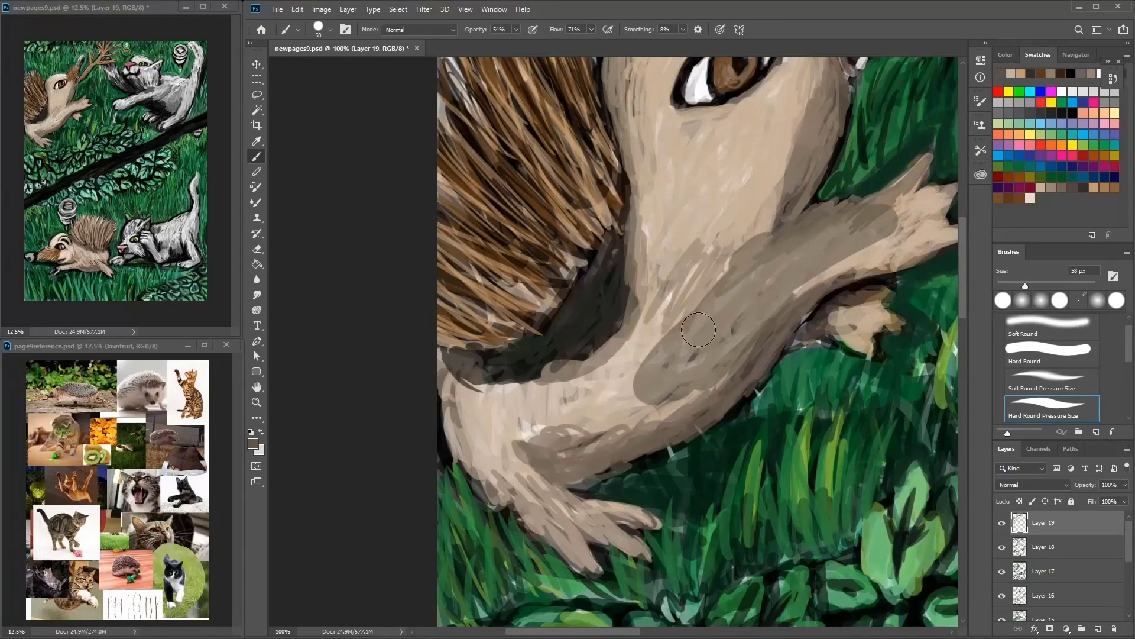
pyautogui.moveTo(816, 242); pyautogui.dragTo(881, 213)
pyautogui.moveTo(768, 296); pyautogui.dragTo(703, 308)
pyautogui.moveTo(828, 219)
pyautogui.mouseDown()
pyautogui.moveTo(862, 242)
pyautogui.moveTo(856, 251)
pyautogui.moveTo(875, 239)
pyautogui.moveTo(778, 254)
pyautogui.mouseUp()
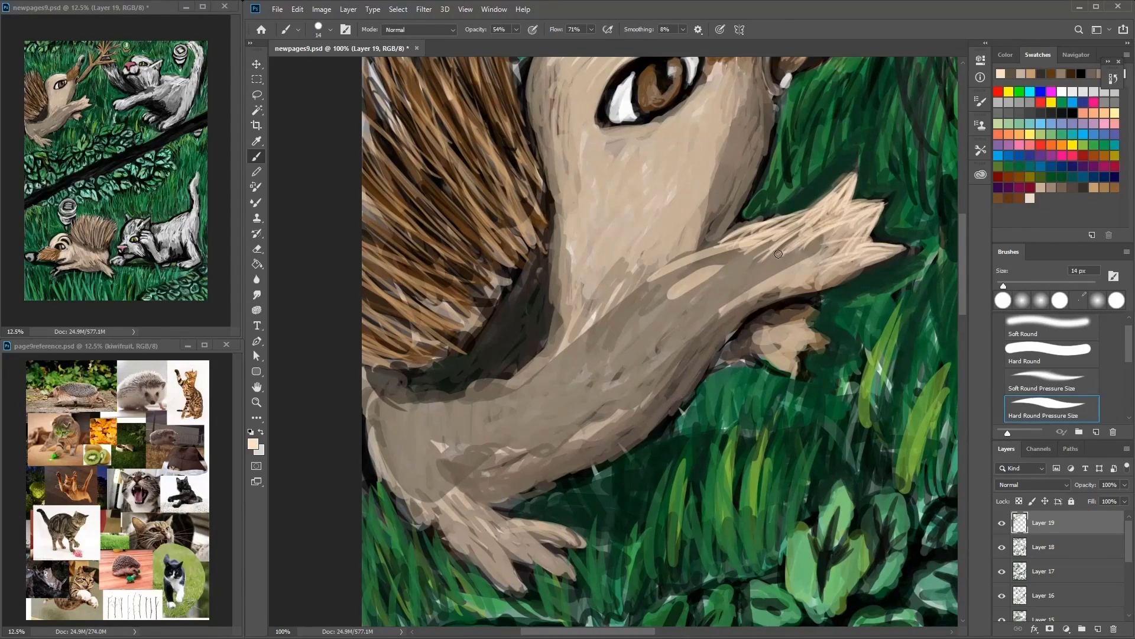
# Step: Paint the dark brown shadow between the quills and neck, and smooth the neck with sampled beige
pyautogui.keyDown('alt'); pyautogui.click(533, 343); pyautogui.keyUp('alt')
pyautogui.moveTo(547, 254); pyautogui.dragTo(527, 332)
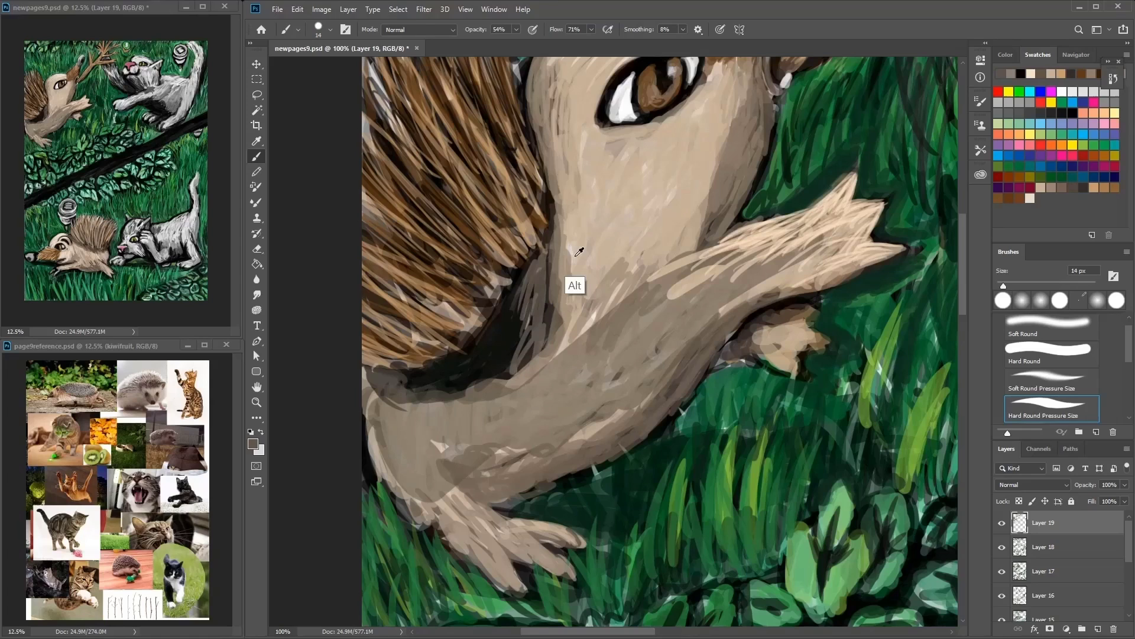
pyautogui.keyDown('alt'); pyautogui.click(579, 251); pyautogui.keyUp('alt')
pyautogui.moveTo(591, 178); pyautogui.dragTo(550, 295)
pyautogui.moveTo(615, 159)
pyautogui.mouseDown()
pyautogui.moveTo(686, 97)
pyautogui.moveTo(650, 183)
pyautogui.mouseUp()
pyautogui.moveTo(689, 139); pyautogui.dragTo(678, 176)
pyautogui.moveTo(662, 296); pyautogui.dragTo(752, 150)
# Step: Shade the outer edge of the hedgehog's neck with a sampled fur color
pyautogui.keyDown('alt'); pyautogui.click(757, 136); pyautogui.keyUp('alt')
pyautogui.moveTo(772, 106); pyautogui.dragTo(674, 160)
pyautogui.moveTo(761, 157); pyautogui.dragTo(776, 68)
# Step: Brush light fur strokes along the hedgehog's arm and down to its lower paw
pyautogui.keyDown('alt'); pyautogui.click(805, 210); pyautogui.keyUp('alt')
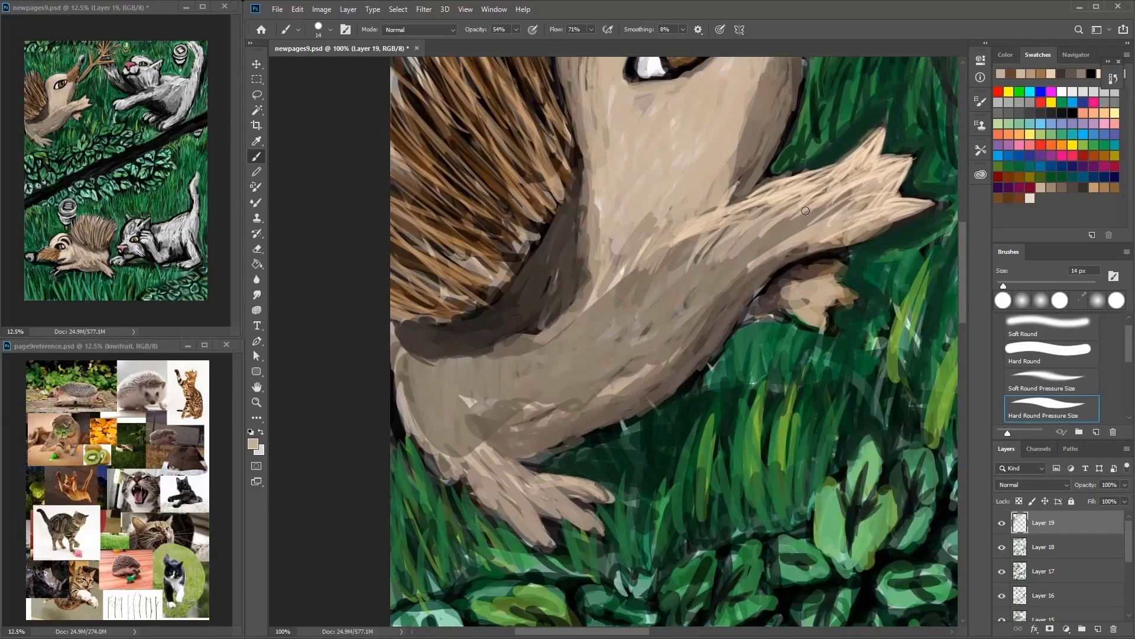
pyautogui.moveTo(806, 210); pyautogui.dragTo(562, 352)
pyautogui.moveTo(555, 462); pyautogui.dragTo(503, 508)
pyautogui.moveTo(506, 399)
pyautogui.mouseDown()
pyautogui.moveTo(449, 479)
pyautogui.moveTo(425, 473)
pyautogui.mouseUp()
pyautogui.moveTo(449, 449)
pyautogui.mouseDown()
pyautogui.moveTo(608, 421)
pyautogui.moveTo(566, 490)
pyautogui.mouseUp()
# Step: Enlarge the brush to 45 px and layer pale peach fur strokes over the hedgehog's arm, chest and cheek
pyautogui.press(']')
pyautogui.press(']')
pyautogui.press(']')
pyautogui.press(']')
pyautogui.press(']')
pyautogui.press(']')
pyautogui.moveTo(627, 369); pyautogui.dragTo(570, 319)
pyautogui.moveTo(716, 281); pyautogui.dragTo(644, 349)
pyautogui.moveTo(724, 148); pyautogui.dragTo(672, 278)
pyautogui.moveTo(698, 178)
pyautogui.mouseDown()
pyautogui.moveTo(710, 215)
pyautogui.moveTo(651, 136)
pyautogui.mouseUp()
pyautogui.moveTo(695, 122); pyautogui.dragTo(689, 88)
# Step: Paint sampled green strokes over the leaves and grass above the hedgehog with an 18 px brush
pyautogui.hscroll(4, 573, 211)
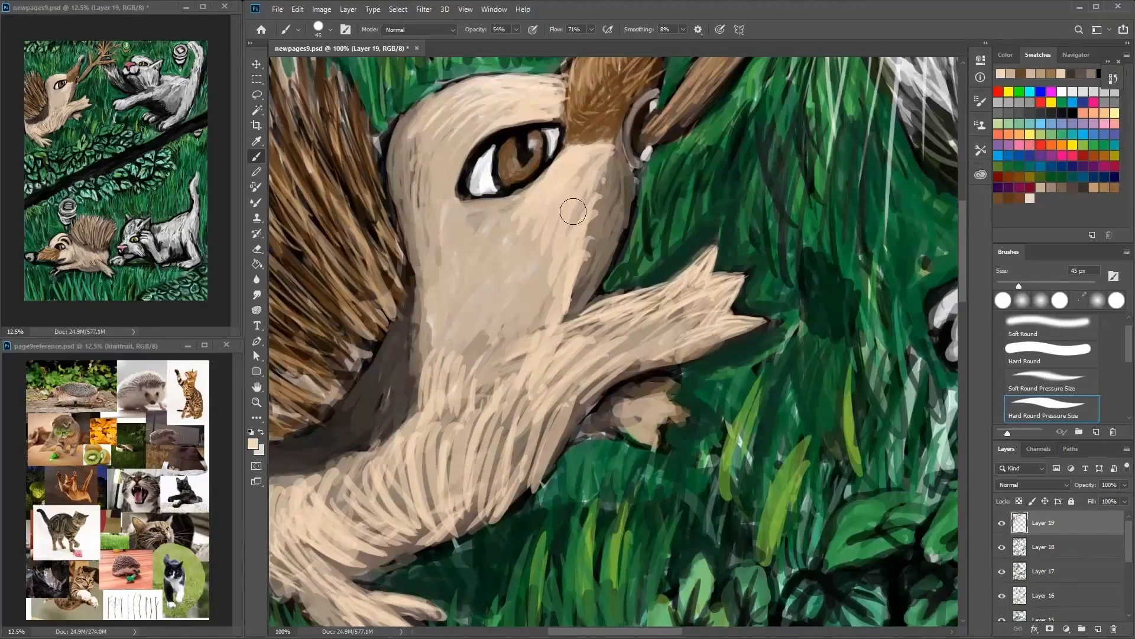
pyautogui.scroll(5, 573, 211)
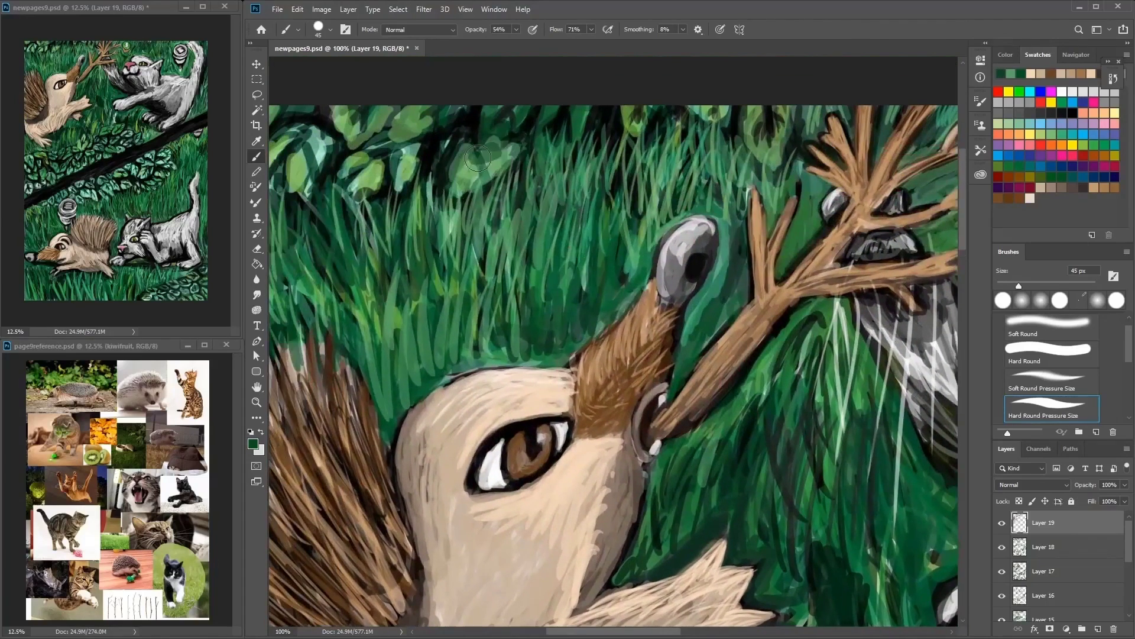
pyautogui.keyDown('alt'); pyautogui.click(503, 152); pyautogui.keyUp('alt')
pyautogui.rightClick(525, 131)
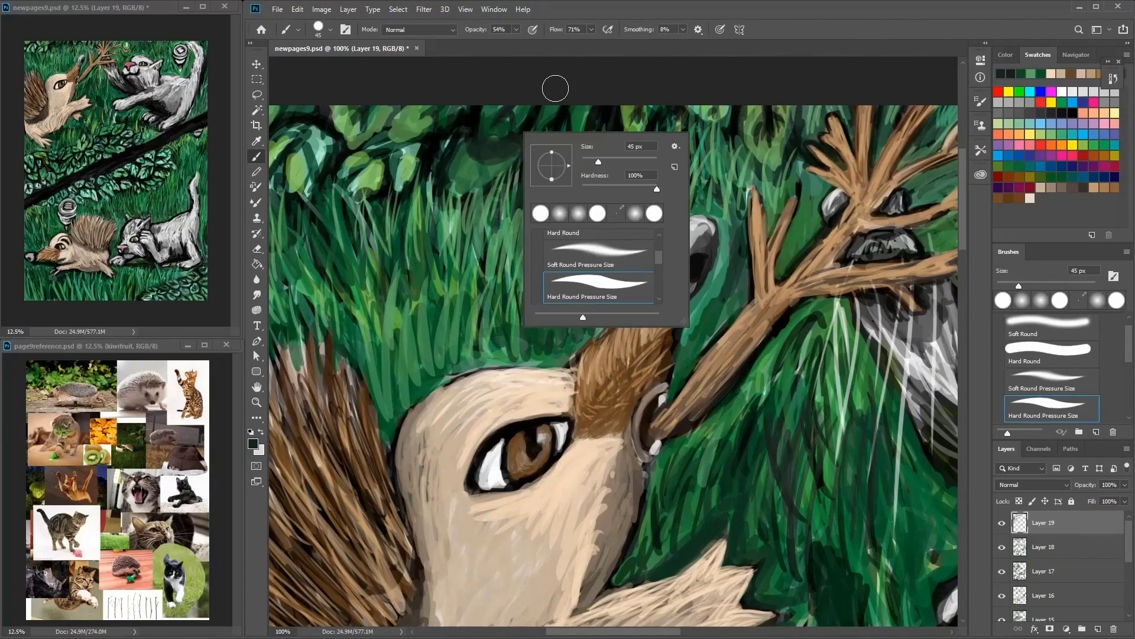
pyautogui.press('Escape')
pyautogui.hscroll(-4, 416, 158)
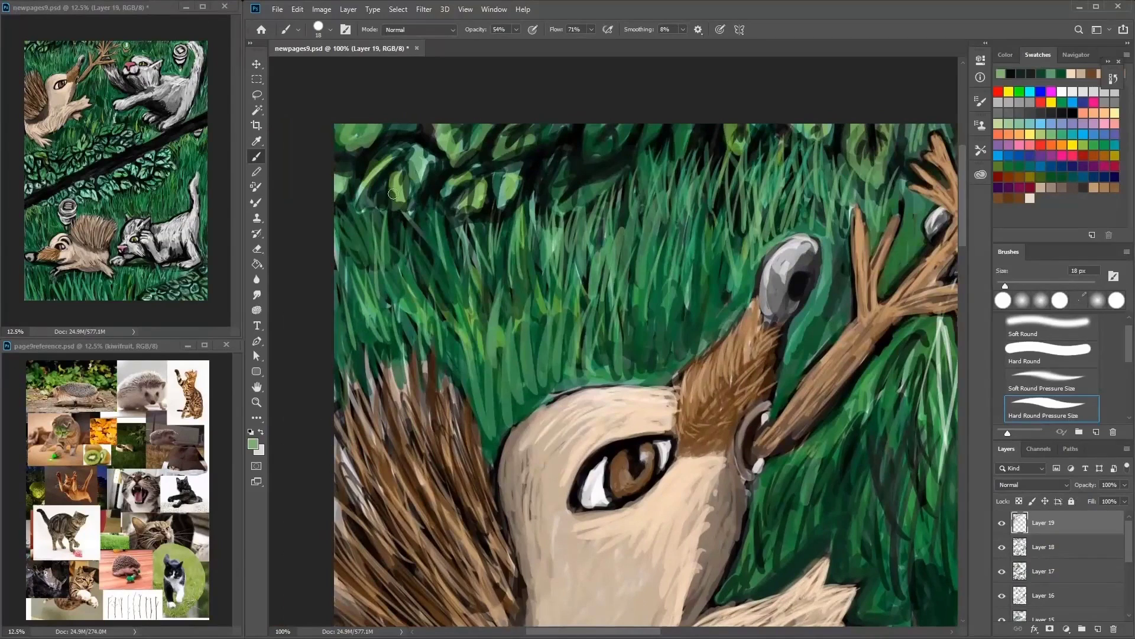
pyautogui.moveTo(416, 158)
pyautogui.mouseDown()
pyautogui.moveTo(414, 201)
pyautogui.moveTo(378, 249)
pyautogui.mouseUp()
pyautogui.moveTo(761, 116)
pyautogui.mouseDown()
pyautogui.moveTo(660, 121)
pyautogui.moveTo(570, 148)
pyautogui.mouseUp()
pyautogui.moveTo(520, 284); pyautogui.dragTo(491, 384)
pyautogui.moveTo(456, 313); pyautogui.dragTo(443, 414)
pyautogui.moveTo(440, 196)
pyautogui.mouseDown()
pyautogui.moveTo(495, 243)
pyautogui.moveTo(484, 228)
pyautogui.mouseUp()
# Step: Darken the shadows between the leaves above the grass with sampled dark green and black
pyautogui.keyDown('alt'); pyautogui.click(484, 228); pyautogui.keyUp('alt')
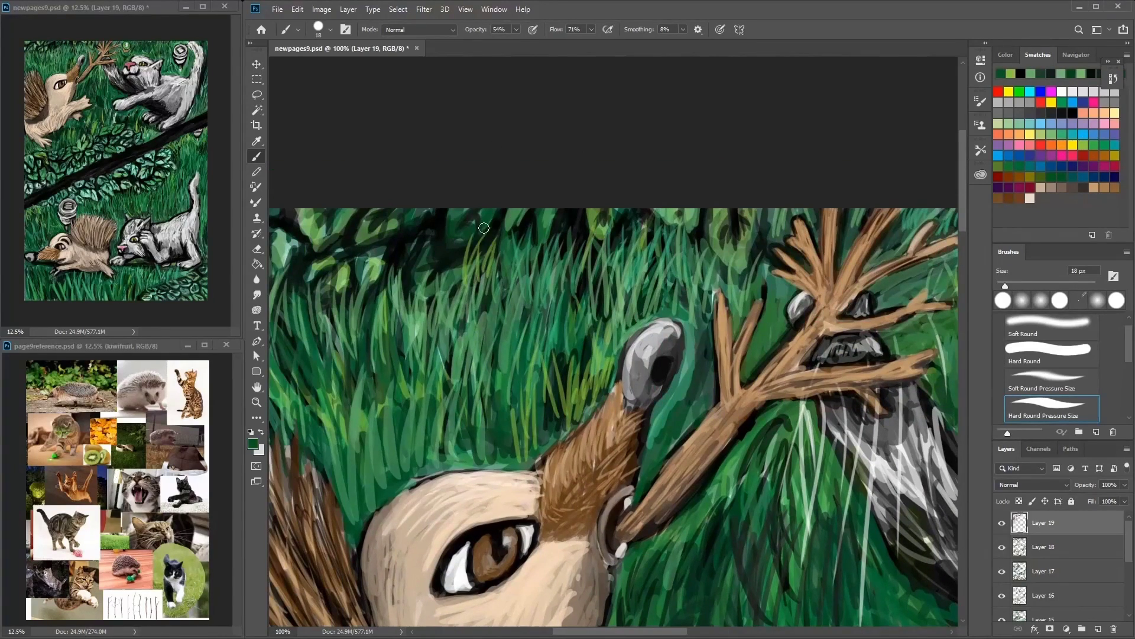
pyautogui.moveTo(355, 266); pyautogui.dragTo(437, 274)
pyautogui.keyDown('alt'); pyautogui.click(331, 260); pyautogui.keyUp('alt')
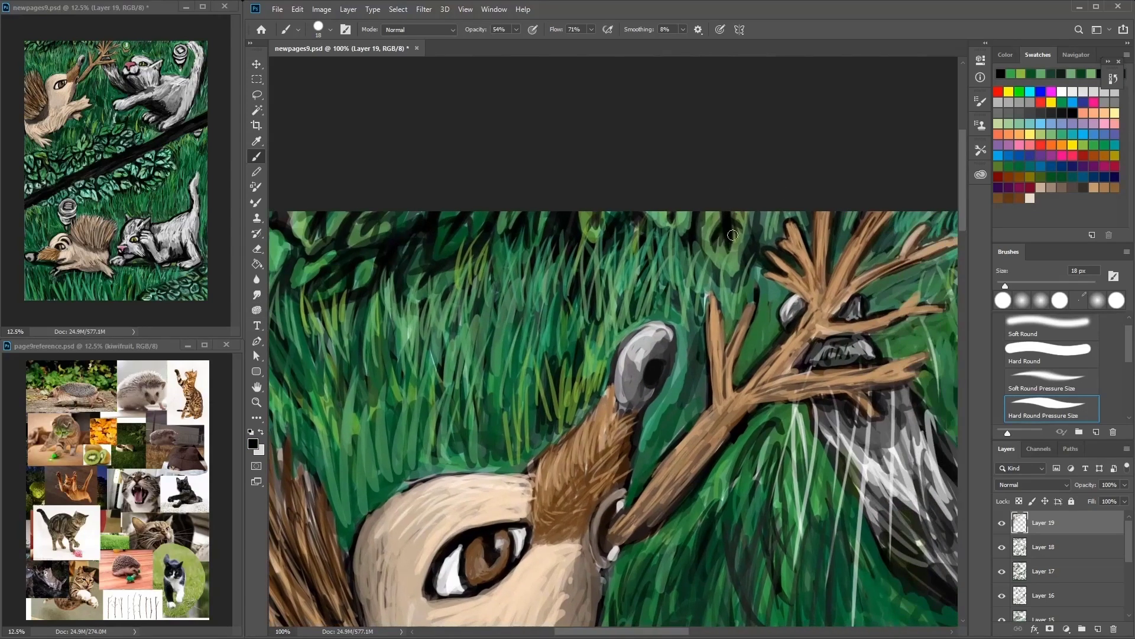
# Step: Paint light green grass blades around the branch and down between the hedgehog and the cat
pyautogui.keyDown('alt'); pyautogui.click(719, 249); pyautogui.keyUp('alt')
pyautogui.moveTo(822, 241)
pyautogui.mouseDown()
pyautogui.moveTo(735, 232)
pyautogui.moveTo(744, 275)
pyautogui.mouseUp()
pyautogui.moveTo(710, 214); pyautogui.dragTo(681, 402)
pyautogui.moveTo(665, 272); pyautogui.dragTo(690, 332)
pyautogui.moveTo(704, 281); pyautogui.dragTo(659, 446)
pyautogui.moveTo(674, 408); pyautogui.dragTo(630, 502)
pyautogui.moveTo(703, 337)
pyautogui.mouseDown()
pyautogui.moveTo(651, 423)
pyautogui.moveTo(654, 353)
pyautogui.mouseUp()
pyautogui.moveTo(715, 319); pyautogui.dragTo(671, 411)
pyautogui.moveTo(751, 621)
pyautogui.mouseDown()
pyautogui.moveTo(631, 498)
pyautogui.moveTo(653, 367)
pyautogui.mouseUp()
# Step: Paint black shadows into the grass beneath the hedgehog's outstretched arm
pyautogui.press('d')
pyautogui.moveTo(487, 421); pyautogui.dragTo(597, 358)
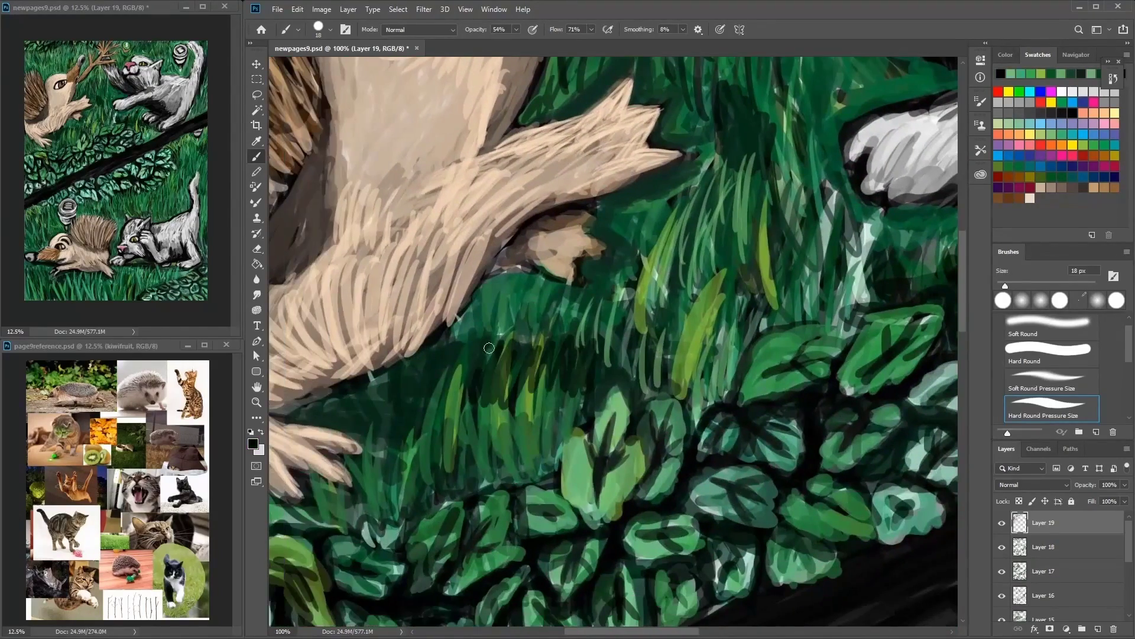
pyautogui.moveTo(485, 343); pyautogui.dragTo(302, 426)
pyautogui.moveTo(390, 426); pyautogui.dragTo(621, 354)
pyautogui.moveTo(591, 308)
pyautogui.mouseDown()
pyautogui.moveTo(474, 331)
pyautogui.moveTo(583, 375)
pyautogui.moveTo(606, 341)
pyautogui.mouseUp()
# Step: Rework the grass around the hedgehog's small rear paw and above the leaves with sampled dark greens
pyautogui.keyDown('alt'); pyautogui.click(586, 384); pyautogui.keyUp('alt')
pyautogui.moveTo(585, 385); pyautogui.dragTo(615, 414)
pyautogui.moveTo(336, 381)
pyautogui.mouseDown()
pyautogui.moveTo(590, 381)
pyautogui.moveTo(491, 358)
pyautogui.mouseUp()
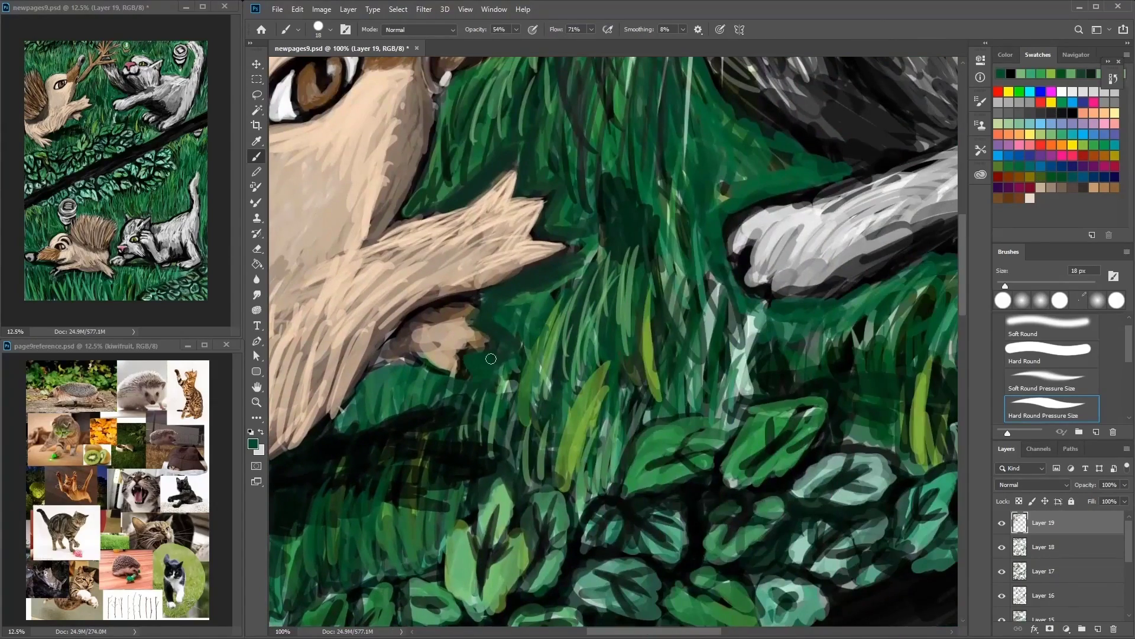
pyautogui.moveTo(494, 300); pyautogui.dragTo(433, 451)
pyautogui.keyDown('alt'); pyautogui.click(367, 473); pyautogui.keyUp('alt')
pyautogui.moveTo(343, 509)
pyautogui.mouseDown()
pyautogui.moveTo(378, 463)
pyautogui.moveTo(349, 521)
pyautogui.mouseUp()
# Step: Deepen the shadows on the upper cat's raised arm and beneath its chin with black strokes
pyautogui.click(1038, 182)
pyautogui.moveTo(591, 296); pyautogui.dragTo(355, 402)
pyautogui.moveTo(461, 355); pyautogui.dragTo(384, 237)
pyautogui.moveTo(467, 195)
pyautogui.mouseDown()
pyautogui.moveTo(497, 357)
pyautogui.moveTo(495, 254)
pyautogui.mouseUp()
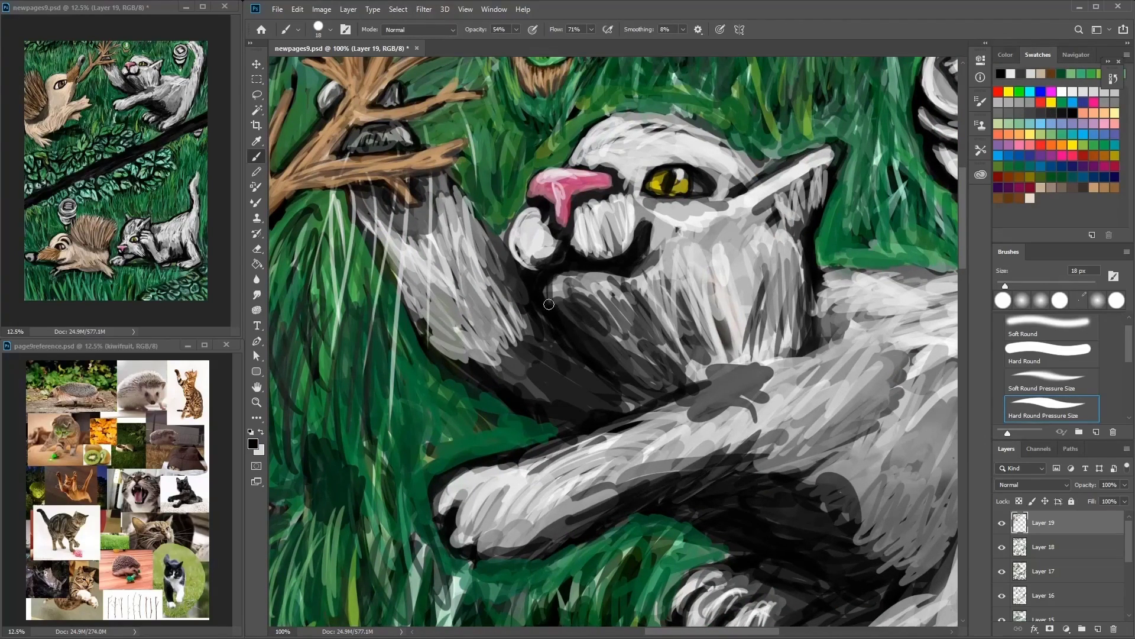
pyautogui.moveTo(549, 304); pyautogui.dragTo(644, 385)
# Step: Paint sampled green over the grass around the upper cat's arms and along its head and ear
pyautogui.keyDown('alt'); pyautogui.click(540, 413); pyautogui.keyUp('alt')
pyautogui.moveTo(362, 452)
pyautogui.mouseDown()
pyautogui.moveTo(358, 408)
pyautogui.moveTo(395, 383)
pyautogui.mouseUp()
pyautogui.moveTo(797, 140); pyautogui.dragTo(606, 266)
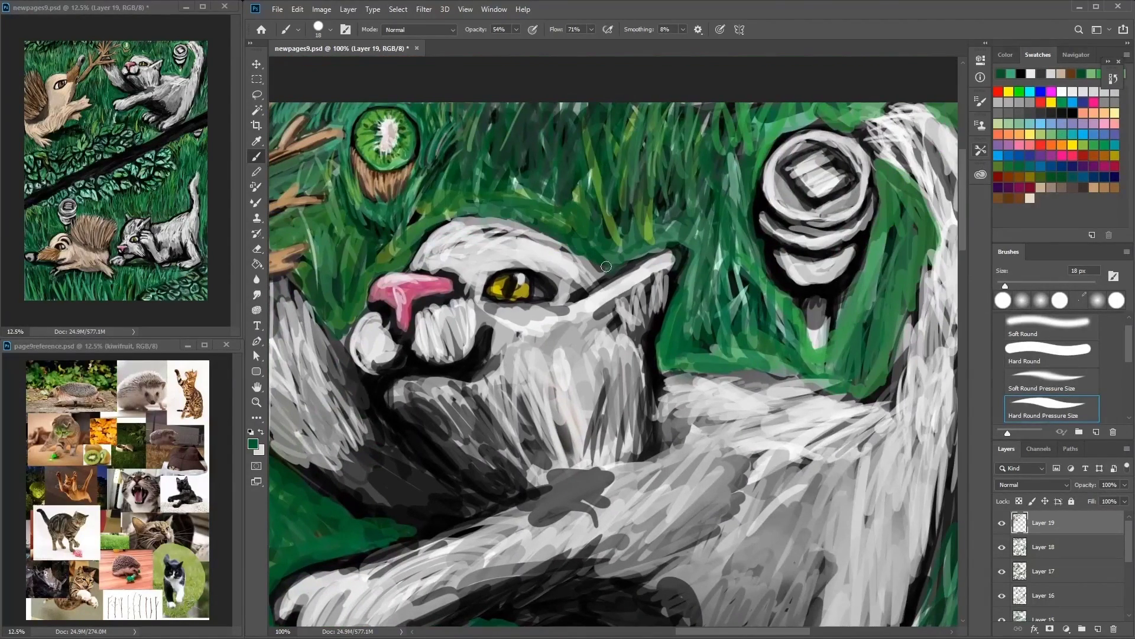
# Step: Paint sampled greys and near-black over the upper cat's cheek, the back of its neck and its chest
pyautogui.keyDown('alt'); pyautogui.click(657, 360); pyautogui.keyUp('alt')
pyautogui.moveTo(680, 414); pyautogui.dragTo(703, 385)
pyautogui.keyDown('alt'); pyautogui.click(443, 331); pyautogui.keyUp('alt')
pyautogui.moveTo(461, 320)
pyautogui.mouseDown()
pyautogui.moveTo(591, 248)
pyautogui.moveTo(627, 284)
pyautogui.moveTo(662, 450)
pyautogui.mouseUp()
pyautogui.keyDown('alt'); pyautogui.click(538, 256); pyautogui.keyUp('alt')
pyautogui.moveTo(680, 390); pyautogui.dragTo(544, 521)
pyautogui.moveTo(671, 585)
pyautogui.mouseDown()
pyautogui.moveTo(681, 410)
pyautogui.moveTo(576, 406)
pyautogui.mouseUp()
pyautogui.keyDown('alt'); pyautogui.click(682, 410); pyautogui.keyUp('alt')
pyautogui.moveTo(680, 408); pyautogui.dragTo(585, 438)
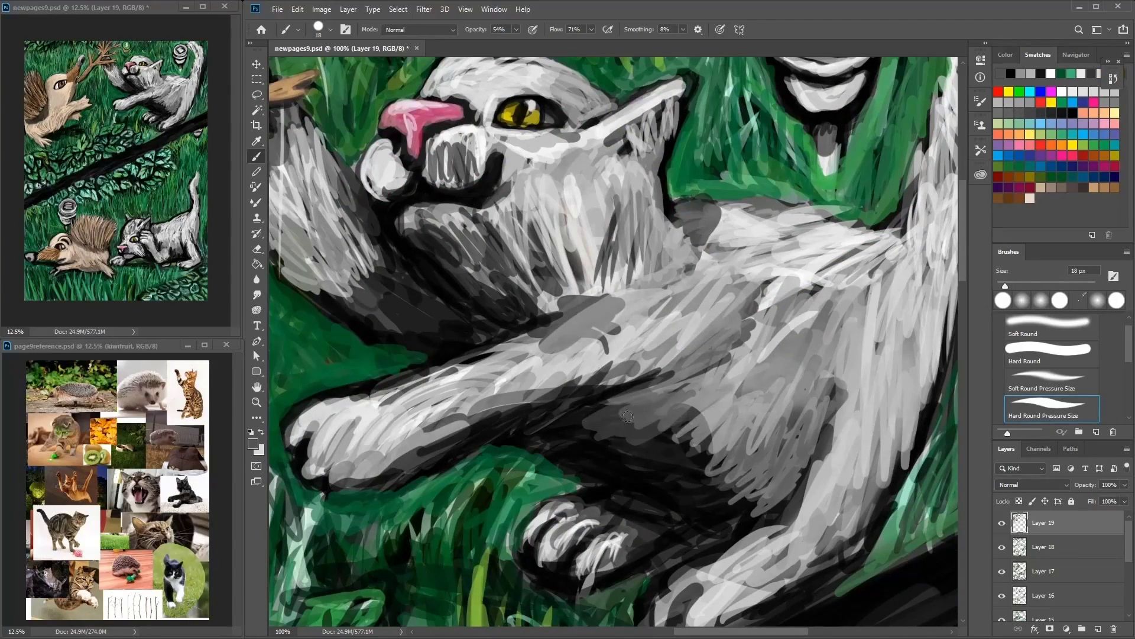
# Step: Blend dark and light grey fur strokes over the upper cat's belly and hind leg
pyautogui.moveTo(710, 449); pyautogui.dragTo(668, 482)
pyautogui.moveTo(781, 467); pyautogui.dragTo(710, 514)
pyautogui.moveTo(839, 378)
pyautogui.mouseDown()
pyautogui.moveTo(802, 503)
pyautogui.moveTo(792, 364)
pyautogui.mouseUp()
pyautogui.keyDown('alt'); pyautogui.click(680, 461); pyautogui.keyUp('alt')
pyautogui.moveTo(645, 496); pyautogui.dragTo(721, 414)
pyautogui.moveTo(674, 502); pyautogui.dragTo(763, 444)
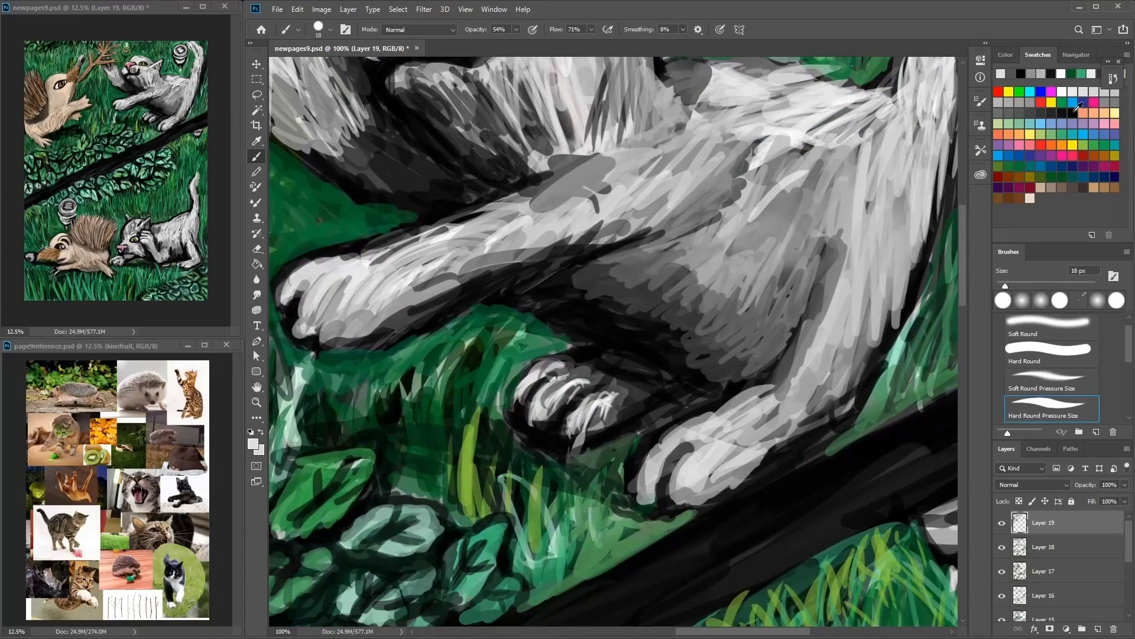
pyautogui.keyDown('alt'); pyautogui.click(710, 426); pyautogui.keyUp('alt')
pyautogui.moveTo(769, 385); pyautogui.dragTo(665, 446)
# Step: Shade the underside of the upper cat's outstretched arm with sampled black and dark grey strokes
pyautogui.keyDown('alt'); pyautogui.click(556, 355); pyautogui.keyUp('alt')
pyautogui.moveTo(544, 348); pyautogui.dragTo(414, 319)
pyautogui.keyDown('alt'); pyautogui.click(450, 331); pyautogui.keyUp('alt')
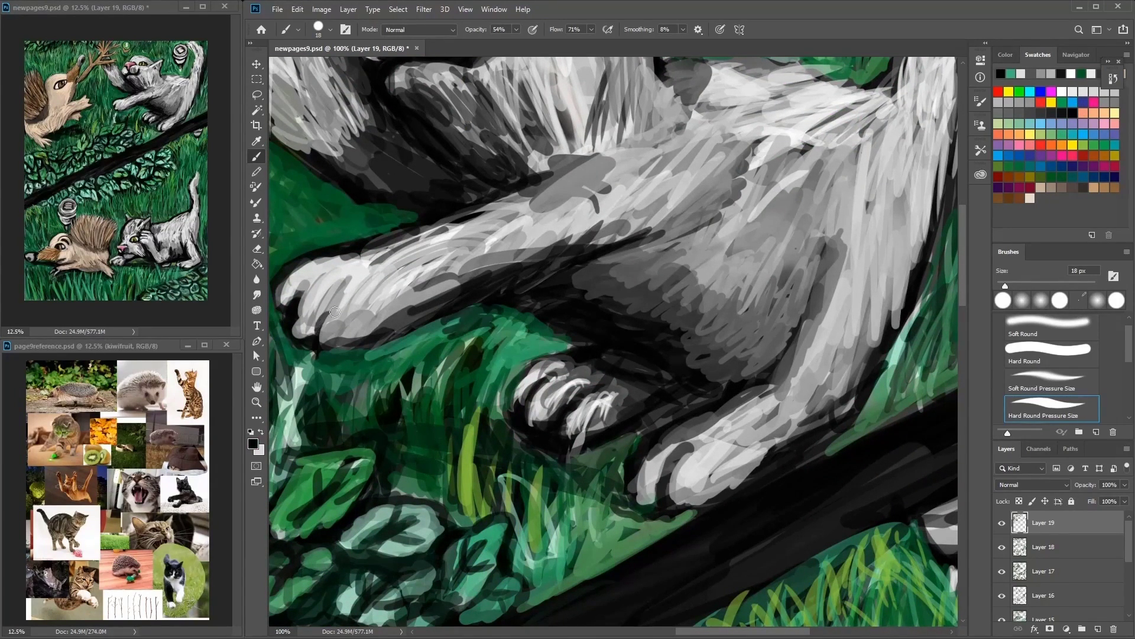
pyautogui.moveTo(503, 308); pyautogui.dragTo(313, 320)
pyautogui.keyDown('alt'); pyautogui.click(462, 314); pyautogui.keyUp('alt')
pyautogui.moveTo(391, 319); pyautogui.dragTo(483, 277)
pyautogui.moveTo(662, 213); pyautogui.dragTo(337, 343)
pyautogui.moveTo(704, 201); pyautogui.dragTo(343, 349)
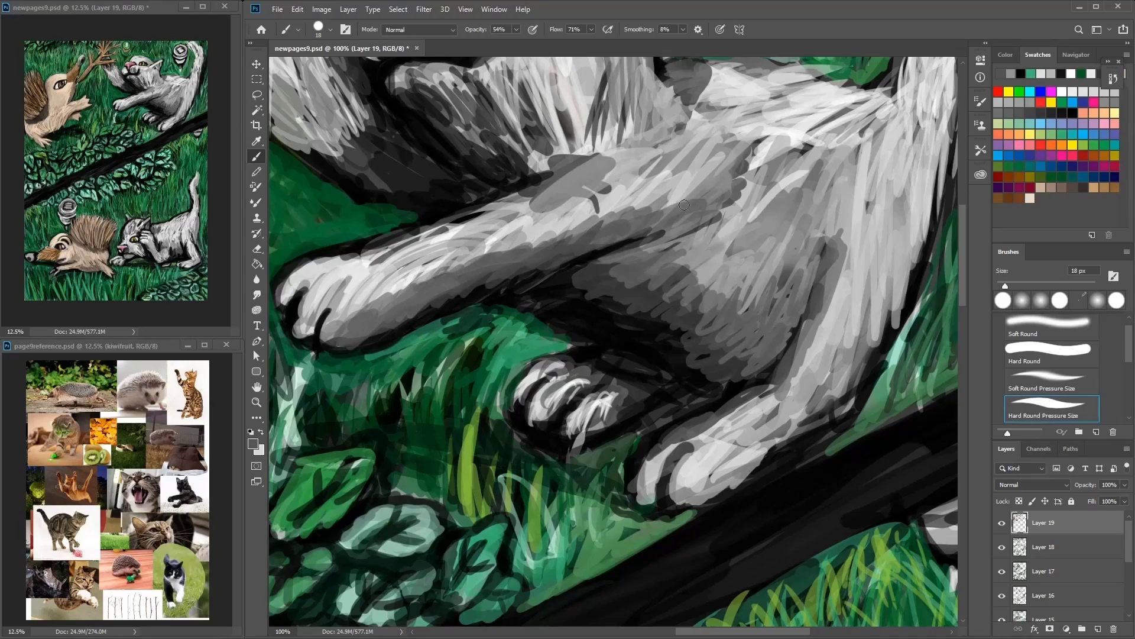
# Step: Shade the upper cat's raised tail with long strokes and retouch its curled tip with sampled colors
pyautogui.moveTo(953, 65)
pyautogui.mouseDown()
pyautogui.moveTo(774, 230)
pyautogui.moveTo(691, 354)
pyautogui.mouseUp()
pyautogui.keyDown('alt'); pyautogui.click(739, 331); pyautogui.keyUp('alt')
pyautogui.moveTo(745, 450); pyautogui.dragTo(745, 118)
pyautogui.keyDown('alt'); pyautogui.click(568, 284); pyautogui.keyUp('alt')
pyautogui.moveTo(592, 255)
pyautogui.mouseDown()
pyautogui.moveTo(543, 346)
pyautogui.moveTo(473, 267)
pyautogui.moveTo(414, 248)
pyautogui.moveTo(426, 195)
pyautogui.moveTo(468, 208)
pyautogui.moveTo(609, 89)
pyautogui.mouseUp()
pyautogui.keyDown('alt'); pyautogui.click(591, 118); pyautogui.keyUp('alt')
pyautogui.moveTo(568, 142); pyautogui.dragTo(627, 112)
# Step: Layer sampled grey strokes along the outer edge of the upper cat's tail down to its back
pyautogui.keyDown('alt'); pyautogui.click(733, 177); pyautogui.keyUp('alt')
pyautogui.moveTo(733, 107)
pyautogui.mouseDown()
pyautogui.moveTo(750, 170)
pyautogui.moveTo(743, 461)
pyautogui.mouseUp()
pyautogui.keyDown('alt'); pyautogui.click(746, 308); pyautogui.keyUp('alt')
pyautogui.moveTo(746, 307)
pyautogui.mouseDown()
pyautogui.moveTo(751, 232)
pyautogui.moveTo(752, 331)
pyautogui.mouseUp()
pyautogui.keyDown('alt'); pyautogui.click(751, 233); pyautogui.keyUp('alt')
pyautogui.moveTo(733, 107)
pyautogui.mouseDown()
pyautogui.moveTo(715, 171)
pyautogui.moveTo(748, 319)
pyautogui.moveTo(745, 432)
pyautogui.mouseUp()
# Step: Add white highlights to the grey ringed object beside the upper cat's tail and retouch the grass beneath it
pyautogui.moveTo(615, 213)
pyautogui.mouseDown()
pyautogui.moveTo(605, 314)
pyautogui.moveTo(633, 196)
pyautogui.moveTo(561, 307)
pyautogui.moveTo(491, 343)
pyautogui.mouseUp()
pyautogui.keyDown('alt'); pyautogui.click(535, 346); pyautogui.keyUp('alt')
pyautogui.keyDown('alt'); pyautogui.click(559, 274); pyautogui.keyUp('alt')
pyautogui.click(1064, 93)
pyautogui.moveTo(503, 269); pyautogui.dragTo(570, 278)
pyautogui.moveTo(502, 216); pyautogui.dragTo(570, 227)
pyautogui.moveTo(586, 142); pyautogui.dragTo(577, 224)
pyautogui.moveTo(491, 195)
pyautogui.mouseDown()
pyautogui.moveTo(550, 139)
pyautogui.moveTo(514, 164)
pyautogui.moveTo(583, 233)
pyautogui.moveTo(564, 236)
pyautogui.mouseUp()
pyautogui.keyDown('alt'); pyautogui.click(535, 177); pyautogui.keyUp('alt')
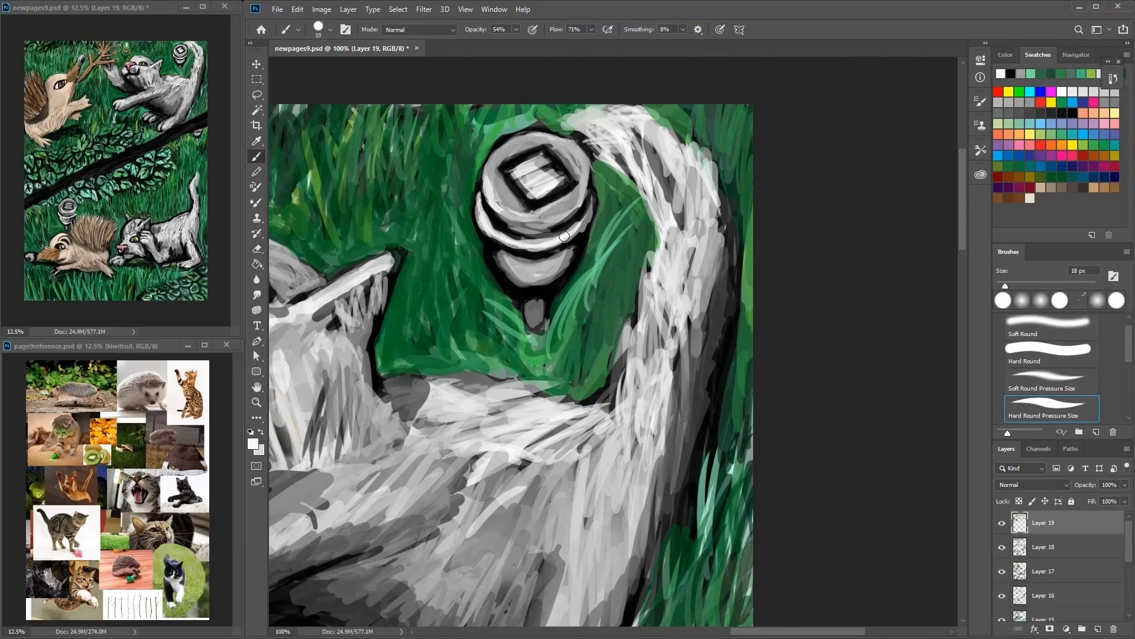
# Step: Paint light green grass blades beside and below the grey ringed object
pyautogui.moveTo(461, 272); pyautogui.dragTo(458, 329)
pyautogui.keyDown('alt'); pyautogui.click(491, 278); pyautogui.keyUp('alt')
pyautogui.moveTo(464, 269); pyautogui.dragTo(464, 328)
pyautogui.moveTo(503, 346)
pyautogui.mouseDown()
pyautogui.moveTo(529, 310)
pyautogui.moveTo(607, 343)
pyautogui.mouseUp()
# Step: Enlarge the brush to 72 px and paint black shadows over the grass between the kiwi and the ringed object
pyautogui.press(']')
pyautogui.press(']')
pyautogui.press(']')
pyautogui.press(']')
pyautogui.press(']')
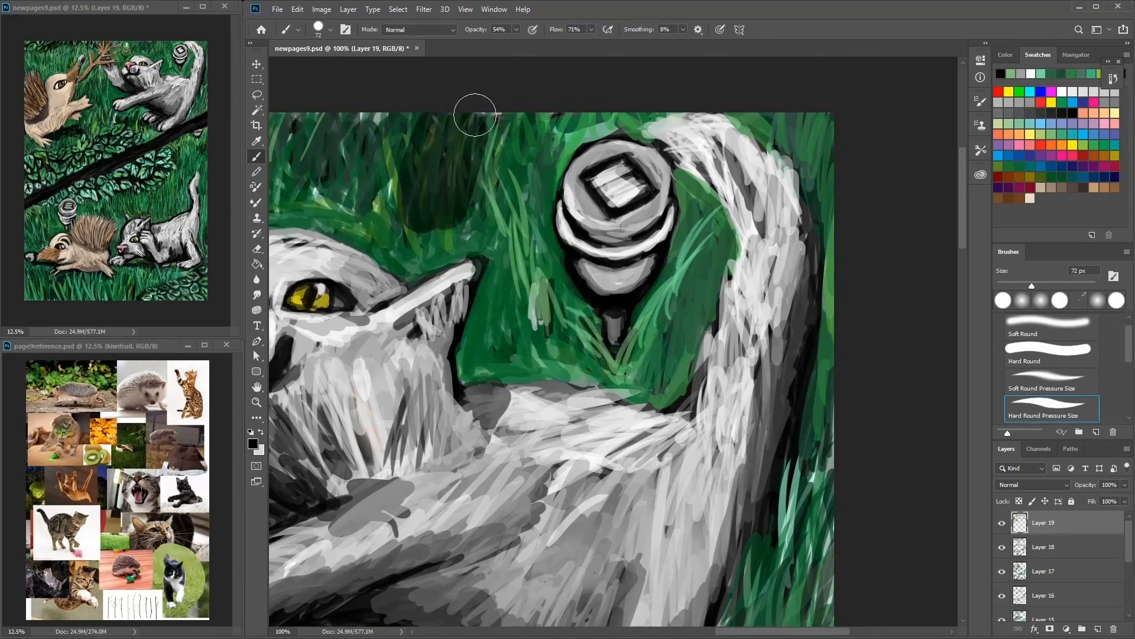
pyautogui.moveTo(471, 106); pyautogui.dragTo(619, 157)
pyautogui.moveTo(408, 249)
pyautogui.mouseDown()
pyautogui.moveTo(721, 198)
pyautogui.moveTo(636, 209)
pyautogui.mouseUp()
# Step: Reduce the brush to 6 px and refine the leaves along the page's top edge with fine dark outlines
pyautogui.rightClick(615, 180)
pyautogui.click(602, 146)
pyautogui.moveTo(576, 142); pyautogui.dragTo(593, 176)
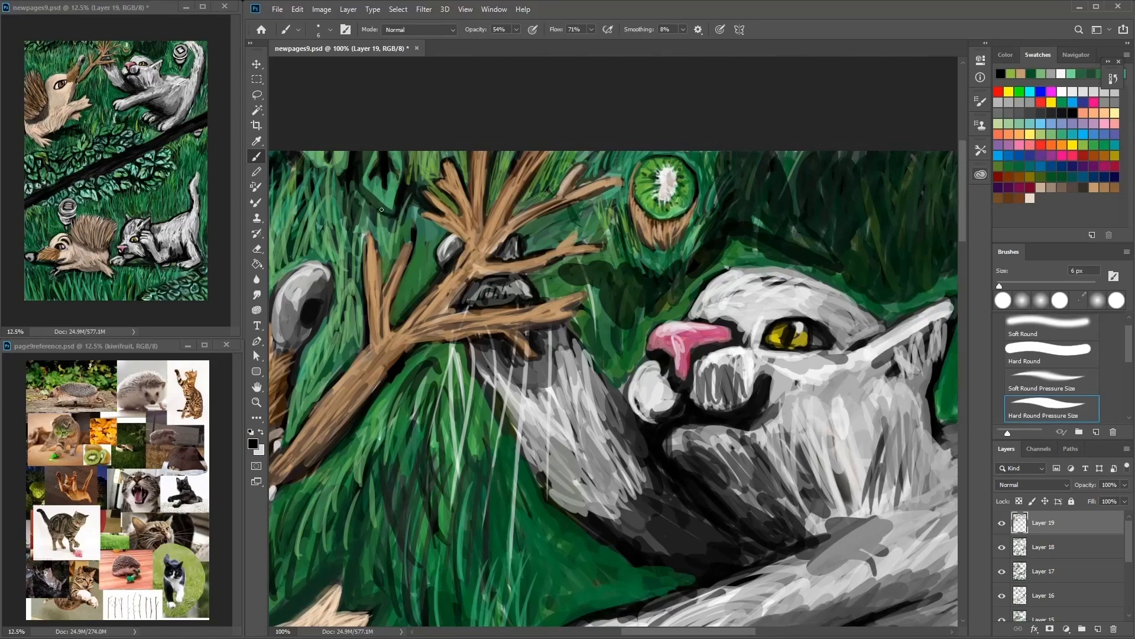
pyautogui.moveTo(381, 210); pyautogui.dragTo(417, 215)
pyautogui.moveTo(343, 177); pyautogui.dragTo(591, 227)
pyautogui.moveTo(355, 230); pyautogui.dragTo(512, 236)
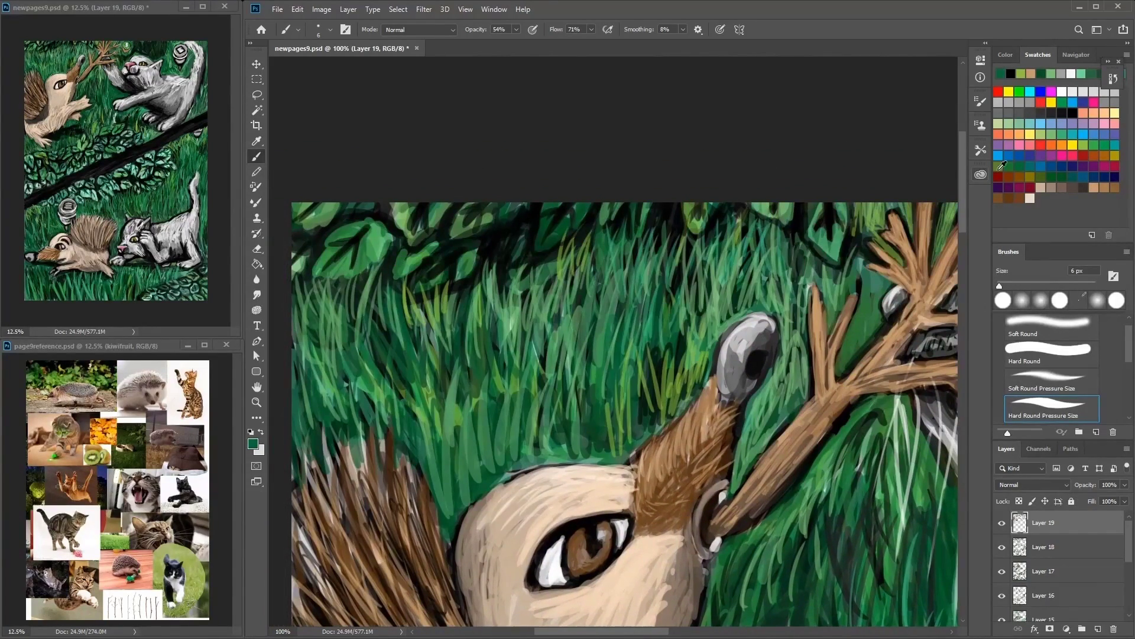
pyautogui.moveTo(419, 251); pyautogui.dragTo(471, 218)
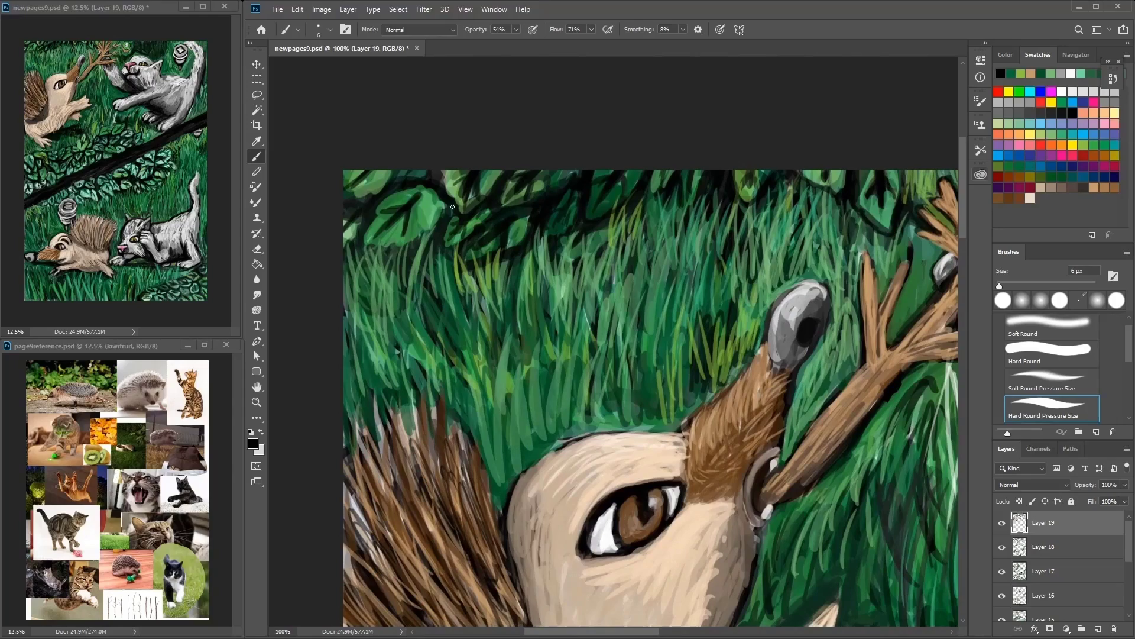
pyautogui.moveTo(412, 177); pyautogui.dragTo(389, 156)
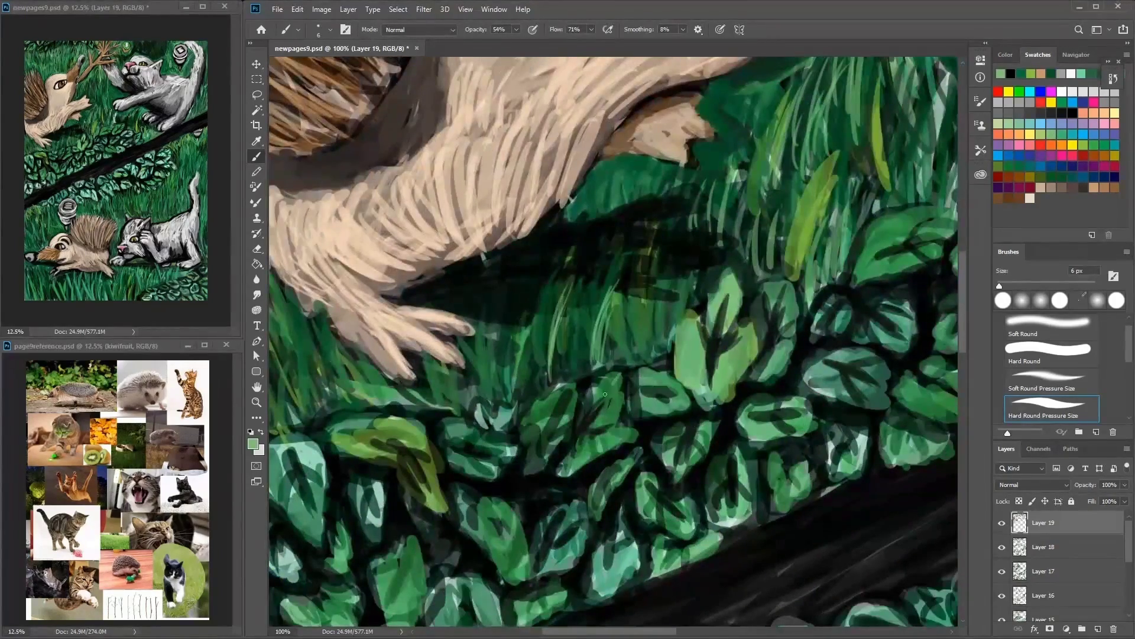
# Step: Set the brush to 15 px and repaint the leaves below the upper hedgehog's hind paw with greens and black veins
pyautogui.press('d')
pyautogui.rightClick(578, 373)
pyautogui.moveTo(559, 394); pyautogui.dragTo(541, 441)
pyautogui.moveTo(585, 373); pyautogui.dragTo(551, 454)
pyautogui.moveTo(443, 486); pyautogui.dragTo(390, 421)
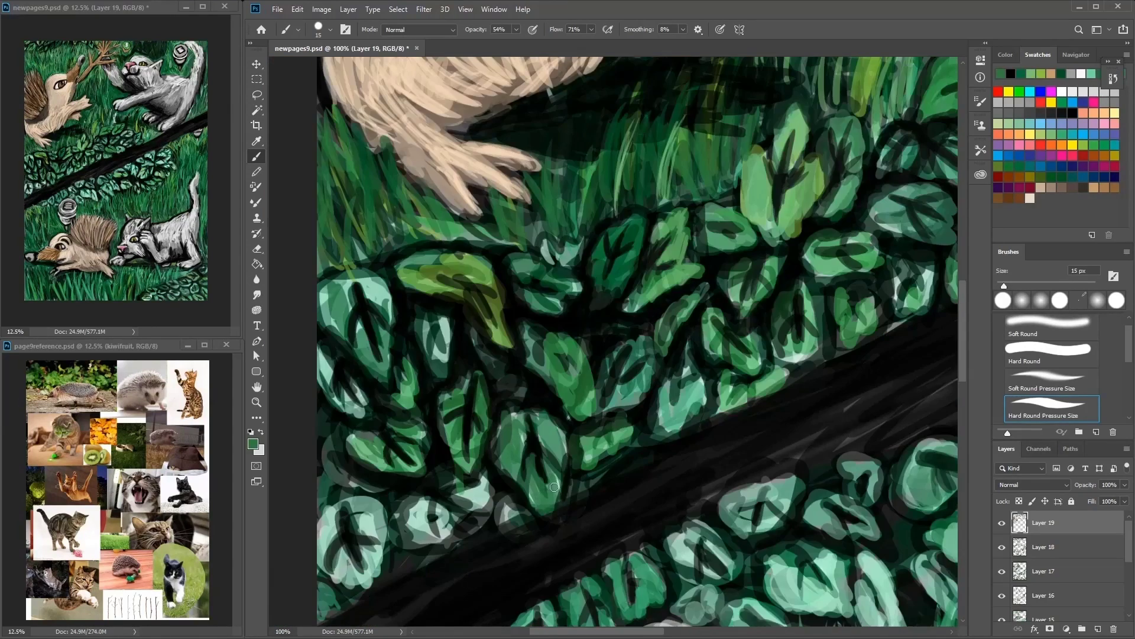
pyautogui.moveTo(491, 479)
pyautogui.mouseDown()
pyautogui.moveTo(426, 532)
pyautogui.moveTo(402, 521)
pyautogui.moveTo(374, 557)
pyautogui.mouseUp()
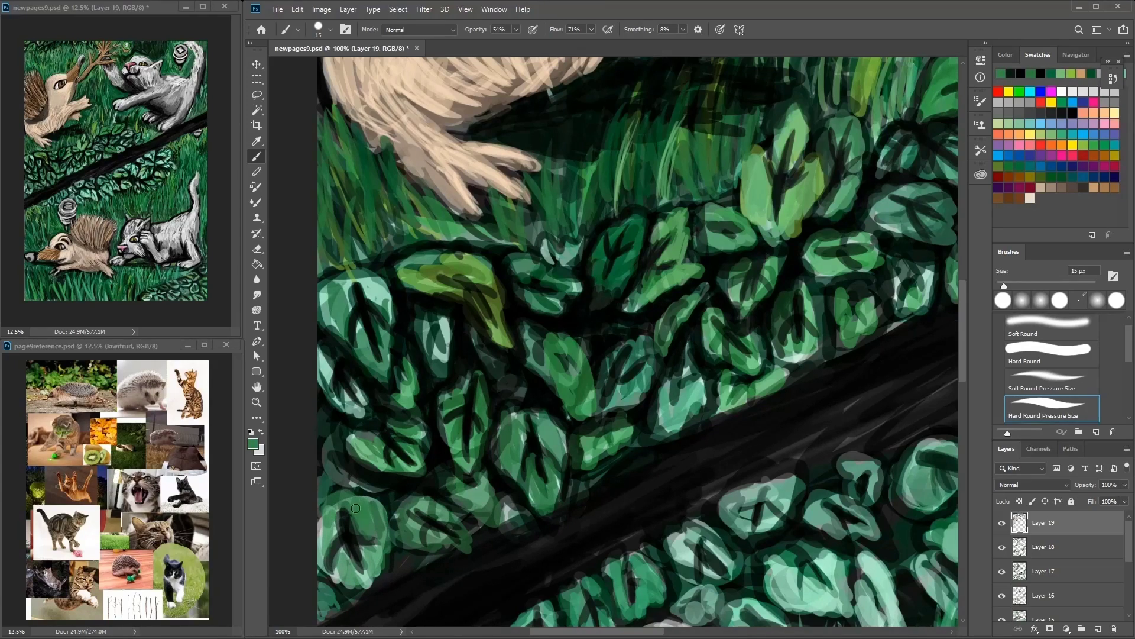
# Step: Recolor the large light leaf above the branch and reshape the small leaves beside the hedgehog's hind paw
pyautogui.moveTo(780, 233); pyautogui.dragTo(760, 162)
pyautogui.moveTo(577, 225); pyautogui.dragTo(547, 260)
pyautogui.press('d')
pyautogui.moveTo(592, 204); pyautogui.dragTo(562, 246)
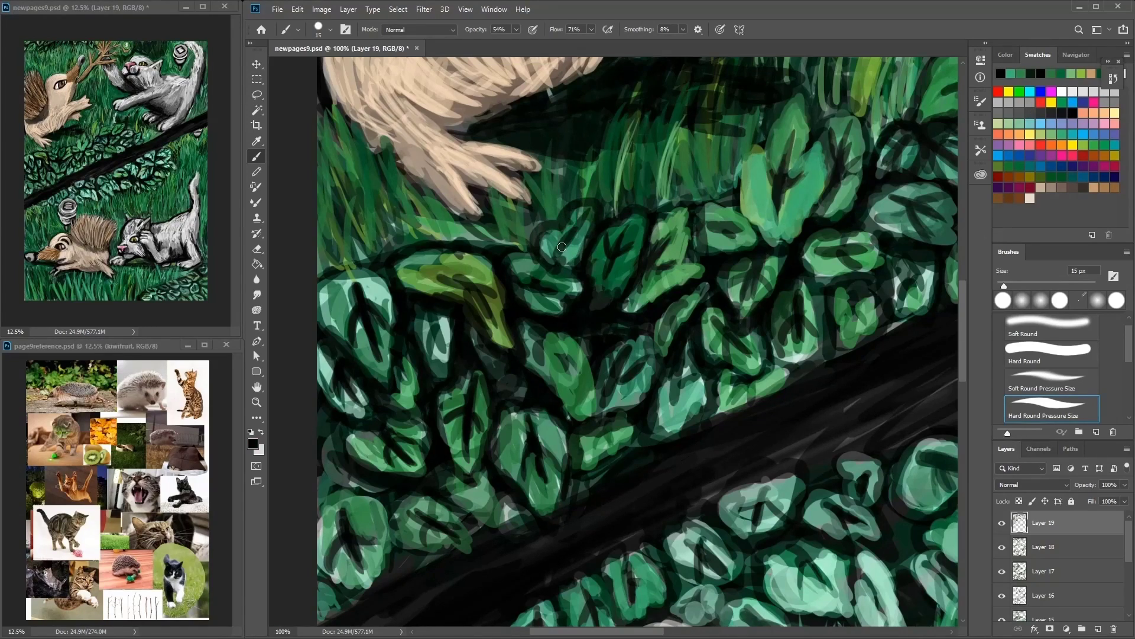
pyautogui.moveTo(614, 219)
pyautogui.mouseDown()
pyautogui.moveTo(627, 269)
pyautogui.moveTo(591, 260)
pyautogui.moveTo(609, 224)
pyautogui.mouseUp()
pyautogui.press('d')
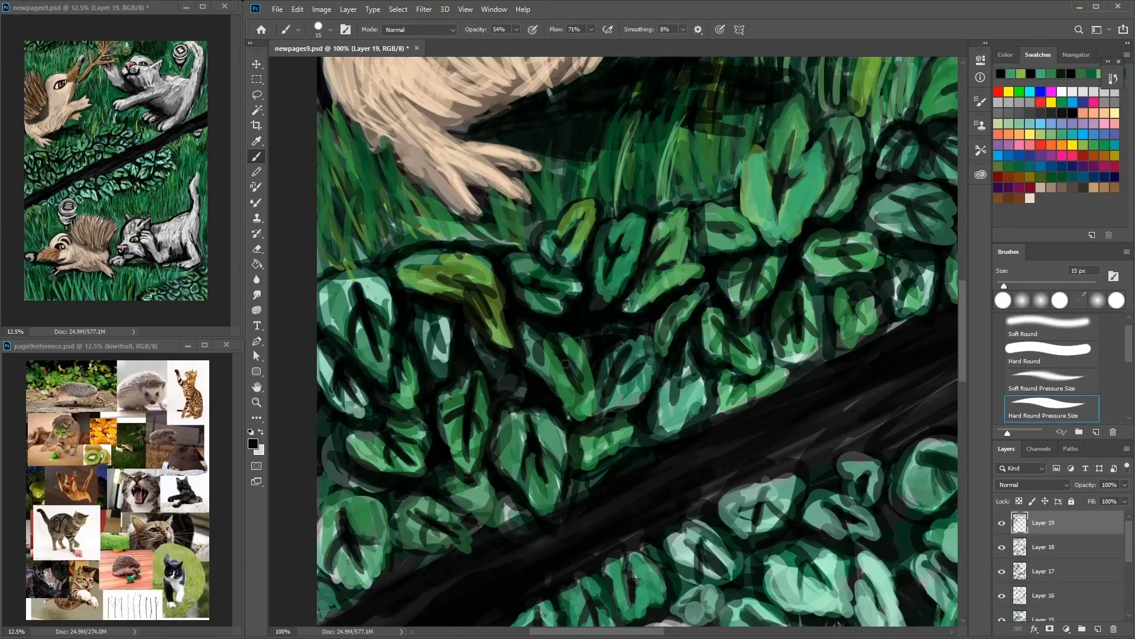
# Step: Tone the pale leaves at the page's left edge above the branch with sampled darker greens and black gaps
pyautogui.hscroll(-3, 450, 290)
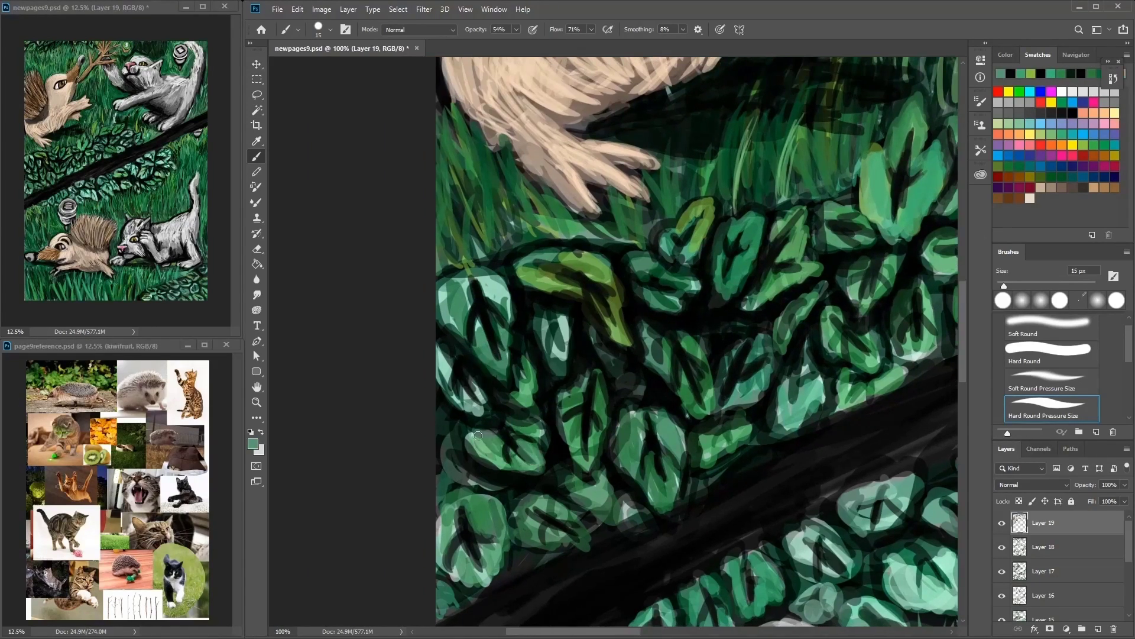
pyautogui.moveTo(608, 511)
pyautogui.mouseDown()
pyautogui.moveTo(616, 473)
pyautogui.moveTo(550, 469)
pyautogui.mouseUp()
pyautogui.moveTo(694, 341)
pyautogui.mouseDown()
pyautogui.moveTo(557, 377)
pyautogui.moveTo(529, 405)
pyautogui.moveTo(461, 361)
pyautogui.mouseUp()
pyautogui.keyDown('alt'); pyautogui.click(462, 361); pyautogui.keyUp('alt')
pyautogui.moveTo(519, 421); pyautogui.dragTo(535, 408)
pyautogui.moveTo(485, 473); pyautogui.dragTo(449, 503)
pyautogui.moveTo(783, 332); pyautogui.dragTo(738, 376)
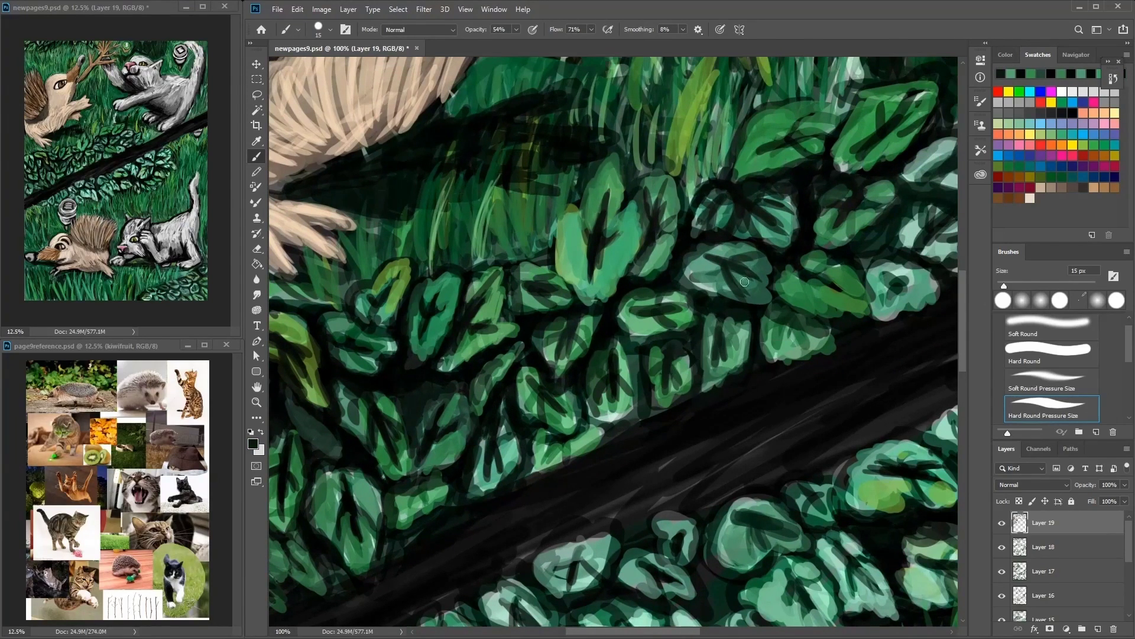
# Step: Define the small leaves along the branch's upper edge with green fills and black veins
pyautogui.moveTo(683, 349); pyautogui.dragTo(653, 408)
pyautogui.moveTo(630, 366); pyautogui.dragTo(587, 414)
pyautogui.moveTo(642, 345)
pyautogui.mouseDown()
pyautogui.moveTo(686, 296)
pyautogui.moveTo(618, 296)
pyautogui.mouseUp()
pyautogui.moveTo(567, 346); pyautogui.dragTo(561, 359)
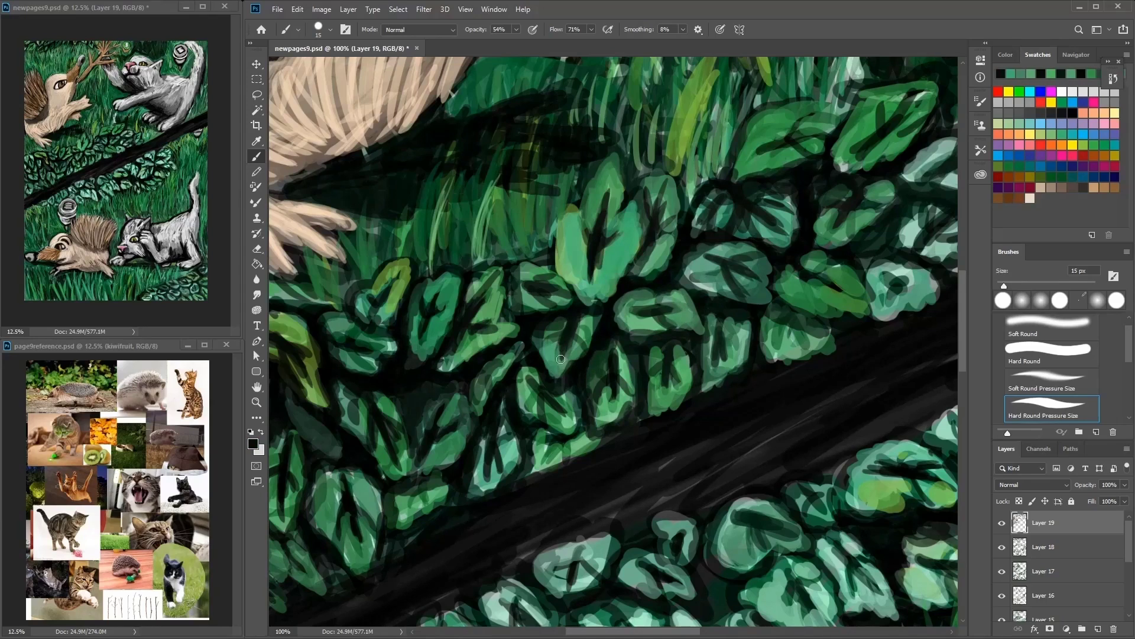
# Step: Rework the teal and green leaves to the right of the large light leaf with sampled tones
pyautogui.keyDown('alt'); pyautogui.click(750, 248); pyautogui.keyUp('alt')
pyautogui.moveTo(727, 242)
pyautogui.mouseDown()
pyautogui.moveTo(686, 263)
pyautogui.moveTo(706, 195)
pyautogui.moveTo(763, 257)
pyautogui.mouseUp()
pyautogui.moveTo(833, 178); pyautogui.dragTo(875, 154)
pyautogui.moveTo(849, 111)
pyautogui.mouseDown()
pyautogui.moveTo(878, 175)
pyautogui.moveTo(825, 200)
pyautogui.moveTo(811, 277)
pyautogui.moveTo(633, 378)
pyautogui.moveTo(509, 342)
pyautogui.moveTo(521, 334)
pyautogui.moveTo(298, 163)
pyautogui.mouseUp()
pyautogui.keyDown('alt'); pyautogui.click(878, 175); pyautogui.keyUp('alt')
pyautogui.moveTo(669, 306); pyautogui.dragTo(563, 397)
# Step: Touch up further leaves in the cluster above the branch with sampled greens and dark separations
pyautogui.keyDown('alt'); pyautogui.click(552, 423); pyautogui.keyUp('alt')
pyautogui.moveTo(485, 360)
pyautogui.mouseDown()
pyautogui.moveTo(379, 452)
pyautogui.moveTo(385, 467)
pyautogui.mouseUp()
pyautogui.keyDown('alt'); pyautogui.click(414, 461); pyautogui.keyUp('alt')
pyautogui.moveTo(438, 331)
pyautogui.mouseDown()
pyautogui.moveTo(491, 331)
pyautogui.moveTo(403, 319)
pyautogui.mouseUp()
pyautogui.keyDown('alt'); pyautogui.click(425, 319); pyautogui.keyUp('alt')
pyautogui.keyDown('alt'); pyautogui.click(426, 319); pyautogui.keyUp('alt')
# Step: Darken and reshape the leaves at the right end of the upper cluster near the upper cat's paws
pyautogui.keyDown('alt'); pyautogui.click(654, 308); pyautogui.keyUp('alt')
pyautogui.moveTo(654, 498)
pyautogui.mouseDown()
pyautogui.moveTo(654, 308)
pyautogui.moveTo(680, 278)
pyautogui.moveTo(669, 317)
pyautogui.moveTo(604, 278)
pyautogui.mouseUp()
pyautogui.keyDown('alt'); pyautogui.click(668, 317); pyautogui.keyUp('alt')
pyautogui.moveTo(692, 254); pyautogui.dragTo(579, 295)
pyautogui.moveTo(664, 158)
pyautogui.mouseDown()
pyautogui.moveTo(612, 205)
pyautogui.moveTo(591, 136)
pyautogui.mouseUp()
pyautogui.moveTo(532, 177)
pyautogui.mouseDown()
pyautogui.moveTo(562, 326)
pyautogui.moveTo(485, 349)
pyautogui.mouseUp()
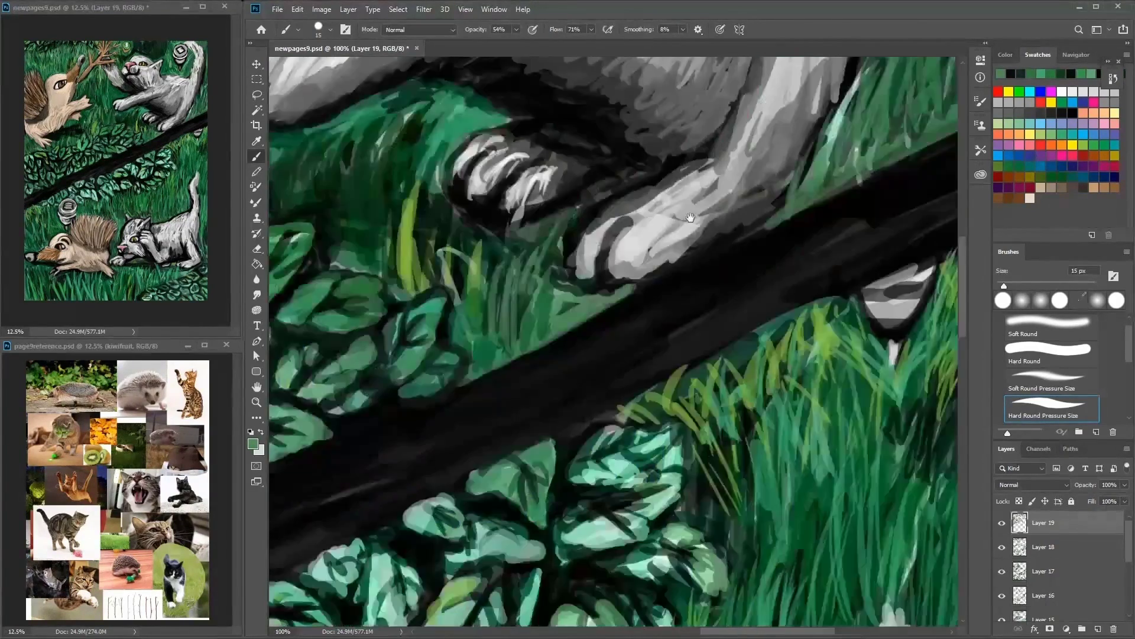
# Step: Retouch the leaves bordering the black branch with sampled green and near-black
pyautogui.moveTo(414, 296); pyautogui.dragTo(691, 118)
pyautogui.moveTo(355, 207); pyautogui.dragTo(597, 266)
pyautogui.keyDown('alt'); pyautogui.click(587, 244); pyautogui.keyUp('alt')
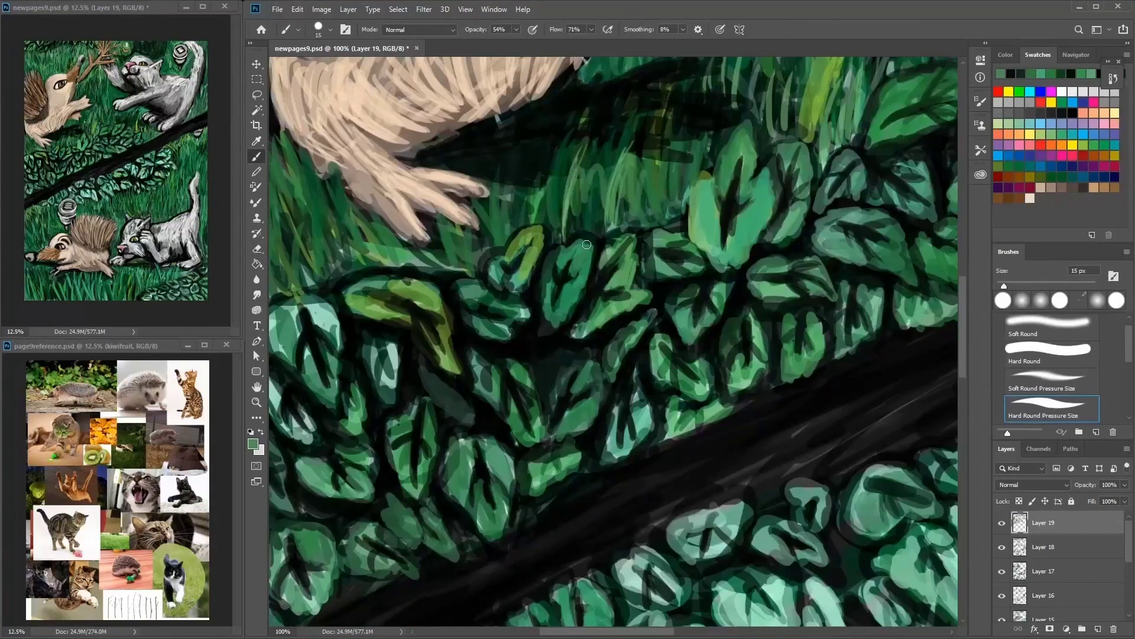
pyautogui.moveTo(520, 579); pyautogui.dragTo(320, 420)
pyautogui.keyDown('alt'); pyautogui.click(497, 320); pyautogui.keyUp('alt')
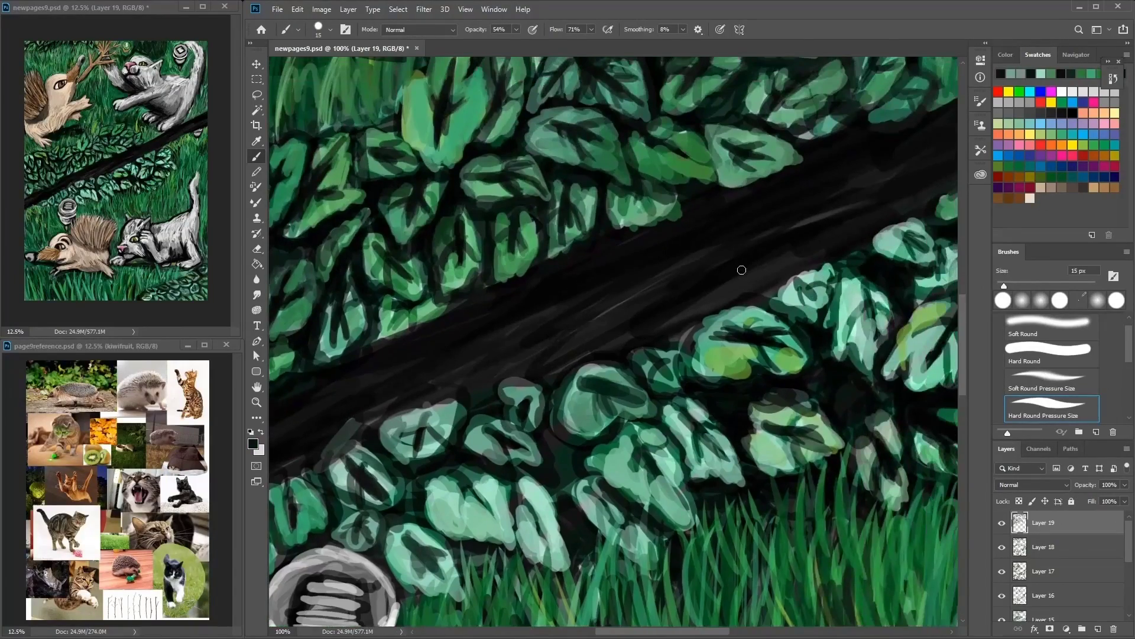
# Step: Set the brush to 36 px and retouch the grass around the upper cat's head with black and sampled greens
pyautogui.hotkey('ctrl', '-')
pyautogui.hotkey('ctrl', '-')
pyautogui.hotkey('ctrl', '-')
pyautogui.keyDown('alt'); pyautogui.click(783, 323); pyautogui.keyUp('alt')
pyautogui.moveTo(592, 354)
pyautogui.mouseDown()
pyautogui.moveTo(650, 224)
pyautogui.moveTo(473, 364)
pyautogui.mouseUp()
pyautogui.keyDown('alt'); pyautogui.click(509, 95); pyautogui.keyUp('alt')
pyautogui.rightClick(607, 121)
pyautogui.press('Escape')
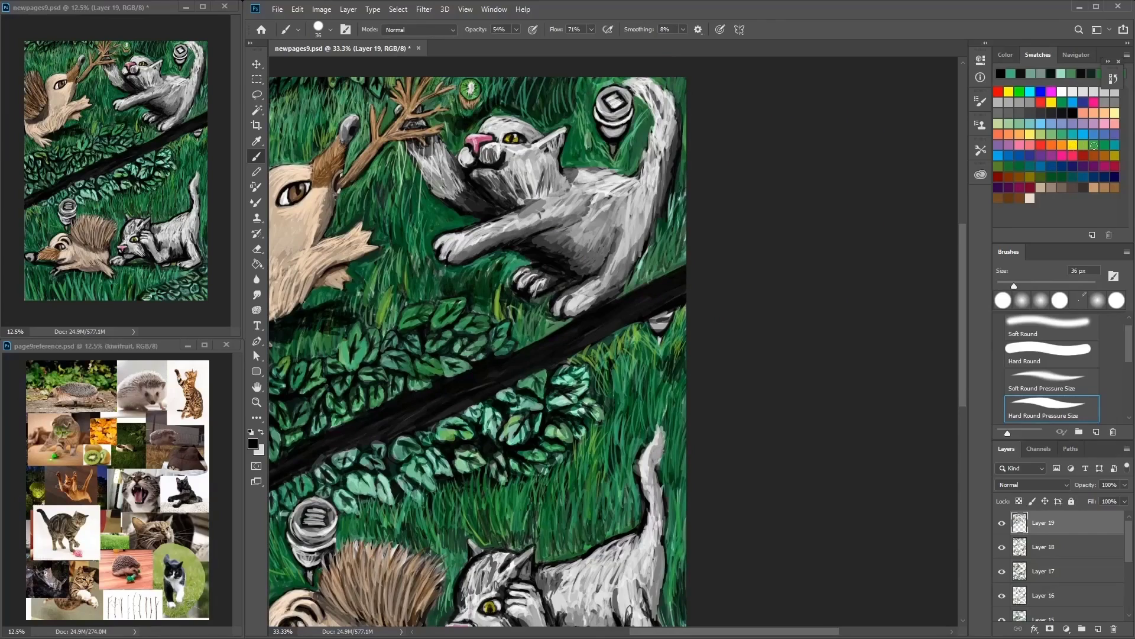
pyautogui.keyDown('alt'); pyautogui.click(488, 105); pyautogui.keyUp('alt')
pyautogui.keyDown('alt'); pyautogui.click(519, 94); pyautogui.keyUp('alt')
# Step: Paint sampled dark greens into the grass around the lower hedgehog's head and the nearby ringed object
pyautogui.moveTo(458, 554); pyautogui.dragTo(556, 377)
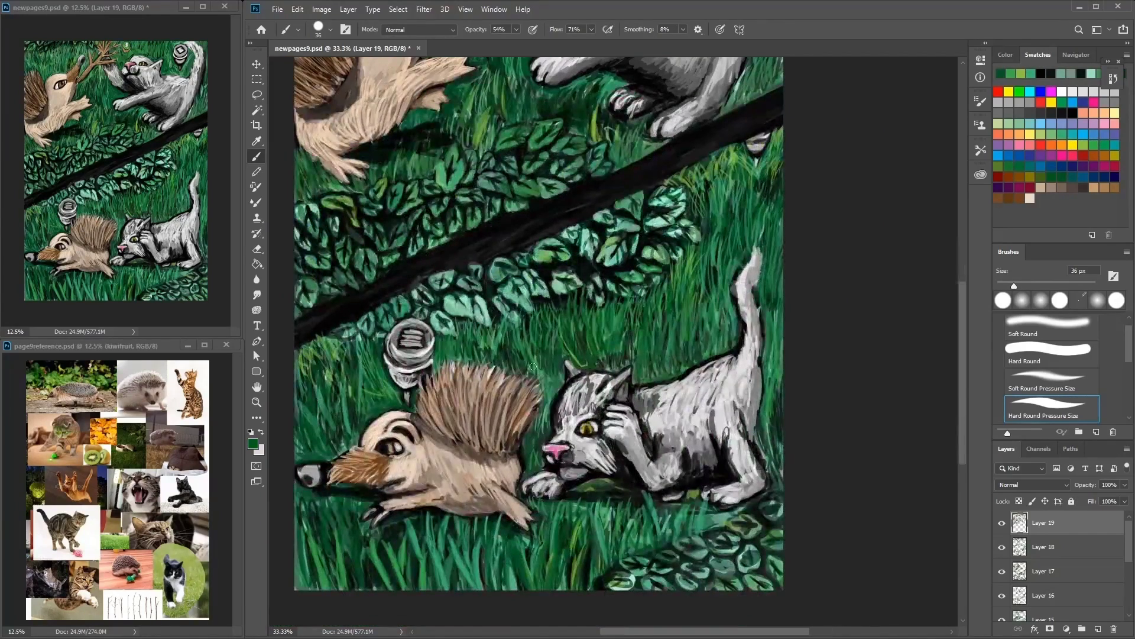
pyautogui.moveTo(349, 485); pyautogui.dragTo(335, 396)
pyautogui.keyDown('alt'); pyautogui.click(361, 300); pyautogui.keyUp('alt')
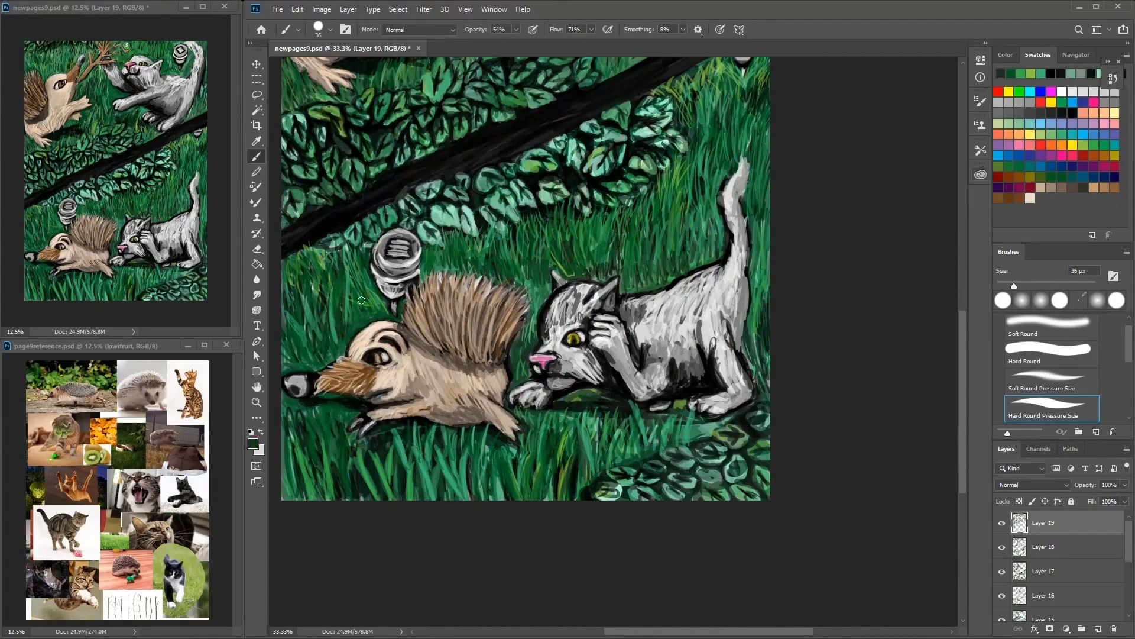
pyautogui.keyDown('alt'); pyautogui.click(342, 273); pyautogui.keyUp('alt')
pyautogui.moveTo(324, 348)
pyautogui.mouseDown()
pyautogui.moveTo(340, 290)
pyautogui.moveTo(332, 203)
pyautogui.mouseUp()
# Step: Tone down the leaves in the page's lower right corner and shadow the grass beneath the lower cat with black
pyautogui.keyDown('alt'); pyautogui.click(711, 366); pyautogui.keyUp('alt')
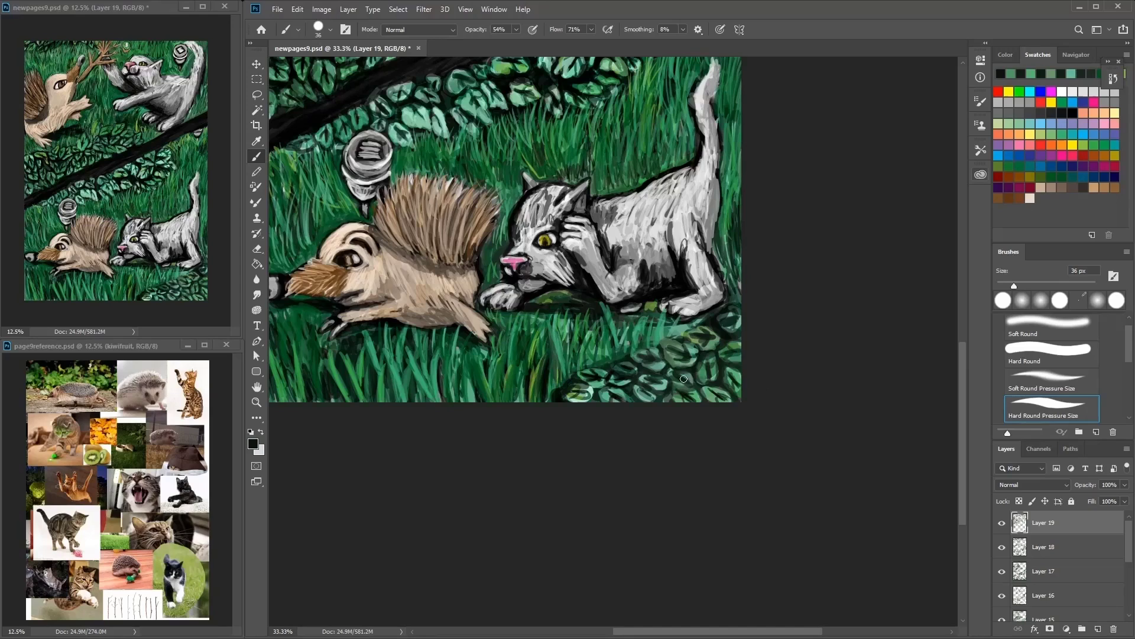
pyautogui.moveTo(684, 379); pyautogui.dragTo(598, 397)
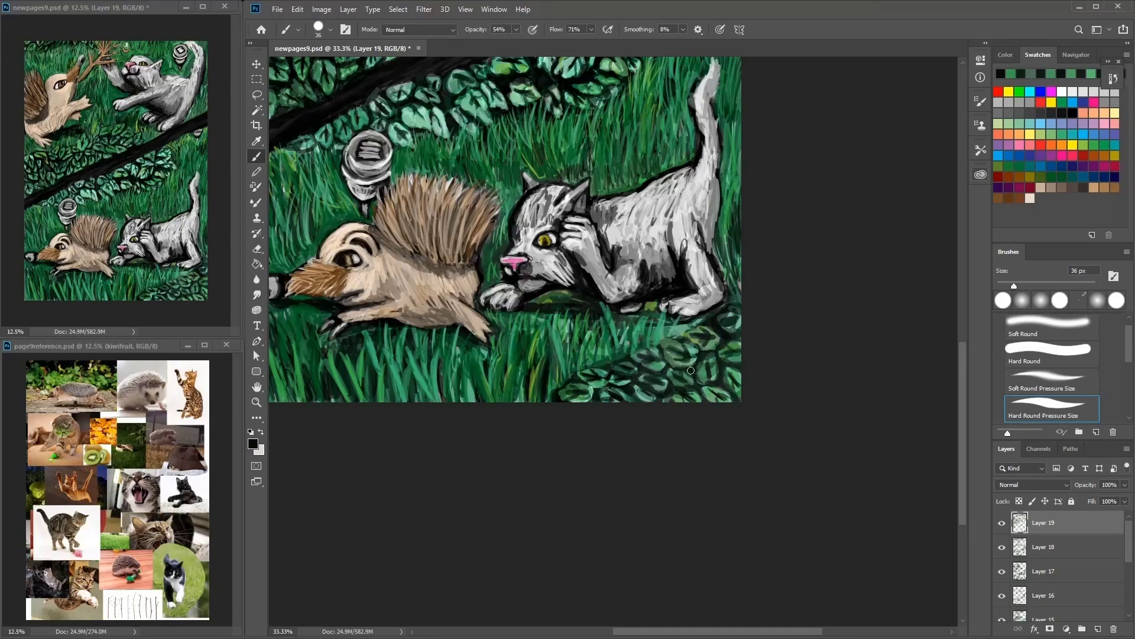
pyautogui.moveTo(641, 315); pyautogui.dragTo(564, 329)
# Step: Layer sampled dark and light greens over the grass below the lower hedgehog
pyautogui.hscroll(-3, 521, 347)
pyautogui.keyDown('alt'); pyautogui.click(498, 339); pyautogui.keyUp('alt')
pyautogui.moveTo(497, 337)
pyautogui.mouseDown()
pyautogui.moveTo(497, 360)
pyautogui.moveTo(521, 369)
pyautogui.moveTo(478, 353)
pyautogui.mouseUp()
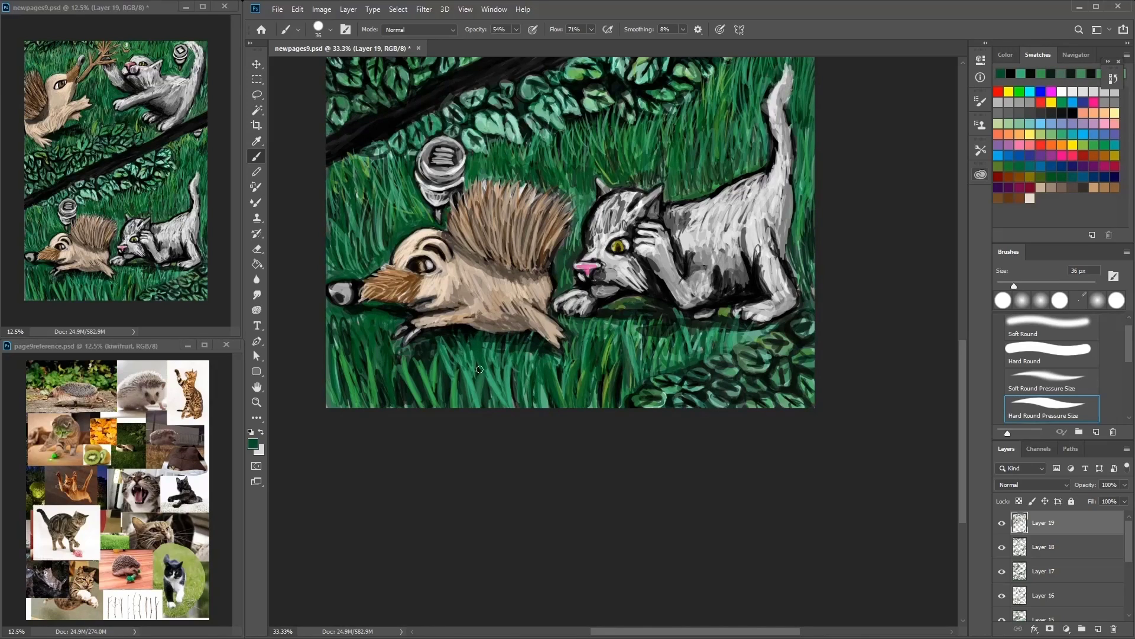
pyautogui.keyDown('alt'); pyautogui.click(367, 309); pyautogui.keyUp('alt')
pyautogui.moveTo(591, 407); pyautogui.dragTo(597, 313)
# Step: Reduce the brush to 9 px and clean up the yellow-green leaf and its small neighbor below the branch
pyautogui.scroll(3, 709, 266)
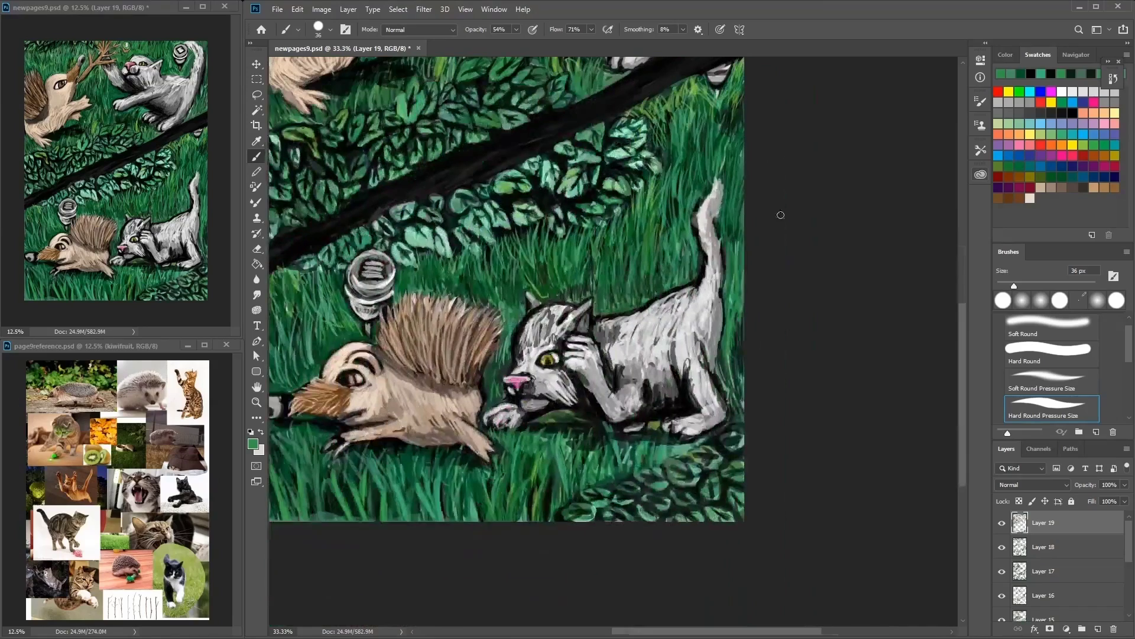
pyautogui.rightClick(669, 305)
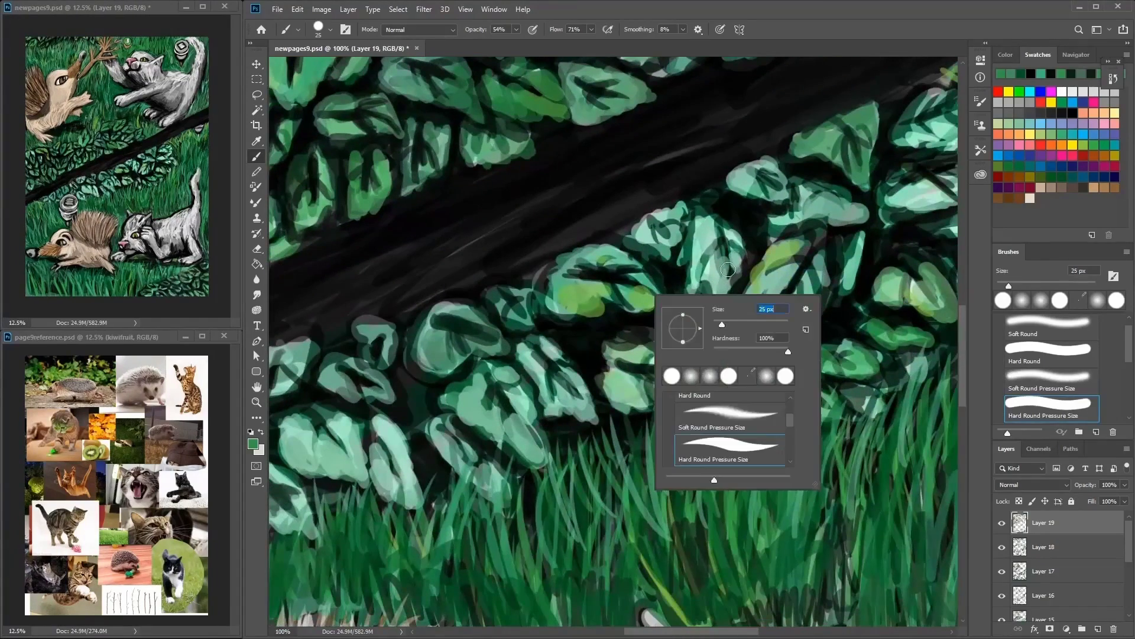
pyautogui.press('Escape')
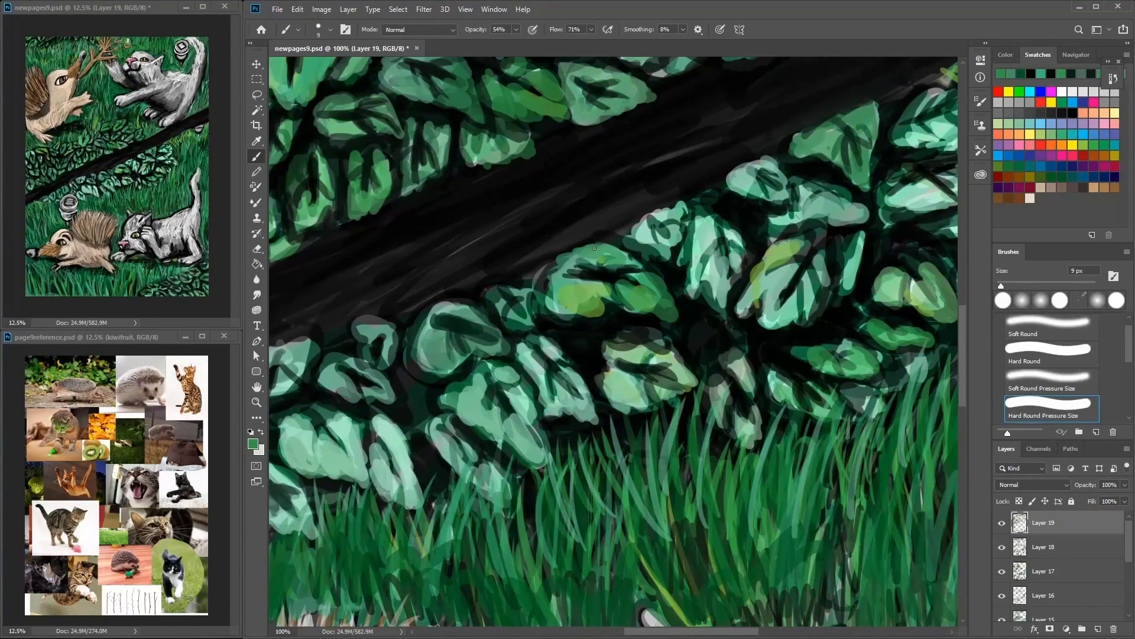
pyautogui.moveTo(559, 258)
pyautogui.mouseDown()
pyautogui.moveTo(538, 326)
pyautogui.moveTo(511, 320)
pyautogui.mouseUp()
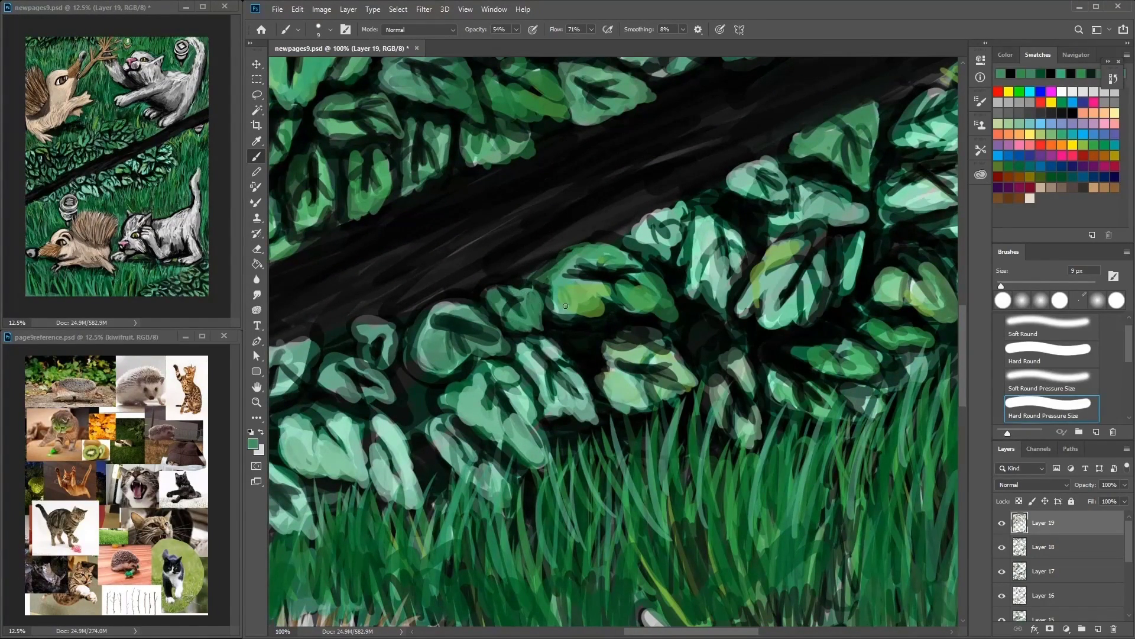
pyautogui.rightClick(729, 232)
pyautogui.press('Escape')
pyautogui.keyDown('alt'); pyautogui.click(616, 302); pyautogui.keyUp('alt')
# Step: Set the brush to 15 px and reshape the pale leaves under the branch with darker greens and black veins
pyautogui.rightClick(731, 225)
pyautogui.moveTo(746, 254); pyautogui.dragTo(752, 255)
pyautogui.press('Return')
pyautogui.moveTo(693, 220)
pyautogui.mouseDown()
pyautogui.moveTo(688, 266)
pyautogui.moveTo(667, 234)
pyautogui.mouseUp()
pyautogui.moveTo(396, 320)
pyautogui.mouseDown()
pyautogui.moveTo(384, 367)
pyautogui.moveTo(367, 328)
pyautogui.mouseUp()
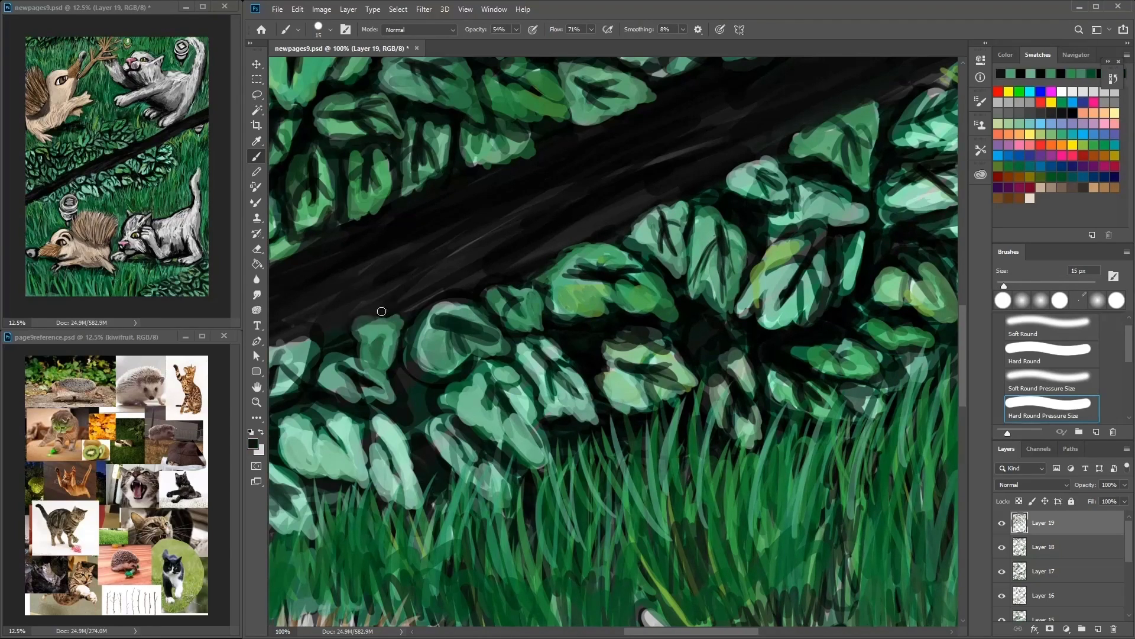
pyautogui.moveTo(353, 423); pyautogui.dragTo(376, 473)
pyautogui.moveTo(364, 420); pyautogui.dragTo(307, 397)
# Step: Darken the leaves at the right end of the lower cluster and paint light green grass blades beside them
pyautogui.moveTo(769, 224); pyautogui.dragTo(804, 201)
pyautogui.moveTo(784, 244)
pyautogui.mouseDown()
pyautogui.moveTo(755, 223)
pyautogui.moveTo(811, 239)
pyautogui.mouseUp()
pyautogui.moveTo(846, 296)
pyautogui.mouseDown()
pyautogui.moveTo(825, 278)
pyautogui.moveTo(745, 302)
pyautogui.mouseUp()
pyautogui.moveTo(793, 331)
pyautogui.mouseDown()
pyautogui.moveTo(806, 370)
pyautogui.moveTo(798, 347)
pyautogui.mouseUp()
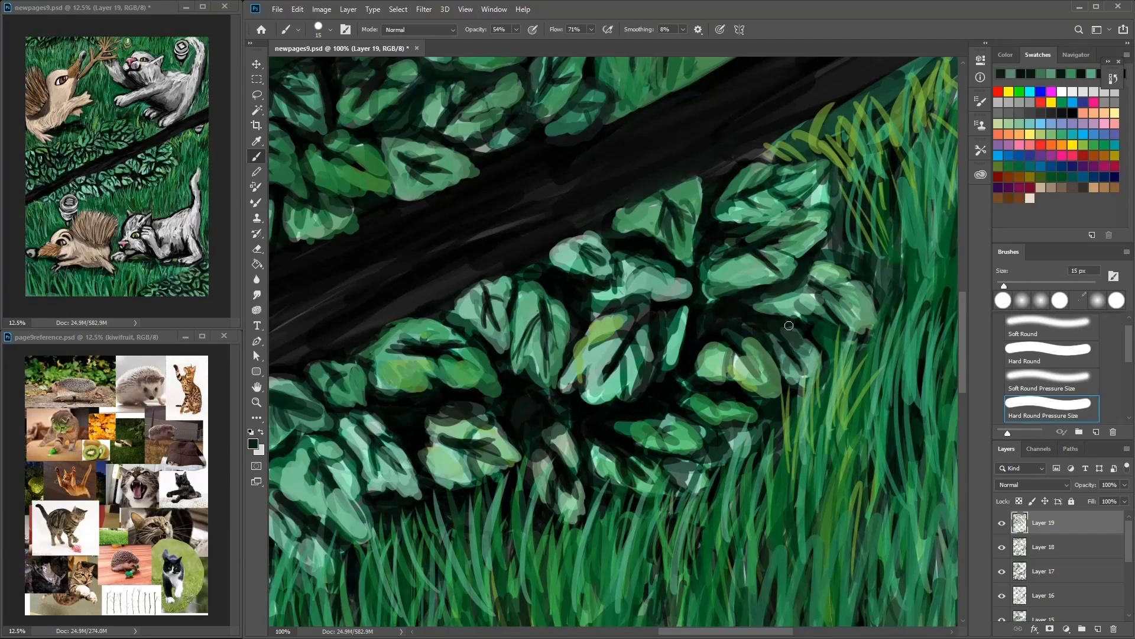
pyautogui.keyDown('alt'); pyautogui.click(811, 377); pyautogui.keyUp('alt')
pyautogui.moveTo(816, 414); pyautogui.dragTo(843, 325)
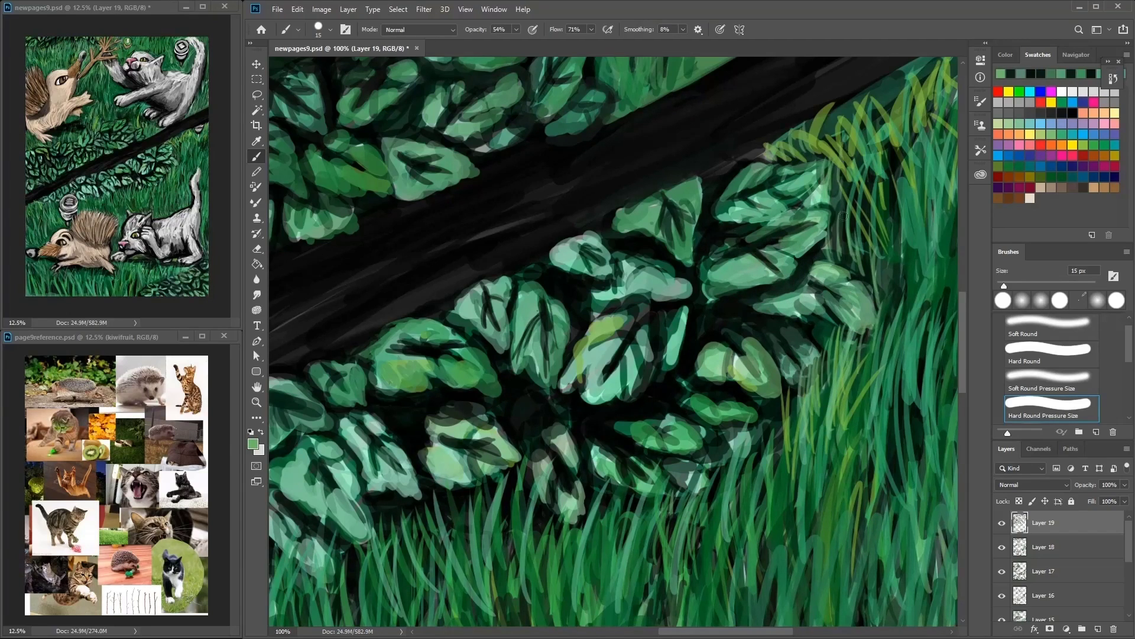
# Step: Repaint the yellow-tipped leaf in the middle of the lower cluster with sampled green and dark veins
pyautogui.keyDown('alt'); pyautogui.click(626, 408); pyautogui.keyUp('alt')
pyautogui.moveTo(621, 337); pyautogui.dragTo(583, 390)
pyautogui.moveTo(644, 319); pyautogui.dragTo(574, 365)
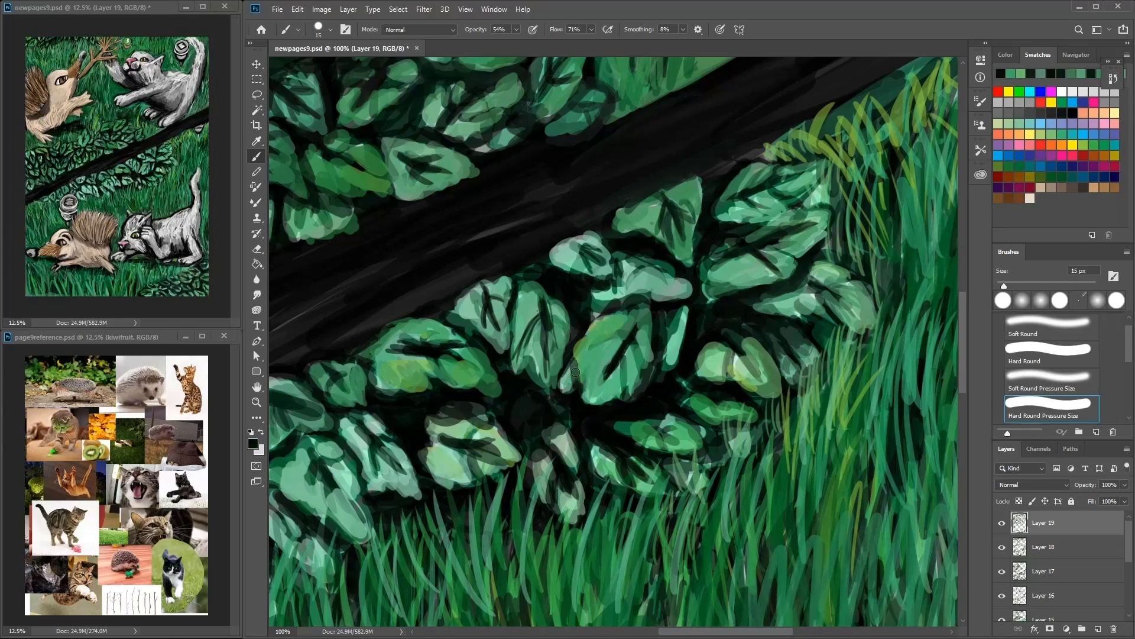
# Step: Repaint the leaves in the middle of the lower cluster with sampled mid-greens and fill in a small leaf between them
pyautogui.keyDown('alt'); pyautogui.click(560, 476); pyautogui.keyUp('alt')
pyautogui.moveTo(515, 444)
pyautogui.mouseDown()
pyautogui.moveTo(507, 384)
pyautogui.moveTo(517, 391)
pyautogui.mouseUp()
pyautogui.keyDown('alt'); pyautogui.click(471, 350); pyautogui.keyUp('alt')
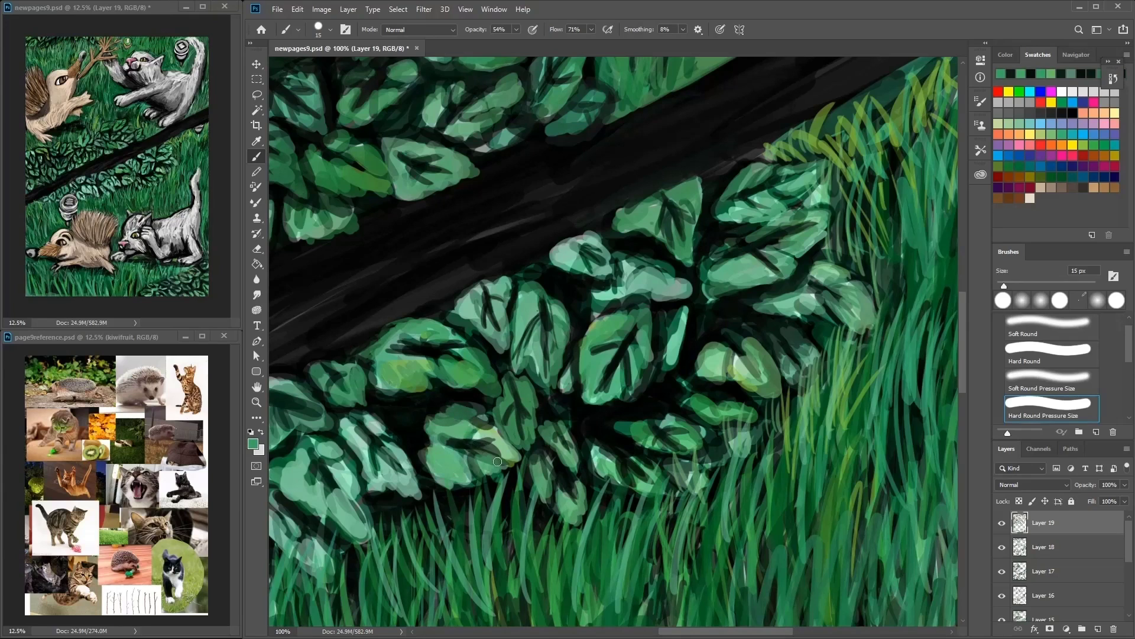
pyautogui.moveTo(450, 426); pyautogui.dragTo(515, 366)
pyautogui.moveTo(430, 461); pyautogui.dragTo(566, 454)
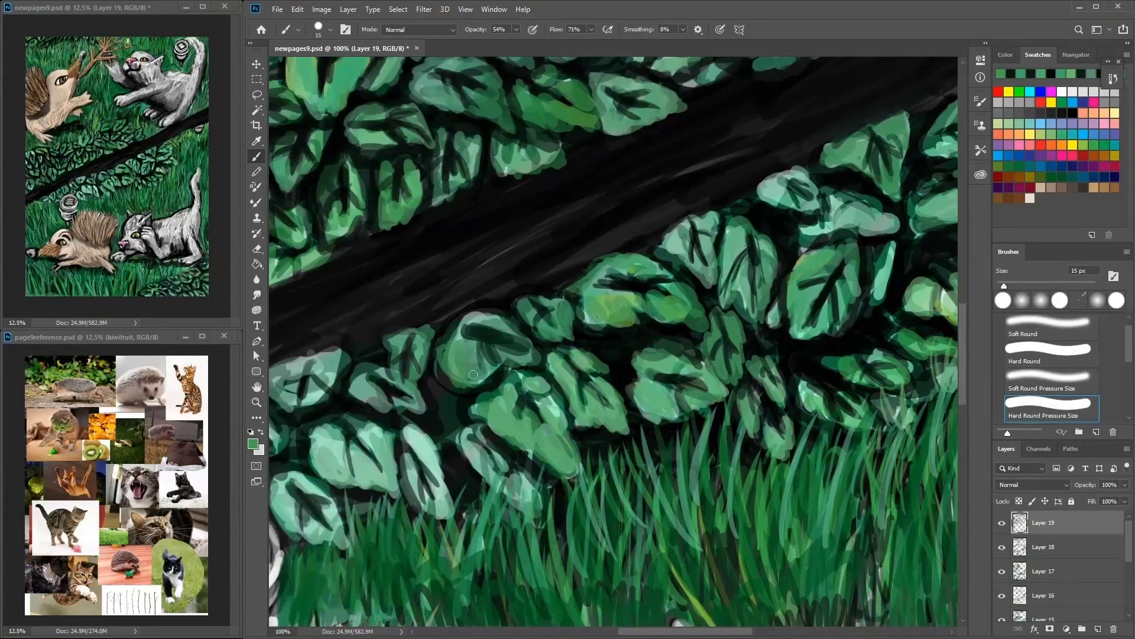
# Step: Rework the leaves between the middle of the lower cluster and the lamp with sampled greens and darker gaps
pyautogui.keyDown('alt'); pyautogui.click(486, 454); pyautogui.keyUp('alt')
pyautogui.moveTo(500, 473); pyautogui.dragTo(532, 512)
pyautogui.moveTo(456, 428); pyautogui.dragTo(467, 491)
pyautogui.keyDown('alt'); pyautogui.click(449, 468); pyautogui.keyUp('alt')
pyautogui.moveTo(414, 438); pyautogui.dragTo(456, 527)
pyautogui.moveTo(450, 474); pyautogui.dragTo(585, 471)
pyautogui.moveTo(491, 425); pyautogui.dragTo(550, 485)
pyautogui.moveTo(474, 503); pyautogui.dragTo(491, 532)
pyautogui.moveTo(473, 396)
pyautogui.mouseDown()
pyautogui.moveTo(443, 360)
pyautogui.moveTo(500, 381)
pyautogui.mouseUp()
pyautogui.moveTo(379, 414); pyautogui.dragTo(413, 394)
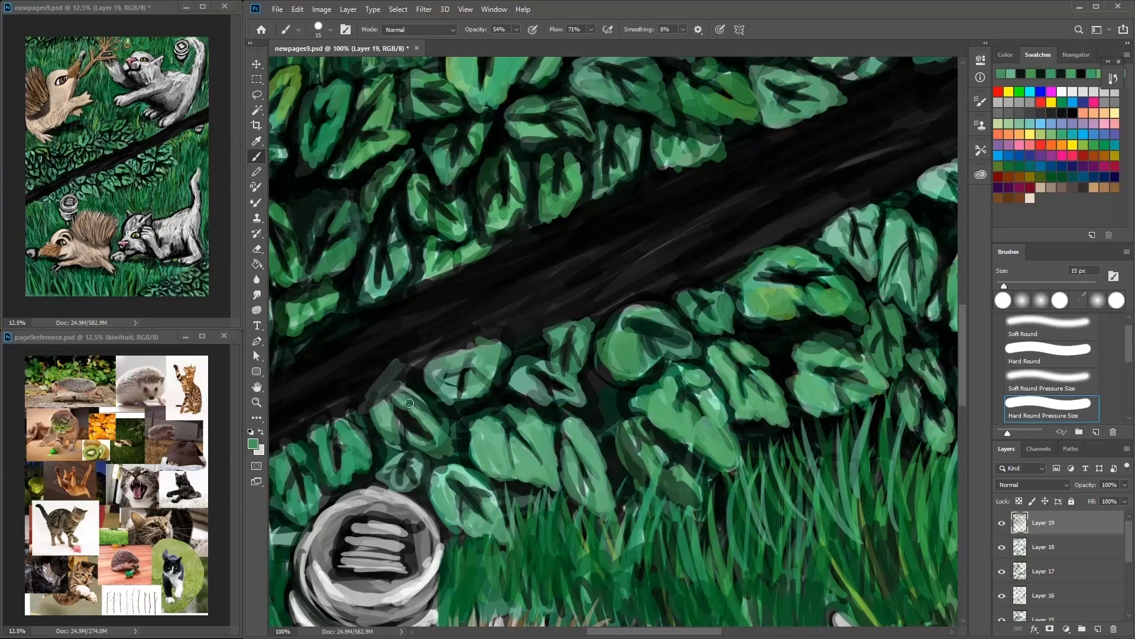
pyautogui.keyDown('alt'); pyautogui.click(440, 450); pyautogui.keyUp('alt')
# Step: Deepen the shadowed grass and gaps along the upper leaf cluster with sampled greens and black strokes
pyautogui.scroll(5, 576, 255)
pyautogui.keyDown('alt'); pyautogui.click(461, 237); pyautogui.keyUp('alt')
pyautogui.moveTo(437, 201)
pyautogui.mouseDown()
pyautogui.moveTo(476, 254)
pyautogui.moveTo(414, 249)
pyautogui.mouseUp()
pyautogui.keyDown('alt'); pyautogui.click(458, 225); pyautogui.keyUp('alt')
pyautogui.moveTo(393, 222)
pyautogui.mouseDown()
pyautogui.moveTo(438, 266)
pyautogui.moveTo(459, 220)
pyautogui.mouseUp()
pyautogui.keyDown('alt'); pyautogui.click(331, 231); pyautogui.keyUp('alt')
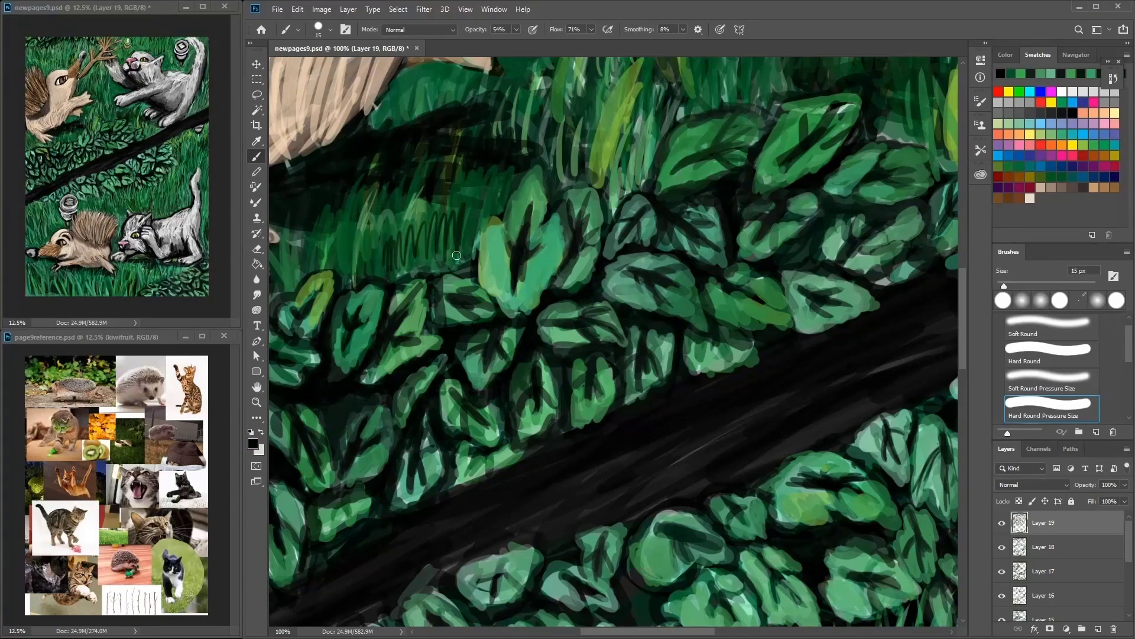
# Step: Paint yellow-green and green grass blades between the upper leaf cluster and the upper hedgehog's paws
pyautogui.click(1086, 142)
pyautogui.moveTo(444, 260); pyautogui.dragTo(470, 192)
pyautogui.moveTo(479, 210); pyautogui.dragTo(507, 188)
pyautogui.moveTo(609, 201); pyautogui.dragTo(636, 131)
pyautogui.moveTo(591, 187); pyautogui.dragTo(562, 112)
pyautogui.moveTo(627, 196); pyautogui.dragTo(645, 89)
pyautogui.scroll(3, 618, 237)
pyautogui.moveTo(621, 237); pyautogui.dragTo(615, 154)
pyautogui.scroll(3, 627, 295)
pyautogui.moveTo(644, 320); pyautogui.dragTo(641, 242)
pyautogui.moveTo(609, 381); pyautogui.dragTo(627, 328)
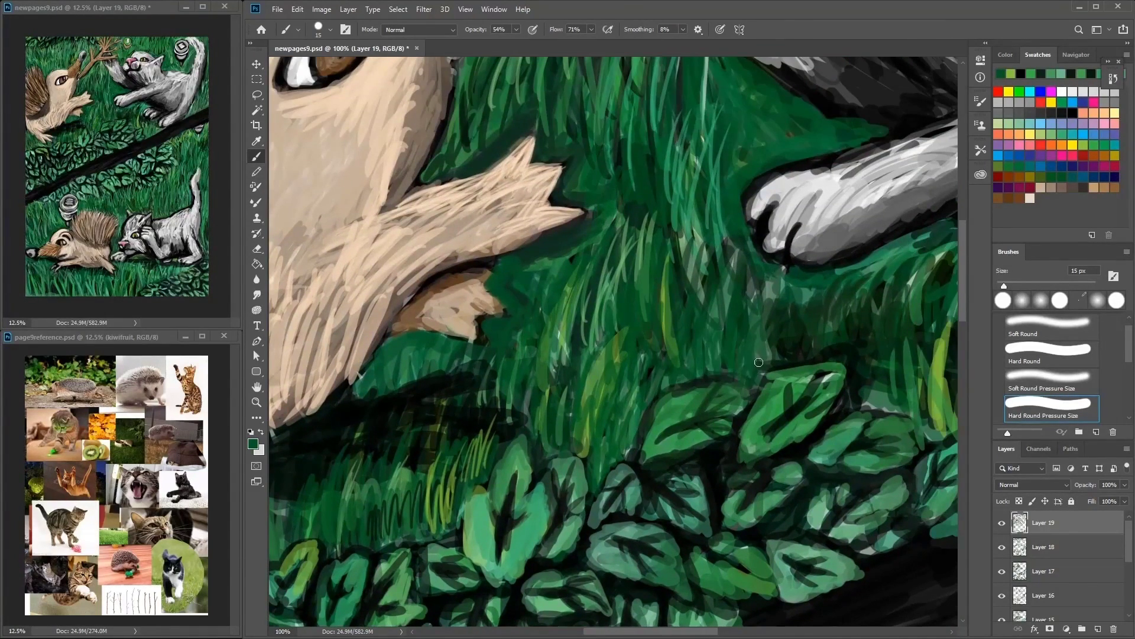
# Step: Paint thin white streaks hanging from the twigs across the upper cat's raised paw and the grass
pyautogui.hscroll(2, 763, 381)
pyautogui.hscroll(4, 849, 458)
pyautogui.keyDown('alt'); pyautogui.click(597, 316); pyautogui.keyUp('alt')
pyautogui.scroll(8, 460, 244)
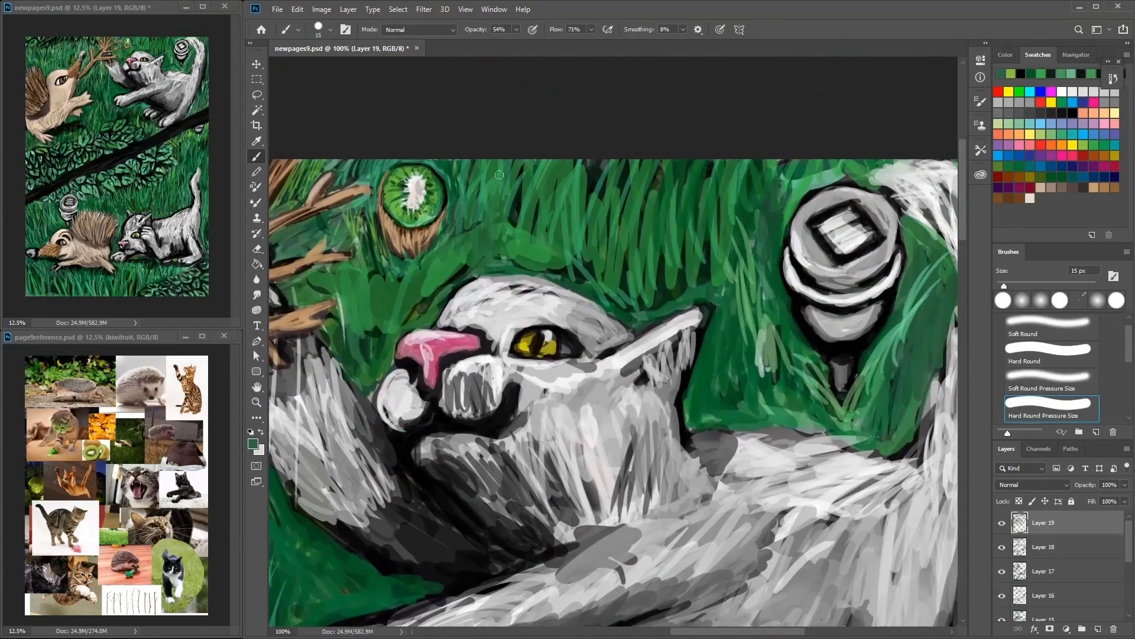
pyautogui.hscroll(-4, 391, 298)
pyautogui.moveTo(637, 207); pyautogui.dragTo(603, 337)
pyautogui.moveTo(586, 224); pyautogui.dragTo(503, 472)
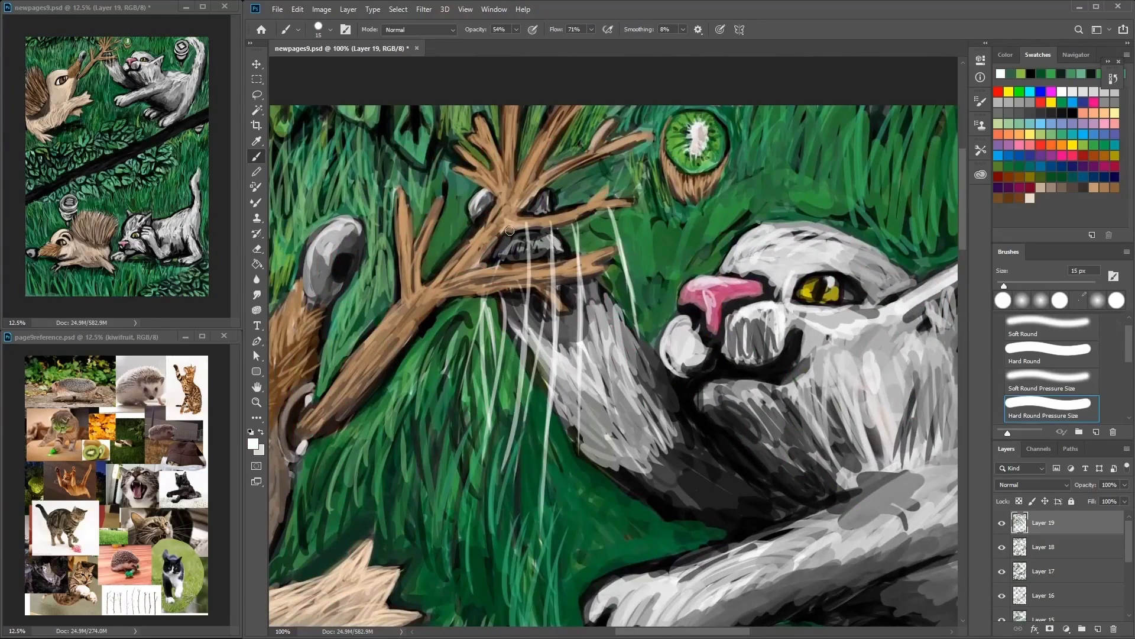
# Step: Layer black and sampled green grass strokes around the upper hedgehog's head and between it and the cat
pyautogui.hscroll(-4, 503, 414)
pyautogui.press('d')
pyautogui.moveTo(488, 281); pyautogui.dragTo(451, 192)
pyautogui.moveTo(408, 239); pyautogui.dragTo(440, 200)
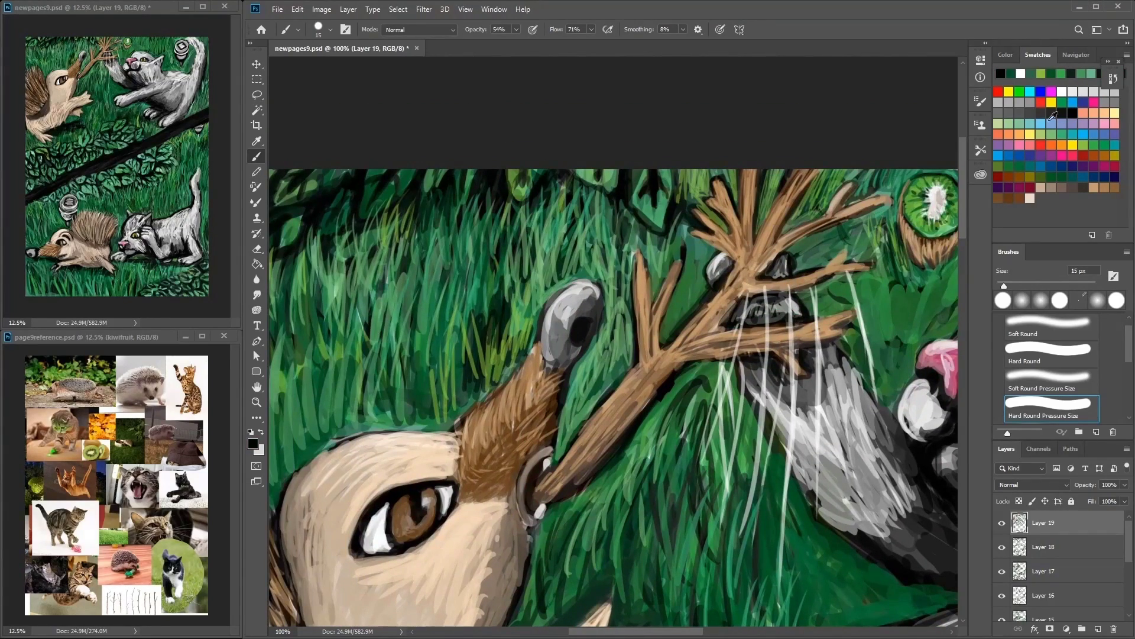
pyautogui.keyDown('alt'); pyautogui.click(509, 278); pyautogui.keyUp('alt')
pyautogui.moveTo(491, 290); pyautogui.dragTo(496, 355)
pyautogui.scroll(-5, 651, 296)
pyautogui.moveTo(651, 332); pyautogui.dragTo(615, 390)
pyautogui.moveTo(760, 278); pyautogui.dragTo(686, 204)
pyautogui.scroll(-3, 651, 355)
pyautogui.moveTo(656, 450); pyautogui.dragTo(632, 361)
pyautogui.moveTo(674, 473); pyautogui.dragTo(645, 349)
pyautogui.scroll(3, 757, 223)
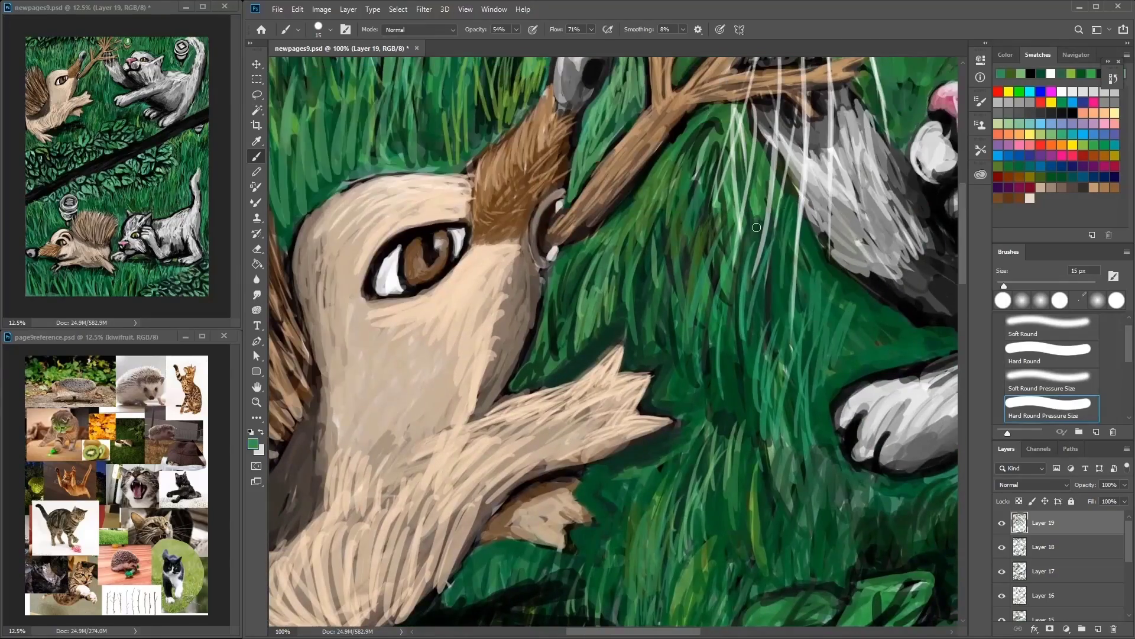
# Step: Set the brush to 31 px and paint sampled gray strokes along the lower cat's tail
pyautogui.scroll(-5, 757, 223)
pyautogui.scroll(-3, 748, 309)
pyautogui.keyDown('alt'); pyautogui.click(819, 437); pyautogui.keyUp('alt')
pyautogui.rightClick(828, 387)
pyautogui.moveTo(902, 414); pyautogui.dragTo(914, 414)
pyautogui.press('Return')
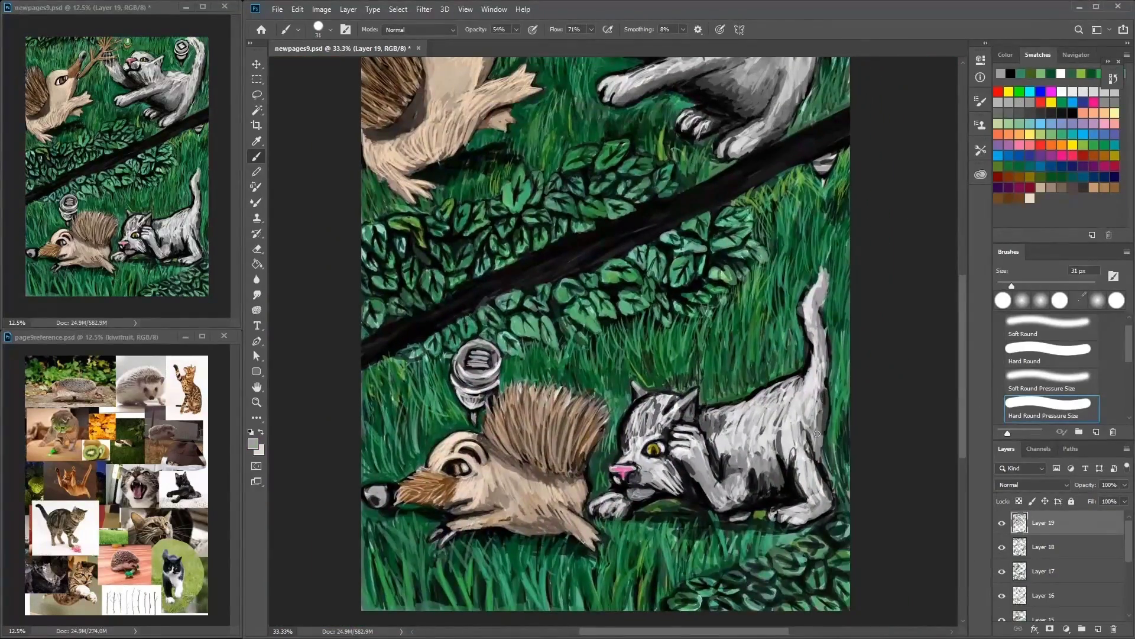
pyautogui.moveTo(819, 275); pyautogui.dragTo(829, 366)
# Step: Reduce the brush to 17 px and sample greens for touching up the grass around the upper animals
pyautogui.scroll(5, 799, 443)
pyautogui.keyDown('alt'); pyautogui.click(759, 269); pyautogui.keyUp('alt')
pyautogui.press('[')
pyautogui.press('[')
pyautogui.press('[')
pyautogui.scroll(2, 795, 186)
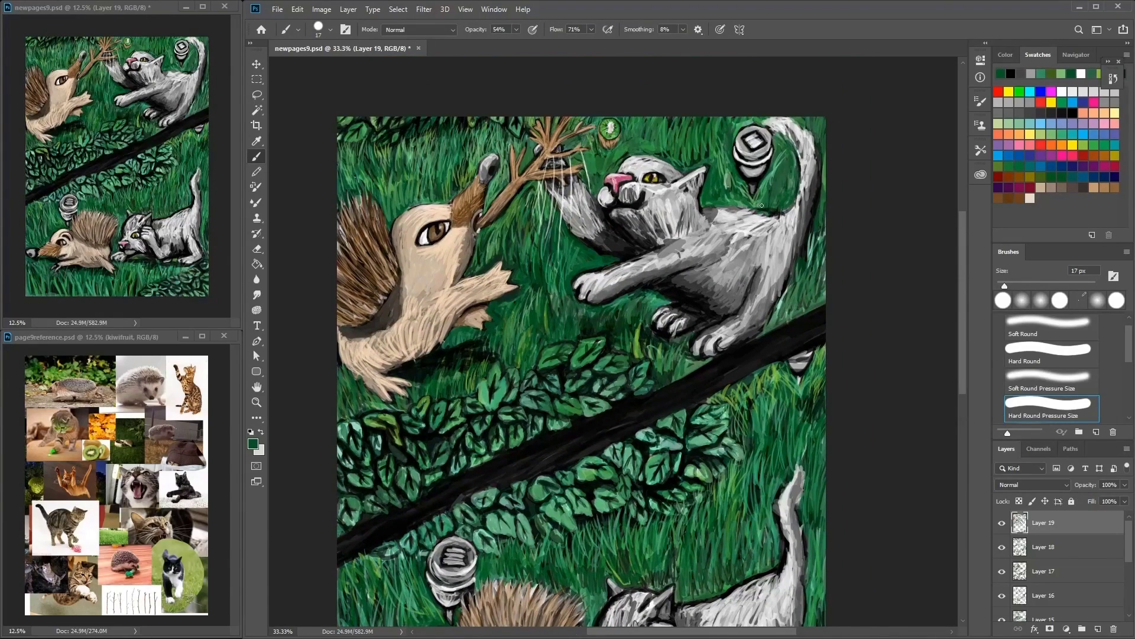
pyautogui.keyDown('alt'); pyautogui.click(495, 270); pyautogui.keyUp('alt')
# Step: Enlarge the brush to 42 px and shade the cats' fur with sampled dark and light grays
pyautogui.scroll(-5, 495, 271)
pyautogui.hscroll(-2, 495, 270)
pyautogui.keyDown('alt'); pyautogui.click(668, 508); pyautogui.keyUp('alt')
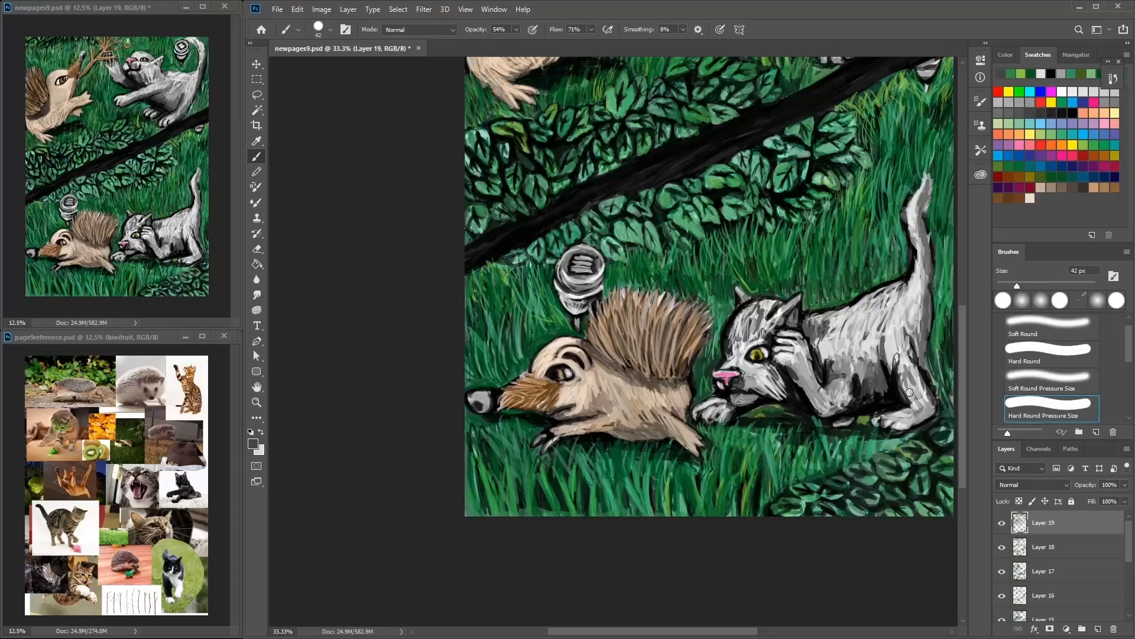
pyautogui.scroll(5, 857, 223)
pyautogui.keyDown('alt'); pyautogui.click(850, 243); pyautogui.keyUp('alt')
pyautogui.moveTo(866, 233); pyautogui.dragTo(823, 189)
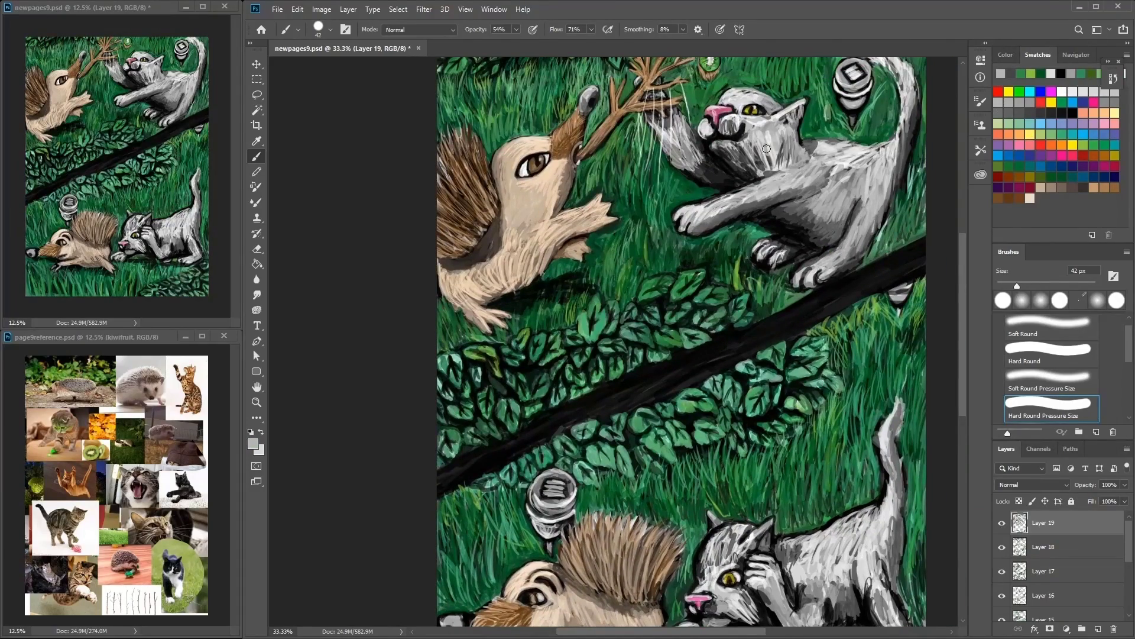
# Step: Set the brush to 26 px and paint white highlights on the rims and cap of the lower lamp
pyautogui.scroll(-3, 785, 156)
pyautogui.hotkey('ctrl', '+')
pyautogui.rightClick(629, 283)
pyautogui.press('d')
pyautogui.press('x')
pyautogui.moveTo(482, 295); pyautogui.dragTo(510, 276)
pyautogui.moveTo(420, 293); pyautogui.dragTo(482, 301)
pyautogui.moveTo(426, 269); pyautogui.dragTo(452, 289)
pyautogui.moveTo(420, 237); pyautogui.dragTo(482, 277)
pyautogui.moveTo(500, 266); pyautogui.dragTo(476, 277)
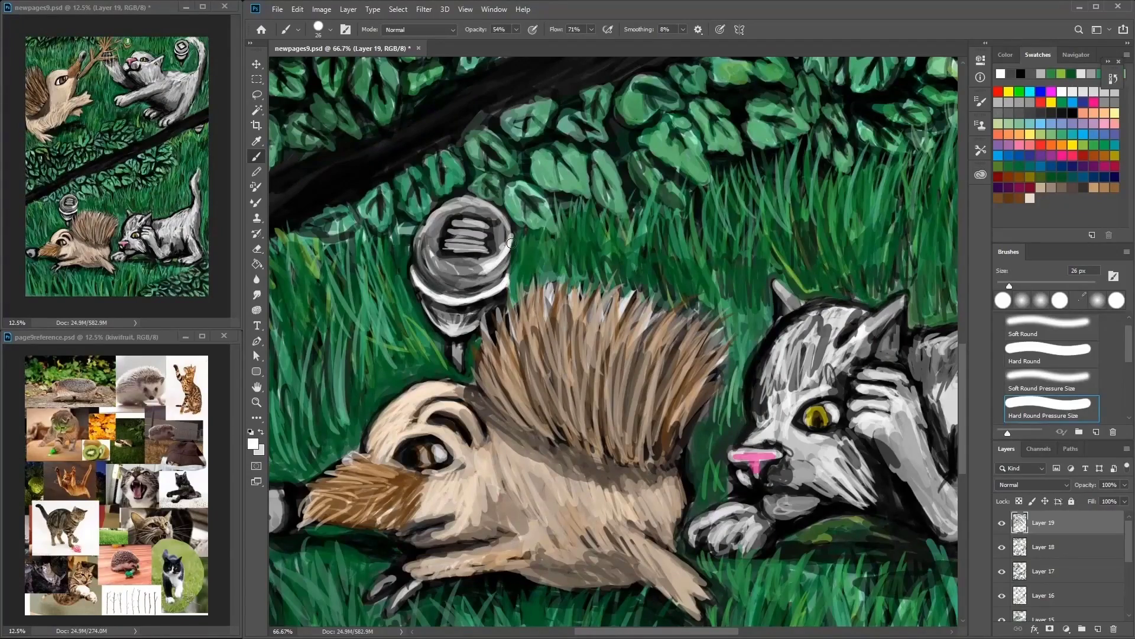
# Step: Define the upper lamp with black slats on its cap and black and white strokes around its rims
pyautogui.scroll(10, 509, 200)
pyautogui.press('x')
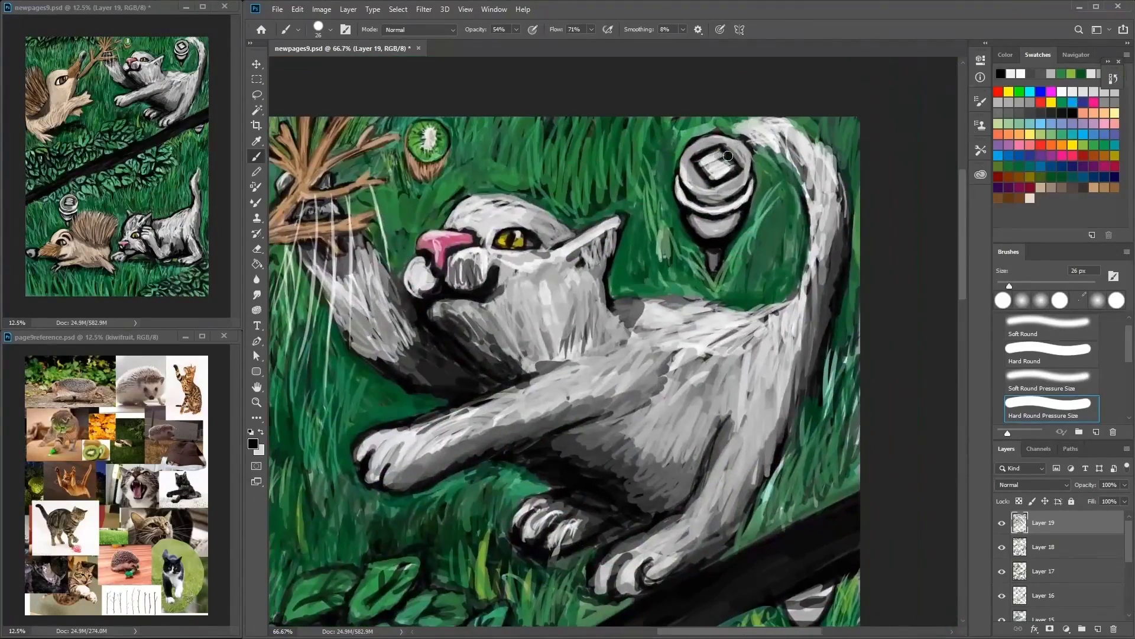
pyautogui.moveTo(736, 213)
pyautogui.mouseDown()
pyautogui.moveTo(707, 219)
pyautogui.moveTo(708, 235)
pyautogui.moveTo(740, 214)
pyautogui.mouseUp()
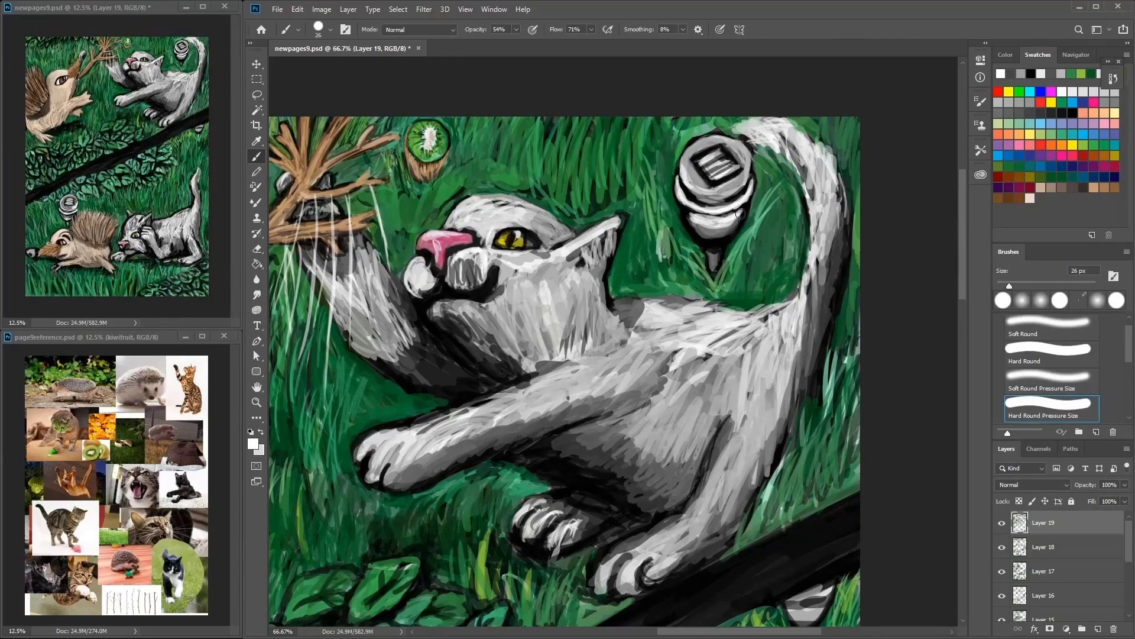
pyautogui.moveTo(723, 142); pyautogui.dragTo(687, 155)
pyautogui.press('x')
pyautogui.moveTo(680, 180); pyautogui.dragTo(690, 197)
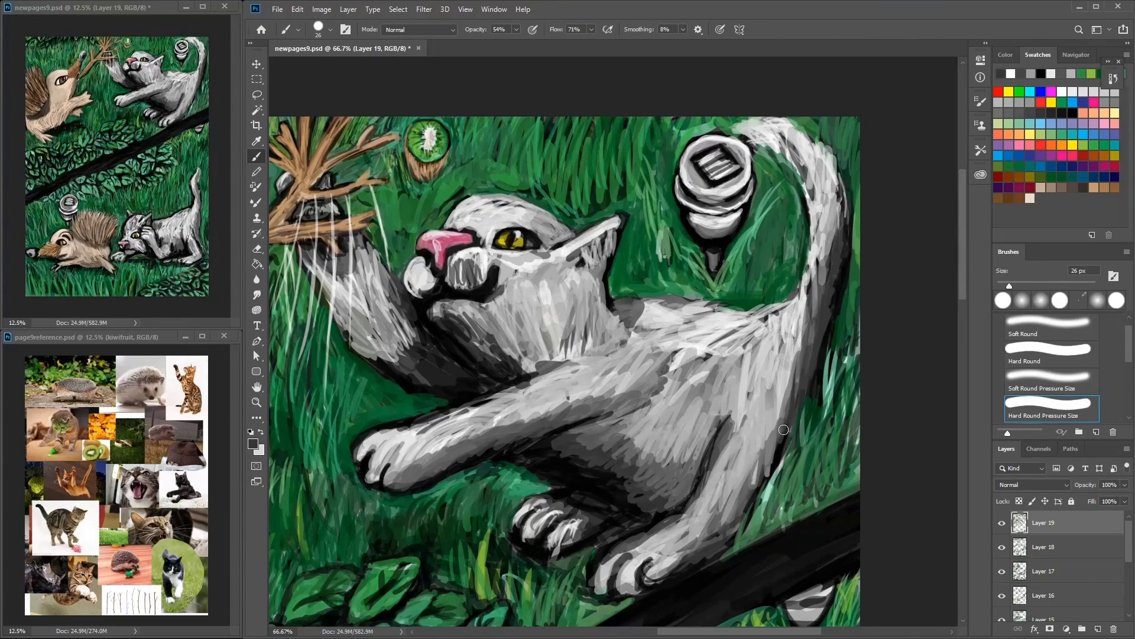
# Step: Shade the upper cat's hindquarters and tail with dark gray and lighter strokes
pyautogui.moveTo(793, 399); pyautogui.dragTo(810, 332)
pyautogui.press('x')
pyautogui.moveTo(830, 201); pyautogui.dragTo(831, 243)
# Step: Paint green grass blades around the upper lamp and above the cat's head
pyautogui.click(1056, 171)
pyautogui.moveTo(715, 125); pyautogui.dragTo(674, 148)
pyautogui.moveTo(657, 201); pyautogui.dragTo(692, 278)
pyautogui.moveTo(768, 237); pyautogui.dragTo(763, 263)
pyautogui.keyDown('alt'); pyautogui.click(680, 248); pyautogui.keyUp('alt')
pyautogui.moveTo(674, 242)
pyautogui.mouseDown()
pyautogui.moveTo(678, 259)
pyautogui.moveTo(674, 220)
pyautogui.mouseUp()
pyautogui.moveTo(497, 107)
pyautogui.mouseDown()
pyautogui.moveTo(576, 168)
pyautogui.moveTo(535, 210)
pyautogui.moveTo(691, 128)
pyautogui.mouseUp()
pyautogui.keyDown('alt'); pyautogui.click(547, 177); pyautogui.keyUp('alt')
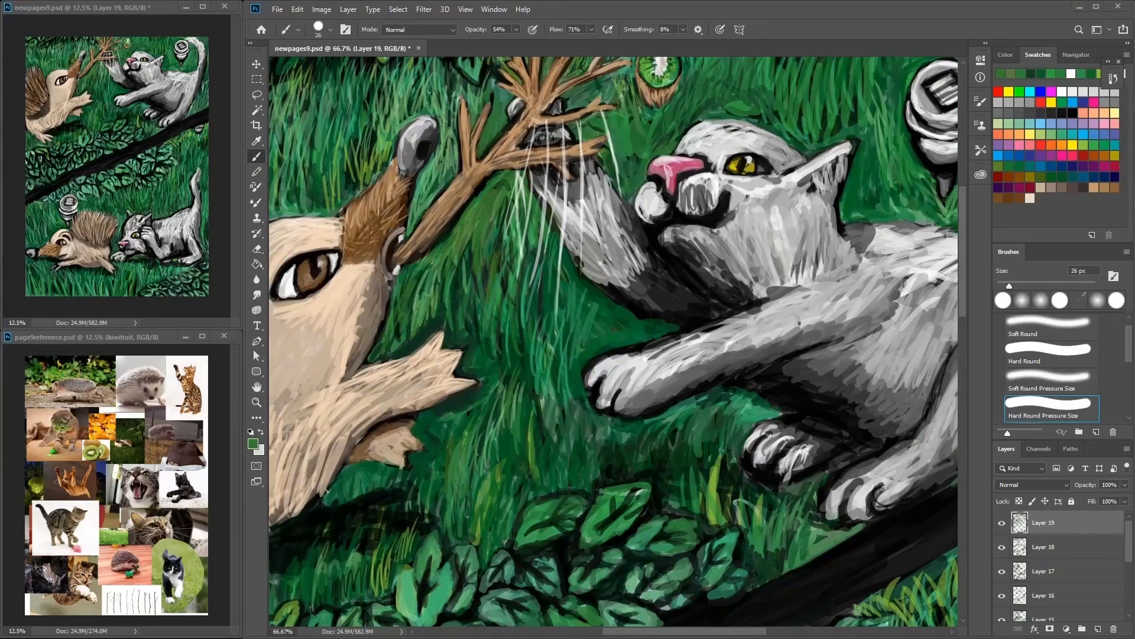
# Step: Layer sampled green grass strokes between the upper hedgehog and cat and down towards the leaves
pyautogui.moveTo(355, 278)
pyautogui.mouseDown()
pyautogui.moveTo(597, 192)
pyautogui.moveTo(612, 233)
pyautogui.mouseUp()
pyautogui.keyDown('alt'); pyautogui.click(598, 196); pyautogui.keyUp('alt')
pyautogui.moveTo(591, 177); pyautogui.dragTo(621, 266)
pyautogui.moveTo(550, 349); pyautogui.dragTo(541, 391)
pyautogui.moveTo(431, 408)
pyautogui.mouseDown()
pyautogui.moveTo(408, 503)
pyautogui.moveTo(396, 500)
pyautogui.mouseUp()
pyautogui.keyDown('alt'); pyautogui.click(414, 521); pyautogui.keyUp('alt')
pyautogui.moveTo(520, 379); pyautogui.dragTo(414, 355)
pyautogui.moveTo(583, 384); pyautogui.dragTo(577, 408)
pyautogui.moveTo(675, 362); pyautogui.dragTo(661, 353)
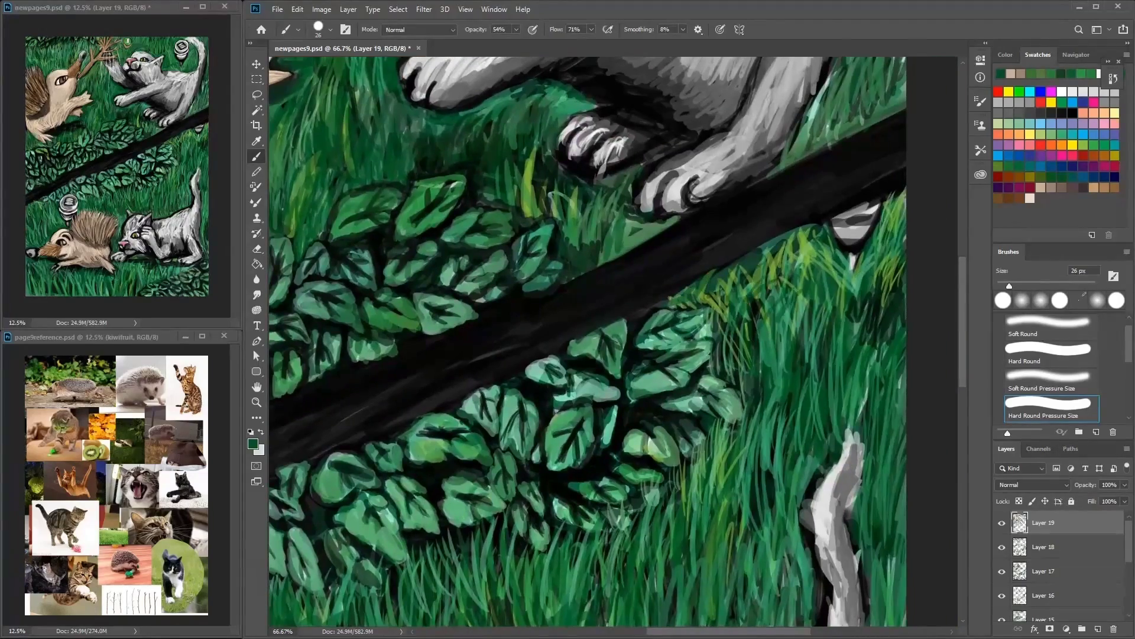
# Step: Darken the grass and leaf clusters on the Overlay layer with black, using an 83 px Soft Round brush
pyautogui.hotkey('ctrl', '-')
pyautogui.hotkey('ctrl', '-')
pyautogui.hotkey('ctrl', '-')
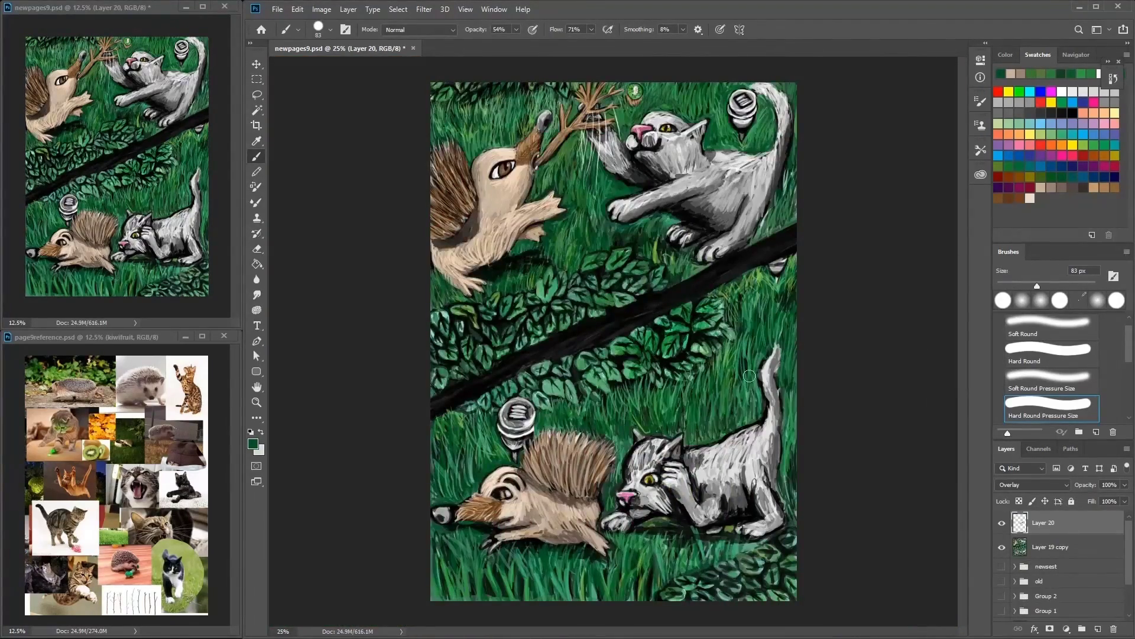
pyautogui.press('d')
pyautogui.moveTo(738, 350); pyautogui.dragTo(780, 414)
pyautogui.moveTo(784, 355); pyautogui.dragTo(787, 403)
pyautogui.hotkey('shift', ',')
pyautogui.moveTo(763, 319)
pyautogui.mouseDown()
pyautogui.moveTo(789, 408)
pyautogui.moveTo(728, 562)
pyautogui.moveTo(609, 586)
pyautogui.moveTo(449, 449)
pyautogui.moveTo(491, 333)
pyautogui.moveTo(585, 236)
pyautogui.moveTo(562, 154)
pyautogui.moveTo(462, 136)
pyautogui.moveTo(575, 84)
pyautogui.moveTo(450, 296)
pyautogui.mouseUp()
pyautogui.moveTo(780, 237)
pyautogui.mouseDown()
pyautogui.moveTo(787, 171)
pyautogui.moveTo(870, 164)
pyautogui.mouseUp()
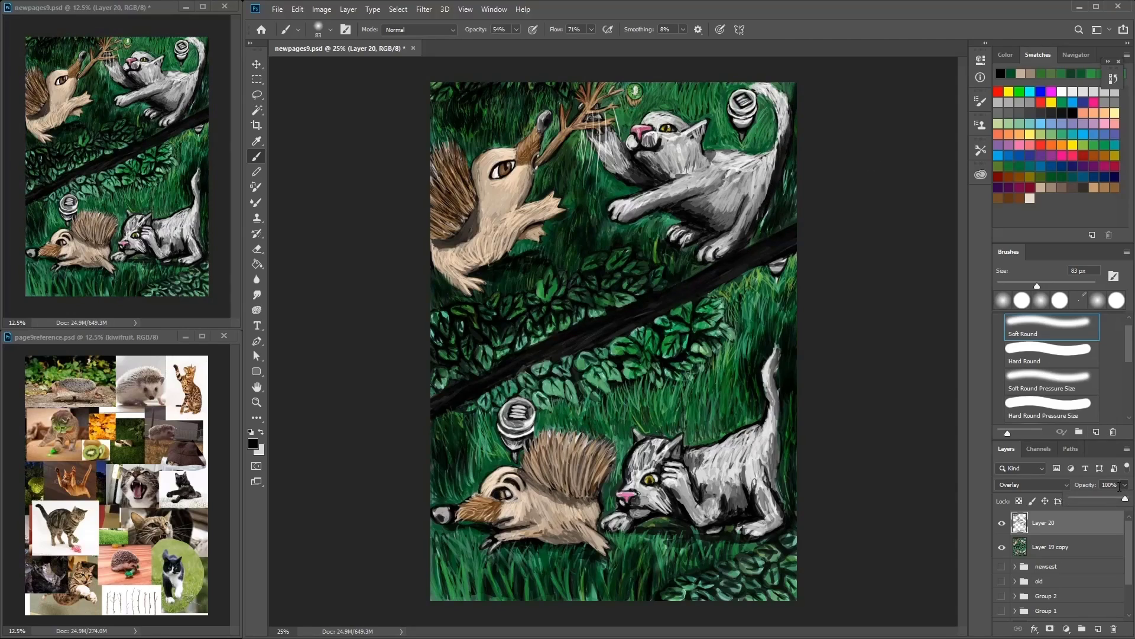
# Step: Set the Overlay layer's opacity to 66% and touch up the grass above the lower cat with a 21 px brush
pyautogui.moveTo(1126, 489); pyautogui.dragTo(1104, 498)
pyautogui.moveTo(661, 505)
pyautogui.mouseDown()
pyautogui.moveTo(703, 390)
pyautogui.moveTo(763, 307)
pyautogui.moveTo(698, 98)
pyautogui.moveTo(386, 112)
pyautogui.mouseUp()
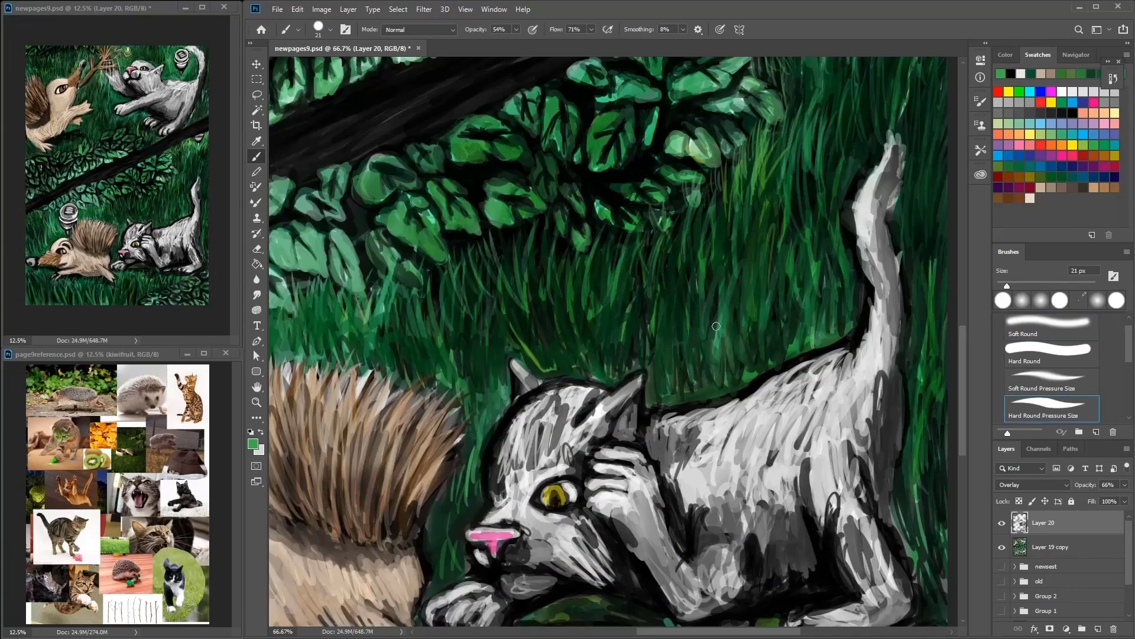
pyautogui.moveTo(727, 313)
pyautogui.mouseDown()
pyautogui.moveTo(725, 248)
pyautogui.moveTo(718, 259)
pyautogui.moveTo(831, 220)
pyautogui.moveTo(704, 169)
pyautogui.mouseUp()
# Step: Add a new layer and refine the lower cat's ear and raised paw, painting green grass around its ears
pyautogui.hotkey('ctrl', 'shift', 'alt', 'n')
pyautogui.click(1007, 110)
pyautogui.moveTo(621, 378)
pyautogui.mouseDown()
pyautogui.moveTo(568, 426)
pyautogui.moveTo(556, 455)
pyautogui.moveTo(573, 473)
pyautogui.moveTo(563, 502)
pyautogui.moveTo(627, 521)
pyautogui.moveTo(591, 455)
pyautogui.moveTo(542, 460)
pyautogui.moveTo(687, 354)
pyautogui.mouseUp()
pyautogui.keyDown('alt'); pyautogui.click(597, 515); pyautogui.keyUp('alt')
pyautogui.keyDown('alt'); pyautogui.click(676, 408); pyautogui.keyUp('alt')
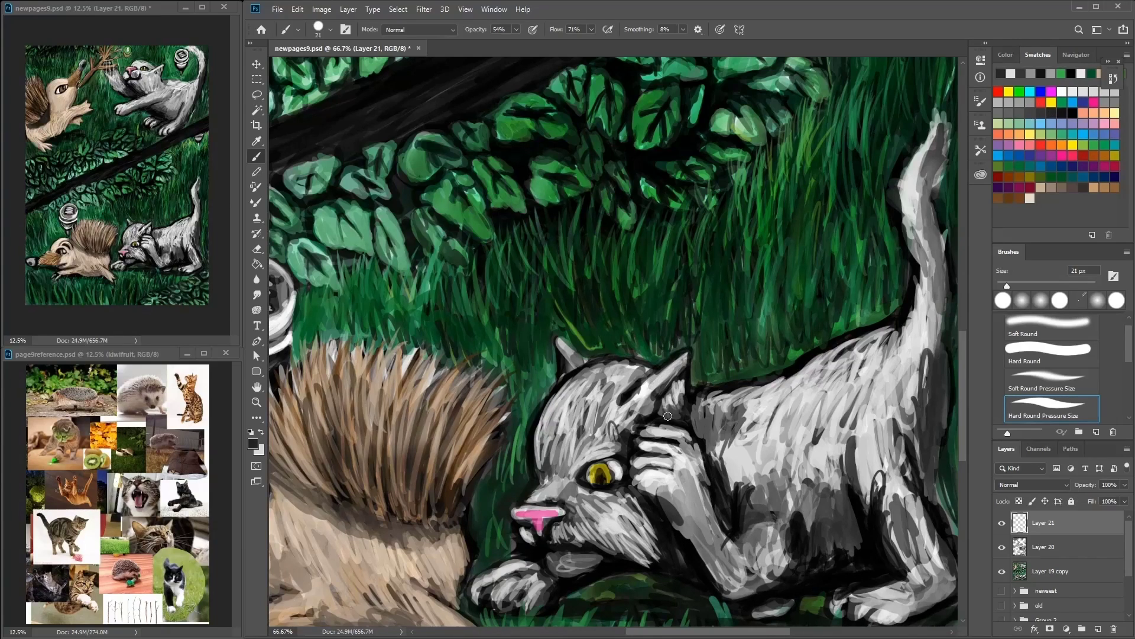
pyautogui.moveTo(668, 431)
pyautogui.mouseDown()
pyautogui.moveTo(693, 465)
pyautogui.moveTo(677, 514)
pyautogui.mouseUp()
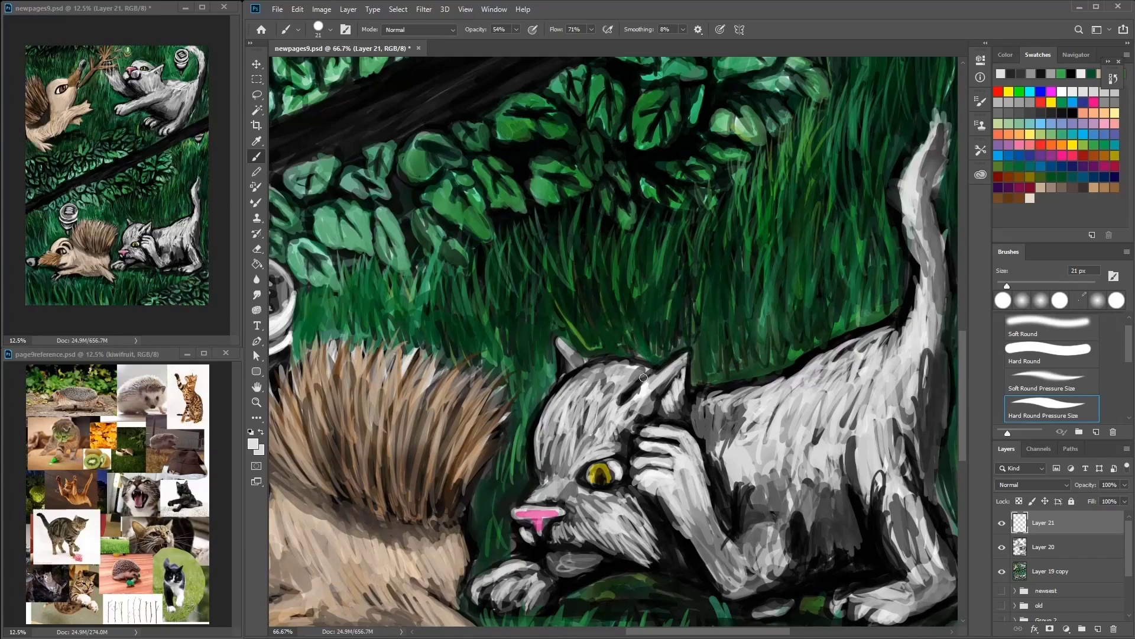
pyautogui.keyDown('alt'); pyautogui.click(588, 310); pyautogui.keyUp('alt')
pyautogui.moveTo(680, 332); pyautogui.dragTo(597, 347)
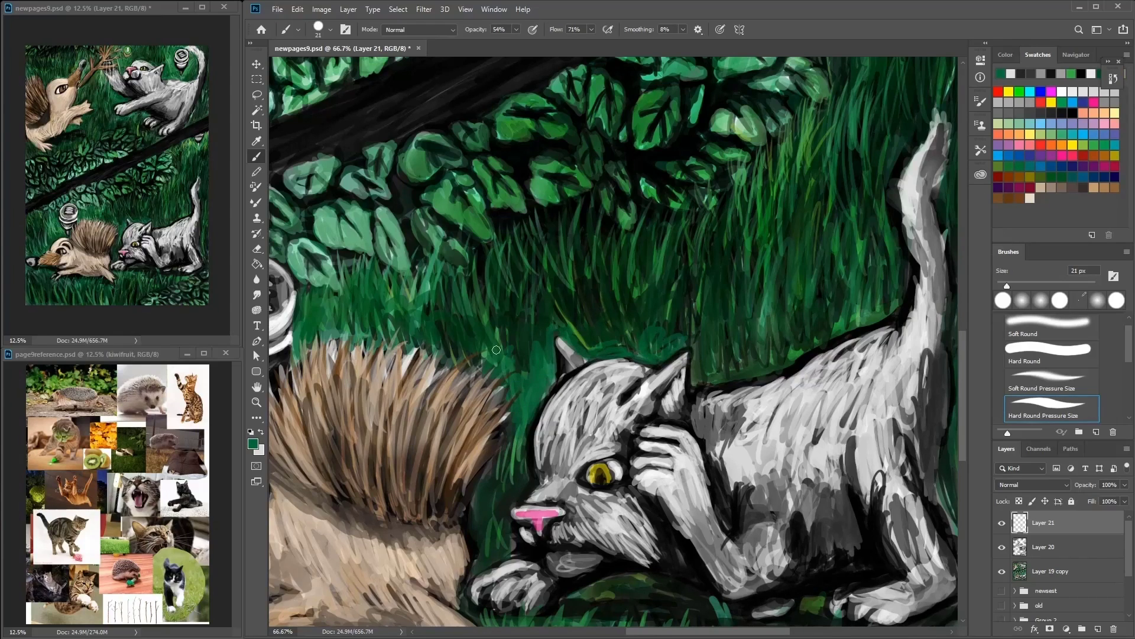
# Step: Repaint the pale yellow leaf and its neighbors at the right end of the lower cluster with sampled greens and black veins
pyautogui.scroll(4, 533, 296)
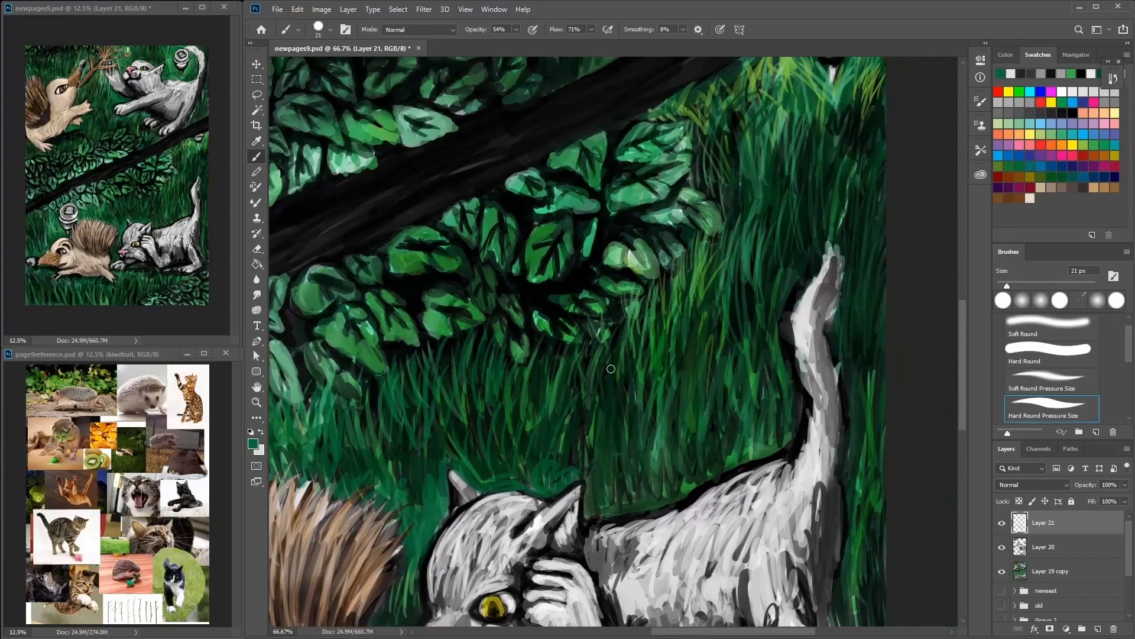
pyautogui.keyDown('alt'); pyautogui.click(639, 276); pyautogui.keyUp('alt')
pyautogui.keyDown('alt'); pyautogui.click(641, 262); pyautogui.keyUp('alt')
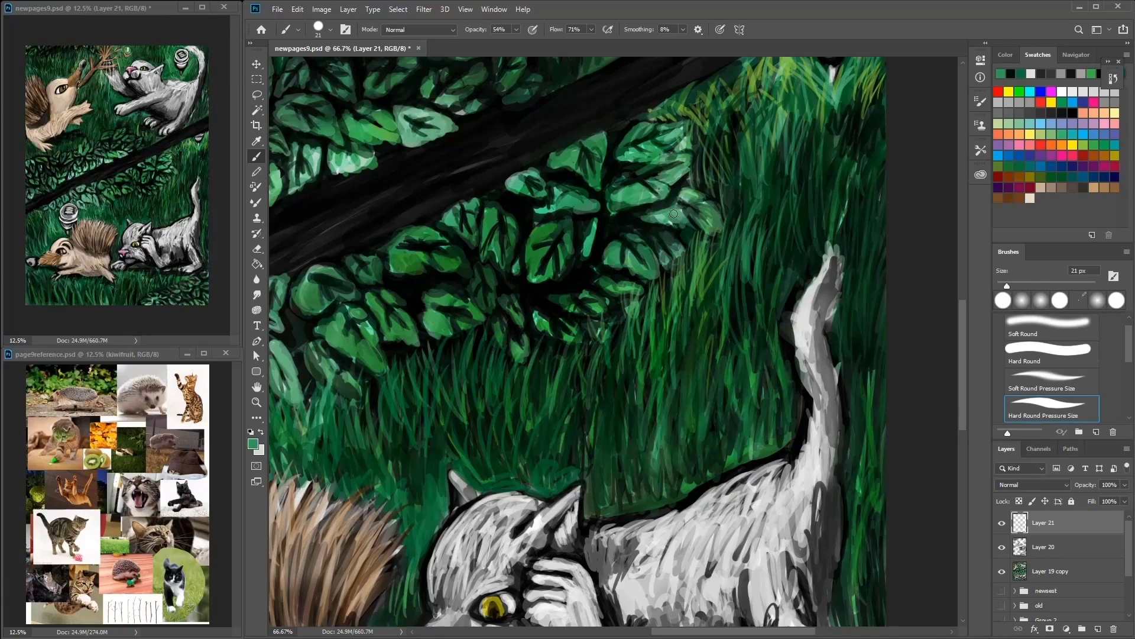
pyautogui.keyDown('alt'); pyautogui.click(607, 259); pyautogui.keyUp('alt')
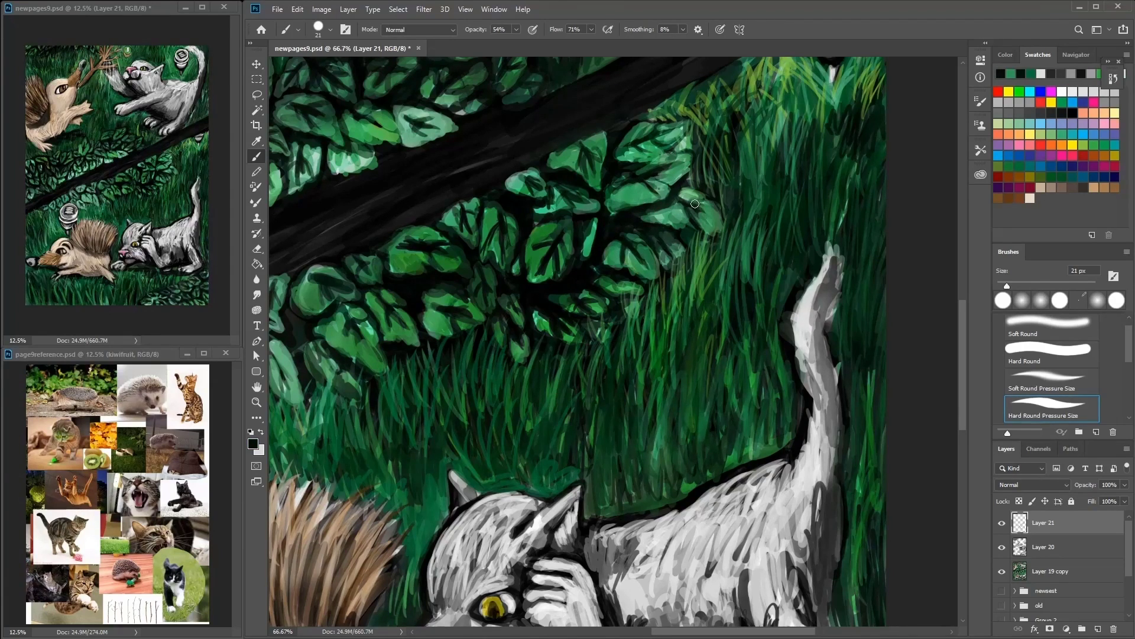
pyautogui.keyDown('alt'); pyautogui.click(564, 229); pyautogui.keyUp('alt')
pyautogui.keyDown('alt'); pyautogui.click(548, 230); pyautogui.keyUp('alt')
pyautogui.keyDown('alt'); pyautogui.click(542, 259); pyautogui.keyUp('alt')
# Step: Rework the lower cluster's leaves near the lamp with sampled greens and dark veins
pyautogui.hscroll(-3, 408, 362)
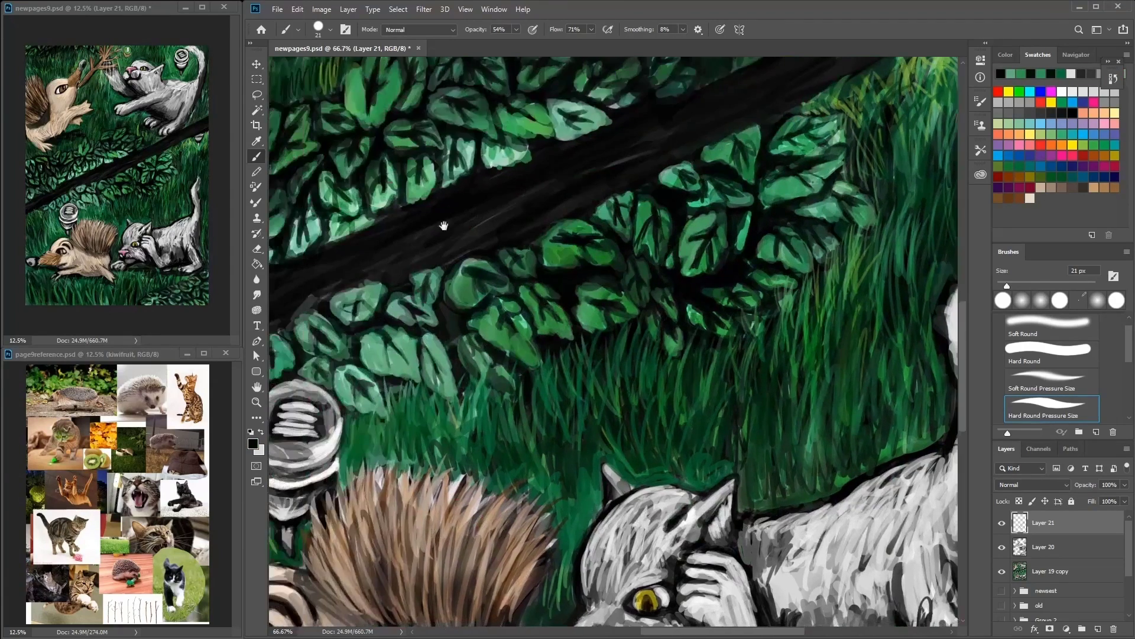
pyautogui.keyDown('alt'); pyautogui.click(408, 362); pyautogui.keyUp('alt')
pyautogui.keyDown('alt'); pyautogui.click(392, 388); pyautogui.keyUp('alt')
pyautogui.keyDown('alt'); pyautogui.click(392, 368); pyautogui.keyUp('alt')
pyautogui.hscroll(-3, 366, 354)
pyautogui.scroll(-1, 367, 354)
pyautogui.keyDown('alt'); pyautogui.click(655, 354); pyautogui.keyUp('alt')
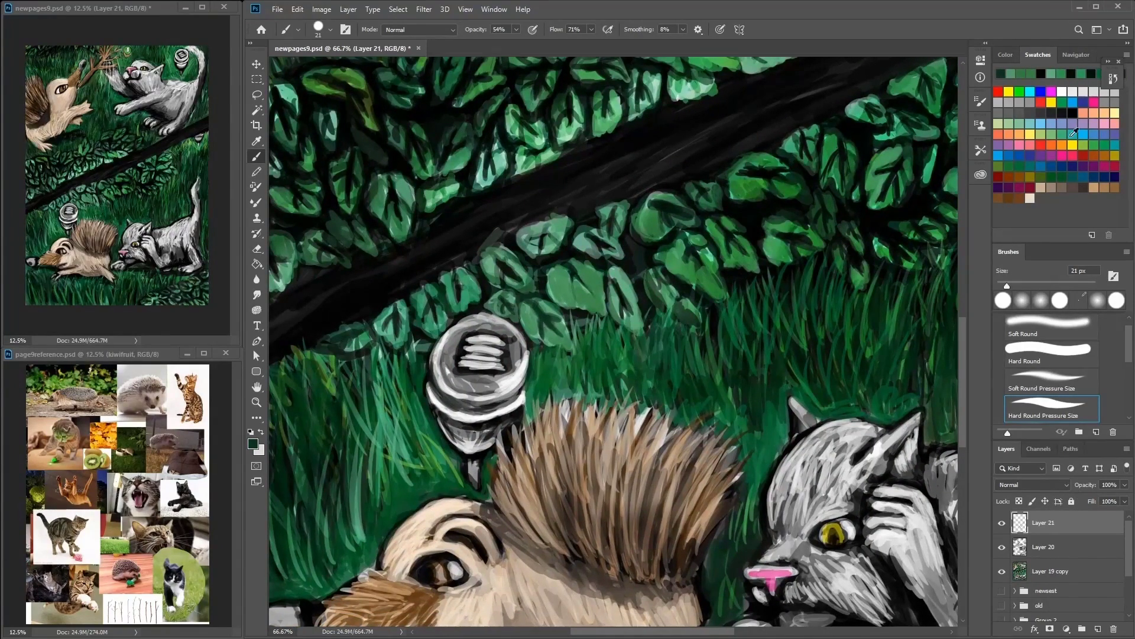
# Step: Paint bright green grass blades along the lower edge of the leaf cluster above the hedgehog's spines
pyautogui.moveTo(792, 313); pyautogui.dragTo(777, 263)
pyautogui.moveTo(780, 349); pyautogui.dragTo(766, 304)
pyautogui.moveTo(805, 338); pyautogui.dragTo(798, 292)
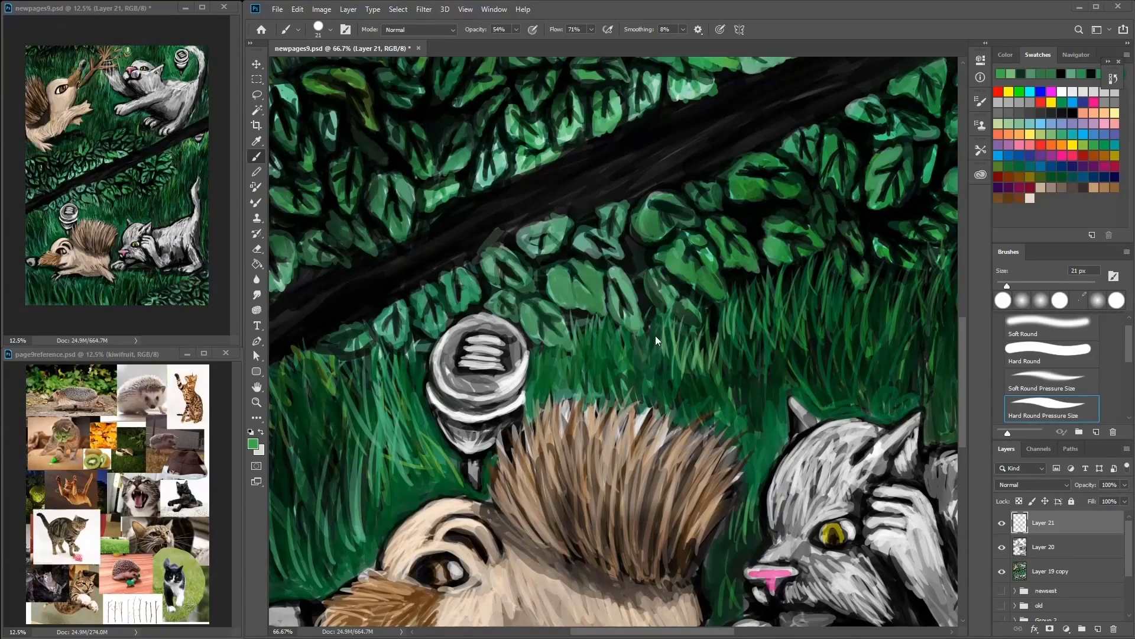
pyautogui.keyDown('alt'); pyautogui.click(678, 307); pyautogui.keyUp('alt')
pyautogui.moveTo(657, 314); pyautogui.dragTo(674, 279)
pyautogui.moveTo(551, 322); pyautogui.dragTo(617, 322)
# Step: Add sampled yellow-green and green blades to the grass around the lower lamp and hedgehog
pyautogui.keyDown('alt'); pyautogui.click(473, 443); pyautogui.keyUp('alt')
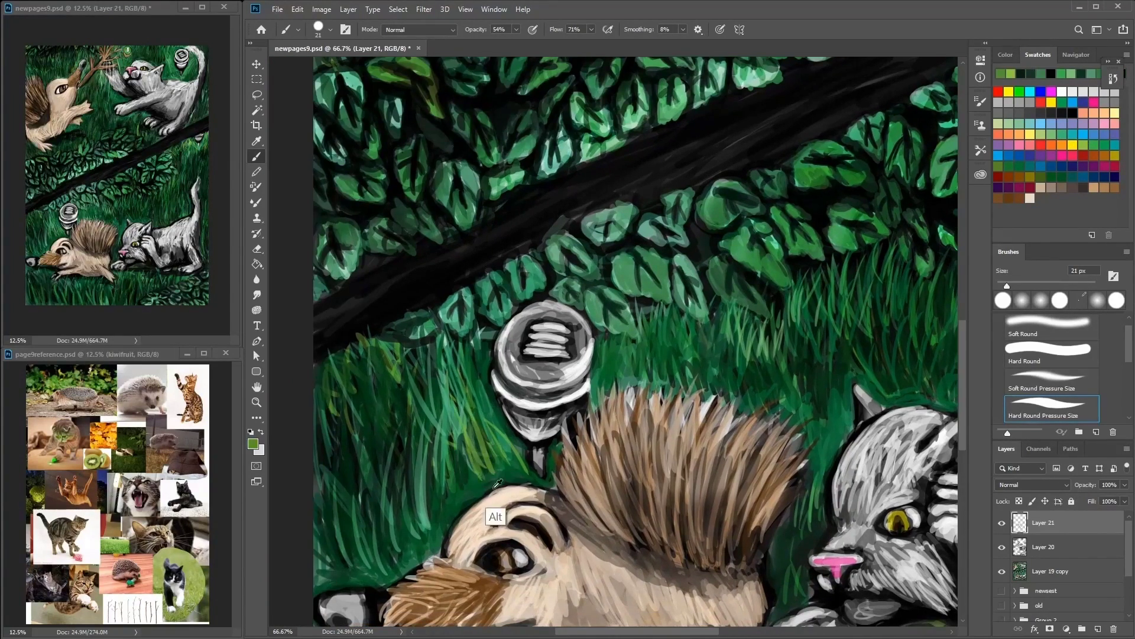
pyautogui.moveTo(320, 570); pyautogui.dragTo(458, 123)
pyautogui.keyDown('alt'); pyautogui.click(563, 274); pyautogui.keyUp('alt')
pyautogui.moveTo(562, 347)
pyautogui.mouseDown()
pyautogui.moveTo(661, 399)
pyautogui.moveTo(728, 352)
pyautogui.moveTo(796, 393)
pyautogui.moveTo(876, 385)
pyautogui.mouseUp()
# Step: Darken the gaps between the grass blades below the lower hedgehog with sampled dark green and black
pyautogui.hscroll(8, 801, 395)
pyautogui.scroll(-2, 800, 395)
pyautogui.keyDown('alt'); pyautogui.click(921, 317); pyautogui.keyUp('alt')
pyautogui.moveTo(864, 340); pyautogui.dragTo(851, 314)
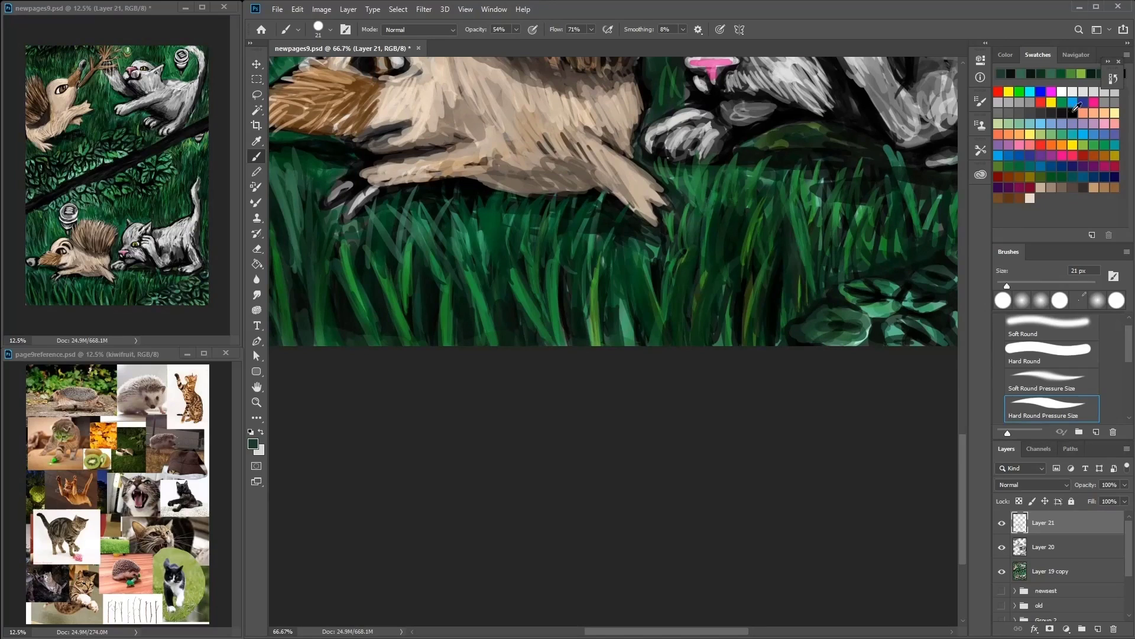
pyautogui.click(1070, 110)
pyautogui.moveTo(644, 327); pyautogui.dragTo(627, 262)
pyautogui.moveTo(609, 346); pyautogui.dragTo(574, 267)
pyautogui.moveTo(550, 332); pyautogui.dragTo(500, 230)
pyautogui.moveTo(514, 346); pyautogui.dragTo(491, 238)
# Step: Extend the grass blades toward the page's lower left corner with resampled greens
pyautogui.keyDown('alt'); pyautogui.click(733, 193); pyautogui.keyUp('alt')
pyautogui.moveTo(502, 301)
pyautogui.mouseDown()
pyautogui.moveTo(497, 230)
pyautogui.moveTo(482, 210)
pyautogui.mouseUp()
pyautogui.moveTo(473, 320); pyautogui.dragTo(467, 224)
pyautogui.moveTo(449, 269); pyautogui.dragTo(426, 204)
pyautogui.keyDown('alt'); pyautogui.click(408, 213); pyautogui.keyUp('alt')
pyautogui.moveTo(390, 242)
pyautogui.mouseDown()
pyautogui.moveTo(360, 196)
pyautogui.moveTo(438, 242)
pyautogui.moveTo(626, 198)
pyautogui.moveTo(742, 254)
pyautogui.mouseUp()
# Step: Touch up the lower hedgehog's body with taupe and brown swatch colors
pyautogui.keyDown('alt'); pyautogui.click(349, 181); pyautogui.keyUp('alt')
pyautogui.click(1045, 185)
pyautogui.moveTo(733, 136); pyautogui.dragTo(704, 178)
pyautogui.moveTo(532, 236); pyautogui.dragTo(556, 334)
pyautogui.click(1076, 185)
pyautogui.moveTo(520, 131); pyautogui.dragTo(621, 204)
# Step: Deepen the lower hedgehog's spines with long dark strokes and sampled edge colors
pyautogui.click(1072, 166)
pyautogui.moveTo(657, 420)
pyautogui.mouseDown()
pyautogui.moveTo(648, 360)
pyautogui.moveTo(609, 325)
pyautogui.mouseUp()
pyautogui.moveTo(591, 296); pyautogui.dragTo(533, 305)
pyautogui.moveTo(680, 408); pyautogui.dragTo(686, 352)
pyautogui.moveTo(709, 491); pyautogui.dragTo(748, 393)
pyautogui.moveTo(763, 491); pyautogui.dragTo(802, 376)
pyautogui.moveTo(811, 491); pyautogui.dragTo(834, 398)
pyautogui.moveTo(831, 482)
pyautogui.mouseDown()
pyautogui.moveTo(846, 414)
pyautogui.moveTo(884, 461)
pyautogui.moveTo(878, 473)
pyautogui.mouseUp()
pyautogui.keyDown('alt'); pyautogui.click(883, 481); pyautogui.keyUp('alt')
pyautogui.keyDown('alt'); pyautogui.click(879, 492); pyautogui.keyUp('alt')
pyautogui.moveTo(884, 488); pyautogui.dragTo(855, 465)
pyautogui.moveTo(766, 470); pyautogui.dragTo(742, 385)
pyautogui.moveTo(733, 438); pyautogui.dragTo(716, 394)
# Step: Paint black strokes between the grass blades beside the lower lamp to deepen the shadows
pyautogui.moveTo(414, 296); pyautogui.dragTo(584, 363)
pyautogui.moveTo(491, 400); pyautogui.dragTo(482, 349)
pyautogui.moveTo(449, 417); pyautogui.dragTo(420, 343)
pyautogui.moveTo(481, 296); pyautogui.dragTo(465, 513)
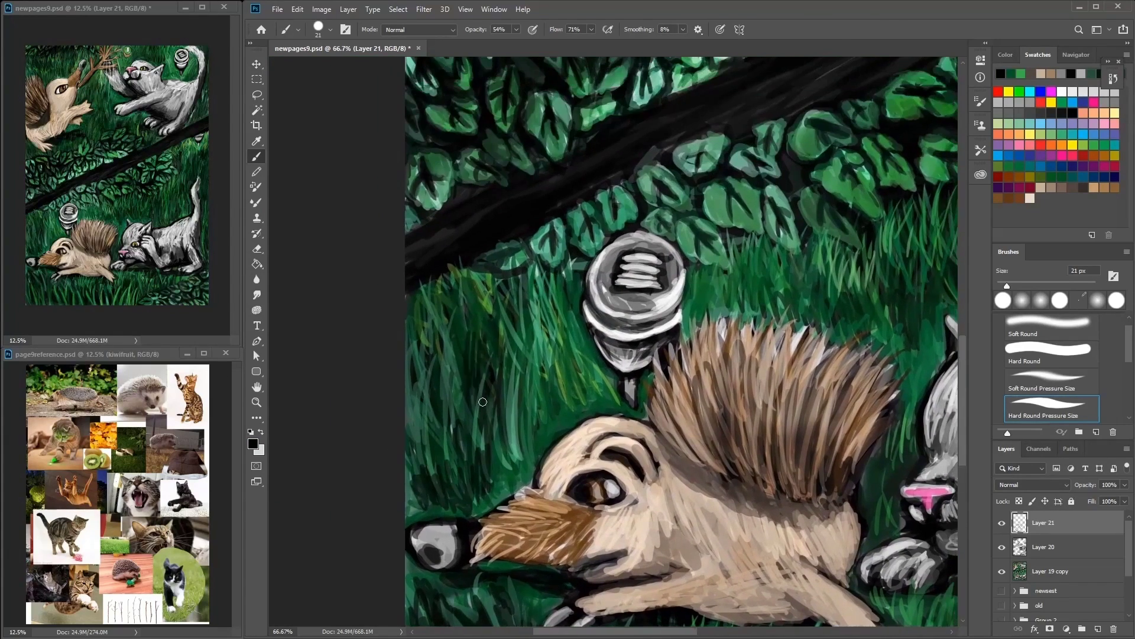
pyautogui.moveTo(476, 408); pyautogui.dragTo(458, 331)
pyautogui.moveTo(491, 438); pyautogui.dragTo(473, 317)
pyautogui.moveTo(435, 502); pyautogui.dragTo(419, 343)
# Step: Retouch the leaves at the left end of the cluster above the log with sampled greens and black
pyautogui.keyDown('alt'); pyautogui.click(564, 147); pyautogui.keyUp('alt')
pyautogui.keyDown('alt'); pyautogui.click(493, 256); pyautogui.keyUp('alt')
pyautogui.moveTo(461, 189); pyautogui.dragTo(491, 435)
pyautogui.keyDown('alt'); pyautogui.click(526, 285); pyautogui.keyUp('alt')
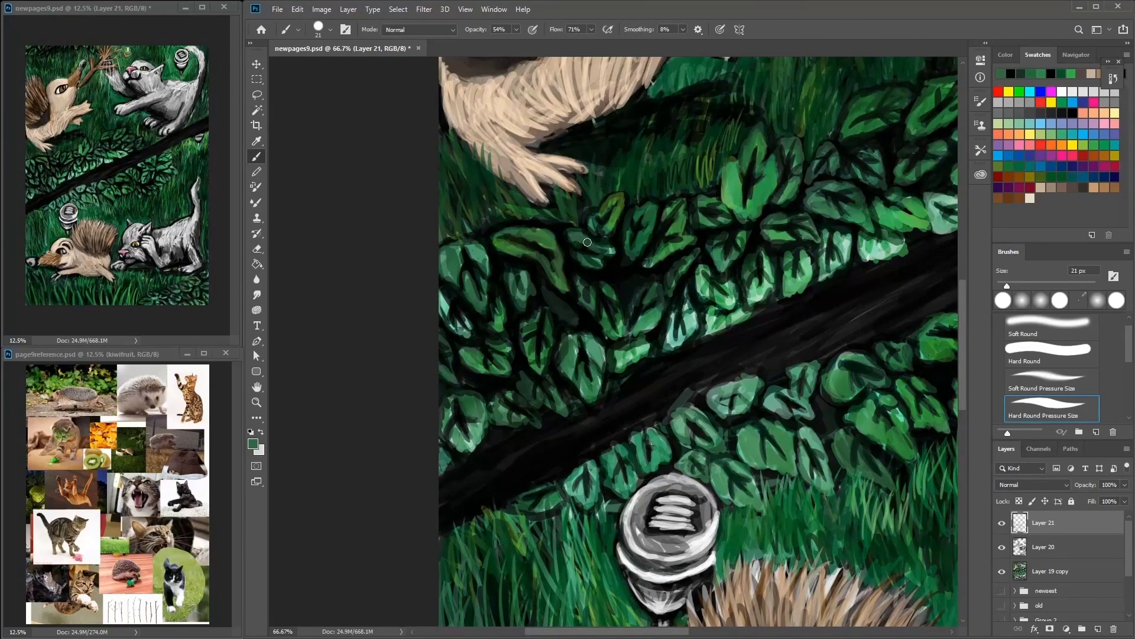
pyautogui.moveTo(609, 213); pyautogui.dragTo(497, 236)
pyautogui.keyDown('alt'); pyautogui.click(611, 224); pyautogui.keyUp('alt')
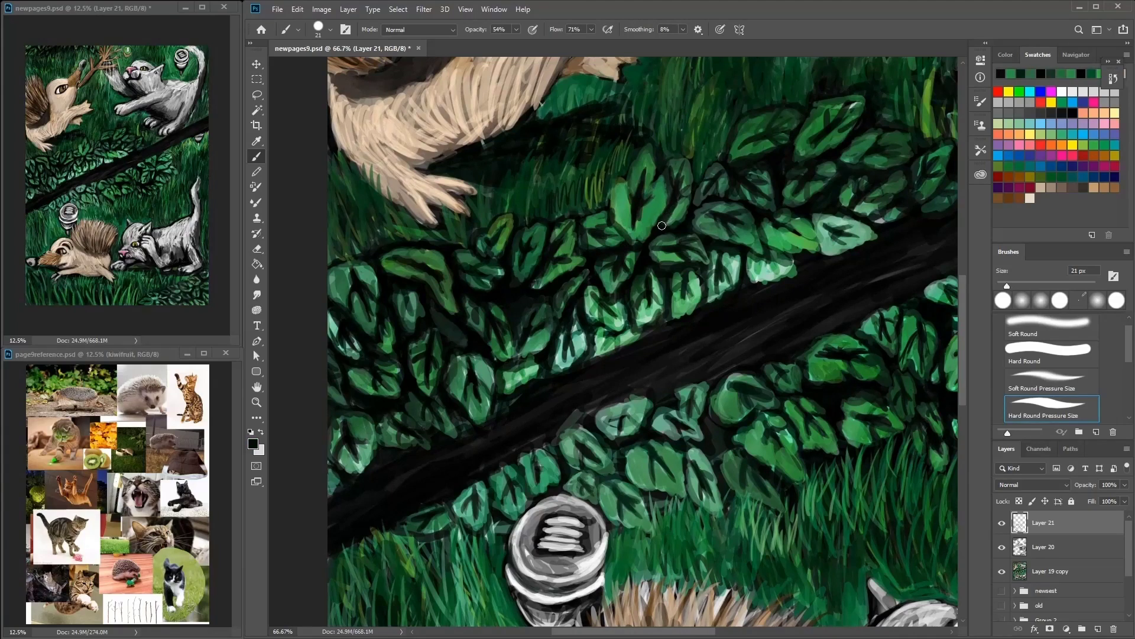
# Step: Repaint the leaves along the log's upper edge, including the pale one, with sampled greens and black veins
pyautogui.keyDown('alt'); pyautogui.click(717, 168); pyautogui.keyUp('alt')
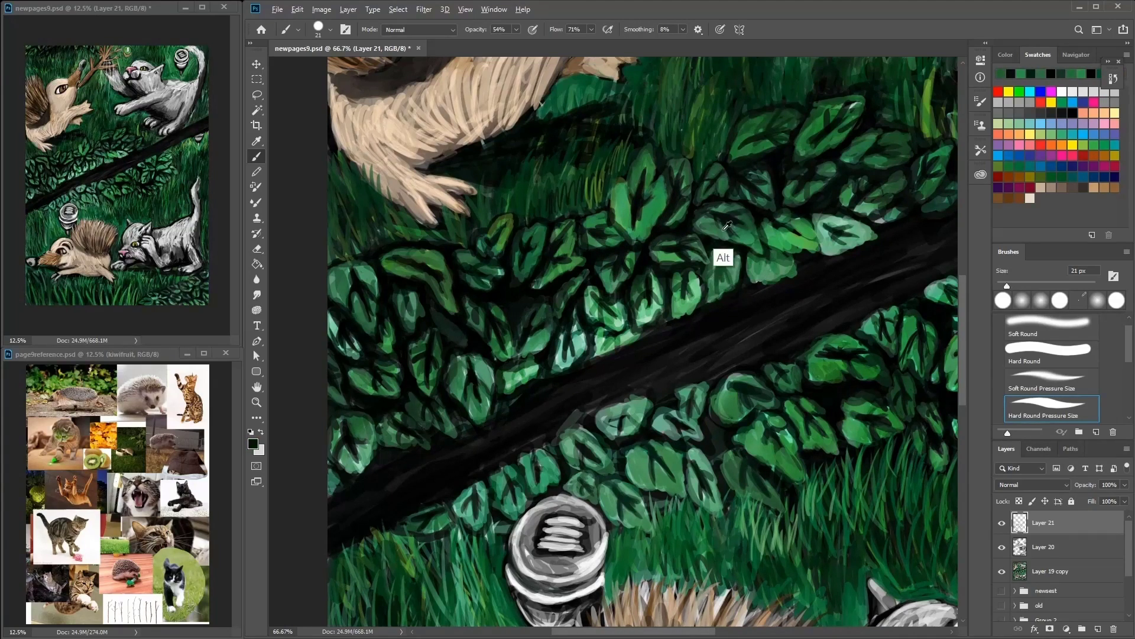
pyautogui.keyDown('alt'); pyautogui.click(784, 271); pyautogui.keyUp('alt')
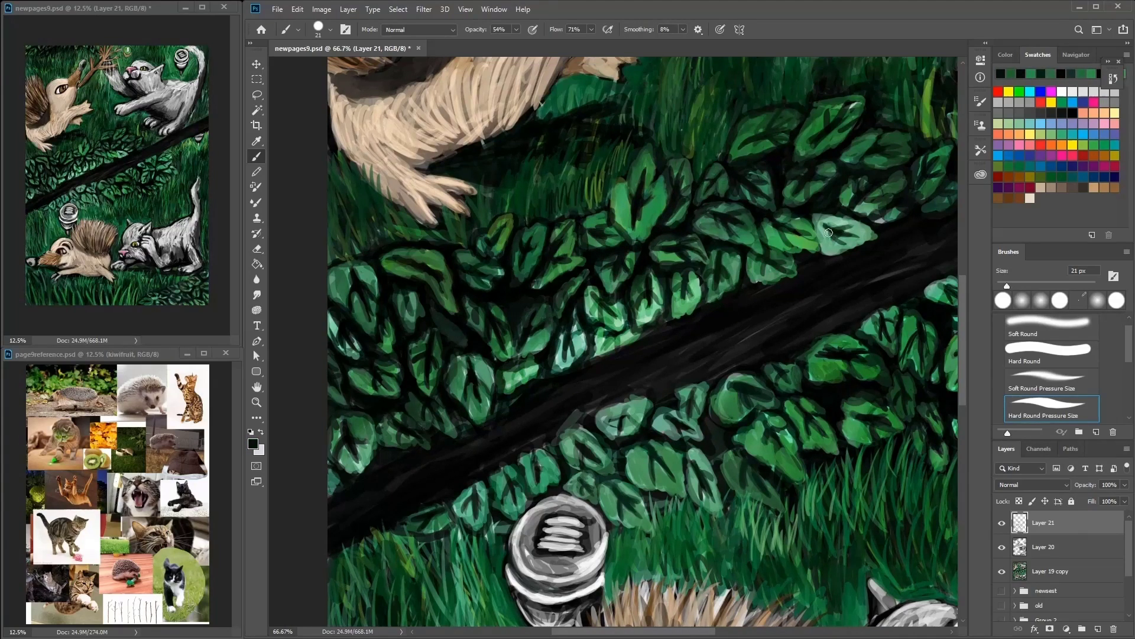
pyautogui.moveTo(828, 232)
pyautogui.mouseDown()
pyautogui.moveTo(750, 198)
pyautogui.moveTo(837, 242)
pyautogui.mouseUp()
pyautogui.keyDown('alt'); pyautogui.click(588, 346); pyautogui.keyUp('alt')
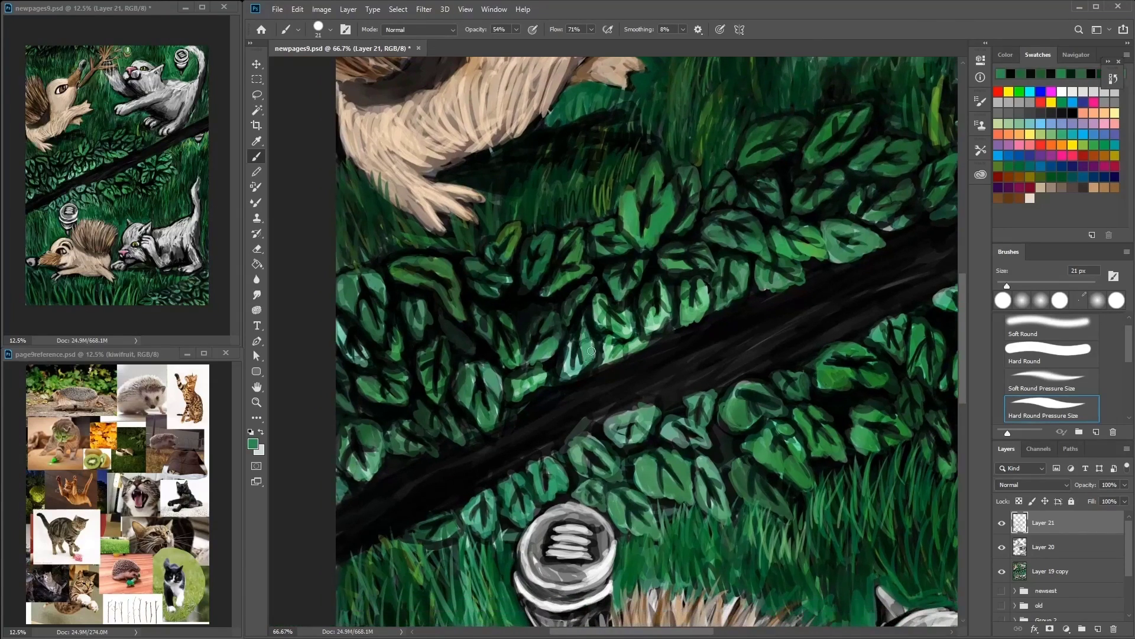
pyautogui.keyDown('alt'); pyautogui.click(655, 328); pyautogui.keyUp('alt')
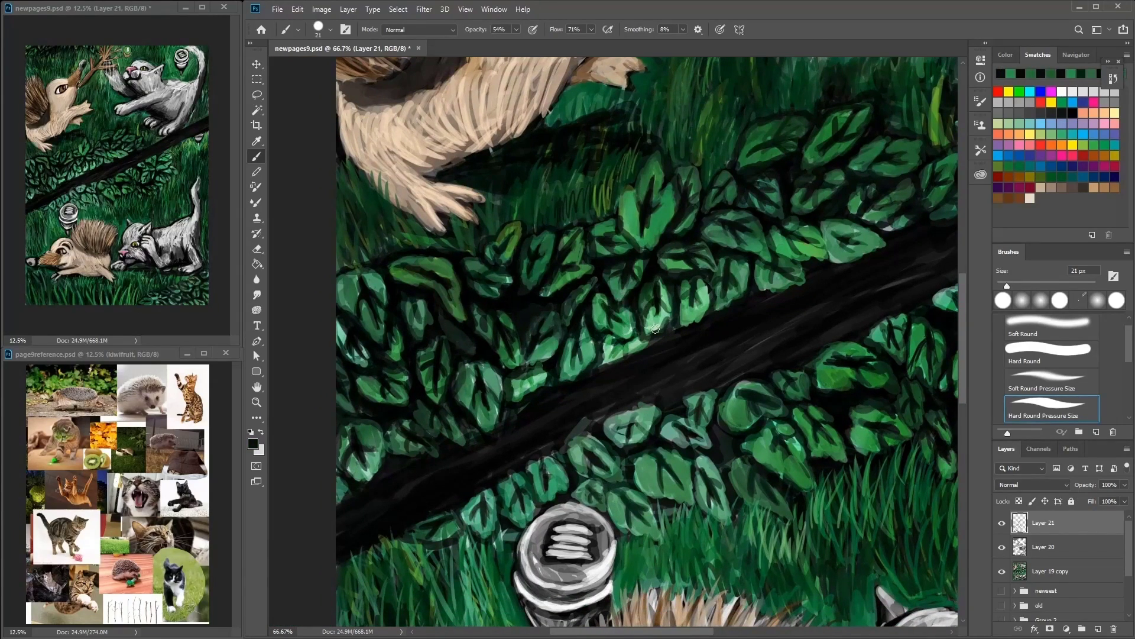
pyautogui.keyDown('alt'); pyautogui.click(439, 408); pyautogui.keyUp('alt')
# Step: Sharpen the remaining leaves in the cluster above the log with sampled greens and dark gaps
pyautogui.moveTo(760, 216)
pyautogui.mouseDown()
pyautogui.moveTo(635, 259)
pyautogui.moveTo(771, 170)
pyautogui.mouseUp()
pyautogui.keyDown('alt'); pyautogui.click(564, 251); pyautogui.keyUp('alt')
pyautogui.moveTo(302, 467); pyautogui.dragTo(497, 331)
pyautogui.moveTo(511, 314); pyautogui.dragTo(482, 402)
pyautogui.keyDown('alt'); pyautogui.click(521, 355); pyautogui.keyUp('alt')
pyautogui.moveTo(532, 307)
pyautogui.mouseDown()
pyautogui.moveTo(527, 358)
pyautogui.moveTo(482, 399)
pyautogui.mouseUp()
pyautogui.moveTo(506, 323)
pyautogui.mouseDown()
pyautogui.moveTo(502, 369)
pyautogui.moveTo(428, 314)
pyautogui.moveTo(423, 379)
pyautogui.mouseUp()
pyautogui.moveTo(434, 245); pyautogui.dragTo(408, 296)
pyautogui.moveTo(592, 473); pyautogui.dragTo(532, 113)
# Step: Touch up the upper cat with sampled tones and the magenta swatch for its pink areas
pyautogui.moveTo(565, 227)
pyautogui.mouseDown()
pyautogui.moveTo(572, 297)
pyautogui.moveTo(615, 302)
pyautogui.mouseUp()
pyautogui.moveTo(634, 230); pyautogui.dragTo(661, 301)
pyautogui.moveTo(677, 245); pyautogui.dragTo(695, 311)
pyautogui.moveTo(788, 187)
pyautogui.mouseDown()
pyautogui.moveTo(685, 274)
pyautogui.moveTo(656, 264)
pyautogui.moveTo(662, 278)
pyautogui.moveTo(698, 280)
pyautogui.mouseUp()
pyautogui.keyDown('alt'); pyautogui.click(685, 274); pyautogui.keyUp('alt')
pyautogui.moveTo(681, 153)
pyautogui.mouseDown()
pyautogui.moveTo(716, 177)
pyautogui.moveTo(709, 205)
pyautogui.mouseUp()
pyautogui.click(1094, 102)
pyautogui.keyDown('alt'); pyautogui.click(682, 174); pyautogui.keyUp('alt')
pyautogui.moveTo(632, 187); pyautogui.dragTo(712, 234)
# Step: Add sampled gray and dark fur strokes along the lower cat's back, tail and body
pyautogui.keyDown('alt'); pyautogui.click(658, 440); pyautogui.keyUp('alt')
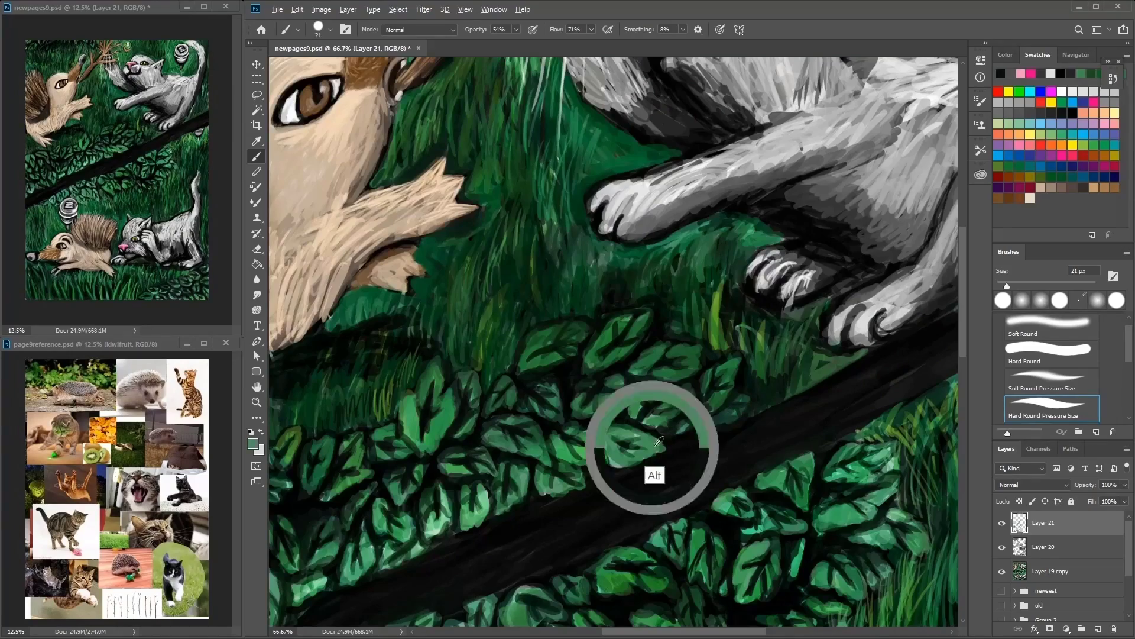
pyautogui.moveTo(659, 441); pyautogui.dragTo(598, 89)
pyautogui.moveTo(772, 314); pyautogui.dragTo(892, 216)
pyautogui.moveTo(887, 201)
pyautogui.mouseDown()
pyautogui.moveTo(880, 237)
pyautogui.moveTo(885, 163)
pyautogui.mouseUp()
pyautogui.moveTo(804, 284)
pyautogui.mouseDown()
pyautogui.moveTo(751, 319)
pyautogui.moveTo(692, 337)
pyautogui.mouseUp()
pyautogui.moveTo(710, 322)
pyautogui.mouseDown()
pyautogui.moveTo(665, 388)
pyautogui.moveTo(680, 452)
pyautogui.mouseUp()
pyautogui.moveTo(718, 458); pyautogui.dragTo(741, 425)
pyautogui.moveTo(645, 239); pyautogui.dragTo(624, 290)
pyautogui.moveTo(618, 306); pyautogui.dragTo(553, 350)
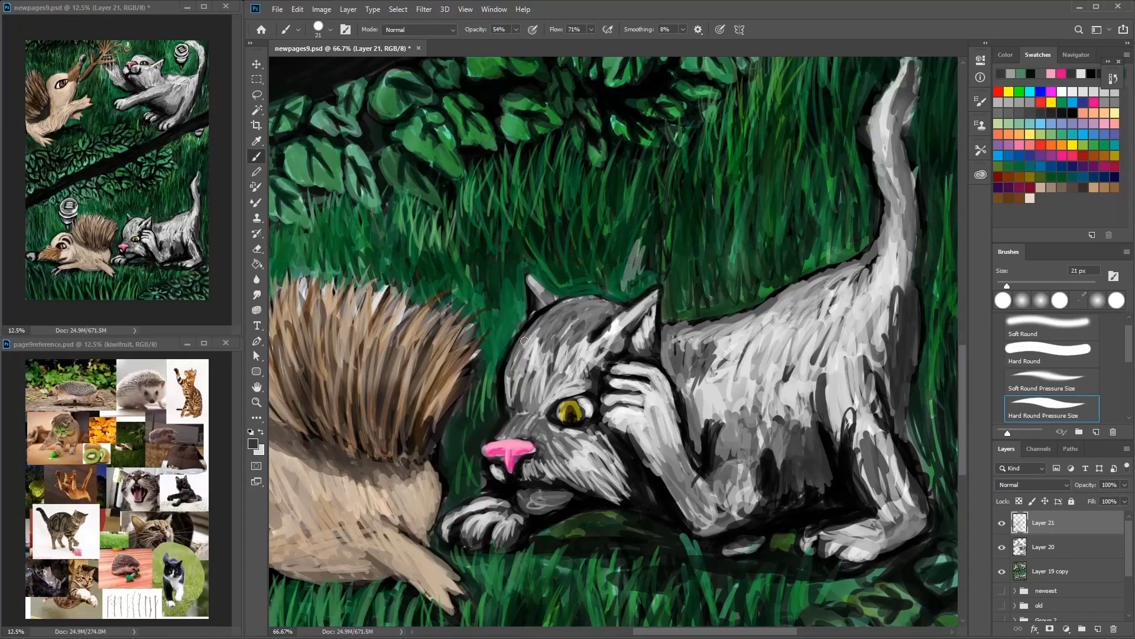
# Step: Trim the outline of the lower cat's head with gray strokes and sampled grass green
pyautogui.moveTo(577, 301); pyautogui.dragTo(510, 384)
pyautogui.moveTo(526, 369); pyautogui.dragTo(577, 333)
pyautogui.keyDown('alt'); pyautogui.click(700, 299); pyautogui.keyUp('alt')
pyautogui.moveTo(637, 284); pyautogui.dragTo(598, 303)
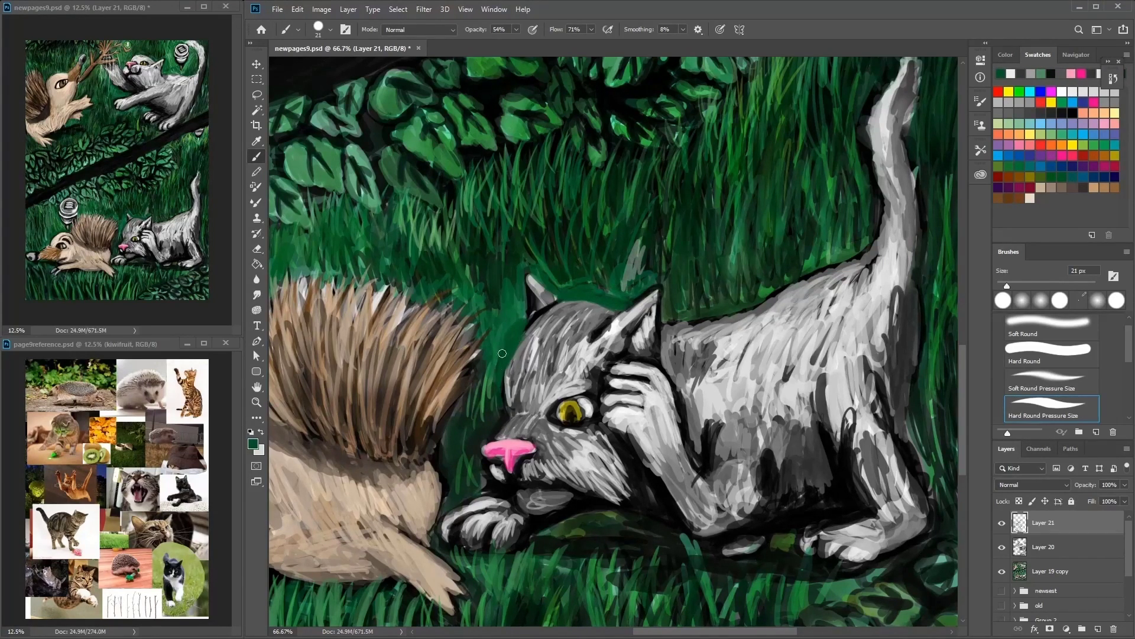
pyautogui.press(']')
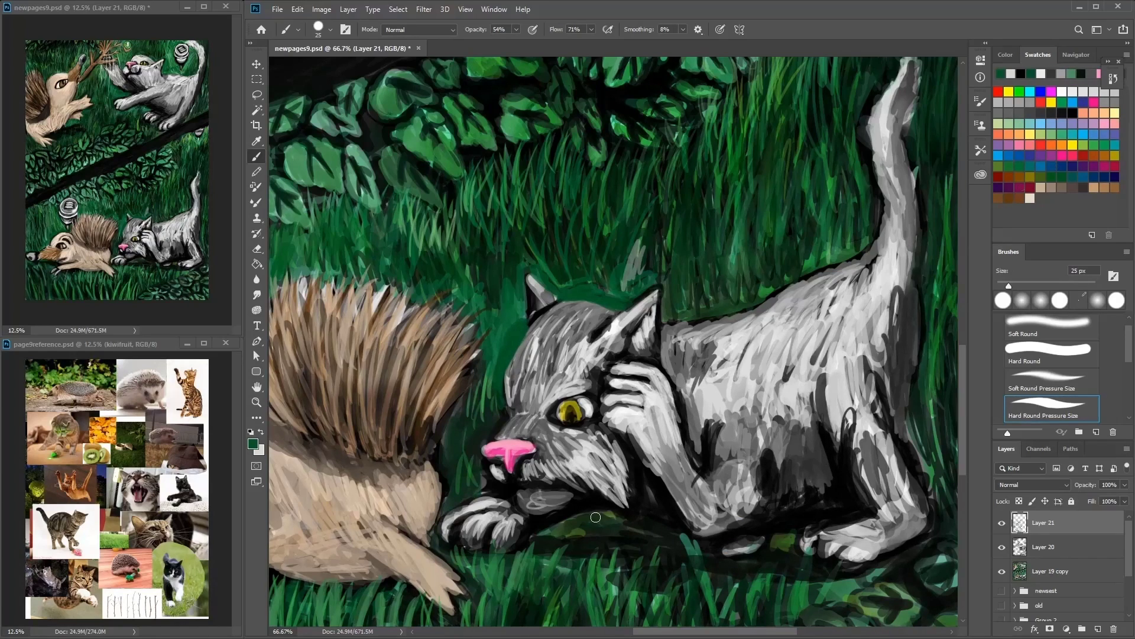
# Step: Strengthen the black fur lines on the lower cat's head with a 17 px brush
pyautogui.press('d')
pyautogui.rightClick(671, 218)
pyautogui.press('Return')
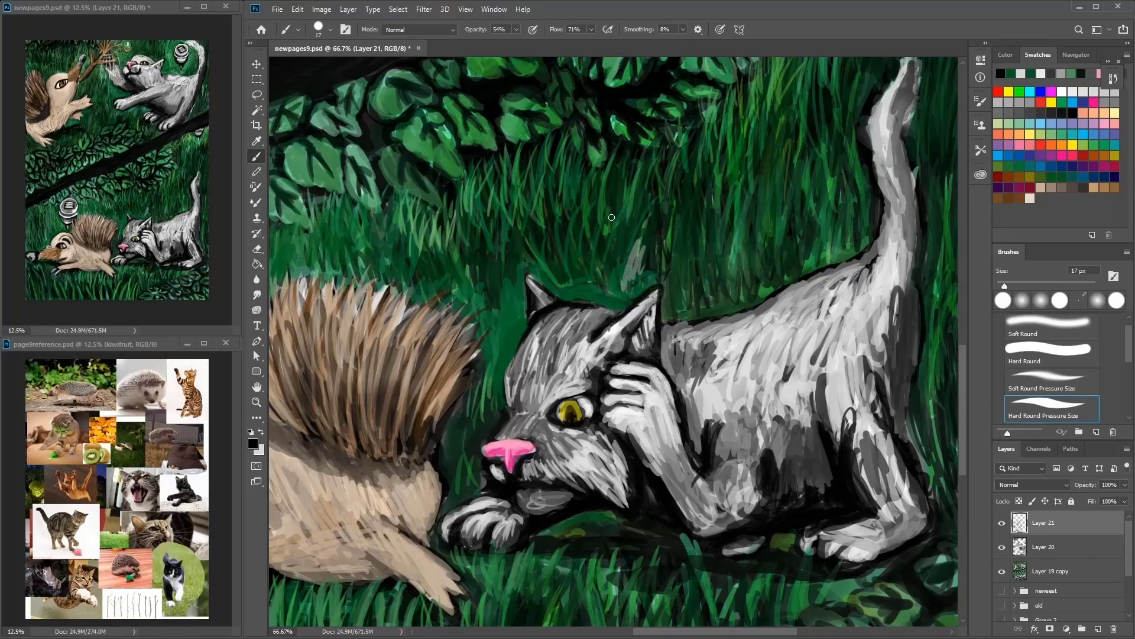
pyautogui.moveTo(538, 332); pyautogui.dragTo(518, 367)
pyautogui.click(1029, 135)
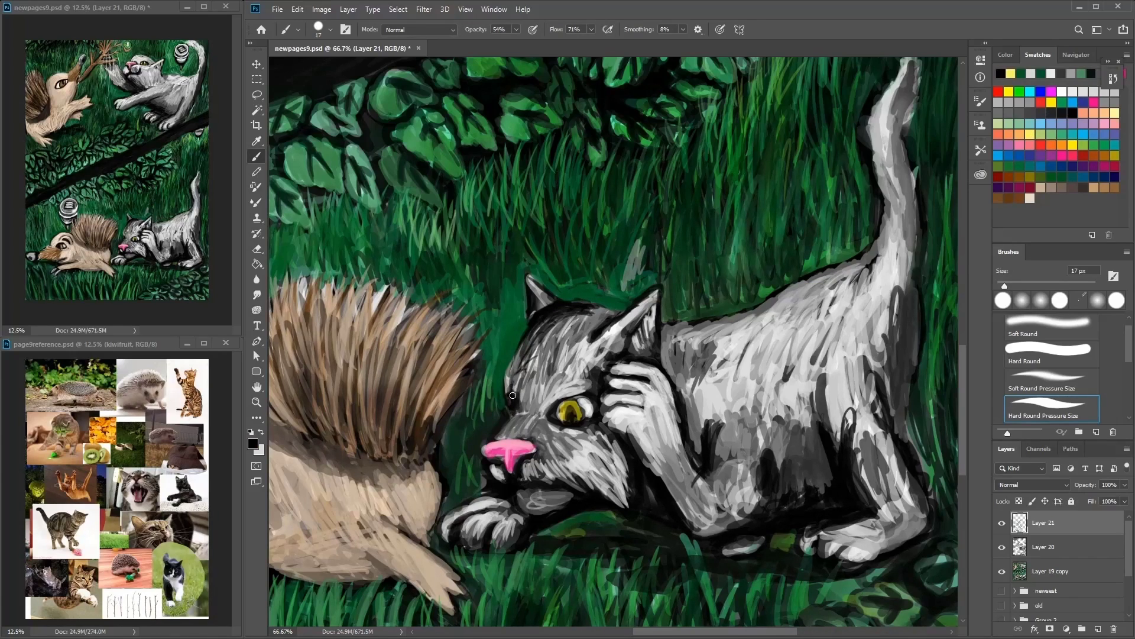
# Step: Add a new layer and cover the lower cat's ears and upper head with sampled grass green
pyautogui.hotkey('ctrl', 'shift', 'alt', 'n')
pyautogui.keyDown('alt'); pyautogui.click(615, 303); pyautogui.keyUp('alt')
pyautogui.moveTo(675, 305)
pyautogui.mouseDown()
pyautogui.moveTo(545, 343)
pyautogui.moveTo(550, 278)
pyautogui.moveTo(601, 310)
pyautogui.moveTo(525, 264)
pyautogui.moveTo(597, 307)
pyautogui.moveTo(556, 331)
pyautogui.moveTo(627, 337)
pyautogui.moveTo(568, 347)
pyautogui.moveTo(532, 373)
pyautogui.mouseUp()
# Step: Redraw the lower cat's ears and crown in a lower position with a 20 px brush in black and light gray
pyautogui.press('d')
pyautogui.rightClick(603, 302)
pyautogui.moveTo(686, 324); pyautogui.dragTo(666, 325)
pyautogui.press('Return')
pyautogui.moveTo(523, 361); pyautogui.dragTo(514, 385)
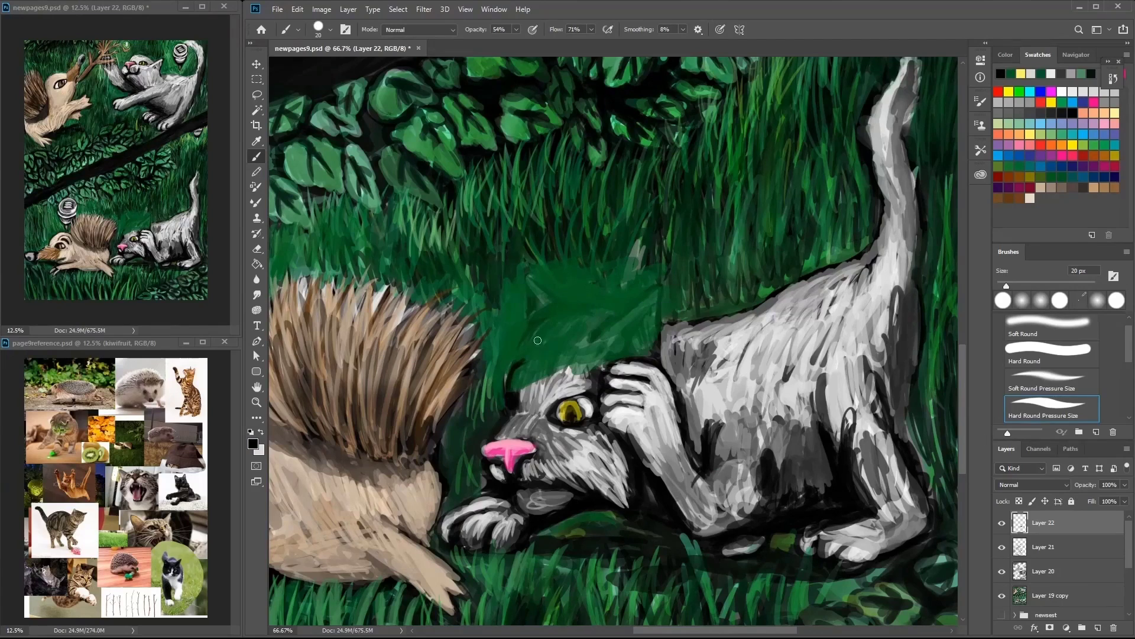
pyautogui.moveTo(511, 310); pyautogui.dragTo(549, 339)
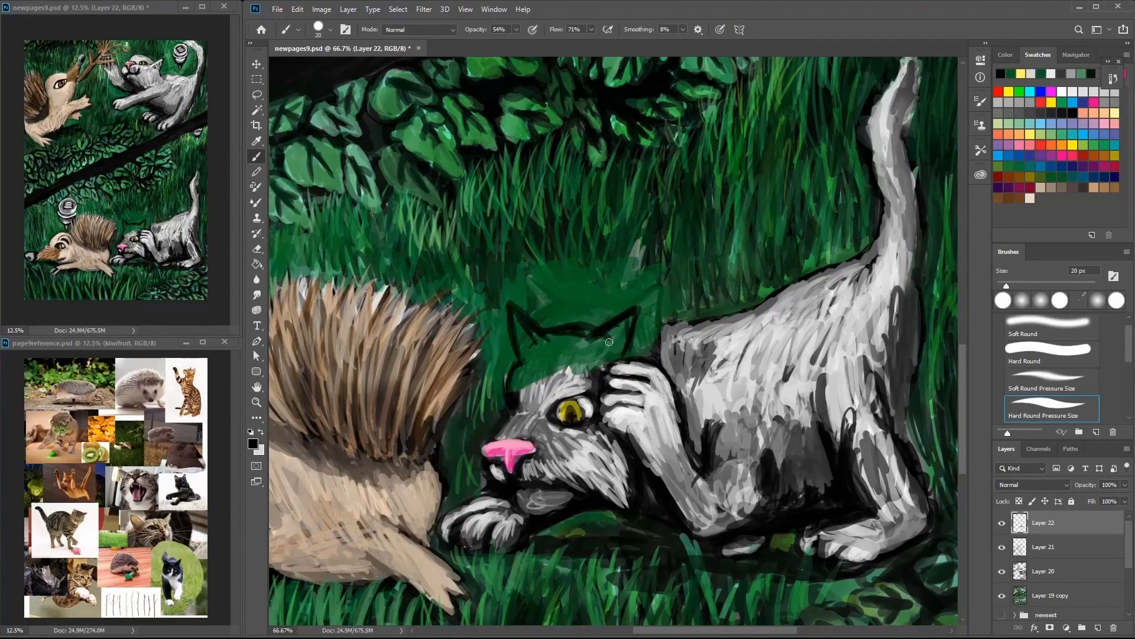
pyautogui.moveTo(518, 414)
pyautogui.mouseDown()
pyautogui.moveTo(547, 340)
pyautogui.moveTo(640, 302)
pyautogui.mouseUp()
pyautogui.moveTo(547, 340)
pyautogui.mouseDown()
pyautogui.moveTo(595, 348)
pyautogui.moveTo(699, 323)
pyautogui.mouseUp()
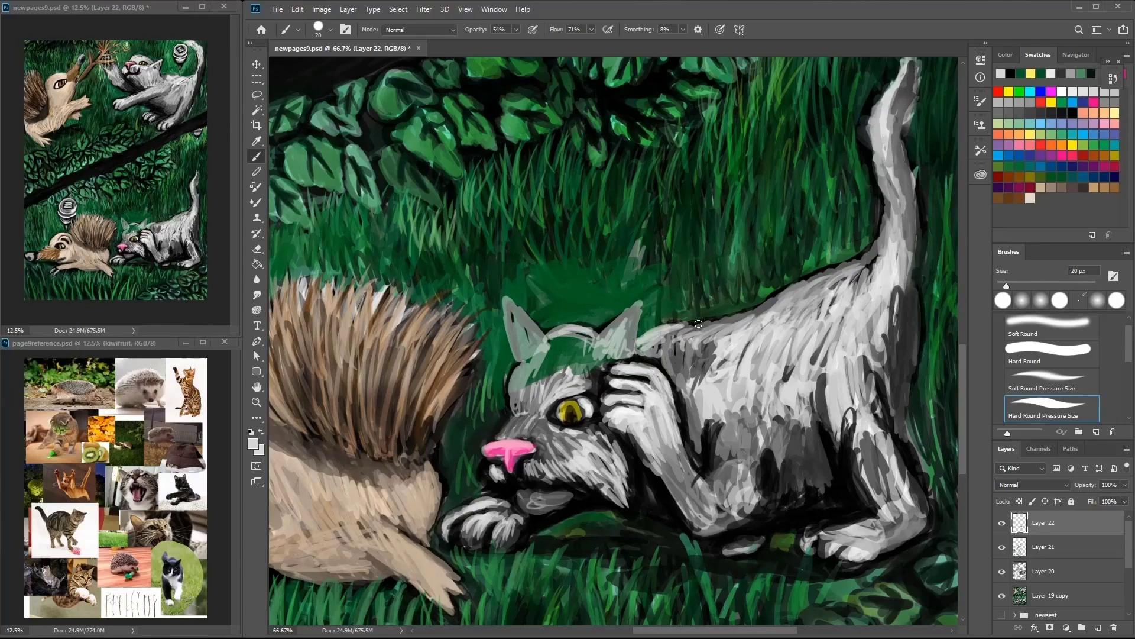
# Step: Fill the lower cat's new forehead and ears with gray shading and outline them in black
pyautogui.press('d')
pyautogui.moveTo(515, 366); pyautogui.dragTo(621, 331)
pyautogui.moveTo(532, 349); pyautogui.dragTo(615, 361)
pyautogui.moveTo(512, 314); pyautogui.dragTo(547, 354)
pyautogui.rightClick(618, 343)
pyautogui.moveTo(675, 355); pyautogui.dragTo(682, 358)
pyautogui.press('Return')
pyautogui.moveTo(639, 302); pyautogui.dragTo(588, 373)
pyautogui.moveTo(606, 331); pyautogui.dragTo(562, 334)
pyautogui.moveTo(514, 378); pyautogui.dragTo(586, 325)
pyautogui.moveTo(509, 355)
pyautogui.mouseDown()
pyautogui.moveTo(520, 417)
pyautogui.moveTo(509, 438)
pyautogui.moveTo(523, 436)
pyautogui.mouseUp()
# Step: Reshape the lower cat's nose in magenta and rework its muzzle and brow with a 15 px brush
pyautogui.keyDown('alt'); pyautogui.click(506, 452); pyautogui.keyUp('alt')
pyautogui.press('[')
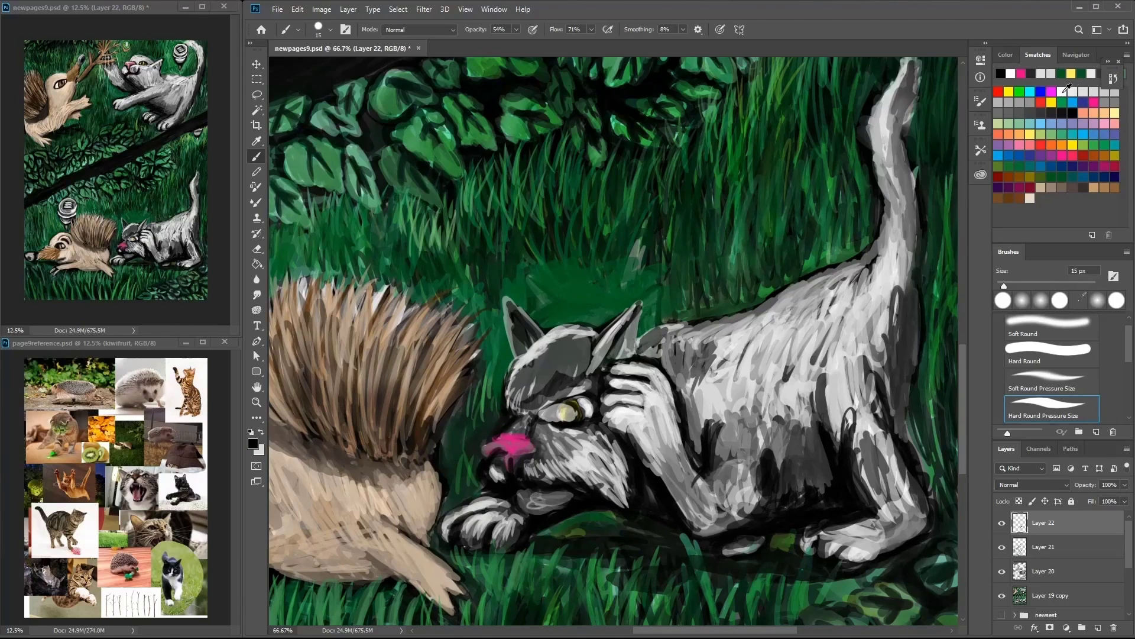
pyautogui.keyDown('alt'); pyautogui.click(494, 456); pyautogui.keyUp('alt')
pyautogui.moveTo(514, 437); pyautogui.dragTo(483, 452)
pyautogui.keyDown('alt'); pyautogui.click(506, 414); pyautogui.keyUp('alt')
pyautogui.moveTo(506, 414)
pyautogui.mouseDown()
pyautogui.moveTo(565, 411)
pyautogui.moveTo(488, 456)
pyautogui.moveTo(550, 445)
pyautogui.mouseUp()
# Step: Paint both of the lower cat's eyes yellow with small black pupils
pyautogui.click(1072, 145)
pyautogui.keyDown('alt'); pyautogui.click(510, 415); pyautogui.keyUp('alt')
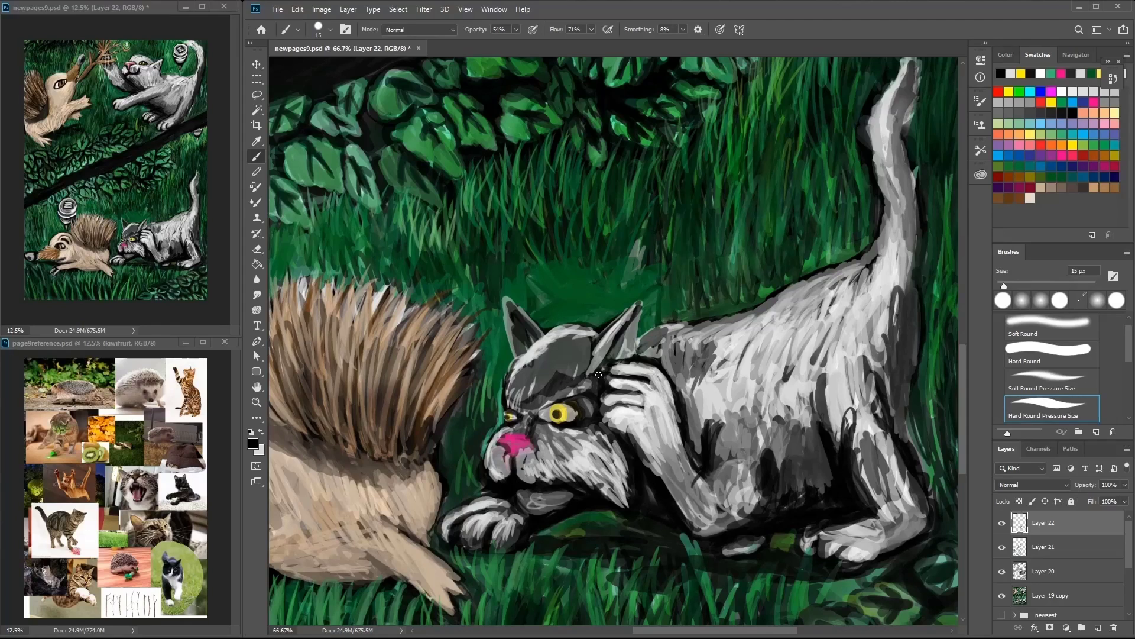
pyautogui.keyDown('alt'); pyautogui.click(598, 453); pyautogui.keyUp('alt')
pyautogui.click(546, 414)
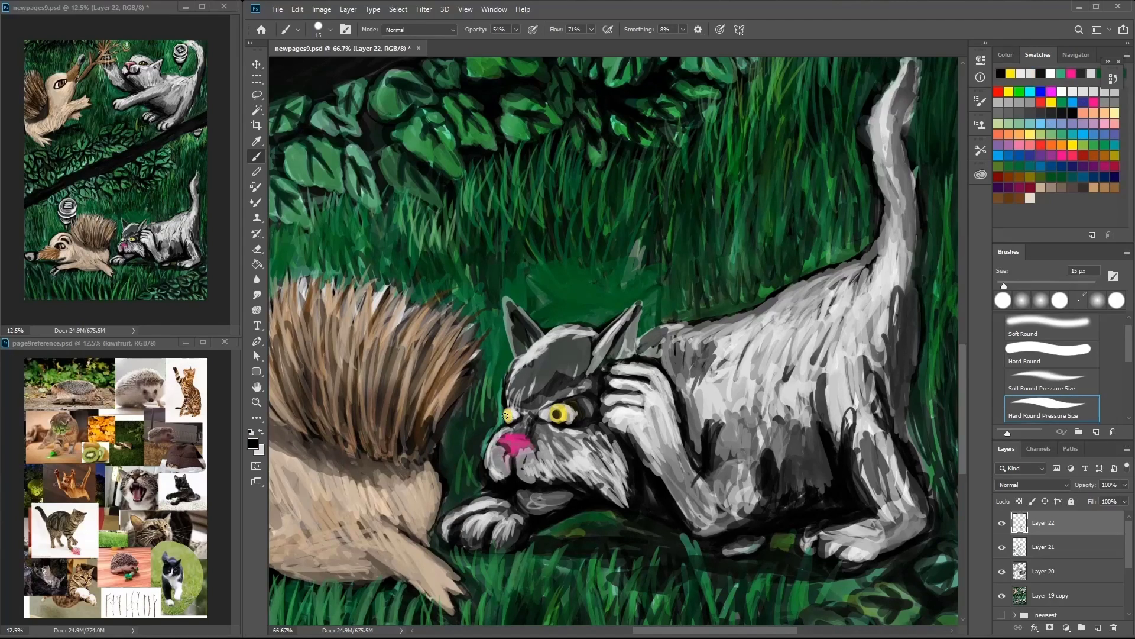
# Step: Refine the lower cat's nose and eye outlines, and add black fur strokes to its cheek
pyautogui.keyDown('alt'); pyautogui.click(523, 438); pyautogui.keyUp('alt')
pyautogui.keyDown('alt'); pyautogui.click(544, 340); pyautogui.keyUp('alt')
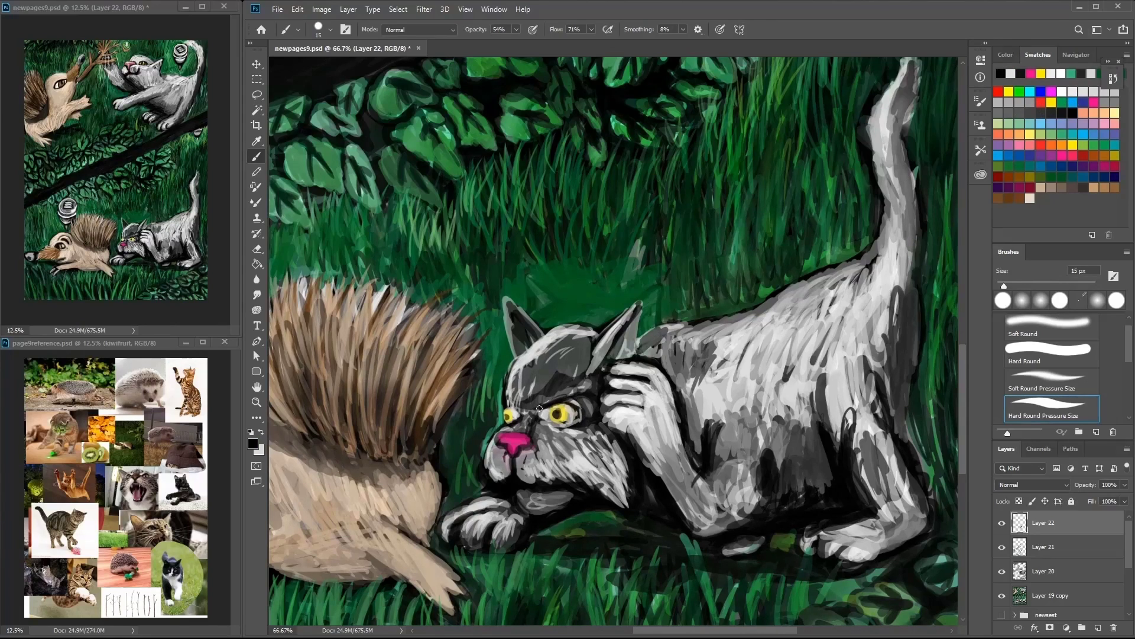
pyautogui.keyDown('alt'); pyautogui.click(507, 419); pyautogui.keyUp('alt')
pyautogui.keyDown('alt'); pyautogui.click(600, 407); pyautogui.keyUp('alt')
pyautogui.moveTo(597, 431)
pyautogui.mouseDown()
pyautogui.moveTo(576, 473)
pyautogui.moveTo(556, 465)
pyautogui.mouseUp()
pyautogui.keyDown('alt'); pyautogui.click(512, 488); pyautogui.keyUp('alt')
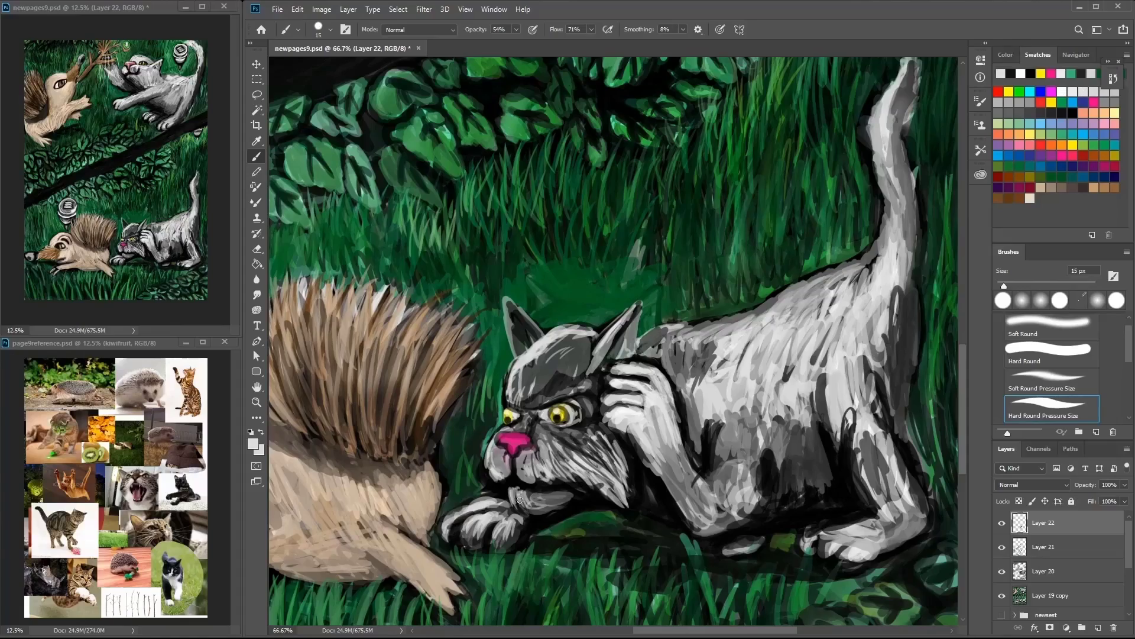
# Step: Lighten the lower cat's forehead and face with light gray fur strokes and darker accents
pyautogui.hotkey('ctrl', '-')
pyautogui.hotkey('ctrl', '-')
pyautogui.scroll(8, 628, 165)
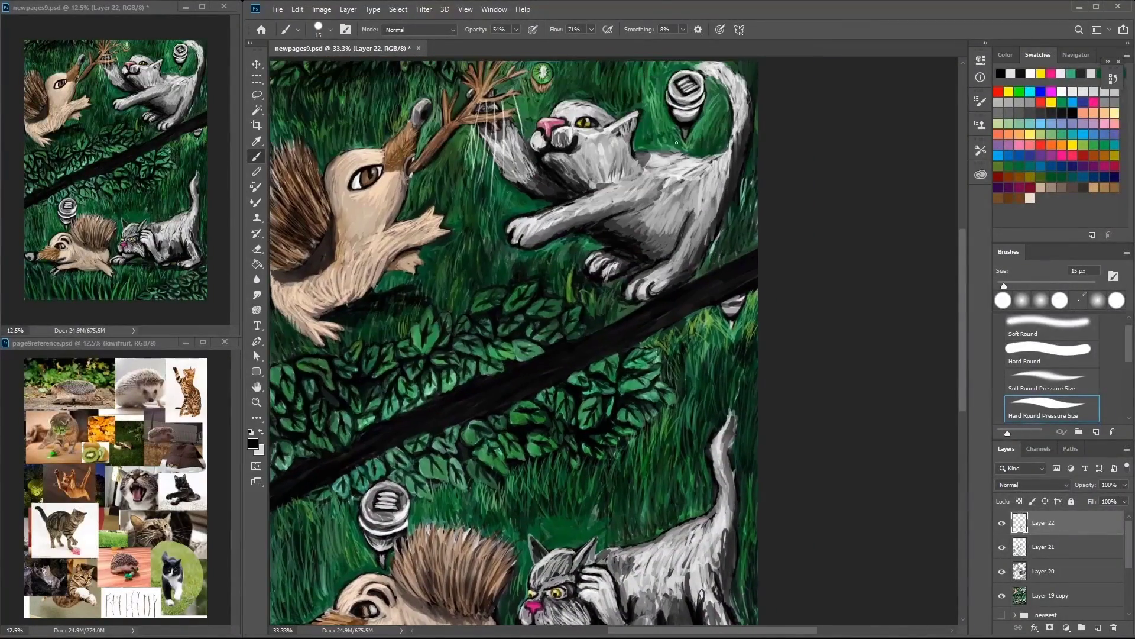
pyautogui.keyDown('alt'); pyautogui.click(614, 108); pyautogui.keyUp('alt')
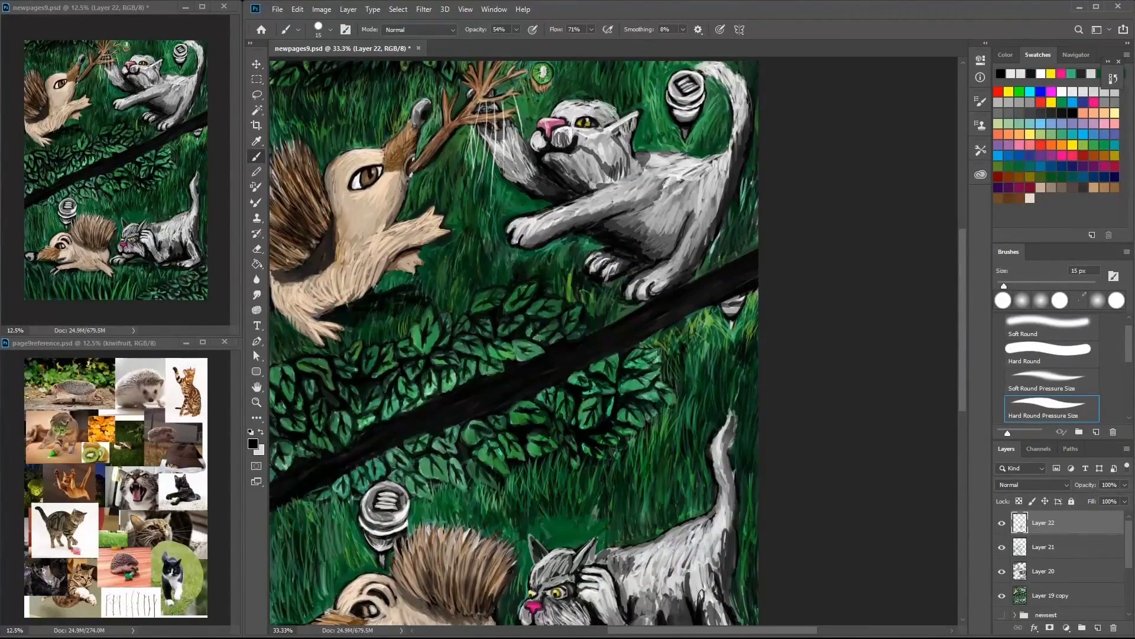
pyautogui.scroll(-3, 607, 470)
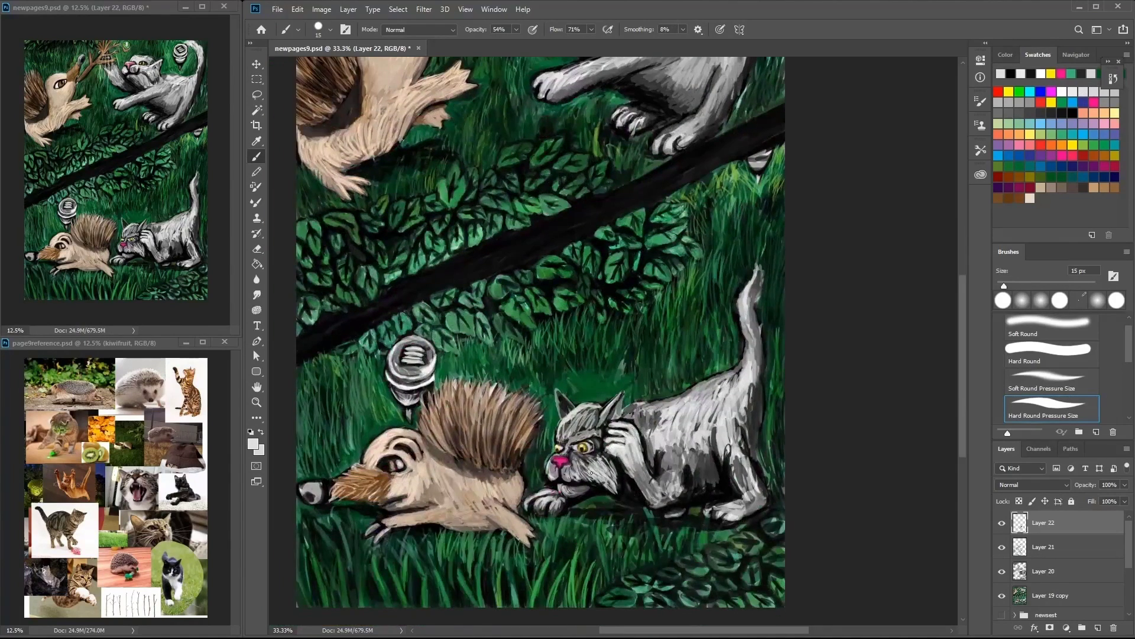
pyautogui.click(1058, 113)
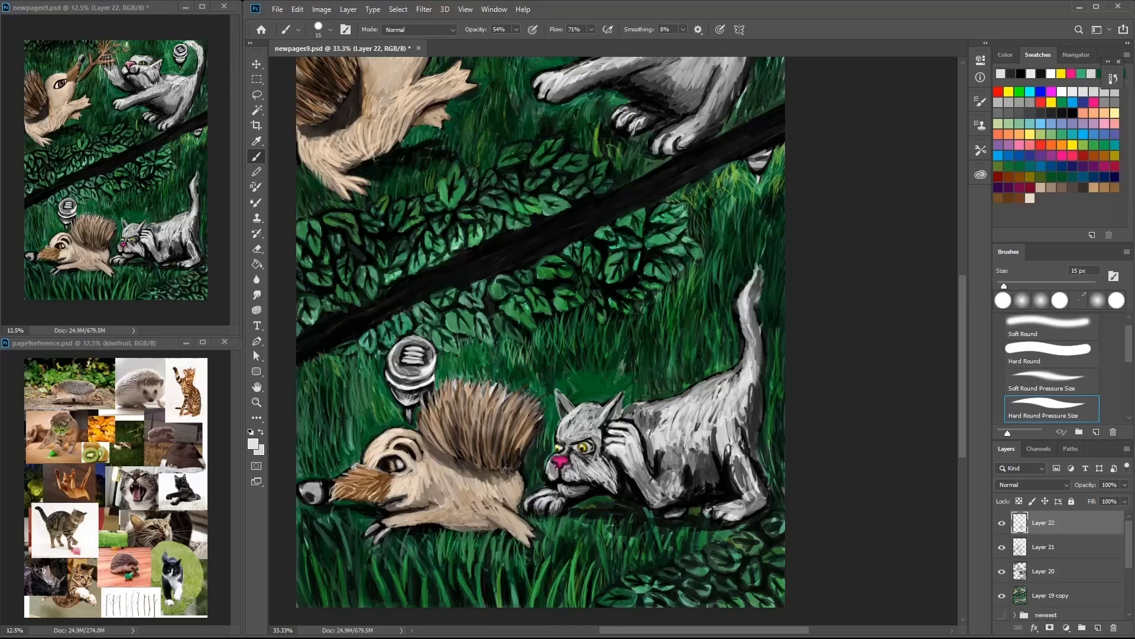
pyautogui.hscroll(1, 589, 433)
pyautogui.keyDown('alt'); pyautogui.click(546, 396); pyautogui.keyUp('alt')
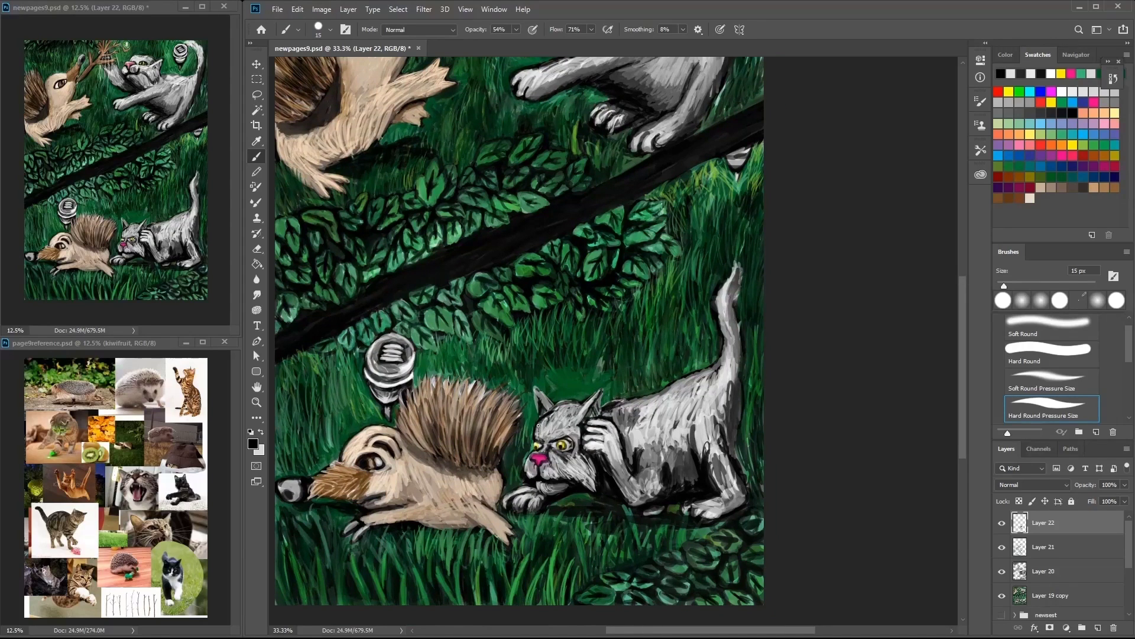
# Step: Repaint the lower cat's eyes with sampled yellow and black
pyautogui.scroll(1, 662, 432)
pyautogui.keyDown('alt'); pyautogui.click(509, 451); pyautogui.keyUp('alt')
pyautogui.click(512, 451)
pyautogui.click(473, 452)
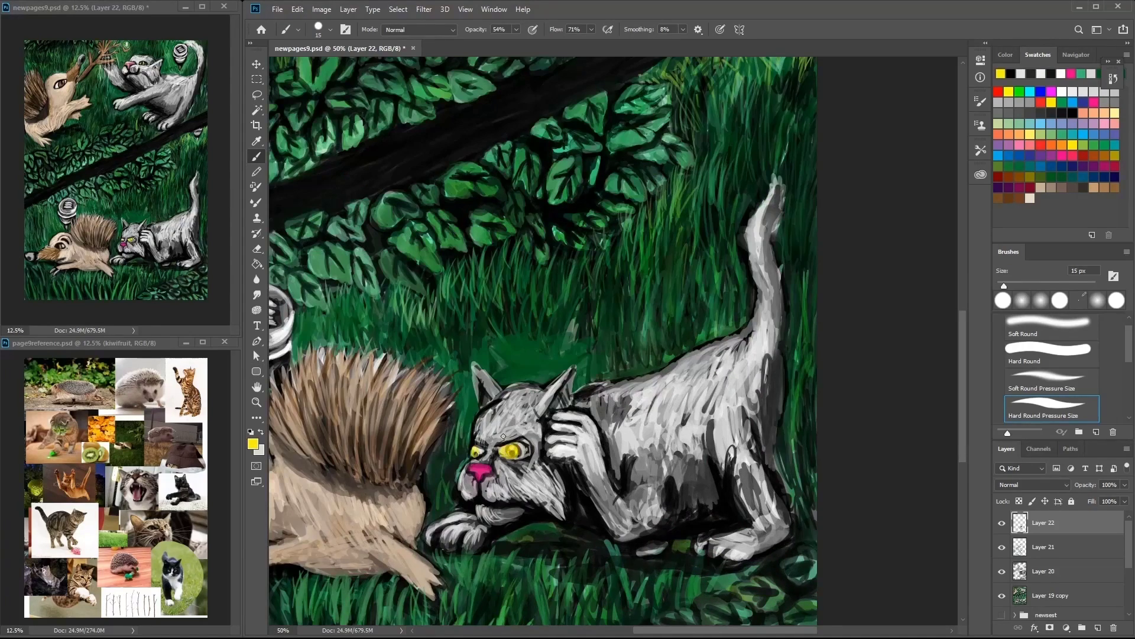
pyautogui.keyDown('alt'); pyautogui.click(521, 459); pyautogui.keyUp('alt')
# Step: Reshape the lower cat's yellow eyes with dark pupils and a heavier black brow line
pyautogui.scroll(2, 523, 485)
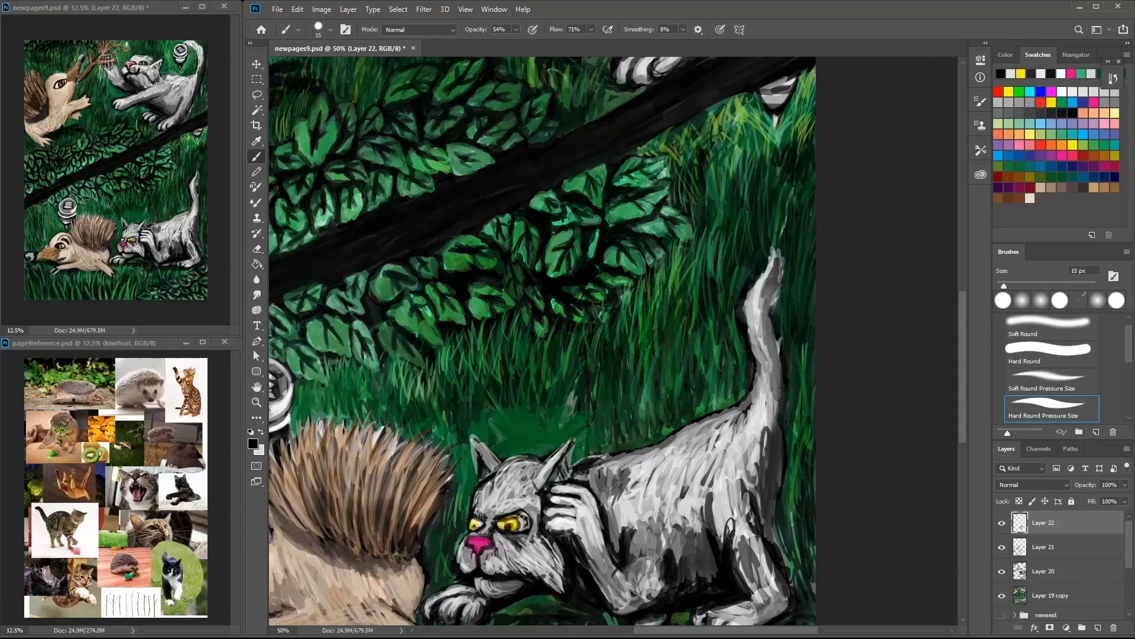
pyautogui.keyDown('alt'); pyautogui.click(510, 535); pyautogui.keyUp('alt')
pyautogui.click(514, 526)
pyautogui.keyDown('alt'); pyautogui.click(532, 501); pyautogui.keyUp('alt')
pyautogui.click(487, 524)
pyautogui.moveTo(534, 573); pyautogui.dragTo(518, 557)
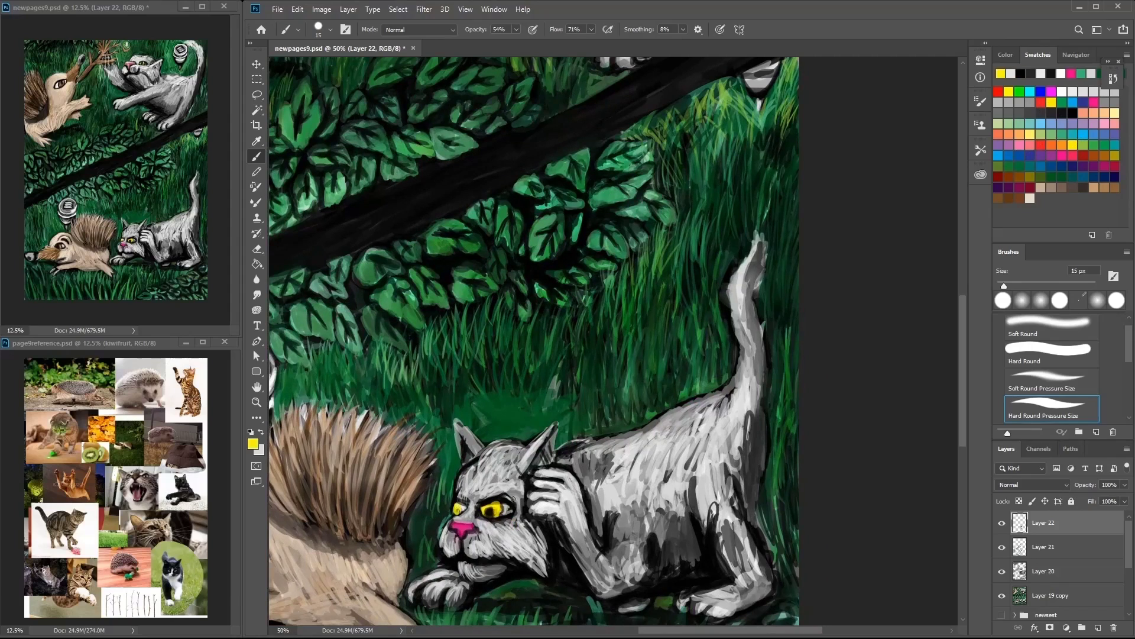
# Step: Add sampled dark strokes to the fur on the lower cat's head and cheek
pyautogui.moveTo(541, 473); pyautogui.dragTo(632, 372)
pyautogui.keyDown('alt'); pyautogui.click(562, 379); pyautogui.keyUp('alt')
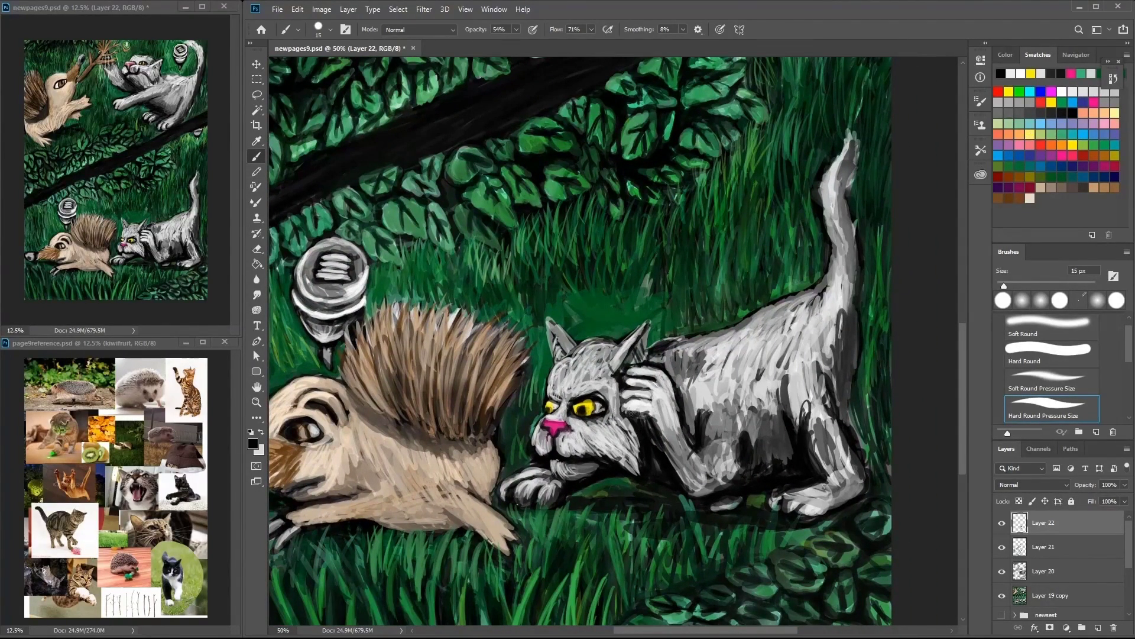
pyautogui.moveTo(648, 441)
pyautogui.mouseDown()
pyautogui.moveTo(624, 408)
pyautogui.moveTo(568, 453)
pyautogui.mouseUp()
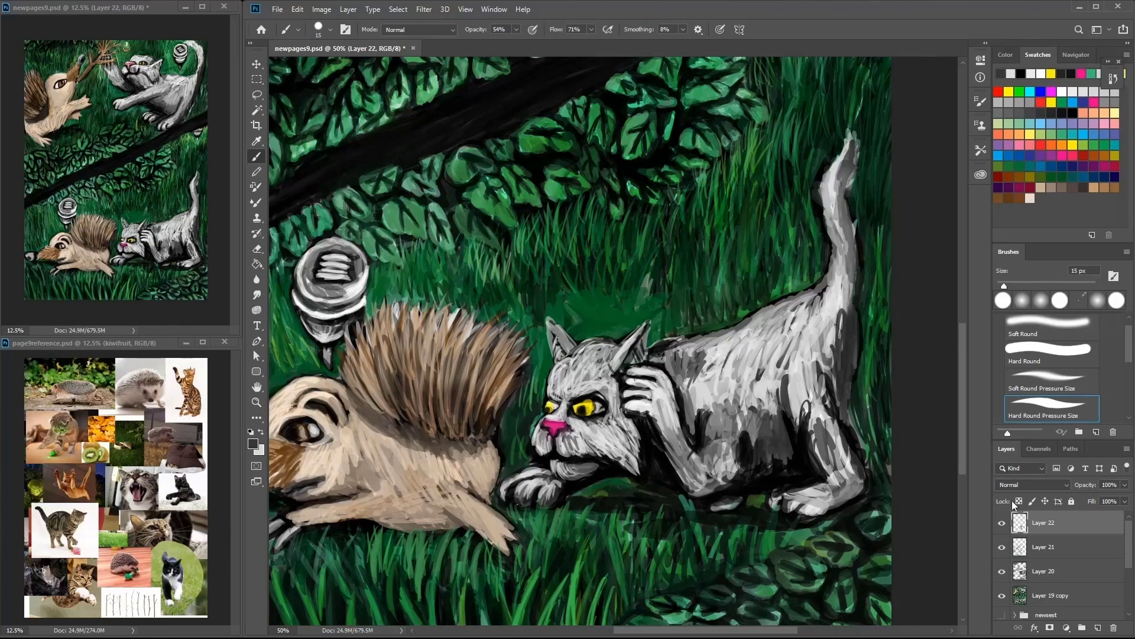
# Step: Touch up the lower cat's eyes with sampled color and add a new layer for more face painting
pyautogui.moveTo(581, 402)
pyautogui.mouseDown()
pyautogui.moveTo(609, 398)
pyautogui.moveTo(601, 407)
pyautogui.moveTo(600, 387)
pyautogui.moveTo(581, 402)
pyautogui.moveTo(616, 365)
pyautogui.moveTo(540, 427)
pyautogui.mouseUp()
pyautogui.keyDown('alt'); pyautogui.click(594, 399); pyautogui.keyUp('alt')
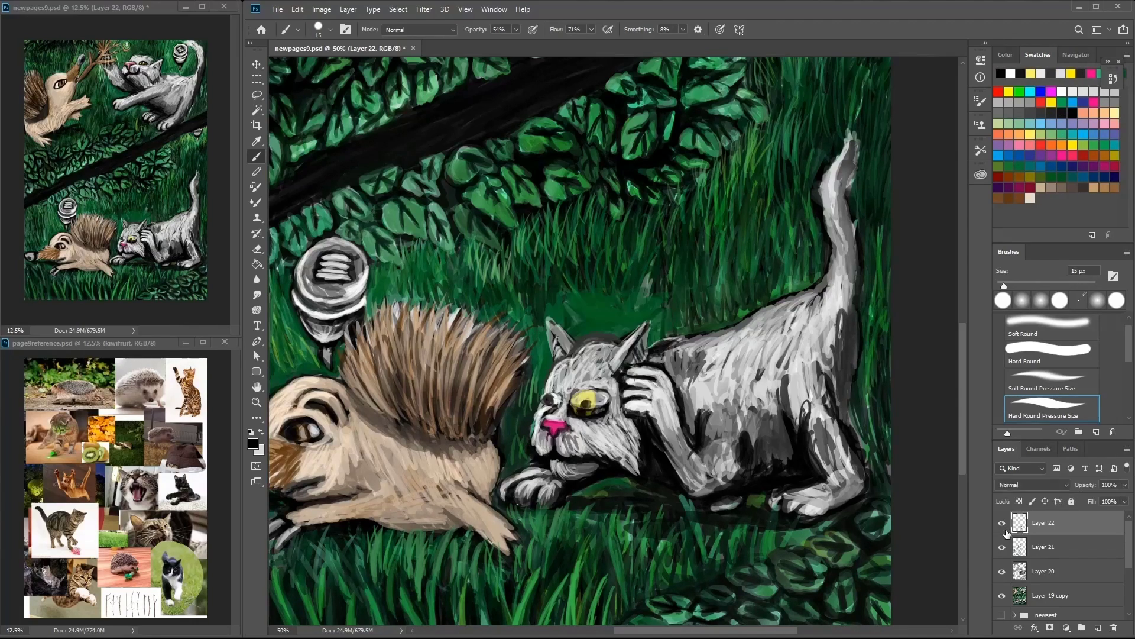
pyautogui.rightClick(598, 398)
pyautogui.moveTo(615, 414); pyautogui.dragTo(628, 414)
pyautogui.press('Return')
pyautogui.click(981, 59)
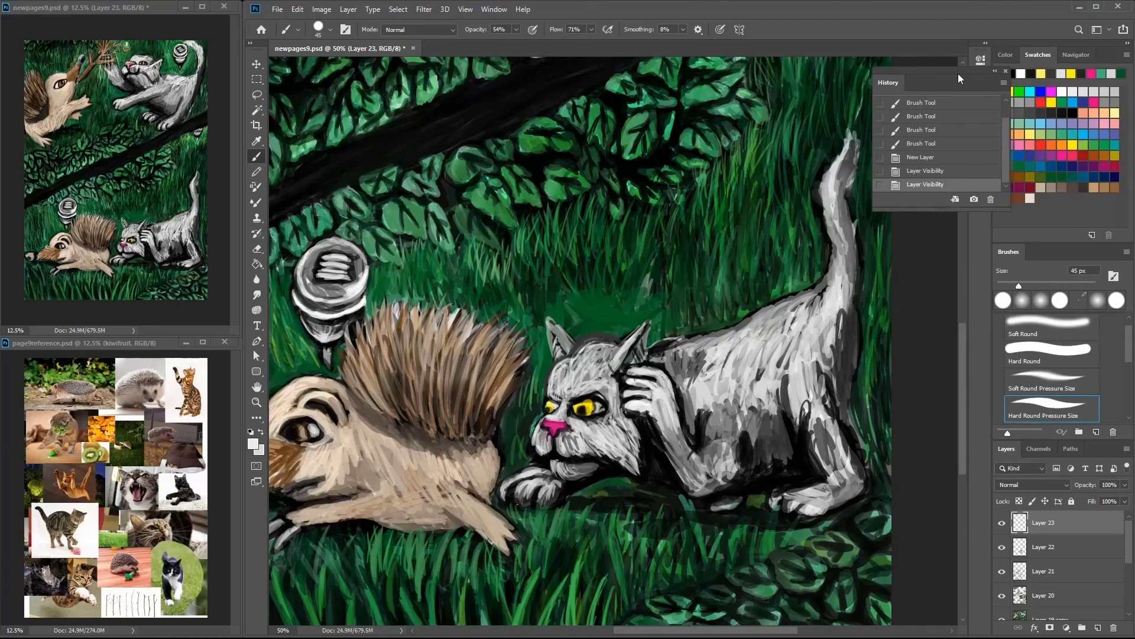
pyautogui.click(1011, 73)
# Step: Repaint the lower cat's eyes in a narrower shape with black outlines and sampled yellow, using a 12 px brush
pyautogui.rightClick(628, 381)
pyautogui.moveTo(700, 411); pyautogui.dragTo(688, 411)
pyautogui.press('Return')
pyautogui.moveTo(571, 407); pyautogui.dragTo(608, 395)
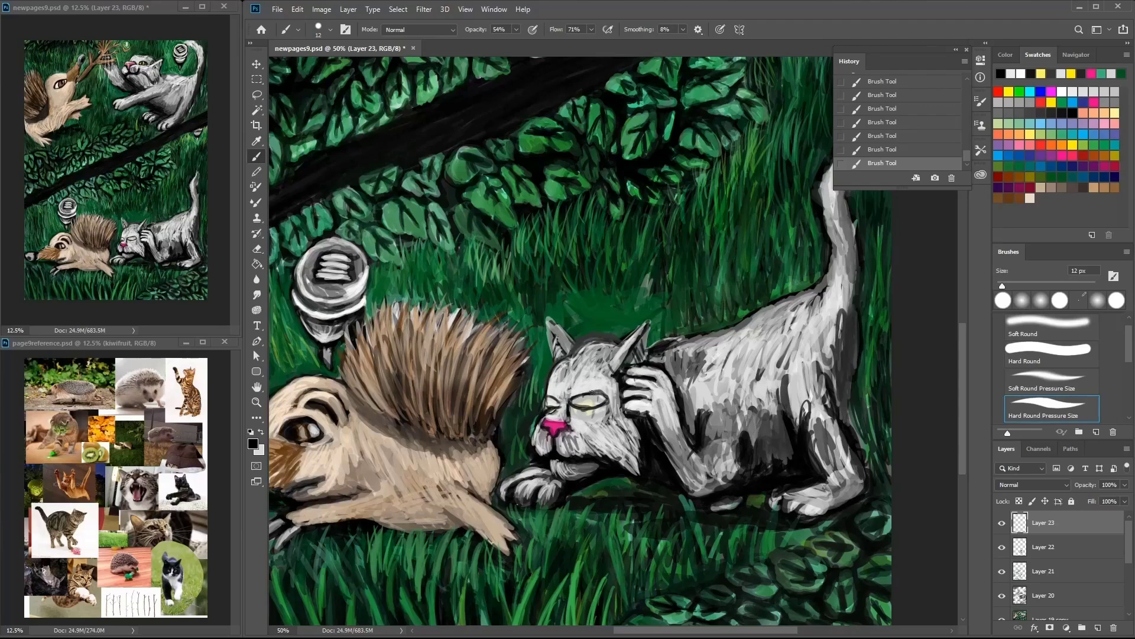
pyautogui.keyDown('alt'); pyautogui.click(585, 402); pyautogui.keyUp('alt')
pyautogui.moveTo(578, 399); pyautogui.dragTo(592, 403)
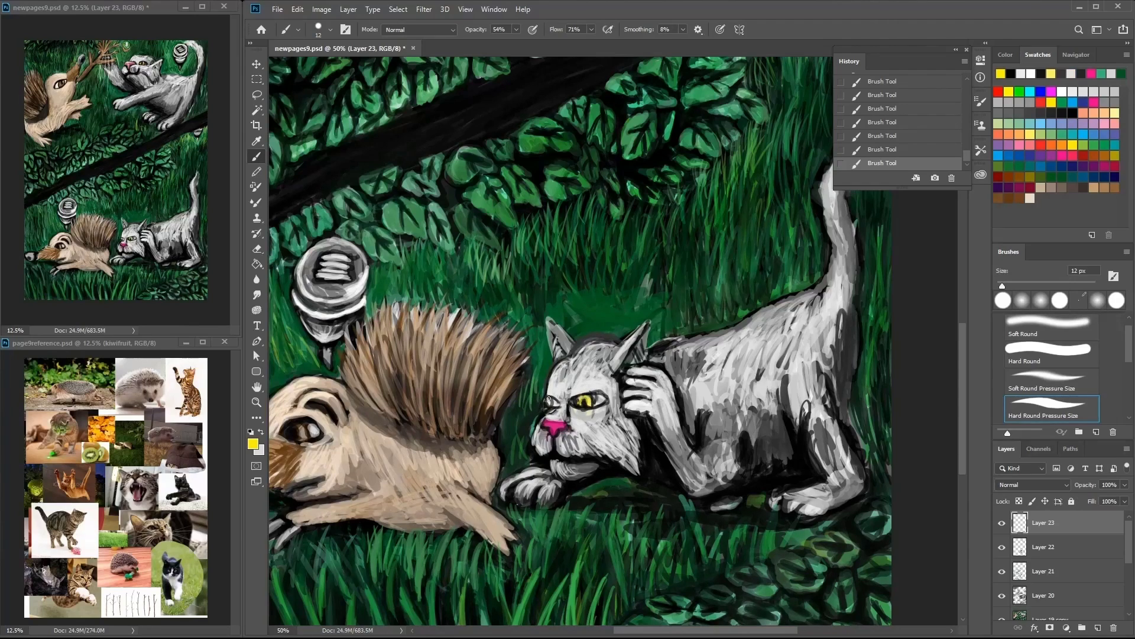
# Step: Brighten the fur around the lower cat's eyes and cheek with sampled white, using a 48 px brush
pyautogui.hotkey('ctrl', '-')
pyautogui.keyDown('alt'); pyautogui.click(596, 500); pyautogui.keyUp('alt')
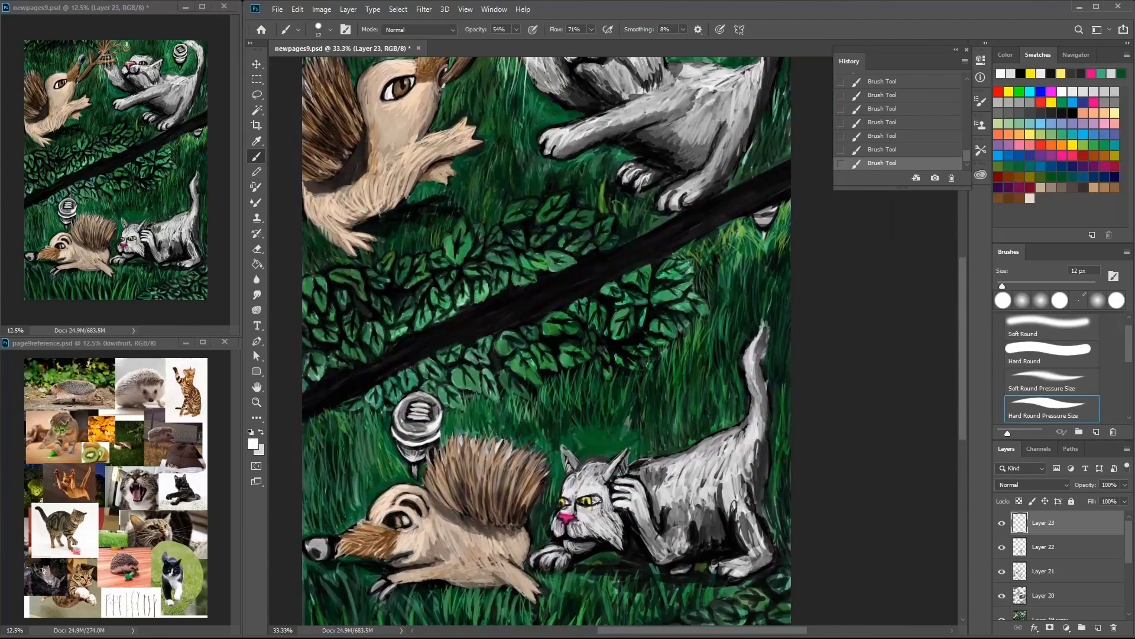
pyautogui.hotkey('ctrl', '+')
pyautogui.rightClick(558, 418)
pyautogui.press('Return')
pyautogui.keyDown('alt'); pyautogui.click(583, 444); pyautogui.keyUp('alt')
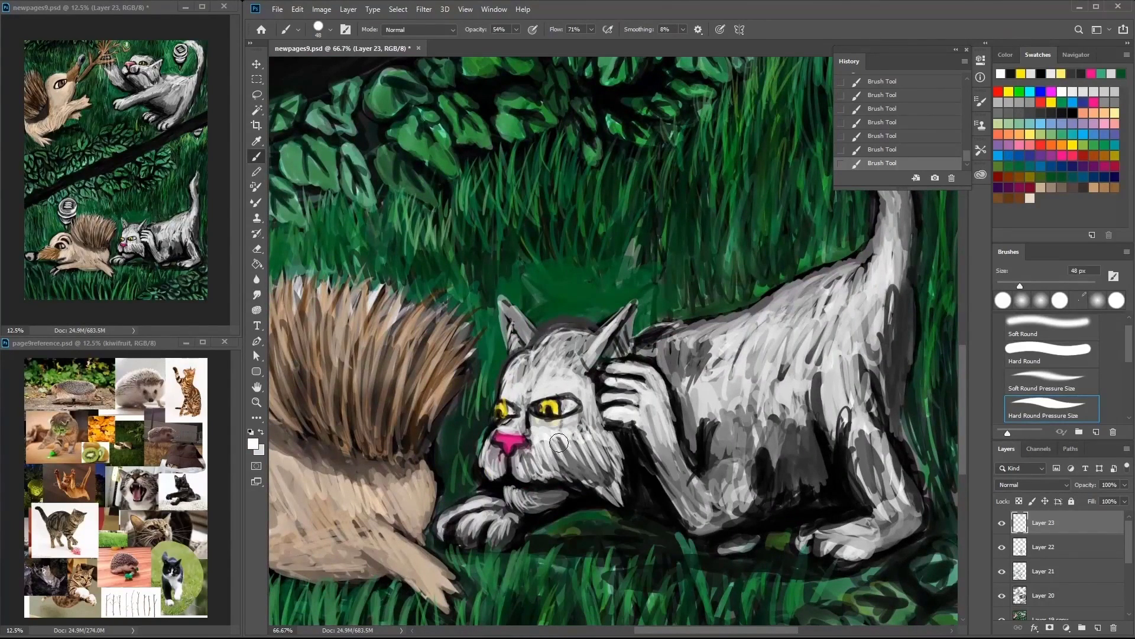
# Step: Retouch the lower cat's larger eye with sampled colors and compare the face with the layer hidden and shown
pyautogui.rightClick(545, 411)
pyautogui.click(607, 442)
pyautogui.press('Return')
pyautogui.hotkey('ctrl', ',')
pyautogui.hotkey('ctrl', ',')
pyautogui.keyDown('alt'); pyautogui.click(547, 409); pyautogui.keyUp('alt')
pyautogui.moveTo(539, 417)
pyautogui.mouseDown()
pyautogui.moveTo(577, 407)
pyautogui.moveTo(503, 407)
pyautogui.moveTo(545, 421)
pyautogui.mouseUp()
pyautogui.keyDown('alt'); pyautogui.click(539, 418); pyautogui.keyUp('alt')
pyautogui.hotkey('ctrl', ',')
pyautogui.hotkey('ctrl', ',')
# Step: Add sampled touch-up strokes around the lower cat's ear and the edge of its head
pyautogui.moveTo(759, 267)
pyautogui.mouseDown()
pyautogui.moveTo(1007, 136)
pyautogui.moveTo(741, 337)
pyautogui.moveTo(821, 159)
pyautogui.mouseUp()
pyautogui.keyDown('alt'); pyautogui.click(609, 304); pyautogui.keyUp('alt')
pyautogui.moveTo(621, 311)
pyautogui.mouseDown()
pyautogui.moveTo(639, 294)
pyautogui.moveTo(596, 311)
pyautogui.moveTo(662, 294)
pyautogui.moveTo(596, 301)
pyautogui.moveTo(646, 308)
pyautogui.moveTo(574, 302)
pyautogui.moveTo(622, 313)
pyautogui.mouseUp()
pyautogui.keyDown('alt'); pyautogui.click(596, 300); pyautogui.keyUp('alt')
pyautogui.keyDown('alt'); pyautogui.click(593, 307); pyautogui.keyUp('alt')
pyautogui.scroll(3, 709, 318)
pyautogui.moveTo(621, 474); pyautogui.dragTo(666, 518)
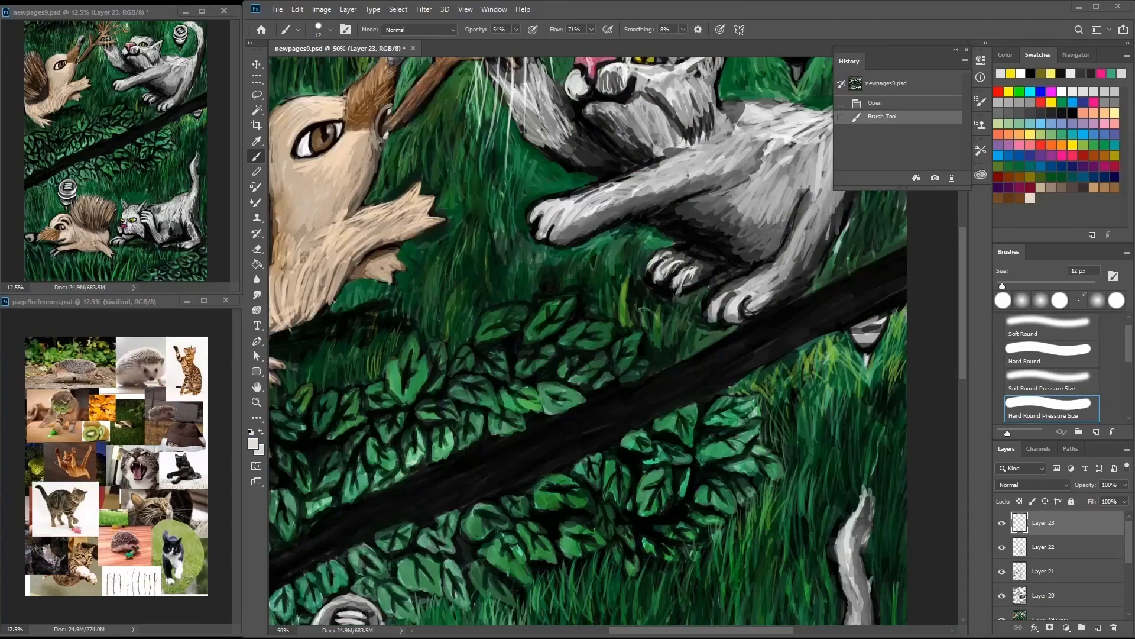
# Step: Paint darker grass blades below the diagonal trunk's upper end and repaint the lamp fragment there
pyautogui.keyDown('alt'); pyautogui.click(819, 384); pyautogui.keyUp('alt')
pyautogui.moveTo(831, 369); pyautogui.dragTo(792, 439)
pyautogui.moveTo(846, 350); pyautogui.dragTo(827, 379)
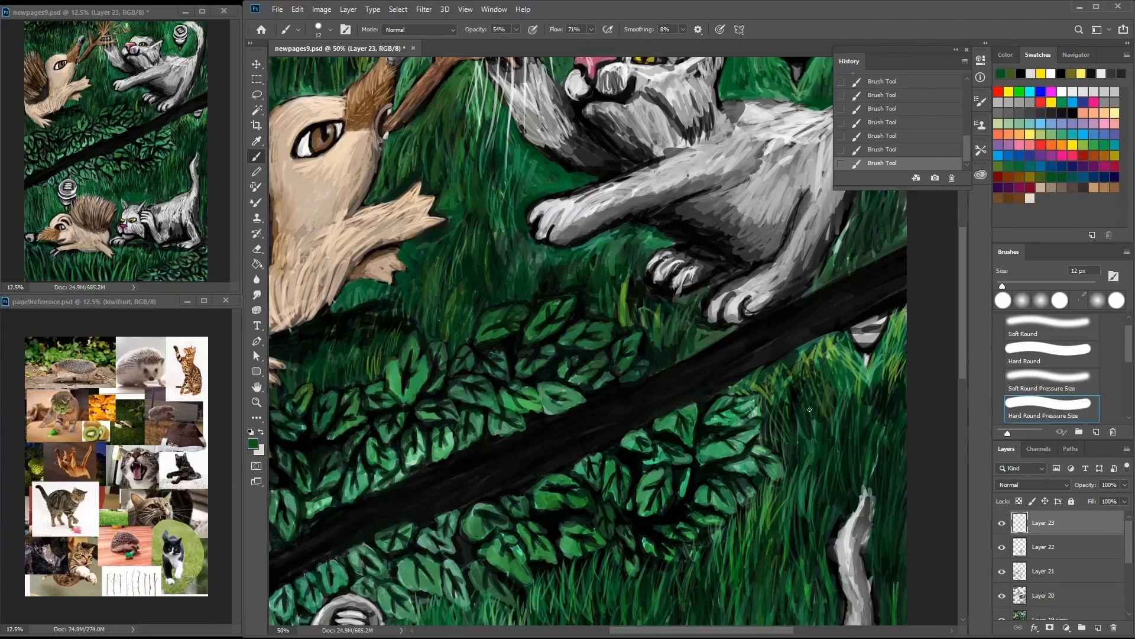
pyautogui.click(1093, 91)
pyautogui.moveTo(861, 322)
pyautogui.mouseDown()
pyautogui.moveTo(882, 327)
pyautogui.moveTo(880, 345)
pyautogui.moveTo(844, 362)
pyautogui.mouseUp()
pyautogui.rightClick(929, 342)
pyautogui.click(1052, 101)
pyautogui.keyDown('alt'); pyautogui.click(882, 393); pyautogui.keyUp('alt')
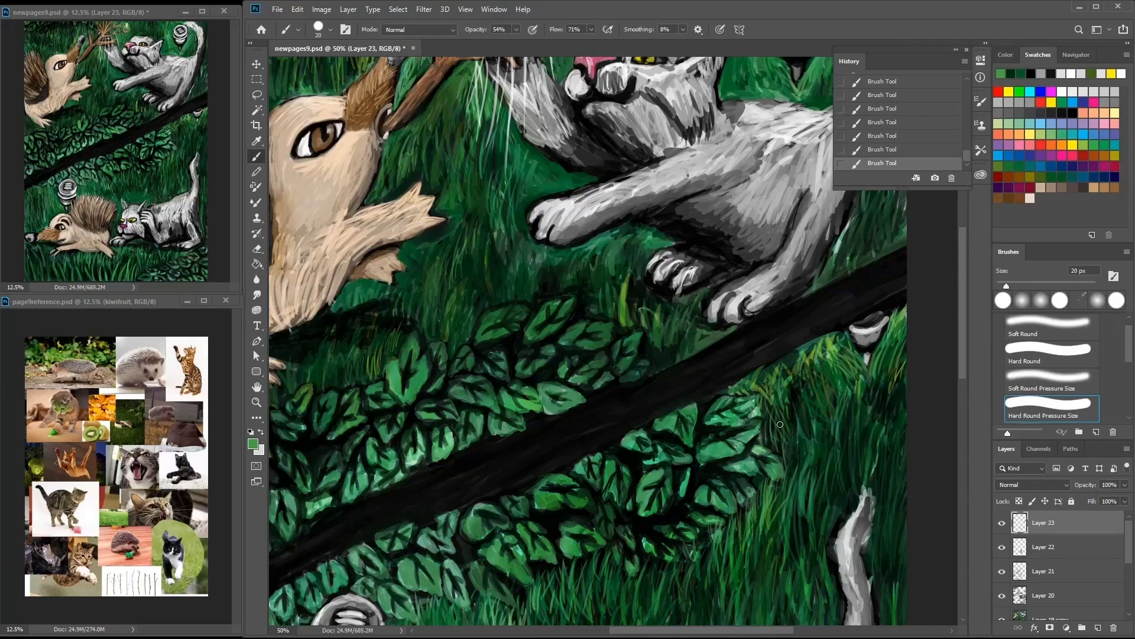
# Step: Add grass blades behind the lower cat and refine its forehead and ear with sampled grays
pyautogui.moveTo(781, 420); pyautogui.dragTo(873, 136)
pyautogui.moveTo(674, 378); pyautogui.dragTo(704, 305)
pyautogui.keyDown('alt'); pyautogui.click(725, 408); pyautogui.keyUp('alt')
pyautogui.moveTo(716, 414)
pyautogui.mouseDown()
pyautogui.moveTo(733, 450)
pyautogui.moveTo(674, 417)
pyautogui.mouseUp()
pyautogui.scroll(2, 680, 414)
pyautogui.keyDown('alt'); pyautogui.click(698, 331); pyautogui.keyUp('alt')
pyautogui.moveTo(616, 379)
pyautogui.mouseDown()
pyautogui.moveTo(704, 361)
pyautogui.moveTo(680, 308)
pyautogui.moveTo(798, 290)
pyautogui.mouseUp()
pyautogui.keyDown('alt'); pyautogui.click(727, 354); pyautogui.keyUp('alt')
pyautogui.moveTo(668, 317); pyautogui.dragTo(686, 301)
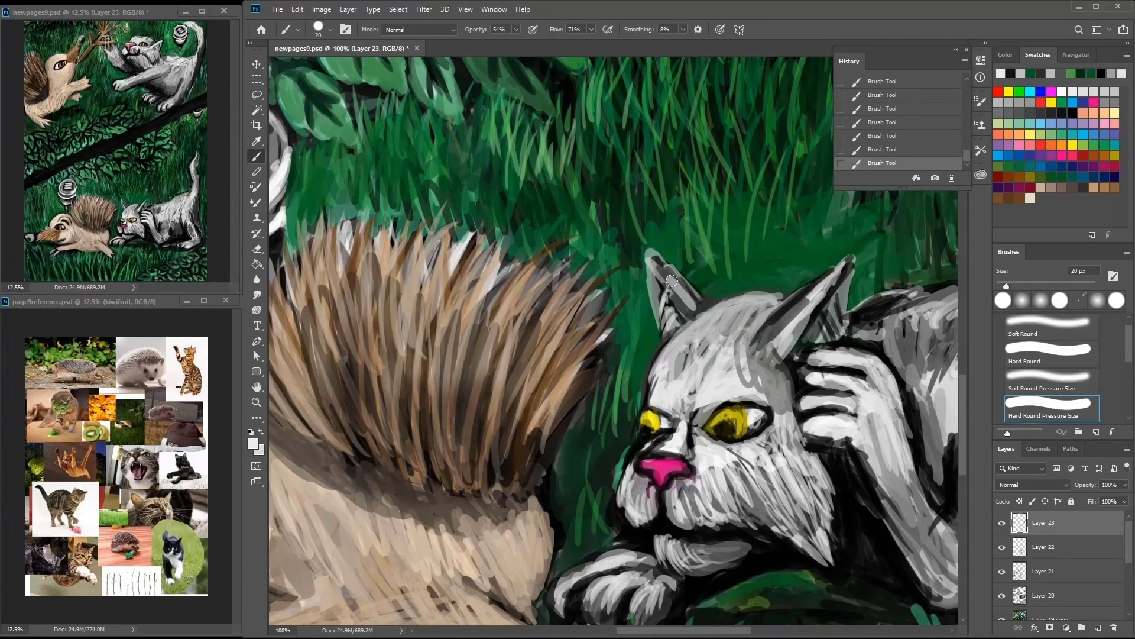
pyautogui.press('v')
pyautogui.moveTo(713, 230); pyautogui.dragTo(713, 239)
pyautogui.hotkey('ctrl', 'z')
# Step: Fill the area above the lower cat's head and around its ears with sampled green grass blades
pyautogui.press('b')
pyautogui.keyDown('alt'); pyautogui.click(715, 248); pyautogui.keyUp('alt')
pyautogui.moveTo(698, 178)
pyautogui.mouseDown()
pyautogui.moveTo(730, 265)
pyautogui.moveTo(627, 283)
pyautogui.mouseUp()
pyautogui.moveTo(674, 249); pyautogui.dragTo(639, 302)
pyautogui.keyDown('alt'); pyautogui.click(816, 218); pyautogui.keyUp('alt')
pyautogui.moveTo(787, 189); pyautogui.dragTo(745, 261)
pyautogui.moveTo(665, 237)
pyautogui.mouseDown()
pyautogui.moveTo(639, 312)
pyautogui.moveTo(668, 243)
pyautogui.moveTo(598, 299)
pyautogui.mouseUp()
pyautogui.moveTo(662, 314); pyautogui.dragTo(763, 254)
pyautogui.moveTo(834, 323); pyautogui.dragTo(739, 366)
pyautogui.keyDown('alt'); pyautogui.click(763, 344); pyautogui.keyUp('alt')
pyautogui.moveTo(784, 294); pyautogui.dragTo(743, 384)
pyautogui.keyDown('alt'); pyautogui.click(816, 337); pyautogui.keyUp('alt')
pyautogui.moveTo(831, 335); pyautogui.dragTo(760, 364)
pyautogui.moveTo(609, 318); pyautogui.dragTo(596, 358)
# Step: Retouch the lower cat's yellow irises and black pupils with sampled colors, using a 10 px brush
pyautogui.keyDown('alt'); pyautogui.click(655, 441); pyautogui.keyUp('alt')
pyautogui.rightClick(654, 441)
pyautogui.press('Escape')
pyautogui.moveTo(670, 443); pyautogui.dragTo(661, 451)
pyautogui.rightClick(671, 437)
pyautogui.press('Escape')
pyautogui.press('d')
pyautogui.keyDown('alt'); pyautogui.click(673, 448); pyautogui.keyUp('alt')
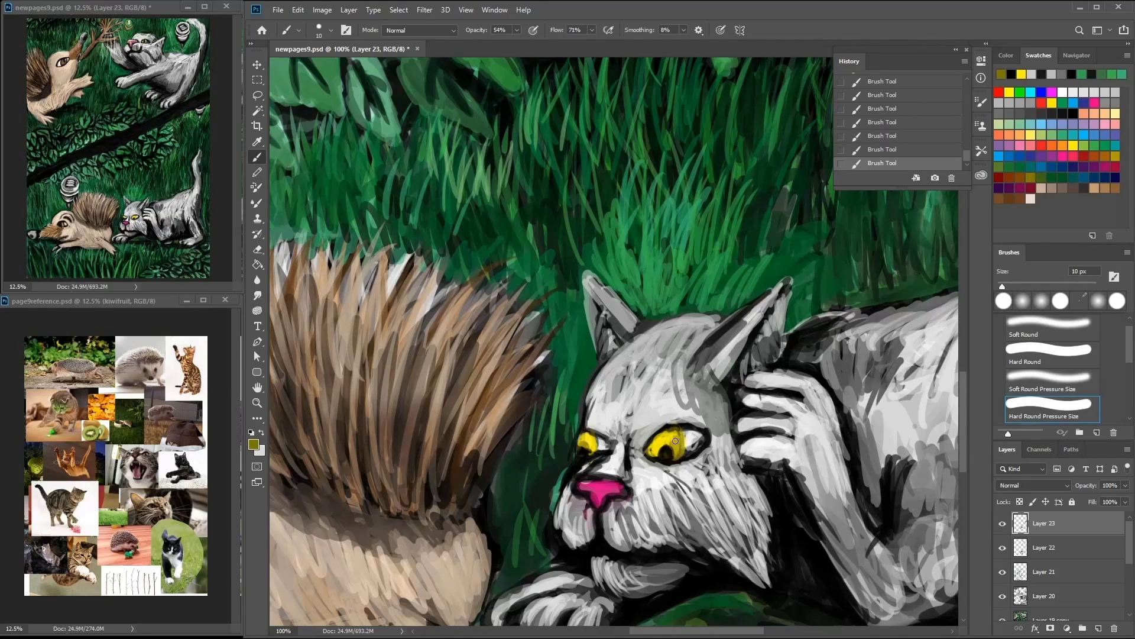
pyautogui.keyDown('alt'); pyautogui.click(585, 451); pyautogui.keyUp('alt')
pyautogui.keyDown('alt'); pyautogui.click(666, 443); pyautogui.keyUp('alt')
pyautogui.keyDown('alt'); pyautogui.click(667, 441); pyautogui.keyUp('alt')
# Step: Darken the lower cat's brow with a 25 px brush and add green strokes between the cat and the hedgehog
pyautogui.keyDown('alt'); pyautogui.click(736, 494); pyautogui.keyUp('alt')
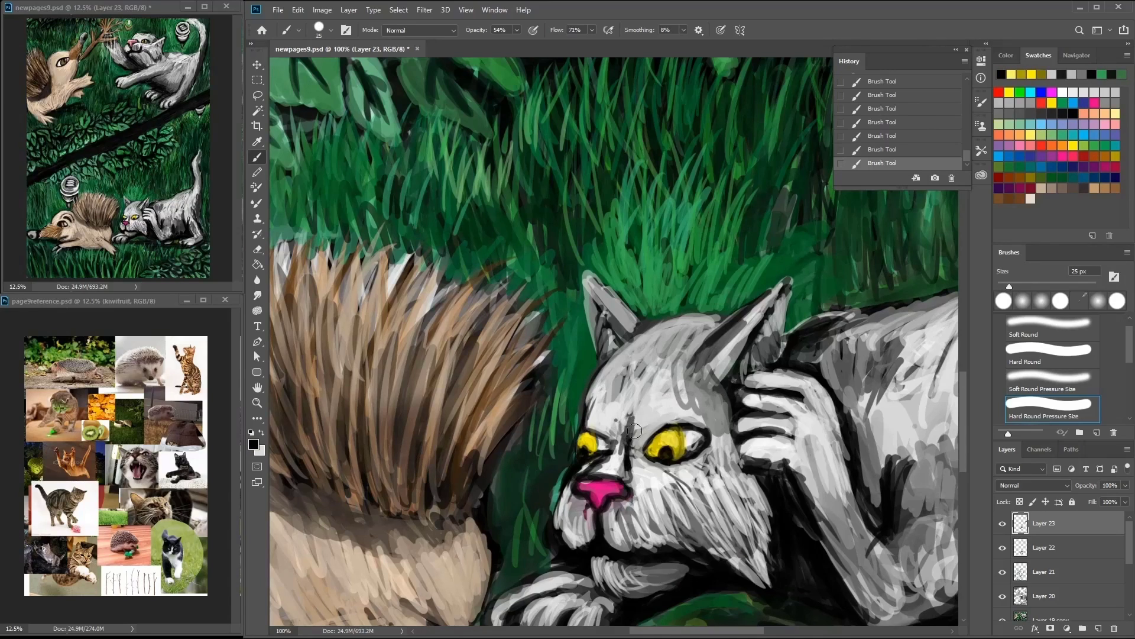
pyautogui.keyDown('alt'); pyautogui.click(586, 431); pyautogui.keyUp('alt')
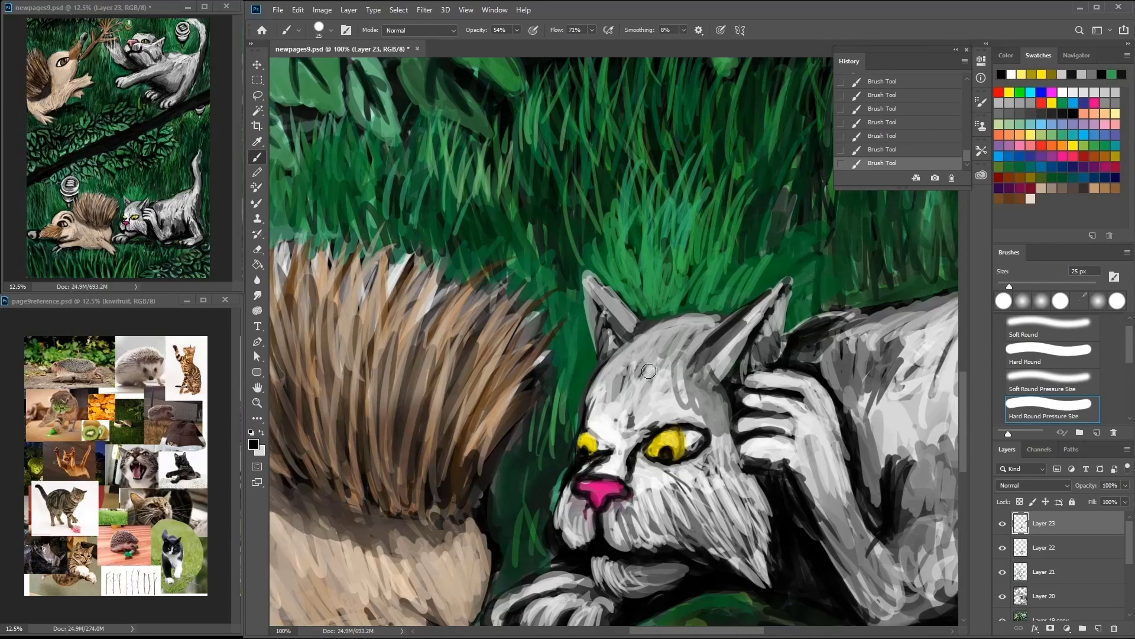
pyautogui.click(1058, 177)
pyautogui.moveTo(486, 541); pyautogui.dragTo(508, 491)
pyautogui.moveTo(542, 488); pyautogui.dragTo(559, 451)
# Step: Retouch the lower cat's smaller eye in black and yellow with a 9 px brush
pyautogui.keyDown('alt'); pyautogui.click(587, 443); pyautogui.keyUp('alt')
pyautogui.keyDown('alt'); pyautogui.click(586, 455); pyautogui.keyUp('alt')
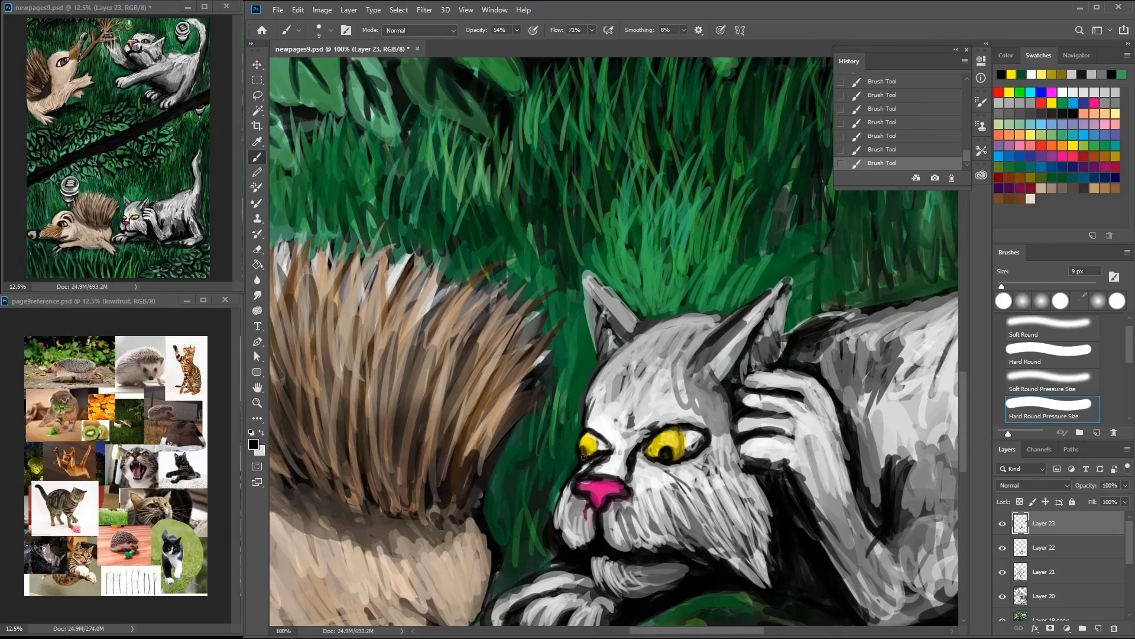
pyautogui.click(1052, 103)
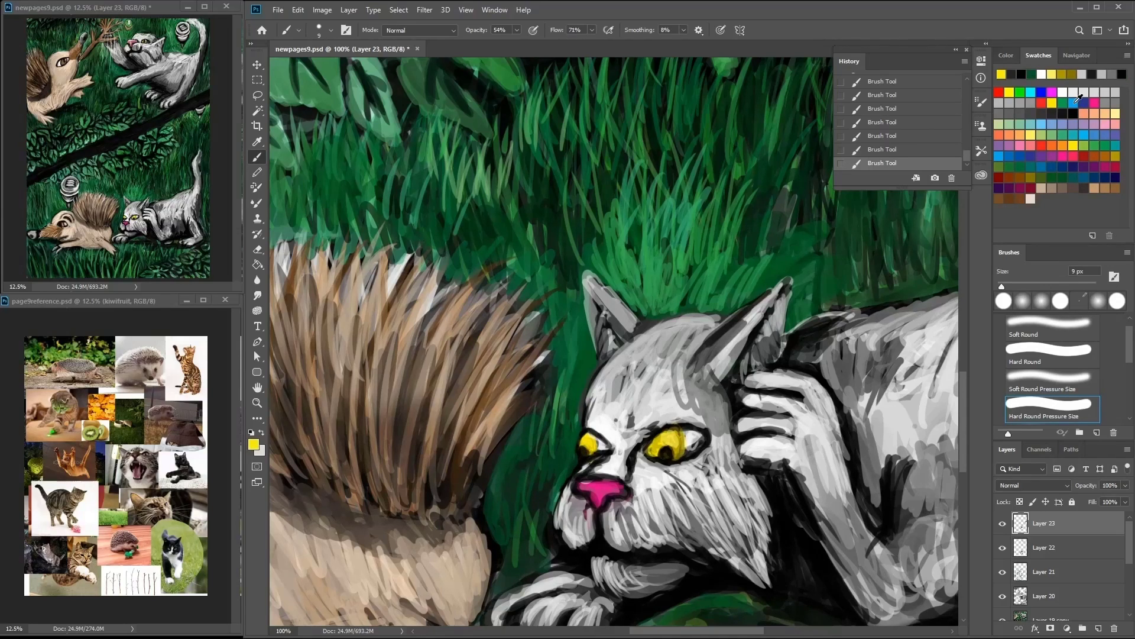
# Step: Layer thin dark and green grass blades over the patch between the lower cat's ears
pyautogui.keyDown('alt'); pyautogui.click(651, 278); pyautogui.keyUp('alt')
pyautogui.moveTo(662, 304)
pyautogui.mouseDown()
pyautogui.moveTo(656, 242)
pyautogui.moveTo(692, 254)
pyautogui.moveTo(655, 317)
pyautogui.mouseUp()
pyautogui.keyDown('alt'); pyautogui.click(684, 265); pyautogui.keyUp('alt')
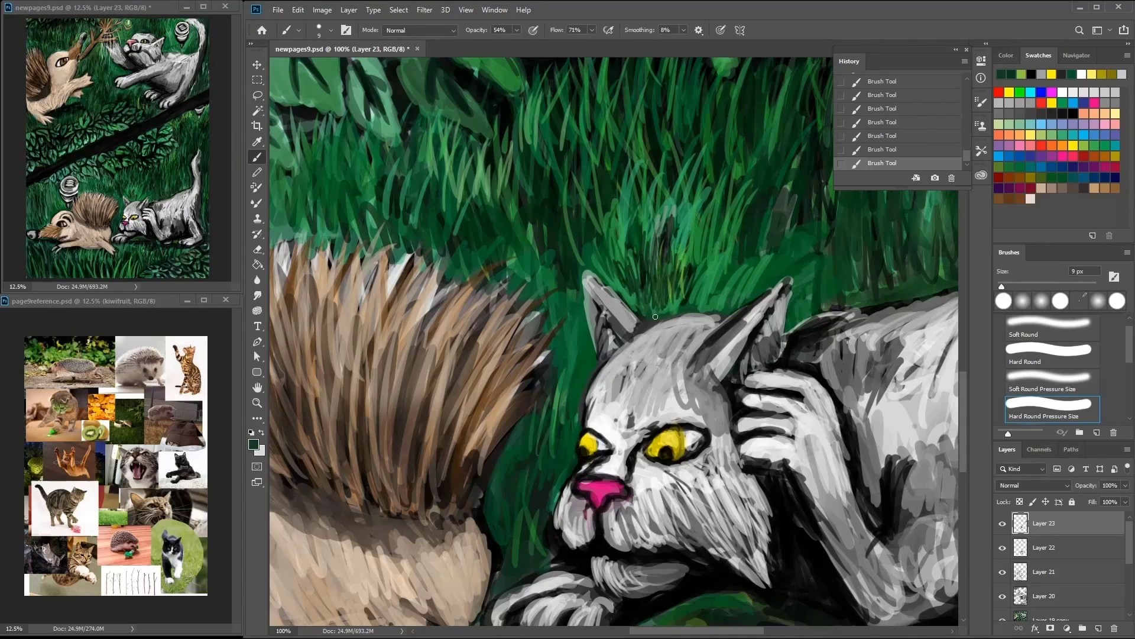
pyautogui.moveTo(763, 305); pyautogui.dragTo(774, 189)
pyautogui.moveTo(681, 317); pyautogui.dragTo(710, 231)
pyautogui.moveTo(727, 305)
pyautogui.mouseDown()
pyautogui.moveTo(718, 253)
pyautogui.moveTo(752, 224)
pyautogui.mouseUp()
pyautogui.keyDown('alt'); pyautogui.click(717, 253); pyautogui.keyUp('alt')
pyautogui.moveTo(766, 293); pyautogui.dragTo(769, 230)
pyautogui.moveTo(668, 299); pyautogui.dragTo(670, 196)
# Step: Touch up the grass with dark strokes from the lower cat's surroundings up to the lamp beside the upper cat
pyautogui.scroll(-5, 670, 196)
pyautogui.keyDown('alt'); pyautogui.click(644, 480); pyautogui.keyUp('alt')
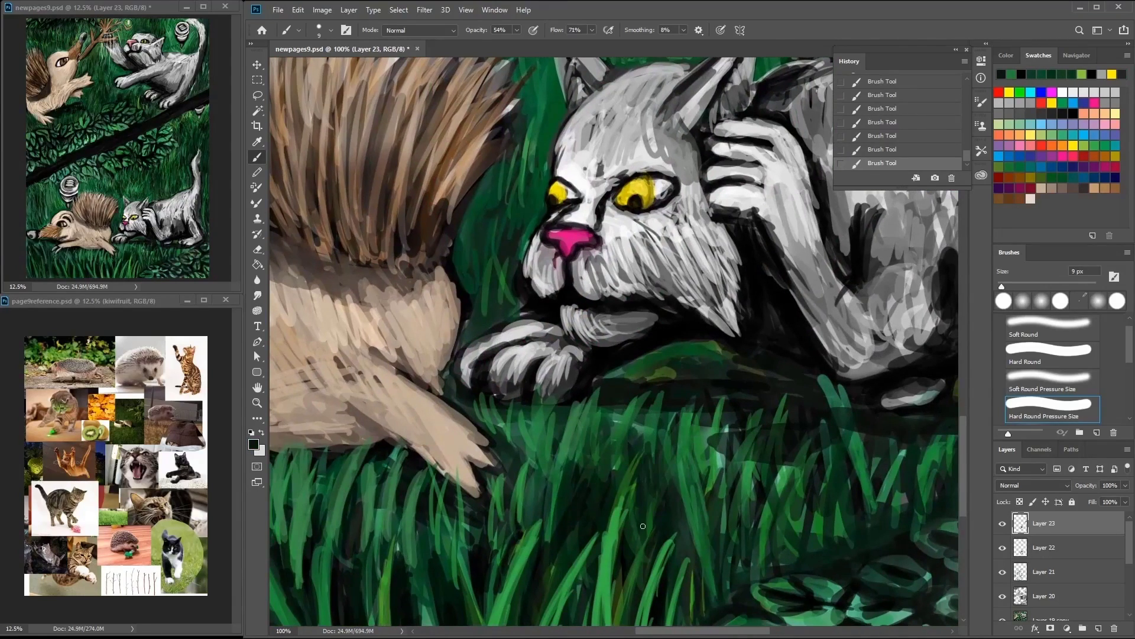
pyautogui.scroll(4, 680, 425)
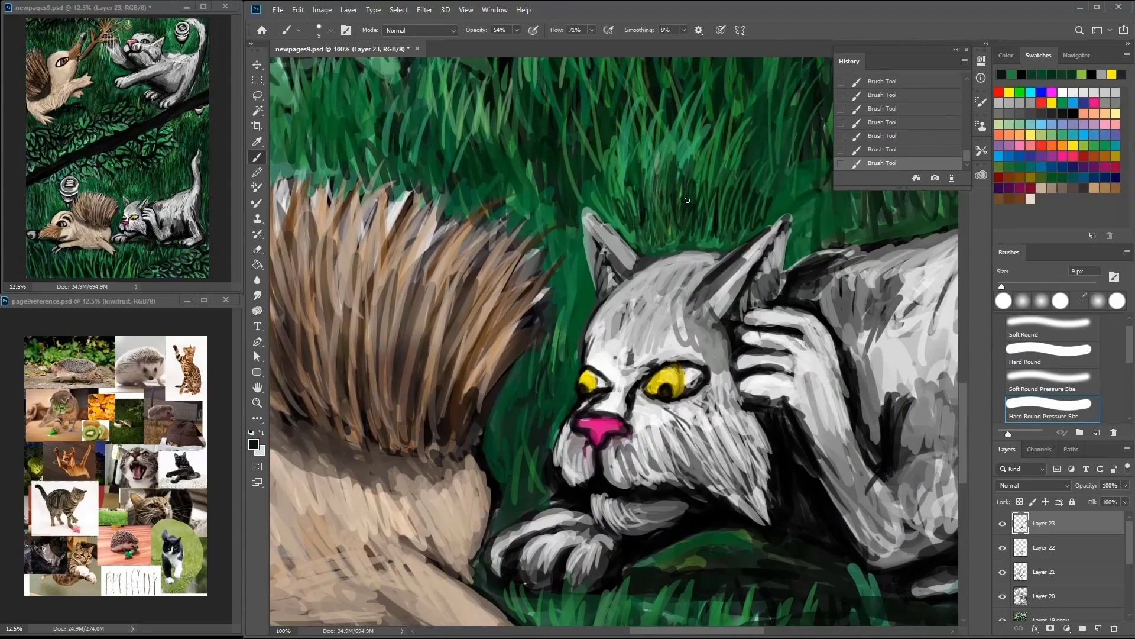
pyautogui.scroll(10, 687, 200)
pyautogui.hscroll(4, 688, 200)
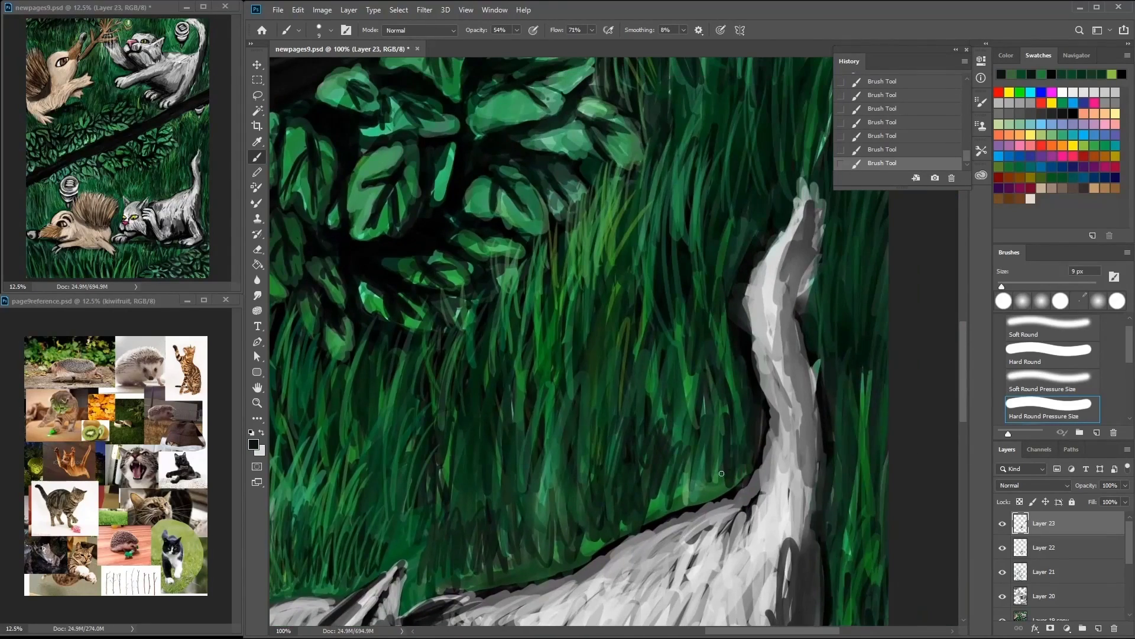
pyautogui.scroll(5, 710, 248)
pyautogui.hscroll(3, 710, 249)
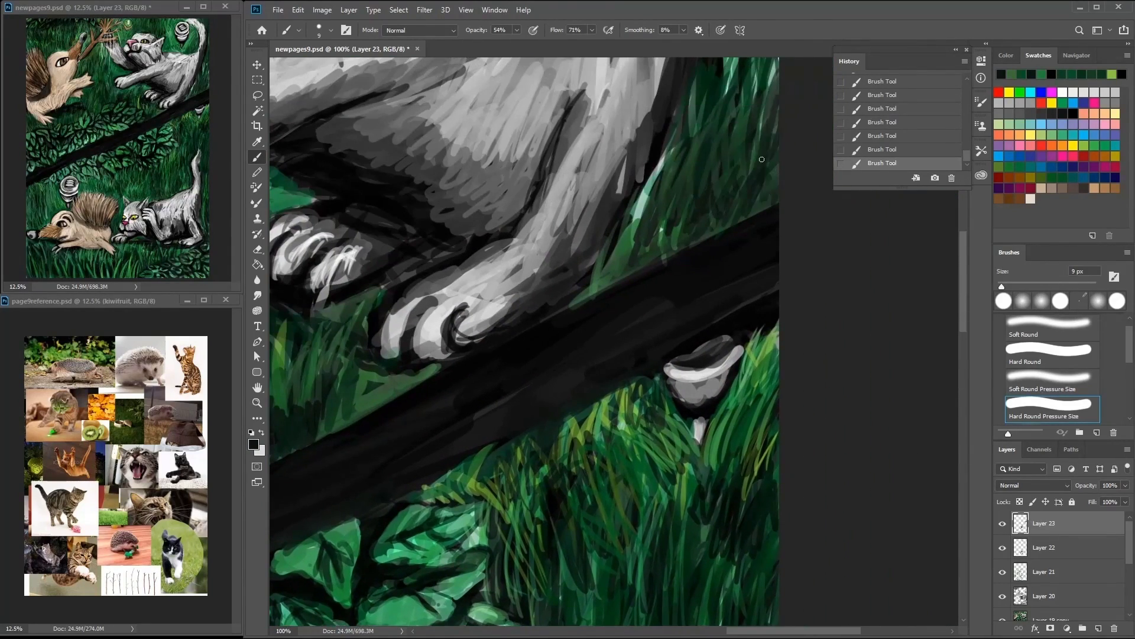
pyautogui.scroll(4, 690, 190)
pyautogui.hscroll(1, 691, 190)
pyautogui.scroll(8, 691, 190)
pyautogui.hscroll(-2, 615, 202)
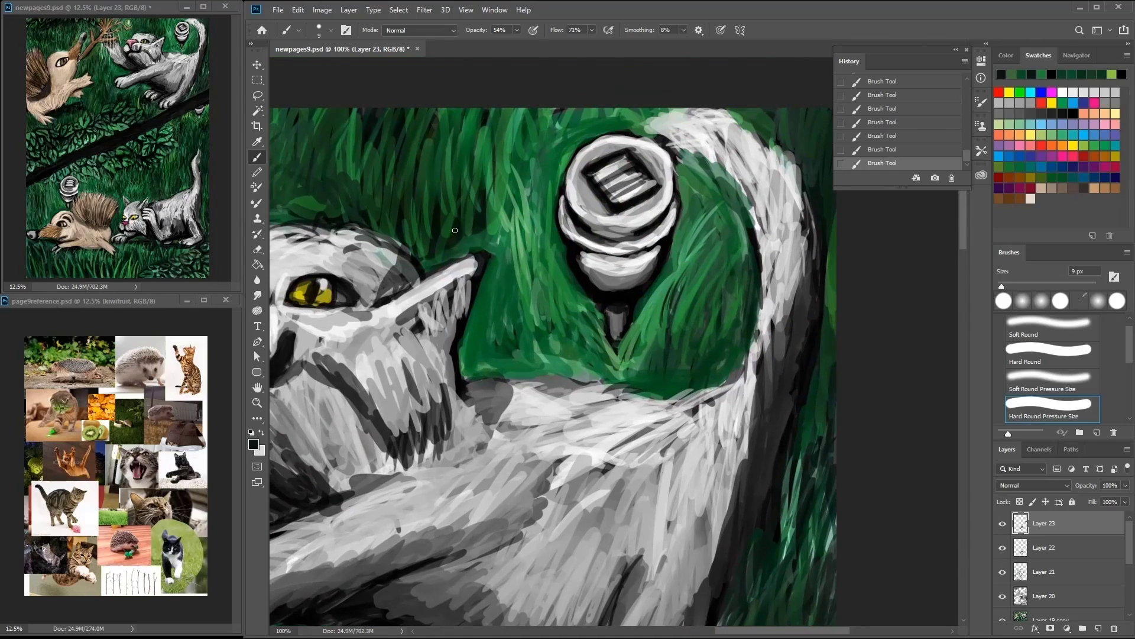
pyautogui.hscroll(-4, 450, 195)
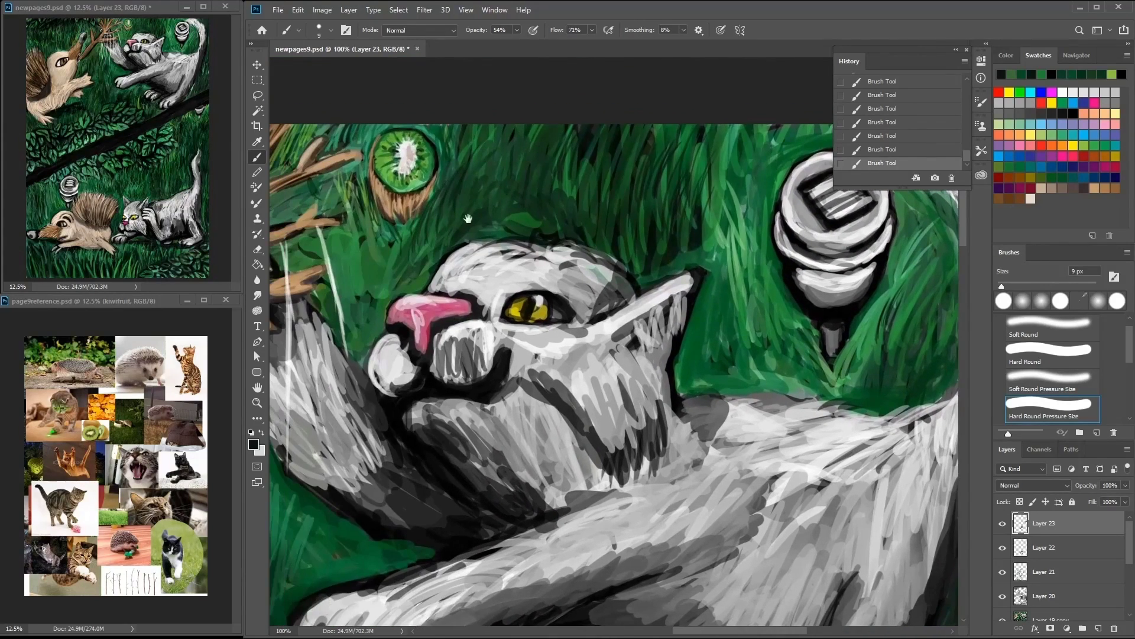
pyautogui.hscroll(-2, 396, 237)
# Step: Paint green and black grass blades above the upper hedgehog's head and up to the overhanging leaves
pyautogui.click(1099, 142)
pyautogui.hscroll(-8, 388, 158)
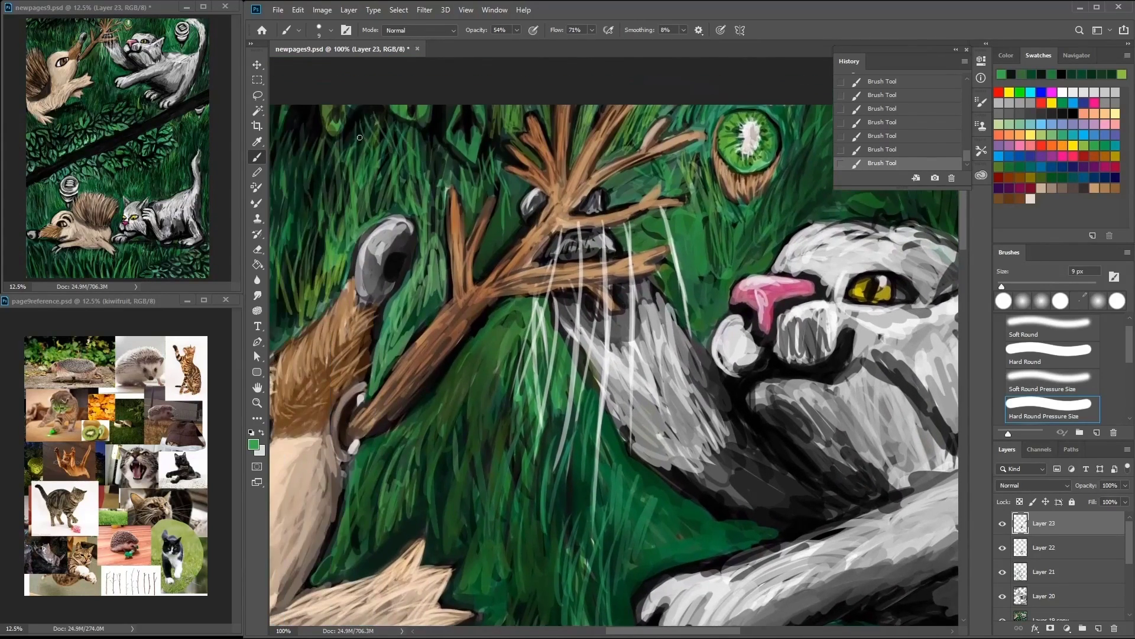
pyautogui.hscroll(-6, 387, 158)
pyautogui.scroll(-3, 387, 159)
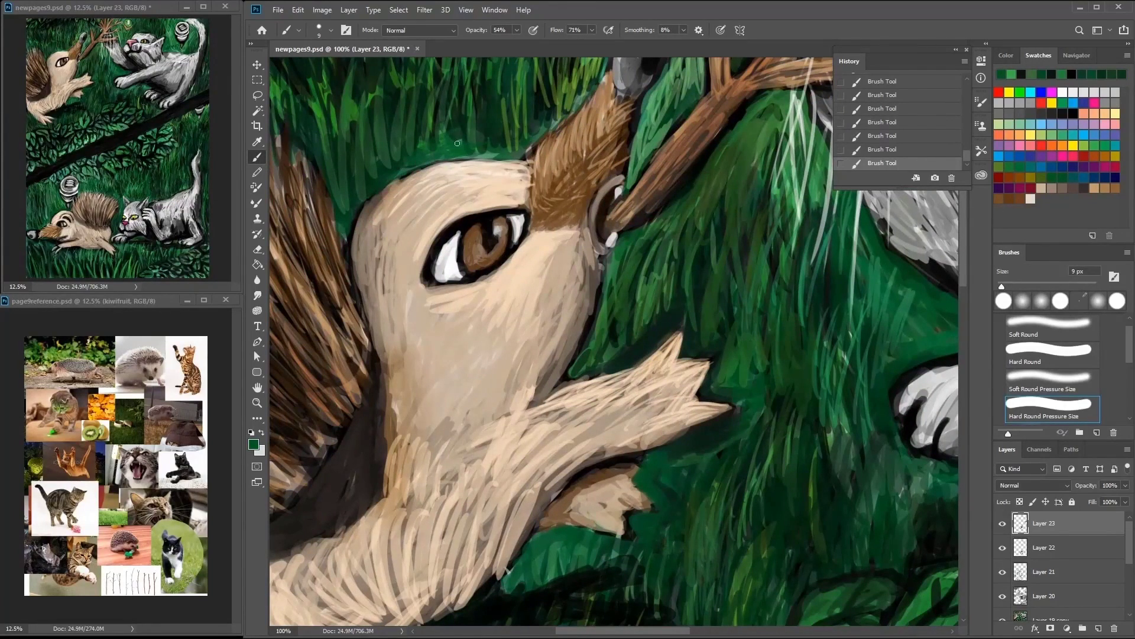
pyautogui.moveTo(484, 155)
pyautogui.mouseDown()
pyautogui.moveTo(536, 140)
pyautogui.moveTo(555, 90)
pyautogui.mouseUp()
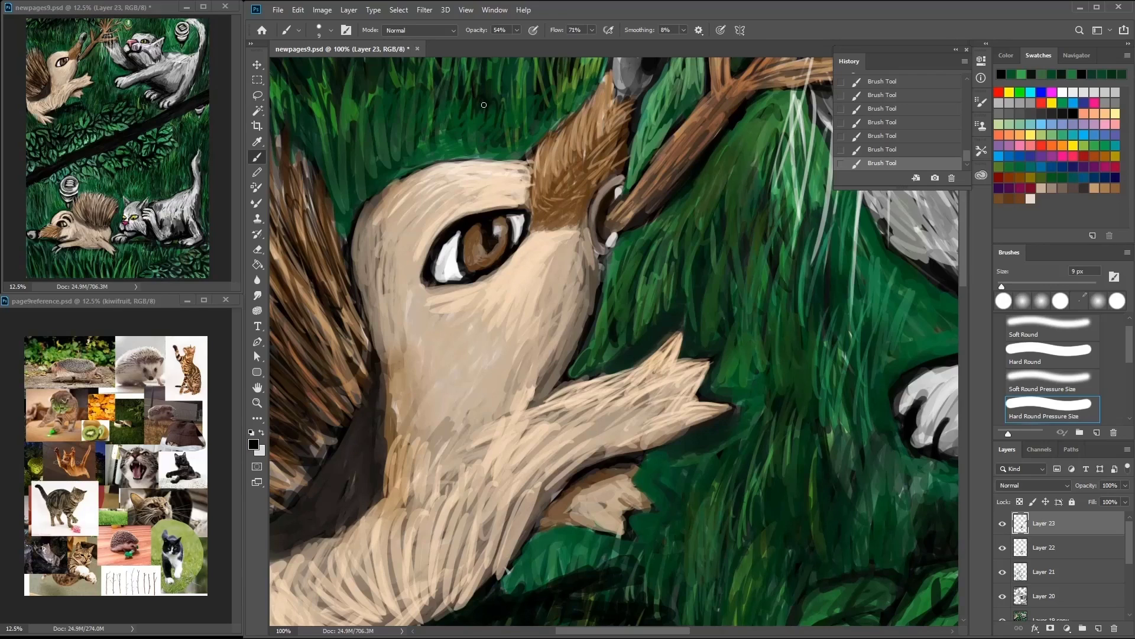
pyautogui.keyDown('alt'); pyautogui.click(439, 94); pyautogui.keyUp('alt')
pyautogui.moveTo(439, 94); pyautogui.dragTo(408, 155)
pyautogui.scroll(3, 518, 177)
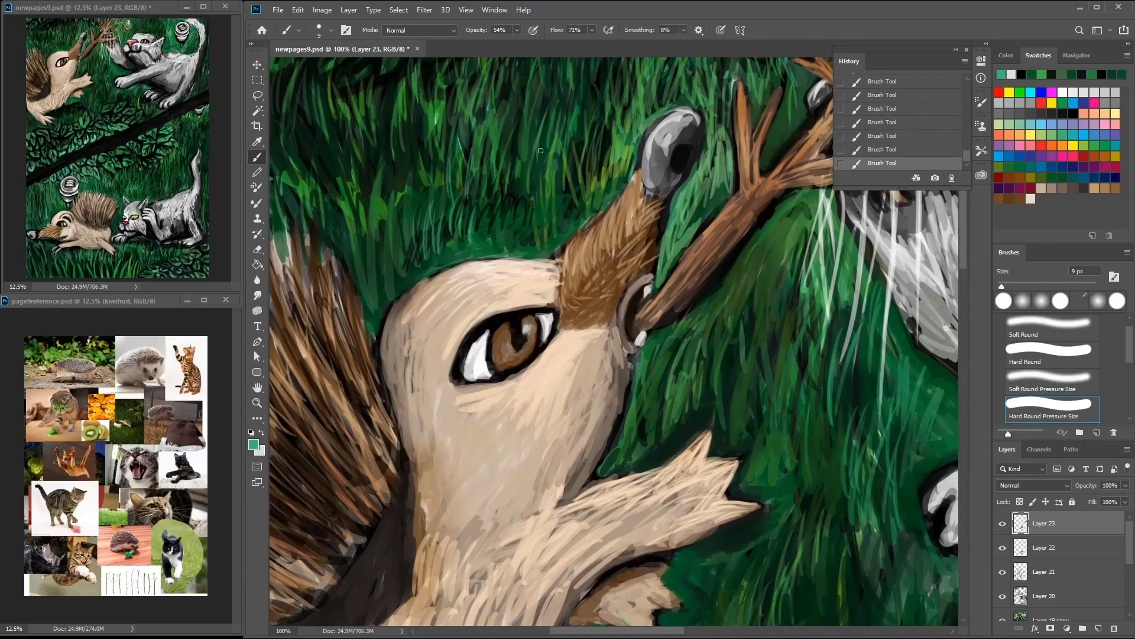
pyautogui.moveTo(573, 206); pyautogui.dragTo(560, 145)
pyautogui.scroll(5, 561, 177)
pyautogui.hscroll(-2, 556, 195)
pyautogui.keyDown('alt'); pyautogui.click(547, 216); pyautogui.keyUp('alt')
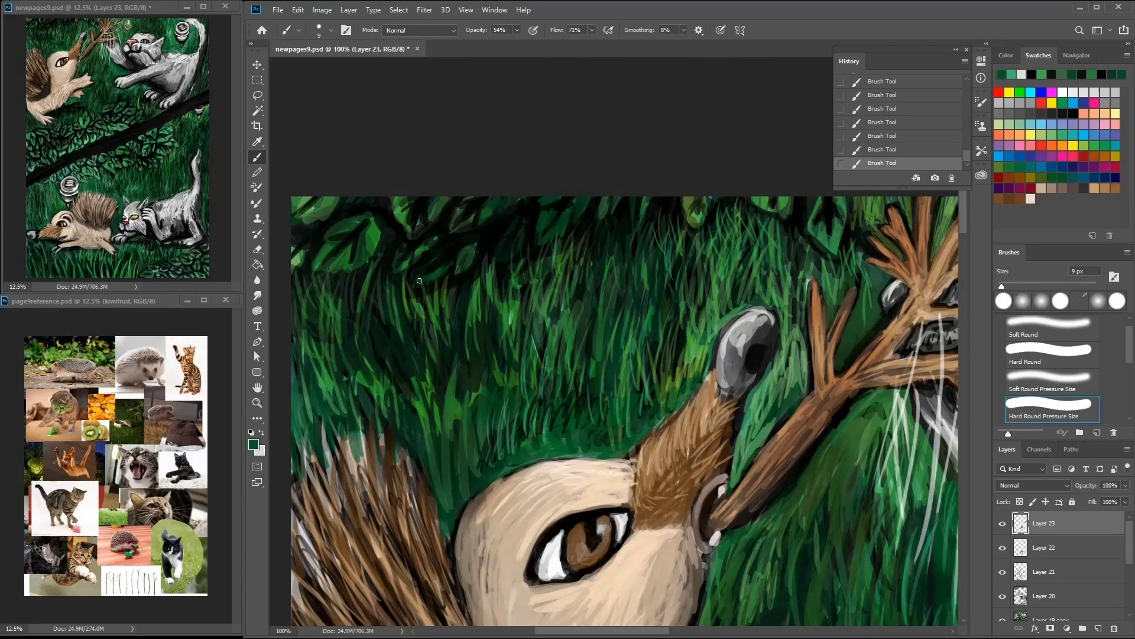
# Step: Add black bark lines and sampled tan highlights to the forked branch in front of the upper hedgehog
pyautogui.scroll(-2, 420, 280)
pyautogui.hscroll(10, 419, 281)
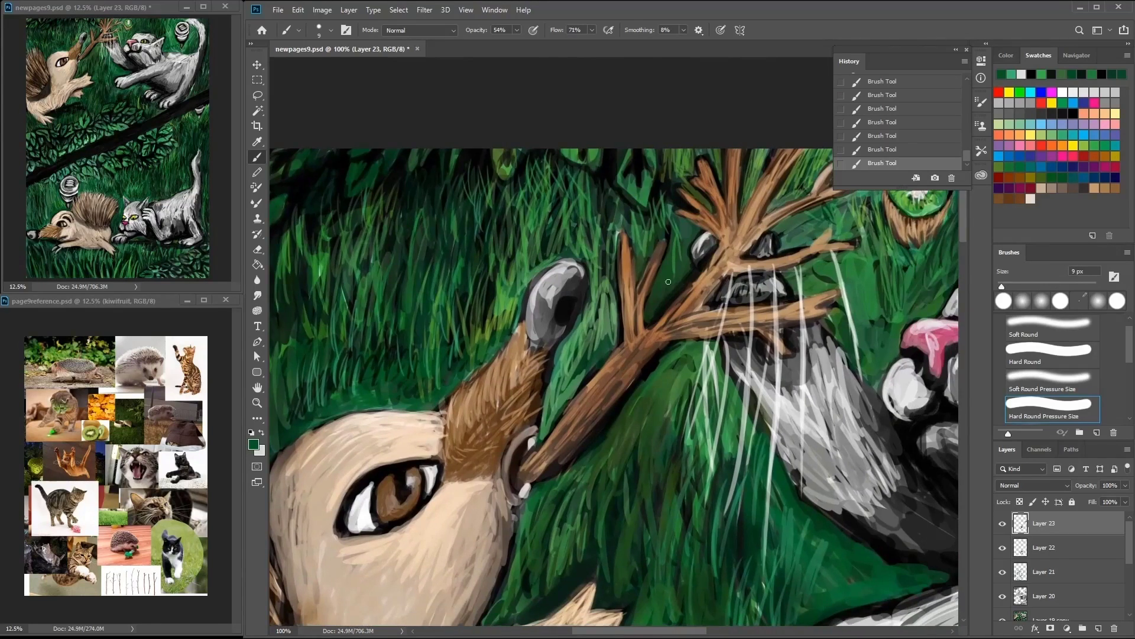
pyautogui.press('d')
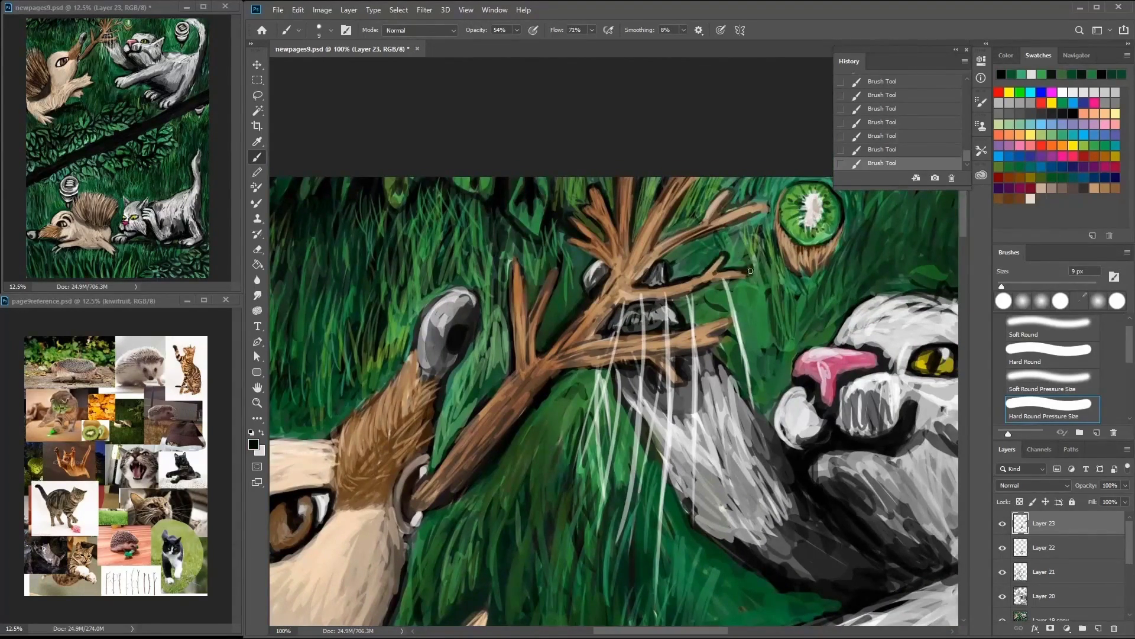
pyautogui.moveTo(517, 267); pyautogui.dragTo(541, 389)
pyautogui.keyDown('alt'); pyautogui.click(574, 327); pyautogui.keyUp('alt')
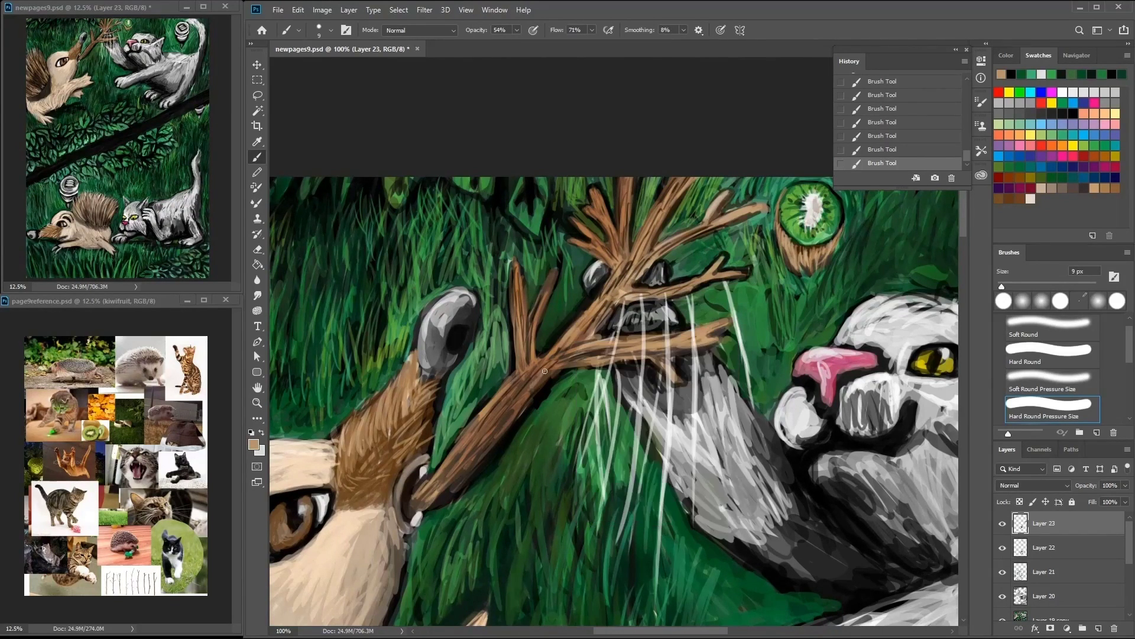
pyautogui.moveTo(499, 420); pyautogui.dragTo(458, 456)
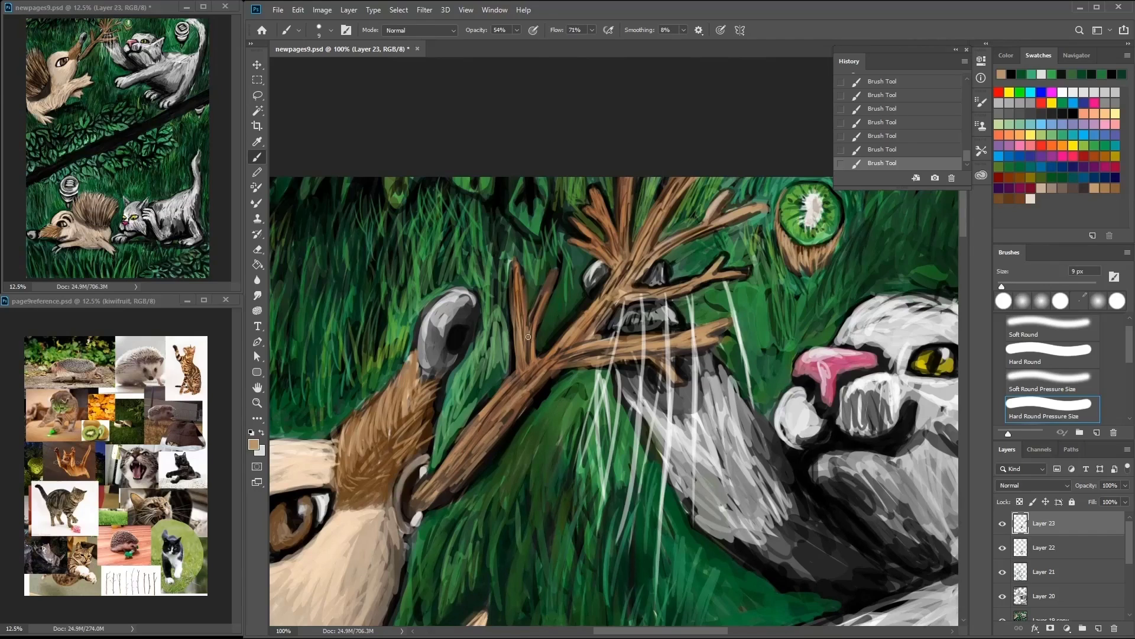
pyautogui.moveTo(617, 251); pyautogui.dragTo(626, 186)
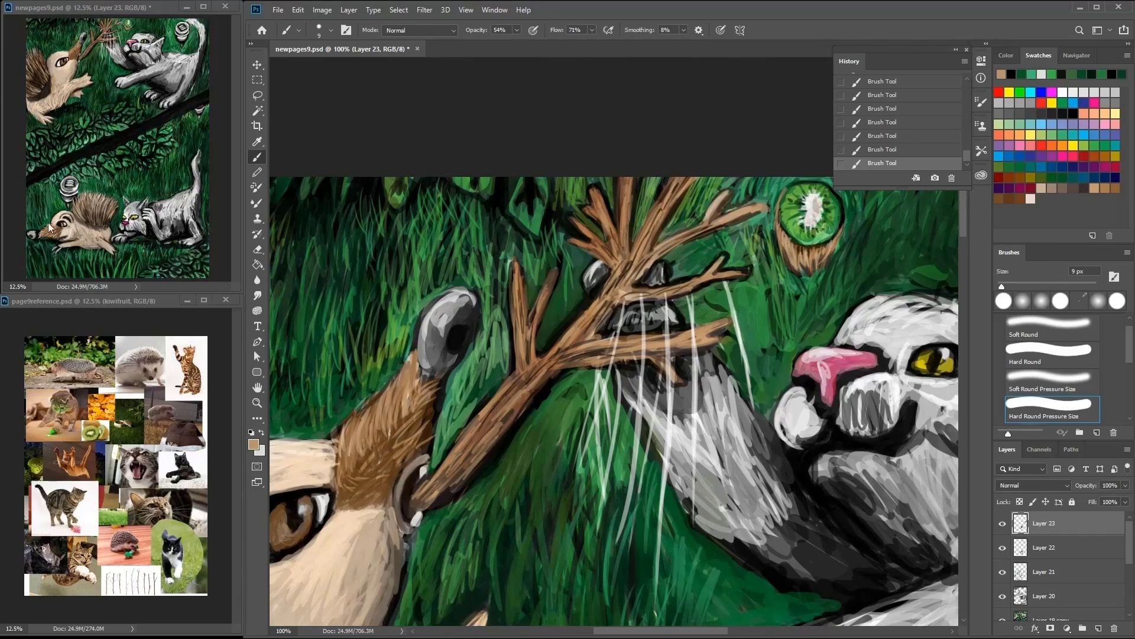
# Step: Retouch the grass and fur around the upper cat's raised paw and the white motion lines with sampled colors
pyautogui.keyDown('alt'); pyautogui.click(768, 278); pyautogui.keyUp('alt')
pyautogui.moveTo(768, 277); pyautogui.dragTo(777, 326)
pyautogui.moveTo(942, 281)
pyautogui.mouseDown()
pyautogui.moveTo(844, 335)
pyautogui.moveTo(798, 320)
pyautogui.moveTo(697, 319)
pyautogui.mouseUp()
pyautogui.moveTo(735, 195)
pyautogui.mouseDown()
pyautogui.moveTo(644, 205)
pyautogui.moveTo(718, 266)
pyautogui.moveTo(745, 319)
pyautogui.moveTo(739, 367)
pyautogui.moveTo(746, 296)
pyautogui.moveTo(735, 348)
pyautogui.moveTo(707, 355)
pyautogui.mouseUp()
pyautogui.keyDown('alt'); pyautogui.click(718, 266); pyautogui.keyUp('alt')
pyautogui.keyDown('alt'); pyautogui.click(680, 320); pyautogui.keyUp('alt')
pyautogui.moveTo(680, 319)
pyautogui.mouseDown()
pyautogui.moveTo(662, 307)
pyautogui.moveTo(709, 384)
pyautogui.mouseUp()
pyautogui.keyDown('alt'); pyautogui.click(662, 295); pyautogui.keyUp('alt')
pyautogui.moveTo(662, 296)
pyautogui.mouseDown()
pyautogui.moveTo(713, 408)
pyautogui.moveTo(719, 497)
pyautogui.moveTo(698, 556)
pyautogui.mouseUp()
pyautogui.keyDown('alt'); pyautogui.click(698, 556); pyautogui.keyUp('alt')
pyautogui.moveTo(698, 556); pyautogui.dragTo(796, 381)
pyautogui.press('x')
pyautogui.moveTo(841, 330); pyautogui.dragTo(803, 272)
# Step: Paint broad teal grass blades above the upper hedgehog's snout with a 44 px brush
pyautogui.keyDown('alt'); pyautogui.click(657, 249); pyautogui.keyUp('alt')
pyautogui.moveTo(656, 248)
pyautogui.mouseDown()
pyautogui.moveTo(632, 319)
pyautogui.moveTo(697, 307)
pyautogui.mouseUp()
pyautogui.moveTo(698, 308); pyautogui.dragTo(668, 249)
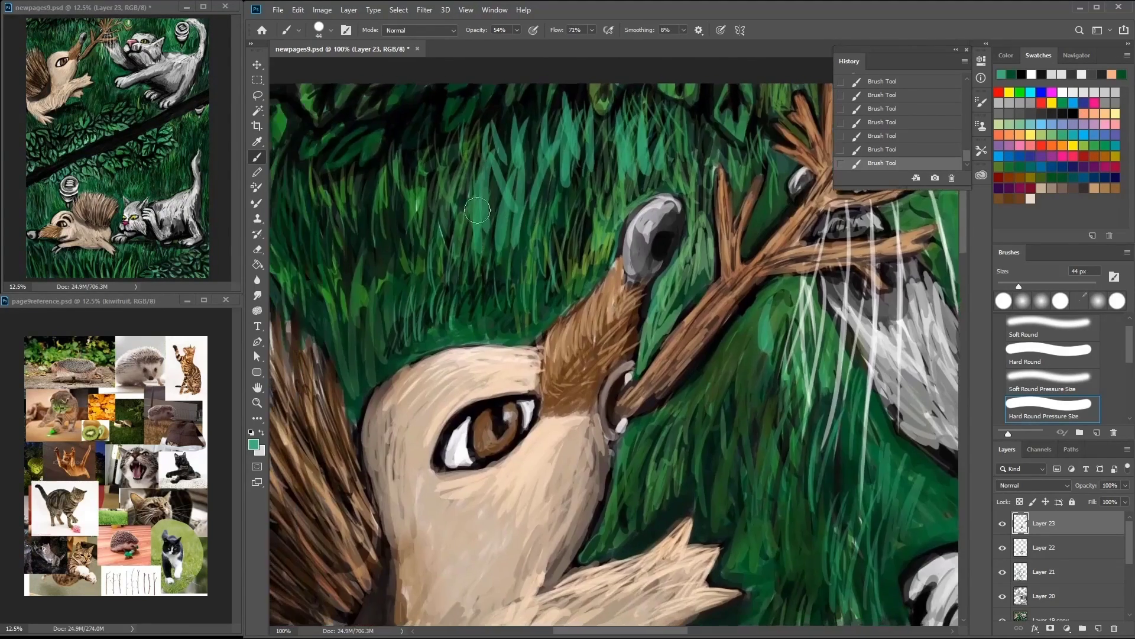
# Step: Add thin dark grass strokes above the upper hedgehog's quills with a 9 px brush
pyautogui.rightClick(444, 169)
pyautogui.press('Escape')
pyautogui.moveTo(367, 142)
pyautogui.mouseDown()
pyautogui.moveTo(406, 171)
pyautogui.moveTo(490, 173)
pyautogui.mouseUp()
pyautogui.keyDown('alt'); pyautogui.click(563, 146); pyautogui.keyUp('alt')
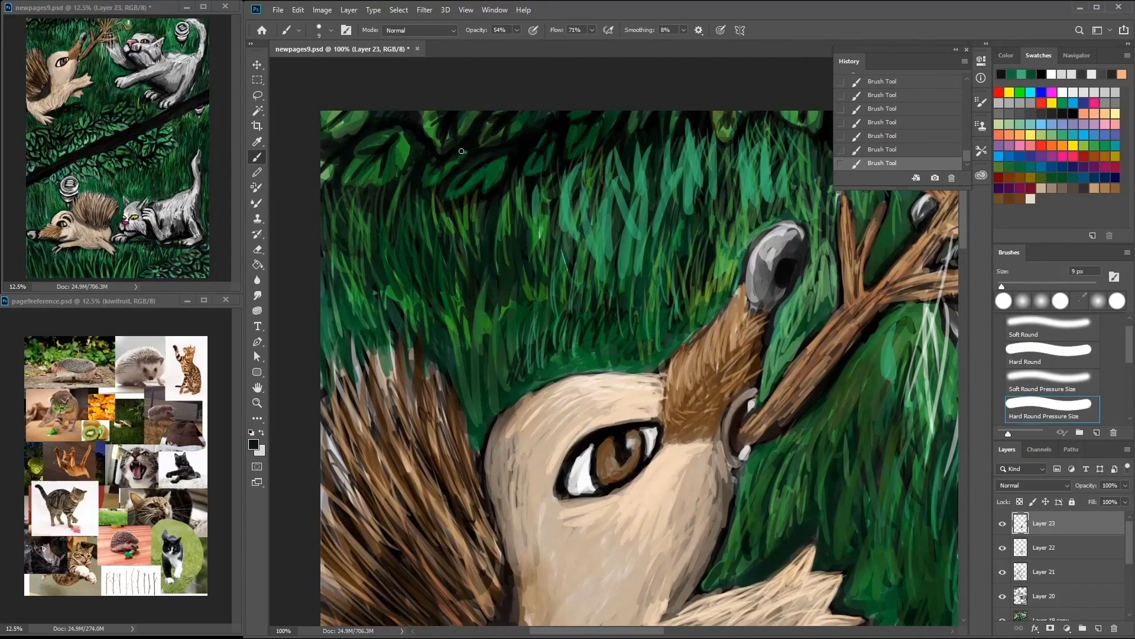
pyautogui.moveTo(364, 138); pyautogui.dragTo(412, 73)
pyautogui.moveTo(435, 249)
pyautogui.mouseDown()
pyautogui.moveTo(426, 302)
pyautogui.moveTo(396, 302)
pyautogui.mouseUp()
pyautogui.moveTo(398, 261); pyautogui.dragTo(373, 316)
pyautogui.moveTo(408, 237); pyautogui.dragTo(381, 278)
pyautogui.moveTo(455, 230); pyautogui.dragTo(454, 270)
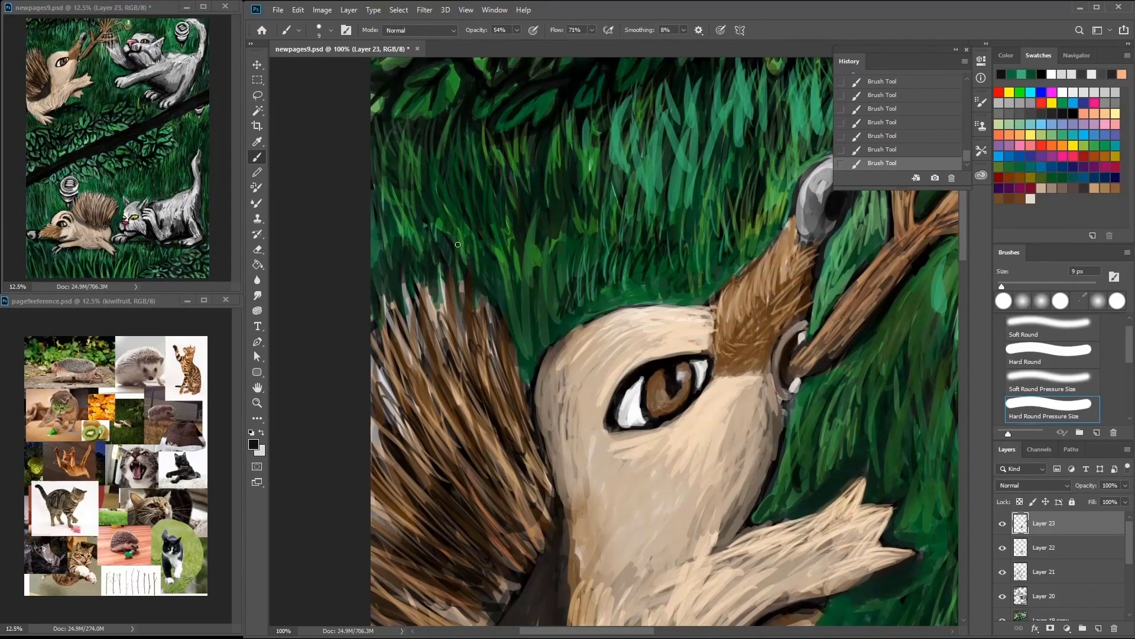
# Step: Paint grass strokes between the upper hedgehog's quills and head, enlarging the brush from 9 px to 25 px
pyautogui.moveTo(533, 269); pyautogui.dragTo(508, 379)
pyautogui.moveTo(545, 292); pyautogui.dragTo(529, 364)
pyautogui.press(']')
pyautogui.press(']')
pyautogui.press(']')
pyautogui.press(']')
pyautogui.moveTo(547, 256)
pyautogui.mouseDown()
pyautogui.moveTo(520, 314)
pyautogui.moveTo(538, 313)
pyautogui.moveTo(530, 329)
pyautogui.mouseUp()
pyautogui.keyDown('alt'); pyautogui.click(536, 278); pyautogui.keyUp('alt')
pyautogui.keyDown('alt'); pyautogui.click(464, 185); pyautogui.keyUp('alt')
# Step: Darken the grass beneath the upper hedgehog's belly and foot with a 25 px brush and sampled colors
pyautogui.moveTo(465, 185); pyautogui.dragTo(537, 112)
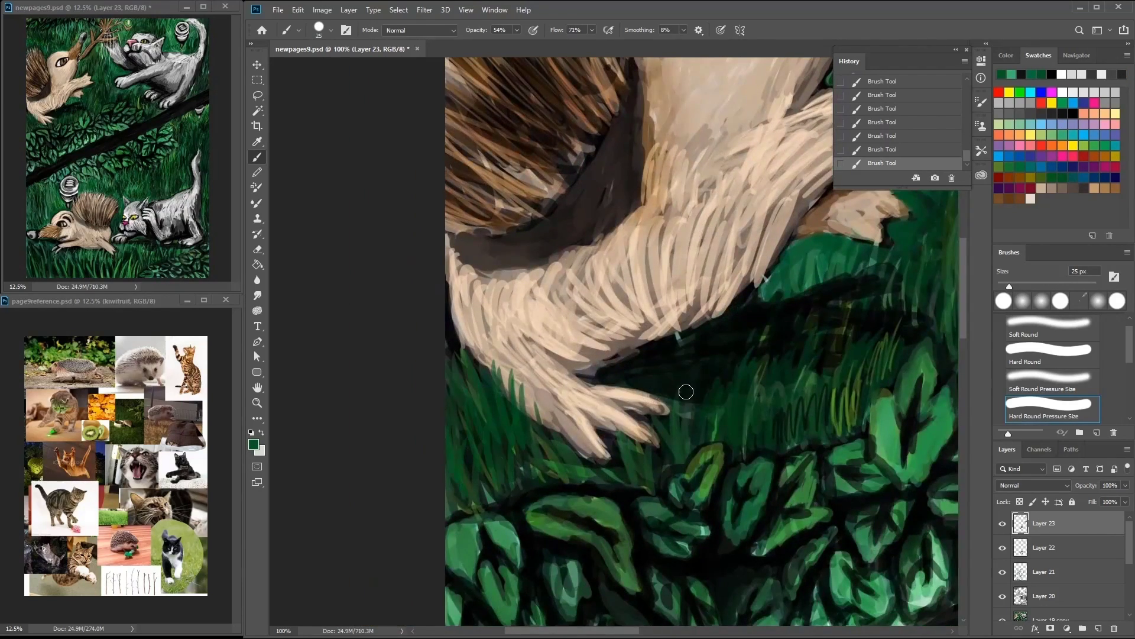
pyautogui.moveTo(677, 350); pyautogui.dragTo(619, 400)
pyautogui.moveTo(887, 217); pyautogui.dragTo(640, 264)
pyautogui.keyDown('alt'); pyautogui.click(722, 470); pyautogui.keyUp('alt')
pyautogui.moveTo(722, 471); pyautogui.dragTo(774, 440)
pyautogui.moveTo(872, 423)
pyautogui.mouseDown()
pyautogui.moveTo(923, 390)
pyautogui.moveTo(792, 367)
pyautogui.mouseUp()
# Step: Paint a black shadow in the grass beneath the upper cat, just above the leaves, with a 25 px brush
pyautogui.moveTo(774, 449)
pyautogui.mouseDown()
pyautogui.moveTo(813, 429)
pyautogui.moveTo(574, 479)
pyautogui.mouseUp()
pyautogui.moveTo(698, 352)
pyautogui.mouseDown()
pyautogui.moveTo(555, 336)
pyautogui.moveTo(467, 373)
pyautogui.mouseUp()
pyautogui.moveTo(710, 329); pyautogui.dragTo(579, 346)
pyautogui.scroll(1, 623, 393)
pyautogui.moveTo(556, 428); pyautogui.dragTo(481, 456)
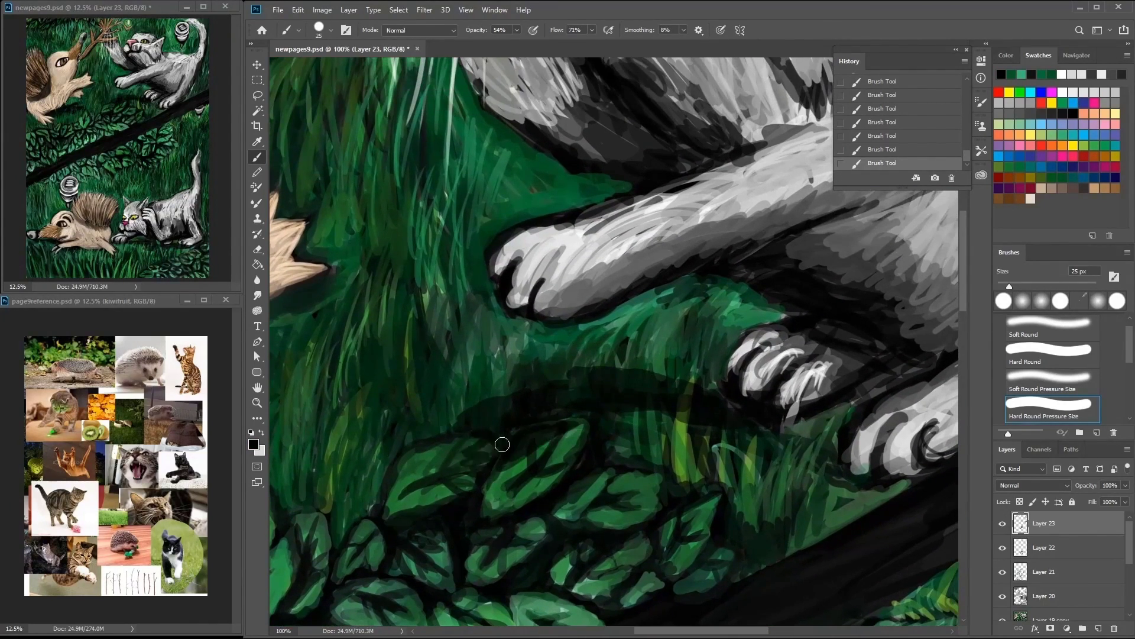
pyautogui.moveTo(586, 378); pyautogui.dragTo(558, 396)
# Step: Deepen the shading on the upper cat's throat and raised foreleg and in the grass below its paw
pyautogui.hotkey('ctrl', '-')
pyautogui.hotkey('ctrl', '-')
pyautogui.moveTo(733, 414); pyautogui.dragTo(587, 335)
pyautogui.moveTo(577, 284); pyautogui.dragTo(527, 250)
pyautogui.moveTo(640, 350)
pyautogui.mouseDown()
pyautogui.moveTo(600, 330)
pyautogui.moveTo(648, 344)
pyautogui.mouseUp()
pyautogui.moveTo(583, 284); pyautogui.dragTo(526, 255)
pyautogui.moveTo(482, 384); pyautogui.dragTo(490, 338)
pyautogui.click(1075, 180)
pyautogui.moveTo(565, 253); pyautogui.dragTo(446, 294)
# Step: Refine the fur around the upper cat's eye and brow with sampled grays and a dark swatch
pyautogui.keyDown('alt'); pyautogui.click(571, 185); pyautogui.keyUp('alt')
pyautogui.moveTo(571, 213)
pyautogui.mouseDown()
pyautogui.moveTo(565, 240)
pyautogui.moveTo(582, 245)
pyautogui.moveTo(609, 174)
pyautogui.moveTo(577, 192)
pyautogui.moveTo(609, 168)
pyautogui.mouseUp()
pyautogui.click(1073, 113)
pyautogui.keyDown('alt'); pyautogui.click(588, 189); pyautogui.keyUp('alt')
pyautogui.keyDown('alt'); pyautogui.click(581, 166); pyautogui.keyUp('alt')
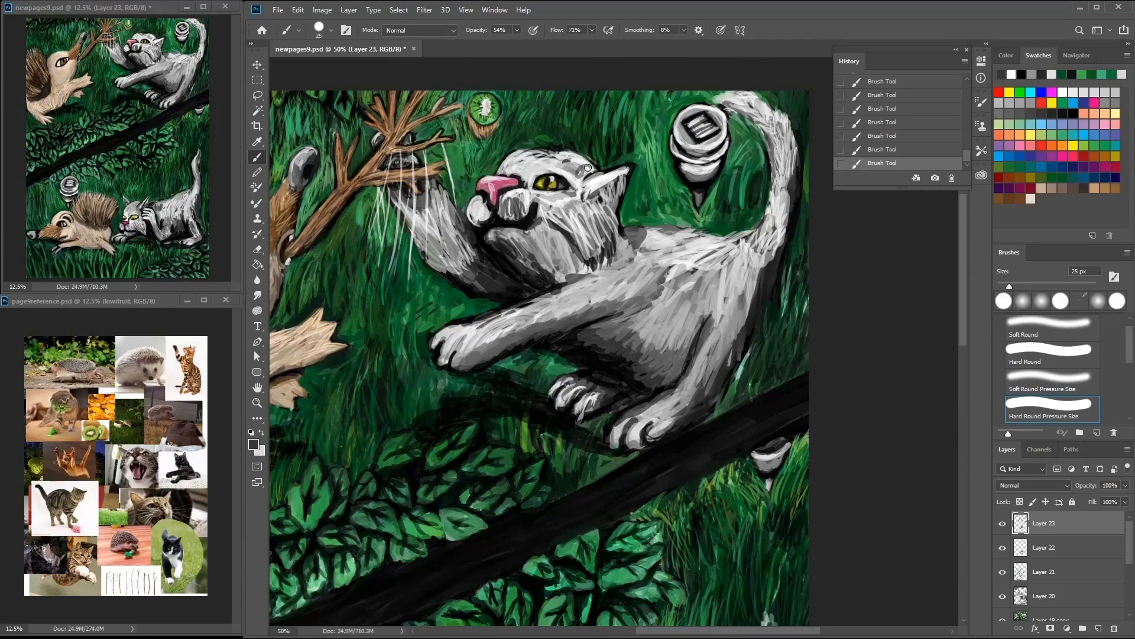
# Step: Add white and sampled gray strokes to the upper cat's far ear and forehead
pyautogui.click(1081, 93)
pyautogui.moveTo(539, 147)
pyautogui.mouseDown()
pyautogui.moveTo(545, 126)
pyautogui.moveTo(511, 159)
pyautogui.mouseUp()
pyautogui.keyDown('alt'); pyautogui.click(538, 147); pyautogui.keyUp('alt')
pyautogui.keyDown('alt'); pyautogui.click(549, 137); pyautogui.keyUp('alt')
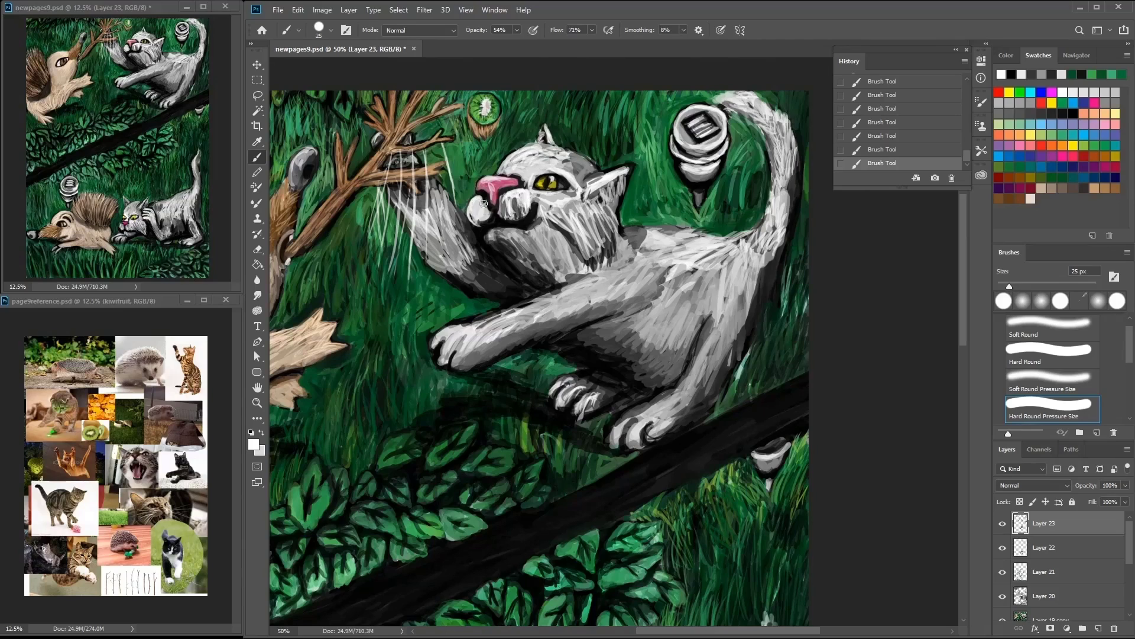
pyautogui.keyDown('alt'); pyautogui.click(572, 170); pyautogui.keyUp('alt')
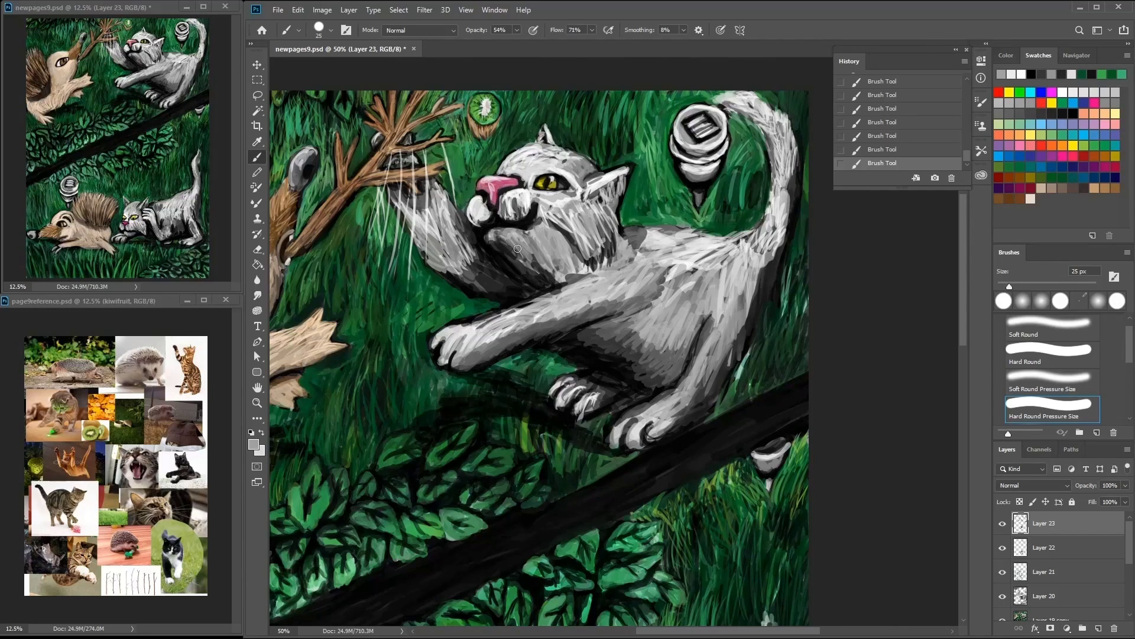
# Step: Paint light and mid-gray fur strokes over the upper cat's back, flank, tail base and hind leg
pyautogui.moveTo(639, 238)
pyautogui.mouseDown()
pyautogui.moveTo(640, 207)
pyautogui.moveTo(686, 232)
pyautogui.mouseUp()
pyautogui.moveTo(595, 288); pyautogui.dragTo(551, 300)
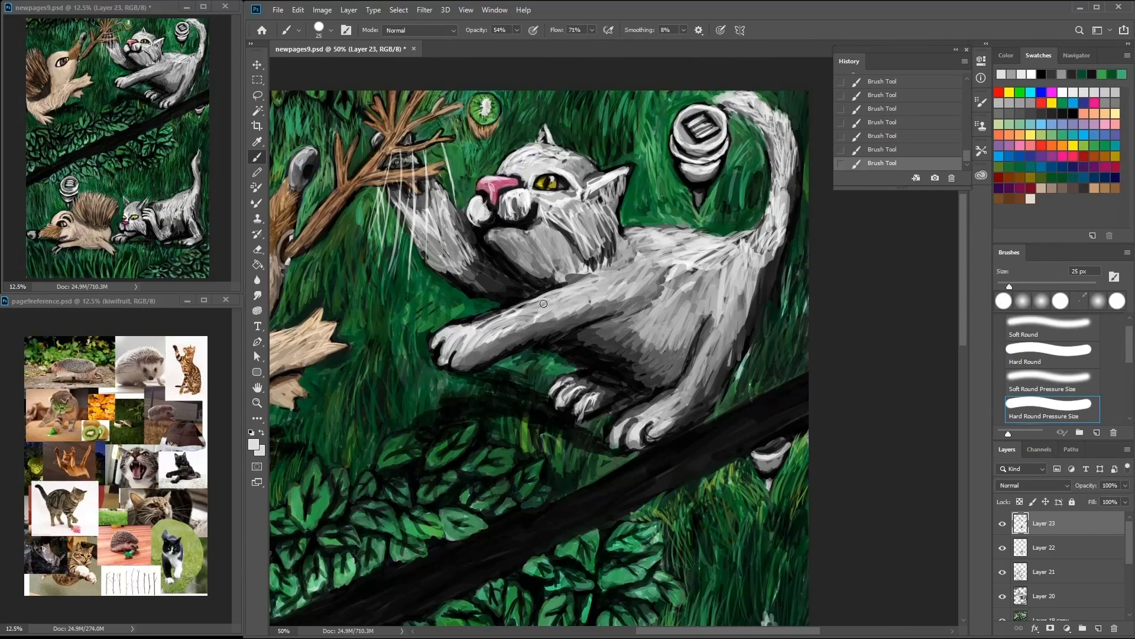
pyautogui.moveTo(634, 304)
pyautogui.mouseDown()
pyautogui.moveTo(680, 349)
pyautogui.moveTo(782, 216)
pyautogui.mouseUp()
pyautogui.keyDown('alt'); pyautogui.click(781, 222); pyautogui.keyUp('alt')
pyautogui.keyDown('alt'); pyautogui.click(786, 213); pyautogui.keyUp('alt')
pyautogui.moveTo(772, 275)
pyautogui.mouseDown()
pyautogui.moveTo(801, 159)
pyautogui.moveTo(724, 370)
pyautogui.mouseUp()
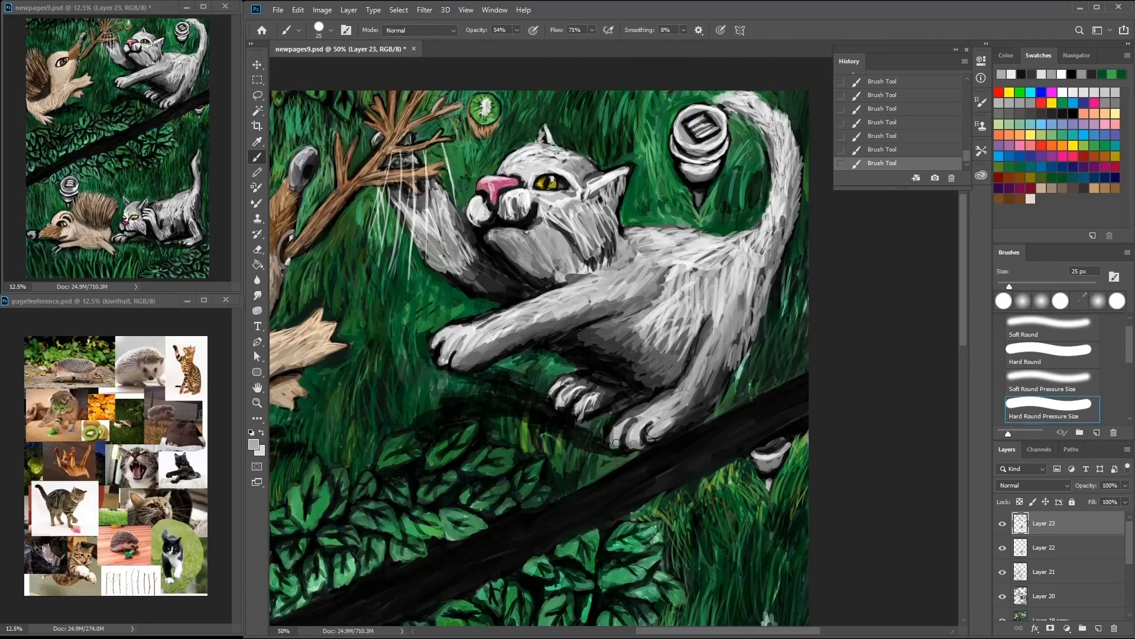
# Step: Strengthen the black outline around the lower cat's eyes with a 10 px brush
pyautogui.scroll(-10, 616, 226)
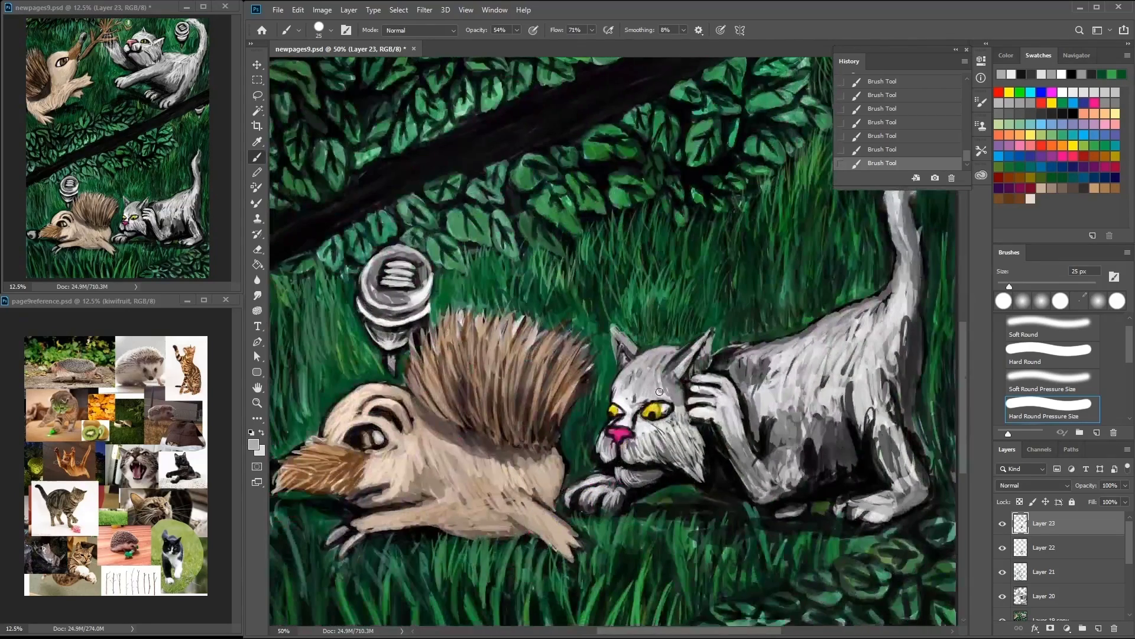
pyautogui.press('[')
pyautogui.press('d')
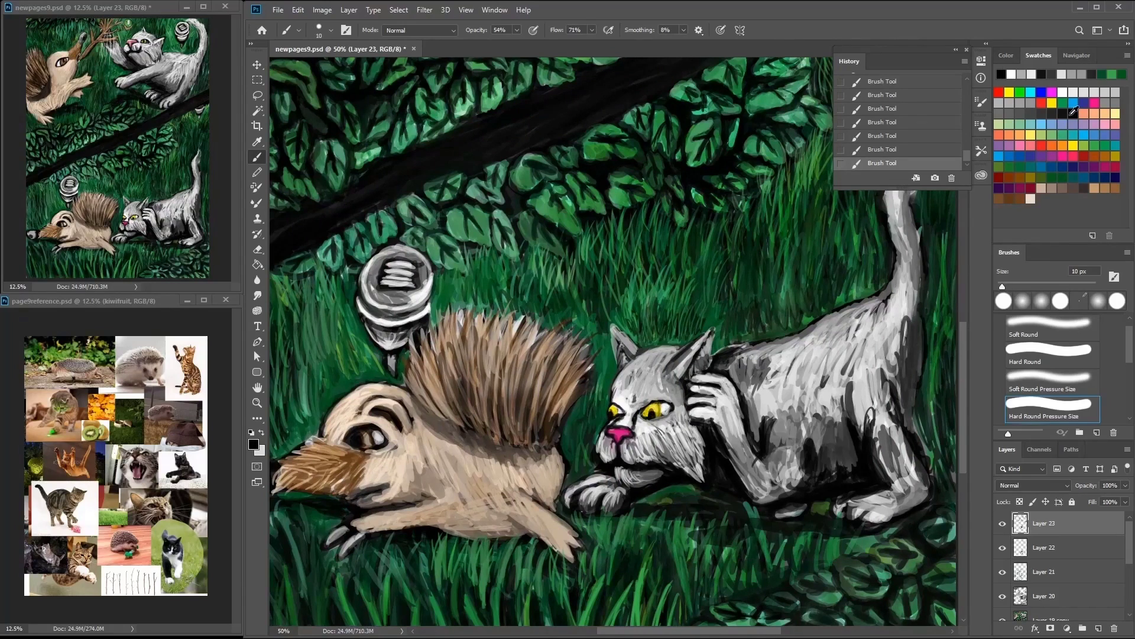
pyautogui.scroll(3, 633, 391)
pyautogui.moveTo(662, 392); pyautogui.dragTo(769, 384)
pyautogui.moveTo(651, 414)
pyautogui.mouseDown()
pyautogui.moveTo(695, 379)
pyautogui.moveTo(717, 445)
pyautogui.mouseUp()
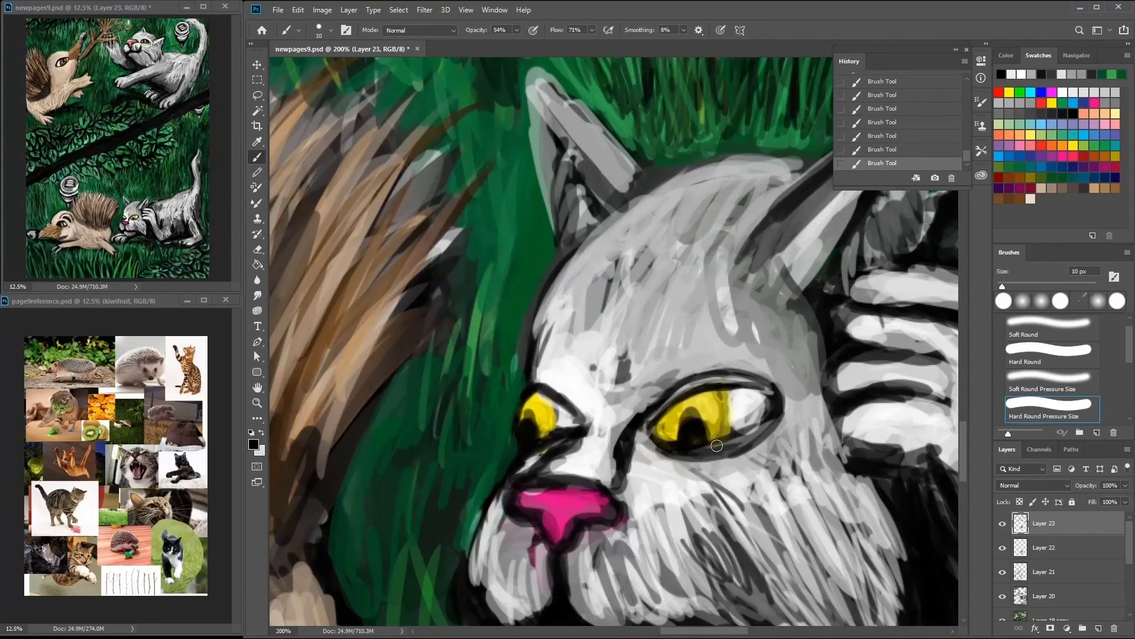
# Step: Narrow the lower cat's pupils into pointed slits using sampled yellow and black with a 7 px brush
pyautogui.keyDown('alt'); pyautogui.click(690, 428); pyautogui.keyUp('alt')
pyautogui.moveTo(698, 414); pyautogui.dragTo(676, 434)
pyautogui.rightClick(533, 414)
pyautogui.press('[')
pyautogui.press('[')
pyautogui.press('[')
pyautogui.keyDown('alt'); pyautogui.click(533, 421); pyautogui.keyUp('alt')
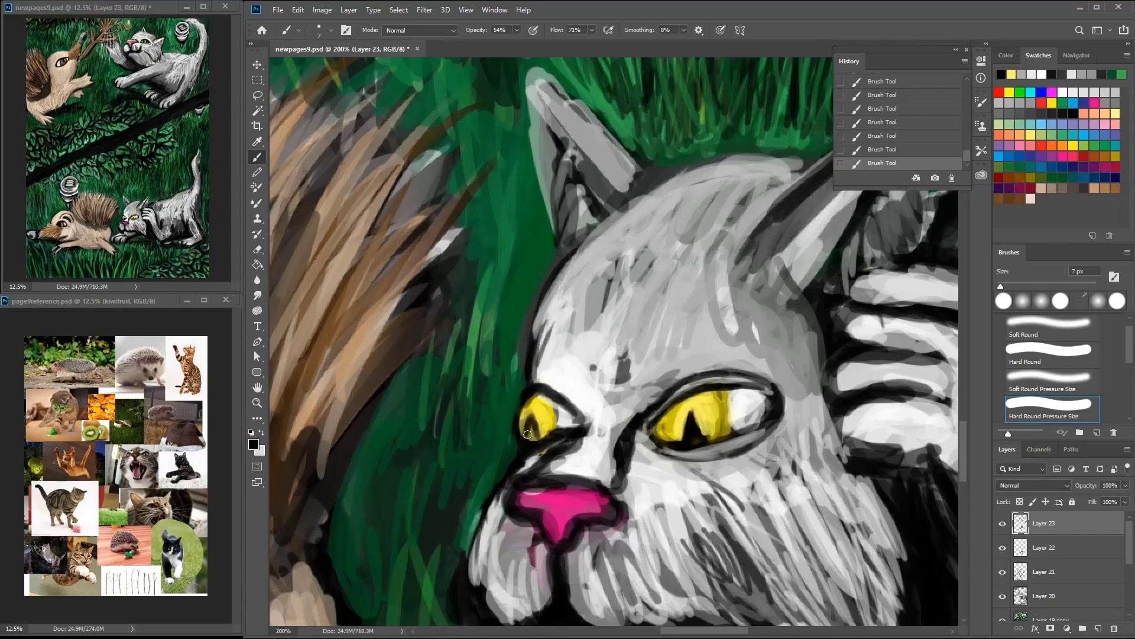
pyautogui.keyDown('alt'); pyautogui.click(544, 399); pyautogui.keyUp('alt')
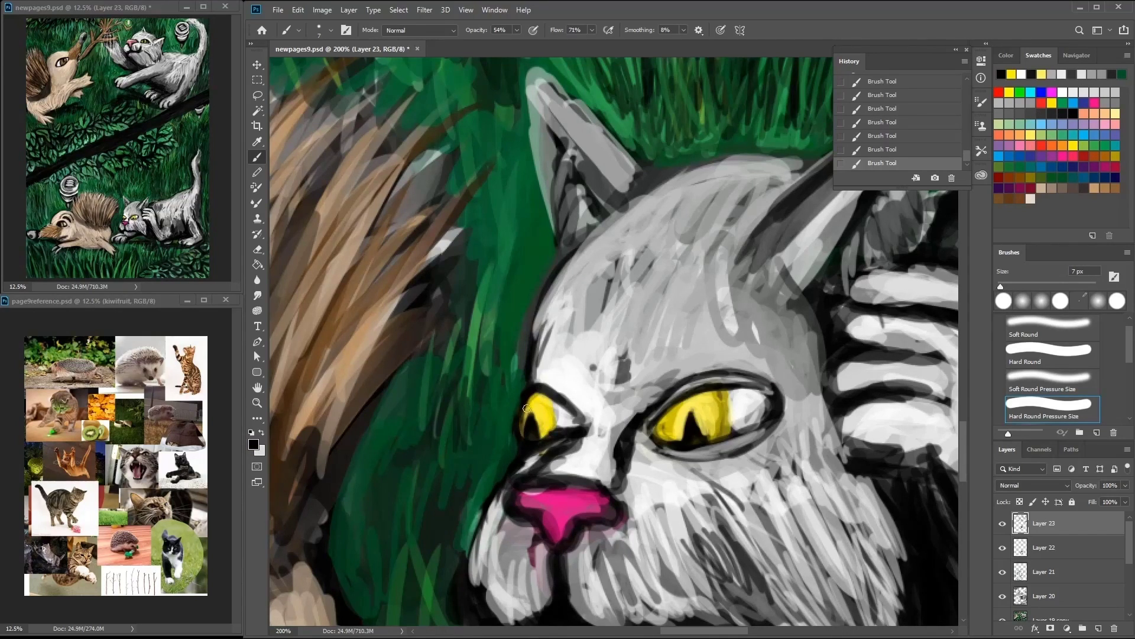
# Step: Retouch the fur between the lower cat's eyes and nose with a sampled gray
pyautogui.scroll(-3, 527, 400)
pyautogui.moveTo(729, 236); pyautogui.dragTo(885, 266)
pyautogui.keyDown('alt'); pyautogui.click(718, 254); pyautogui.keyUp('alt')
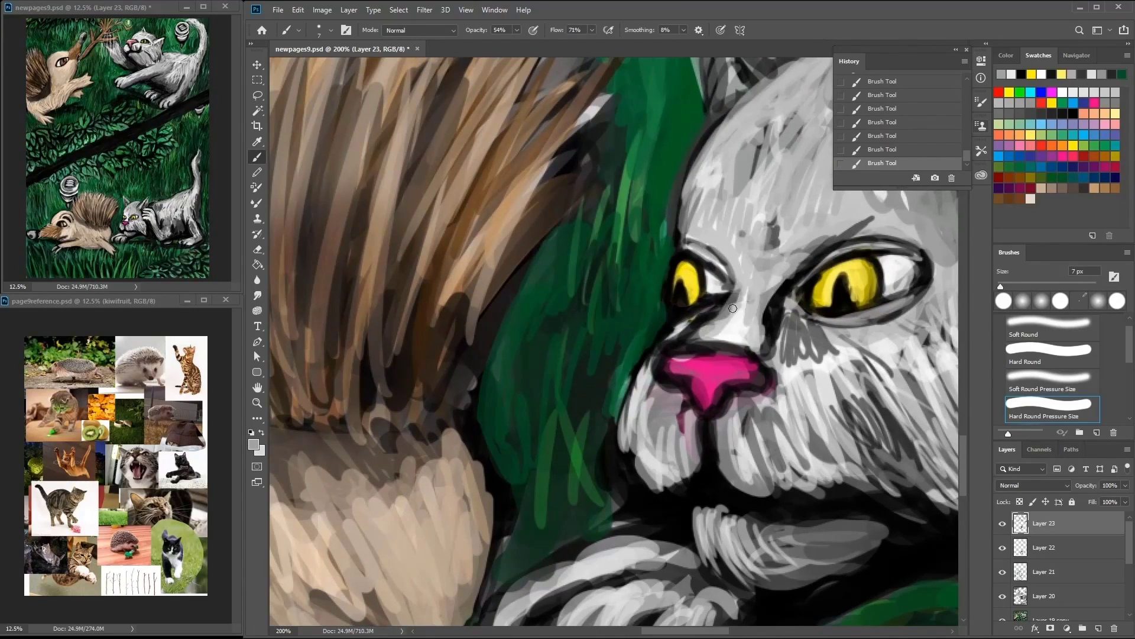
# Step: Paint sampled gray and off-white fur strokes on the upper cat's hind leg, back and shoulder with a 26 px brush
pyautogui.keyDown('alt'); pyautogui.scroll(-8, 703, 333); pyautogui.keyUp('alt')
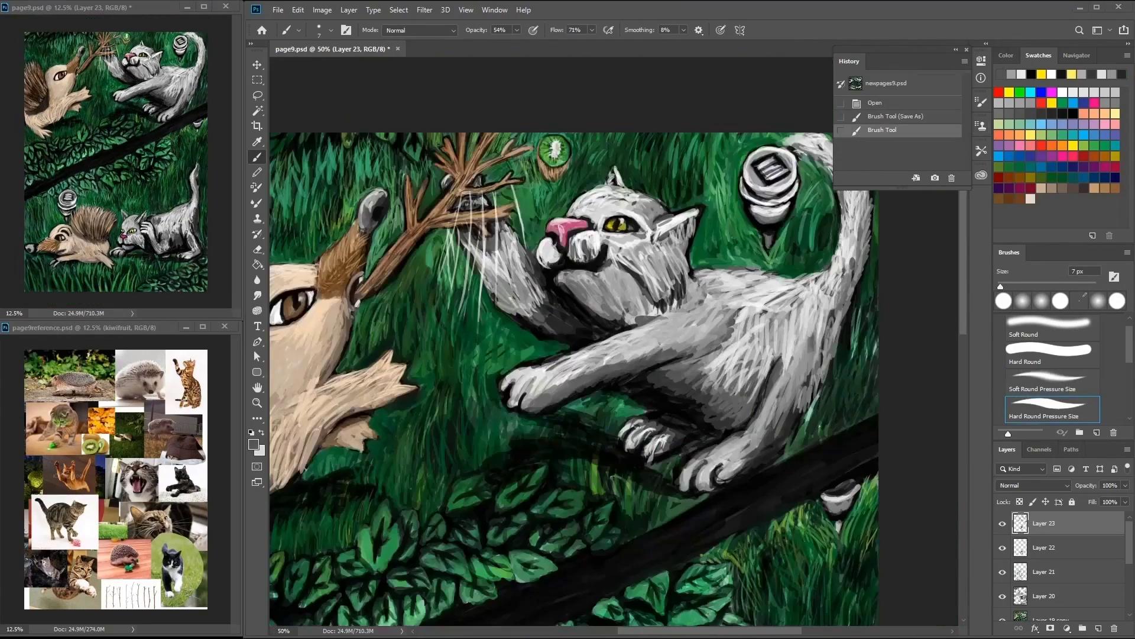
pyautogui.moveTo(845, 390)
pyautogui.mouseDown()
pyautogui.moveTo(795, 334)
pyautogui.moveTo(832, 348)
pyautogui.mouseUp()
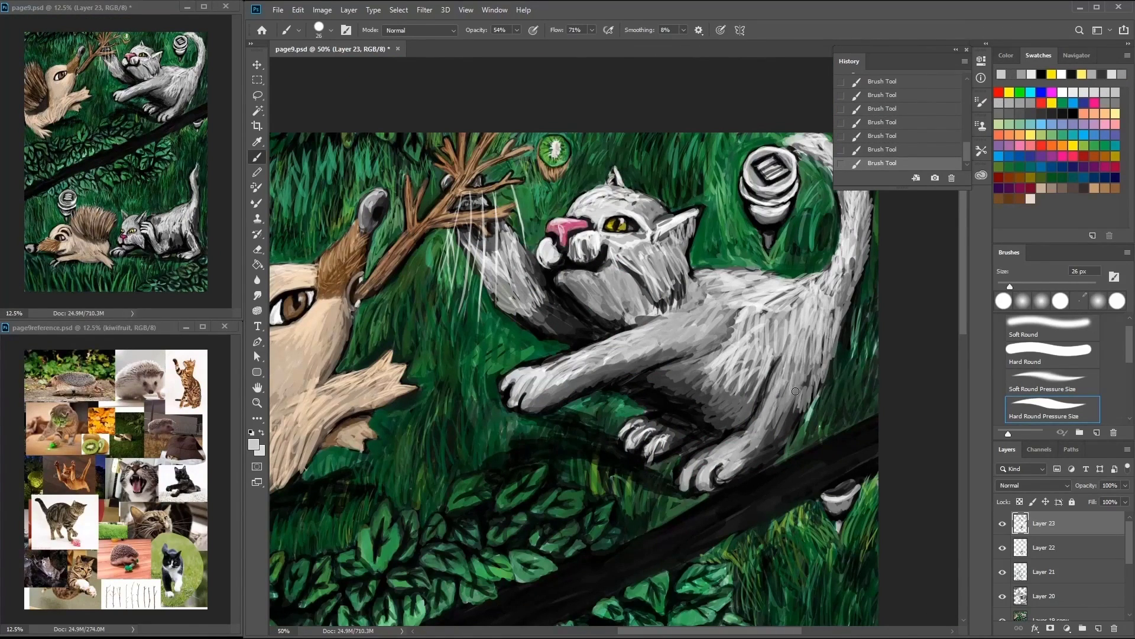
pyautogui.keyDown('alt'); pyautogui.click(785, 413); pyautogui.keyUp('alt')
pyautogui.keyDown('alt'); pyautogui.click(805, 350); pyautogui.keyUp('alt')
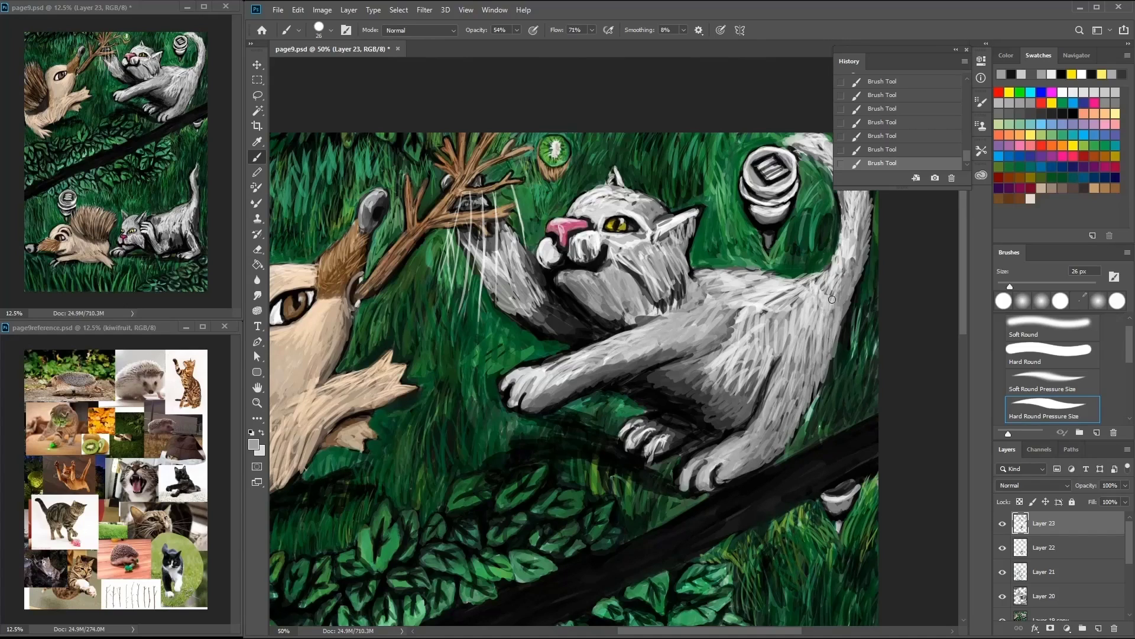
pyautogui.moveTo(698, 322); pyautogui.dragTo(763, 354)
pyautogui.keyDown('alt'); pyautogui.click(779, 285); pyautogui.keyUp('alt')
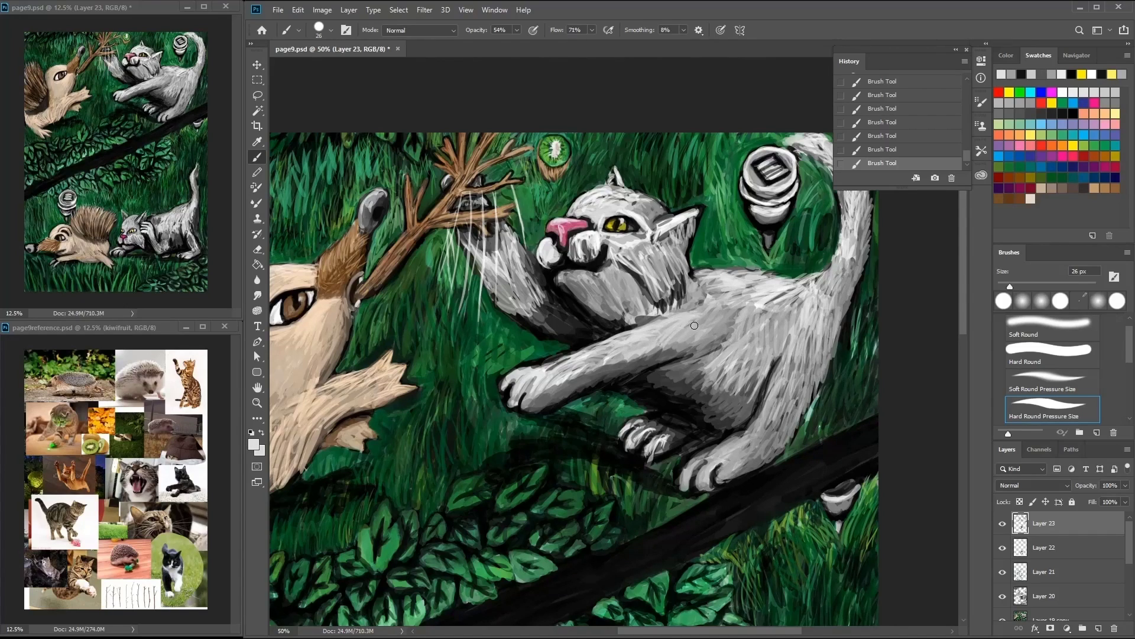
# Step: Shade the upper cat's front paw, foreleg underside, belly and throat with black and grays
pyautogui.press('d')
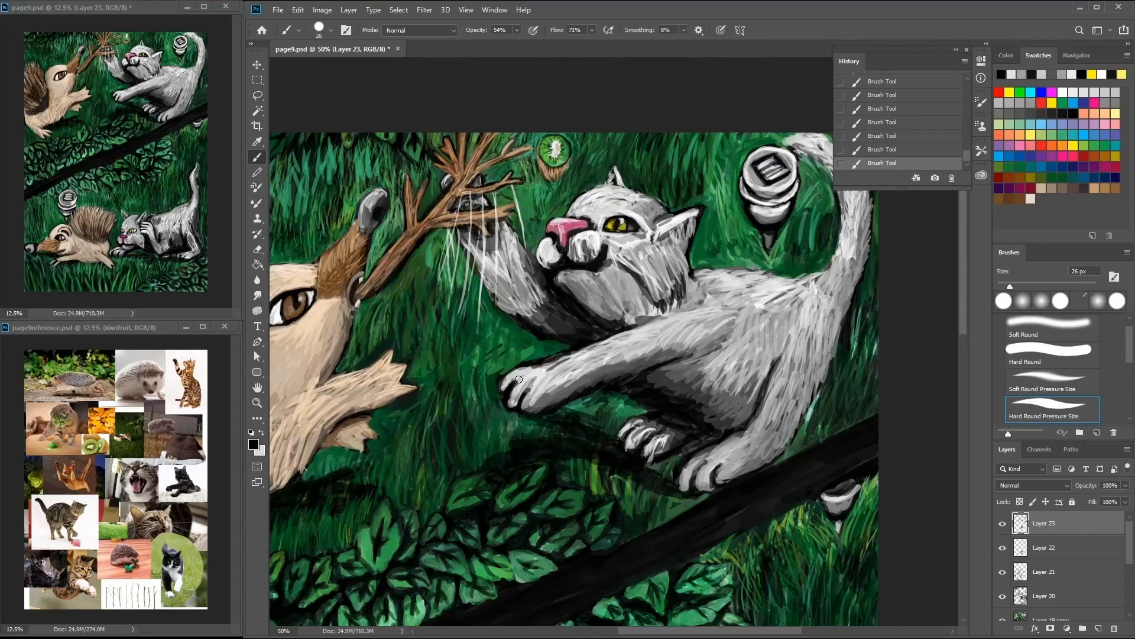
pyautogui.keyDown('alt'); pyautogui.click(719, 337); pyautogui.keyUp('alt')
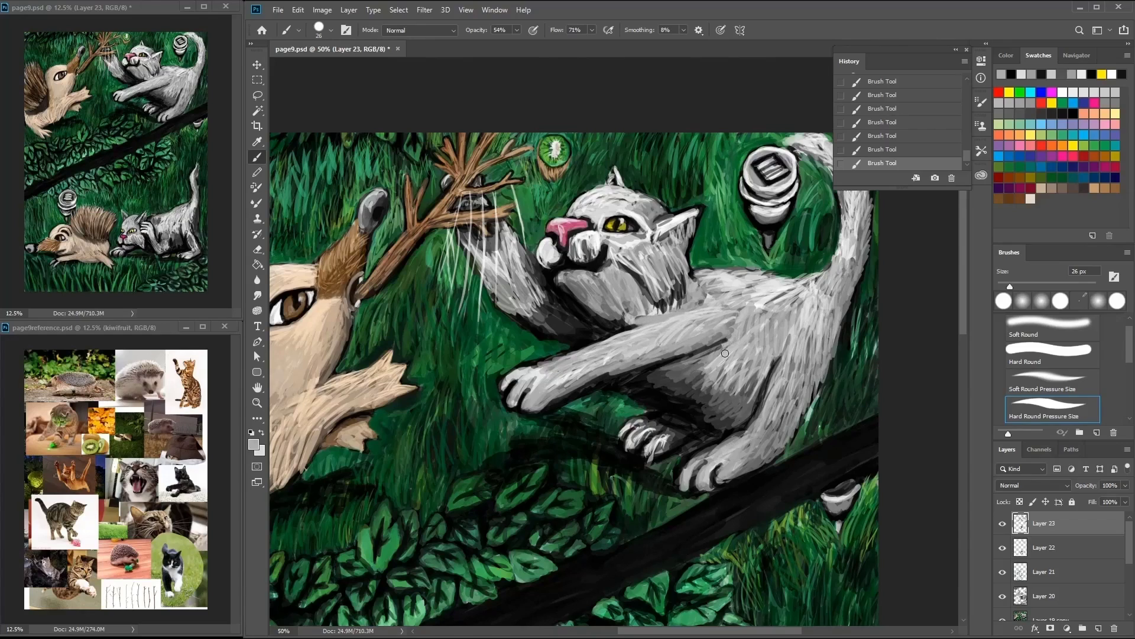
pyautogui.keyDown('alt'); pyautogui.click(766, 375); pyautogui.keyUp('alt')
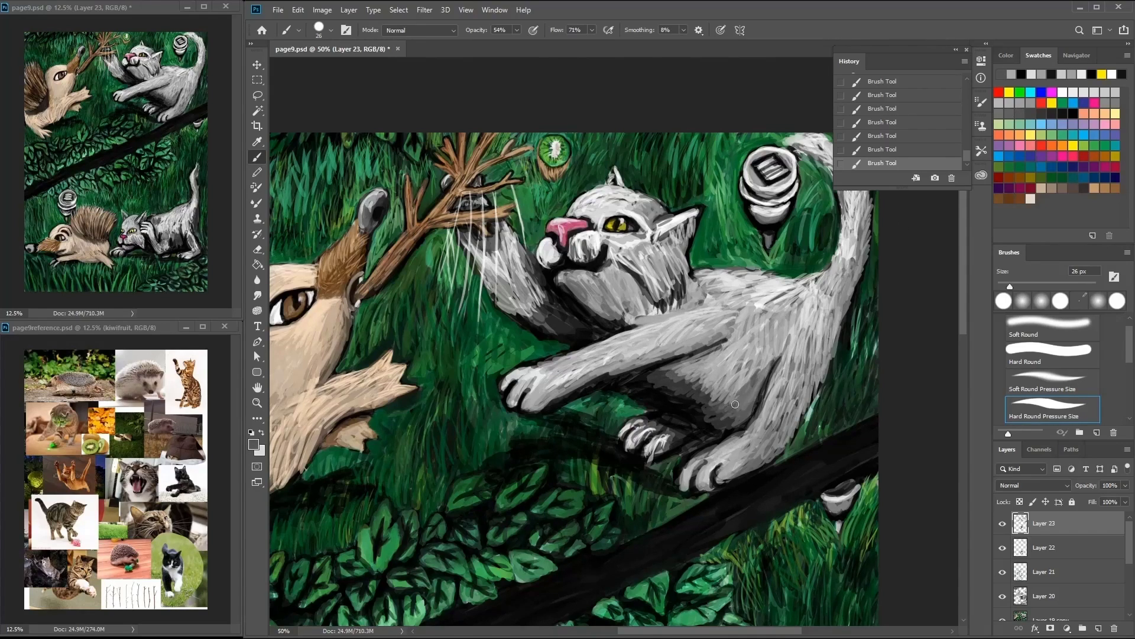
pyautogui.keyDown('alt'); pyautogui.click(706, 425); pyautogui.keyUp('alt')
pyautogui.click(1048, 109)
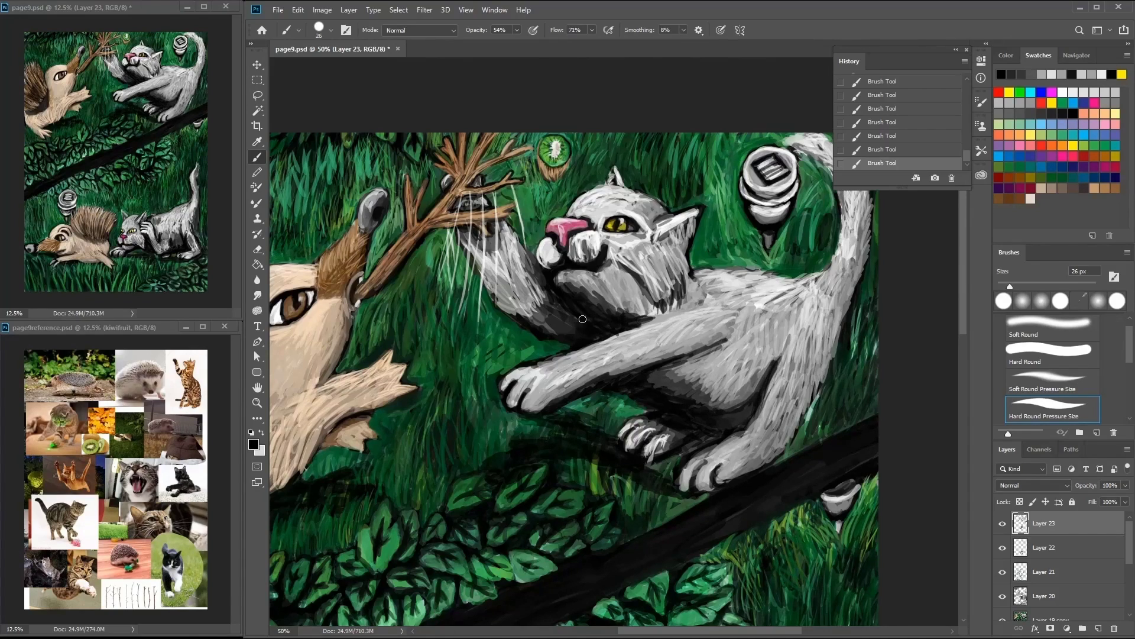
pyautogui.click(1035, 111)
pyautogui.moveTo(704, 340); pyautogui.dragTo(604, 374)
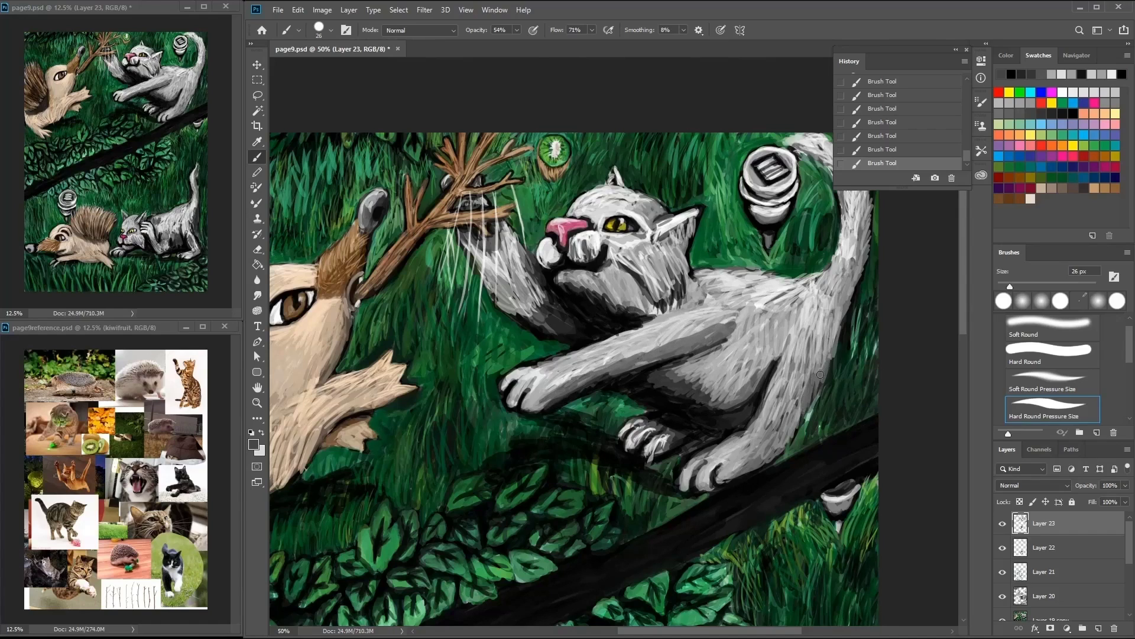
# Step: Redefine the upper cat's near ear with a dark outline and tip and white inner strokes
pyautogui.moveTo(824, 288); pyautogui.dragTo(755, 318)
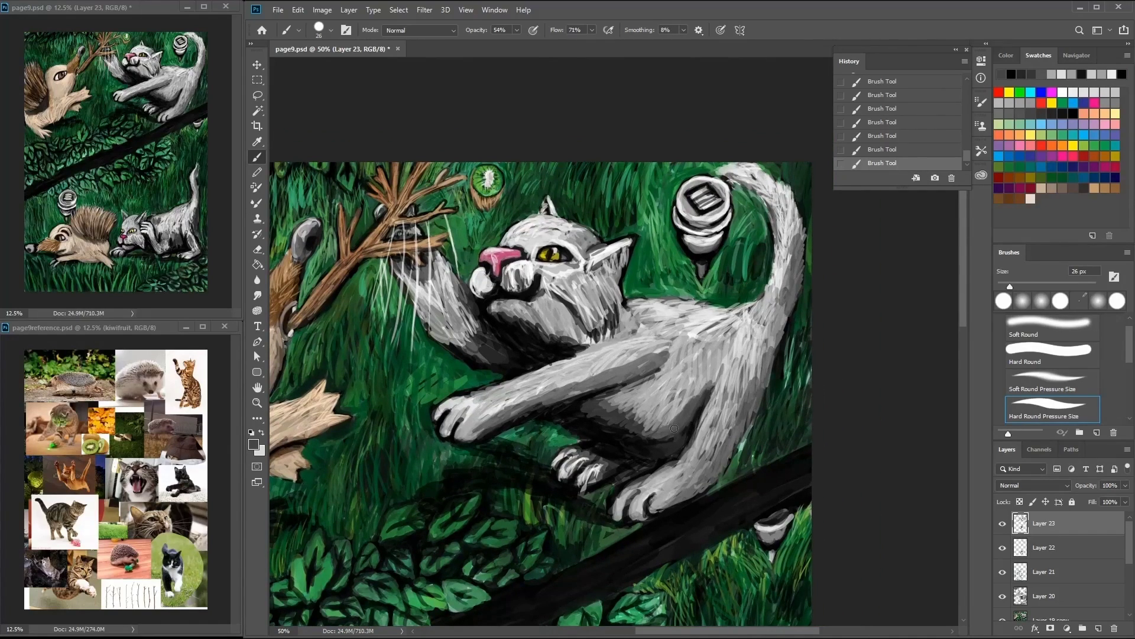
pyautogui.press('d')
pyautogui.click(1064, 91)
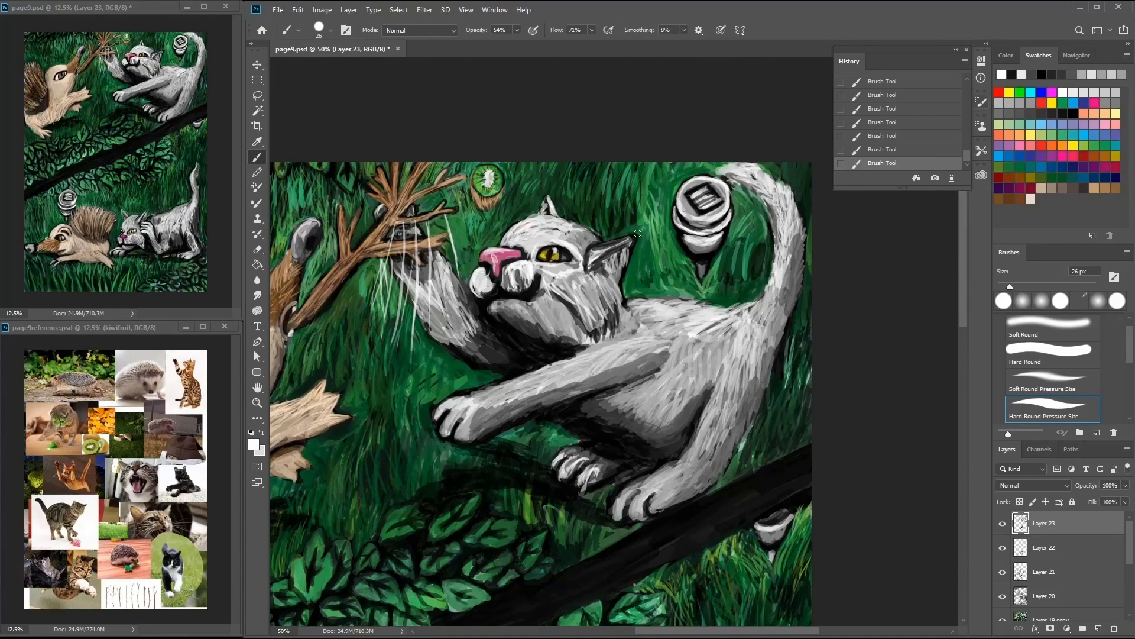
pyautogui.click(1093, 91)
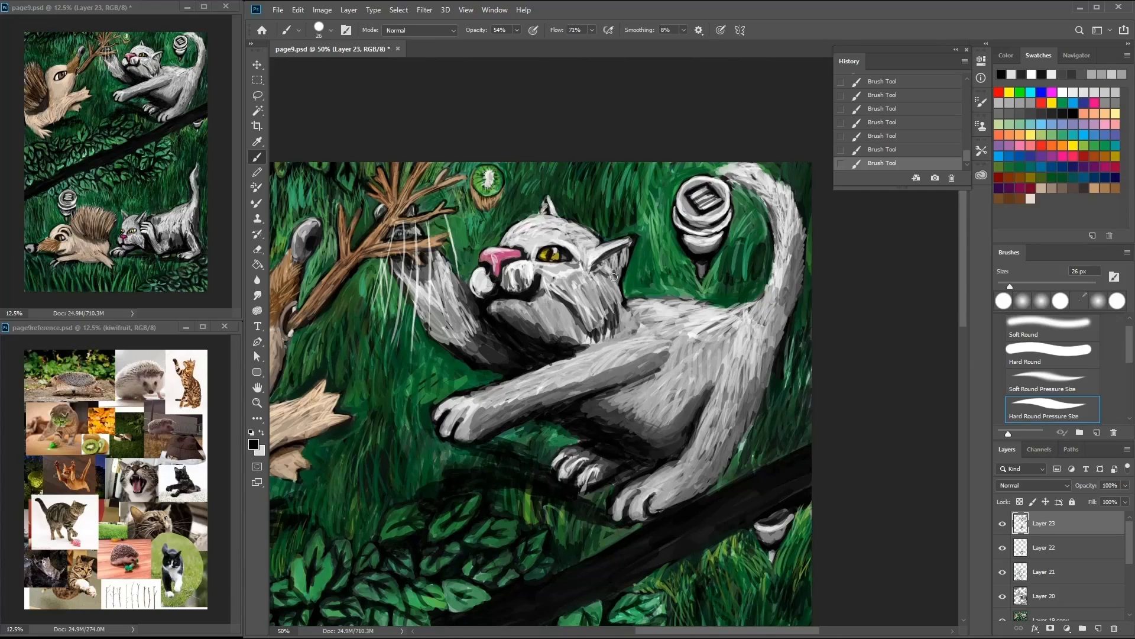
# Step: Repaint the upper cat's nose pink and add white fur strokes to its muzzle, chin and shoulder
pyautogui.click(1077, 156)
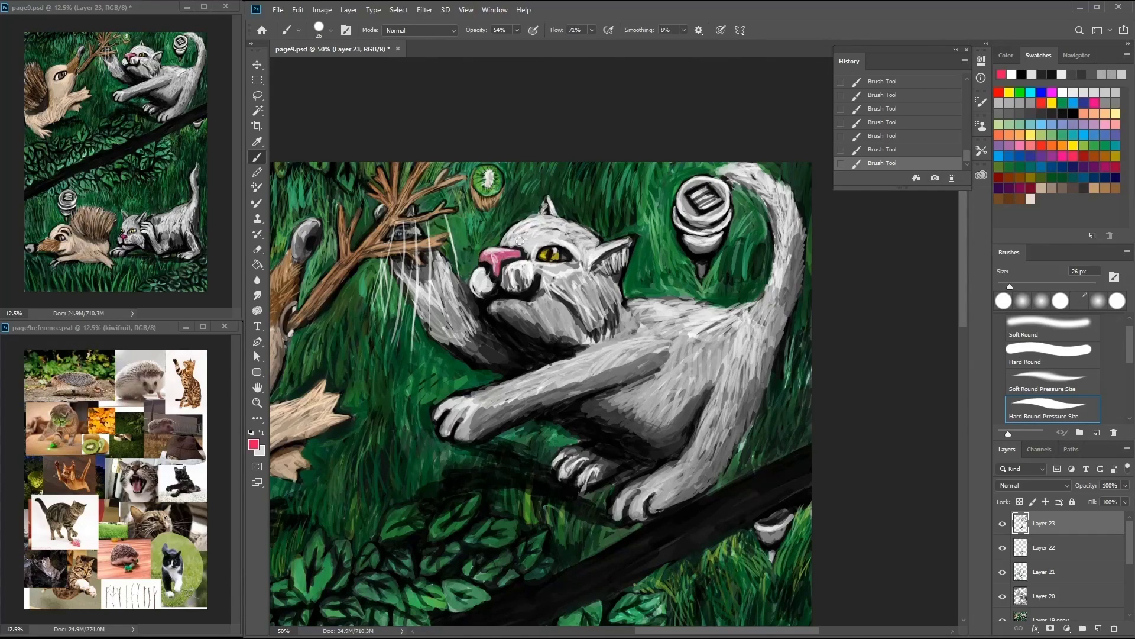
pyautogui.keyDown('alt'); pyautogui.click(495, 264); pyautogui.keyUp('alt')
pyautogui.press('Return')
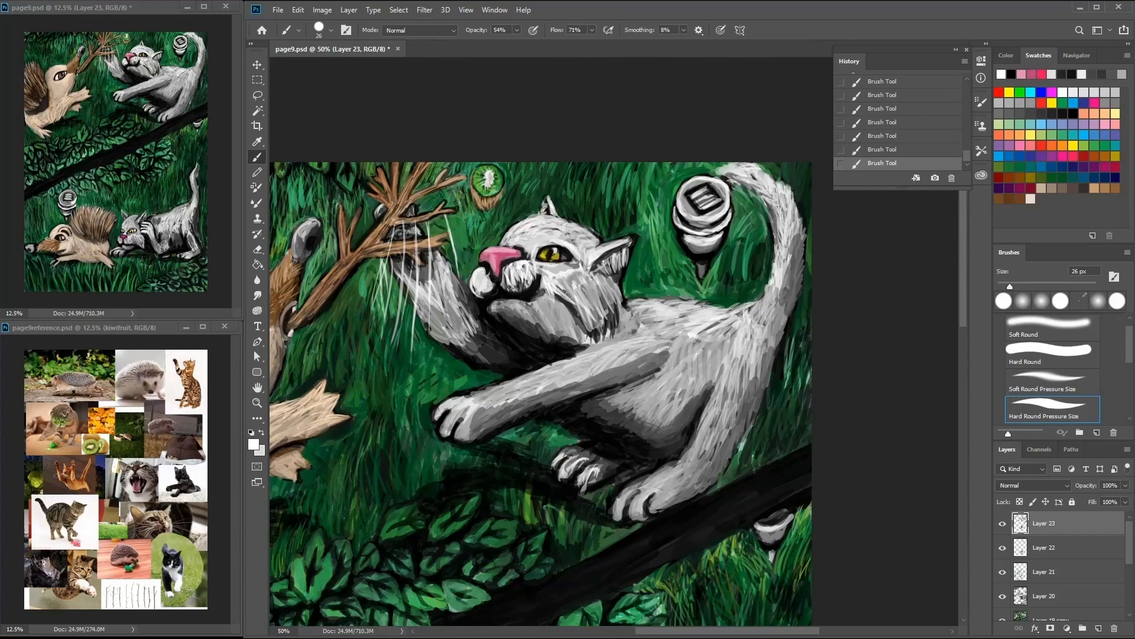
pyautogui.click(1038, 113)
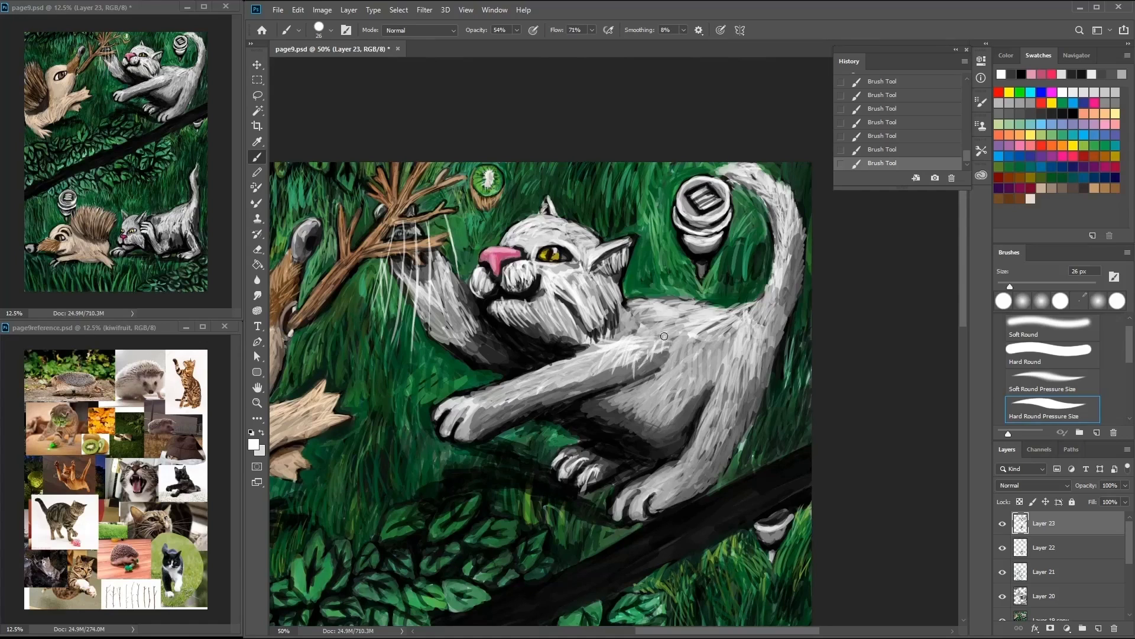
# Step: Brighten the upper hedgehog's face with sampled cream and paint dark green grass strokes between it and the cat
pyautogui.moveTo(658, 355); pyautogui.dragTo(903, 269)
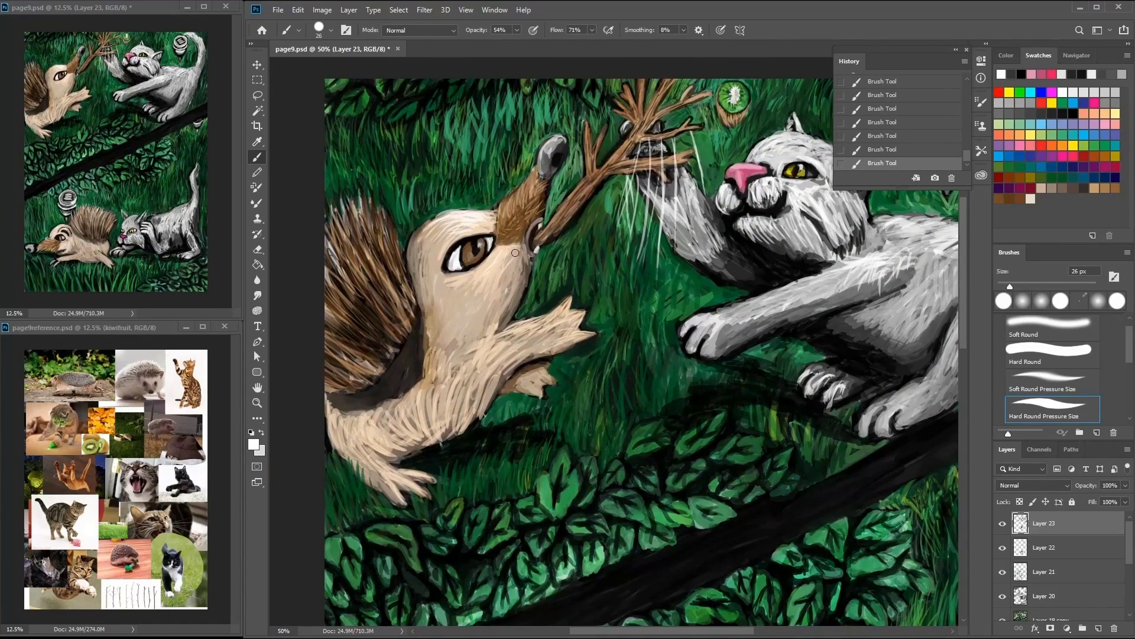
pyautogui.keyDown('alt'); pyautogui.click(489, 270); pyautogui.keyUp('alt')
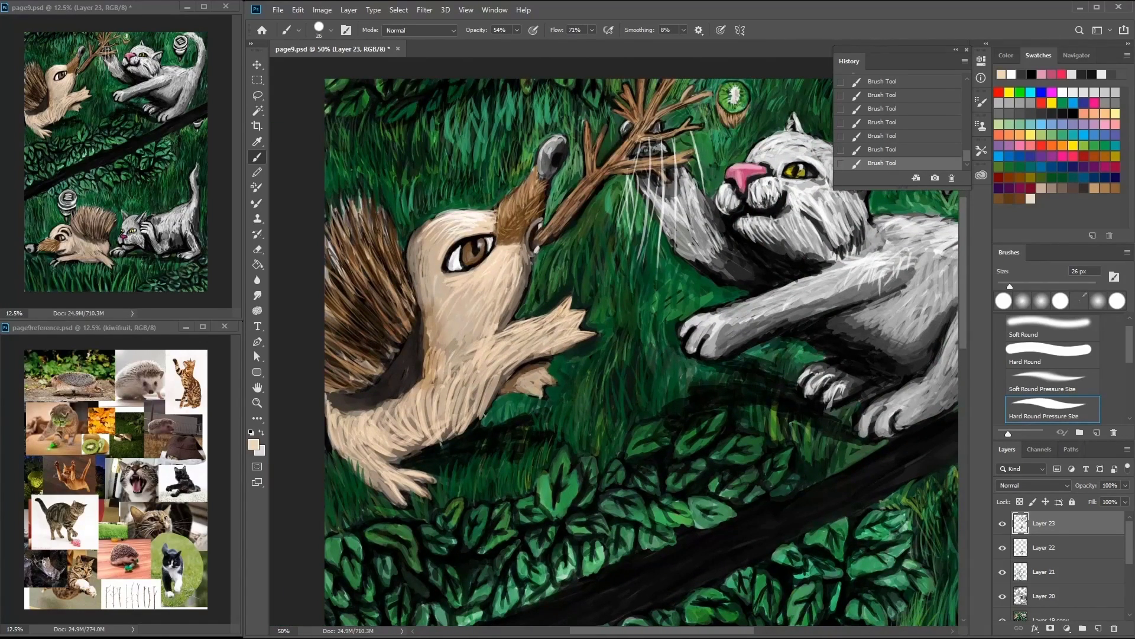
pyautogui.click(1058, 109)
pyautogui.moveTo(638, 337); pyautogui.dragTo(630, 384)
pyautogui.moveTo(626, 289); pyautogui.dragTo(615, 340)
pyautogui.moveTo(591, 361); pyautogui.dragTo(580, 420)
pyautogui.click(254, 444)
pyautogui.press('Return')
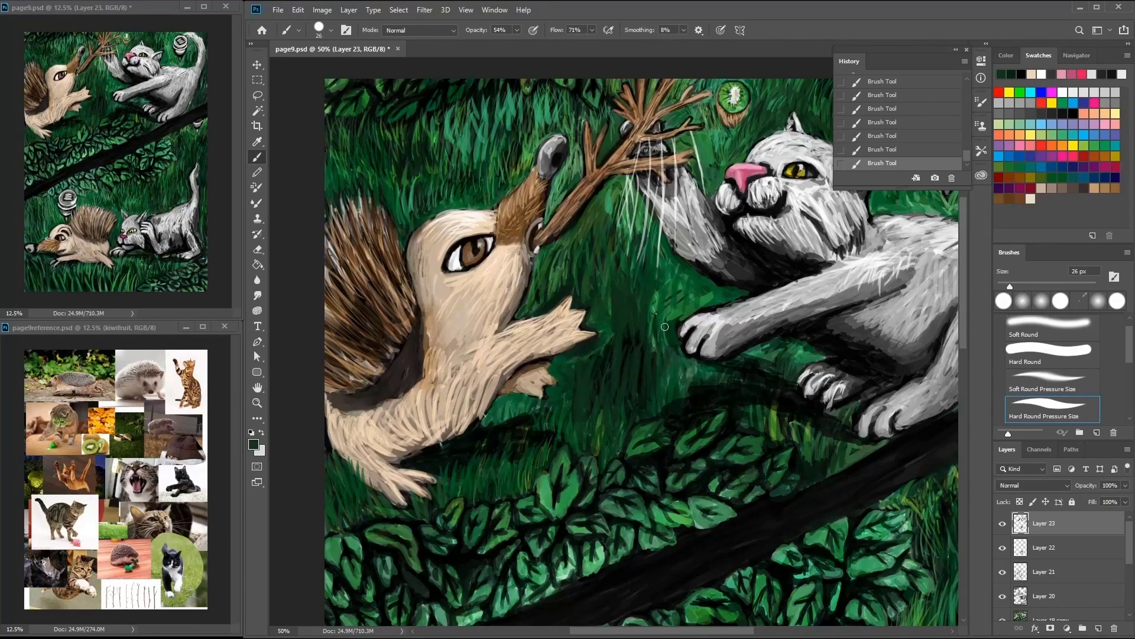
pyautogui.moveTo(639, 304)
pyautogui.mouseDown()
pyautogui.moveTo(663, 330)
pyautogui.moveTo(639, 317)
pyautogui.mouseUp()
# Step: Blend the upper hedgehog's belly, chest and hind leg fur with sampled beige and brown tones
pyautogui.moveTo(624, 238); pyautogui.dragTo(728, 174)
pyautogui.keyDown('alt'); pyautogui.click(565, 354); pyautogui.keyUp('alt')
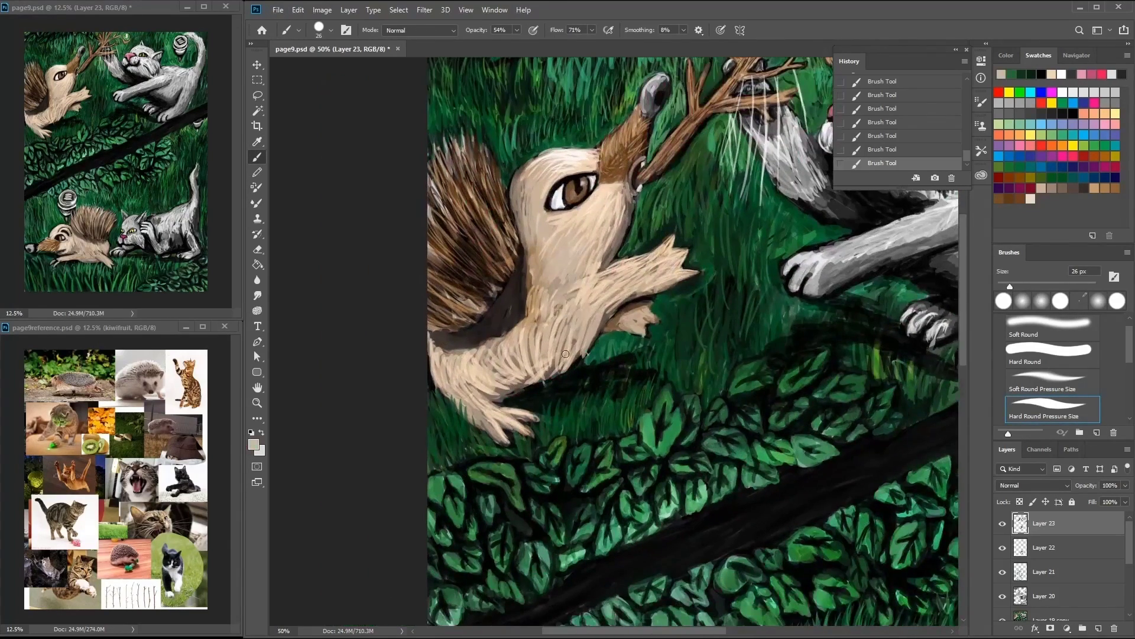
pyautogui.keyDown('alt'); pyautogui.click(610, 268); pyautogui.keyUp('alt')
pyautogui.moveTo(609, 268); pyautogui.dragTo(615, 238)
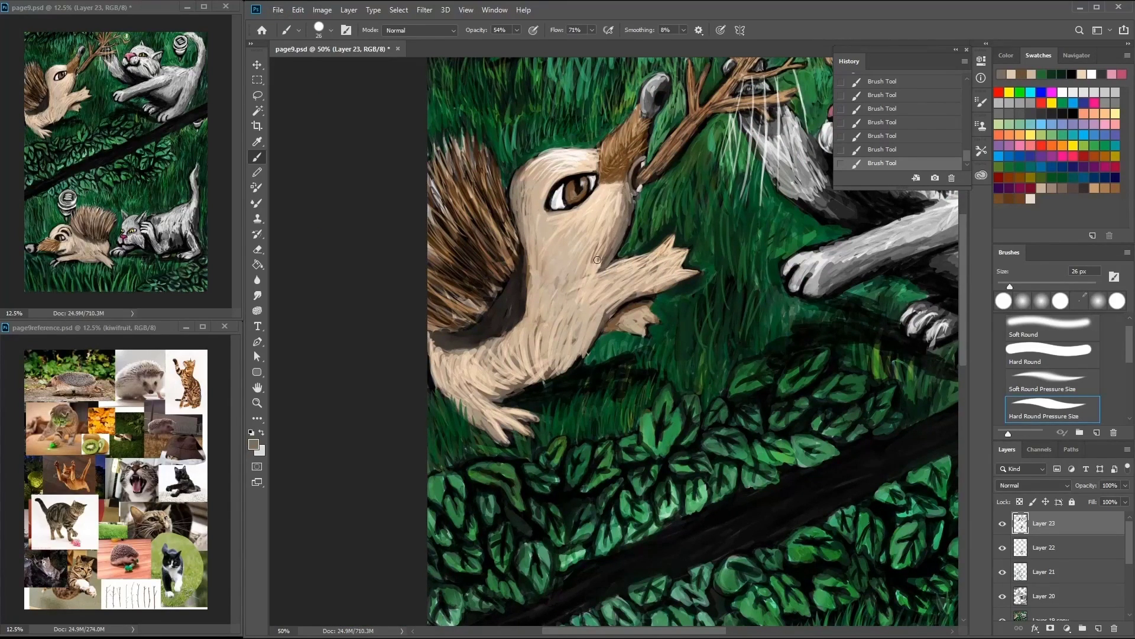
pyautogui.keyDown('alt'); pyautogui.click(468, 376); pyautogui.keyUp('alt')
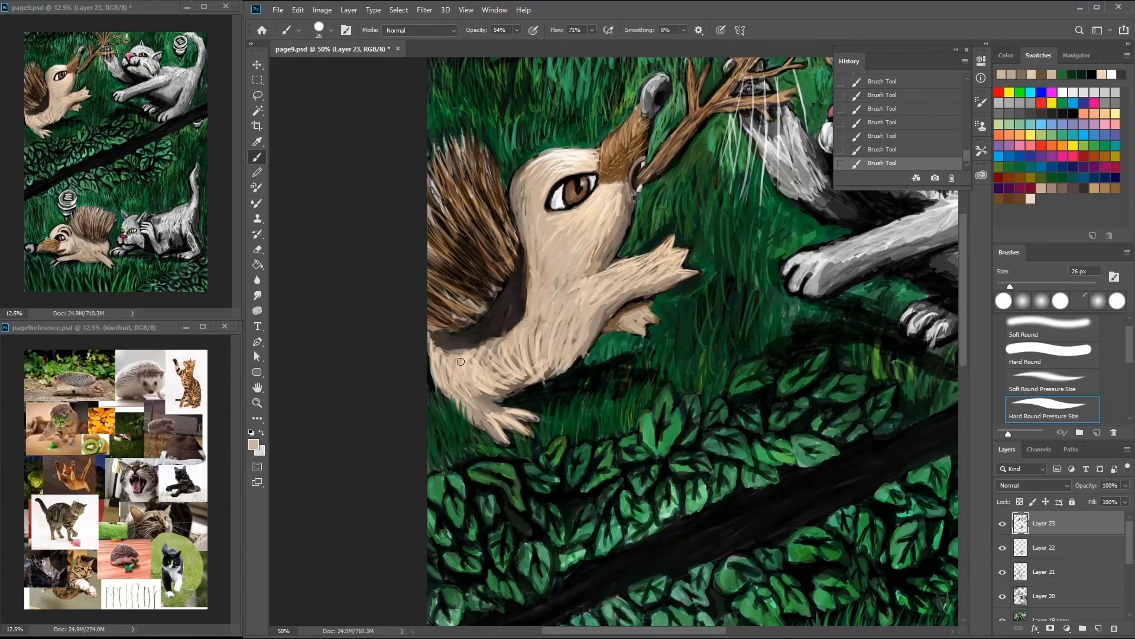
pyautogui.moveTo(553, 321); pyautogui.dragTo(408, 368)
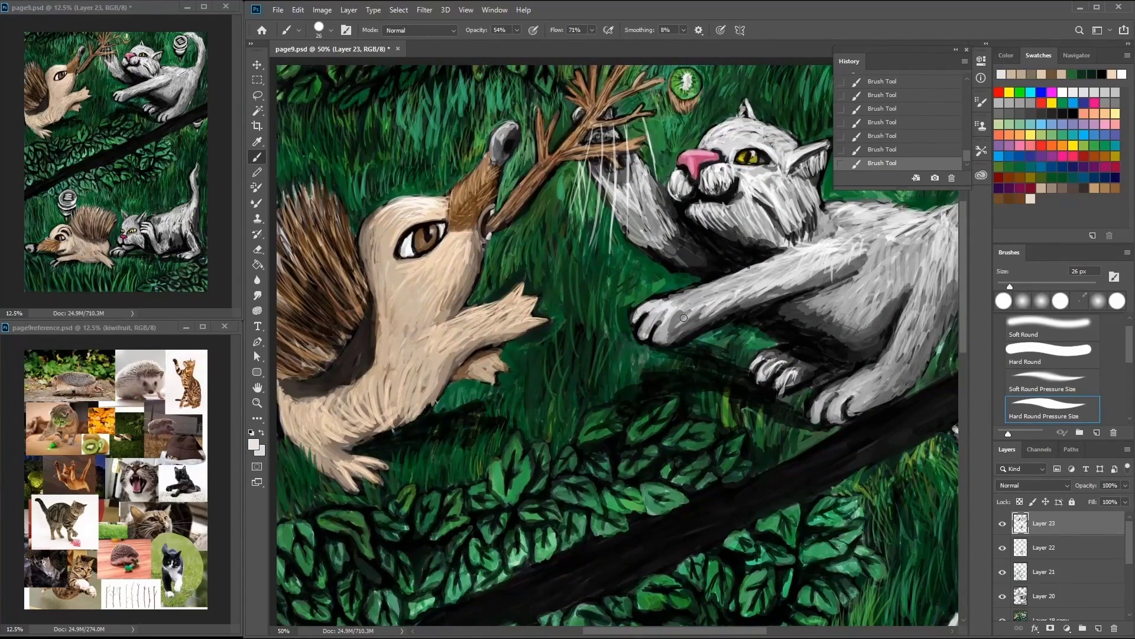
# Step: Touch up the upper cat's shoulder and extended foreleg with light fur strokes
pyautogui.moveTo(827, 260); pyautogui.dragTo(829, 286)
pyautogui.moveTo(794, 345); pyautogui.dragTo(685, 302)
pyautogui.keyDown('alt'); pyautogui.click(636, 282); pyautogui.keyUp('alt')
pyautogui.moveTo(602, 285); pyautogui.dragTo(561, 173)
# Step: Reduce the brush to 15 px and darken the outline of the lower cat's forehead with black strokes
pyautogui.moveTo(787, 414); pyautogui.dragTo(887, 71)
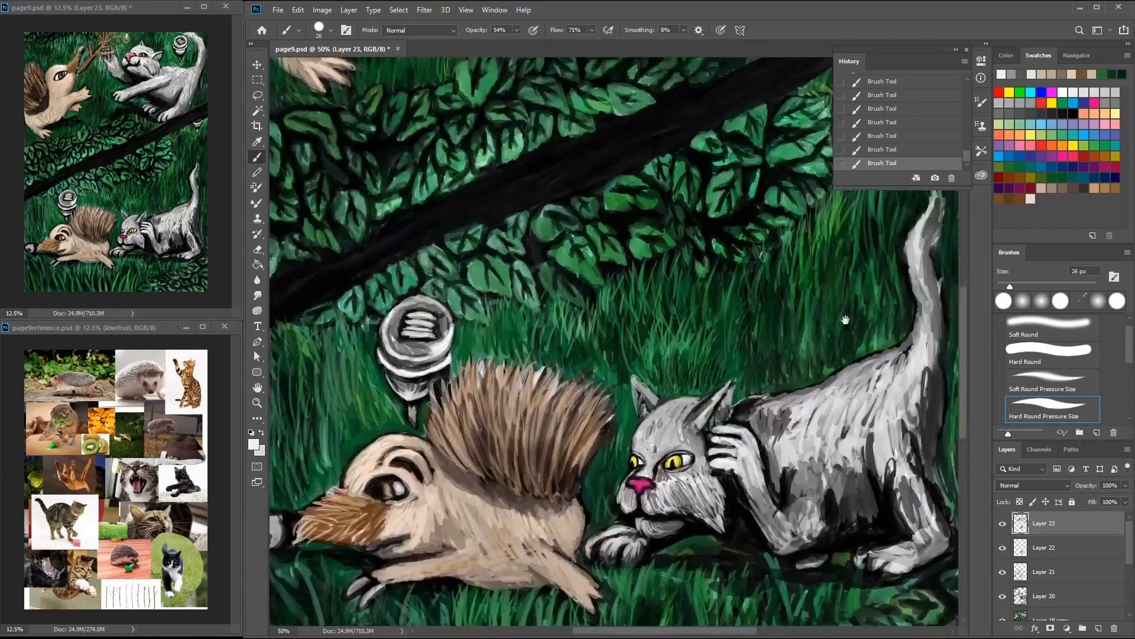
pyautogui.moveTo(909, 266); pyautogui.dragTo(653, 372)
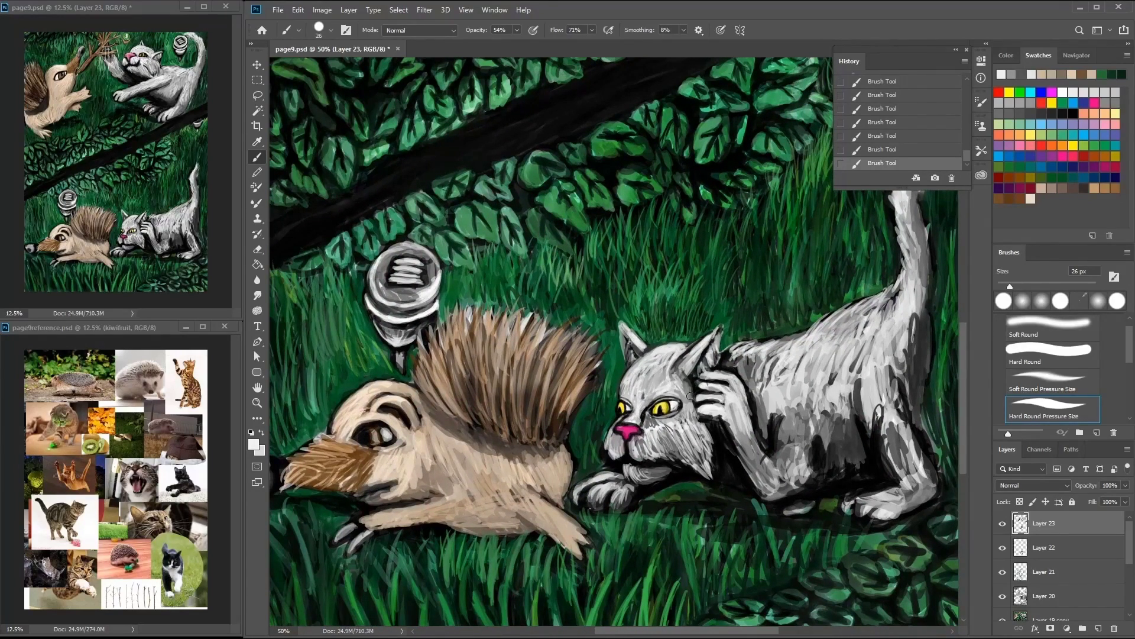
pyautogui.hotkey('ctrl', '+')
pyautogui.hotkey('ctrl', '+')
pyautogui.hotkey('ctrl', '+')
pyautogui.press('[')
pyautogui.press('[')
pyautogui.press('[')
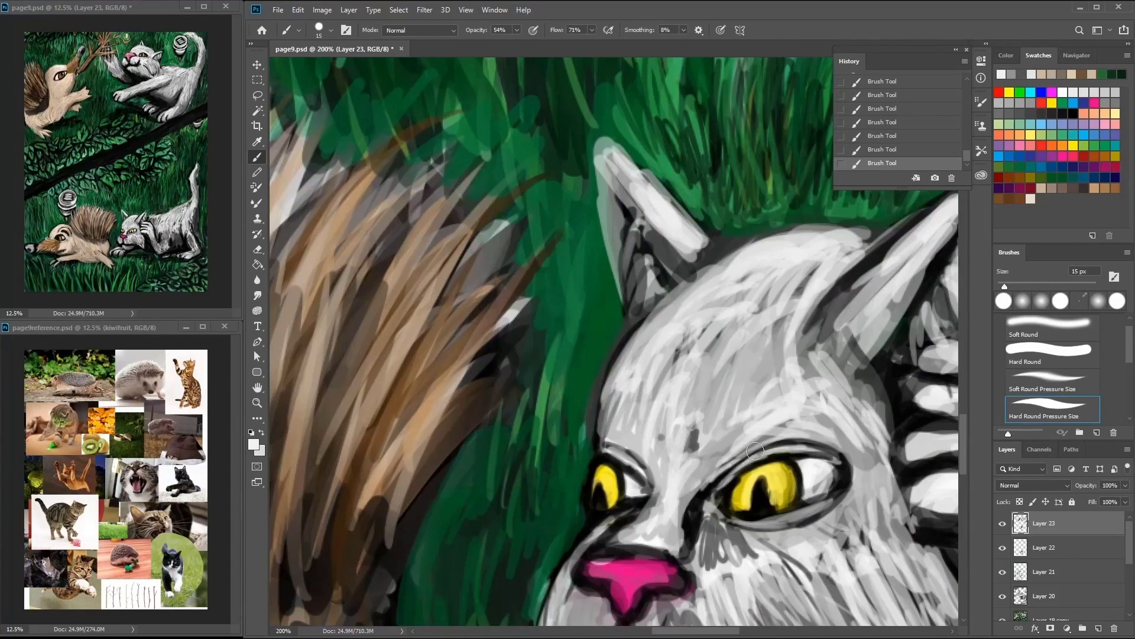
pyautogui.press('d')
pyautogui.moveTo(653, 487)
pyautogui.mouseDown()
pyautogui.moveTo(621, 461)
pyautogui.moveTo(650, 320)
pyautogui.mouseUp()
pyautogui.moveTo(597, 438); pyautogui.dragTo(662, 307)
pyautogui.moveTo(627, 355)
pyautogui.mouseDown()
pyautogui.moveTo(657, 304)
pyautogui.moveTo(598, 426)
pyautogui.mouseUp()
# Step: Redefine the lower cat's far ear with black edge strokes and white inner fur strokes
pyautogui.press('x')
pyautogui.moveTo(704, 272)
pyautogui.mouseDown()
pyautogui.moveTo(615, 355)
pyautogui.moveTo(598, 425)
pyautogui.mouseUp()
pyautogui.moveTo(657, 237); pyautogui.dragTo(639, 278)
pyautogui.moveTo(663, 177); pyautogui.dragTo(615, 225)
pyautogui.moveTo(680, 213)
pyautogui.mouseDown()
pyautogui.moveTo(670, 243)
pyautogui.moveTo(609, 147)
pyautogui.mouseUp()
pyautogui.press('x')
pyautogui.moveTo(704, 254)
pyautogui.mouseDown()
pyautogui.moveTo(650, 320)
pyautogui.moveTo(604, 168)
pyautogui.mouseUp()
pyautogui.moveTo(627, 284)
pyautogui.mouseDown()
pyautogui.moveTo(617, 179)
pyautogui.moveTo(648, 243)
pyautogui.mouseUp()
pyautogui.moveTo(609, 207); pyautogui.dragTo(681, 293)
pyautogui.press('x')
pyautogui.moveTo(680, 257); pyautogui.dragTo(653, 289)
pyautogui.moveTo(674, 201); pyautogui.dragTo(633, 283)
pyautogui.moveTo(653, 156); pyautogui.dragTo(600, 234)
# Step: Layer white fur strokes across the lower cat's forehead and the base of its near ear
pyautogui.moveTo(757, 206)
pyautogui.mouseDown()
pyautogui.moveTo(691, 217)
pyautogui.moveTo(627, 293)
pyautogui.mouseUp()
pyautogui.moveTo(633, 305)
pyautogui.mouseDown()
pyautogui.moveTo(604, 324)
pyautogui.moveTo(547, 408)
pyautogui.mouseUp()
pyautogui.moveTo(719, 343)
pyautogui.mouseDown()
pyautogui.moveTo(751, 299)
pyautogui.moveTo(633, 344)
pyautogui.mouseUp()
pyautogui.moveTo(822, 218); pyautogui.dragTo(698, 319)
pyautogui.moveTo(739, 284); pyautogui.dragTo(629, 399)
pyautogui.moveTo(706, 311)
pyautogui.mouseDown()
pyautogui.moveTo(686, 360)
pyautogui.moveTo(706, 204)
pyautogui.moveTo(568, 284)
pyautogui.mouseUp()
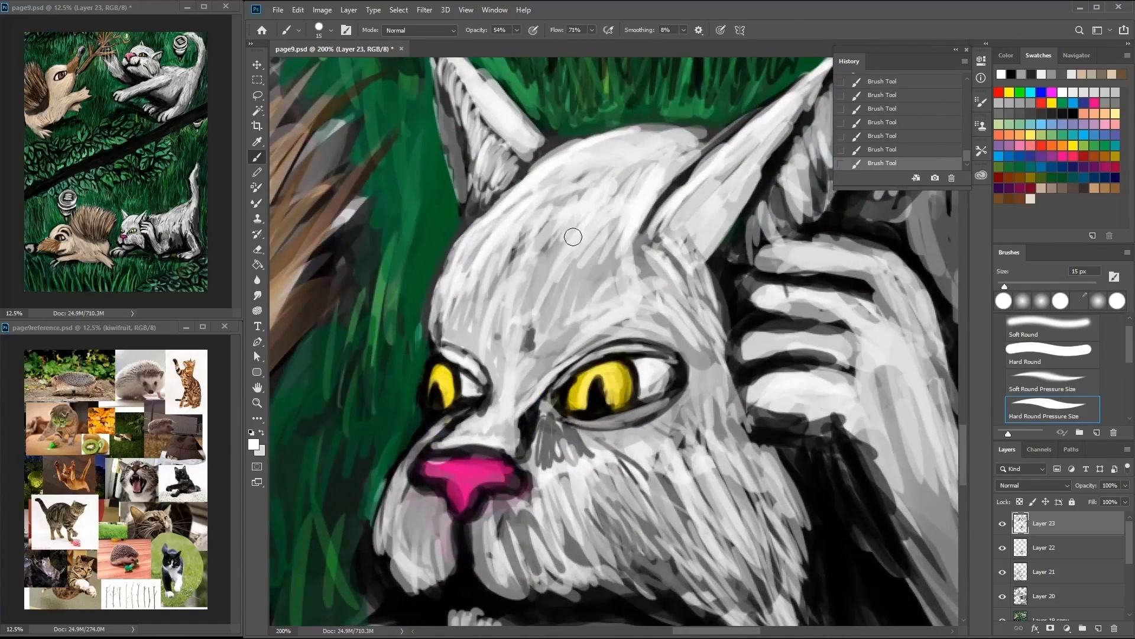
pyautogui.moveTo(644, 230); pyautogui.dragTo(514, 320)
pyautogui.moveTo(769, 133); pyautogui.dragTo(668, 233)
pyautogui.moveTo(703, 195)
pyautogui.mouseDown()
pyautogui.moveTo(795, 101)
pyautogui.moveTo(662, 237)
pyautogui.mouseUp()
pyautogui.moveTo(754, 145); pyautogui.dragTo(683, 245)
pyautogui.moveTo(710, 195); pyautogui.dragTo(565, 219)
pyautogui.moveTo(627, 172); pyautogui.dragTo(550, 272)
pyautogui.moveTo(659, 121); pyautogui.dragTo(541, 269)
pyautogui.moveTo(666, 115)
pyautogui.mouseDown()
pyautogui.moveTo(596, 203)
pyautogui.moveTo(533, 361)
pyautogui.mouseUp()
pyautogui.moveTo(645, 219); pyautogui.dragTo(568, 320)
# Step: Brighten the fur on the lower cat's nose bridge, muzzle and brow with white strokes
pyautogui.moveTo(580, 337); pyautogui.dragTo(503, 396)
pyautogui.moveTo(497, 337)
pyautogui.mouseDown()
pyautogui.moveTo(373, 408)
pyautogui.moveTo(320, 464)
pyautogui.mouseUp()
pyautogui.moveTo(354, 424)
pyautogui.mouseDown()
pyautogui.moveTo(332, 467)
pyautogui.moveTo(435, 399)
pyautogui.mouseUp()
pyautogui.moveTo(520, 382); pyautogui.dragTo(485, 426)
pyautogui.moveTo(556, 419)
pyautogui.mouseDown()
pyautogui.moveTo(438, 493)
pyautogui.moveTo(425, 536)
pyautogui.mouseUp()
pyautogui.moveTo(397, 450); pyautogui.dragTo(343, 467)
pyautogui.moveTo(508, 237); pyautogui.dragTo(429, 286)
pyautogui.moveTo(553, 216)
pyautogui.mouseDown()
pyautogui.moveTo(438, 296)
pyautogui.moveTo(402, 397)
pyautogui.mouseUp()
# Step: Shade the lower cat's near ear and the fur at its base with sampled grey and white tones
pyautogui.keyDown('alt'); pyautogui.click(592, 195); pyautogui.keyUp('alt')
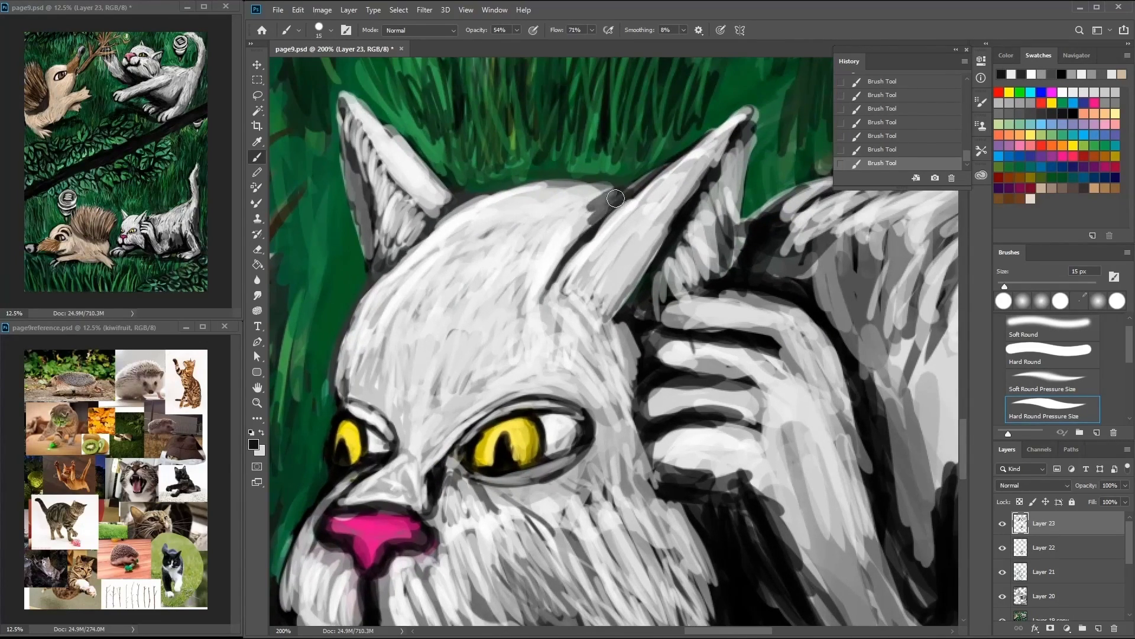
pyautogui.moveTo(627, 189); pyautogui.dragTo(574, 231)
pyautogui.moveTo(567, 183)
pyautogui.mouseDown()
pyautogui.moveTo(566, 282)
pyautogui.moveTo(733, 119)
pyautogui.moveTo(591, 260)
pyautogui.mouseUp()
pyautogui.keyDown('alt'); pyautogui.click(657, 183); pyautogui.keyUp('alt')
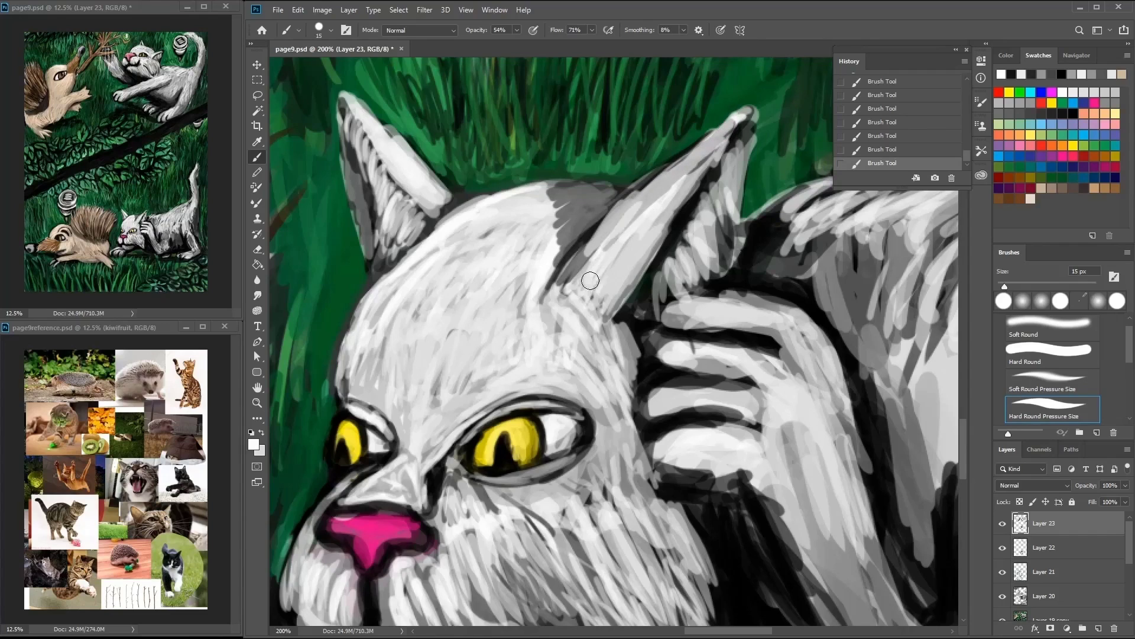
pyautogui.moveTo(641, 204); pyautogui.dragTo(556, 290)
pyautogui.keyDown('alt'); pyautogui.click(651, 224); pyautogui.keyUp('alt')
pyautogui.moveTo(728, 127); pyautogui.dragTo(598, 308)
pyautogui.moveTo(600, 198); pyautogui.dragTo(532, 261)
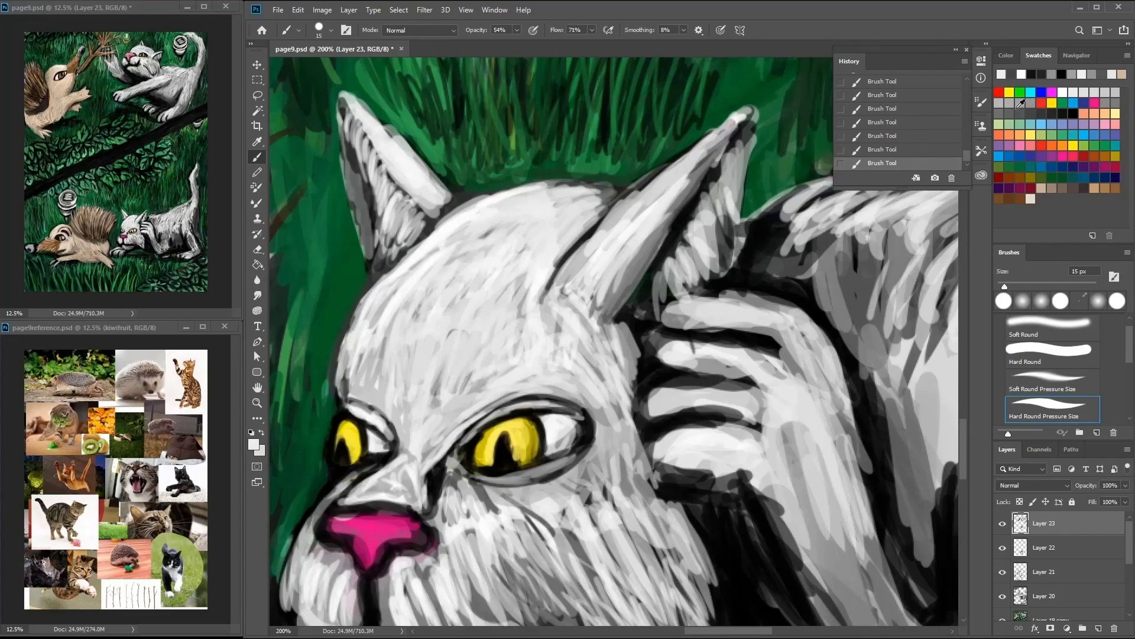
pyautogui.keyDown('alt'); pyautogui.click(585, 219); pyautogui.keyUp('alt')
pyautogui.moveTo(686, 195); pyautogui.dragTo(621, 316)
pyautogui.moveTo(748, 128); pyautogui.dragTo(624, 316)
# Step: Enlarge the brush to 20 px and shade the toes of the lower cat's raised paw with sampled greys
pyautogui.moveTo(633, 381); pyautogui.dragTo(563, 355)
pyautogui.keyDown('alt'); pyautogui.click(591, 332); pyautogui.keyUp('alt')
pyautogui.moveTo(650, 307); pyautogui.dragTo(592, 367)
pyautogui.rightClick(659, 257)
pyautogui.press('Return')
pyautogui.moveTo(650, 307)
pyautogui.mouseDown()
pyautogui.moveTo(575, 362)
pyautogui.moveTo(644, 331)
pyautogui.mouseUp()
pyautogui.keyDown('alt'); pyautogui.click(627, 349); pyautogui.keyUp('alt')
pyautogui.moveTo(592, 373)
pyautogui.mouseDown()
pyautogui.moveTo(645, 323)
pyautogui.moveTo(585, 450)
pyautogui.mouseUp()
pyautogui.keyDown('alt'); pyautogui.click(586, 420); pyautogui.keyUp('alt')
pyautogui.moveTo(692, 319); pyautogui.dragTo(567, 456)
# Step: Blend the fur of the lower cat's raised paw and foreleg with grey and light strokes
pyautogui.moveTo(728, 242); pyautogui.dragTo(707, 295)
pyautogui.moveTo(855, 349)
pyautogui.mouseDown()
pyautogui.moveTo(913, 190)
pyautogui.moveTo(819, 195)
pyautogui.moveTo(707, 266)
pyautogui.mouseUp()
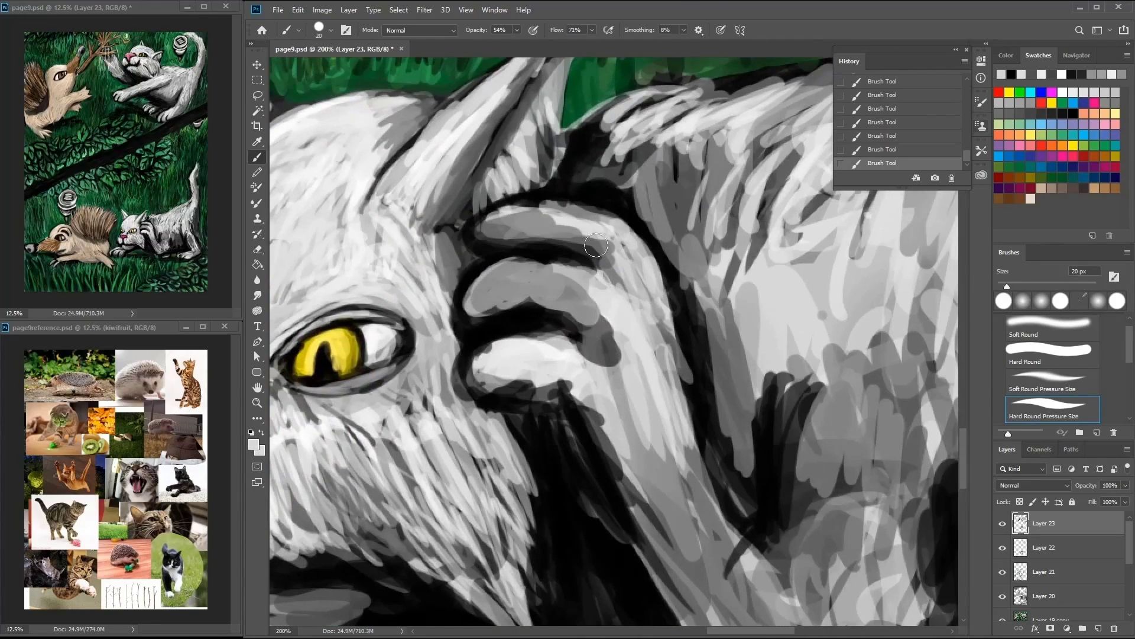
pyautogui.moveTo(532, 414); pyautogui.dragTo(750, 260)
pyautogui.moveTo(710, 438)
pyautogui.mouseDown()
pyautogui.moveTo(750, 350)
pyautogui.moveTo(709, 437)
pyautogui.mouseUp()
pyautogui.scroll(-1, 307, 403)
pyautogui.moveTo(591, 308); pyautogui.dragTo(627, 414)
pyautogui.moveTo(650, 331); pyautogui.dragTo(715, 408)
pyautogui.moveTo(680, 308); pyautogui.dragTo(627, 355)
pyautogui.moveTo(680, 296); pyautogui.dragTo(594, 358)
# Step: Choose a green swatch and paint grass blades in the area above the lower cat
pyautogui.click(1030, 164)
pyautogui.moveTo(644, 183); pyautogui.dragTo(662, 106)
pyautogui.moveTo(555, 195)
pyautogui.mouseDown()
pyautogui.moveTo(553, 136)
pyautogui.moveTo(591, 112)
pyautogui.mouseUp()
pyautogui.moveTo(565, 198)
pyautogui.mouseDown()
pyautogui.moveTo(561, 137)
pyautogui.moveTo(503, 94)
pyautogui.mouseUp()
pyautogui.moveTo(553, 127); pyautogui.dragTo(550, 99)
pyautogui.moveTo(591, 178); pyautogui.dragTo(568, 204)
pyautogui.moveTo(547, 148)
pyautogui.mouseDown()
pyautogui.moveTo(555, 76)
pyautogui.moveTo(566, 254)
pyautogui.mouseUp()
pyautogui.moveTo(503, 396); pyautogui.dragTo(491, 290)
pyautogui.moveTo(467, 408); pyautogui.dragTo(474, 319)
pyautogui.moveTo(497, 390); pyautogui.dragTo(494, 319)
pyautogui.moveTo(412, 322); pyautogui.dragTo(451, 304)
pyautogui.moveTo(317, 348); pyautogui.dragTo(393, 330)
pyautogui.moveTo(408, 388)
pyautogui.mouseDown()
pyautogui.moveTo(384, 296)
pyautogui.moveTo(431, 255)
pyautogui.mouseUp()
pyautogui.moveTo(360, 342)
pyautogui.mouseDown()
pyautogui.moveTo(348, 278)
pyautogui.moveTo(353, 317)
pyautogui.mouseUp()
pyautogui.moveTo(414, 272); pyautogui.dragTo(402, 204)
# Step: Add green grass blades between the foliage and the lower cat's raised tail
pyautogui.moveTo(618, 355); pyautogui.dragTo(609, 289)
pyautogui.moveTo(662, 354); pyautogui.dragTo(627, 210)
pyautogui.moveTo(686, 257); pyautogui.dragTo(677, 109)
pyautogui.moveTo(691, 50); pyautogui.dragTo(674, 215)
pyautogui.moveTo(650, 391); pyautogui.dragTo(642, 261)
pyautogui.moveTo(618, 414)
pyautogui.mouseDown()
pyautogui.moveTo(603, 272)
pyautogui.moveTo(346, 408)
pyautogui.mouseUp()
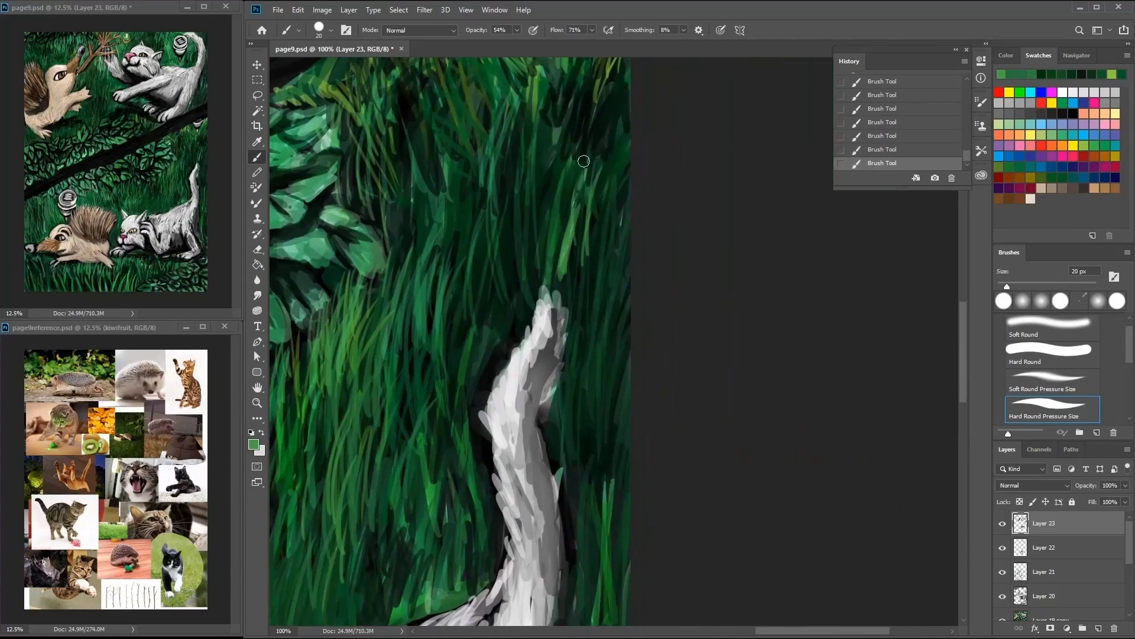
# Step: Paint light and dark green grass blades behind the lower cat's hindquarters along the page edge
pyautogui.moveTo(414, 532); pyautogui.dragTo(414, 118)
pyautogui.moveTo(627, 384); pyautogui.dragTo(592, 290)
pyautogui.moveTo(585, 301)
pyautogui.mouseDown()
pyautogui.moveTo(560, 240)
pyautogui.moveTo(522, 328)
pyautogui.mouseUp()
pyautogui.moveTo(556, 248); pyautogui.dragTo(550, 148)
pyautogui.moveTo(559, 201); pyautogui.dragTo(553, 118)
pyautogui.moveTo(591, 245); pyautogui.dragTo(586, 154)
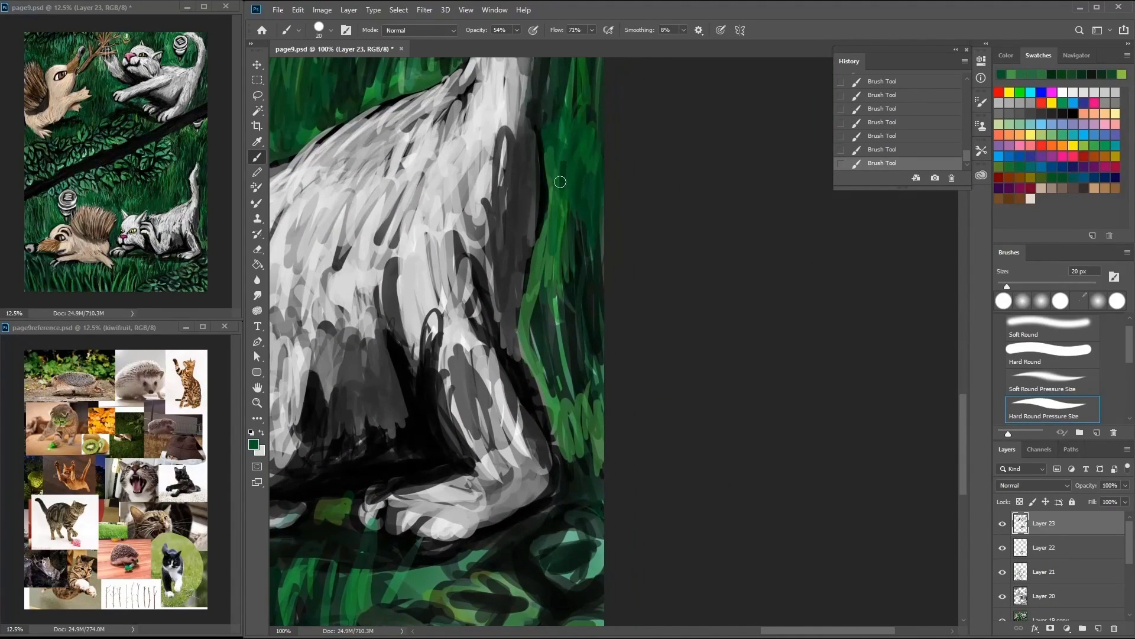
pyautogui.moveTo(586, 319); pyautogui.dragTo(574, 213)
pyautogui.moveTo(579, 479); pyautogui.dragTo(567, 361)
pyautogui.moveTo(550, 408); pyautogui.dragTo(532, 283)
pyautogui.moveTo(585, 503); pyautogui.dragTo(592, 446)
pyautogui.moveTo(526, 532); pyautogui.dragTo(450, 562)
pyautogui.moveTo(597, 245); pyautogui.dragTo(591, 213)
pyautogui.moveTo(592, 289); pyautogui.dragTo(562, 148)
pyautogui.moveTo(597, 337); pyautogui.dragTo(580, 171)
# Step: Layer lighter and darker green grass blades directly above the lower cat's back
pyautogui.moveTo(566, 164)
pyautogui.mouseDown()
pyautogui.moveTo(599, 243)
pyautogui.moveTo(668, 158)
pyautogui.moveTo(792, 160)
pyautogui.mouseUp()
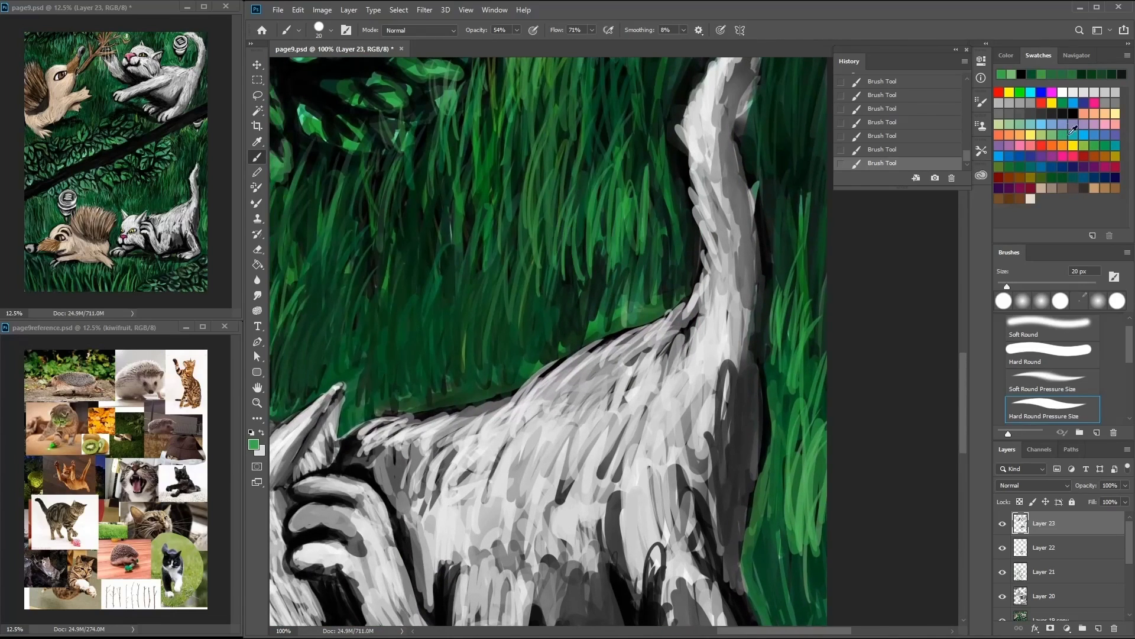
pyautogui.moveTo(565, 313)
pyautogui.mouseDown()
pyautogui.moveTo(553, 216)
pyautogui.moveTo(585, 201)
pyautogui.mouseUp()
pyautogui.moveTo(536, 317); pyautogui.dragTo(527, 224)
pyautogui.moveTo(491, 370); pyautogui.dragTo(488, 246)
pyautogui.moveTo(568, 354); pyautogui.dragTo(550, 210)
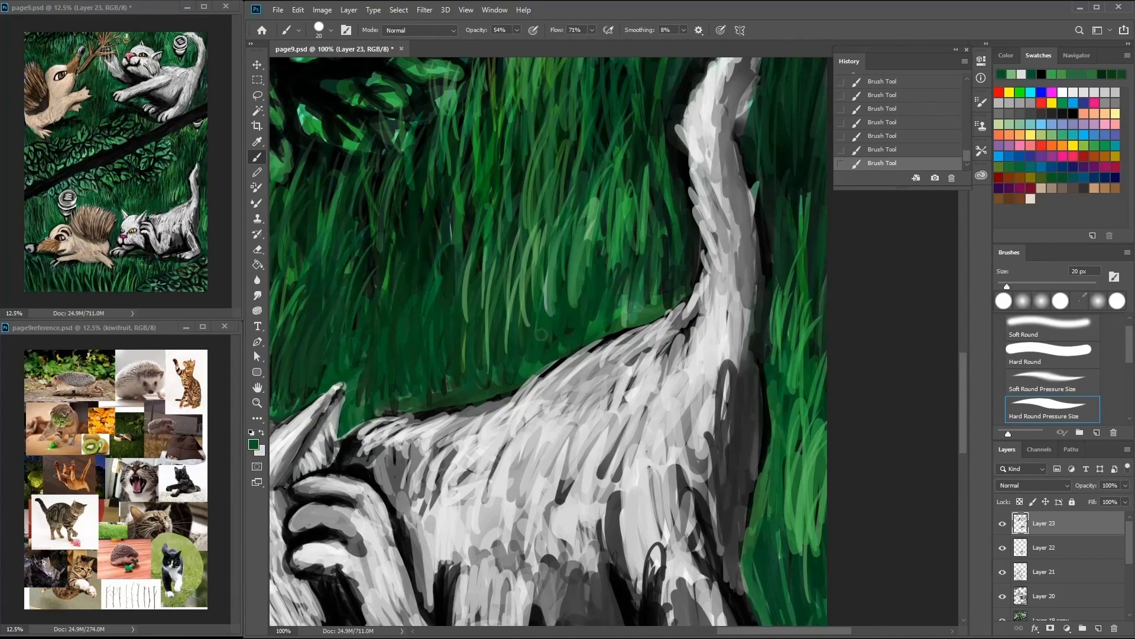
pyautogui.moveTo(535, 325); pyautogui.dragTo(523, 225)
pyautogui.moveTo(583, 296); pyautogui.dragTo(594, 192)
pyautogui.moveTo(627, 322); pyautogui.dragTo(638, 219)
pyautogui.moveTo(668, 304); pyautogui.dragTo(686, 201)
pyautogui.moveTo(692, 272); pyautogui.dragTo(665, 136)
# Step: Extend the grass blades upward from the lower cat's back toward the leafy bush
pyautogui.moveTo(709, 44); pyautogui.dragTo(602, 233)
pyautogui.moveTo(616, 236); pyautogui.dragTo(586, 139)
pyautogui.moveTo(544, 340); pyautogui.dragTo(541, 192)
pyautogui.moveTo(553, 420); pyautogui.dragTo(533, 314)
pyautogui.moveTo(511, 408); pyautogui.dragTo(508, 258)
pyautogui.moveTo(517, 464); pyautogui.dragTo(521, 311)
pyautogui.moveTo(524, 385); pyautogui.dragTo(515, 251)
# Step: Refine the leaves and dark gaps beneath the diagonal branch with black and sampled green
pyautogui.moveTo(354, 195); pyautogui.dragTo(649, 230)
pyautogui.moveTo(680, 269)
pyautogui.mouseDown()
pyautogui.moveTo(650, 220)
pyautogui.moveTo(674, 204)
pyautogui.mouseUp()
pyautogui.moveTo(732, 166)
pyautogui.mouseDown()
pyautogui.moveTo(709, 139)
pyautogui.moveTo(674, 142)
pyautogui.mouseUp()
pyautogui.moveTo(670, 126)
pyautogui.mouseDown()
pyautogui.moveTo(729, 150)
pyautogui.moveTo(693, 215)
pyautogui.mouseUp()
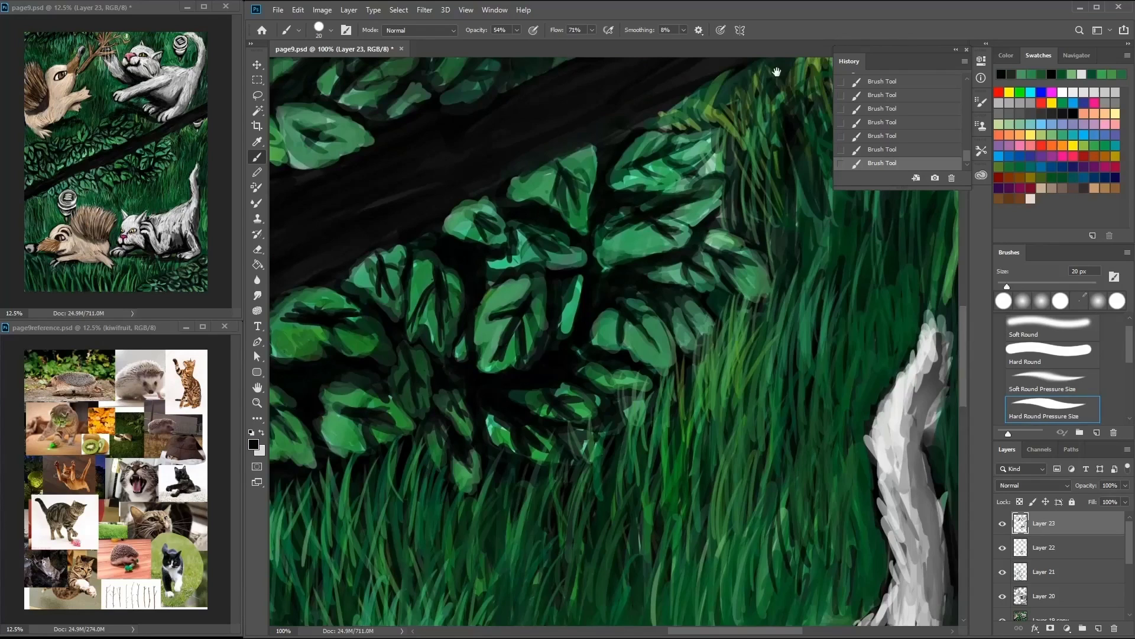
pyautogui.moveTo(777, 71); pyautogui.dragTo(830, 131)
pyautogui.keyDown('alt'); pyautogui.click(532, 405); pyautogui.keyUp('alt')
pyautogui.moveTo(492, 401)
pyautogui.mouseDown()
pyautogui.moveTo(467, 394)
pyautogui.moveTo(508, 296)
pyautogui.moveTo(627, 267)
pyautogui.mouseUp()
pyautogui.keyDown('alt'); pyautogui.click(592, 260); pyautogui.keyUp('alt')
pyautogui.moveTo(529, 316); pyautogui.dragTo(514, 278)
pyautogui.moveTo(524, 221); pyautogui.dragTo(624, 204)
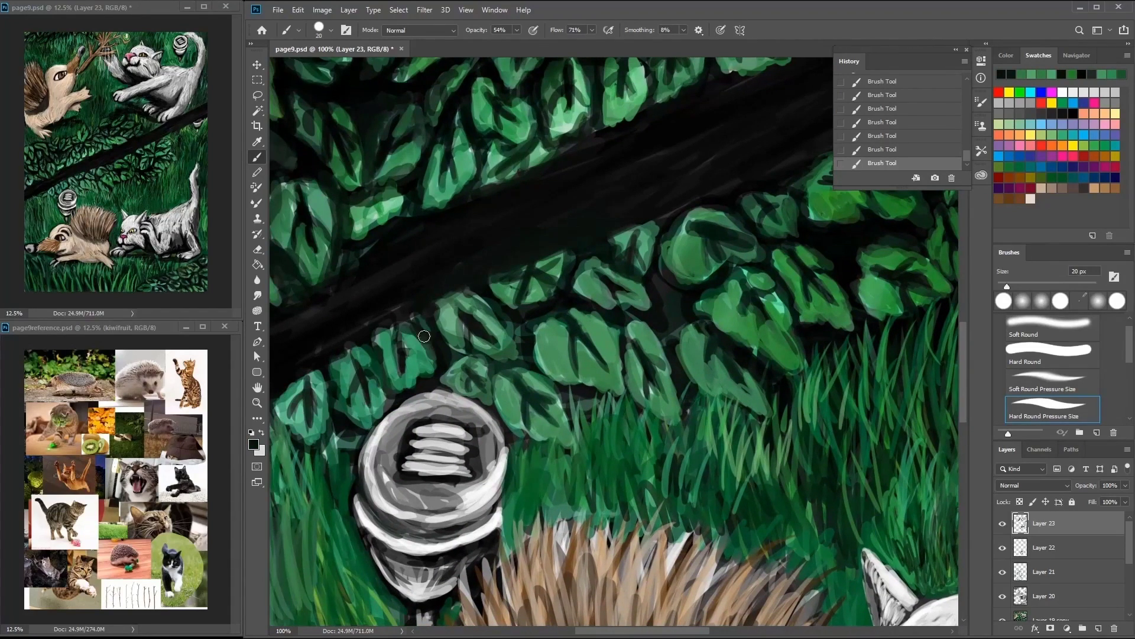
# Step: Touch up the leaf edges along the branch above the lower hedgehog and lamp, and show the whole page
pyautogui.hscroll(3, 316, 370)
pyautogui.scroll(1, 316, 371)
pyautogui.moveTo(594, 307); pyautogui.dragTo(494, 331)
pyautogui.moveTo(763, 266); pyautogui.dragTo(663, 290)
pyautogui.keyDown('alt'); pyautogui.click(728, 153); pyautogui.keyUp('alt')
pyautogui.moveTo(828, 171); pyautogui.dragTo(755, 193)
pyautogui.hotkey('ctrl', '0')
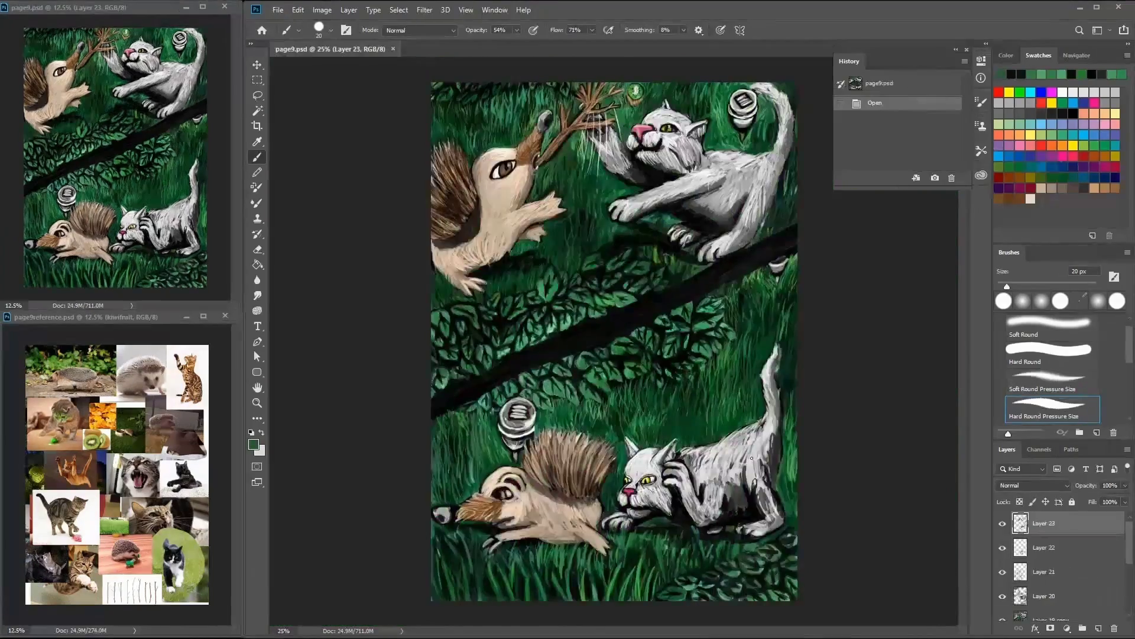
# Step: Refine the lower cat's yellow eyes with white and black strokes using a 12 px brush
pyautogui.scroll(4, 647, 203)
pyautogui.rightClick(793, 418)
pyautogui.click(1075, 109)
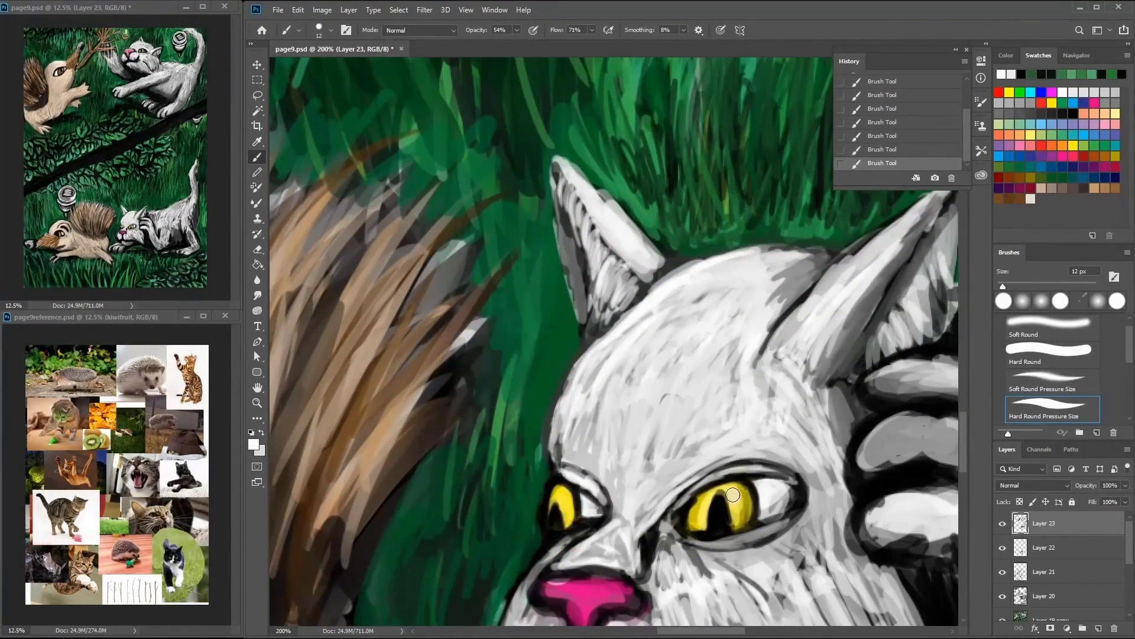
pyautogui.scroll(-3, 614, 345)
pyautogui.hscroll(2, 614, 346)
pyautogui.click(1075, 110)
pyautogui.moveTo(586, 411); pyautogui.dragTo(658, 380)
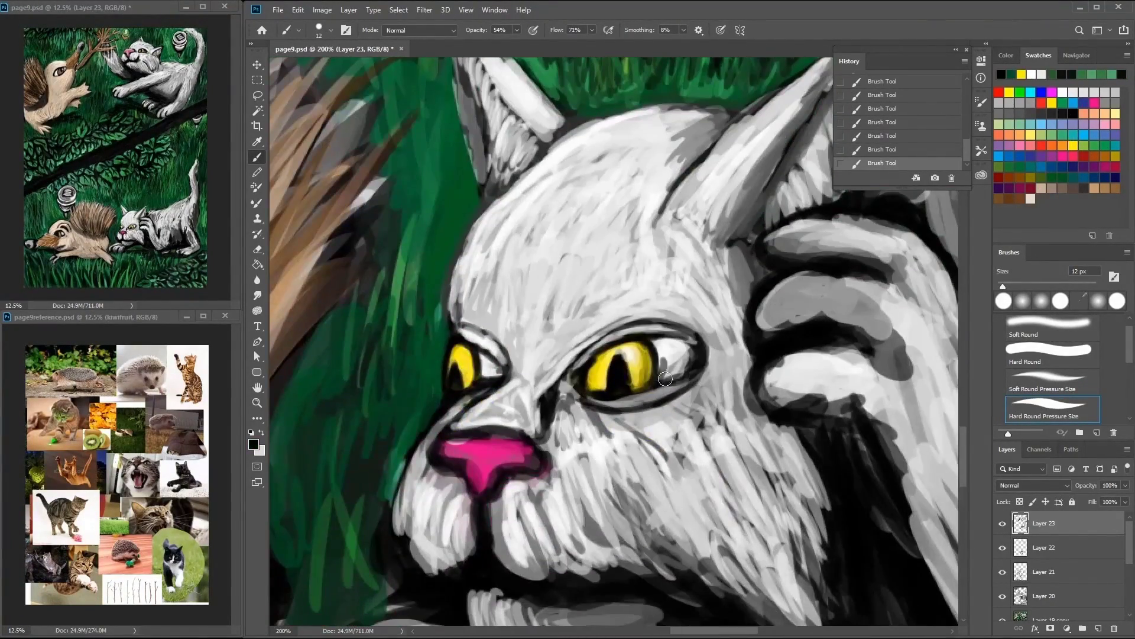
# Step: Blend the fur around the lower cat's eye, nose bridge and forehead with tones sampled from its face
pyautogui.keyDown('alt'); pyautogui.click(739, 443); pyautogui.keyUp('alt')
pyautogui.moveTo(738, 444); pyautogui.dragTo(716, 391)
pyautogui.moveTo(680, 320)
pyautogui.mouseDown()
pyautogui.moveTo(503, 355)
pyautogui.moveTo(515, 426)
pyautogui.moveTo(591, 331)
pyautogui.mouseUp()
pyautogui.keyDown('alt'); pyautogui.click(538, 387); pyautogui.keyUp('alt')
pyautogui.keyDown('alt'); pyautogui.click(503, 411); pyautogui.keyUp('alt')
pyautogui.moveTo(562, 366)
pyautogui.mouseDown()
pyautogui.moveTo(485, 308)
pyautogui.moveTo(604, 319)
pyautogui.moveTo(710, 296)
pyautogui.mouseUp()
pyautogui.moveTo(592, 461)
pyautogui.mouseDown()
pyautogui.moveTo(675, 449)
pyautogui.moveTo(633, 393)
pyautogui.moveTo(710, 355)
pyautogui.mouseUp()
pyautogui.keyDown('alt'); pyautogui.click(680, 402); pyautogui.keyUp('alt')
# Step: Touch up the lower cat's cheek, the edge beside its raised paw and its nose area with sampled tones
pyautogui.moveTo(733, 248)
pyautogui.mouseDown()
pyautogui.moveTo(746, 438)
pyautogui.moveTo(816, 497)
pyautogui.mouseUp()
pyautogui.keyDown('alt'); pyautogui.click(727, 426); pyautogui.keyUp('alt')
pyautogui.moveTo(722, 414)
pyautogui.mouseDown()
pyautogui.moveTo(733, 438)
pyautogui.moveTo(568, 426)
pyautogui.moveTo(666, 346)
pyautogui.mouseUp()
pyautogui.keyDown('alt'); pyautogui.click(521, 385); pyautogui.keyUp('alt')
pyautogui.moveTo(532, 379); pyautogui.dragTo(515, 438)
pyautogui.keyDown('alt'); pyautogui.click(492, 369); pyautogui.keyUp('alt')
pyautogui.moveTo(502, 355)
pyautogui.mouseDown()
pyautogui.moveTo(491, 461)
pyautogui.moveTo(532, 456)
pyautogui.mouseUp()
# Step: Layer short fur strokes over the lower cat's muzzle, chin and lower cheek
pyautogui.moveTo(576, 402); pyautogui.dragTo(582, 459)
pyautogui.moveTo(615, 509)
pyautogui.mouseDown()
pyautogui.moveTo(650, 562)
pyautogui.moveTo(697, 515)
pyautogui.mouseUp()
pyautogui.moveTo(674, 545)
pyautogui.mouseDown()
pyautogui.moveTo(739, 508)
pyautogui.moveTo(632, 532)
pyautogui.mouseUp()
pyautogui.moveTo(556, 497)
pyautogui.mouseDown()
pyautogui.moveTo(625, 472)
pyautogui.moveTo(710, 520)
pyautogui.mouseUp()
pyautogui.moveTo(710, 521); pyautogui.dragTo(467, 574)
pyautogui.moveTo(603, 272)
pyautogui.mouseDown()
pyautogui.moveTo(509, 308)
pyautogui.moveTo(535, 299)
pyautogui.mouseUp()
# Step: Strengthen the shadows and light fur on the lower cat's raised foreleg, using black and light grey with a 26 px brush
pyautogui.hotkey('ctrl', '-')
pyautogui.hotkey('ctrl', '-')
pyautogui.moveTo(615, 308)
pyautogui.mouseDown()
pyautogui.moveTo(639, 373)
pyautogui.moveTo(618, 319)
pyautogui.moveTo(627, 379)
pyautogui.mouseUp()
pyautogui.press('x')
pyautogui.rightClick(657, 278)
pyautogui.moveTo(443, 444)
pyautogui.mouseDown()
pyautogui.moveTo(467, 455)
pyautogui.moveTo(456, 435)
pyautogui.mouseUp()
pyautogui.press('x')
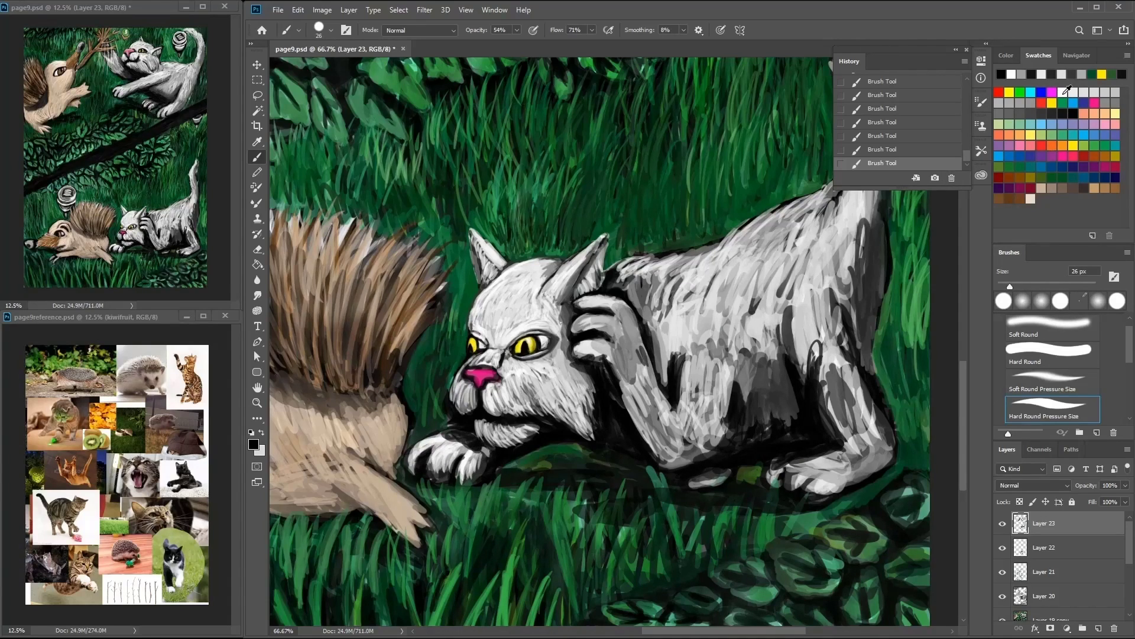
pyautogui.moveTo(614, 330)
pyautogui.mouseDown()
pyautogui.moveTo(648, 390)
pyautogui.moveTo(644, 426)
pyautogui.mouseUp()
pyautogui.moveTo(621, 355); pyautogui.dragTo(648, 429)
pyautogui.moveTo(700, 372); pyautogui.dragTo(674, 440)
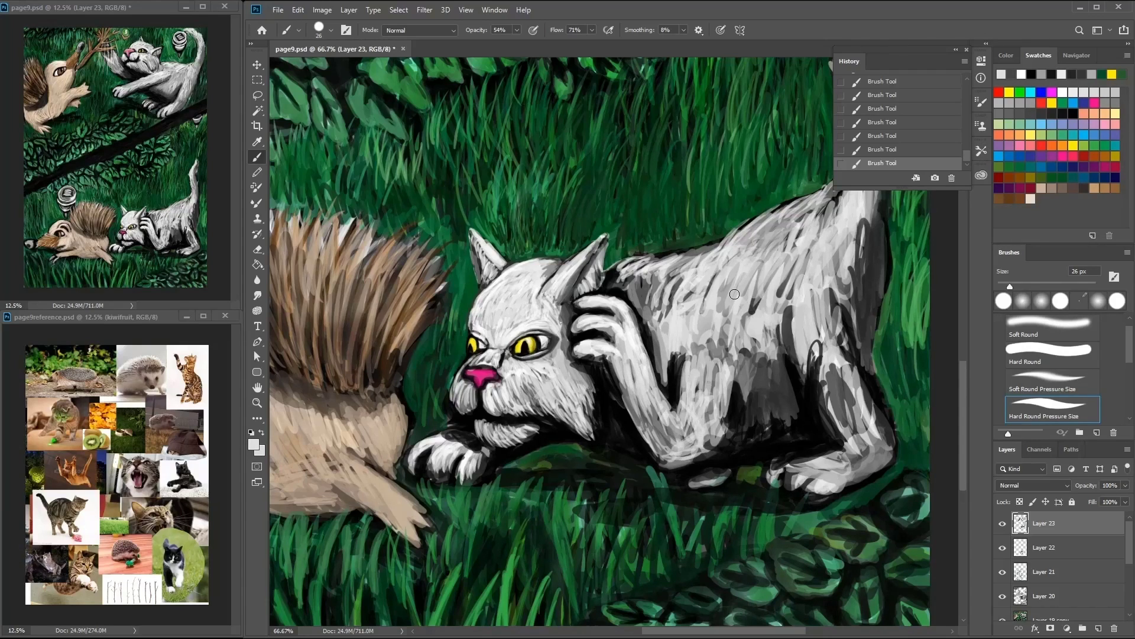
# Step: Brush light fur strokes along the lower cat's back and tail
pyautogui.scroll(5, 710, 237)
pyautogui.hscroll(5, 710, 236)
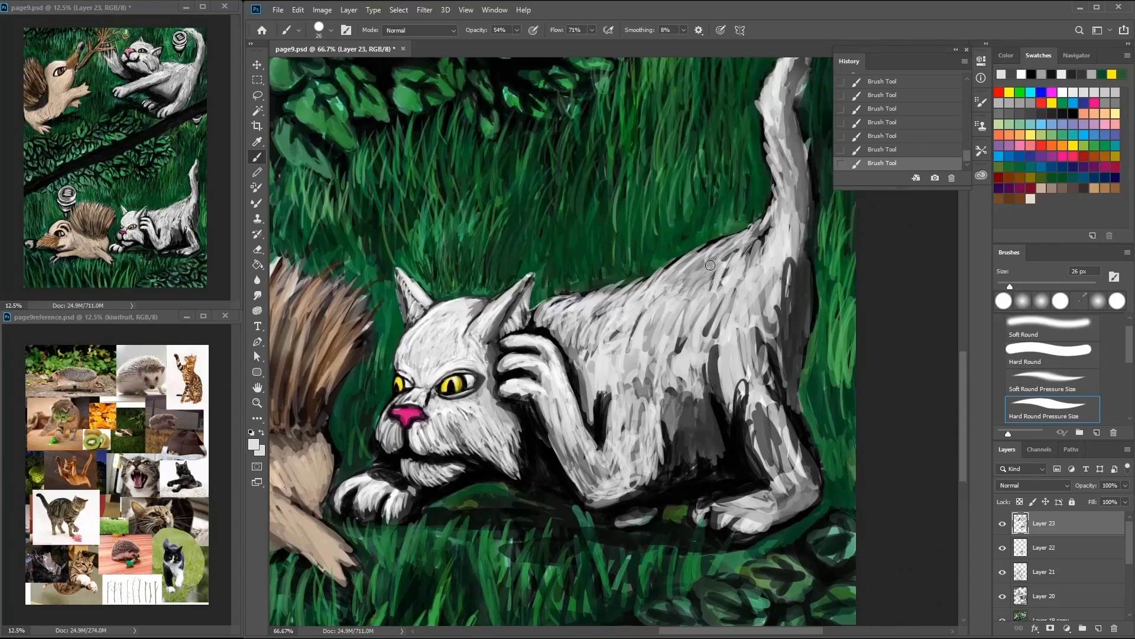
pyautogui.moveTo(715, 127); pyautogui.dragTo(712, 360)
pyautogui.press('x')
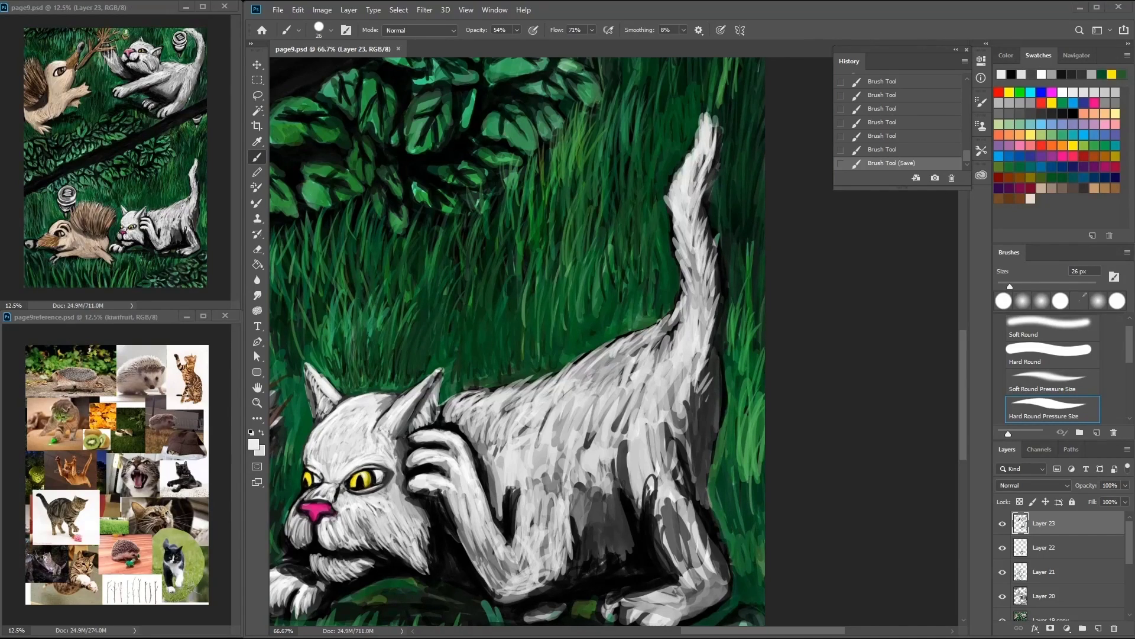
# Step: Paint more grass blades between the leafy bush and the lower cat's tail with sampled greens
pyautogui.keyDown('alt'); pyautogui.click(586, 201); pyautogui.keyUp('alt')
pyautogui.moveTo(599, 207); pyautogui.dragTo(567, 284)
pyautogui.keyDown('alt'); pyautogui.click(592, 195); pyautogui.keyUp('alt')
pyautogui.moveTo(612, 188)
pyautogui.mouseDown()
pyautogui.moveTo(572, 273)
pyautogui.moveTo(591, 272)
pyautogui.mouseUp()
pyautogui.moveTo(574, 182)
pyautogui.mouseDown()
pyautogui.moveTo(577, 308)
pyautogui.moveTo(576, 270)
pyautogui.mouseUp()
pyautogui.moveTo(609, 195)
pyautogui.mouseDown()
pyautogui.moveTo(556, 278)
pyautogui.moveTo(582, 166)
pyautogui.mouseUp()
pyautogui.keyDown('alt'); pyautogui.click(626, 183); pyautogui.keyUp('alt')
pyautogui.moveTo(556, 278); pyautogui.dragTo(549, 176)
pyautogui.moveTo(603, 272); pyautogui.dragTo(599, 227)
# Step: Continue the grass blades beneath the bush toward the lower hedgehog and lamp
pyautogui.hscroll(-5, 568, 260)
pyautogui.moveTo(615, 314); pyautogui.dragTo(615, 256)
pyautogui.moveTo(618, 337); pyautogui.dragTo(624, 177)
pyautogui.hscroll(-3, 624, 154)
pyautogui.moveTo(485, 171)
pyautogui.mouseDown()
pyautogui.moveTo(500, 213)
pyautogui.moveTo(544, 222)
pyautogui.mouseUp()
# Step: Highlight the leaves beneath the diagonal branch with a light green sampled from the foliage
pyautogui.hscroll(-2, 534, 214)
pyautogui.keyDown('alt'); pyautogui.click(339, 213); pyautogui.keyUp('alt')
pyautogui.moveTo(339, 214); pyautogui.dragTo(289, 247)
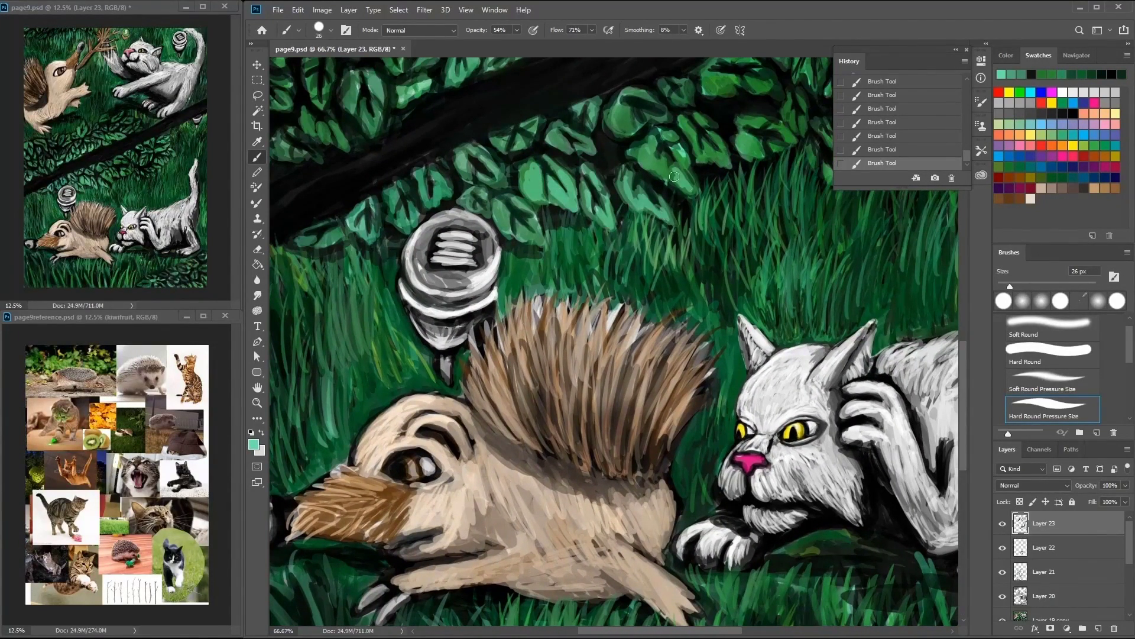
pyautogui.moveTo(754, 141); pyautogui.dragTo(704, 166)
pyautogui.moveTo(751, 118); pyautogui.dragTo(536, 206)
# Step: Add sampled green grass strokes along the lower edge of the leafy bush
pyautogui.keyDown('alt'); pyautogui.click(722, 204); pyautogui.keyUp('alt')
pyautogui.moveTo(722, 204); pyautogui.dragTo(698, 263)
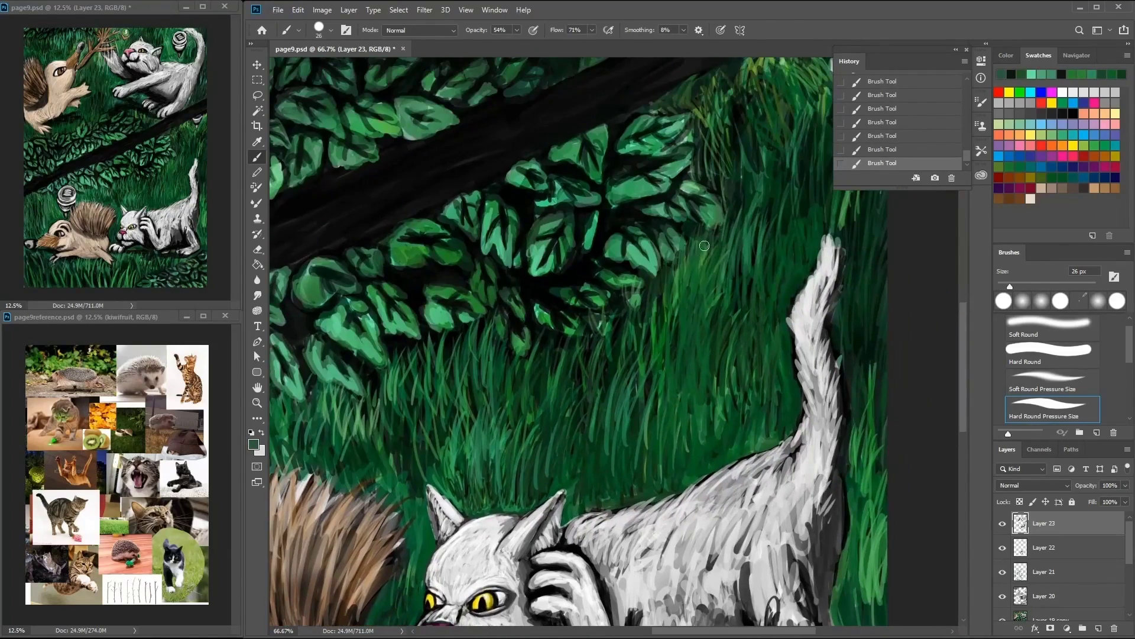
pyautogui.moveTo(354, 473); pyautogui.dragTo(532, 349)
pyautogui.moveTo(277, 366); pyautogui.dragTo(492, 370)
# Step: Examine the foliage along the branch, the upper hedgehog and cat, and the grass above the lower cat
pyautogui.scroll(3, 461, 426)
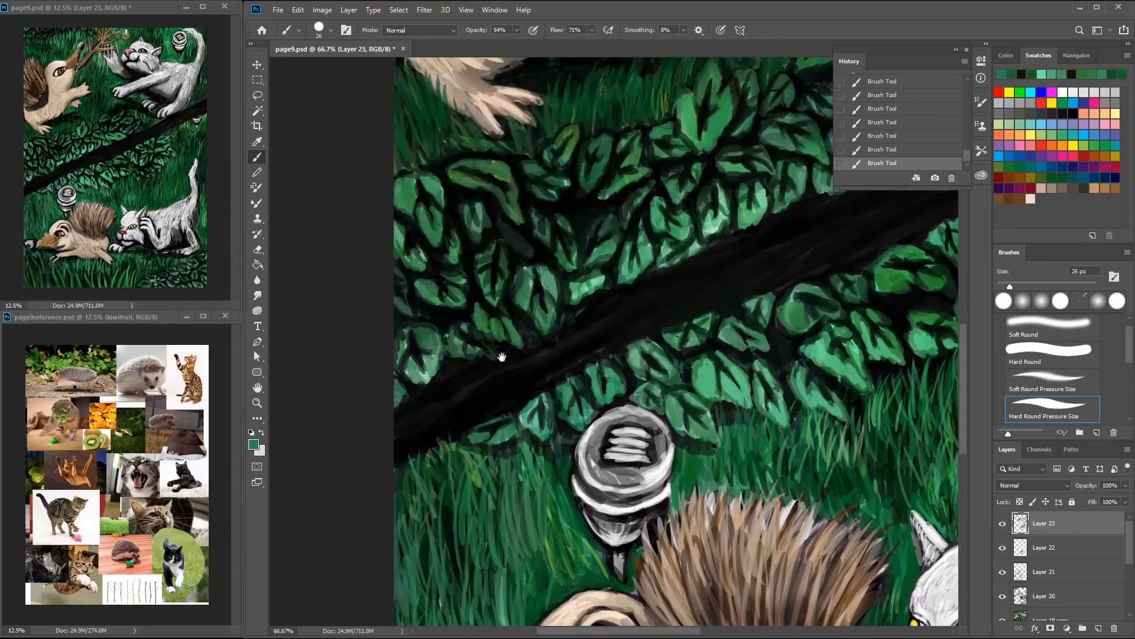
pyautogui.scroll(6, 465, 224)
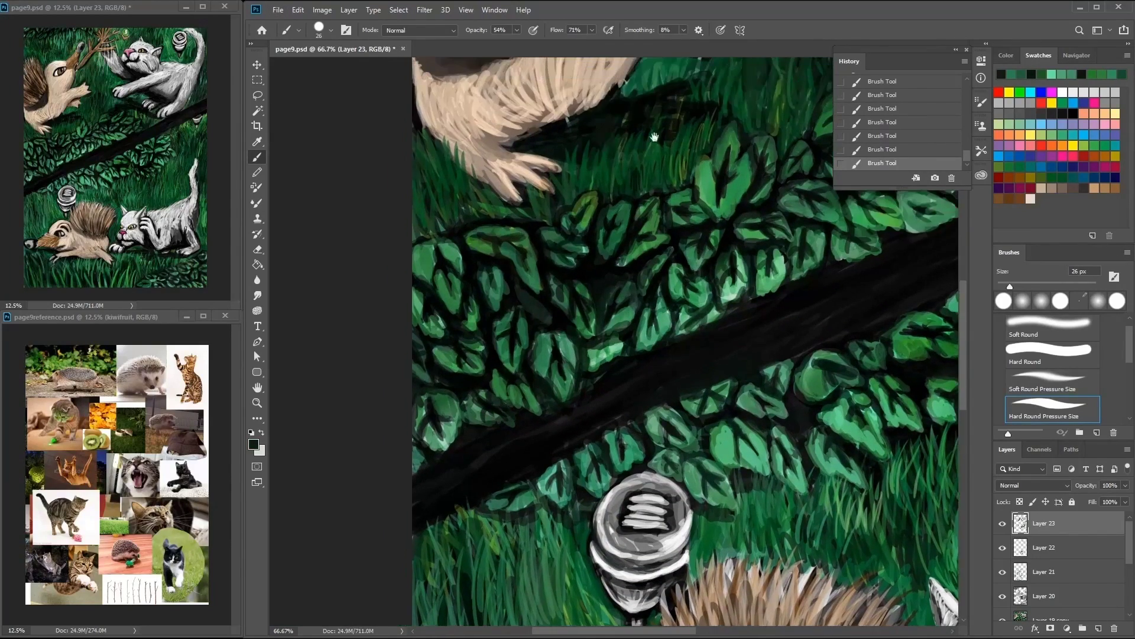
pyautogui.hscroll(-3, 414, 237)
pyautogui.scroll(2, 397, 242)
pyautogui.hscroll(2, 397, 241)
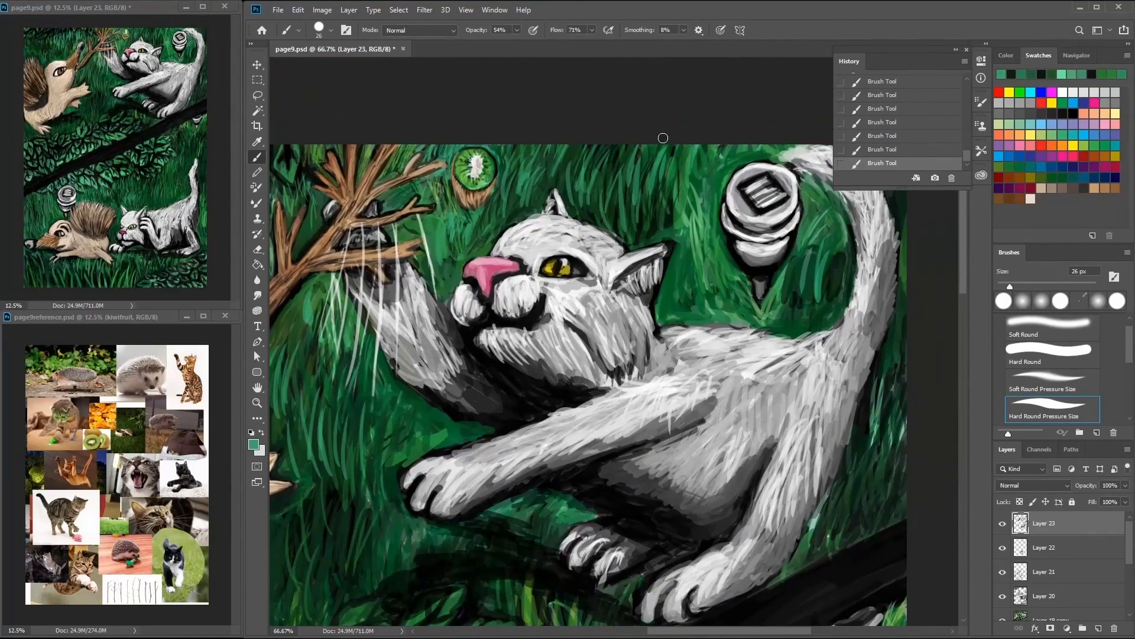
pyautogui.hscroll(5, 650, 296)
pyautogui.scroll(-6, 624, 313)
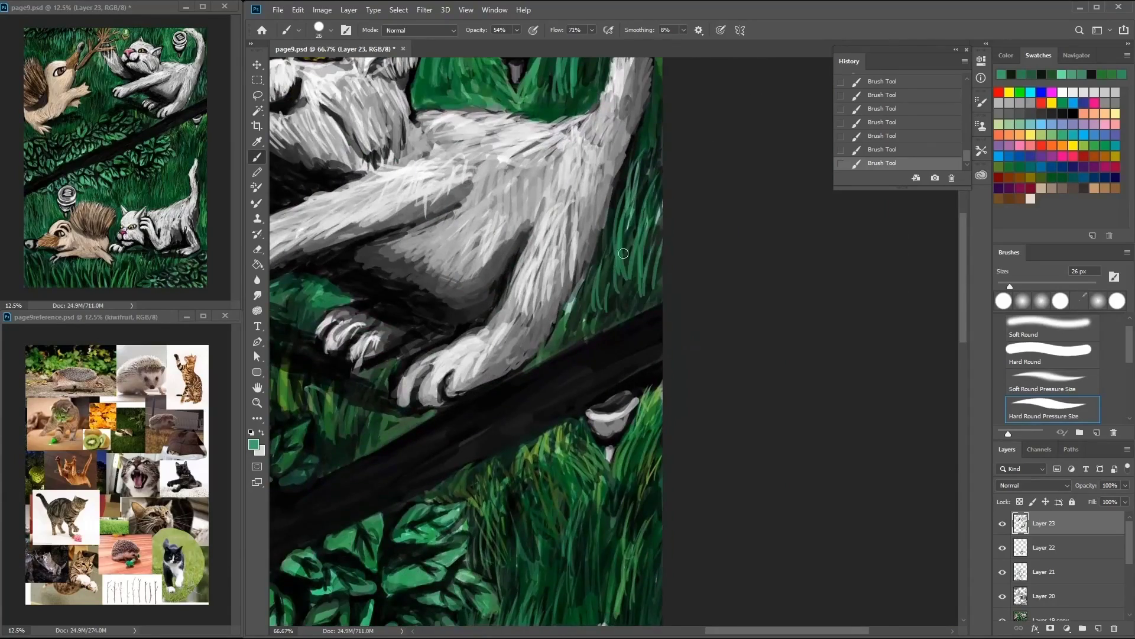
pyautogui.scroll(-3, 650, 266)
pyautogui.hscroll(-2, 650, 266)
pyautogui.scroll(-3, 765, 234)
pyautogui.hscroll(-2, 766, 234)
pyautogui.scroll(1, 705, 211)
pyautogui.hscroll(1, 704, 211)
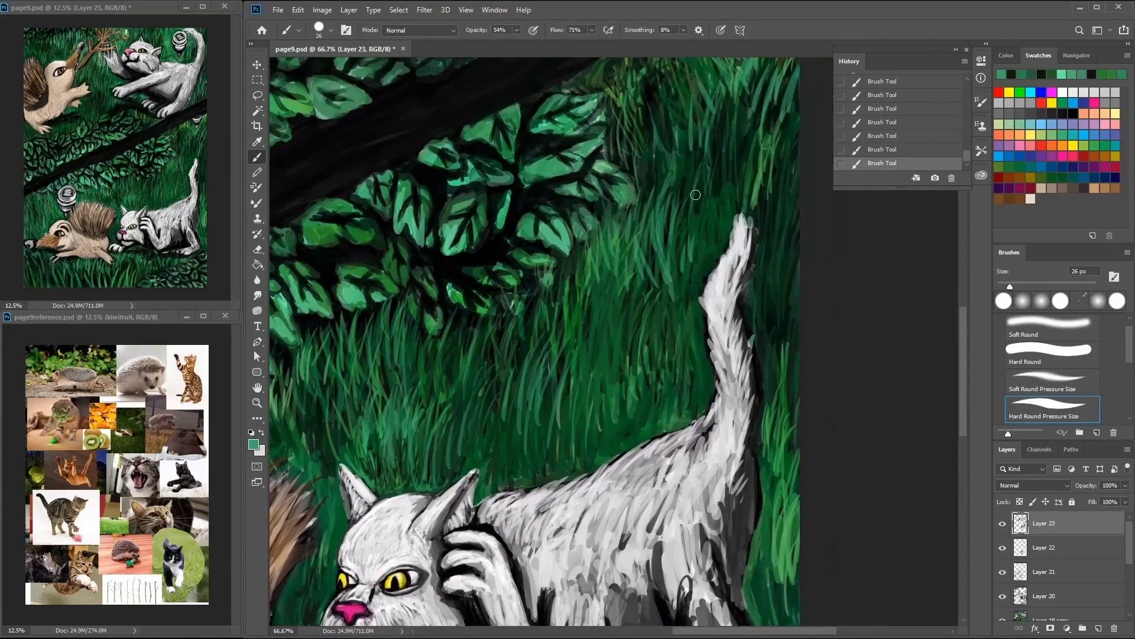
# Step: Layer sampled darker and lighter green blades in the grass beside the lower cat's tail
pyautogui.keyDown('alt'); pyautogui.click(679, 303); pyautogui.keyUp('alt')
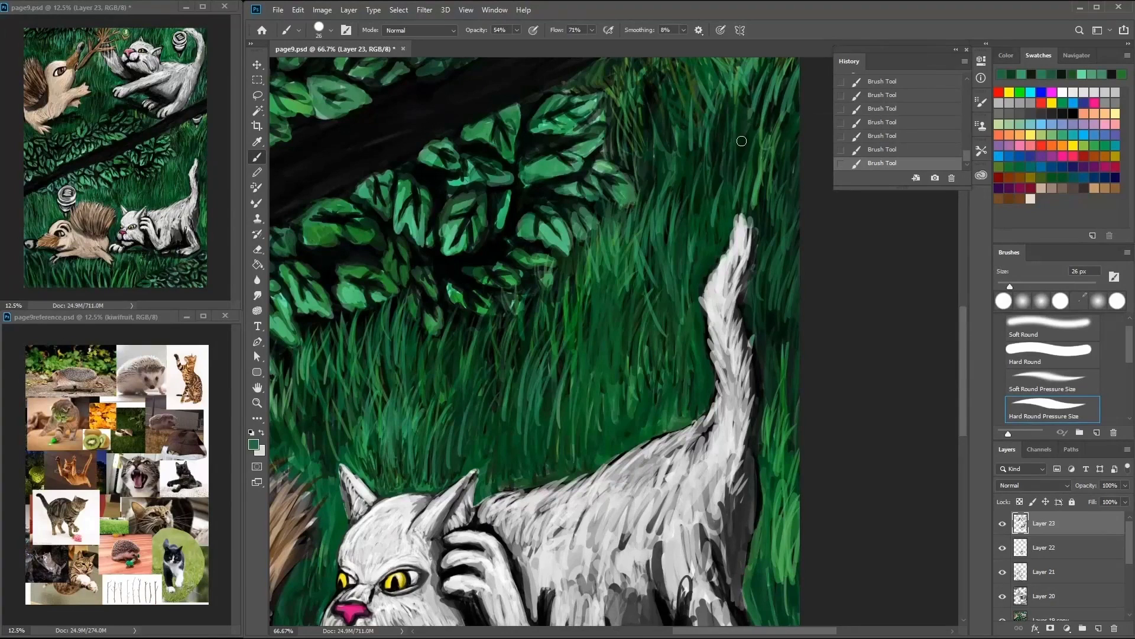
pyautogui.keyDown('alt'); pyautogui.click(669, 290); pyautogui.keyUp('alt')
pyautogui.scroll(-3, 685, 232)
# Step: Rework the lower cat's face edge, raised foreleg and belly shadow with sampled dark and light fur tones
pyautogui.keyDown('alt'); pyautogui.click(450, 349); pyautogui.keyUp('alt')
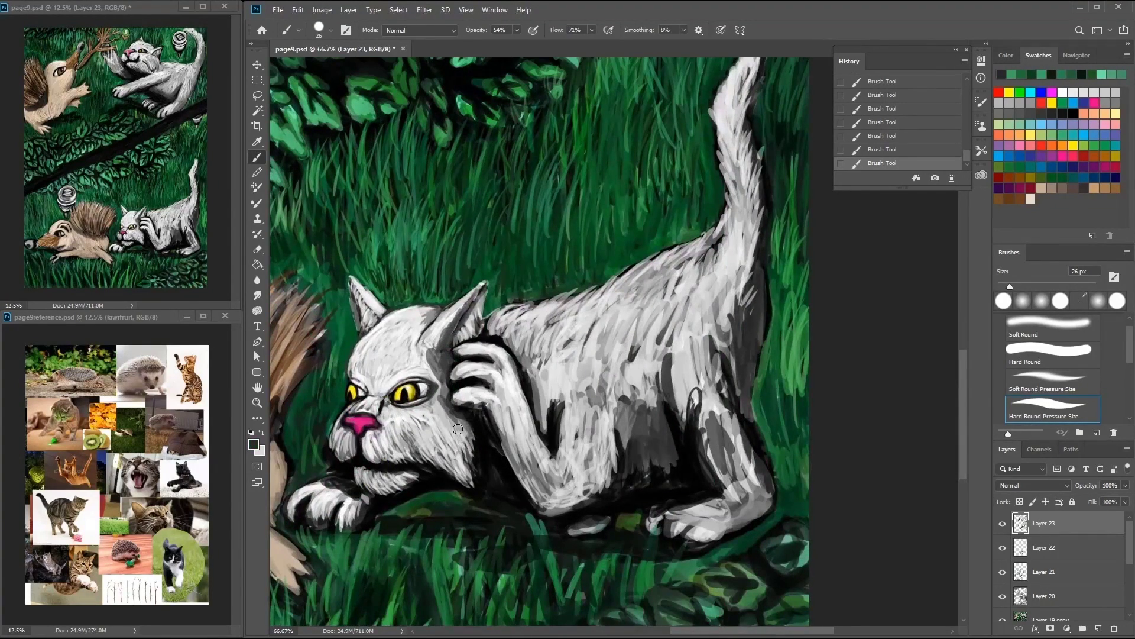
pyautogui.keyDown('alt'); pyautogui.click(386, 384); pyautogui.keyUp('alt')
pyautogui.keyDown('alt'); pyautogui.click(515, 426); pyautogui.keyUp('alt')
pyautogui.keyDown('alt'); pyautogui.click(523, 434); pyautogui.keyUp('alt')
pyautogui.keyDown('alt'); pyautogui.click(520, 414); pyautogui.keyUp('alt')
pyautogui.moveTo(665, 367)
pyautogui.mouseDown()
pyautogui.moveTo(639, 449)
pyautogui.moveTo(615, 432)
pyautogui.mouseUp()
pyautogui.moveTo(603, 390); pyautogui.dragTo(521, 479)
pyautogui.moveTo(638, 430)
pyautogui.mouseDown()
pyautogui.moveTo(758, 401)
pyautogui.moveTo(656, 467)
pyautogui.mouseUp()
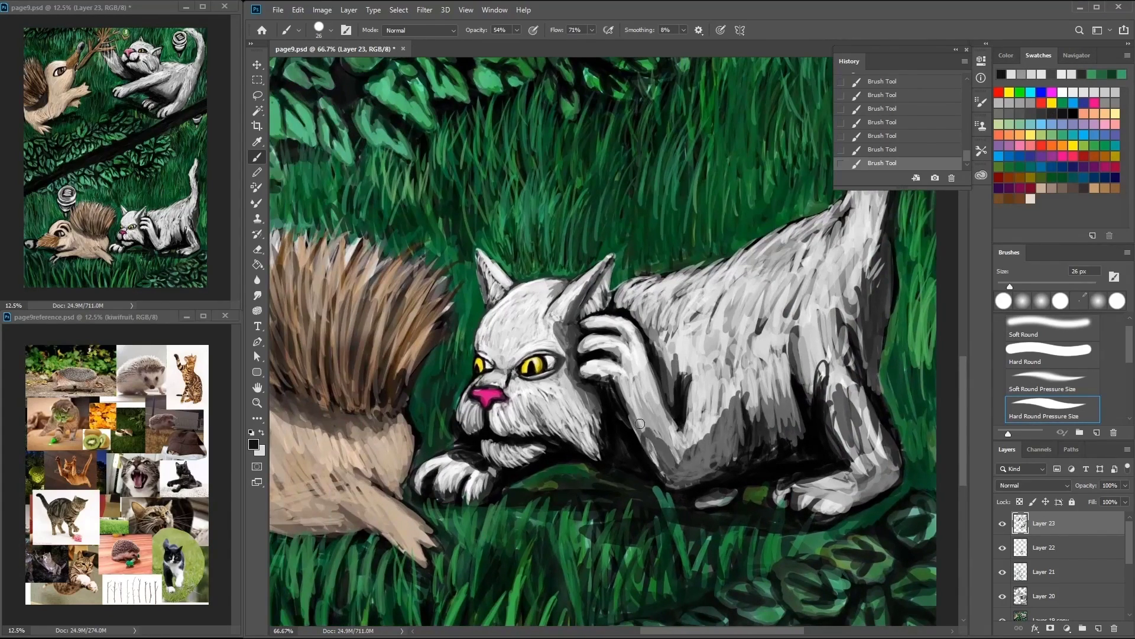
# Step: Deepen the shadow under the lower cat's raised foreleg and add light fur across its foreleg and flank
pyautogui.moveTo(691, 408); pyautogui.dragTo(633, 462)
pyautogui.press('x')
pyautogui.moveTo(651, 355); pyautogui.dragTo(639, 426)
pyautogui.moveTo(704, 384)
pyautogui.mouseDown()
pyautogui.moveTo(738, 427)
pyautogui.moveTo(852, 405)
pyautogui.mouseUp()
pyautogui.moveTo(709, 361); pyautogui.dragTo(651, 428)
pyautogui.moveTo(674, 363)
pyautogui.mouseDown()
pyautogui.moveTo(627, 402)
pyautogui.moveTo(680, 414)
pyautogui.moveTo(692, 360)
pyautogui.moveTo(579, 355)
pyautogui.moveTo(444, 426)
pyautogui.mouseUp()
pyautogui.hotkey('ctrl', '-')
pyautogui.hotkey('ctrl', '-')
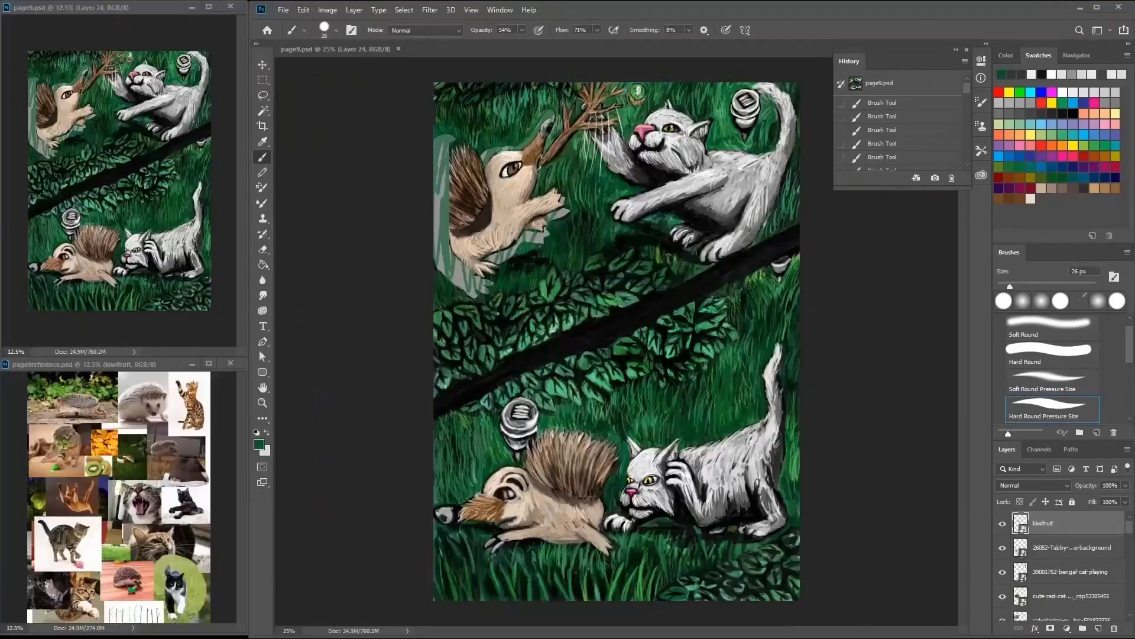
# Step: Step back through the last few edits around the upper hedgehog and redo one
pyautogui.hotkey('ctrl', 'alt', 'z')
pyautogui.hotkey('ctrl', 'alt', 'z')
pyautogui.hotkey('ctrl', 'alt', 'z')
pyautogui.hotkey('ctrl', 'alt', 'z')
pyautogui.hotkey('ctrl', 'shift', 'z')
# Step: Paint sampled green over the gap surrounding the resized upper hedgehog
pyautogui.keyDown('alt'); pyautogui.click(497, 141); pyautogui.keyUp('alt')
pyautogui.moveTo(473, 224); pyautogui.dragTo(449, 284)
pyautogui.moveTo(443, 142); pyautogui.dragTo(444, 266)
pyautogui.moveTo(502, 261); pyautogui.dragTo(554, 240)
pyautogui.moveTo(450, 189); pyautogui.dragTo(447, 260)
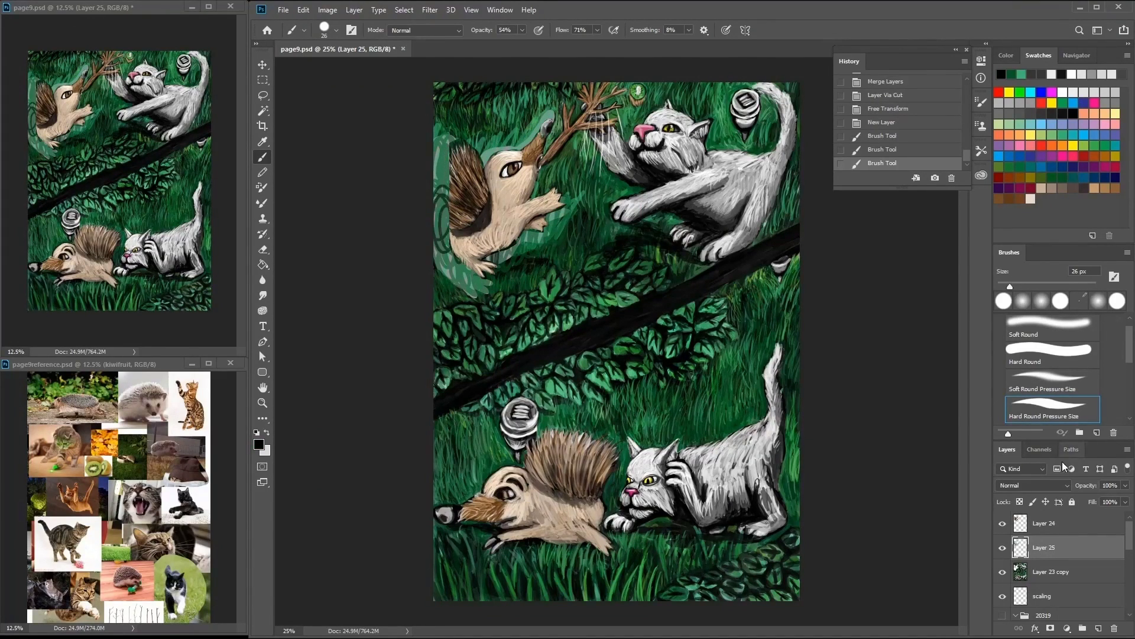
# Step: Outline the outer edge of the upper hedgehog's spines in black and try a sampled stroke beside its snout
pyautogui.hotkey('alt', ']')
pyautogui.moveTo(444, 145); pyautogui.dragTo(449, 163)
pyautogui.moveTo(441, 213); pyautogui.dragTo(446, 257)
pyautogui.keyDown('alt'); pyautogui.click(536, 133); pyautogui.keyUp('alt')
pyautogui.moveTo(550, 122); pyautogui.dragTo(526, 148)
pyautogui.hotkey('ctrl', 'z')
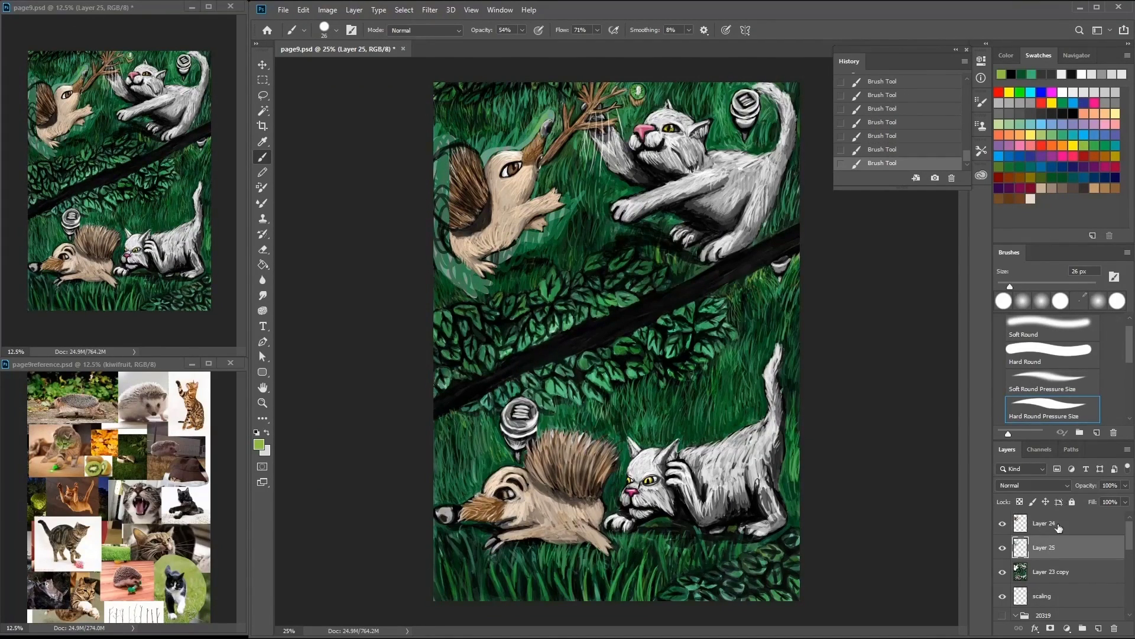
# Step: Fill in the upper hedgehog's missing spines with brown on Layer 24 and the surrounding gap with dark green on Layer 25
pyautogui.keyDown('alt'); pyautogui.click(453, 180); pyautogui.keyUp('alt')
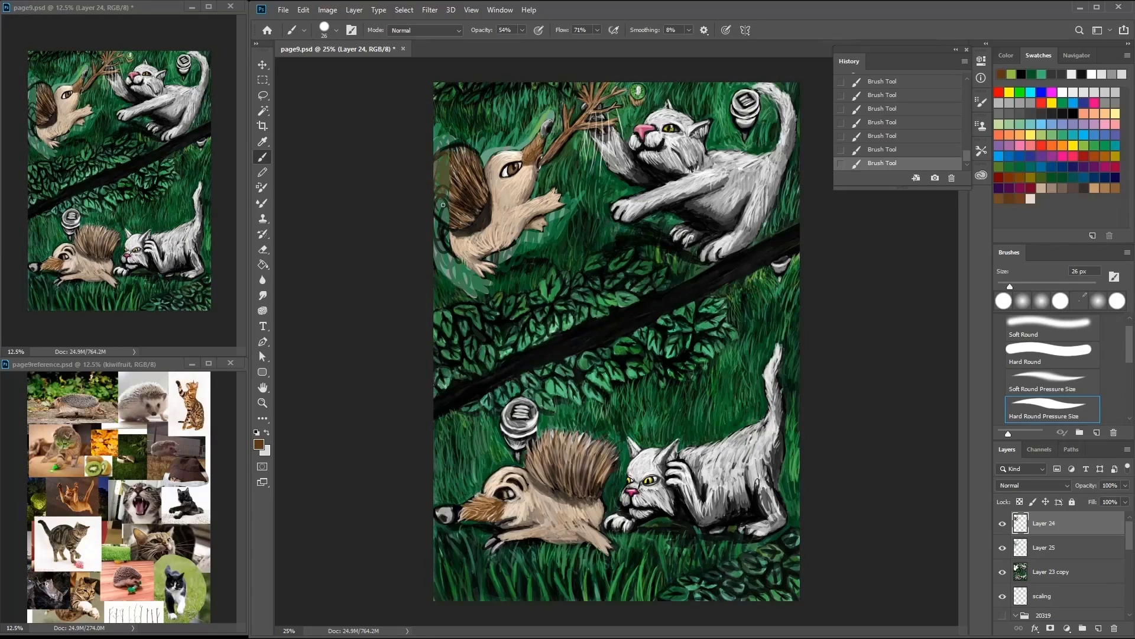
pyautogui.moveTo(443, 204); pyautogui.dragTo(453, 156)
pyautogui.keyDown('alt'); pyautogui.click(450, 230); pyautogui.keyUp('alt')
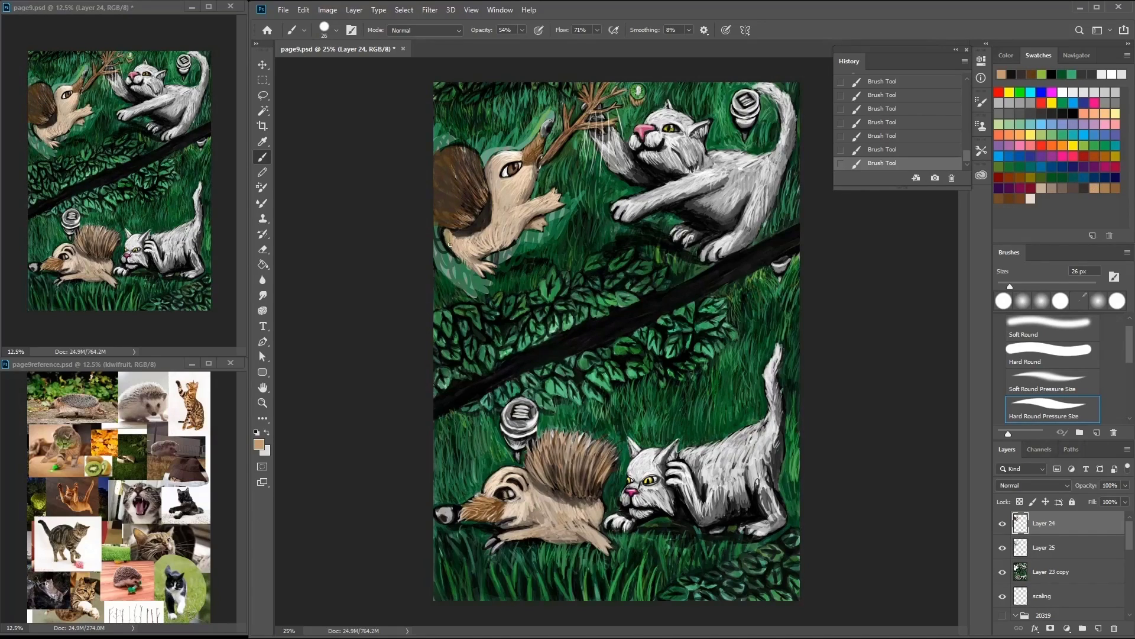
pyautogui.hotkey('alt', '[')
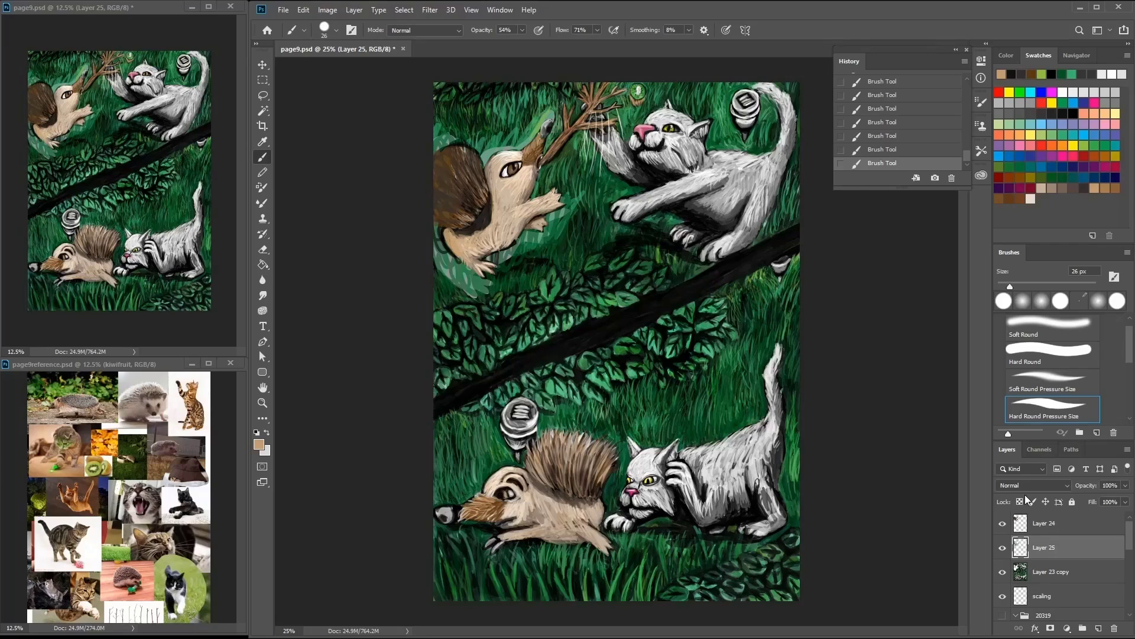
pyautogui.keyDown('alt'); pyautogui.click(439, 160); pyautogui.keyUp('alt')
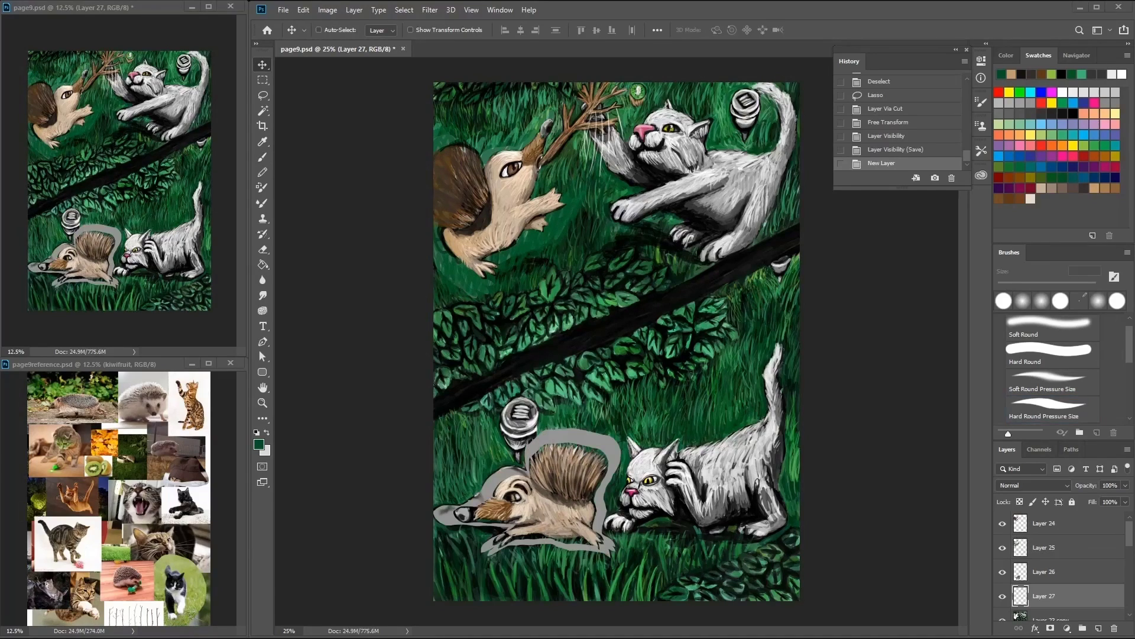
# Step: Brush green over the grey gap around the resized lower hedgehog on Layer 27
pyautogui.press('b')
pyautogui.moveTo(615, 449); pyautogui.dragTo(609, 562)
pyautogui.moveTo(450, 532); pyautogui.dragTo(500, 473)
pyautogui.moveTo(547, 556); pyautogui.dragTo(579, 547)
pyautogui.moveTo(467, 503); pyautogui.dragTo(573, 420)
# Step: Cover the remaining pale patches around the lower hedgehog with more sampled green
pyautogui.keyDown('alt'); pyautogui.click(743, 273); pyautogui.keyUp('alt')
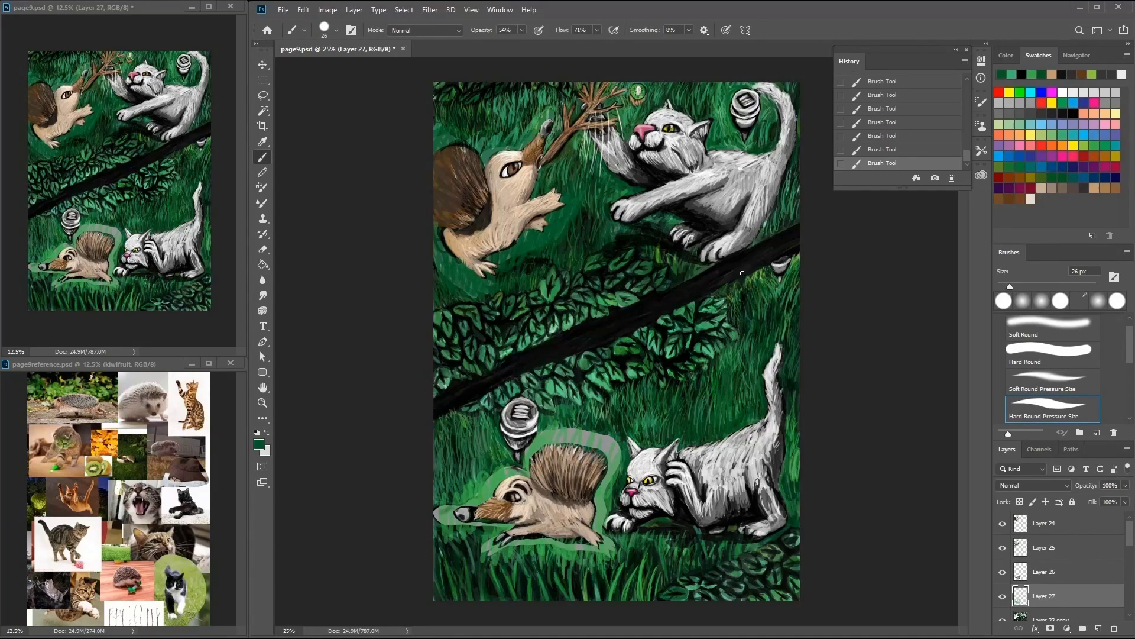
pyautogui.moveTo(615, 509); pyautogui.dragTo(532, 428)
pyautogui.moveTo(497, 464)
pyautogui.mouseDown()
pyautogui.moveTo(464, 503)
pyautogui.moveTo(491, 477)
pyautogui.mouseUp()
pyautogui.moveTo(485, 565); pyautogui.dragTo(531, 523)
pyautogui.moveTo(609, 548); pyautogui.dragTo(585, 461)
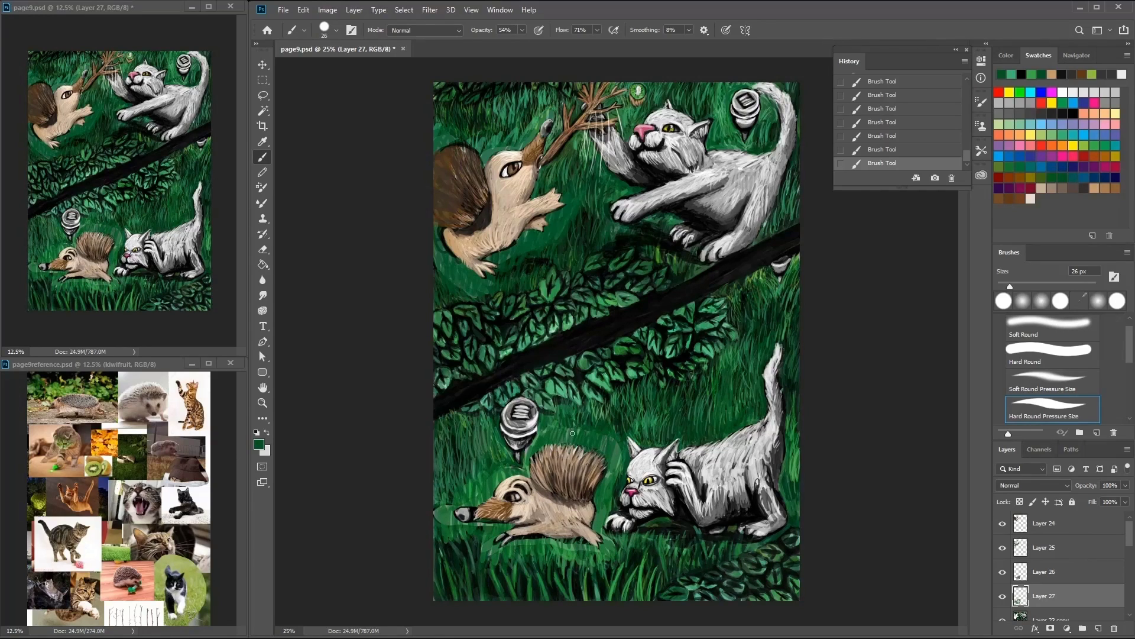
# Step: Add a new top layer and define the upper hedgehog's hind leg in black with a 17 px brush
pyautogui.scroll(2, 536, 215)
pyautogui.press('d')
pyautogui.hotkey('ctrl', 'shift', 'alt', 'n')
pyautogui.moveTo(502, 281)
pyautogui.mouseDown()
pyautogui.moveTo(536, 302)
pyautogui.moveTo(487, 327)
pyautogui.moveTo(480, 312)
pyautogui.mouseUp()
pyautogui.press('[')
pyautogui.rightClick(478, 303)
pyautogui.press('Escape')
# Step: Add grey-brown detail and black contour strokes around the upper hedgehog's spines and head
pyautogui.click(1096, 186)
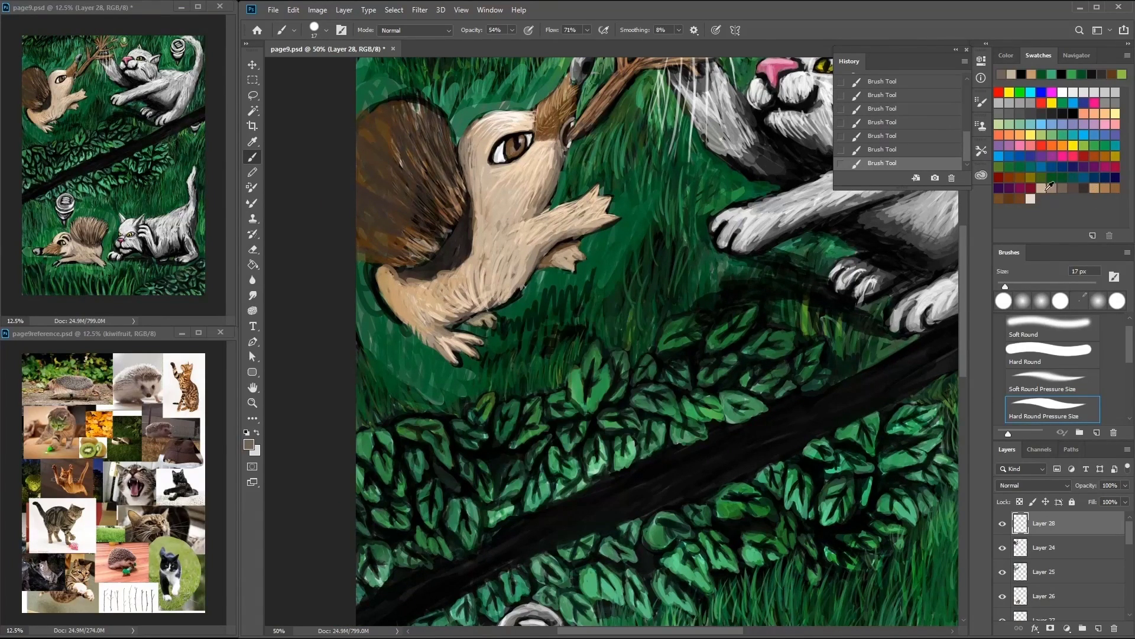
pyautogui.press('d')
pyautogui.moveTo(470, 114); pyautogui.dragTo(473, 201)
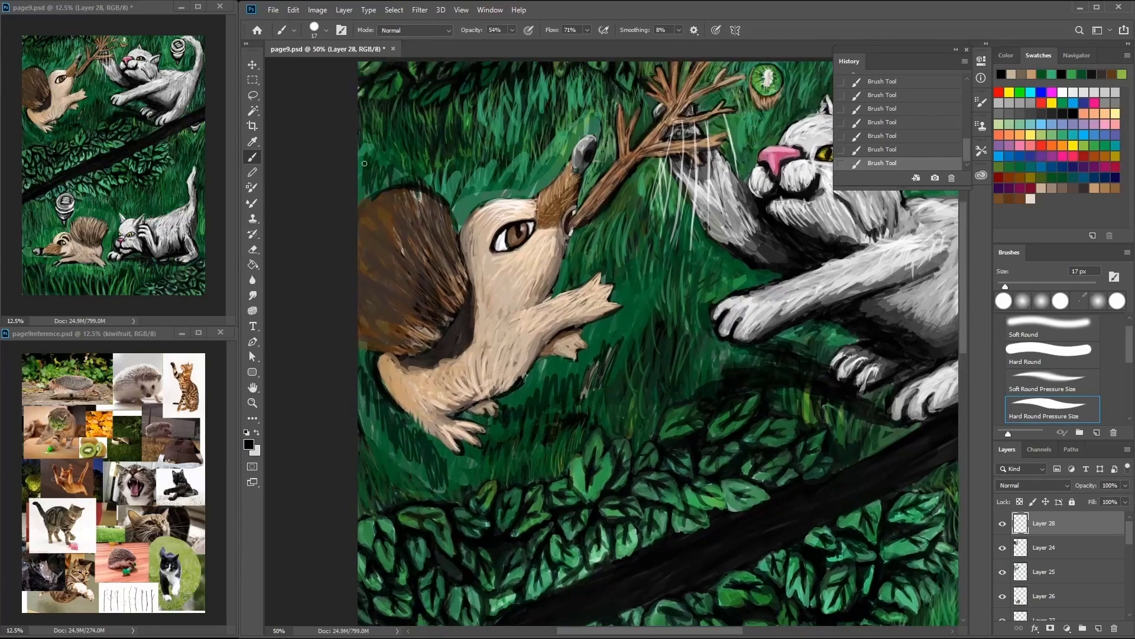
# Step: Paint grass blades with sampled green over the flat area around the upper hedgehog
pyautogui.keyDown('alt'); pyautogui.click(567, 142); pyautogui.keyUp('alt')
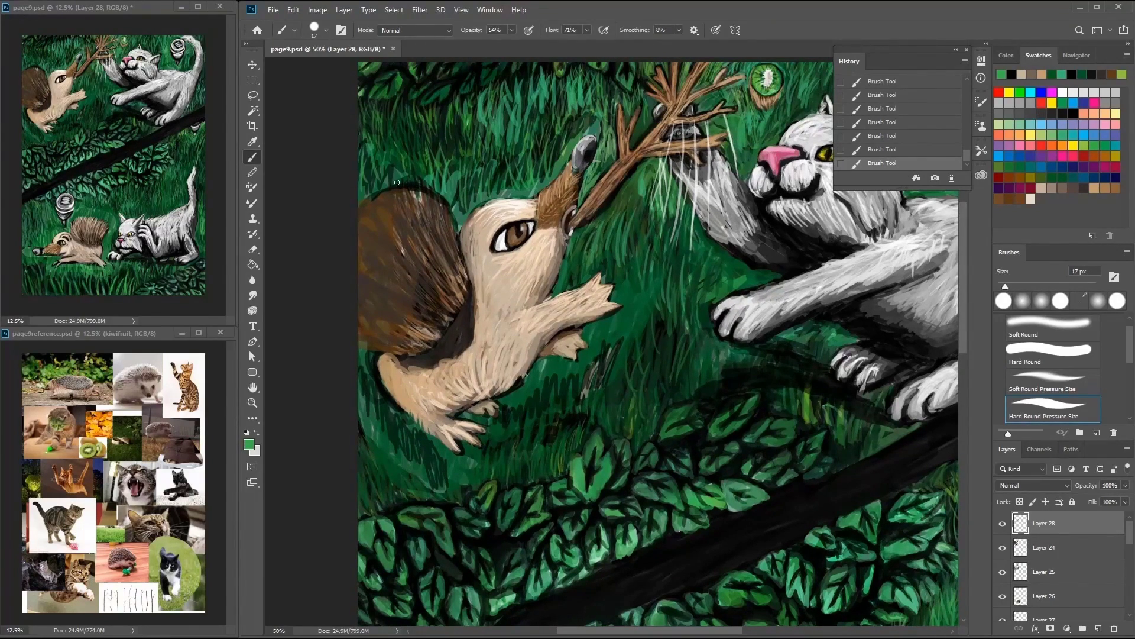
pyautogui.moveTo(651, 247)
pyautogui.mouseDown()
pyautogui.moveTo(591, 390)
pyautogui.moveTo(323, 579)
pyautogui.mouseUp()
pyautogui.moveTo(727, 333); pyautogui.dragTo(647, 333)
pyautogui.moveTo(330, 584); pyautogui.dragTo(439, 395)
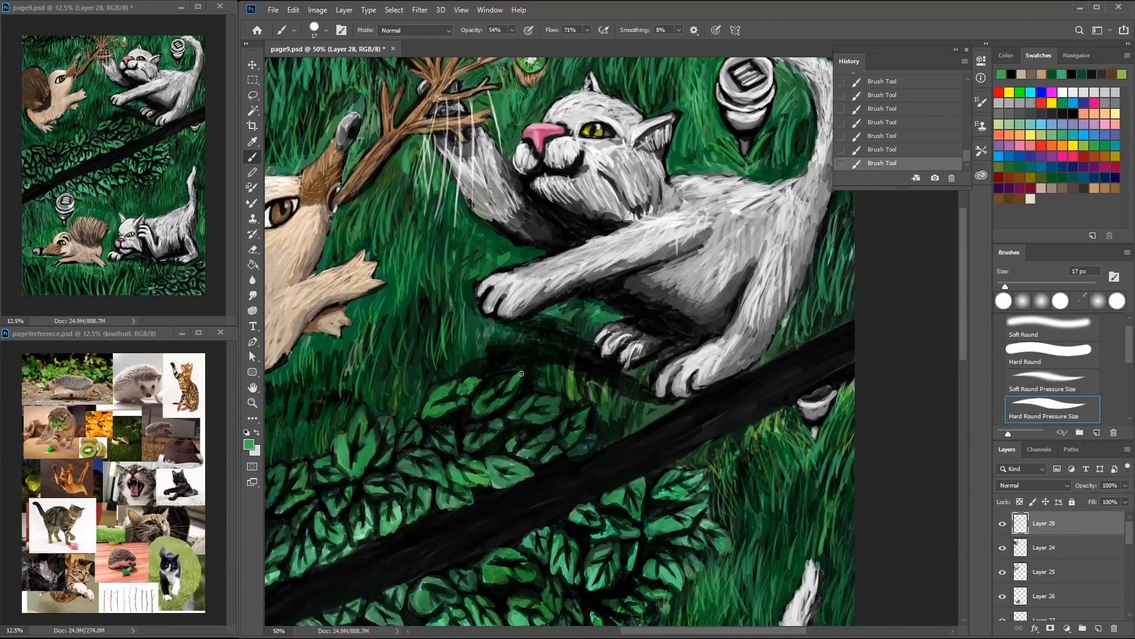
# Step: Define the lower hedgehog's spines, snout and legs with sampled black contour strokes
pyautogui.moveTo(364, 575); pyautogui.dragTo(420, 537)
pyautogui.keyDown('alt'); pyautogui.click(421, 414); pyautogui.keyUp('alt')
pyautogui.moveTo(280, 154); pyautogui.dragTo(438, 197)
pyautogui.moveTo(486, 162); pyautogui.dragTo(438, 206)
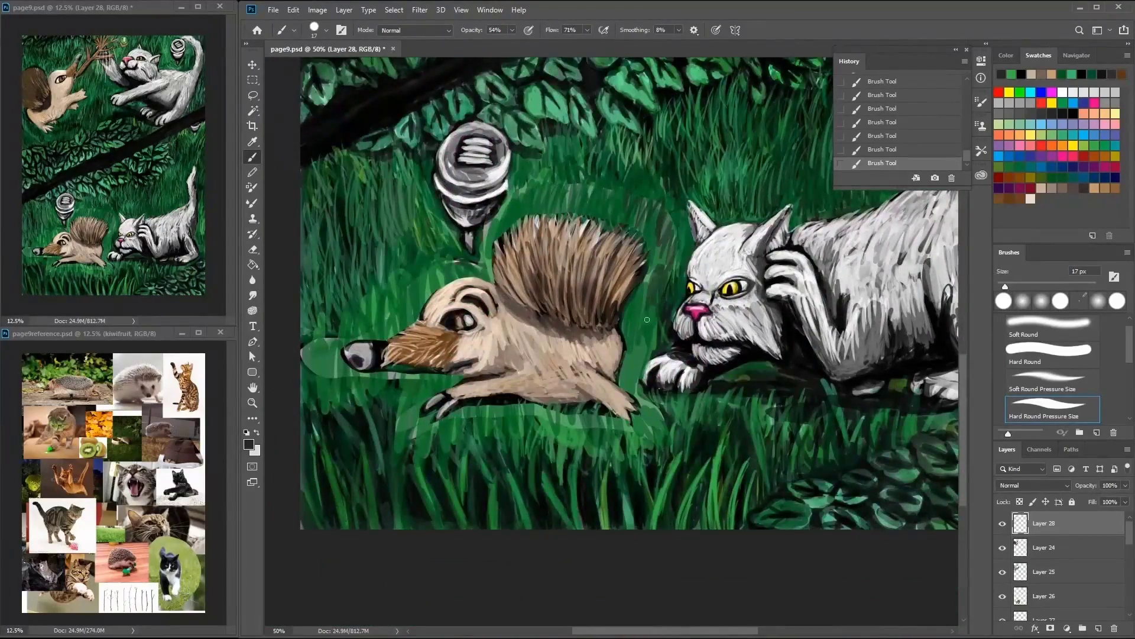
# Step: Paint grass blades with sampled green over the flat patch around the lower hedgehog
pyautogui.moveTo(473, 331)
pyautogui.mouseDown()
pyautogui.moveTo(372, 295)
pyautogui.moveTo(374, 327)
pyautogui.moveTo(437, 355)
pyautogui.moveTo(470, 411)
pyautogui.mouseUp()
pyautogui.keyDown('alt'); pyautogui.click(576, 393); pyautogui.keyUp('alt')
pyautogui.moveTo(556, 378); pyautogui.dragTo(591, 408)
pyautogui.moveTo(592, 408); pyautogui.dragTo(571, 467)
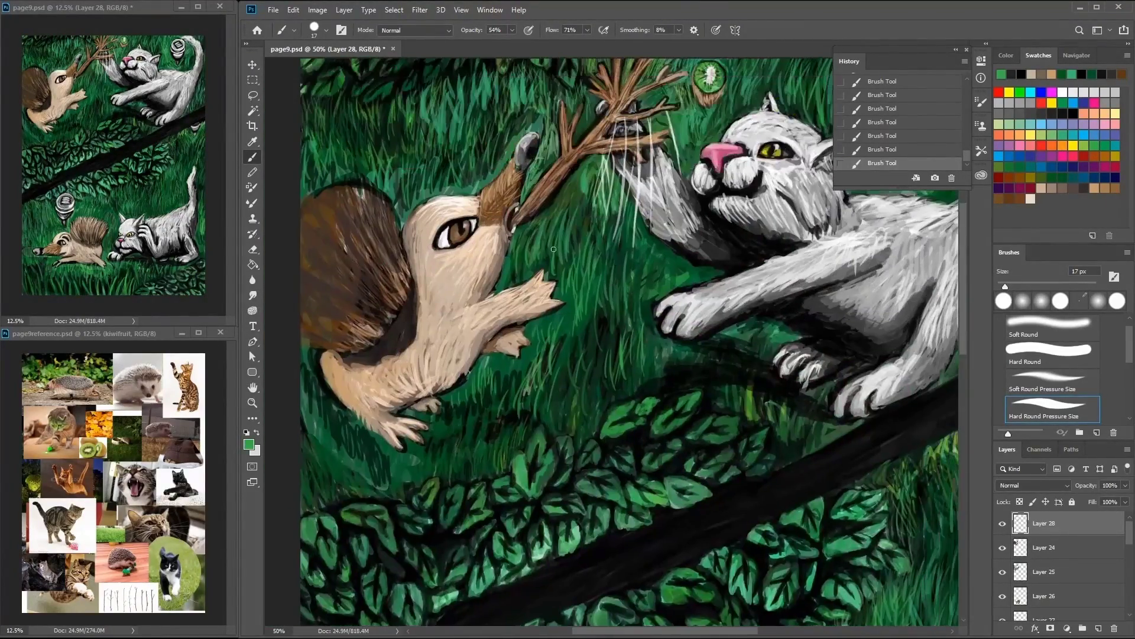
# Step: Paint sampled colour strokes around the upper hedgehog's hind feet and rear to refine its edge against the grass
pyautogui.moveTo(384, 106); pyautogui.dragTo(390, 148)
pyautogui.keyDown('alt'); pyautogui.click(514, 402); pyautogui.keyUp('alt')
pyautogui.moveTo(485, 420); pyautogui.dragTo(527, 390)
pyautogui.moveTo(337, 414); pyautogui.dragTo(354, 473)
pyautogui.moveTo(413, 355); pyautogui.dragTo(493, 438)
pyautogui.moveTo(414, 379)
pyautogui.mouseDown()
pyautogui.moveTo(462, 334)
pyautogui.moveTo(447, 275)
pyautogui.mouseUp()
pyautogui.keyDown('alt'); pyautogui.click(503, 414); pyautogui.keyUp('alt')
# Step: Paint long light-brown strokes across the upper hedgehog's dark spines to define individual quills
pyautogui.moveTo(467, 334); pyautogui.dragTo(402, 396)
pyautogui.moveTo(435, 402); pyautogui.dragTo(384, 431)
pyautogui.moveTo(467, 304); pyautogui.dragTo(385, 384)
pyautogui.moveTo(473, 360); pyautogui.dragTo(426, 382)
pyautogui.moveTo(476, 272); pyautogui.dragTo(447, 316)
pyautogui.moveTo(432, 266)
pyautogui.mouseDown()
pyautogui.moveTo(387, 293)
pyautogui.moveTo(417, 346)
pyautogui.mouseUp()
pyautogui.moveTo(420, 364); pyautogui.dragTo(390, 408)
pyautogui.moveTo(470, 295); pyautogui.dragTo(425, 355)
pyautogui.click(1032, 185)
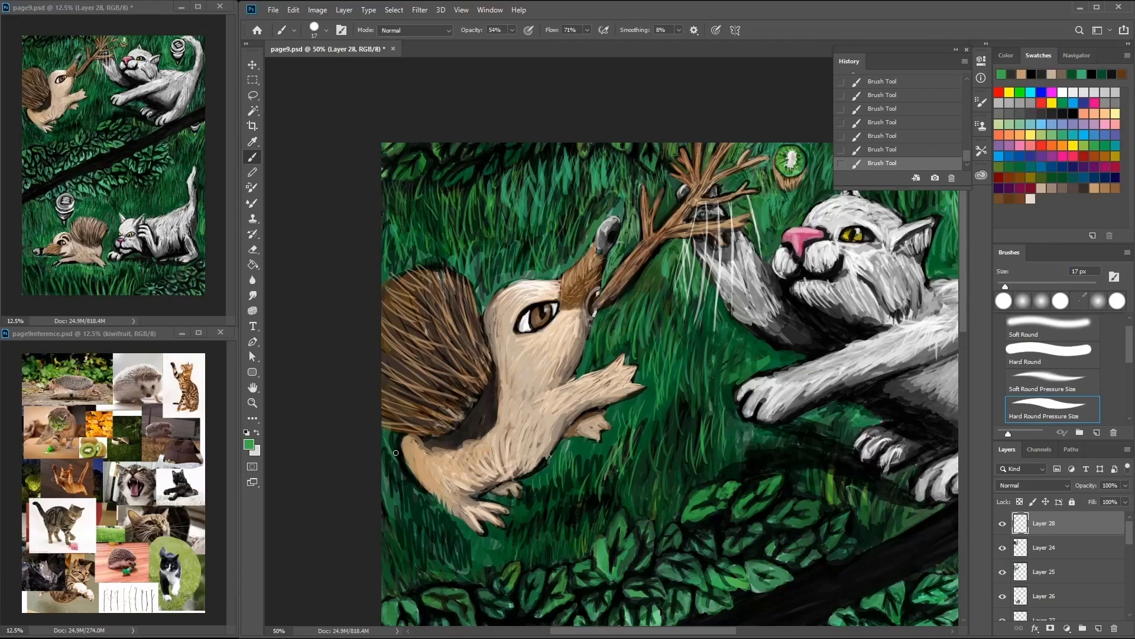
# Step: Darken the grass beneath the upper hedgehog's belly and legs with sampled black strokes
pyautogui.keyDown('alt'); pyautogui.click(537, 523); pyautogui.keyUp('alt')
pyautogui.moveTo(577, 484); pyautogui.dragTo(561, 511)
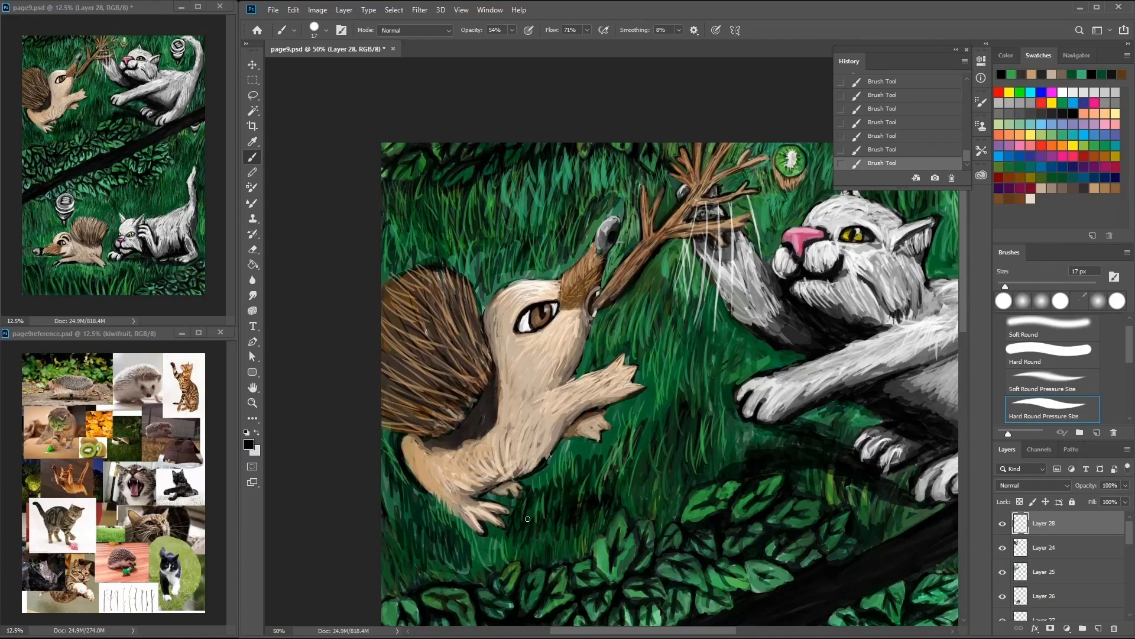
pyautogui.moveTo(643, 453); pyautogui.dragTo(525, 456)
# Step: Shade beneath the lower hedgehog's front leg in black and paint sampled green grass around its head and spines
pyautogui.scroll(-8, 495, 431)
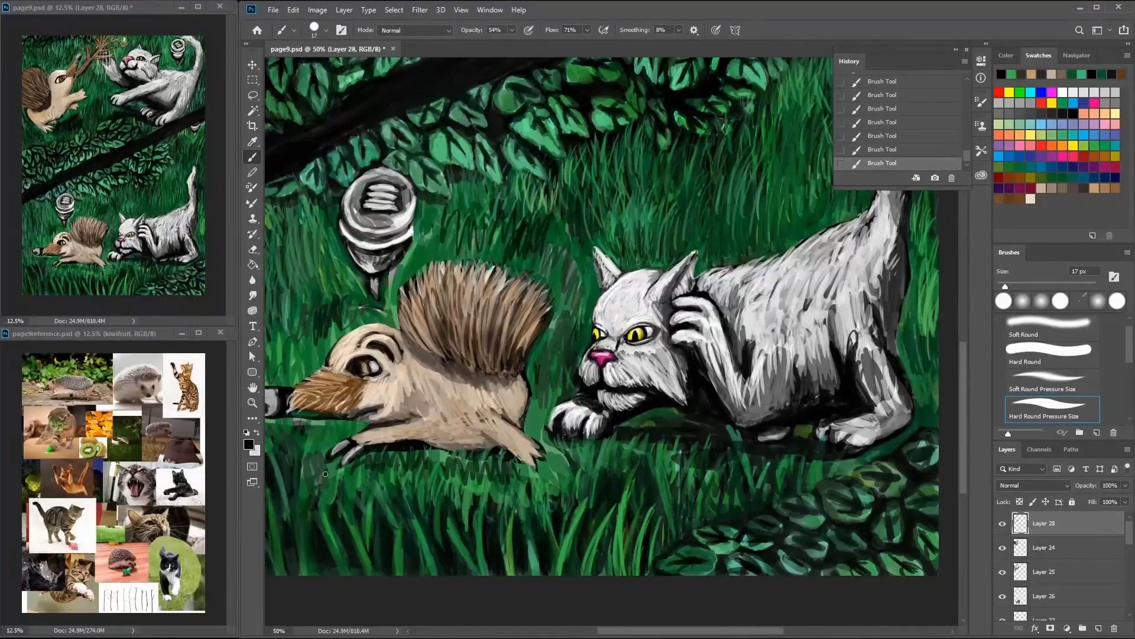
pyautogui.moveTo(322, 461); pyautogui.dragTo(440, 450)
pyautogui.keyDown('alt'); pyautogui.click(355, 390); pyautogui.keyUp('alt')
pyautogui.moveTo(340, 364); pyautogui.dragTo(343, 453)
pyautogui.moveTo(479, 285)
pyautogui.mouseDown()
pyautogui.moveTo(429, 225)
pyautogui.moveTo(373, 237)
pyautogui.moveTo(382, 247)
pyautogui.moveTo(204, 318)
pyautogui.moveTo(438, 322)
pyautogui.moveTo(355, 337)
pyautogui.moveTo(337, 378)
pyautogui.mouseUp()
pyautogui.keyDown('alt'); pyautogui.click(385, 316); pyautogui.keyUp('alt')
pyautogui.moveTo(384, 314); pyautogui.dragTo(342, 359)
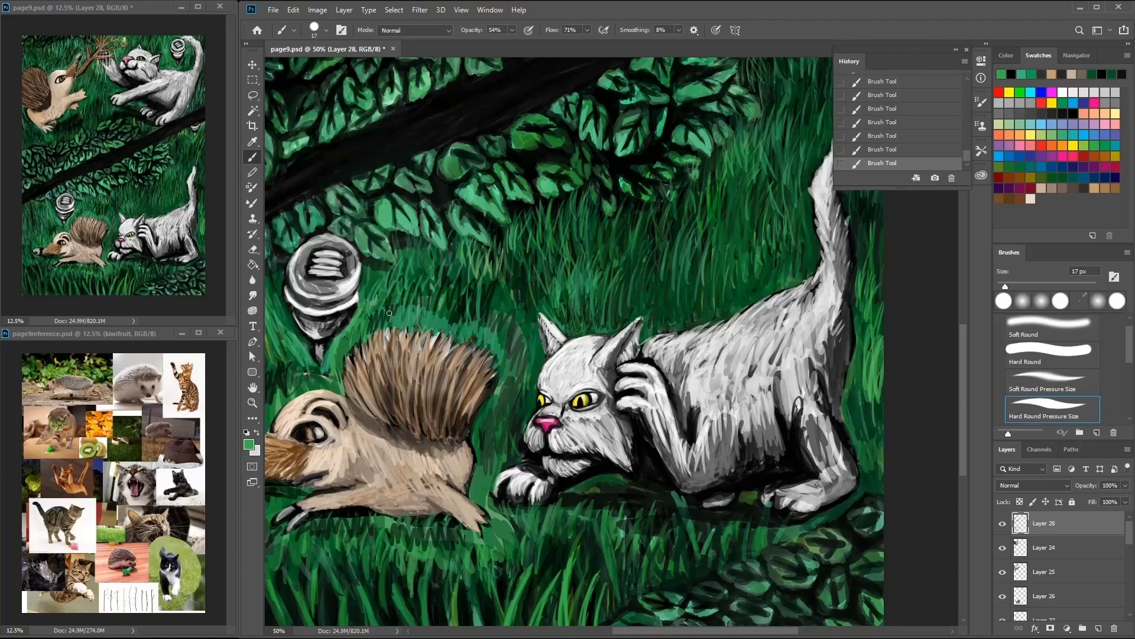
# Step: Paint dark and green grass blades behind the lower hedgehog's spines, towards the cat
pyautogui.scroll(-5, 390, 313)
pyautogui.hscroll(3, 414, 331)
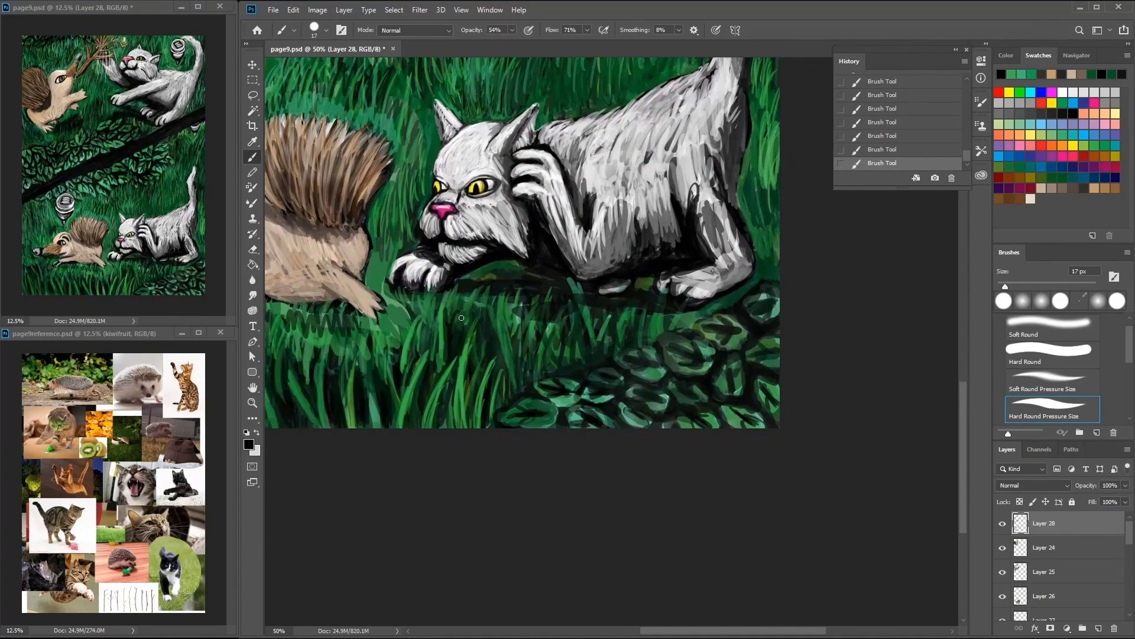
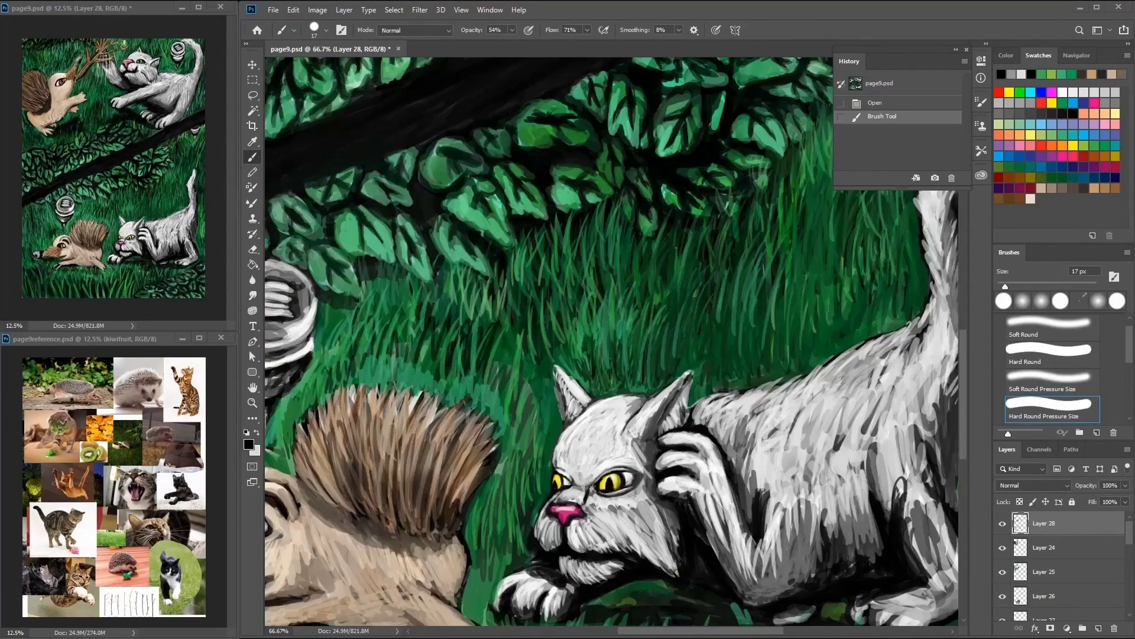
pyautogui.moveTo(632, 290); pyautogui.dragTo(656, 341)
pyautogui.moveTo(479, 364)
pyautogui.mouseDown()
pyautogui.moveTo(533, 450)
pyautogui.moveTo(527, 437)
pyautogui.mouseUp()
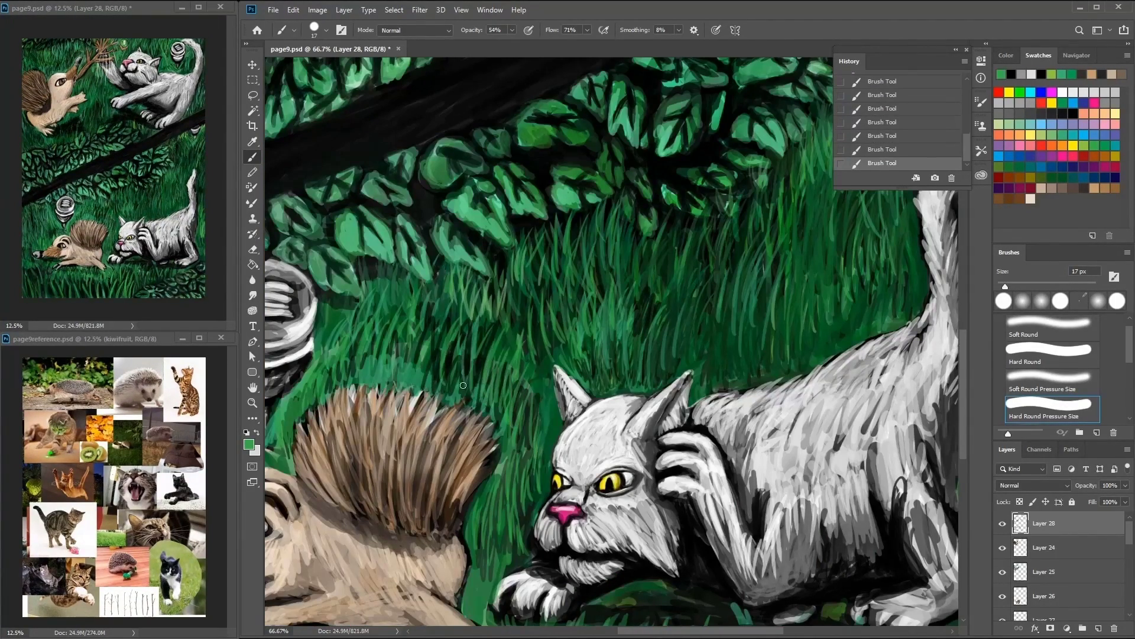
pyautogui.moveTo(473, 298); pyautogui.dragTo(500, 382)
# Step: Touch up the leaf tips along the lower edge of the foliage below the black branch with sampled greens
pyautogui.keyDown('alt'); pyautogui.click(458, 249); pyautogui.keyUp('alt')
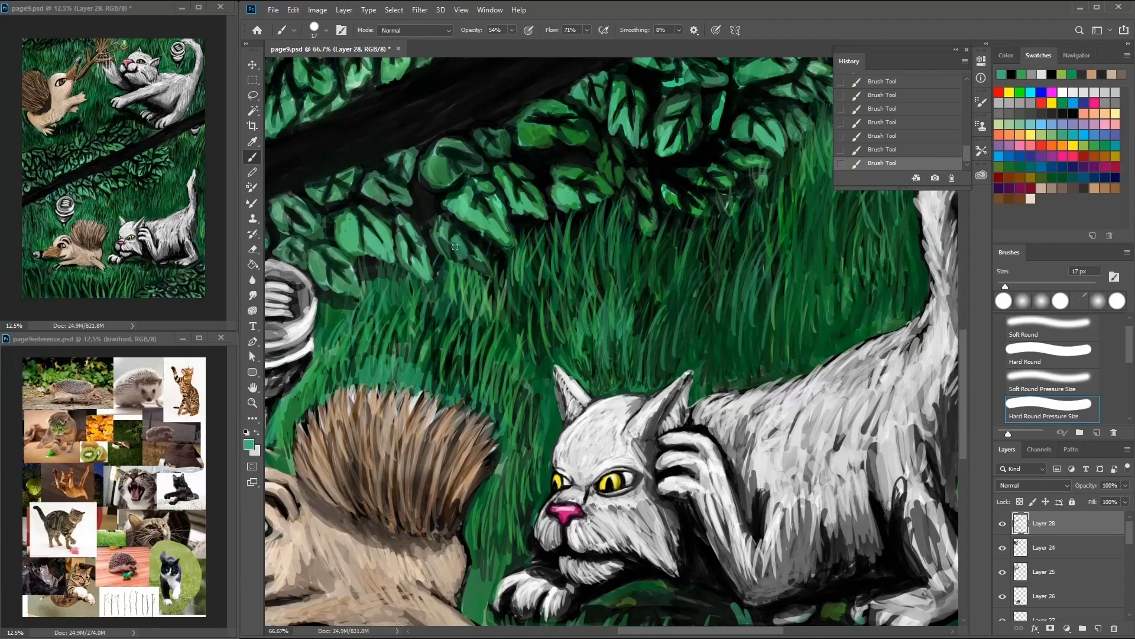
pyautogui.keyDown('alt'); pyautogui.click(467, 248); pyautogui.keyUp('alt')
pyautogui.moveTo(485, 254); pyautogui.dragTo(447, 263)
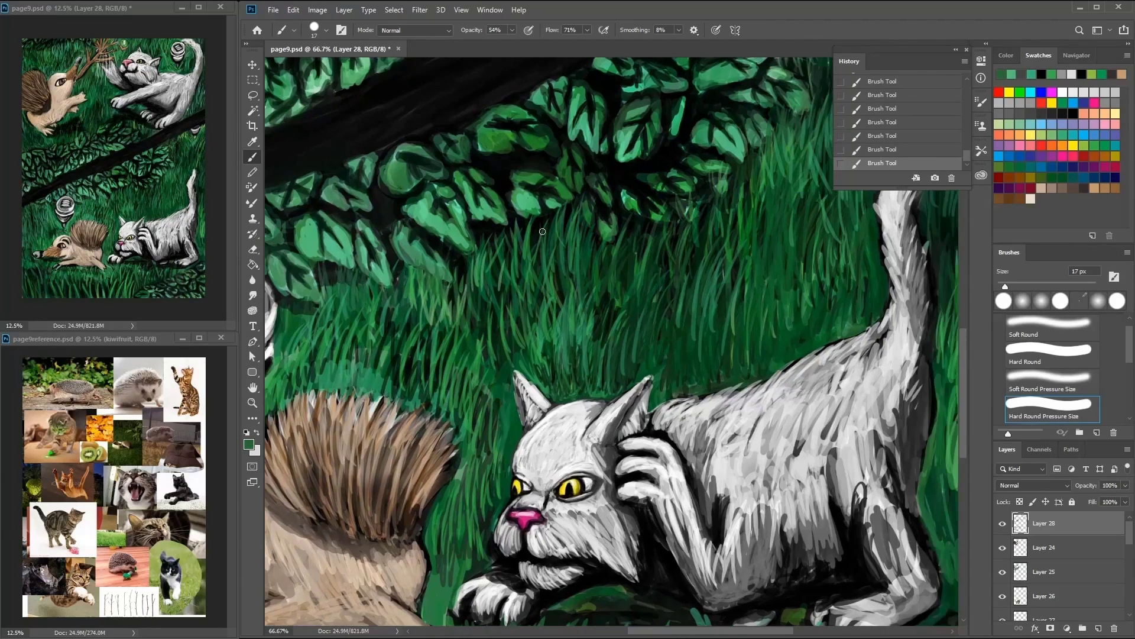
pyautogui.moveTo(568, 210); pyautogui.dragTo(530, 219)
pyautogui.moveTo(669, 153); pyautogui.dragTo(598, 205)
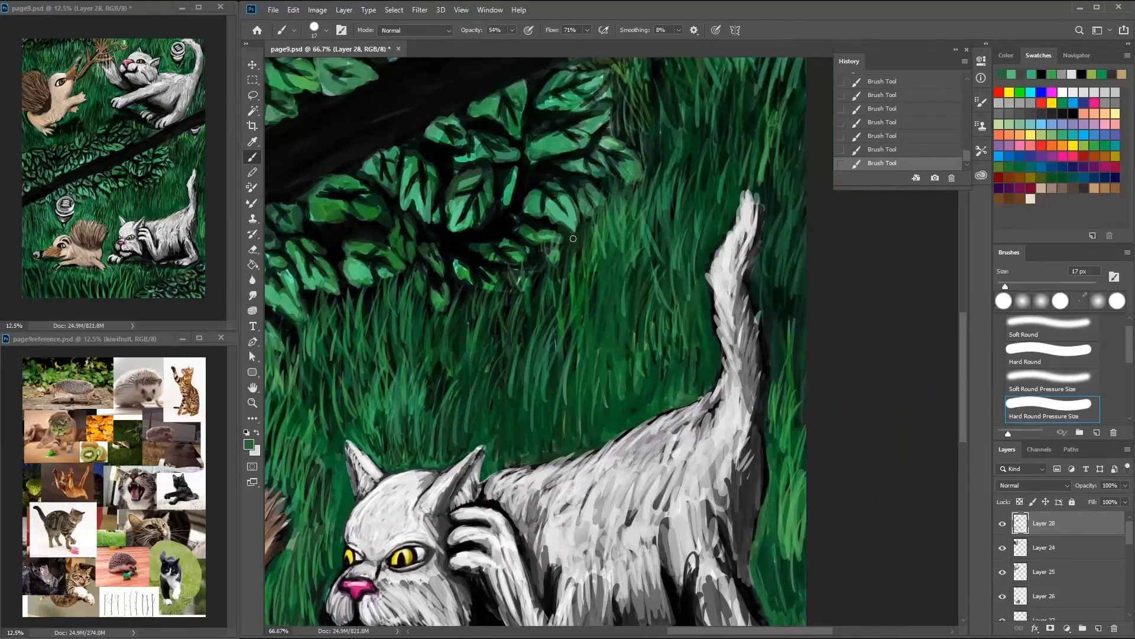
# Step: Refine the leaves and dark gaps at the foliage's outer end above the lower cat with sampled black and green
pyautogui.keyDown('alt'); pyautogui.click(486, 252); pyautogui.keyUp('alt')
pyautogui.moveTo(602, 79); pyautogui.dragTo(645, 116)
pyautogui.keyDown('alt'); pyautogui.click(620, 175); pyautogui.keyUp('alt')
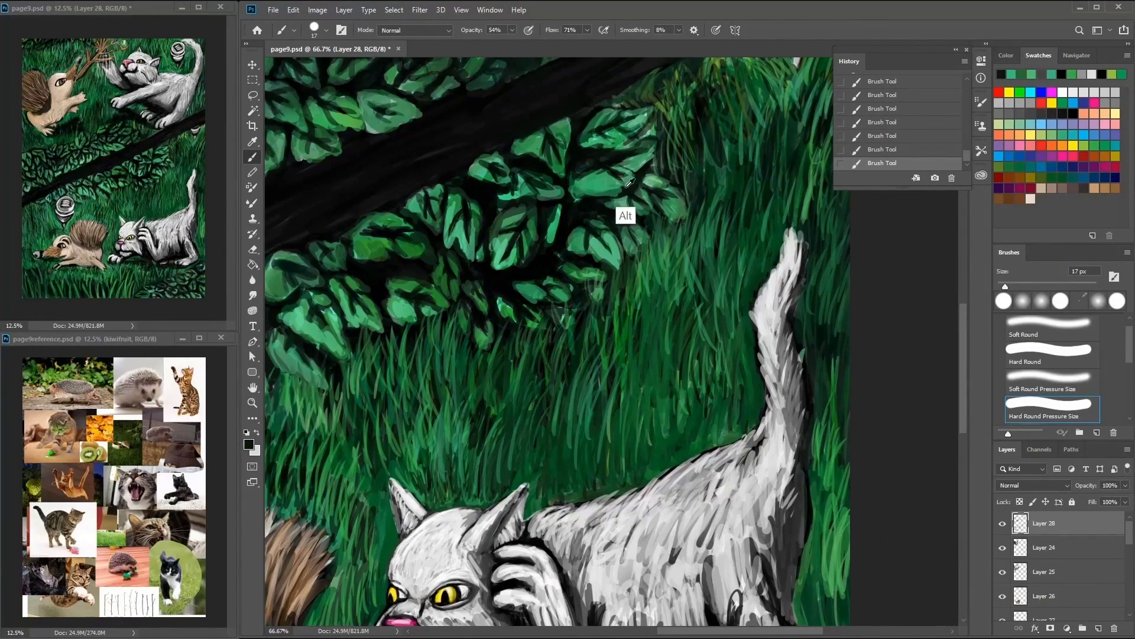
pyautogui.moveTo(507, 195); pyautogui.dragTo(600, 213)
pyautogui.keyDown('alt'); pyautogui.click(536, 233); pyautogui.keyUp('alt')
pyautogui.moveTo(535, 228); pyautogui.dragTo(500, 275)
# Step: Define the remaining leaves beneath the black branch, towards the grey lamp, with sampled green and black strokes
pyautogui.keyDown('alt'); pyautogui.click(535, 269); pyautogui.keyUp('alt')
pyautogui.keyDown('alt'); pyautogui.click(537, 239); pyautogui.keyUp('alt')
pyautogui.moveTo(419, 302); pyautogui.dragTo(456, 267)
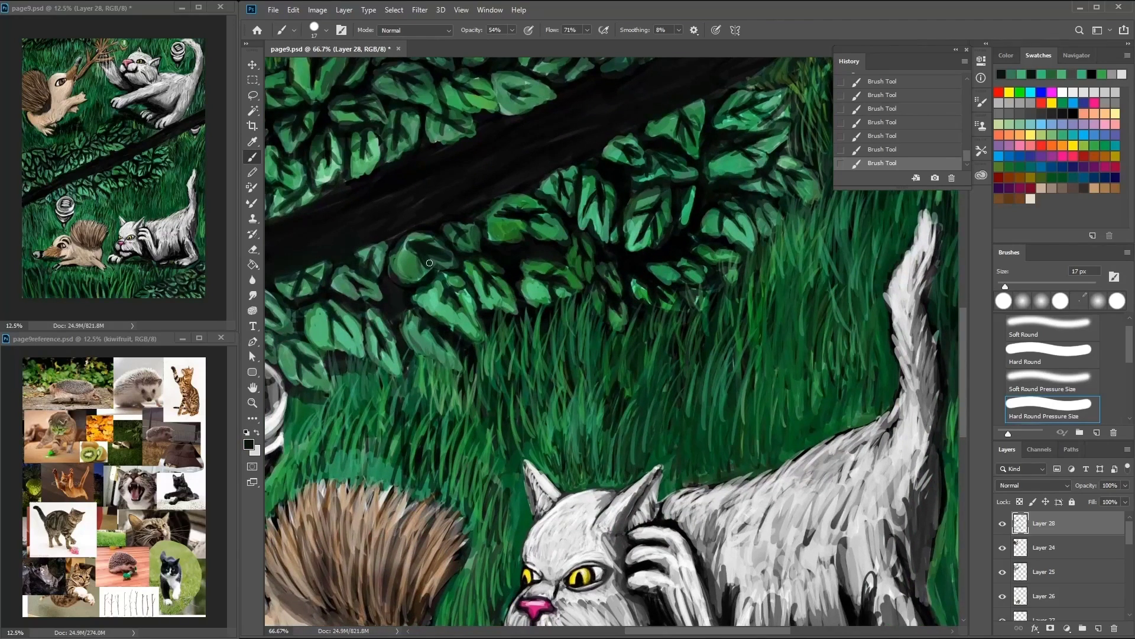
pyautogui.keyDown('alt'); pyautogui.click(444, 280); pyautogui.keyUp('alt')
pyautogui.moveTo(367, 298)
pyautogui.mouseDown()
pyautogui.moveTo(443, 280)
pyautogui.moveTo(375, 302)
pyautogui.mouseUp()
pyautogui.keyDown('alt'); pyautogui.click(386, 296); pyautogui.keyUp('alt')
pyautogui.moveTo(379, 262); pyautogui.dragTo(573, 272)
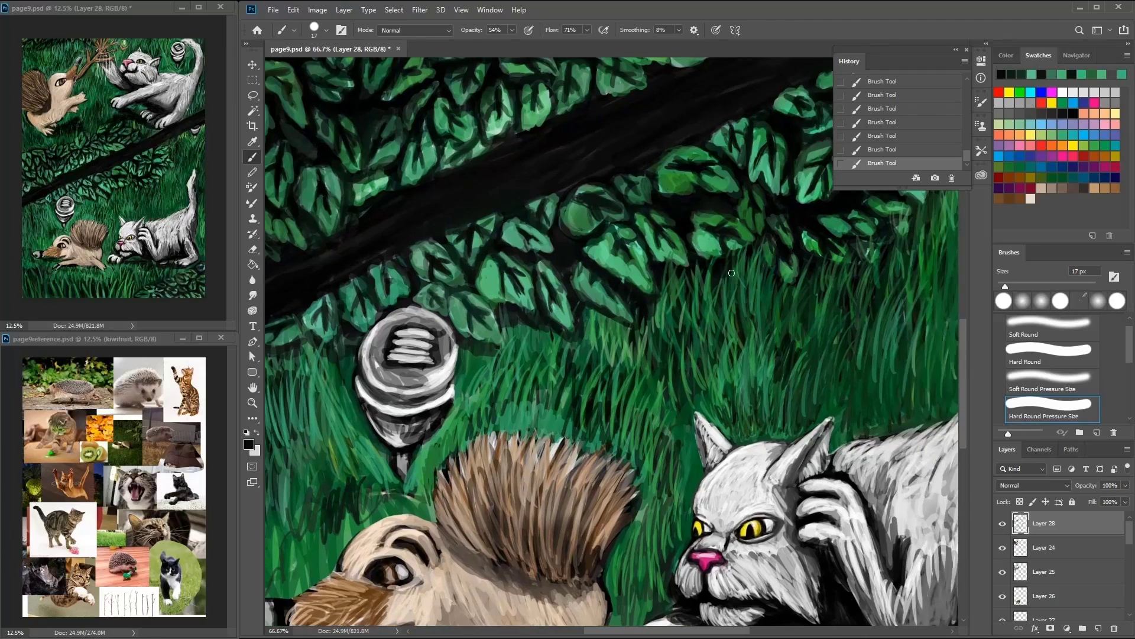
# Step: Cut the grey lamp above the lower hedgehog onto its own layer and scale it down slightly
pyautogui.hscroll(-3, 650, 331)
pyautogui.scroll(-2, 651, 331)
pyautogui.keyDown('alt'); pyautogui.click(617, 345); pyautogui.keyUp('alt')
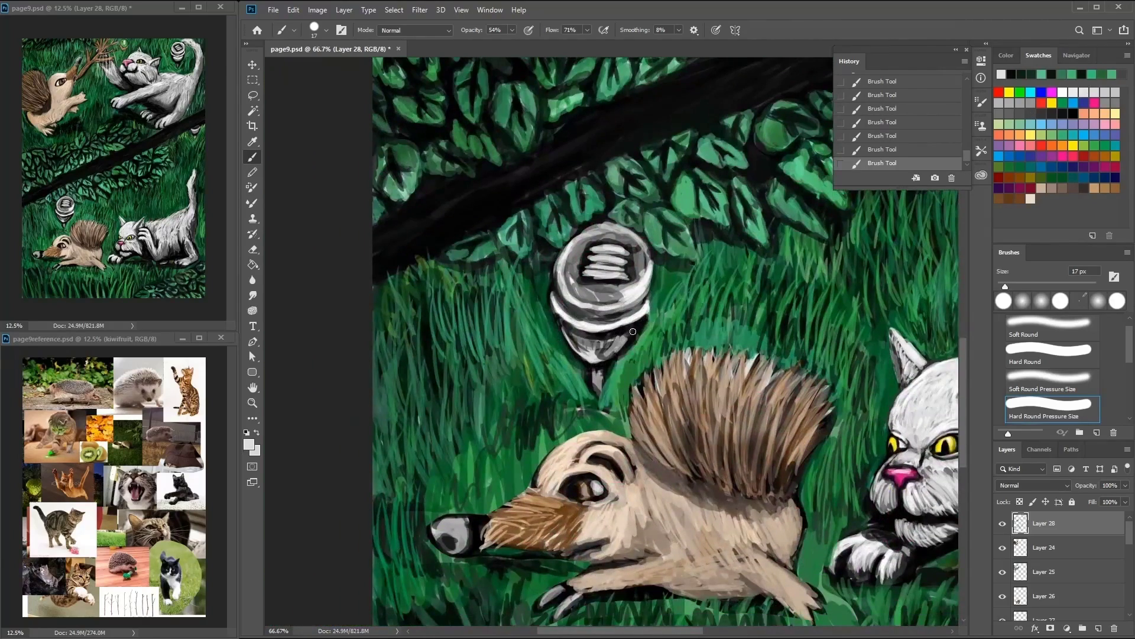
pyautogui.press('l')
pyautogui.moveTo(565, 337); pyautogui.dragTo(563, 336)
pyautogui.hotkey('ctrl', 'shift', 'j')
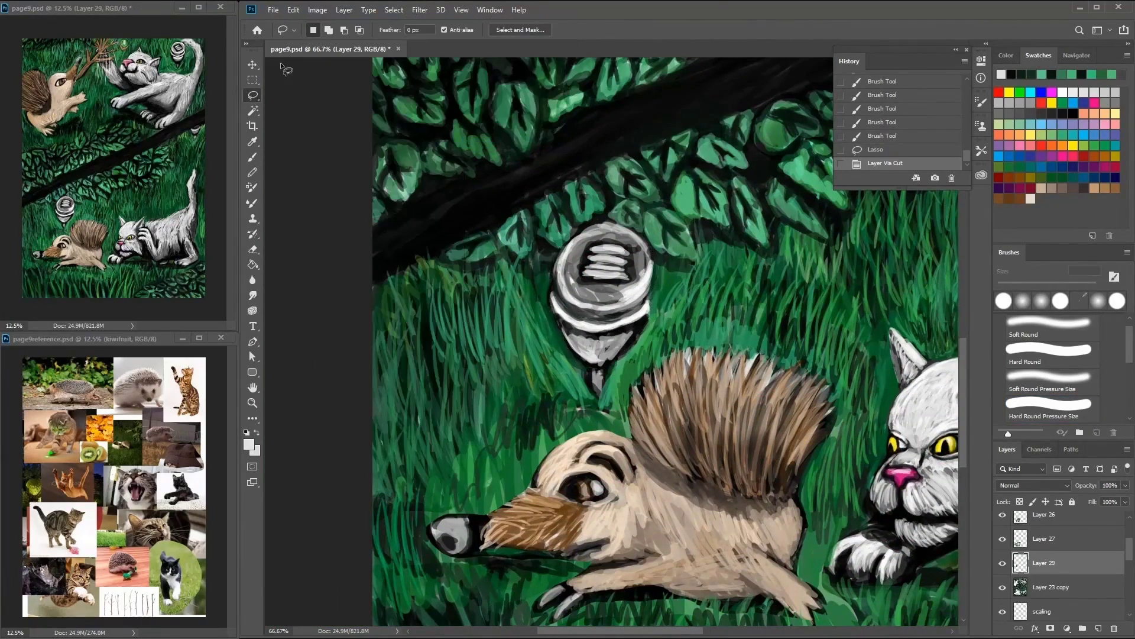
pyautogui.hotkey('ctrl', 't')
pyautogui.moveTo(655, 219)
pyautogui.mouseDown()
pyautogui.moveTo(640, 249)
pyautogui.moveTo(645, 234)
pyautogui.moveTo(591, 207)
pyautogui.mouseUp()
pyautogui.press('Return')
# Step: Add a new layer and paint sampled green and black over the grey gap left around the shrunken lamp
pyautogui.hotkey('ctrl', 'shift', 'alt', 'n')
pyautogui.press('b')
pyautogui.keyDown('alt'); pyautogui.click(627, 225); pyautogui.keyUp('alt')
pyautogui.keyDown('alt'); pyautogui.click(621, 227); pyautogui.keyUp('alt')
pyautogui.moveTo(568, 248); pyautogui.dragTo(593, 203)
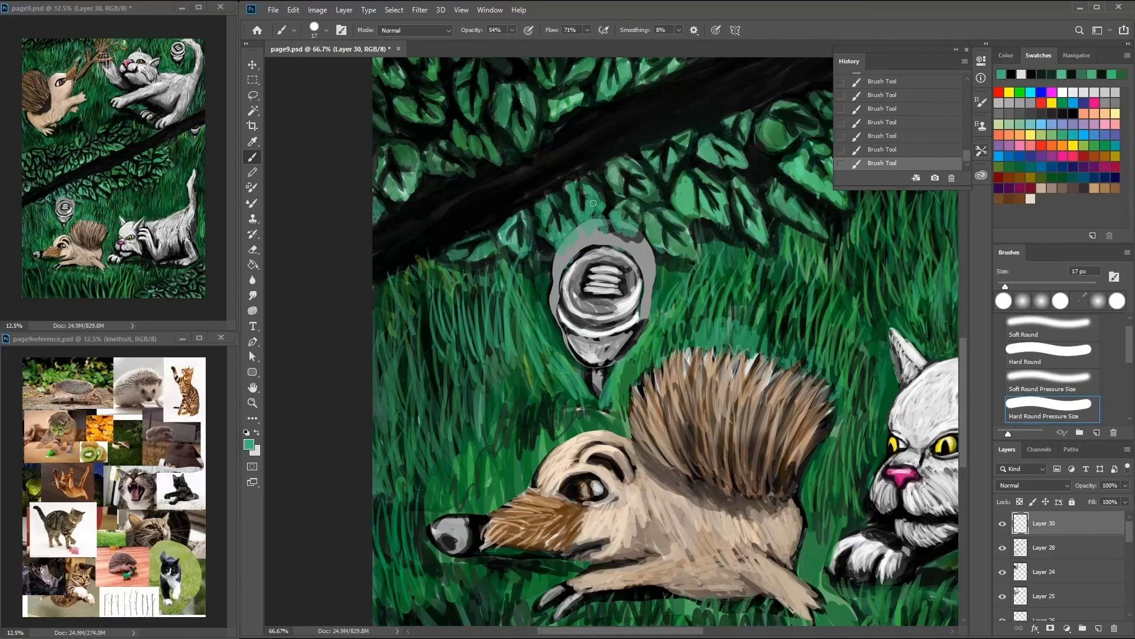
pyautogui.keyDown('alt'); pyautogui.click(568, 248); pyautogui.keyUp('alt')
pyautogui.moveTo(591, 243); pyautogui.dragTo(588, 204)
pyautogui.moveTo(562, 261); pyautogui.dragTo(567, 231)
pyautogui.moveTo(598, 243)
pyautogui.mouseDown()
pyautogui.moveTo(612, 225)
pyautogui.moveTo(648, 325)
pyautogui.mouseUp()
pyautogui.moveTo(577, 240); pyautogui.dragTo(550, 288)
pyautogui.moveTo(559, 331); pyautogui.dragTo(582, 366)
# Step: Shade the lamp's base with sampled greys and paint green grass and leaf strokes around its rim
pyautogui.keyDown('alt'); pyautogui.click(591, 351); pyautogui.keyUp('alt')
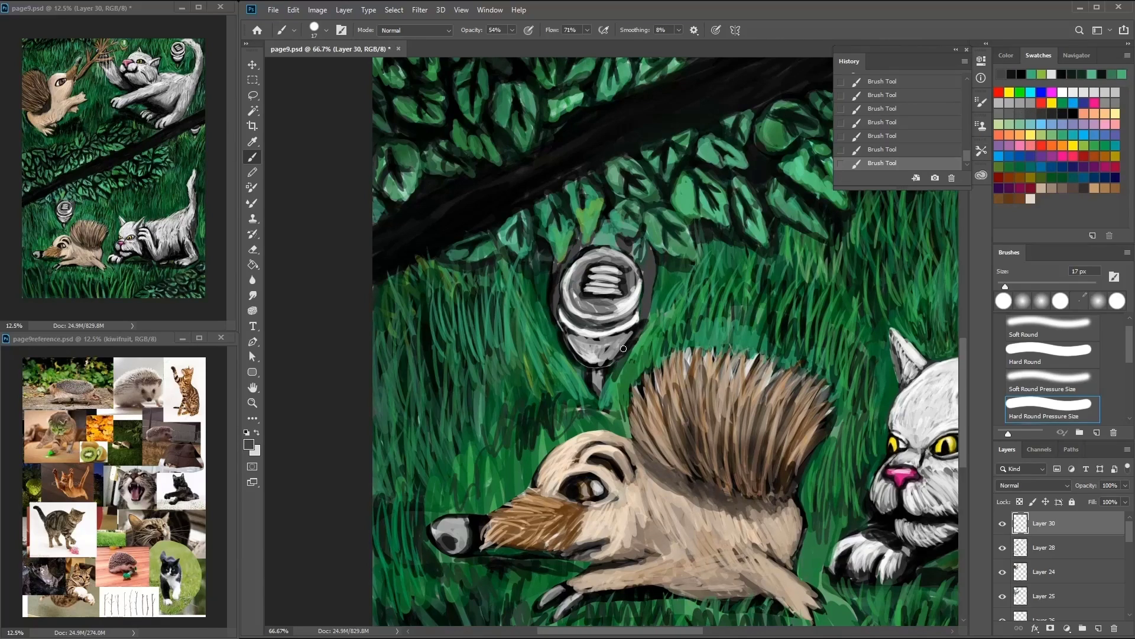
pyautogui.keyDown('alt'); pyautogui.click(595, 346); pyautogui.keyUp('alt')
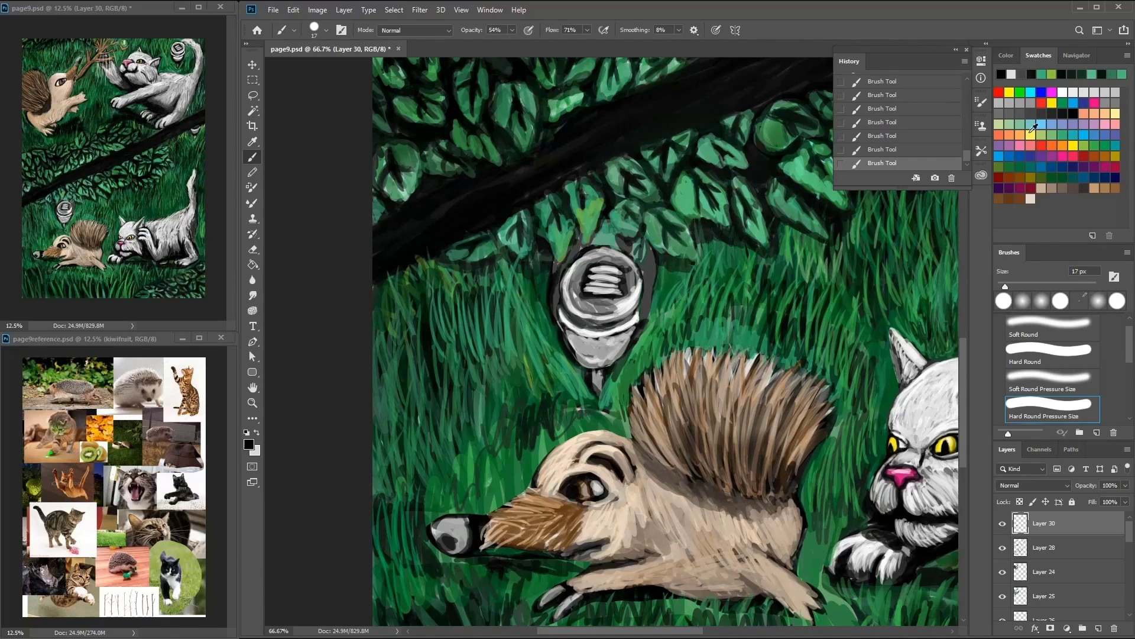
pyautogui.keyDown('alt'); pyautogui.click(648, 300); pyautogui.keyUp('alt')
pyautogui.moveTo(648, 300); pyautogui.dragTo(666, 239)
pyautogui.moveTo(577, 236); pyautogui.dragTo(550, 319)
pyautogui.moveTo(702, 249); pyautogui.dragTo(654, 189)
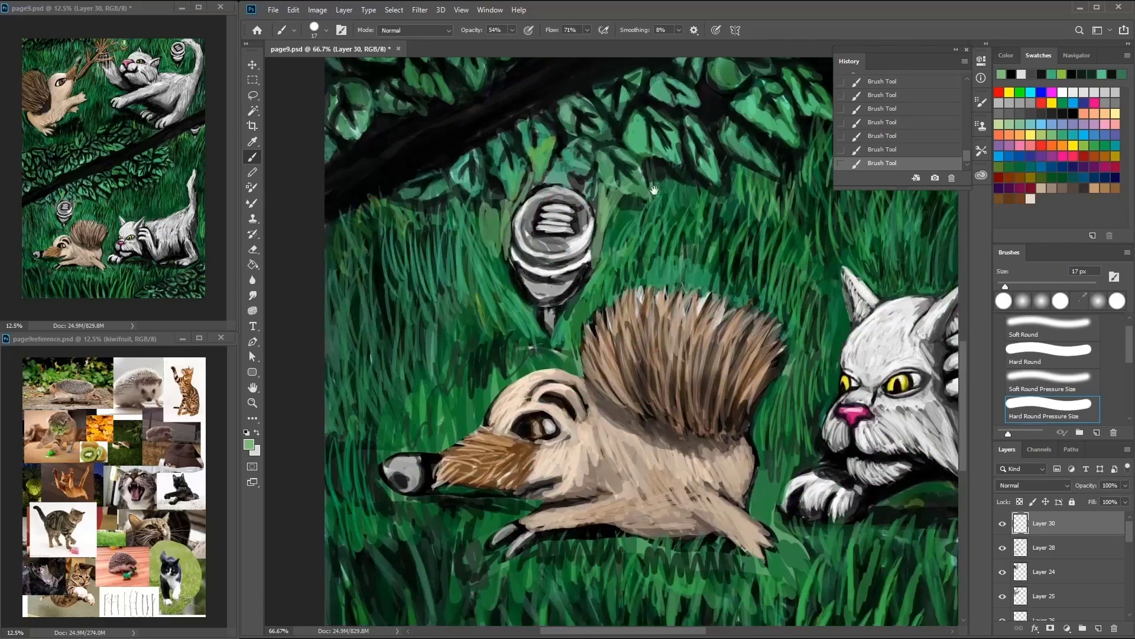
pyautogui.keyDown('alt'); pyautogui.click(654, 189); pyautogui.keyUp('alt')
# Step: Add sampled grey fur strokes across the lower cat's flank and hindquarters
pyautogui.hotkey('ctrl', '-')
pyautogui.hotkey('ctrl', '-')
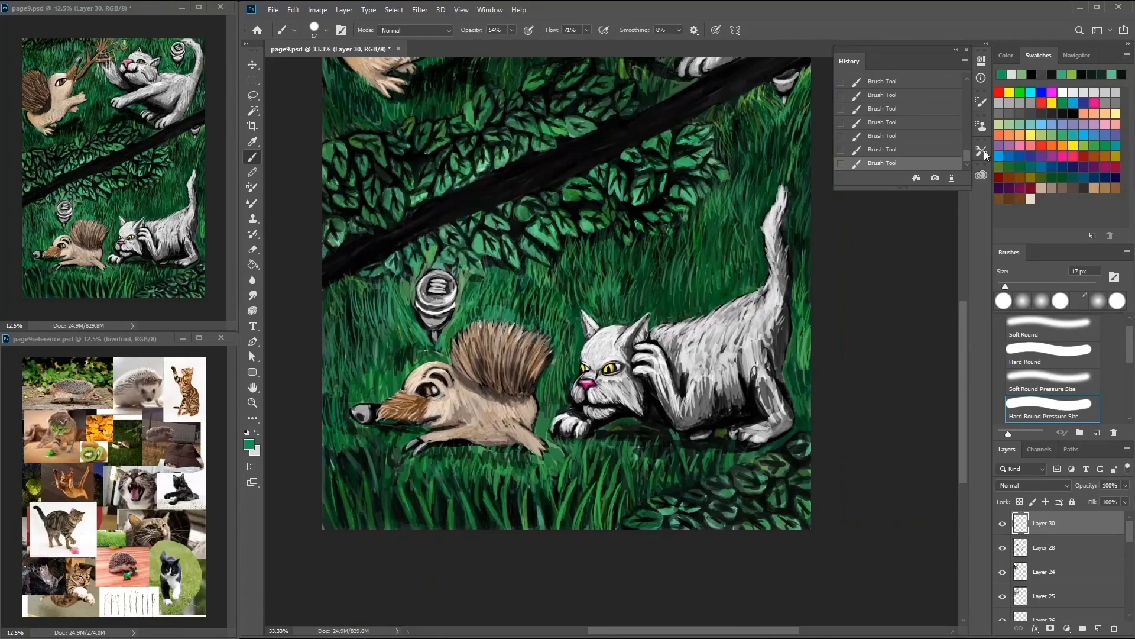
pyautogui.scroll(5, 464, 160)
pyautogui.hotkey('ctrl', '+')
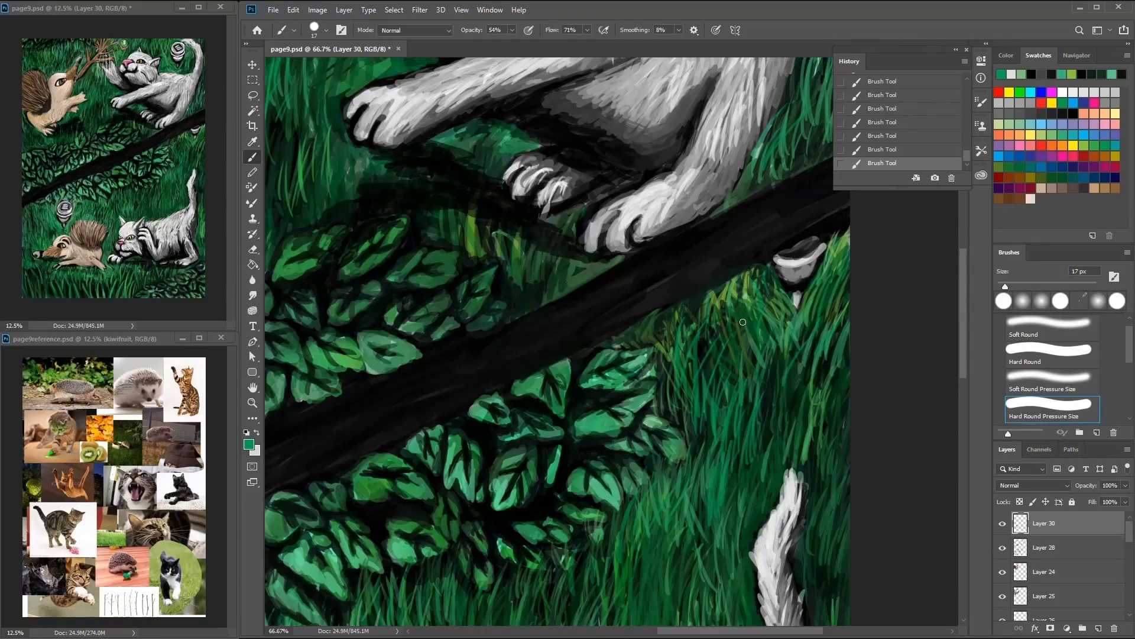
pyautogui.scroll(-10, 743, 322)
pyautogui.keyDown('alt'); pyautogui.click(597, 449); pyautogui.keyUp('alt')
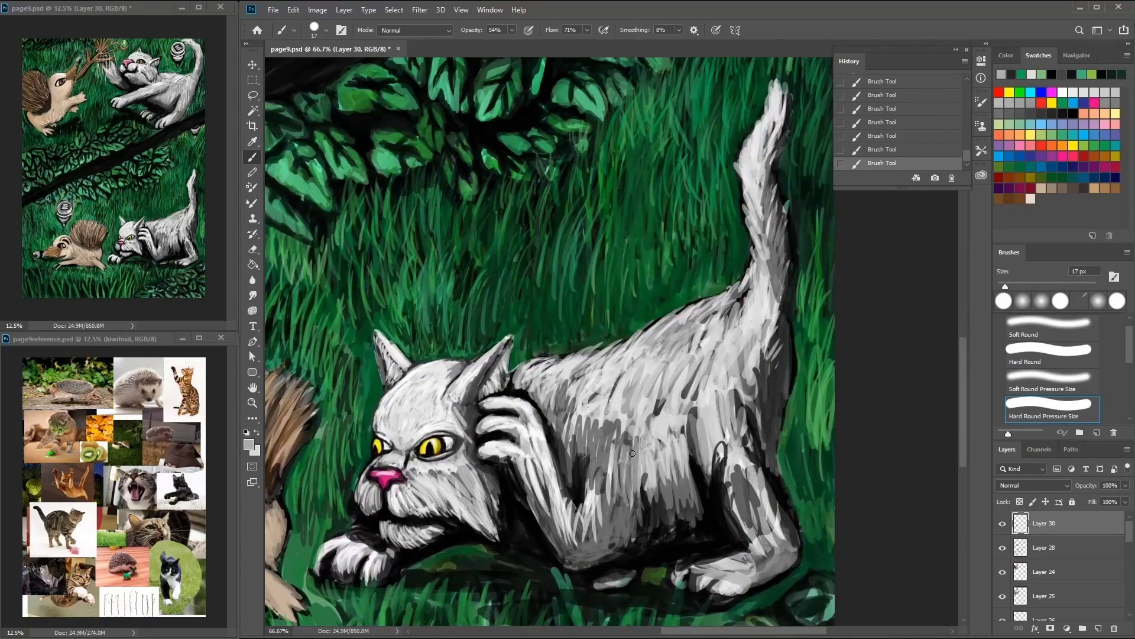
pyautogui.moveTo(615, 413); pyautogui.dragTo(566, 434)
pyautogui.moveTo(621, 372); pyautogui.dragTo(660, 521)
pyautogui.moveTo(718, 432)
pyautogui.mouseDown()
pyautogui.moveTo(727, 521)
pyautogui.moveTo(728, 394)
pyautogui.mouseUp()
pyautogui.keyDown('alt'); pyautogui.click(704, 426); pyautogui.keyUp('alt')
# Step: Repaint the lower hedgehog's front leg and paw in tan, covering the black claws
pyautogui.hscroll(-8, 728, 395)
pyautogui.scroll(-1, 728, 395)
pyautogui.keyDown('alt'); pyautogui.click(505, 470); pyautogui.keyUp('alt')
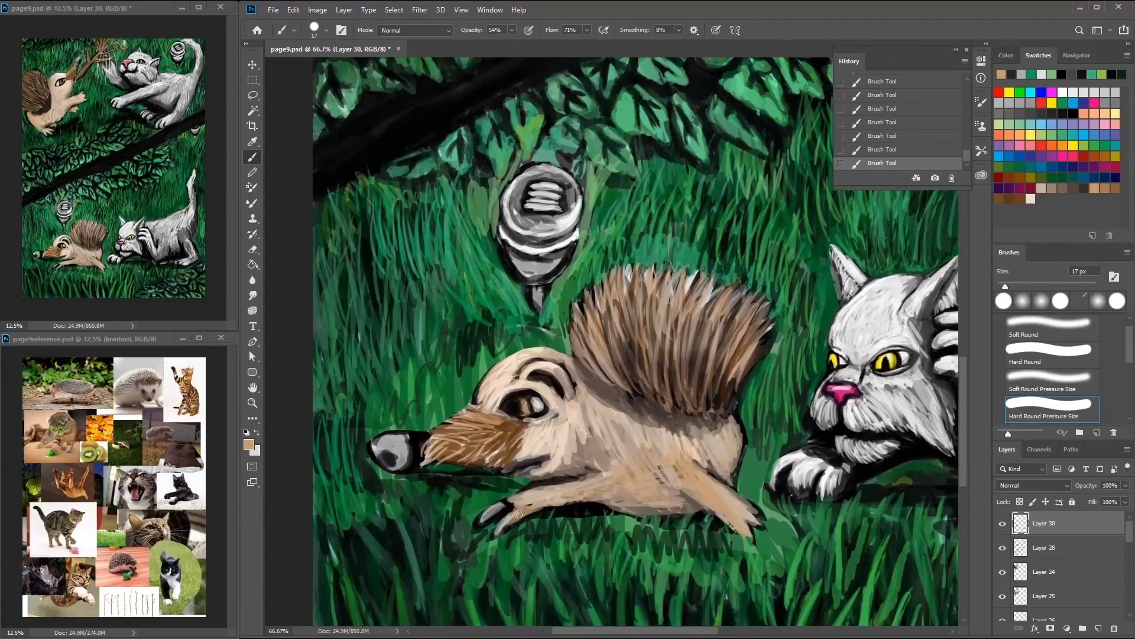
pyautogui.moveTo(713, 263); pyautogui.dragTo(710, 219)
pyautogui.click(1096, 183)
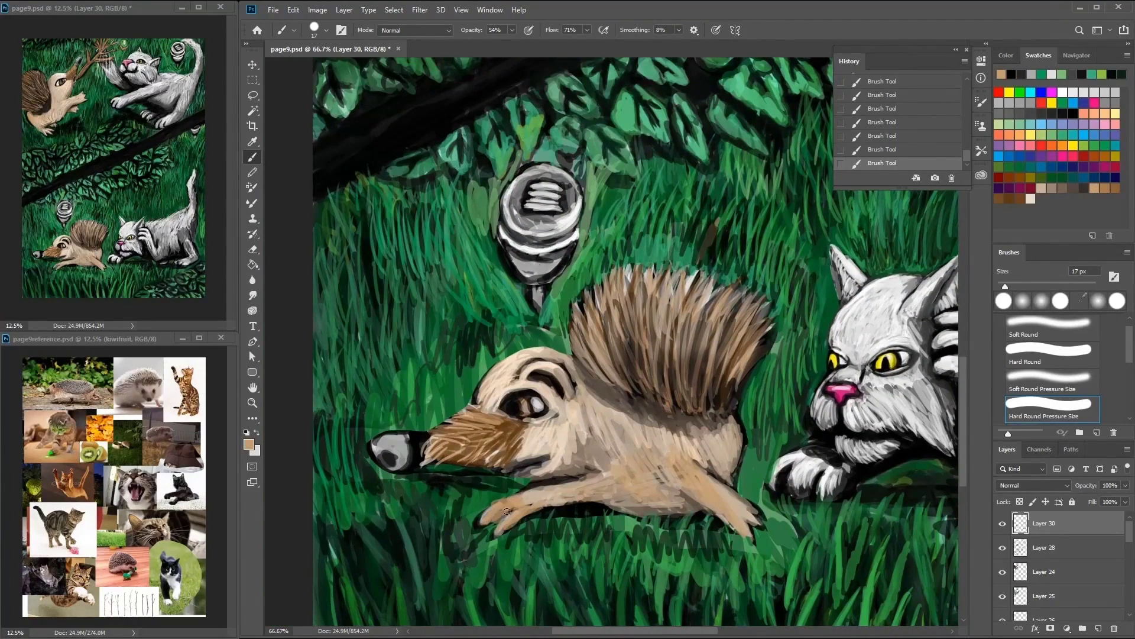
pyautogui.moveTo(504, 503); pyautogui.dragTo(501, 502)
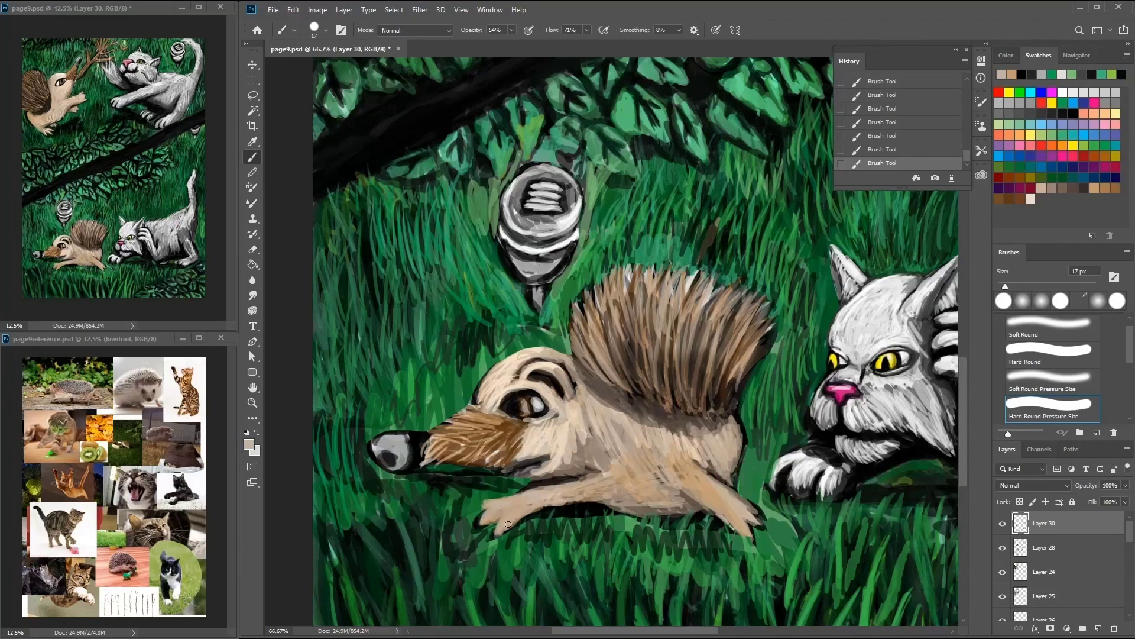
pyautogui.keyDown('alt'); pyautogui.click(517, 499); pyautogui.keyUp('alt')
pyautogui.moveTo(490, 503); pyautogui.dragTo(609, 470)
pyautogui.moveTo(532, 485); pyautogui.dragTo(614, 450)
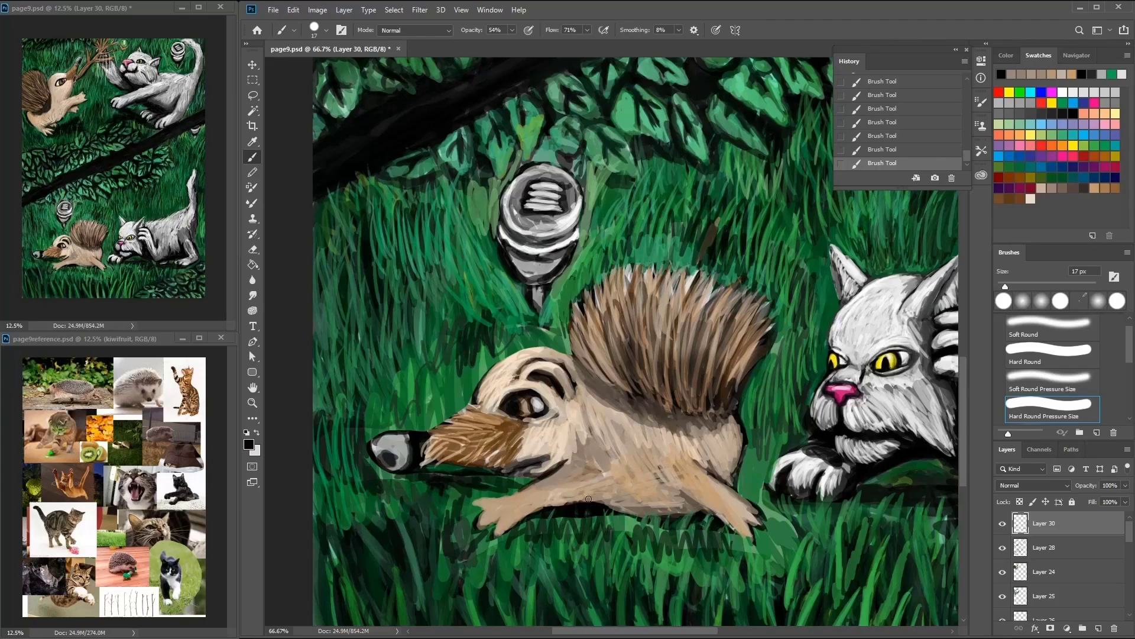
# Step: Brush cream fur strokes over the lower hedgehog's front leg, belly and back
pyautogui.keyDown('alt'); pyautogui.click(562, 465); pyautogui.keyUp('alt')
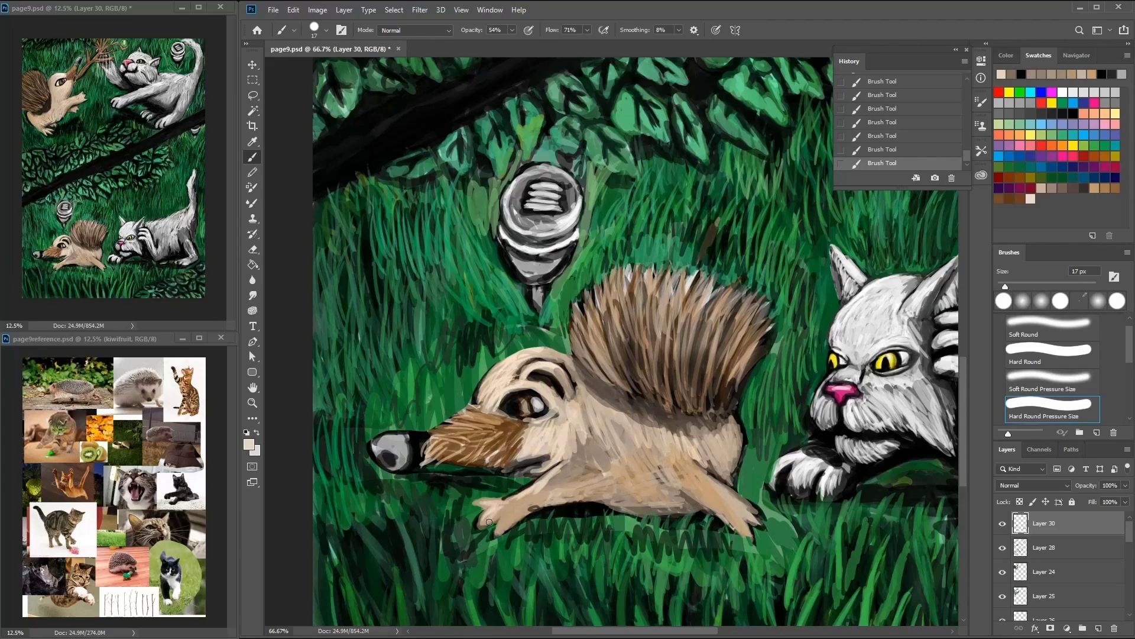
pyautogui.moveTo(540, 484); pyautogui.dragTo(588, 496)
pyautogui.moveTo(724, 490); pyautogui.dragTo(618, 473)
pyautogui.moveTo(727, 432); pyautogui.dragTo(587, 438)
pyautogui.keyDown('alt'); pyautogui.click(627, 398); pyautogui.keyUp('alt')
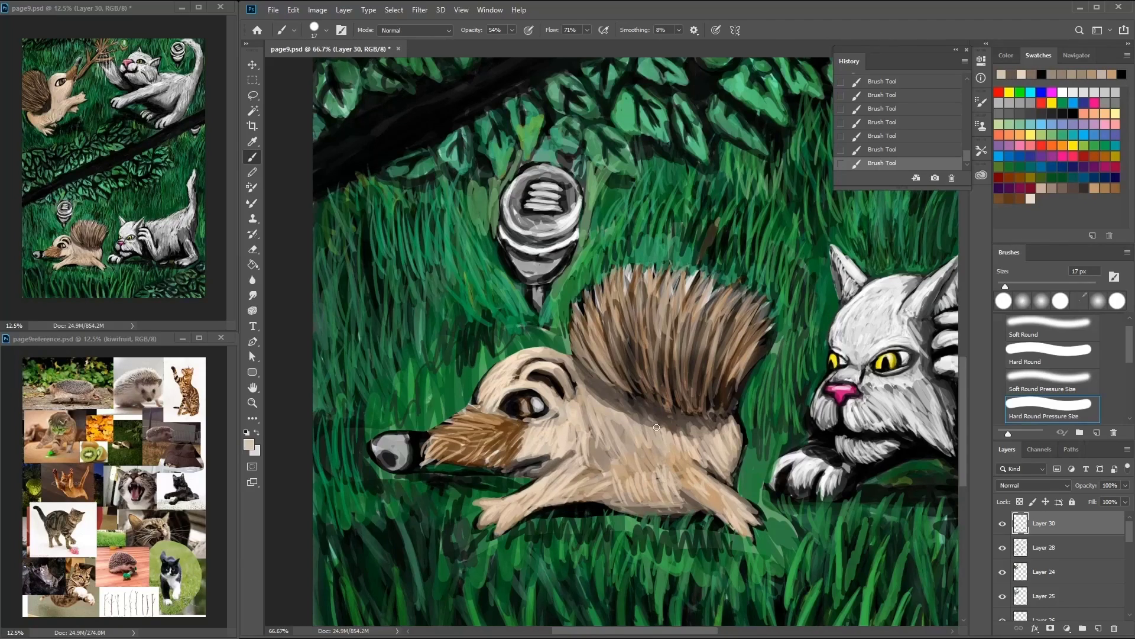
# Step: Layer sampled brown strokes over the lower hedgehog's spines, working from the base to the tips
pyautogui.keyDown('alt'); pyautogui.click(651, 355); pyautogui.keyUp('alt')
pyautogui.moveTo(597, 384); pyautogui.dragTo(635, 349)
pyautogui.moveTo(633, 402); pyautogui.dragTo(752, 337)
pyautogui.moveTo(704, 402); pyautogui.dragTo(775, 332)
pyautogui.moveTo(594, 390); pyautogui.dragTo(748, 349)
pyautogui.moveTo(737, 402); pyautogui.dragTo(754, 349)
pyautogui.moveTo(621, 385)
pyautogui.mouseDown()
pyautogui.moveTo(684, 326)
pyautogui.moveTo(650, 320)
pyautogui.mouseUp()
pyautogui.keyDown('alt'); pyautogui.click(684, 350); pyautogui.keyUp('alt')
pyautogui.moveTo(559, 388); pyautogui.dragTo(588, 362)
# Step: Blend the lower hedgehog's snout fur with sampled brown strokes
pyautogui.keyDown('alt'); pyautogui.click(479, 438); pyautogui.keyUp('alt')
pyautogui.keyDown('alt'); pyautogui.click(479, 437); pyautogui.keyUp('alt')
pyautogui.moveTo(491, 445); pyautogui.dragTo(477, 459)
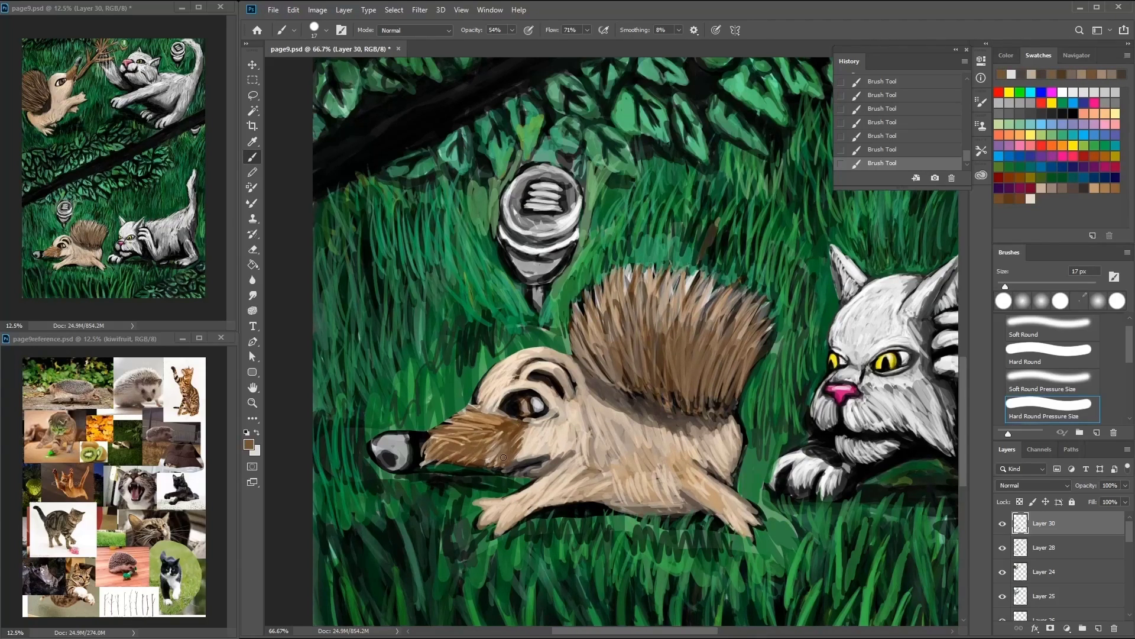
pyautogui.keyDown('alt'); pyautogui.click(502, 416); pyautogui.keyUp('alt')
pyautogui.moveTo(502, 416)
pyautogui.mouseDown()
pyautogui.moveTo(458, 426)
pyautogui.moveTo(497, 408)
pyautogui.mouseUp()
# Step: Refine the lower hedgehog's eye and the fur around it with sampled light, brown and dark tones
pyautogui.keyDown('alt'); pyautogui.click(490, 375); pyautogui.keyUp('alt')
pyautogui.keyDown('alt'); pyautogui.click(535, 373); pyautogui.keyUp('alt')
pyautogui.keyDown('alt'); pyautogui.click(559, 367); pyautogui.keyUp('alt')
pyautogui.click(556, 405)
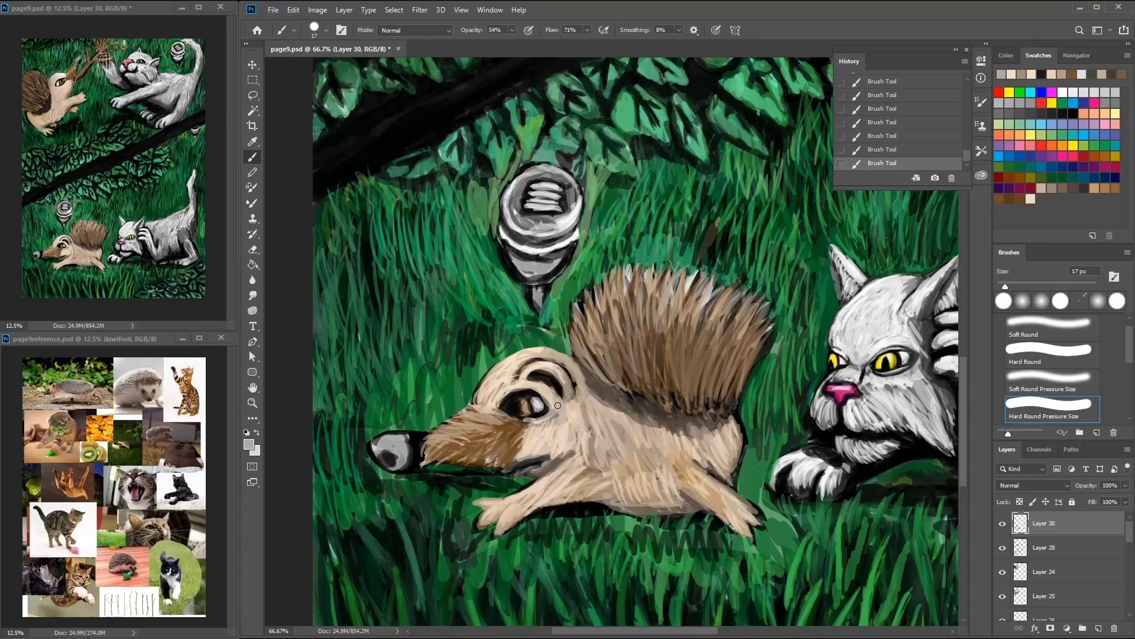
pyautogui.keyDown('alt'); pyautogui.click(544, 421); pyautogui.keyUp('alt')
pyautogui.keyDown('alt'); pyautogui.click(553, 414); pyautogui.keyUp('alt')
pyautogui.moveTo(528, 427)
pyautogui.mouseDown()
pyautogui.moveTo(541, 435)
pyautogui.moveTo(547, 390)
pyautogui.moveTo(536, 415)
pyautogui.moveTo(564, 389)
pyautogui.mouseUp()
pyautogui.keyDown('alt'); pyautogui.click(547, 420); pyautogui.keyUp('alt')
pyautogui.keyDown('alt'); pyautogui.click(562, 384); pyautogui.keyUp('alt')
pyautogui.keyDown('alt'); pyautogui.click(596, 383); pyautogui.keyUp('alt')
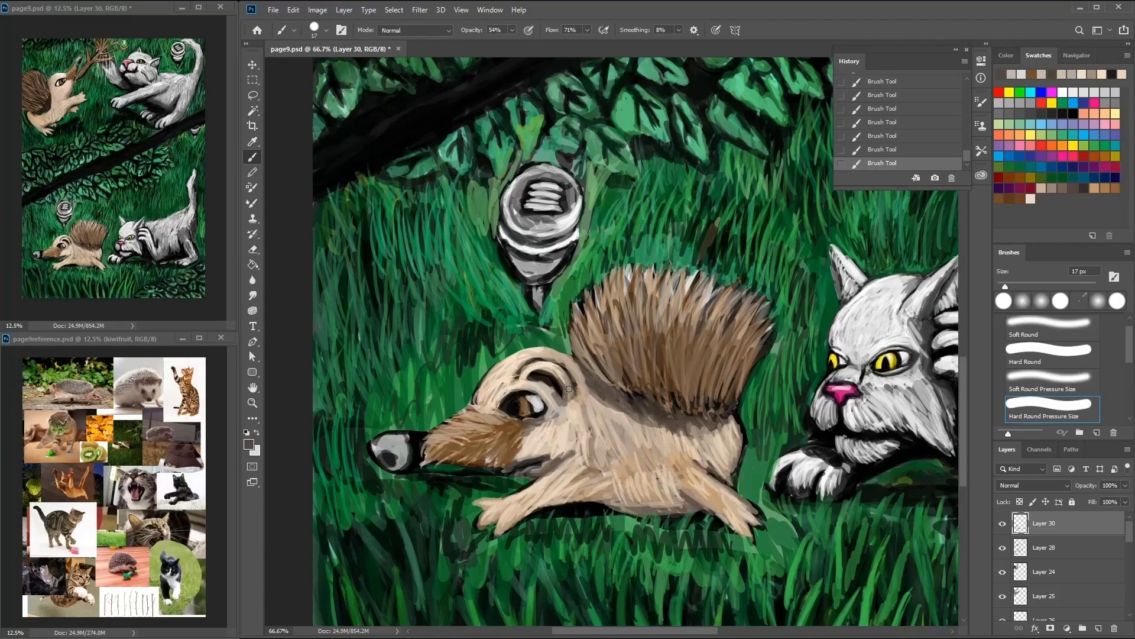
# Step: Repaint the lower hedgehog's nose with sampled light grey, covering the black band beside the snout
pyautogui.keyDown('alt'); pyautogui.click(463, 422); pyautogui.keyUp('alt')
pyautogui.keyDown('alt'); pyautogui.click(397, 445); pyautogui.keyUp('alt')
pyautogui.moveTo(384, 436)
pyautogui.mouseDown()
pyautogui.moveTo(411, 440)
pyautogui.moveTo(403, 450)
pyautogui.moveTo(391, 441)
pyautogui.moveTo(414, 440)
pyautogui.moveTo(399, 452)
pyautogui.moveTo(508, 451)
pyautogui.moveTo(508, 463)
pyautogui.mouseUp()
pyautogui.keyDown('alt'); pyautogui.click(408, 450); pyautogui.keyUp('alt')
pyautogui.keyDown('alt'); pyautogui.click(395, 444); pyautogui.keyUp('alt')
pyautogui.keyDown('alt'); pyautogui.click(393, 456); pyautogui.keyUp('alt')
# Step: Add pale highlights and dark brown strokes between the lower hedgehog's quills
pyautogui.keyDown('alt'); pyautogui.click(713, 301); pyautogui.keyUp('alt')
pyautogui.keyDown('alt'); pyautogui.click(604, 294); pyautogui.keyUp('alt')
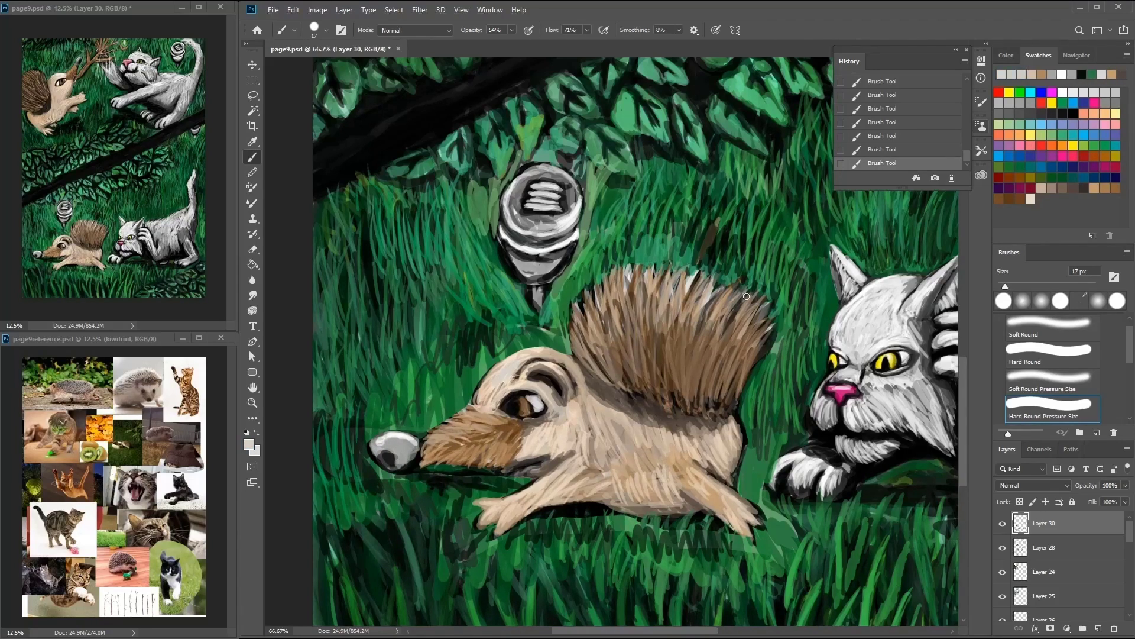
pyautogui.moveTo(655, 392); pyautogui.dragTo(618, 313)
pyautogui.moveTo(710, 399); pyautogui.dragTo(719, 326)
pyautogui.keyDown('alt'); pyautogui.click(697, 355); pyautogui.keyUp('alt')
pyautogui.moveTo(604, 378); pyautogui.dragTo(724, 301)
pyautogui.keyDown('alt'); pyautogui.click(650, 355); pyautogui.keyUp('alt')
pyautogui.moveTo(675, 399); pyautogui.dragTo(682, 391)
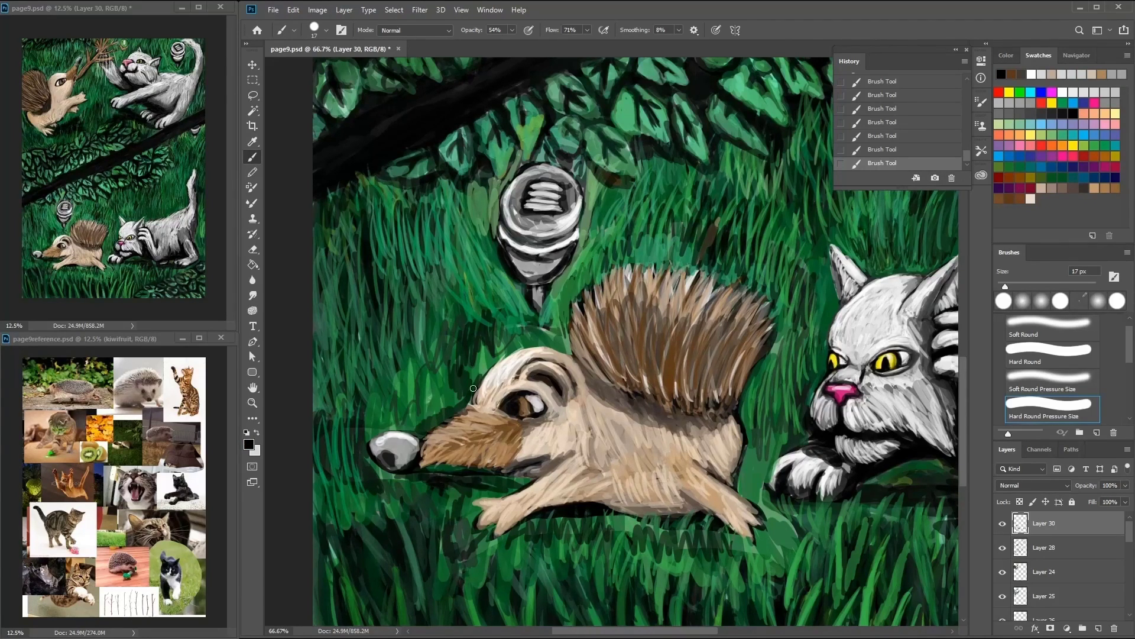
# Step: Paint dark strokes into the grass between the lower lamp, the hanging leaves and the hedgehog's quills
pyautogui.moveTo(636, 245); pyautogui.dragTo(603, 198)
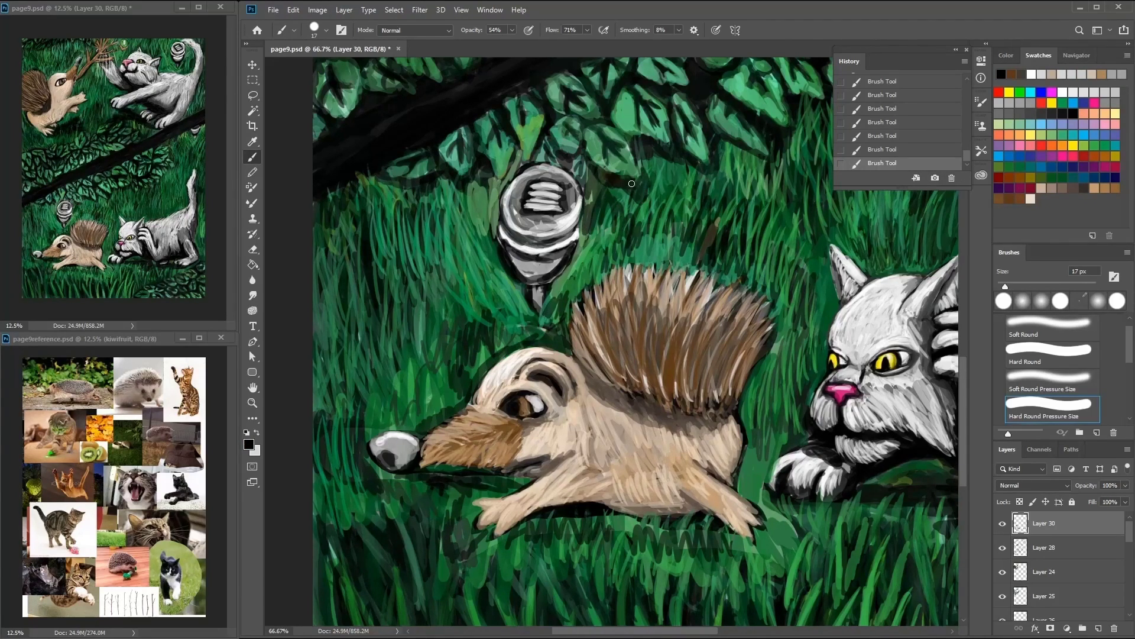
pyautogui.moveTo(690, 158); pyautogui.dragTo(763, 189)
pyautogui.hscroll(10, 680, 166)
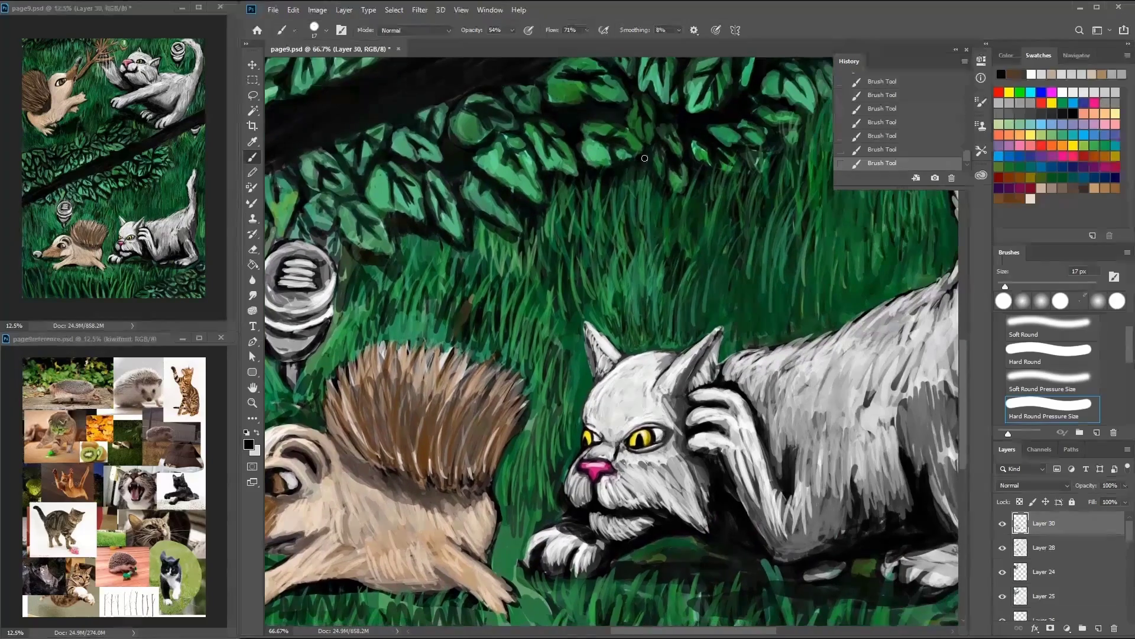
# Step: Deepen the grass between the leaf cluster and the lower cat's raised tail with black brush strokes
pyautogui.scroll(6, 666, 155)
pyautogui.hscroll(6, 666, 155)
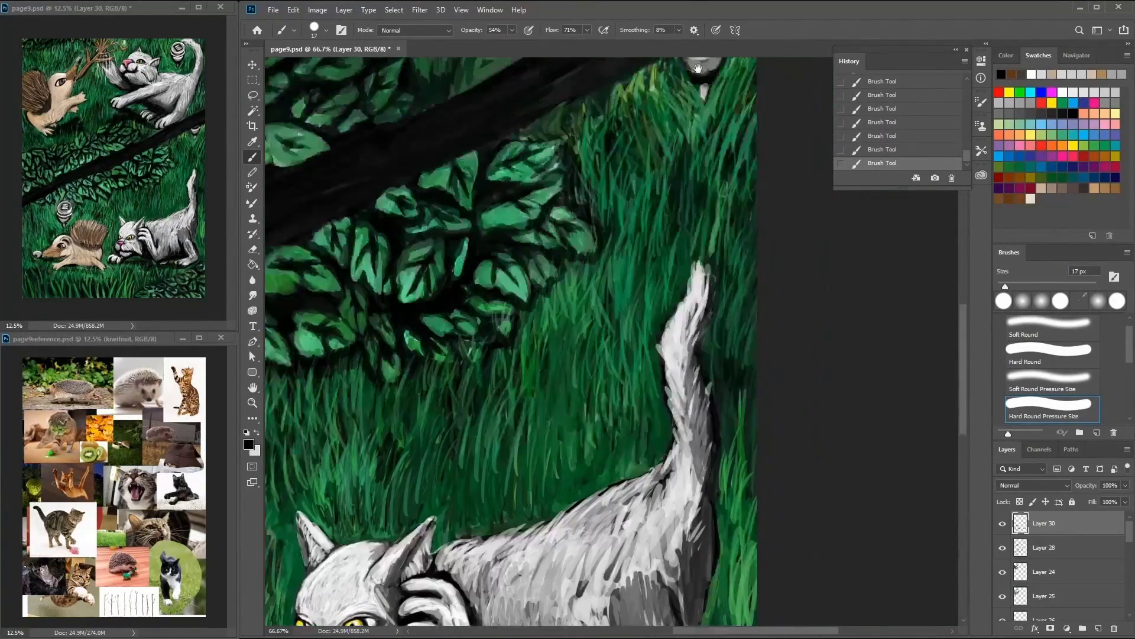
pyautogui.moveTo(697, 68); pyautogui.dragTo(651, 124)
pyautogui.moveTo(612, 275); pyautogui.dragTo(592, 240)
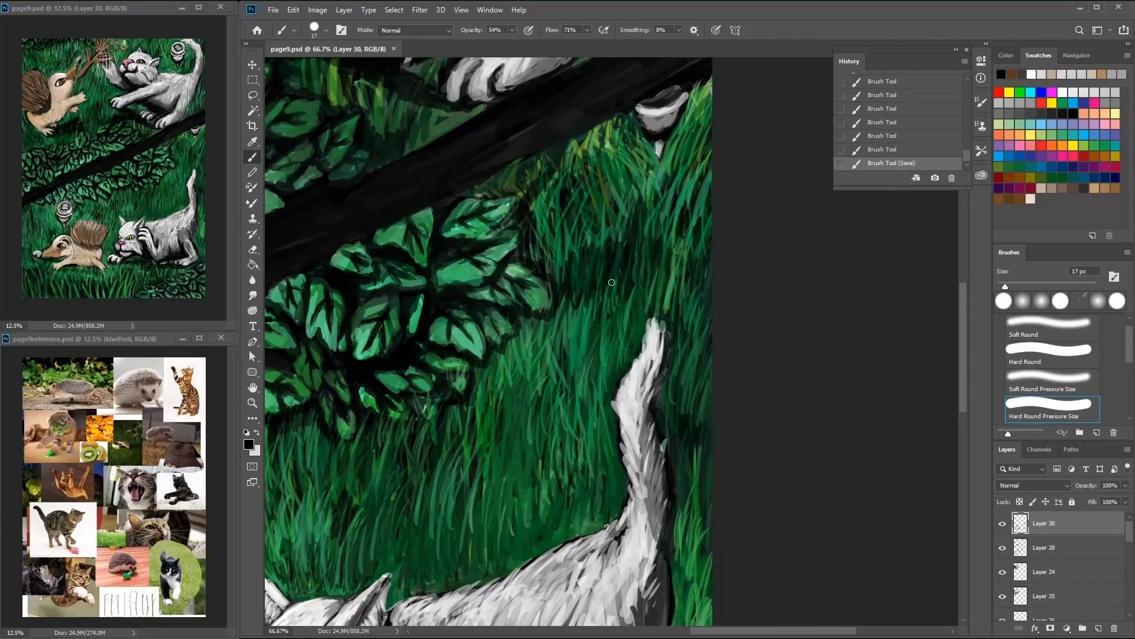
pyautogui.moveTo(620, 308); pyautogui.dragTo(583, 196)
pyautogui.moveTo(591, 408); pyautogui.dragTo(607, 316)
# Step: Paint grass blades in a sampled mid green over the dark area beside and above the lower cat's tail
pyautogui.keyDown('alt'); pyautogui.click(595, 332); pyautogui.keyUp('alt')
pyautogui.moveTo(588, 373); pyautogui.dragTo(580, 311)
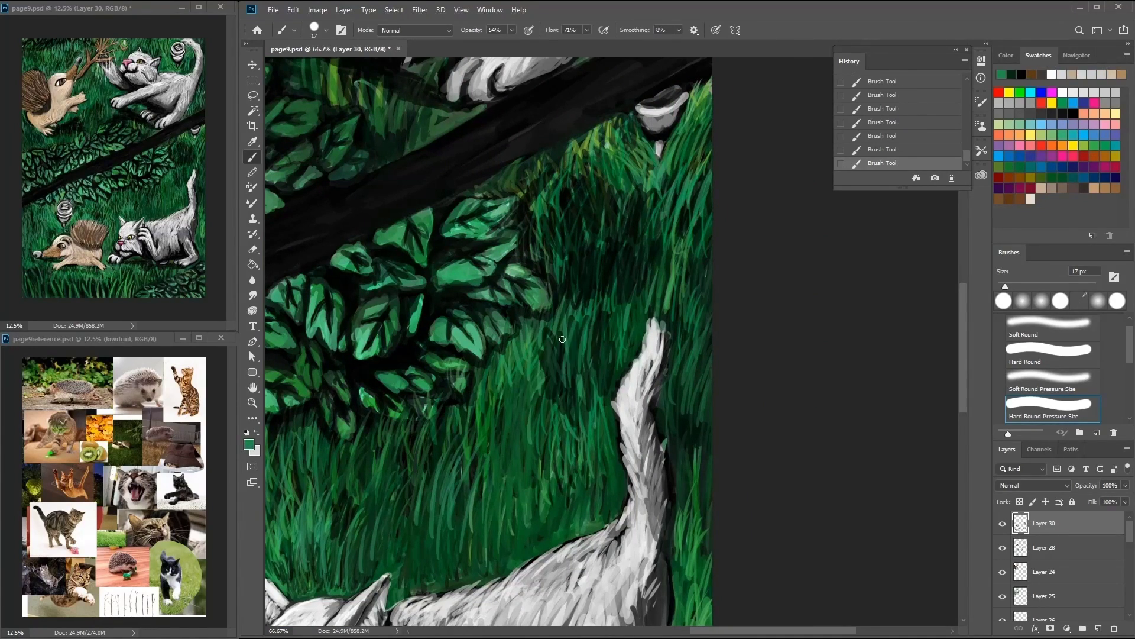
pyautogui.moveTo(568, 414); pyautogui.dragTo(582, 337)
pyautogui.moveTo(586, 397); pyautogui.dragTo(577, 243)
pyautogui.moveTo(615, 301); pyautogui.dragTo(645, 231)
pyautogui.moveTo(606, 295); pyautogui.dragTo(598, 190)
pyautogui.moveTo(639, 245); pyautogui.dragTo(586, 181)
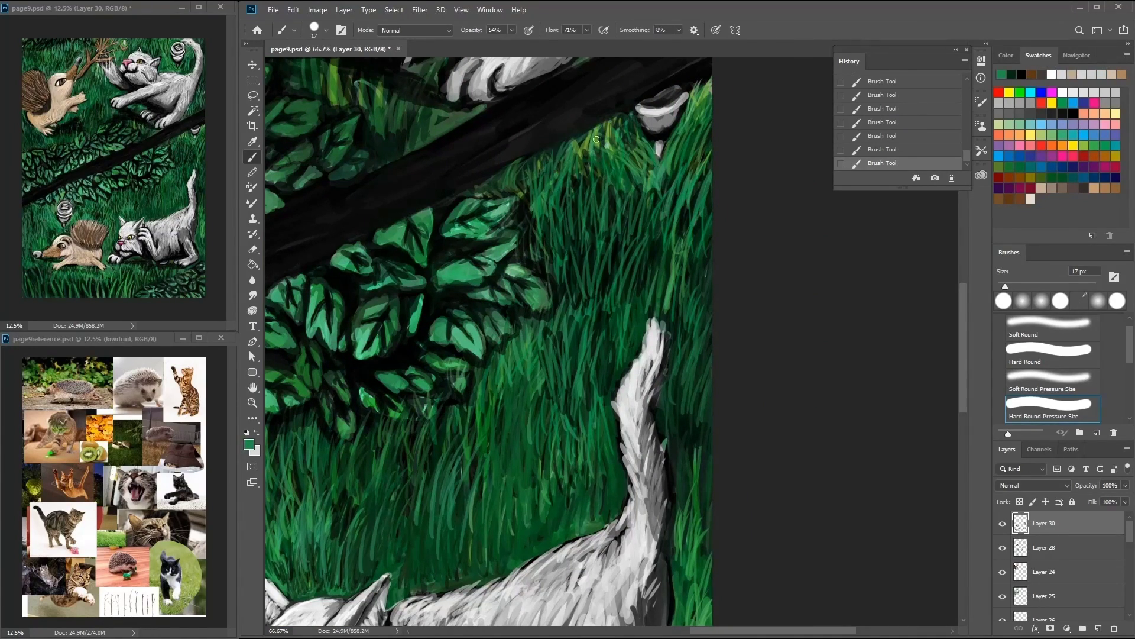
# Step: Blend the grass between the hanging leaves and the lower cat's head and back with sampled green strokes
pyautogui.scroll(-6, 532, 207)
pyautogui.hscroll(-3, 519, 326)
pyautogui.moveTo(547, 310); pyautogui.dragTo(692, 239)
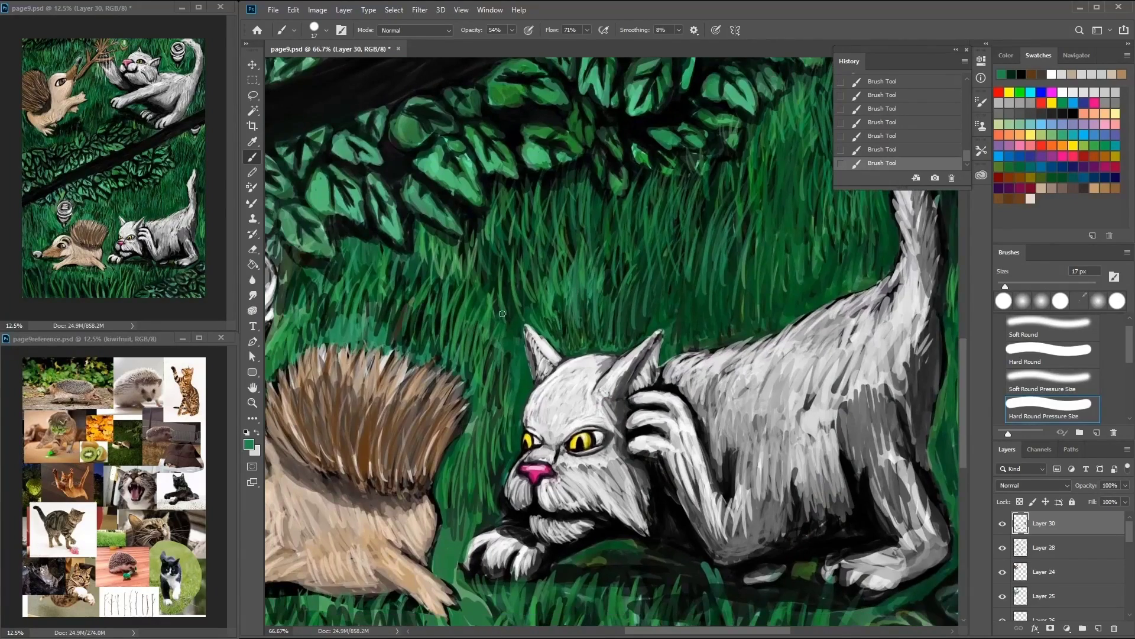
pyautogui.keyDown('alt'); pyautogui.click(623, 280); pyautogui.keyUp('alt')
pyautogui.moveTo(618, 299)
pyautogui.mouseDown()
pyautogui.moveTo(591, 225)
pyautogui.moveTo(550, 171)
pyautogui.mouseUp()
pyautogui.moveTo(550, 241); pyautogui.dragTo(776, 178)
pyautogui.moveTo(408, 251)
pyautogui.mouseDown()
pyautogui.moveTo(373, 189)
pyautogui.moveTo(416, 214)
pyautogui.moveTo(457, 186)
pyautogui.moveTo(487, 6)
pyautogui.moveTo(535, 155)
pyautogui.mouseUp()
# Step: Rework the grass above the lower hedgehog's quills and between the hedgehog and the cat with sampled dark and mid greens
pyautogui.keyDown('alt'); pyautogui.click(408, 189); pyautogui.keyUp('alt')
pyautogui.moveTo(424, 304); pyautogui.dragTo(470, 450)
pyautogui.moveTo(750, 311); pyautogui.dragTo(595, 236)
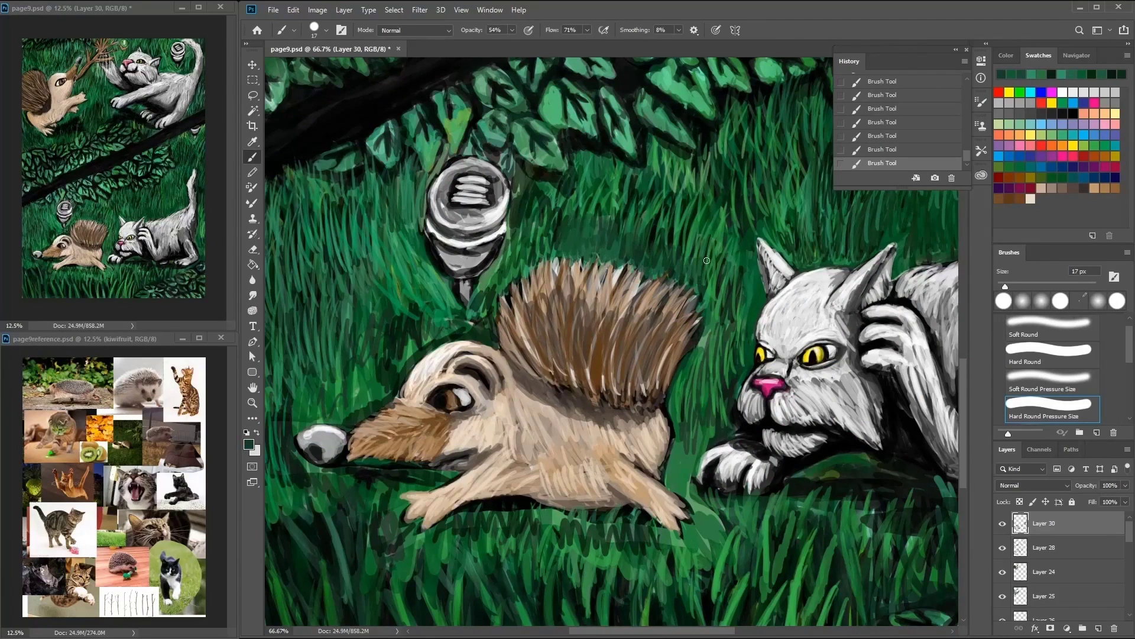
pyautogui.moveTo(733, 235); pyautogui.dragTo(717, 362)
pyautogui.moveTo(712, 322); pyautogui.dragTo(704, 395)
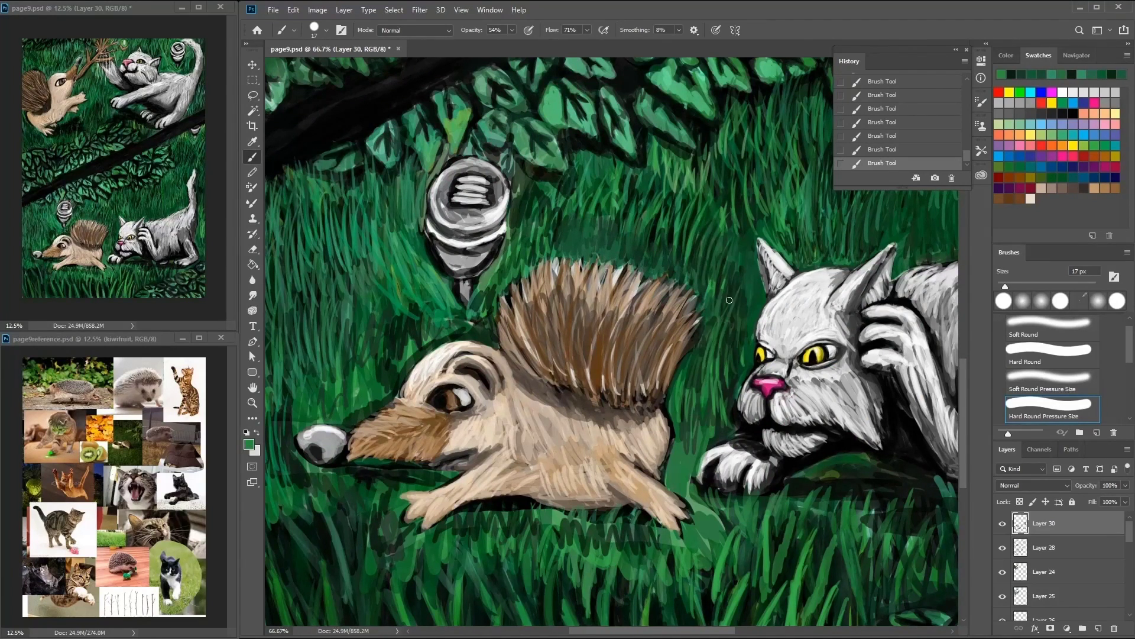
pyautogui.moveTo(605, 204); pyautogui.dragTo(568, 246)
pyautogui.moveTo(680, 224); pyautogui.dragTo(657, 289)
pyautogui.moveTo(769, 266); pyautogui.dragTo(585, 284)
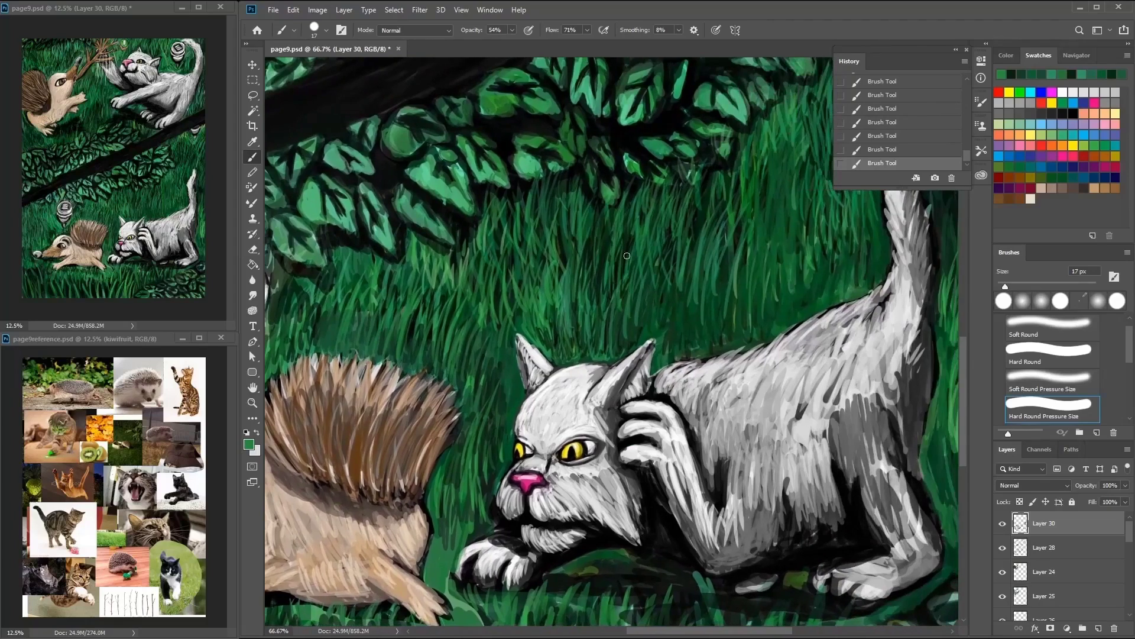
# Step: Retouch the leaves at the near-left end of the bottom-corner leaf patch with sampled dark and green tones
pyautogui.moveTo(746, 312); pyautogui.dragTo(553, 255)
pyautogui.moveTo(760, 446); pyautogui.dragTo(793, 289)
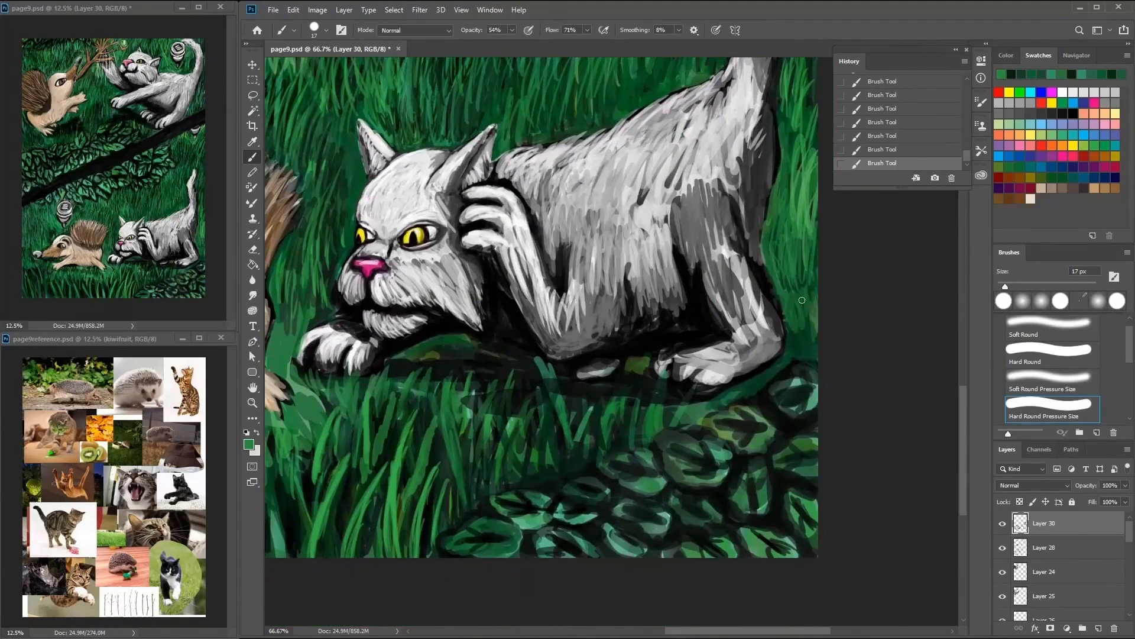
pyautogui.keyDown('alt'); pyautogui.click(633, 467); pyautogui.keyUp('alt')
pyautogui.keyDown('alt'); pyautogui.click(698, 464); pyautogui.keyUp('alt')
pyautogui.keyDown('alt'); pyautogui.click(577, 485); pyautogui.keyUp('alt')
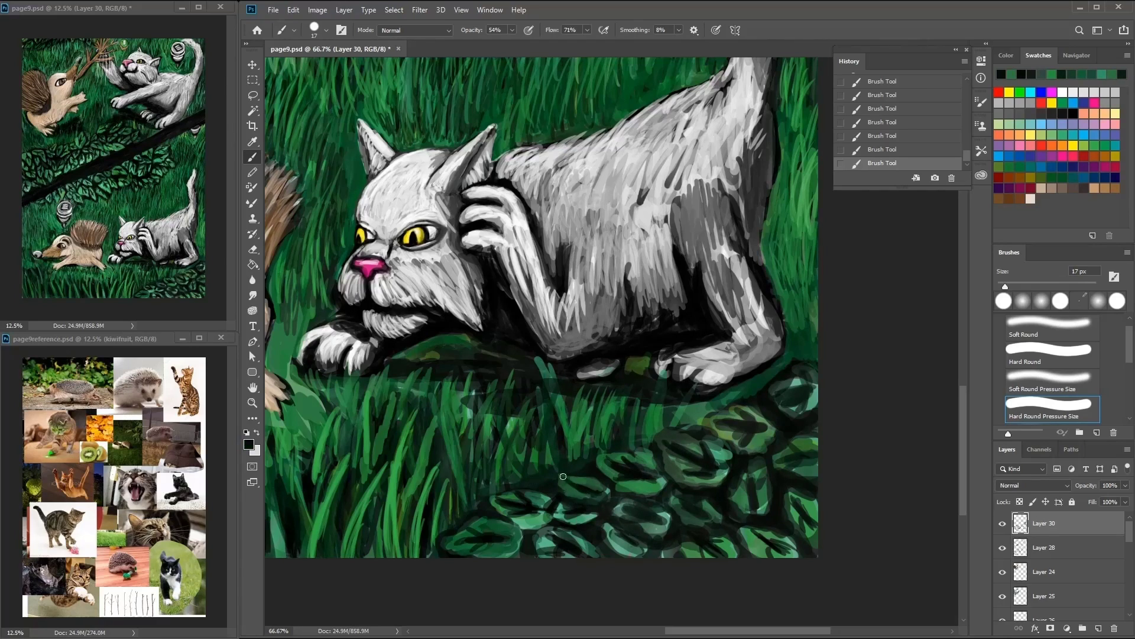
pyautogui.moveTo(510, 510); pyautogui.dragTo(522, 501)
pyautogui.keyDown('alt'); pyautogui.click(669, 501); pyautogui.keyUp('alt')
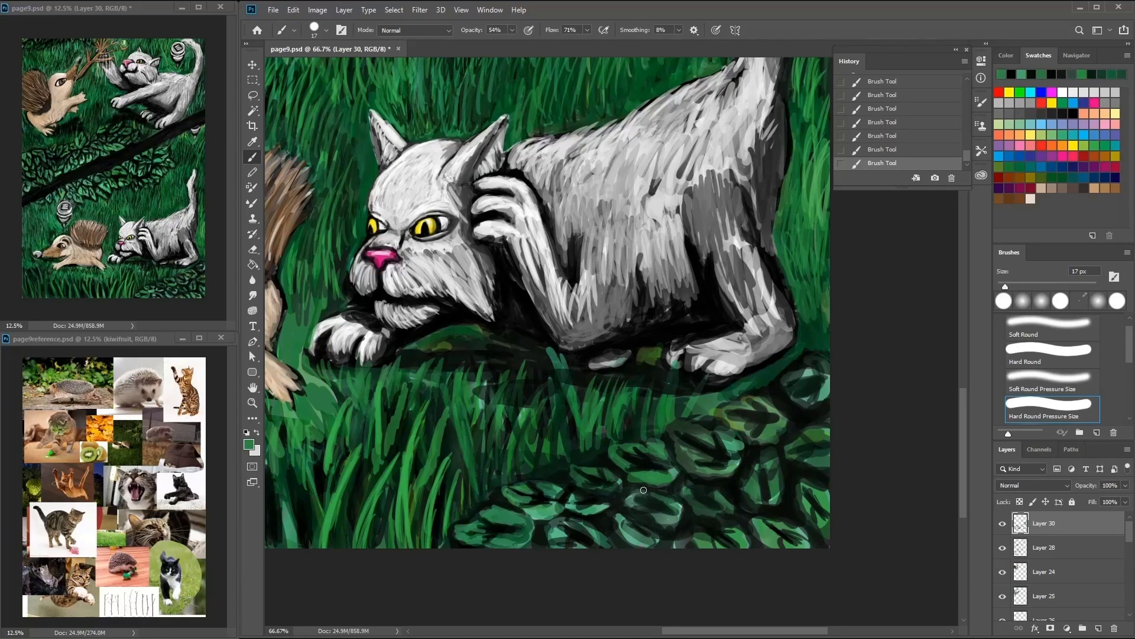
# Step: Repaint the leaves below the lower cat's hind paw, alternating greens and near-black sampled from the foliage
pyautogui.keyDown('alt'); pyautogui.click(661, 459); pyautogui.keyUp('alt')
pyautogui.keyDown('alt'); pyautogui.click(656, 455); pyautogui.keyUp('alt')
pyautogui.keyDown('alt'); pyautogui.click(742, 444); pyautogui.keyUp('alt')
pyautogui.keyDown('alt'); pyautogui.click(688, 456); pyautogui.keyUp('alt')
pyautogui.keyDown('alt'); pyautogui.click(748, 440); pyautogui.keyUp('alt')
pyautogui.keyDown('alt'); pyautogui.click(718, 408); pyautogui.keyUp('alt')
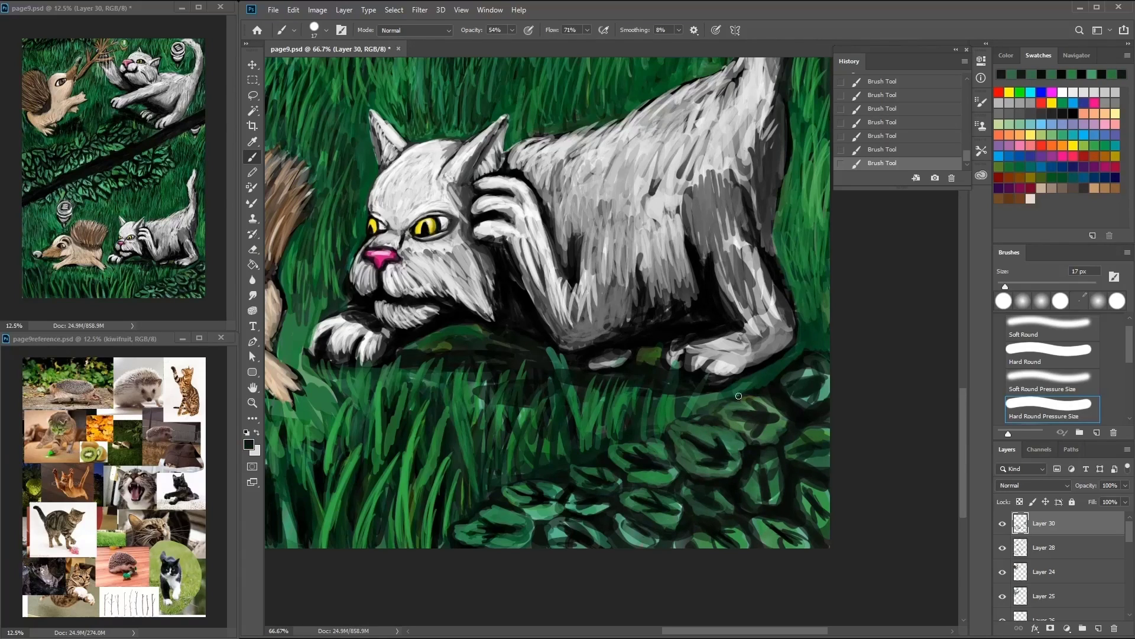
pyautogui.keyDown('alt'); pyautogui.click(745, 397); pyautogui.keyUp('alt')
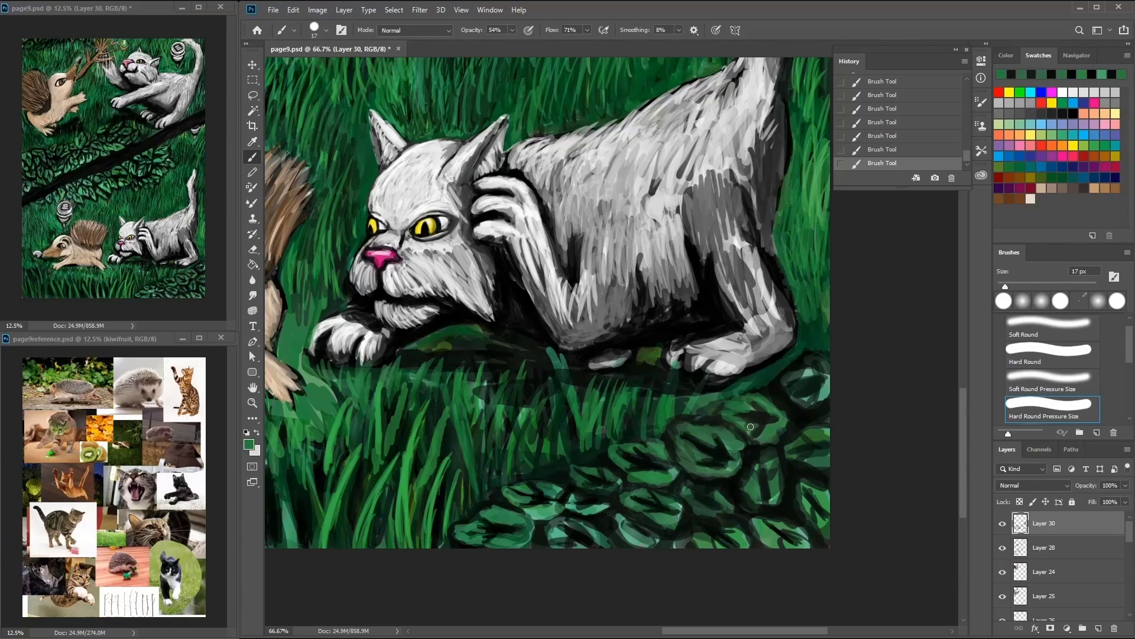
pyautogui.keyDown('alt'); pyautogui.click(821, 381); pyautogui.keyUp('alt')
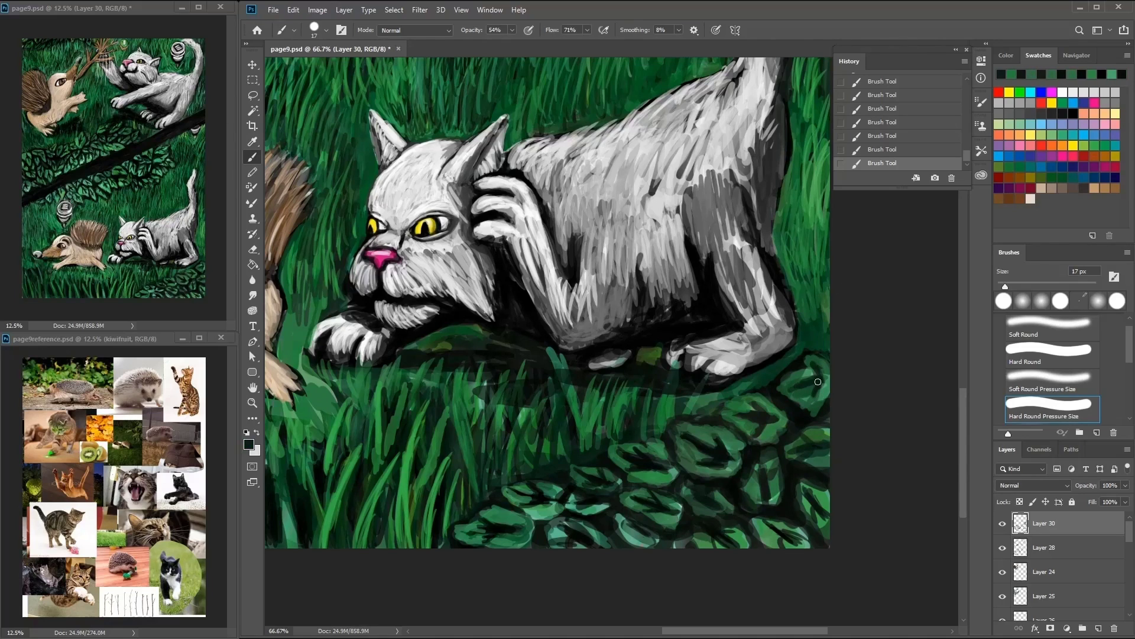
# Step: Refine the middle and leftmost leaves of the bottom leaf patch with sampled lighter greens and black veins
pyautogui.scroll(-3, 811, 381)
pyautogui.hscroll(-3, 810, 381)
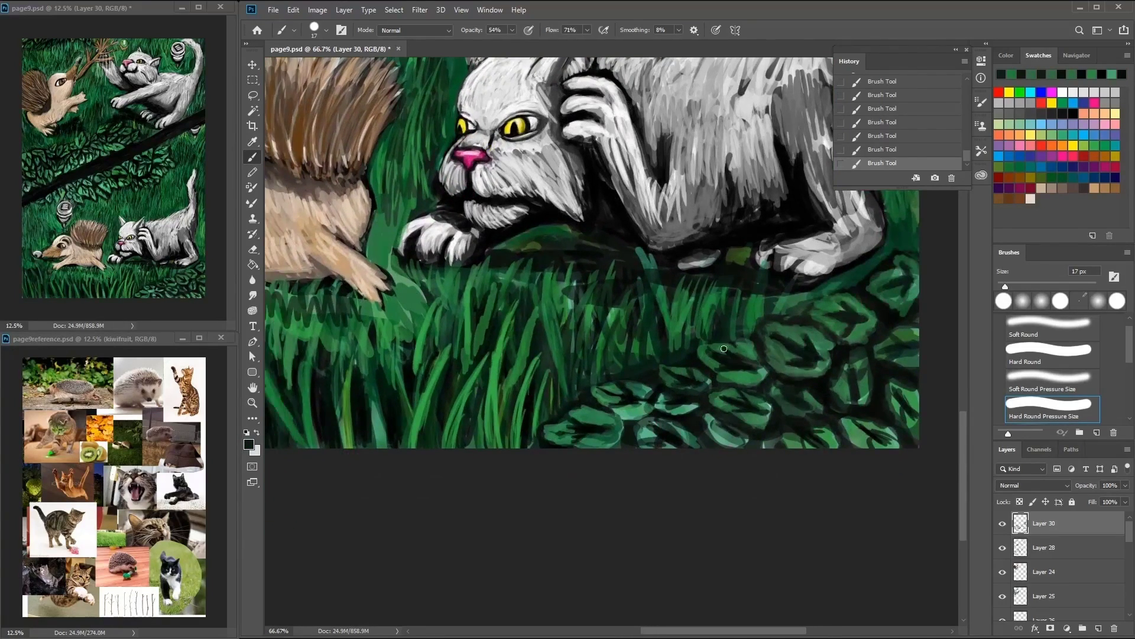
pyautogui.hscroll(2, 711, 425)
pyautogui.scroll(-1, 711, 425)
pyautogui.keyDown('alt'); pyautogui.click(738, 334); pyautogui.keyUp('alt')
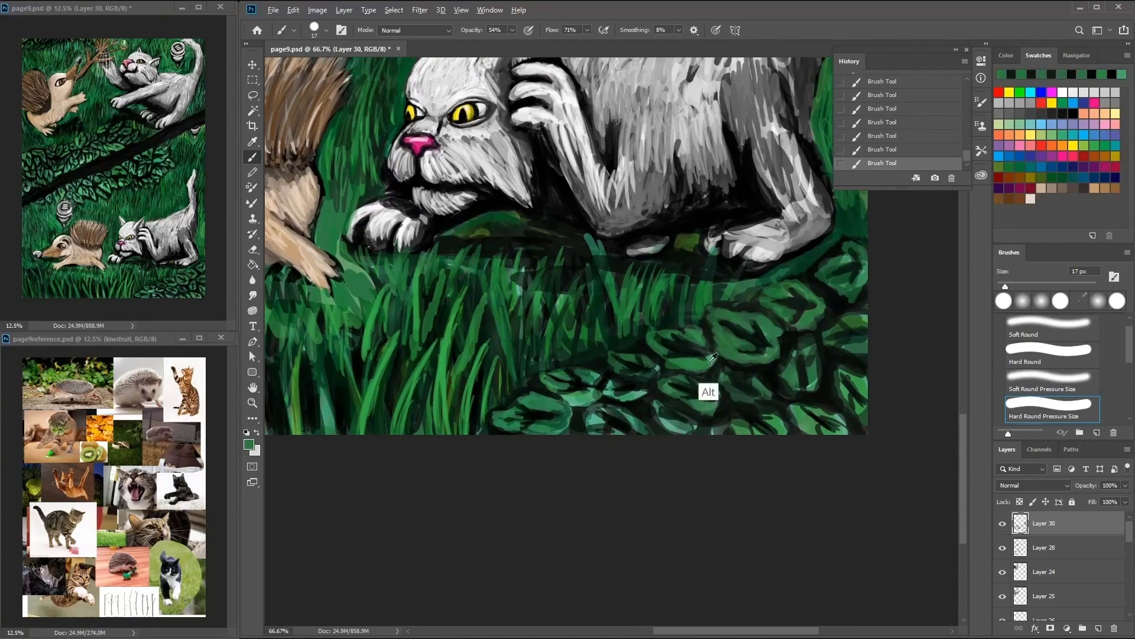
pyautogui.keyDown('alt'); pyautogui.click(708, 354); pyautogui.keyUp('alt')
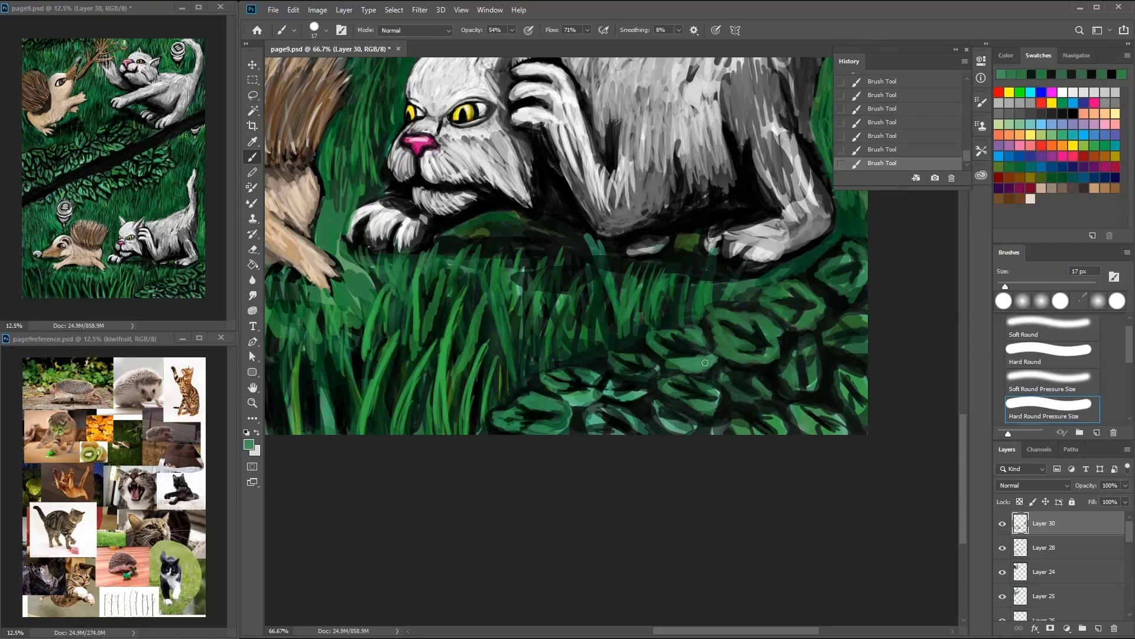
pyautogui.keyDown('alt'); pyautogui.click(674, 336); pyautogui.keyUp('alt')
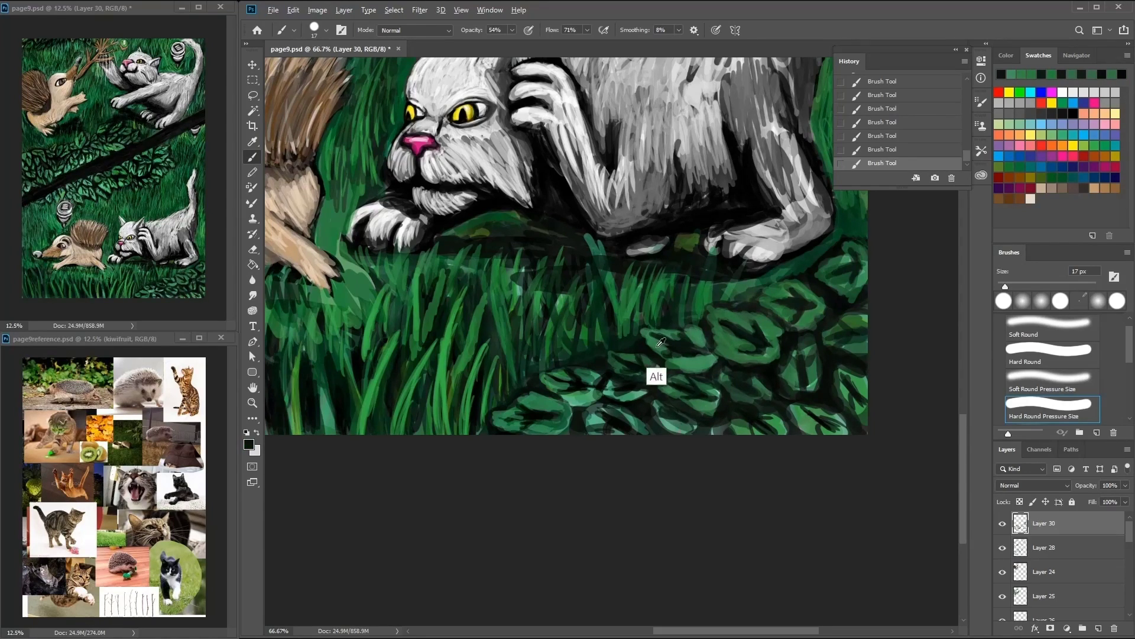
pyautogui.keyDown('alt'); pyautogui.click(660, 343); pyautogui.keyUp('alt')
pyautogui.keyDown('alt'); pyautogui.click(697, 389); pyautogui.keyUp('alt')
pyautogui.keyDown('alt'); pyautogui.click(515, 418); pyautogui.keyUp('alt')
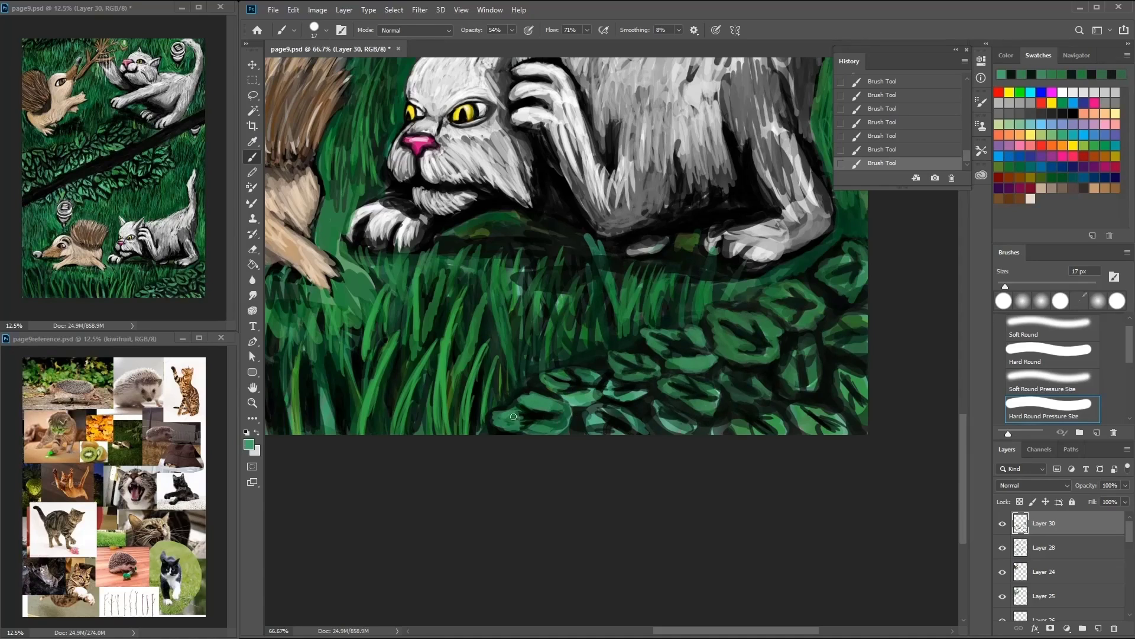
# Step: Paint grass blades beneath the lower hedgehog's belly, feet and snout with greens sampled from the grass
pyautogui.moveTo(472, 299); pyautogui.dragTo(607, 458)
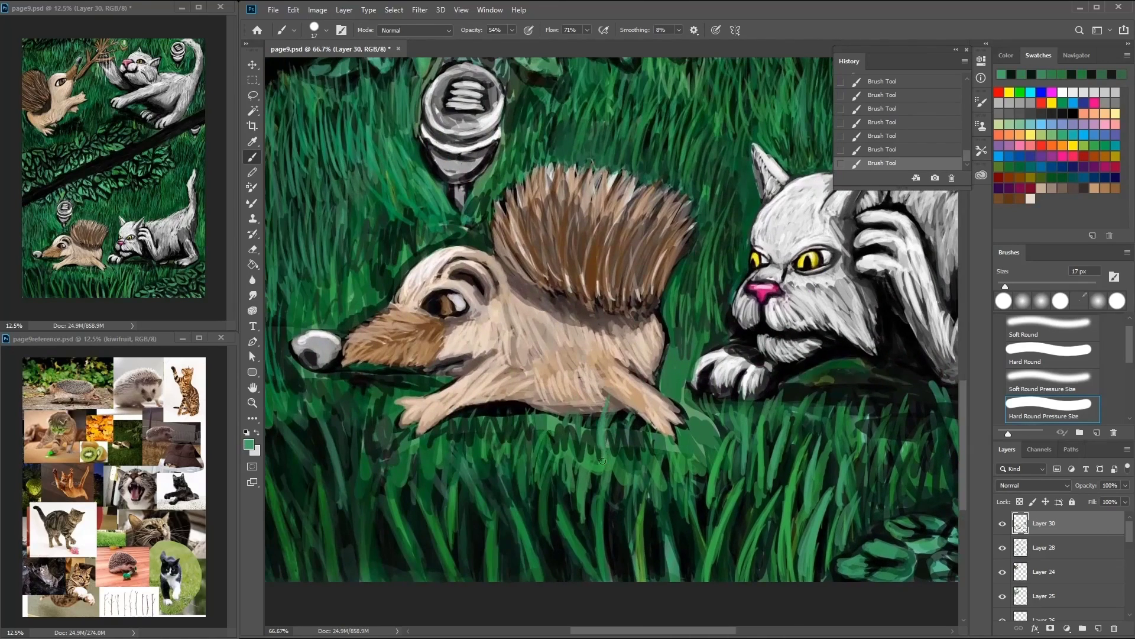
pyautogui.keyDown('alt'); pyautogui.click(552, 443); pyautogui.keyUp('alt')
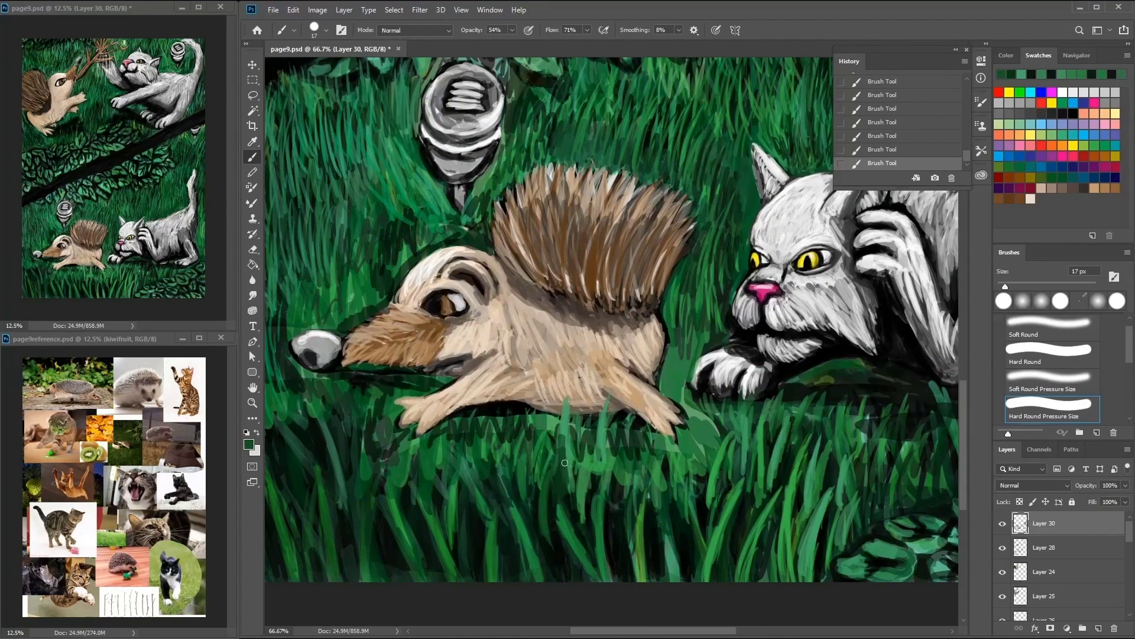
pyautogui.moveTo(545, 469)
pyautogui.mouseDown()
pyautogui.moveTo(518, 489)
pyautogui.moveTo(569, 524)
pyautogui.moveTo(528, 496)
pyautogui.mouseUp()
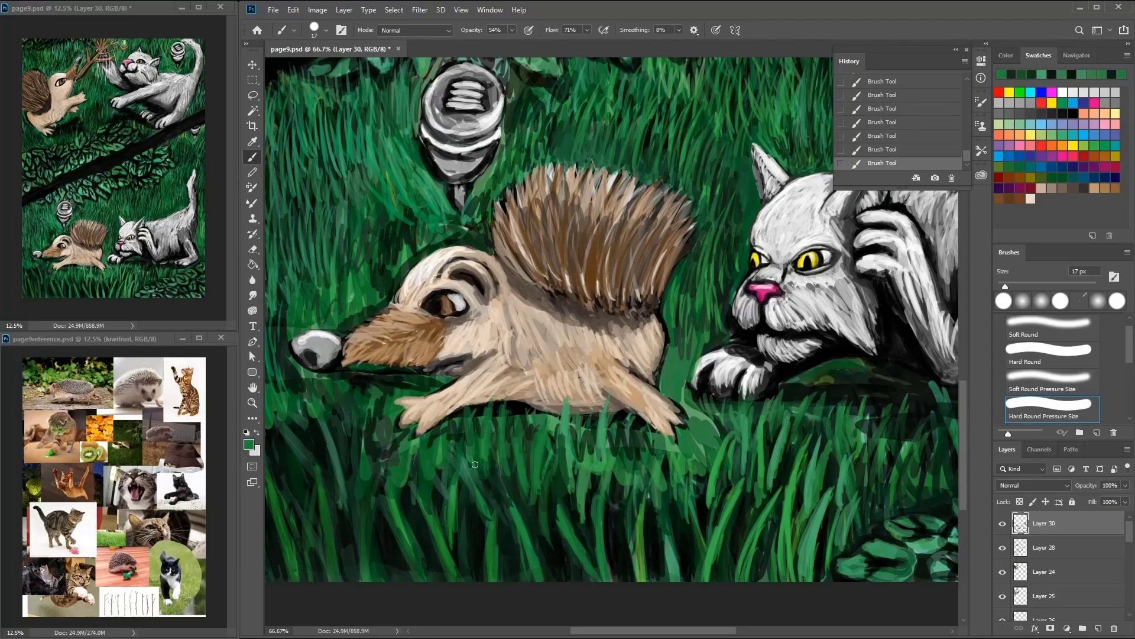
pyautogui.moveTo(382, 458); pyautogui.dragTo(442, 464)
pyautogui.keyDown('alt'); pyautogui.click(381, 388); pyautogui.keyUp('alt')
pyautogui.moveTo(383, 393); pyautogui.dragTo(372, 497)
pyautogui.keyDown('alt'); pyautogui.click(355, 450); pyautogui.keyUp('alt')
pyautogui.moveTo(337, 417); pyautogui.dragTo(322, 503)
pyautogui.moveTo(322, 447); pyautogui.dragTo(325, 517)
# Step: Paint grass strokes in the strip between the leafy branch and the lower animals, up to the cat's raised tail
pyautogui.moveTo(773, 76)
pyautogui.mouseDown()
pyautogui.moveTo(617, 172)
pyautogui.moveTo(512, 268)
pyautogui.mouseUp()
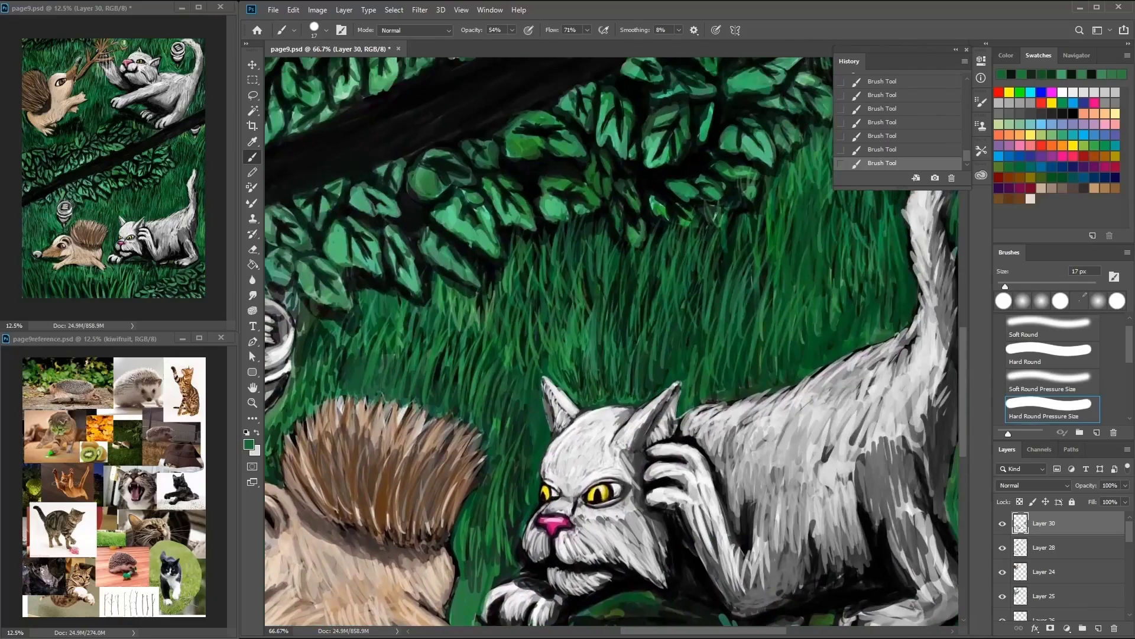
pyautogui.click(1057, 114)
pyautogui.moveTo(668, 260)
pyautogui.mouseDown()
pyautogui.moveTo(650, 319)
pyautogui.moveTo(674, 314)
pyautogui.mouseUp()
pyautogui.moveTo(627, 237); pyautogui.dragTo(660, 301)
pyautogui.moveTo(296, 355); pyautogui.dragTo(469, 228)
pyautogui.moveTo(402, 417); pyautogui.dragTo(397, 461)
pyautogui.moveTo(370, 408); pyautogui.dragTo(362, 476)
pyautogui.moveTo(469, 228); pyautogui.dragTo(333, 405)
pyautogui.moveTo(828, 355); pyautogui.dragTo(409, 406)
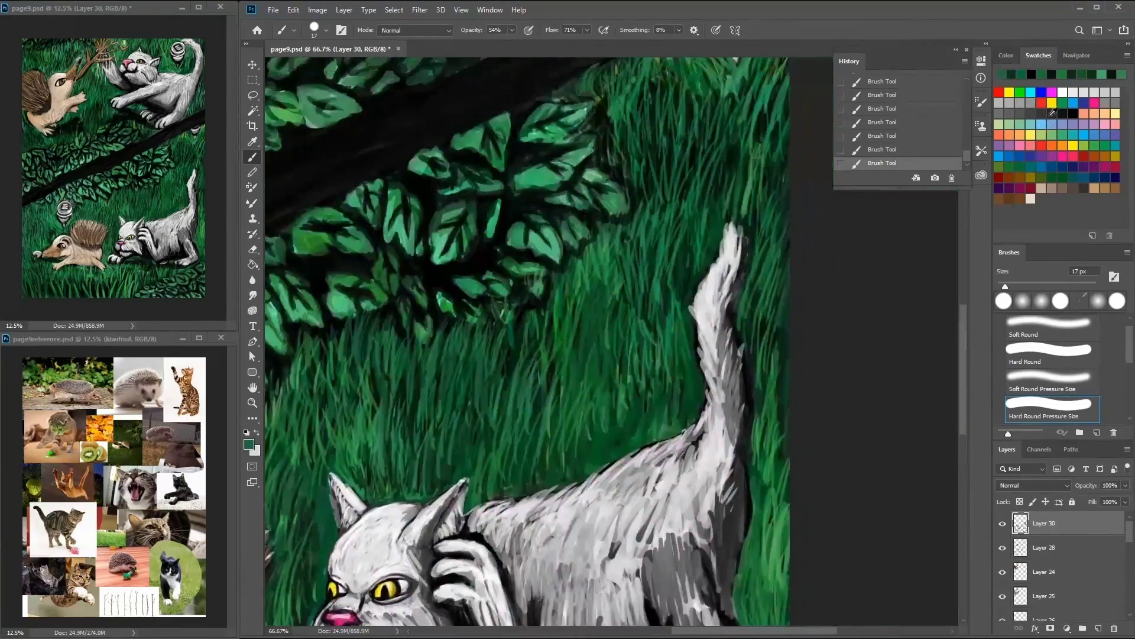
pyautogui.moveTo(736, 346); pyautogui.dragTo(738, 388)
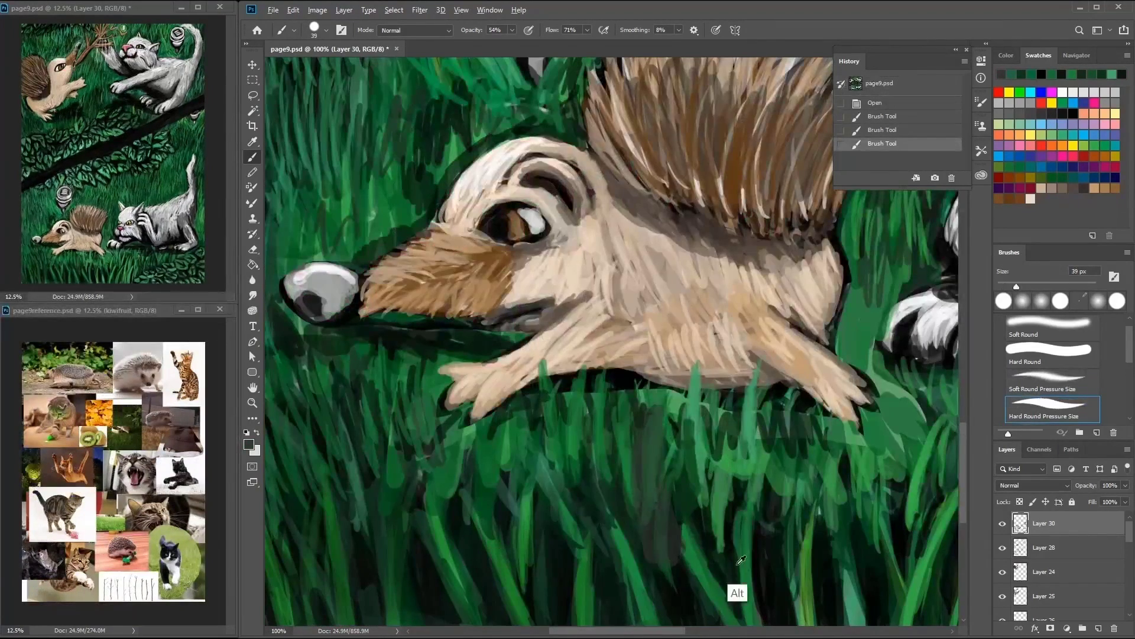
# Step: Paint broad grass blades in front of the lower hedgehog and between it and the cat with the 39 px brush
pyautogui.moveTo(663, 568)
pyautogui.mouseDown()
pyautogui.moveTo(654, 446)
pyautogui.moveTo(686, 527)
pyautogui.moveTo(634, 458)
pyautogui.mouseUp()
pyautogui.moveTo(591, 408); pyautogui.dragTo(502, 525)
pyautogui.moveTo(491, 432); pyautogui.dragTo(580, 597)
pyautogui.moveTo(568, 520)
pyautogui.mouseDown()
pyautogui.moveTo(550, 621)
pyautogui.moveTo(723, 406)
pyautogui.moveTo(652, 352)
pyautogui.mouseUp()
pyautogui.moveTo(887, 165); pyautogui.dragTo(774, 178)
pyautogui.moveTo(858, 195); pyautogui.dragTo(685, 272)
pyautogui.moveTo(645, 225)
pyautogui.mouseDown()
pyautogui.moveTo(618, 308)
pyautogui.moveTo(674, 391)
pyautogui.mouseUp()
pyautogui.moveTo(639, 331); pyautogui.dragTo(692, 438)
pyautogui.moveTo(639, 218); pyautogui.dragTo(624, 295)
pyautogui.moveTo(642, 317); pyautogui.dragTo(674, 449)
pyautogui.moveTo(680, 284); pyautogui.dragTo(688, 431)
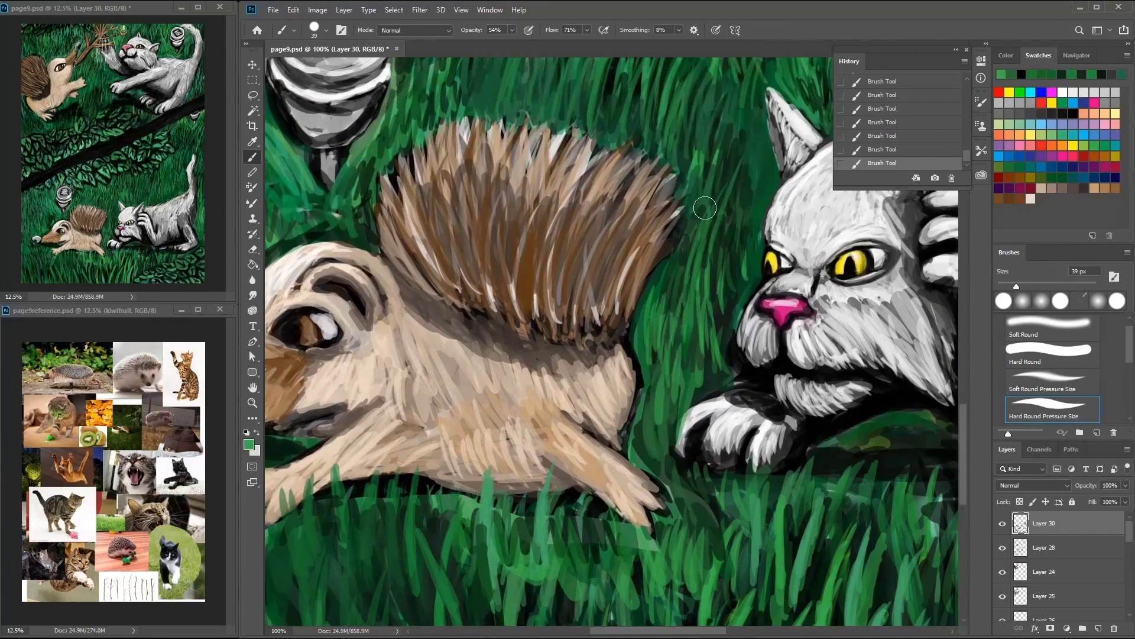
# Step: Set the brush size to 18 px and rework the lower hedgehog's quills with tones sampled from them
pyautogui.moveTo(561, 177); pyautogui.dragTo(669, 296)
pyautogui.rightClick(650, 231)
pyautogui.moveTo(679, 254); pyautogui.dragTo(668, 254)
pyautogui.press('Return')
pyautogui.keyDown('alt'); pyautogui.click(564, 246); pyautogui.keyUp('alt')
pyautogui.moveTo(565, 213)
pyautogui.mouseDown()
pyautogui.moveTo(553, 281)
pyautogui.moveTo(491, 332)
pyautogui.mouseUp()
pyautogui.keyDown('alt'); pyautogui.click(509, 296); pyautogui.keyUp('alt')
pyautogui.moveTo(529, 278); pyautogui.dragTo(494, 361)
pyautogui.moveTo(542, 349); pyautogui.dragTo(479, 414)
pyautogui.moveTo(573, 343)
pyautogui.mouseDown()
pyautogui.moveTo(474, 423)
pyautogui.moveTo(577, 425)
pyautogui.mouseUp()
pyautogui.keyDown('alt'); pyautogui.click(632, 285); pyautogui.keyUp('alt')
pyautogui.moveTo(562, 355); pyautogui.dragTo(482, 423)
pyautogui.moveTo(541, 334); pyautogui.dragTo(516, 390)
# Step: Add sampled-green grass blades above the lower hedgehog's quills and around the base of the grey lamp
pyautogui.keyDown('alt'); pyautogui.click(686, 177); pyautogui.keyUp('alt')
pyautogui.moveTo(692, 145)
pyautogui.mouseDown()
pyautogui.moveTo(678, 204)
pyautogui.moveTo(648, 230)
pyautogui.mouseUp()
pyautogui.moveTo(701, 159); pyautogui.dragTo(679, 237)
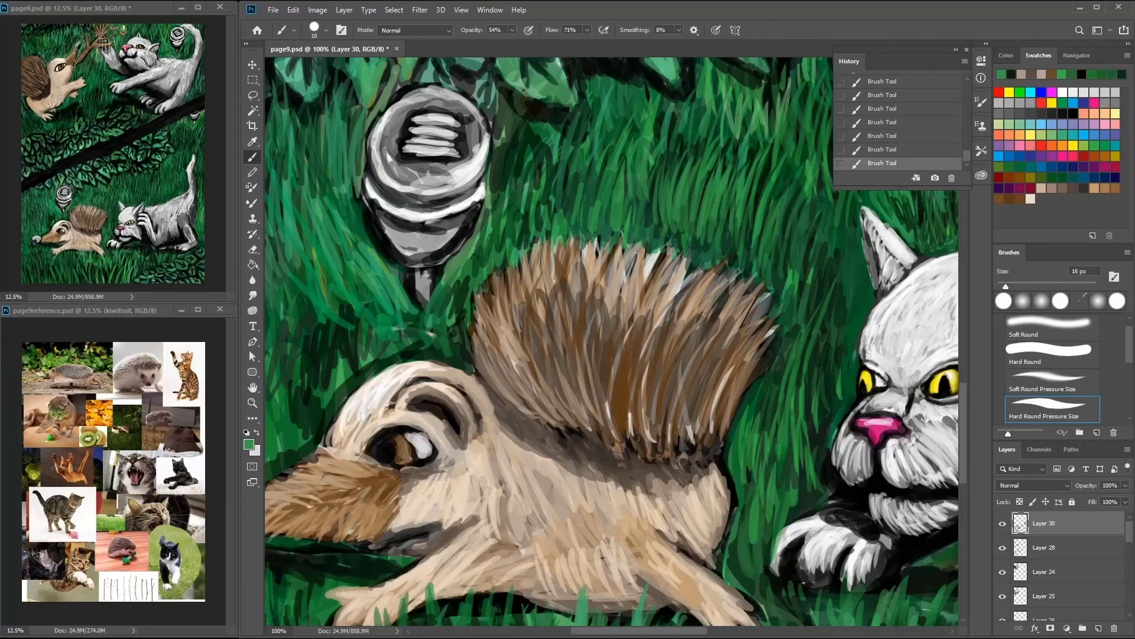
pyautogui.moveTo(399, 299); pyautogui.dragTo(367, 349)
pyautogui.moveTo(331, 272); pyautogui.dragTo(349, 414)
pyautogui.keyDown('alt'); pyautogui.click(379, 354); pyautogui.keyUp('alt')
pyautogui.moveTo(373, 331); pyautogui.dragTo(355, 462)
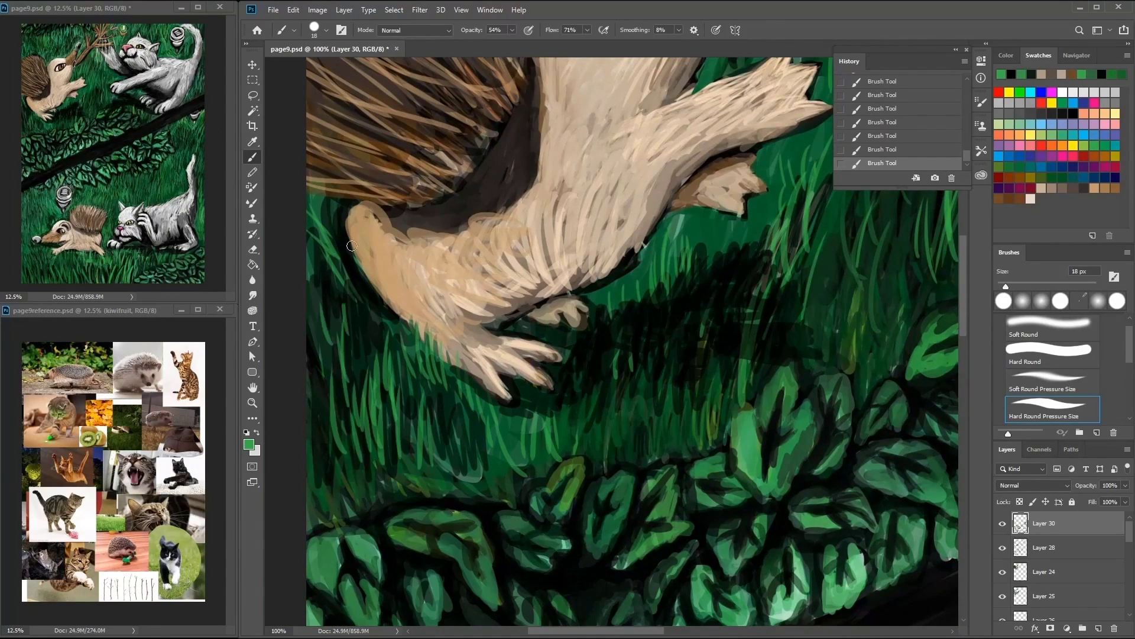
# Step: Paint thin green grass blades beneath the upper hedgehog, between its feet and the leafy branch
pyautogui.moveTo(307, 265); pyautogui.dragTo(367, 35)
pyautogui.moveTo(414, 100); pyautogui.dragTo(390, 295)
pyautogui.moveTo(578, 157); pyautogui.dragTo(466, 237)
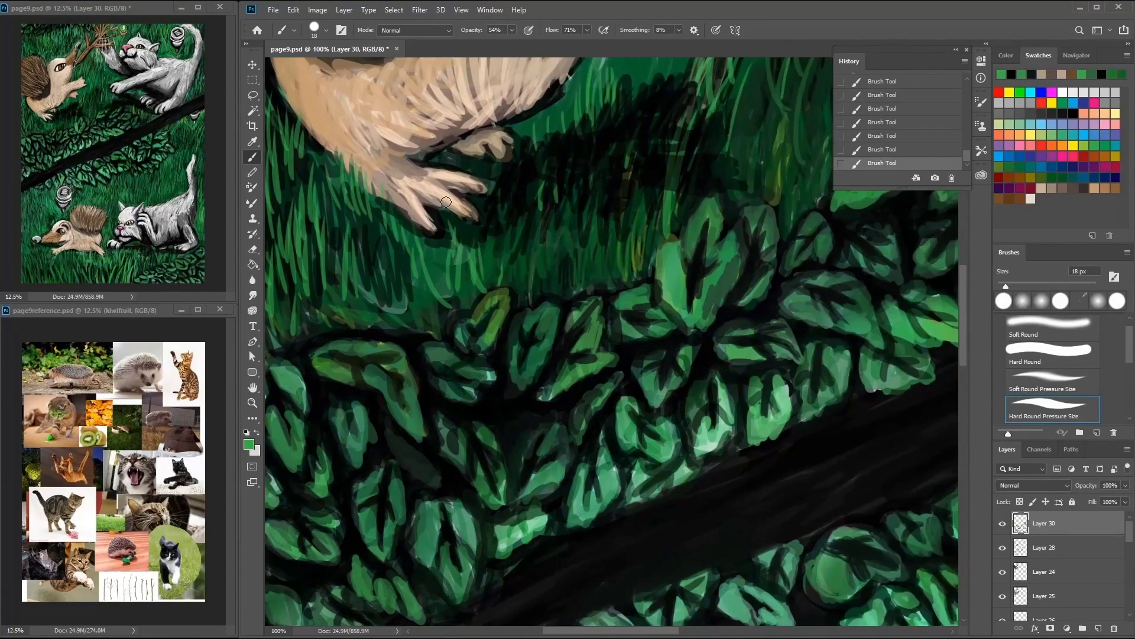
pyautogui.moveTo(439, 318)
pyautogui.mouseDown()
pyautogui.moveTo(439, 195)
pyautogui.moveTo(449, 308)
pyautogui.mouseUp()
pyautogui.moveTo(497, 166); pyautogui.dragTo(491, 272)
pyautogui.moveTo(578, 173)
pyautogui.mouseDown()
pyautogui.moveTo(555, 261)
pyautogui.moveTo(436, 463)
pyautogui.mouseUp()
pyautogui.moveTo(525, 177); pyautogui.dragTo(517, 258)
pyautogui.moveTo(508, 204); pyautogui.dragTo(502, 265)
pyautogui.moveTo(492, 160); pyautogui.dragTo(480, 222)
pyautogui.moveTo(432, 155); pyautogui.dragTo(419, 212)
pyautogui.moveTo(449, 177); pyautogui.dragTo(421, 242)
pyautogui.moveTo(532, 116); pyautogui.dragTo(514, 234)
pyautogui.moveTo(524, 126); pyautogui.dragTo(503, 226)
pyautogui.moveTo(525, 184); pyautogui.dragTo(518, 229)
# Step: Paint green grass blades above the upper cat's head, beside its far ear
pyautogui.moveTo(692, 59); pyautogui.dragTo(582, 248)
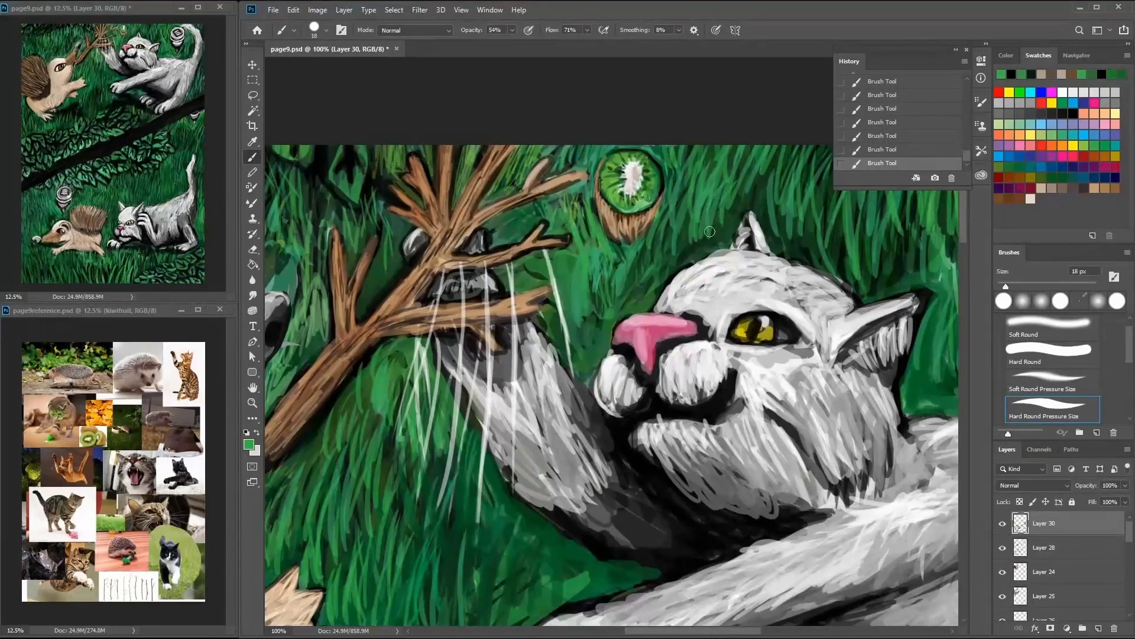
pyautogui.moveTo(775, 187); pyautogui.dragTo(754, 232)
pyautogui.moveTo(812, 202); pyautogui.dragTo(804, 262)
pyautogui.moveTo(804, 261); pyautogui.dragTo(702, 250)
pyautogui.moveTo(822, 224); pyautogui.dragTo(786, 278)
pyautogui.moveTo(849, 261)
pyautogui.mouseDown()
pyautogui.moveTo(834, 355)
pyautogui.moveTo(625, 256)
pyautogui.moveTo(530, 333)
pyautogui.moveTo(536, 254)
pyautogui.mouseUp()
# Step: Retouch the upper cat's near ear and cheek with sampled black outlines and white fur strokes
pyautogui.keyDown('alt'); pyautogui.click(568, 260); pyautogui.keyUp('alt')
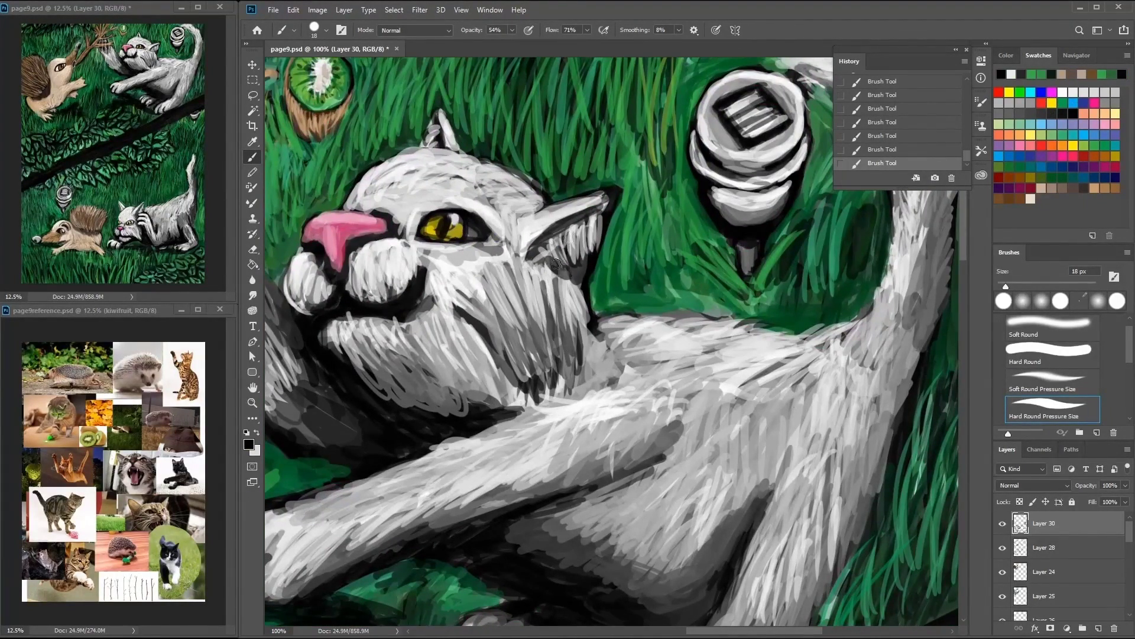
pyautogui.moveTo(591, 230); pyautogui.dragTo(556, 278)
pyautogui.moveTo(577, 260); pyautogui.dragTo(597, 213)
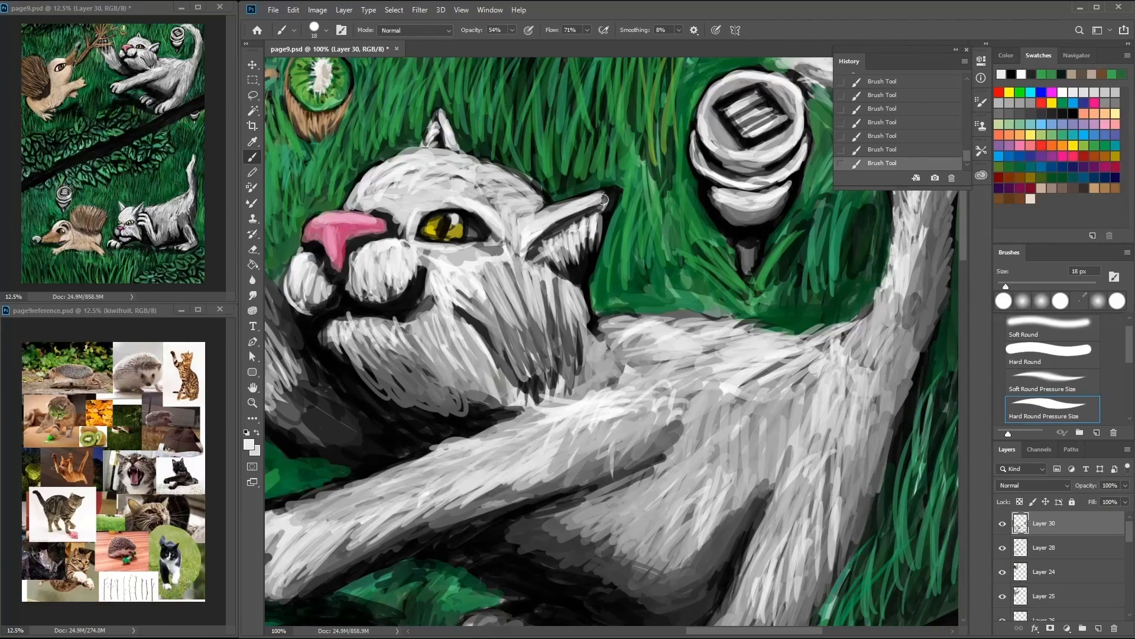
pyautogui.moveTo(548, 266); pyautogui.dragTo(532, 355)
pyautogui.moveTo(562, 301); pyautogui.dragTo(497, 354)
# Step: Add fur strokes to the upper cat's chin and jaw and pick grey swatches for shading
pyautogui.moveTo(367, 331)
pyautogui.mouseDown()
pyautogui.moveTo(331, 372)
pyautogui.moveTo(379, 390)
pyautogui.mouseUp()
pyautogui.click(1054, 111)
pyautogui.moveTo(331, 319)
pyautogui.mouseDown()
pyautogui.moveTo(385, 355)
pyautogui.moveTo(370, 366)
pyautogui.moveTo(340, 322)
pyautogui.mouseUp()
pyautogui.moveTo(384, 381); pyautogui.dragTo(396, 317)
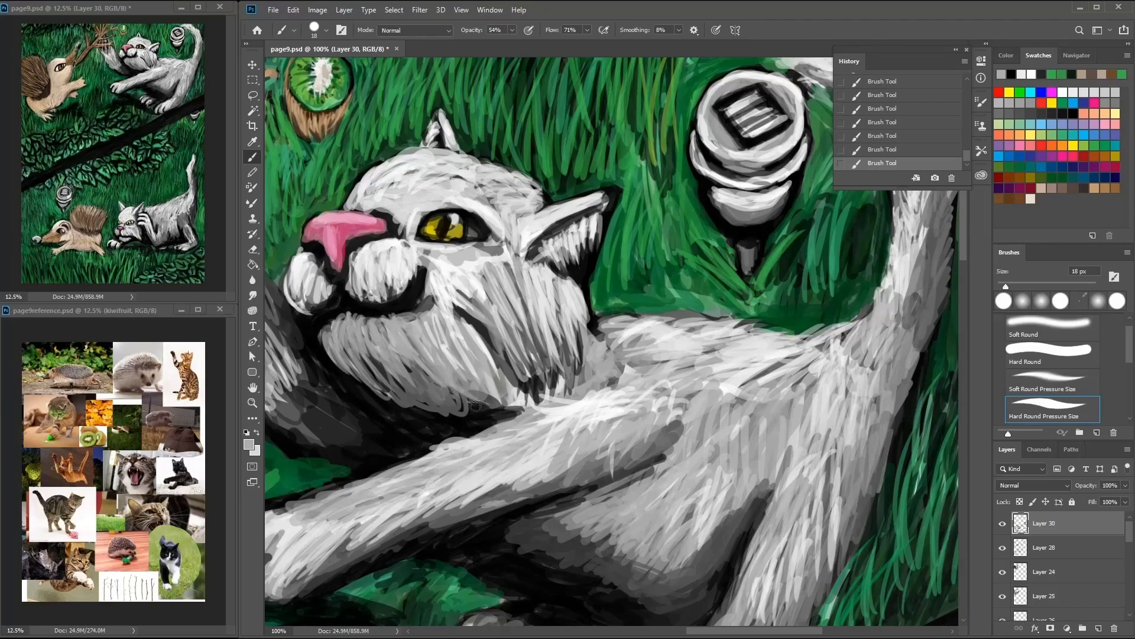
pyautogui.click(1063, 103)
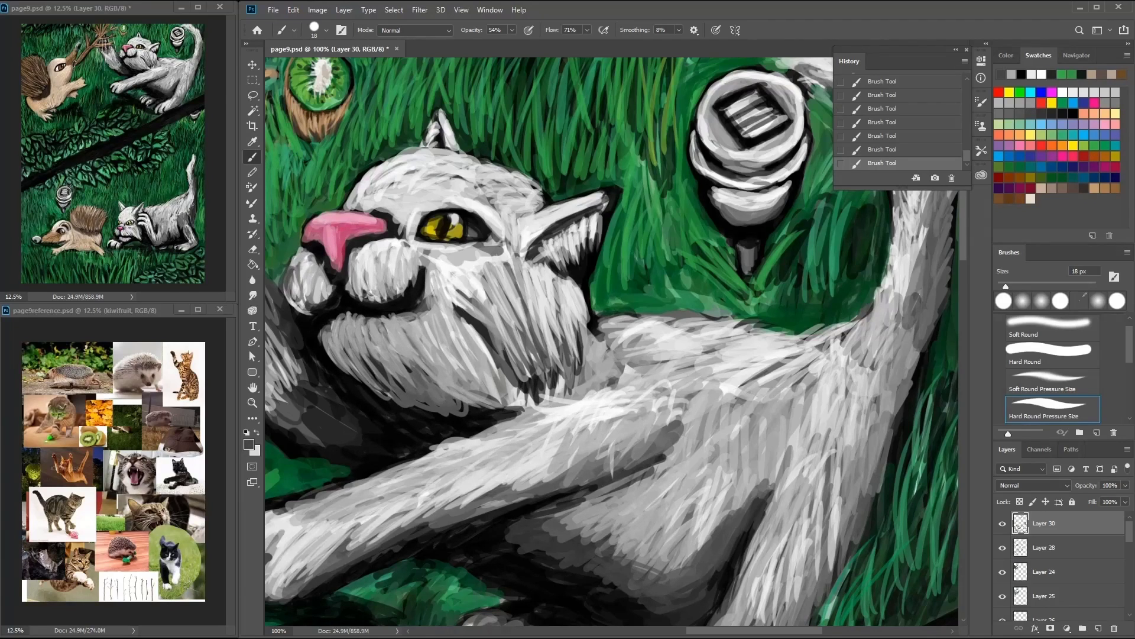
# Step: Fill the background above and behind the upper cat's head with green grass blades, towards the grey lamp
pyautogui.moveTo(450, 177); pyautogui.dragTo(580, 349)
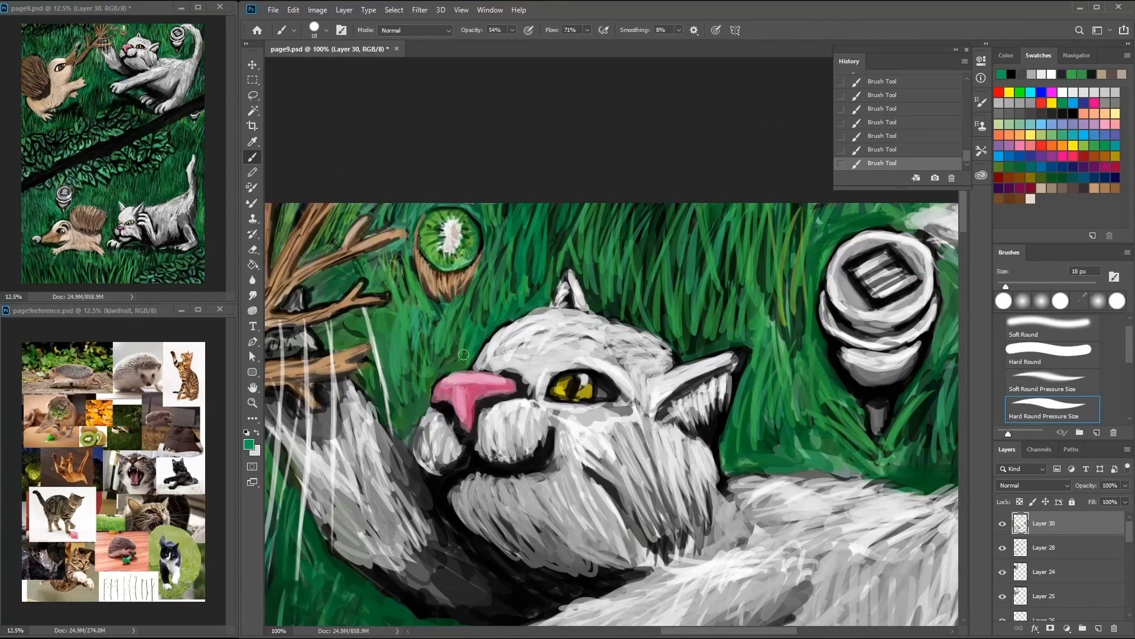
pyautogui.hscroll(5, 463, 331)
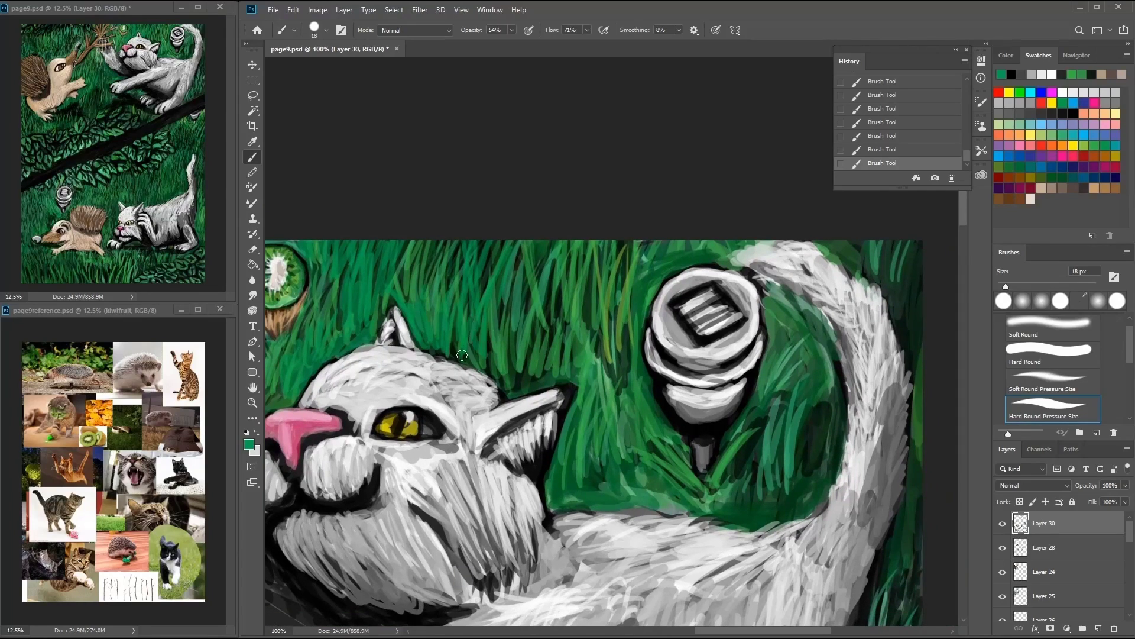
pyautogui.moveTo(461, 355); pyautogui.dragTo(414, 401)
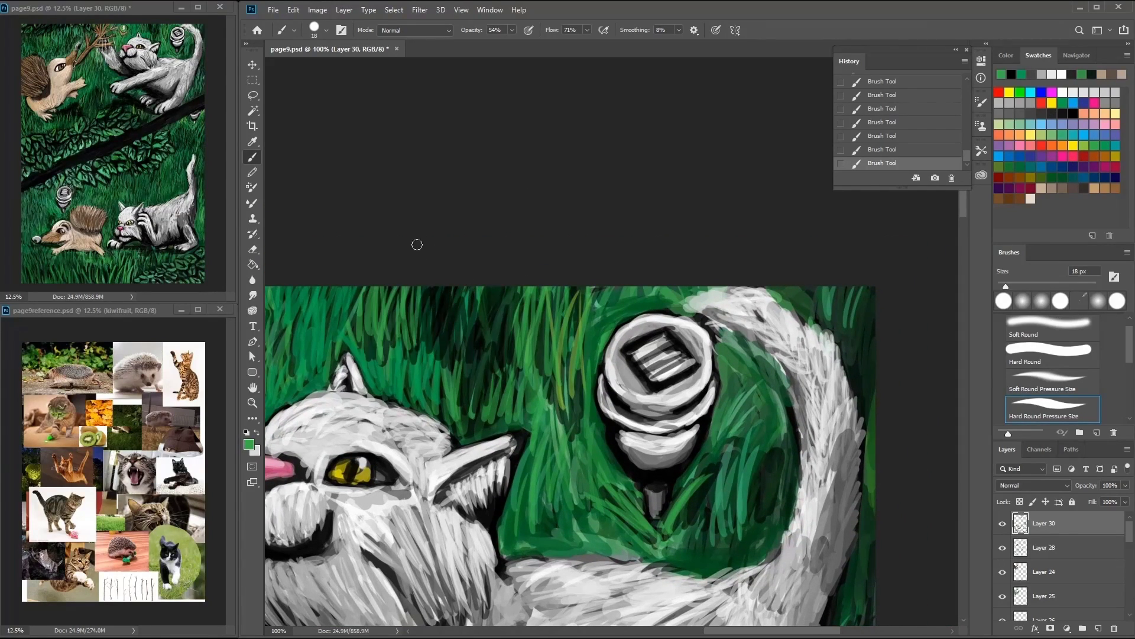
pyautogui.moveTo(414, 303); pyautogui.dragTo(417, 371)
pyautogui.moveTo(512, 287); pyautogui.dragTo(508, 358)
pyautogui.moveTo(474, 310); pyautogui.dragTo(476, 402)
pyautogui.moveTo(488, 352); pyautogui.dragTo(500, 443)
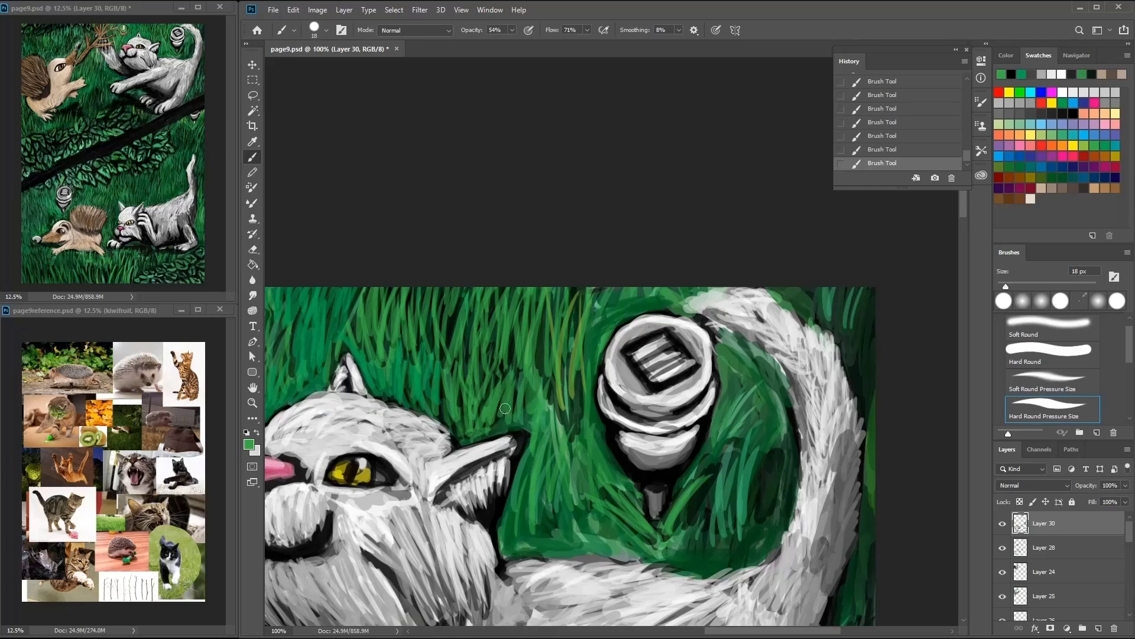
pyautogui.moveTo(565, 322); pyautogui.dragTo(568, 404)
pyautogui.moveTo(578, 311); pyautogui.dragTo(530, 381)
pyautogui.moveTo(494, 417); pyautogui.dragTo(482, 355)
pyautogui.moveTo(455, 417); pyautogui.dragTo(426, 354)
pyautogui.moveTo(390, 411); pyautogui.dragTo(355, 355)
pyautogui.moveTo(446, 417)
pyautogui.mouseDown()
pyautogui.moveTo(444, 358)
pyautogui.moveTo(464, 355)
pyautogui.mouseUp()
pyautogui.moveTo(449, 426); pyautogui.dragTo(420, 353)
pyautogui.moveTo(390, 405); pyautogui.dragTo(414, 349)
pyautogui.moveTo(343, 408); pyautogui.dragTo(367, 355)
# Step: Paint overlapping grass blades in varied greens beneath the held branch, between the upper hedgehog and the cat
pyautogui.moveTo(502, 468); pyautogui.dragTo(491, 124)
pyautogui.moveTo(468, 242); pyautogui.dragTo(456, 183)
pyautogui.moveTo(515, 272); pyautogui.dragTo(496, 189)
pyautogui.moveTo(567, 272); pyautogui.dragTo(520, 136)
pyautogui.moveTo(509, 207); pyautogui.dragTo(524, 126)
pyautogui.moveTo(680, 260); pyautogui.dragTo(621, 119)
pyautogui.moveTo(471, 75); pyautogui.dragTo(454, 224)
pyautogui.keyDown('alt'); pyautogui.click(454, 224); pyautogui.keyUp('alt')
pyautogui.moveTo(691, 268); pyautogui.dragTo(473, 88)
pyautogui.moveTo(515, 225); pyautogui.dragTo(502, 118)
pyautogui.moveTo(550, 213); pyautogui.dragTo(533, 113)
pyautogui.moveTo(509, 219); pyautogui.dragTo(491, 136)
pyautogui.moveTo(497, 308); pyautogui.dragTo(449, 112)
pyautogui.moveTo(476, 228)
pyautogui.mouseDown()
pyautogui.moveTo(470, 133)
pyautogui.moveTo(491, 127)
pyautogui.mouseUp()
pyautogui.moveTo(508, 164); pyautogui.dragTo(547, 192)
pyautogui.moveTo(550, 272); pyautogui.dragTo(533, 107)
pyautogui.moveTo(508, 331); pyautogui.dragTo(473, 202)
pyautogui.moveTo(473, 201)
pyautogui.mouseDown()
pyautogui.moveTo(621, 166)
pyautogui.moveTo(473, 136)
pyautogui.mouseUp()
pyautogui.moveTo(544, 204)
pyautogui.mouseDown()
pyautogui.moveTo(532, 151)
pyautogui.moveTo(558, 278)
pyautogui.mouseUp()
pyautogui.moveTo(627, 248)
pyautogui.mouseDown()
pyautogui.moveTo(609, 167)
pyautogui.moveTo(536, 416)
pyautogui.mouseUp()
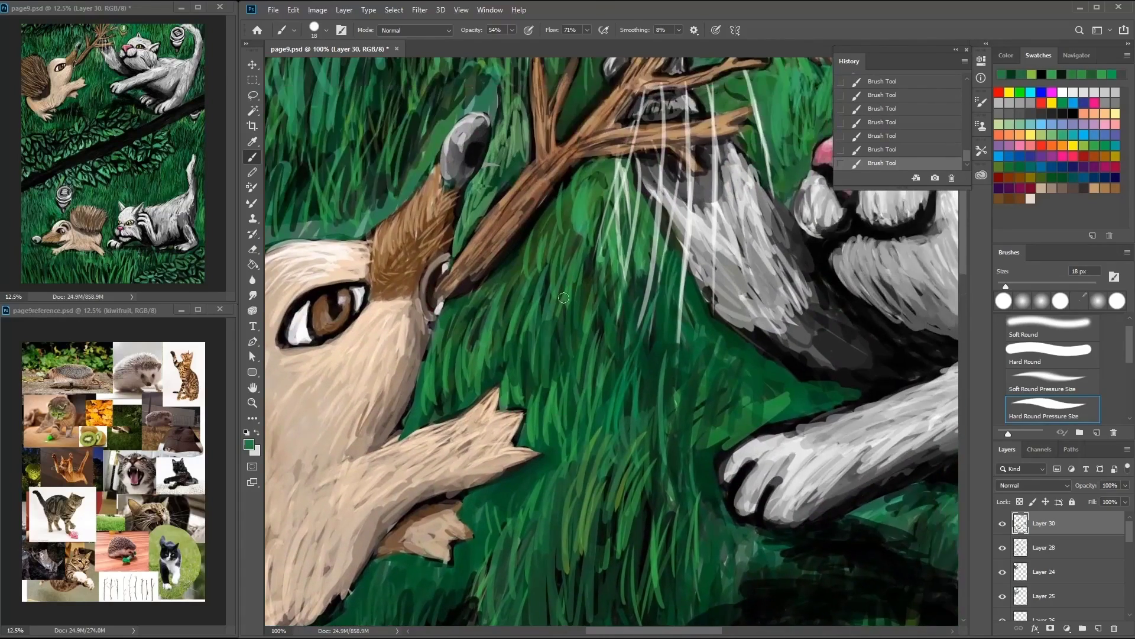
# Step: Paint grass strokes around the upper hedgehog's nose and along the top of its head
pyautogui.moveTo(352, 164); pyautogui.dragTo(525, 274)
pyautogui.moveTo(603, 242); pyautogui.dragTo(575, 305)
pyautogui.moveTo(618, 229); pyautogui.dragTo(584, 302)
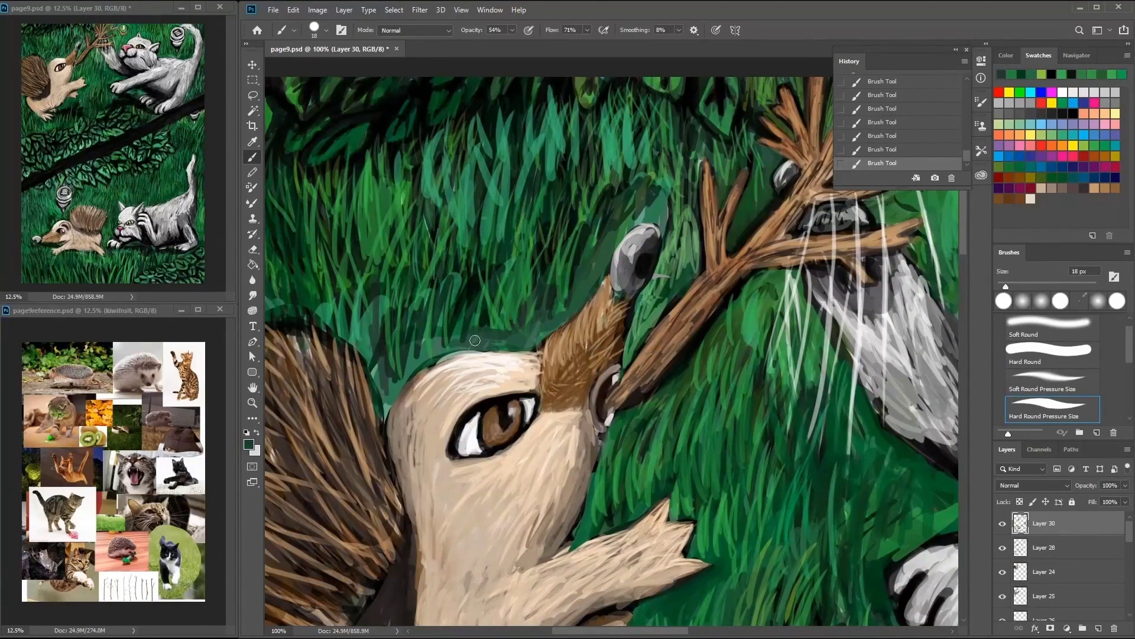
pyautogui.moveTo(379, 380); pyautogui.dragTo(457, 373)
pyautogui.moveTo(326, 314)
pyautogui.mouseDown()
pyautogui.moveTo(466, 297)
pyautogui.moveTo(467, 118)
pyautogui.mouseUp()
# Step: Repaint the leaves at the left end of the dark diagonal branch with sampled greens and black gaps
pyautogui.moveTo(783, 597); pyautogui.dragTo(747, 307)
pyautogui.moveTo(467, 426)
pyautogui.mouseDown()
pyautogui.moveTo(440, 521)
pyautogui.moveTo(437, 284)
pyautogui.mouseUp()
pyautogui.moveTo(556, 339); pyautogui.dragTo(532, 282)
pyautogui.keyDown('alt'); pyautogui.click(512, 254); pyautogui.keyUp('alt')
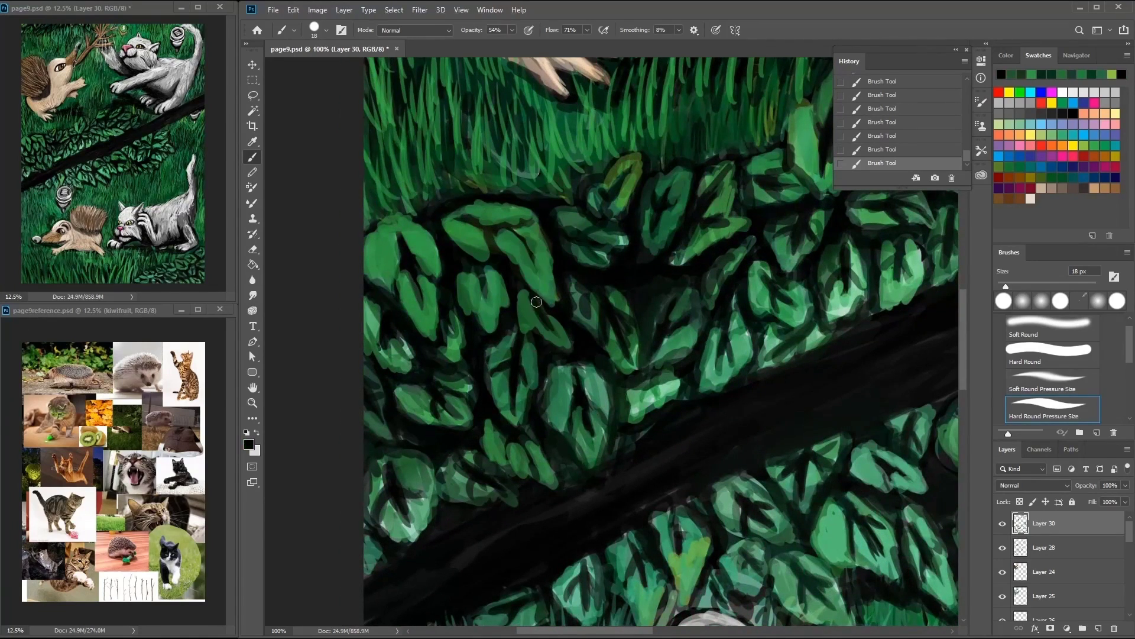
pyautogui.moveTo(514, 459); pyautogui.dragTo(446, 370)
pyautogui.keyDown('alt'); pyautogui.click(440, 360); pyautogui.keyUp('alt')
pyautogui.keyDown('alt'); pyautogui.click(394, 371); pyautogui.keyUp('alt')
pyautogui.keyDown('alt'); pyautogui.click(315, 356); pyautogui.keyUp('alt')
pyautogui.keyDown('alt'); pyautogui.click(393, 152); pyautogui.keyUp('alt')
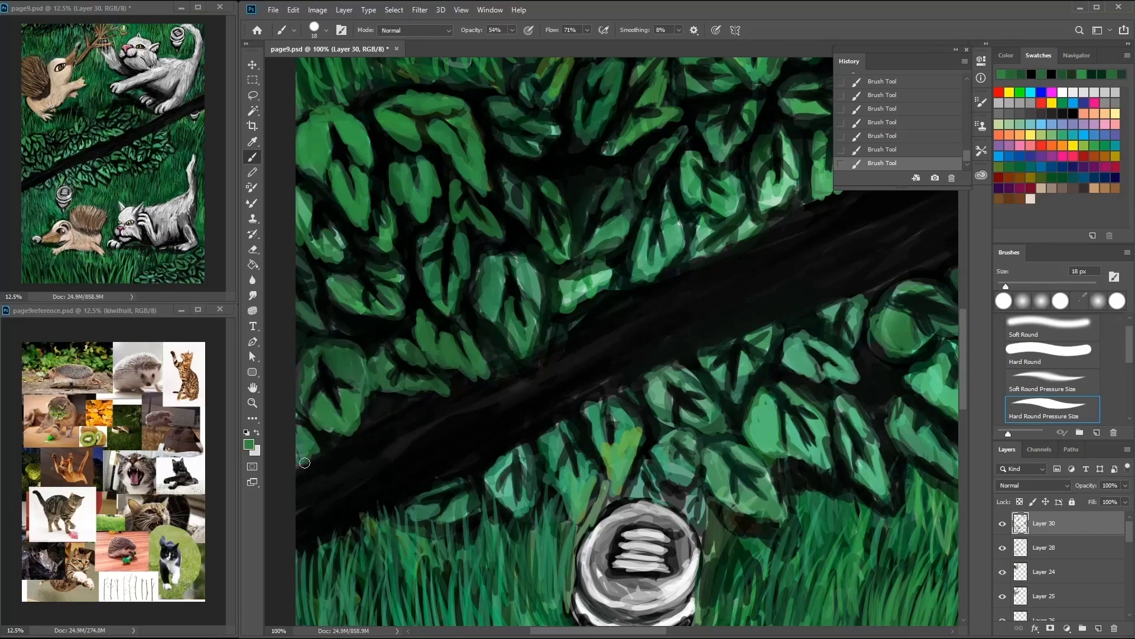
# Step: Repaint the leaves just above the middle of the dark branch with sampled greens, pale green highlights and black gaps
pyautogui.moveTo(484, 187); pyautogui.dragTo(345, 280)
pyautogui.keyDown('alt'); pyautogui.click(522, 195); pyautogui.keyUp('alt')
pyautogui.keyDown('alt'); pyautogui.click(464, 188); pyautogui.keyUp('alt')
pyautogui.moveTo(570, 147)
pyautogui.mouseDown()
pyautogui.moveTo(546, 206)
pyautogui.moveTo(631, 141)
pyautogui.mouseUp()
pyautogui.keyDown('alt'); pyautogui.click(578, 226); pyautogui.keyUp('alt')
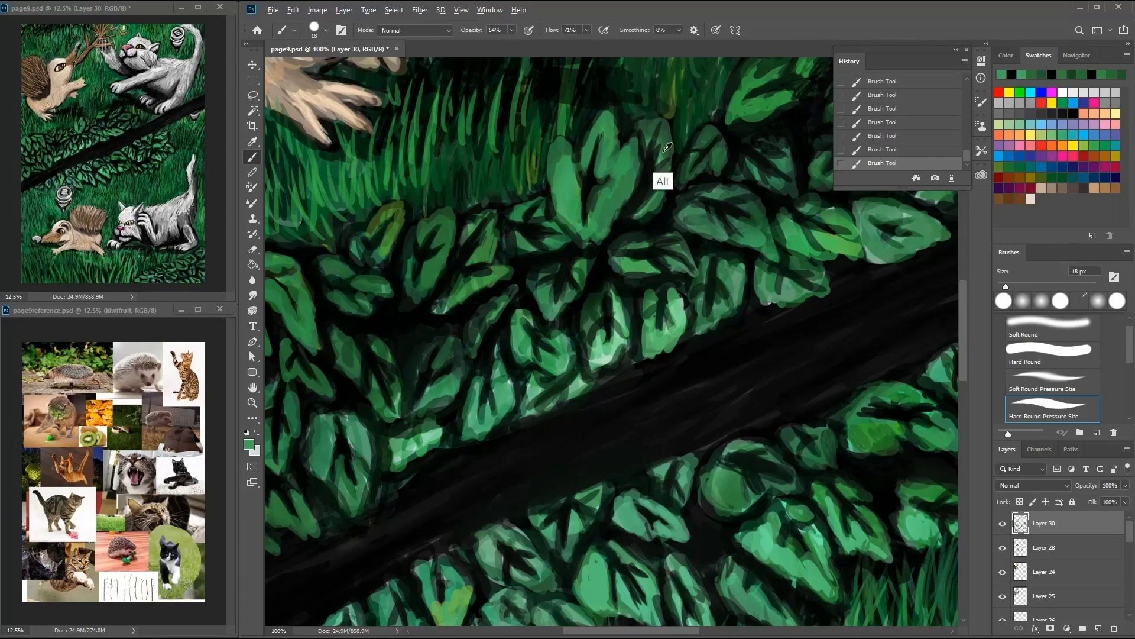
pyautogui.keyDown('alt'); pyautogui.click(620, 348); pyautogui.keyUp('alt')
pyautogui.moveTo(579, 263); pyautogui.dragTo(572, 294)
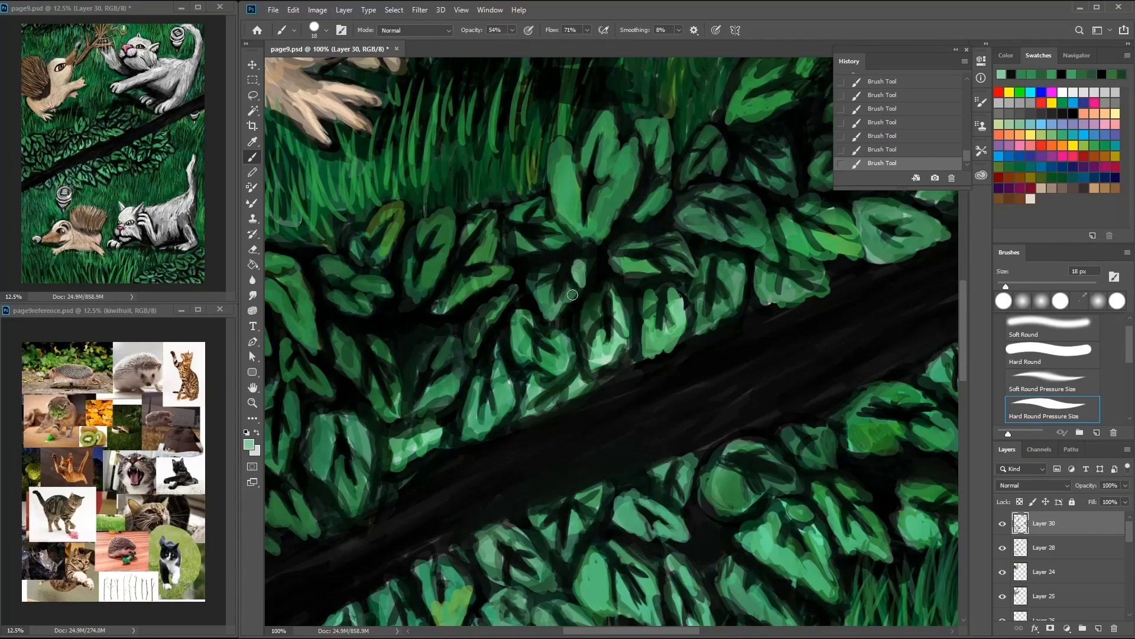
pyautogui.moveTo(586, 348); pyautogui.dragTo(603, 340)
pyautogui.keyDown('alt'); pyautogui.click(606, 297); pyautogui.keyUp('alt')
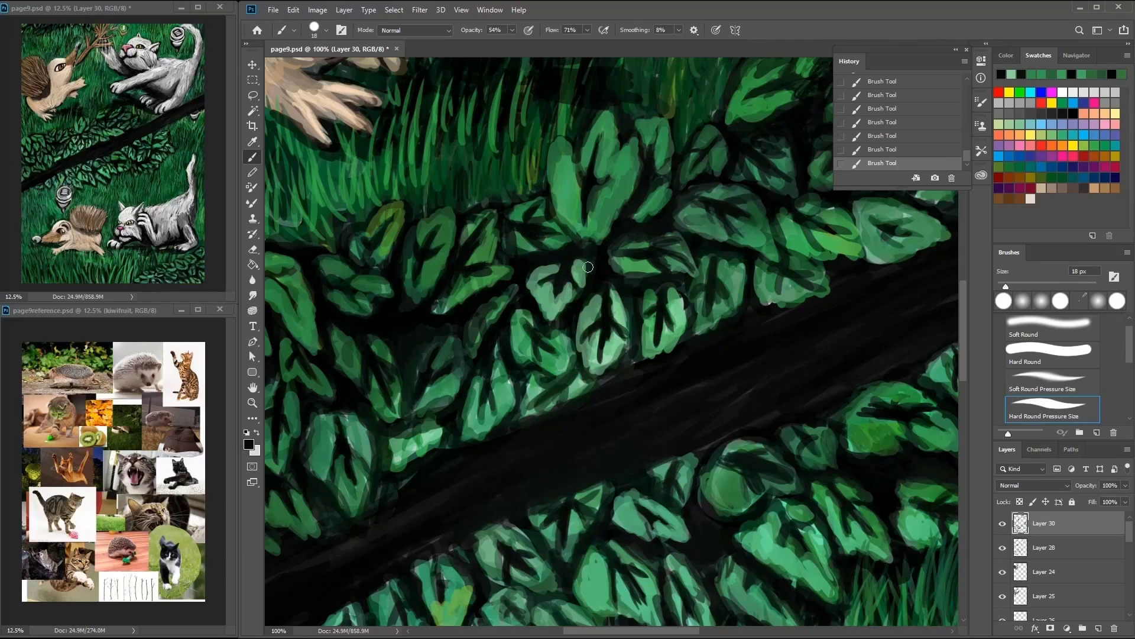
# Step: Repaint the leaves above the right part of the dark branch with sampled greens, up to the grass edge
pyautogui.keyDown('alt'); pyautogui.click(725, 243); pyautogui.keyUp('alt')
pyautogui.moveTo(730, 240); pyautogui.dragTo(757, 229)
pyautogui.moveTo(711, 137); pyautogui.dragTo(733, 175)
pyautogui.moveTo(657, 233); pyautogui.dragTo(704, 178)
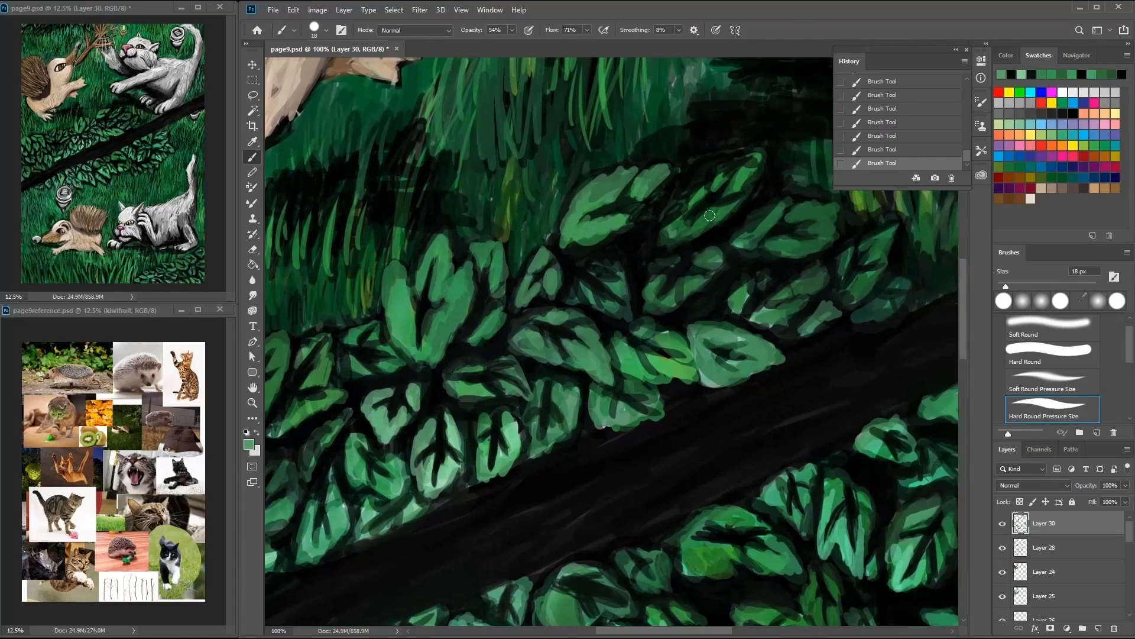
pyautogui.keyDown('alt'); pyautogui.click(715, 177); pyautogui.keyUp('alt')
pyautogui.moveTo(663, 261)
pyautogui.mouseDown()
pyautogui.moveTo(669, 221)
pyautogui.moveTo(580, 256)
pyautogui.mouseUp()
pyautogui.keyDown('alt'); pyautogui.click(615, 296); pyautogui.keyUp('alt')
pyautogui.moveTo(615, 299)
pyautogui.mouseDown()
pyautogui.moveTo(629, 310)
pyautogui.moveTo(692, 260)
pyautogui.mouseUp()
pyautogui.keyDown('alt'); pyautogui.click(551, 314); pyautogui.keyUp('alt')
pyautogui.moveTo(491, 352)
pyautogui.mouseDown()
pyautogui.moveTo(585, 320)
pyautogui.moveTo(565, 355)
pyautogui.moveTo(684, 132)
pyautogui.mouseUp()
# Step: Refine the lower hedgehog's eye with a 4 px brush, using a sampled black for the outline and tan brown for the iris
pyautogui.moveTo(467, 508); pyautogui.dragTo(428, 231)
pyautogui.moveTo(515, 473); pyautogui.dragTo(663, 471)
pyautogui.keyDown('alt'); pyautogui.click(663, 472); pyautogui.keyUp('alt')
pyautogui.scroll(4, 602, 477)
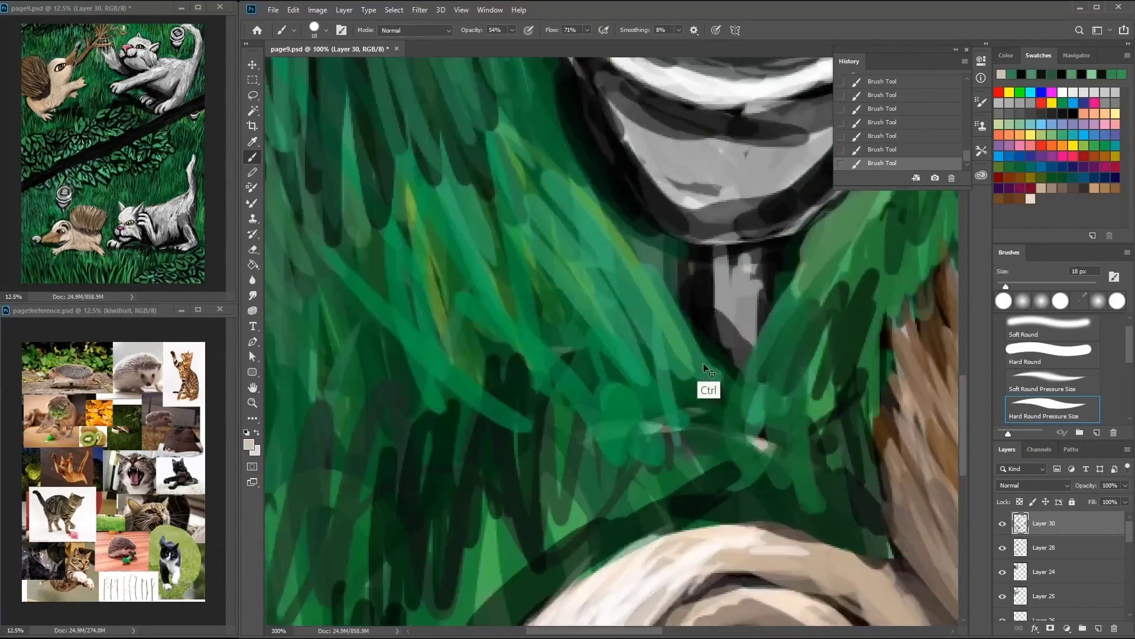
pyautogui.rightClick(598, 395)
pyautogui.moveTo(618, 408); pyautogui.dragTo(601, 408)
pyautogui.press('Return')
pyautogui.keyDown('alt'); pyautogui.click(617, 514); pyautogui.keyUp('alt')
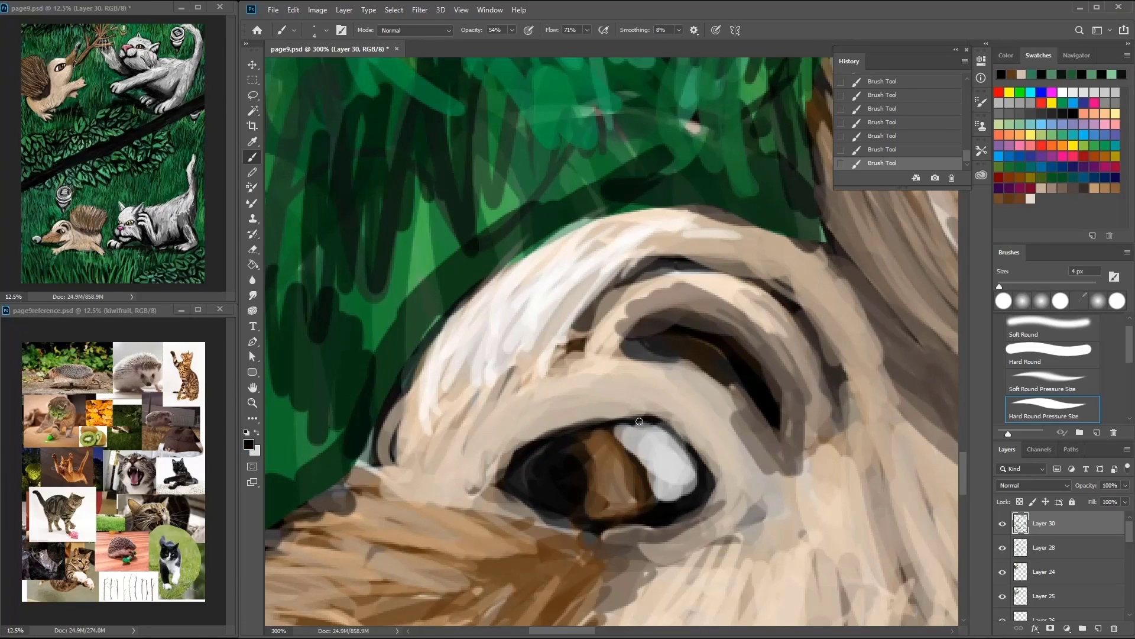
pyautogui.keyDown('alt'); pyautogui.click(596, 459); pyautogui.keyUp('alt')
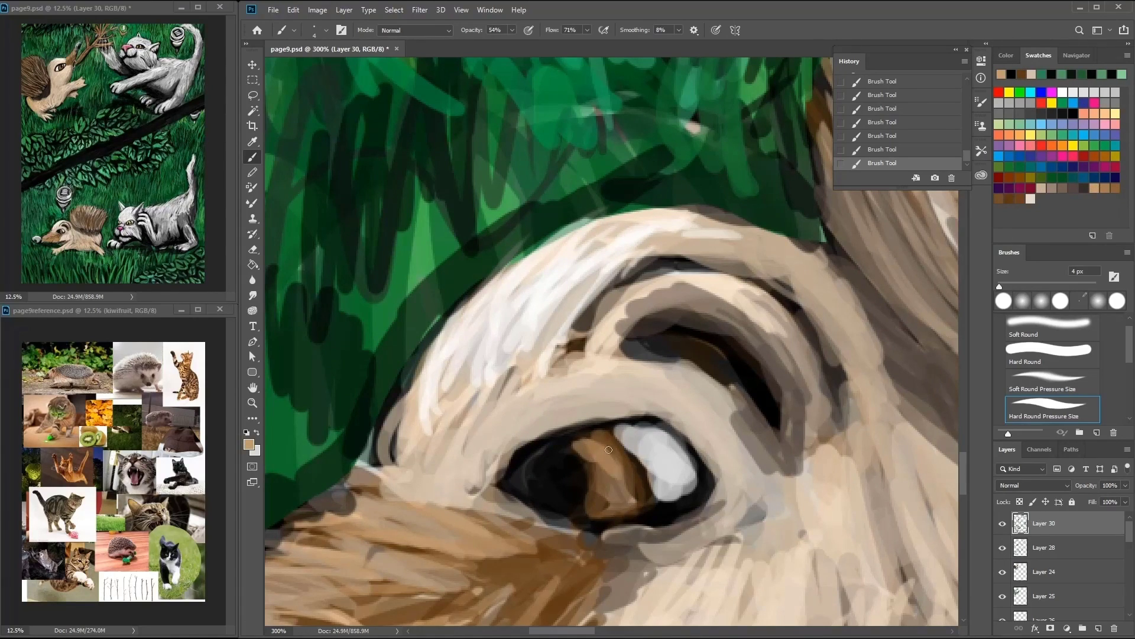
pyautogui.moveTo(609, 450); pyautogui.dragTo(611, 507)
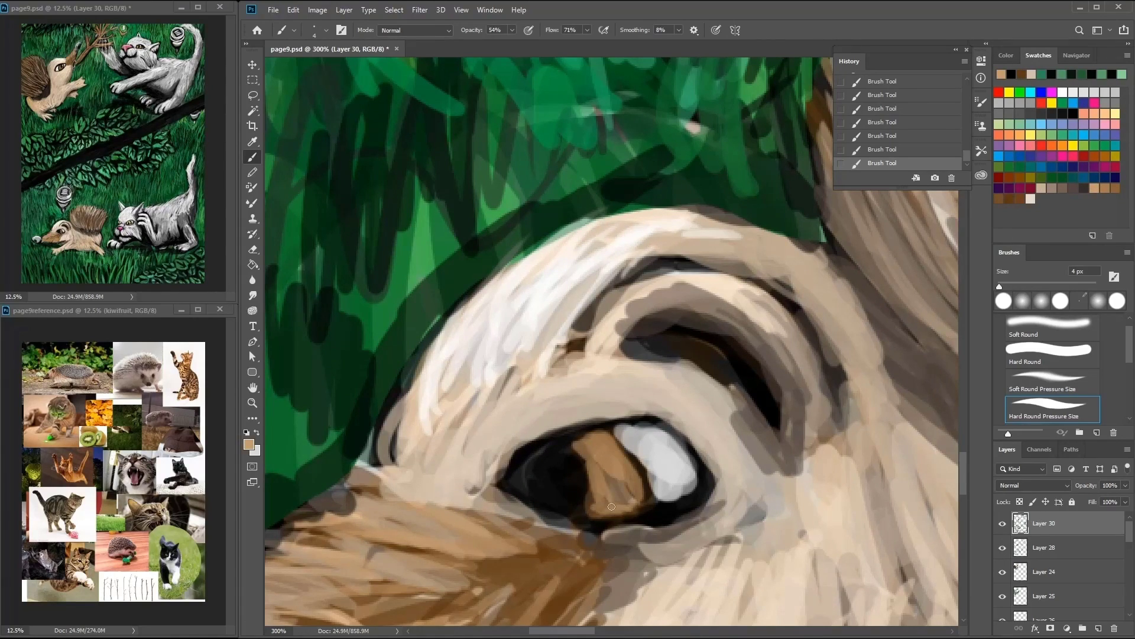
pyautogui.keyDown('alt'); pyautogui.click(634, 434); pyautogui.keyUp('alt')
# Step: Cover the white forehead fur in front of the lower hedgehog's ear with dark grey-brown strokes at 34 px
pyautogui.moveTo(591, 295); pyautogui.dragTo(568, 367)
pyautogui.moveTo(533, 248); pyautogui.dragTo(473, 331)
pyautogui.moveTo(520, 278); pyautogui.dragTo(450, 384)
pyautogui.moveTo(426, 307); pyautogui.dragTo(414, 485)
# Step: Reduce the brush to 14 px and paint light sampled fur strokes over the upper part of the hedgehog's dark forehead
pyautogui.rightClick(656, 299)
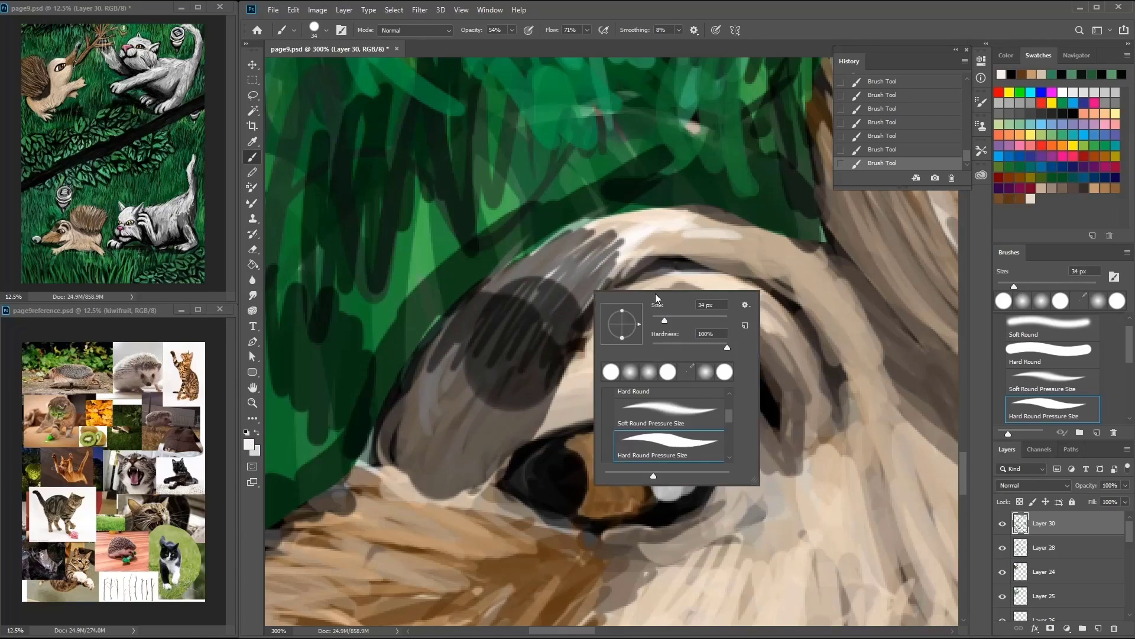
pyautogui.press('Escape')
pyautogui.press('[')
pyautogui.press('[')
pyautogui.moveTo(550, 248); pyautogui.dragTo(509, 337)
pyautogui.keyDown('alt'); pyautogui.click(627, 385); pyautogui.keyUp('alt')
pyautogui.moveTo(520, 278); pyautogui.dragTo(426, 390)
pyautogui.keyDown('alt'); pyautogui.click(627, 384); pyautogui.keyUp('alt')
pyautogui.moveTo(580, 266); pyautogui.dragTo(532, 360)
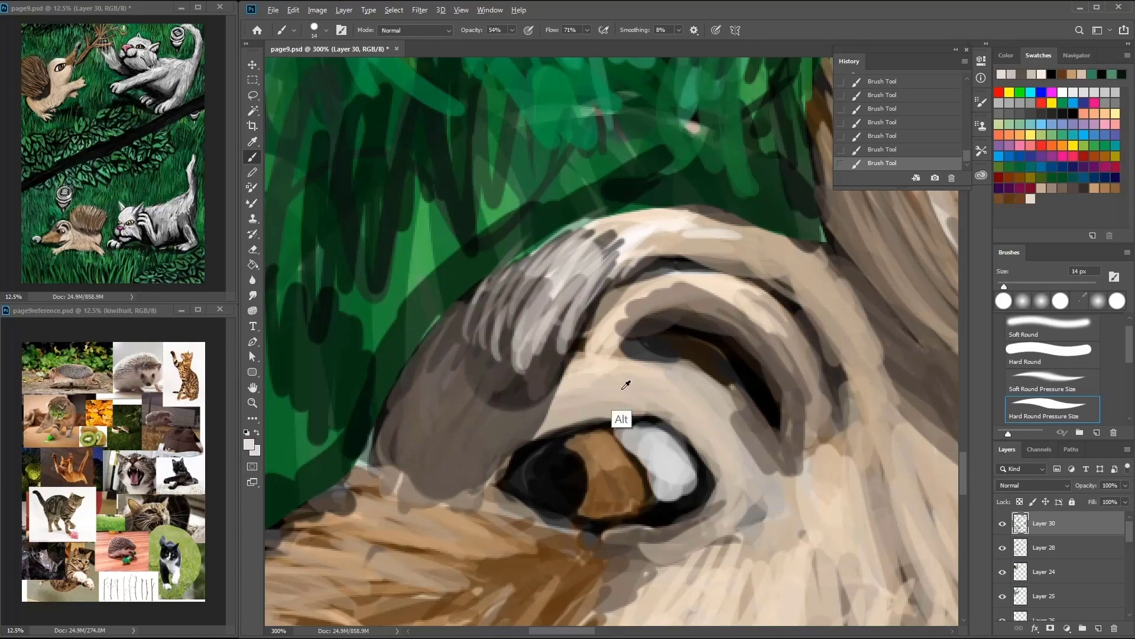
pyautogui.keyDown('alt'); pyautogui.click(626, 385); pyautogui.keyUp('alt')
pyautogui.moveTo(585, 296); pyautogui.dragTo(521, 384)
# Step: Darken the outer contour of the lower hedgehog's ear and add beige fur strokes down the forehead to the snout
pyautogui.keyDown('alt'); pyautogui.click(651, 331); pyautogui.keyUp('alt')
pyautogui.moveTo(592, 260); pyautogui.dragTo(739, 267)
pyautogui.keyDown('alt'); pyautogui.click(619, 294); pyautogui.keyUp('alt')
pyautogui.moveTo(609, 278); pyautogui.dragTo(515, 438)
pyautogui.moveTo(532, 396); pyautogui.dragTo(450, 497)
pyautogui.moveTo(461, 373); pyautogui.dragTo(397, 404)
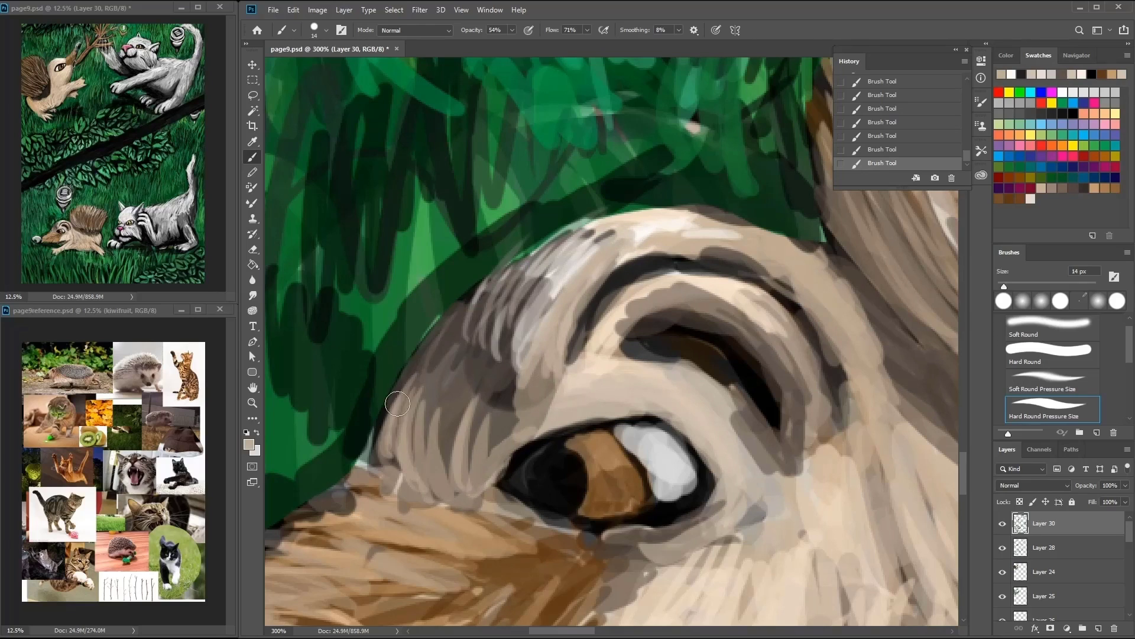
# Step: Layer fine beige fur strokes across the lower hedgehog's whole forehead, from the grass edge to the ear
pyautogui.moveTo(467, 308); pyautogui.dragTo(397, 426)
pyautogui.moveTo(556, 231); pyautogui.dragTo(444, 349)
pyautogui.moveTo(520, 272); pyautogui.dragTo(438, 385)
pyautogui.moveTo(503, 320); pyautogui.dragTo(414, 408)
pyautogui.moveTo(467, 326); pyautogui.dragTo(420, 425)
pyautogui.moveTo(526, 343); pyautogui.dragTo(474, 449)
pyautogui.moveTo(586, 249); pyautogui.dragTo(479, 456)
pyautogui.moveTo(544, 272)
pyautogui.mouseDown()
pyautogui.moveTo(476, 354)
pyautogui.moveTo(535, 76)
pyautogui.mouseUp()
# Step: Paint sampled cream fur around the lower hedgehog's ear, eye and cheek with a 12 px brush
pyautogui.moveTo(745, 248)
pyautogui.mouseDown()
pyautogui.moveTo(663, 338)
pyautogui.moveTo(650, 438)
pyautogui.mouseUp()
pyautogui.moveTo(768, 272)
pyautogui.mouseDown()
pyautogui.moveTo(659, 271)
pyautogui.moveTo(517, 170)
pyautogui.mouseUp()
pyautogui.keyDown('alt'); pyautogui.click(456, 358); pyautogui.keyUp('alt')
pyautogui.moveTo(457, 359)
pyautogui.mouseDown()
pyautogui.moveTo(618, 312)
pyautogui.moveTo(464, 431)
pyautogui.moveTo(477, 352)
pyautogui.moveTo(661, 303)
pyautogui.moveTo(512, 385)
pyautogui.moveTo(756, 329)
pyautogui.mouseUp()
pyautogui.keyDown('alt'); pyautogui.click(512, 385); pyautogui.keyUp('alt')
pyautogui.hotkey('ctrl', '-')
pyautogui.moveTo(464, 374)
pyautogui.mouseDown()
pyautogui.moveTo(586, 385)
pyautogui.moveTo(585, 233)
pyautogui.moveTo(603, 121)
pyautogui.moveTo(651, 281)
pyautogui.mouseUp()
pyautogui.moveTo(591, 196)
pyautogui.mouseDown()
pyautogui.moveTo(532, 237)
pyautogui.moveTo(472, 320)
pyautogui.moveTo(514, 272)
pyautogui.mouseUp()
pyautogui.moveTo(699, 344); pyautogui.dragTo(634, 314)
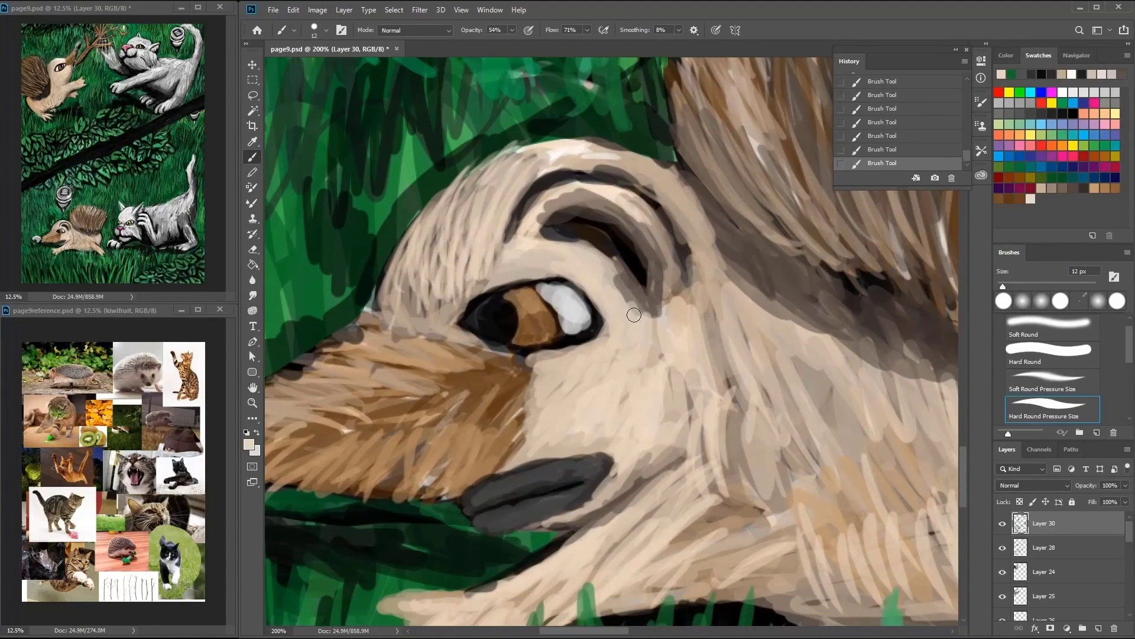
# Step: Add fur strokes along the top of the lower hedgehog's head, behind the ear and above the eye
pyautogui.moveTo(549, 155)
pyautogui.mouseDown()
pyautogui.moveTo(609, 133)
pyautogui.moveTo(650, 145)
pyautogui.mouseUp()
pyautogui.moveTo(773, 220); pyautogui.dragTo(647, 261)
pyautogui.moveTo(662, 151)
pyautogui.mouseDown()
pyautogui.moveTo(592, 272)
pyautogui.moveTo(650, 414)
pyautogui.mouseUp()
pyautogui.moveTo(536, 331); pyautogui.dragTo(544, 217)
pyautogui.moveTo(556, 355); pyautogui.dragTo(538, 136)
pyautogui.moveTo(474, 272); pyautogui.dragTo(491, 195)
pyautogui.moveTo(591, 331); pyautogui.dragTo(567, 166)
# Step: Paint fur strokes over the lower hedgehog's snout and cheek and around its mouth
pyautogui.moveTo(609, 420); pyautogui.dragTo(585, 159)
pyautogui.moveTo(354, 331); pyautogui.dragTo(497, 414)
pyautogui.moveTo(408, 390); pyautogui.dragTo(467, 443)
pyautogui.moveTo(544, 396)
pyautogui.mouseDown()
pyautogui.moveTo(599, 447)
pyautogui.moveTo(713, 467)
pyautogui.mouseUp()
pyautogui.moveTo(355, 385); pyautogui.dragTo(527, 509)
pyautogui.moveTo(532, 508); pyautogui.dragTo(645, 473)
pyautogui.hotkey('ctrl', '-')
pyautogui.hotkey('ctrl', '-')
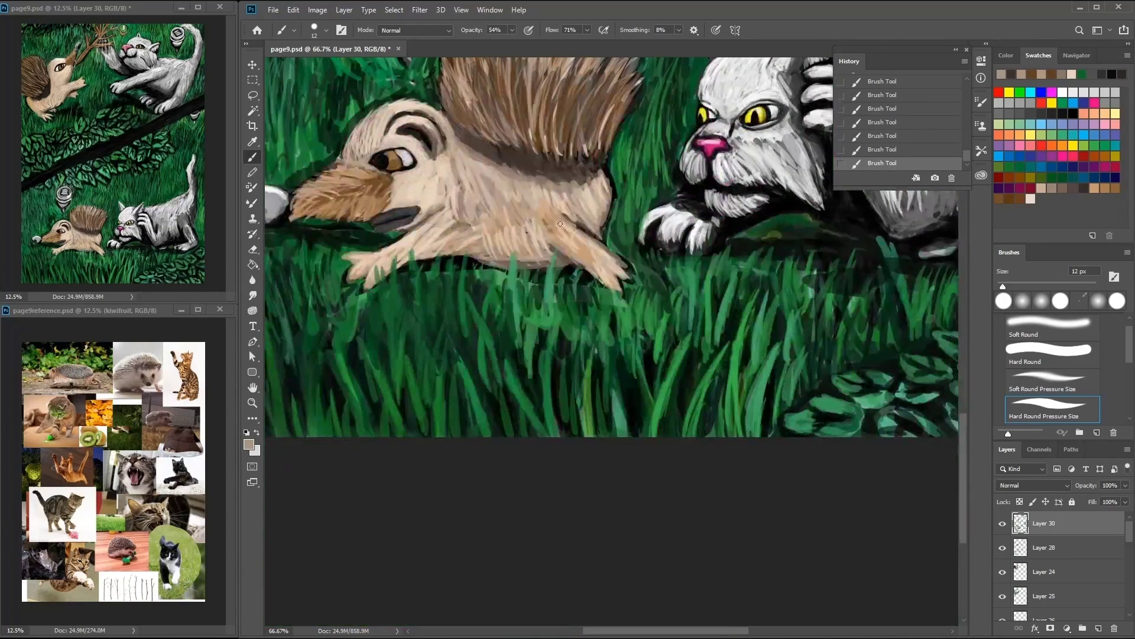
# Step: Paint sampled cream fur strokes on the lower hedgehog's body and hind leg
pyautogui.keyDown('alt'); pyautogui.click(584, 207); pyautogui.keyUp('alt')
pyautogui.moveTo(562, 234); pyautogui.dragTo(550, 198)
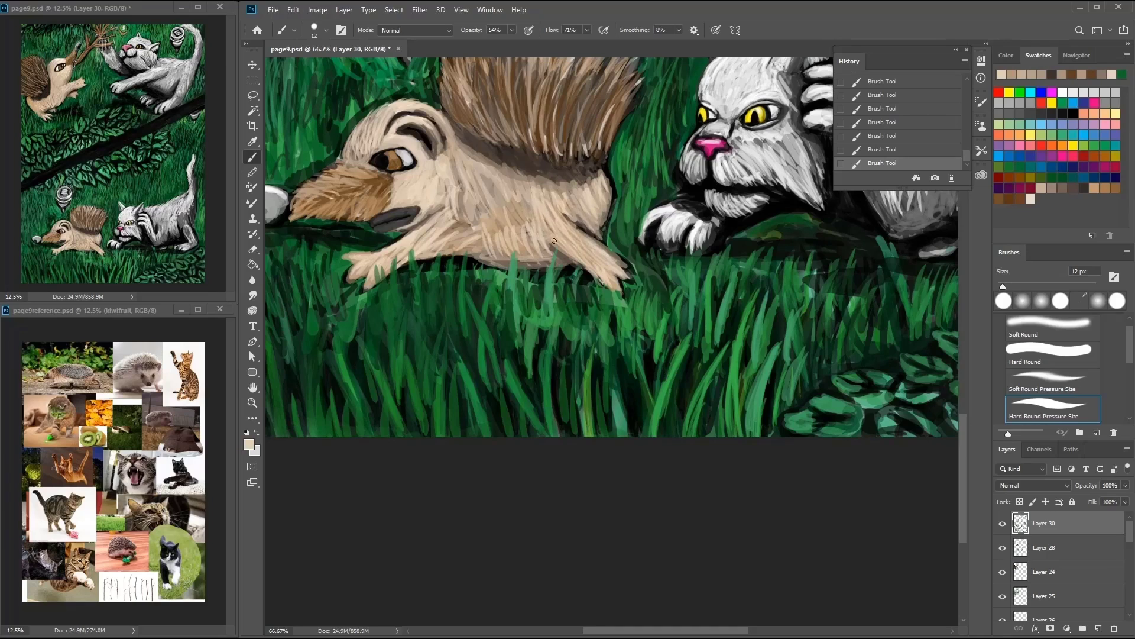
pyautogui.keyDown('alt'); pyautogui.click(455, 220); pyautogui.keyUp('alt')
pyautogui.moveTo(482, 275); pyautogui.dragTo(502, 216)
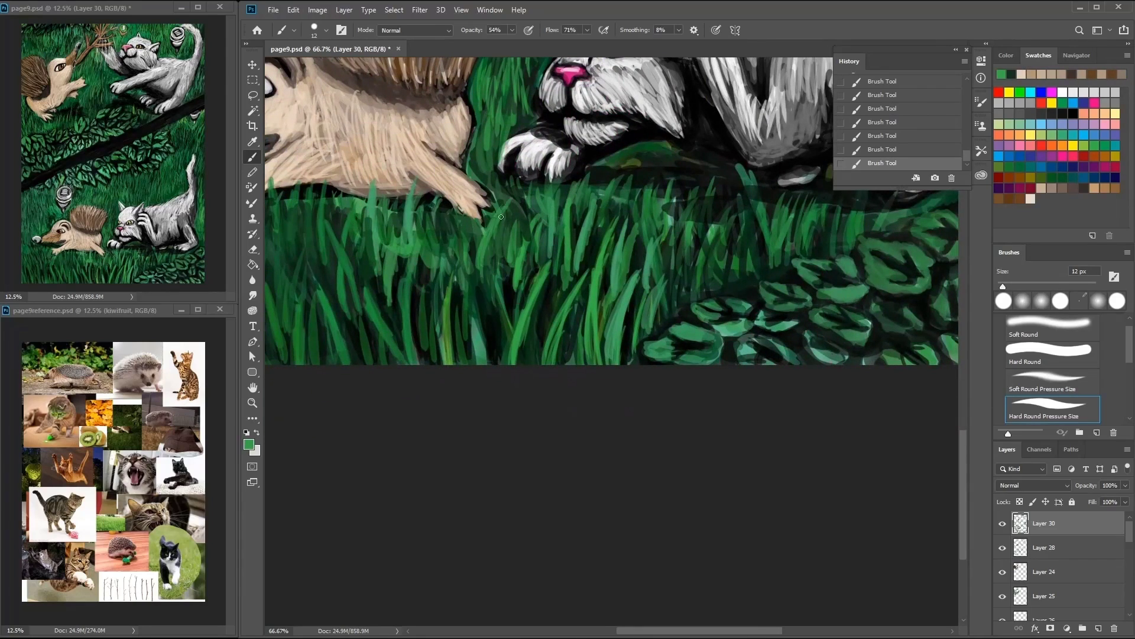
# Step: Touch up the grass and hanging leaves around the lower hedgehog and lower cat with sampled dark green and black
pyautogui.scroll(5, 488, 268)
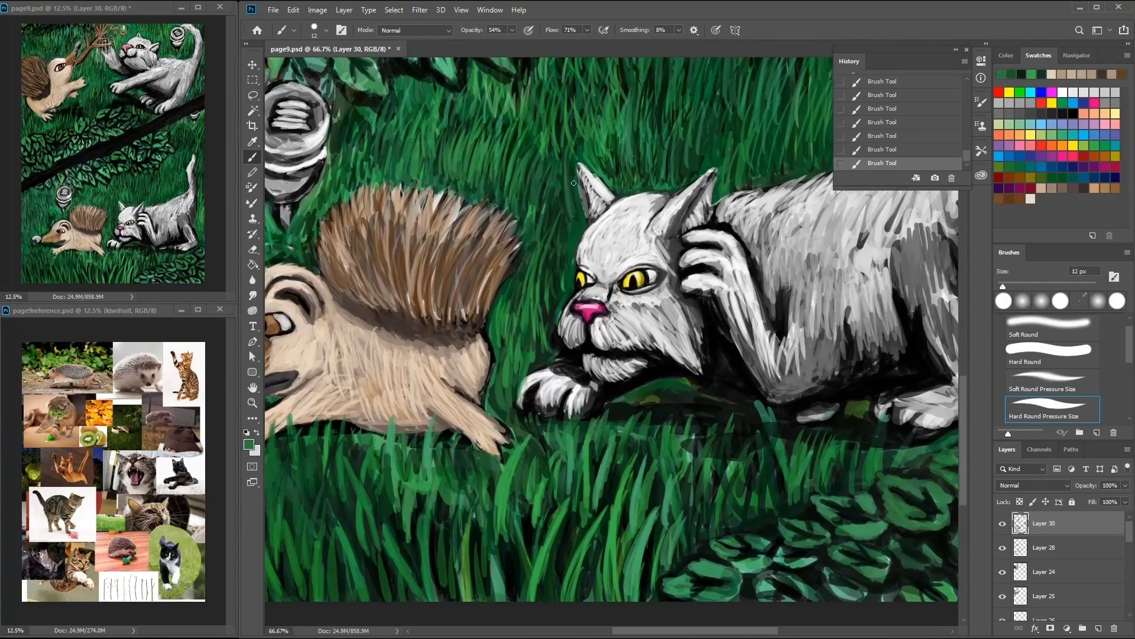
pyautogui.moveTo(547, 219); pyautogui.dragTo(707, 277)
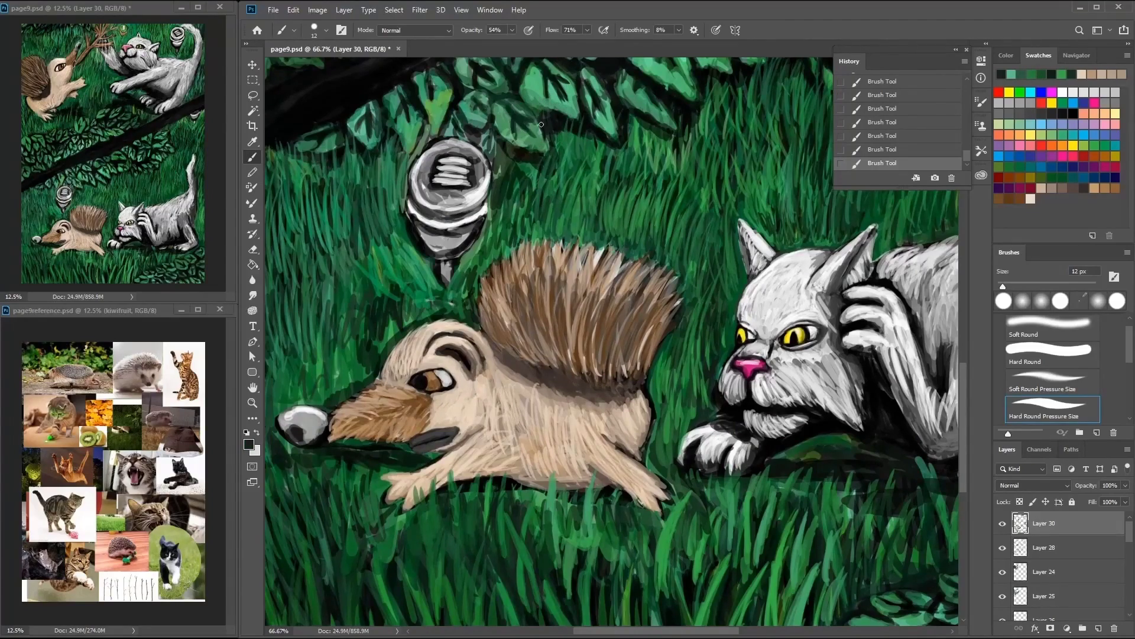
pyautogui.scroll(3, 783, 256)
pyautogui.hscroll(4, 783, 256)
pyautogui.keyDown('alt'); pyautogui.click(736, 354); pyautogui.keyUp('alt')
pyautogui.scroll(-4, 738, 383)
pyautogui.hscroll(3, 738, 383)
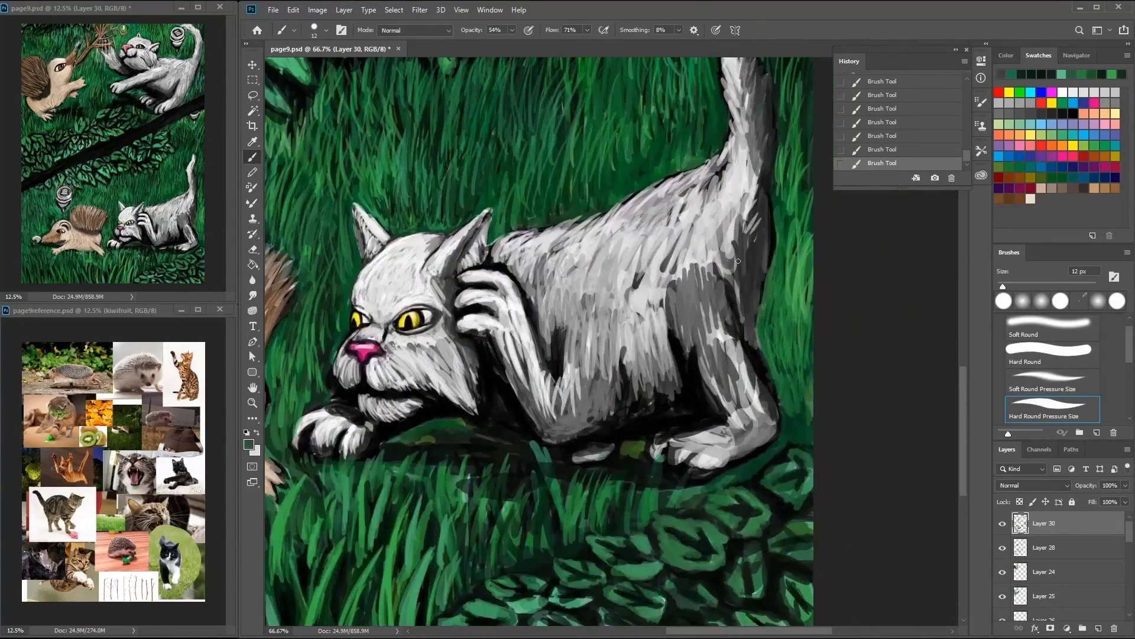
# Step: Paint light grey fur strokes over the dark shading on the lower cat's flank, haunch and raised leg
pyautogui.moveTo(703, 294); pyautogui.dragTo(689, 355)
pyautogui.moveTo(727, 323); pyautogui.dragTo(742, 393)
pyautogui.moveTo(739, 293); pyautogui.dragTo(751, 372)
pyautogui.moveTo(656, 317); pyautogui.dragTo(645, 393)
pyautogui.moveTo(597, 349); pyautogui.dragTo(585, 414)
pyautogui.moveTo(526, 331); pyautogui.dragTo(515, 405)
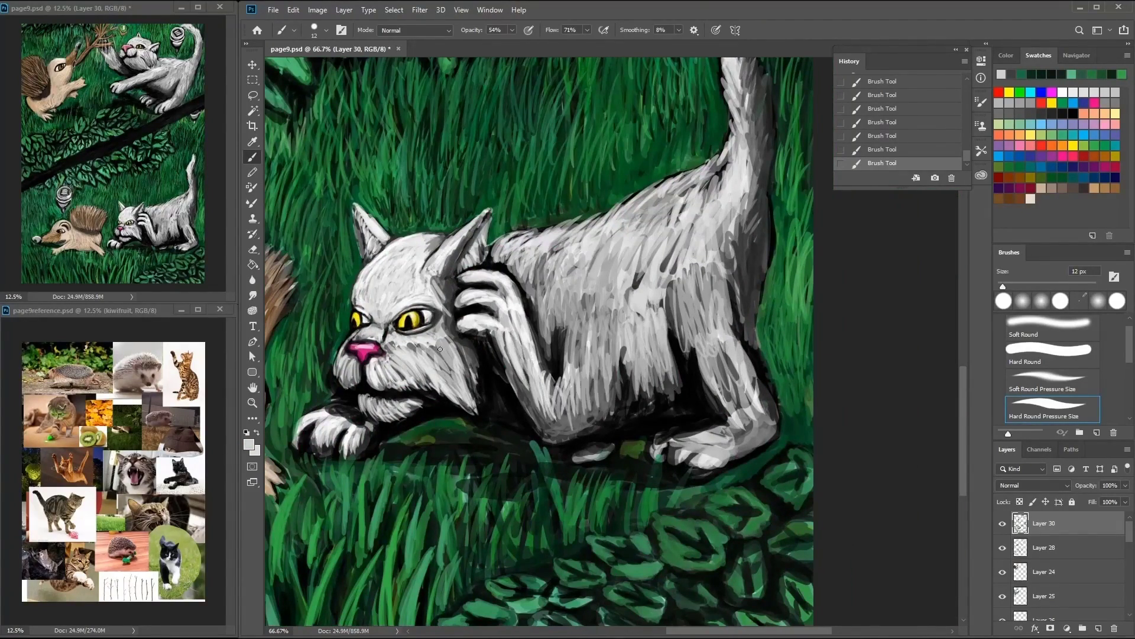
# Step: Shade the lower cat's forehead and cheek with grey fur, and darken the belly in front of the hind leg
pyautogui.moveTo(438, 343); pyautogui.dragTo(420, 373)
pyautogui.moveTo(428, 272); pyautogui.dragTo(412, 245)
pyautogui.moveTo(648, 260); pyautogui.dragTo(663, 349)
pyautogui.moveTo(665, 290); pyautogui.dragTo(672, 412)
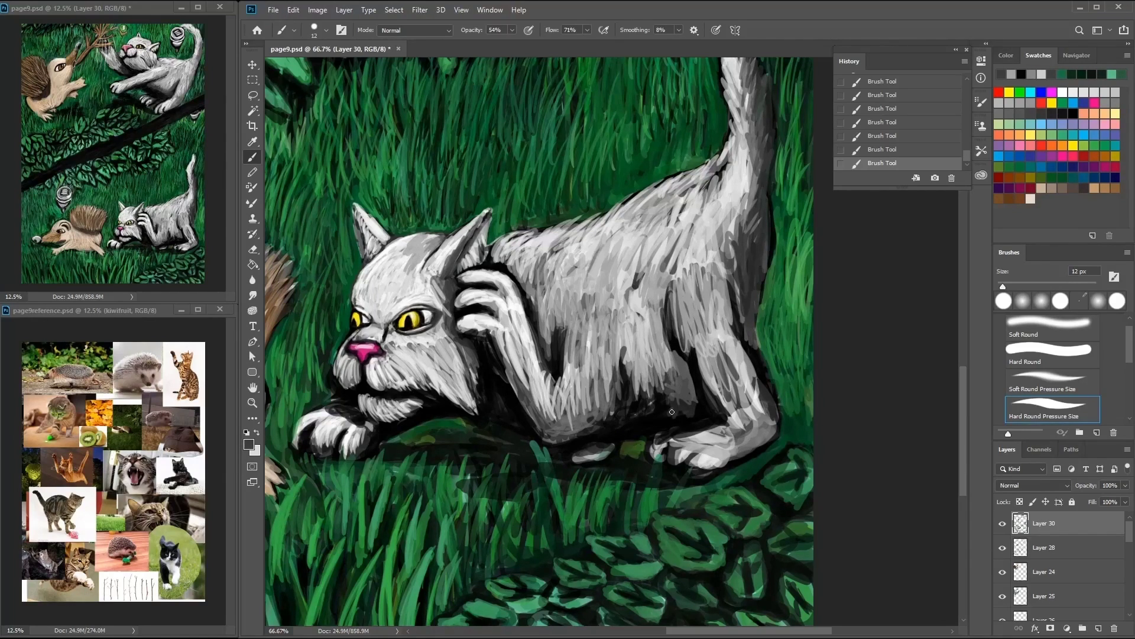
pyautogui.moveTo(712, 263)
pyautogui.mouseDown()
pyautogui.moveTo(698, 328)
pyautogui.moveTo(745, 405)
pyautogui.moveTo(692, 440)
pyautogui.moveTo(669, 433)
pyautogui.mouseUp()
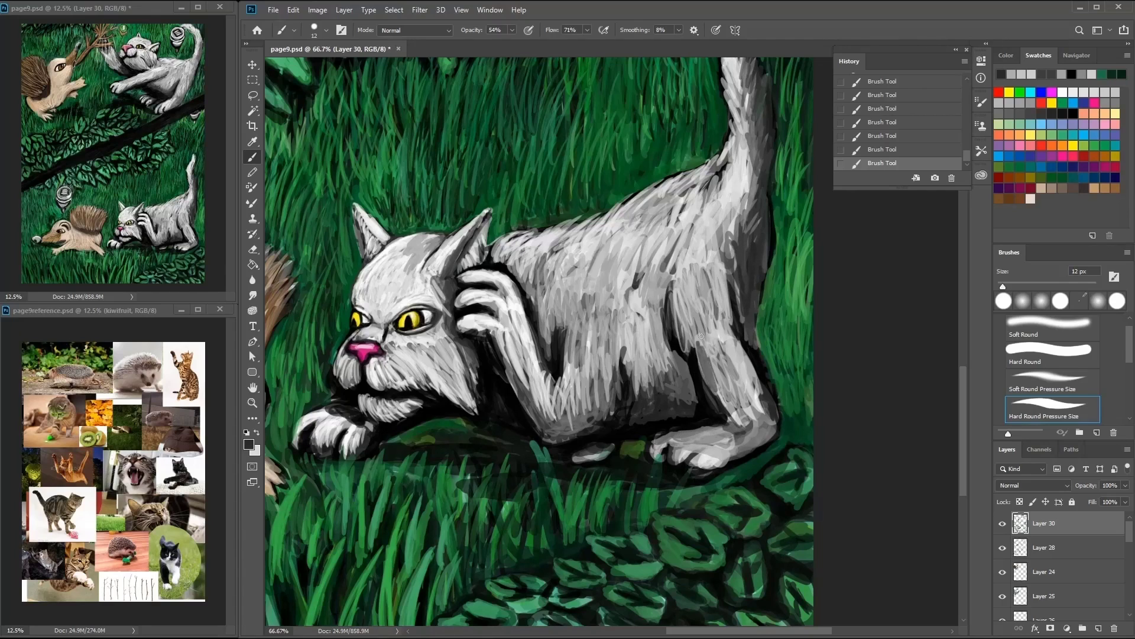
# Step: Layer grey and white fur strokes on the lower cat's hind leg, rump and tail base
pyautogui.moveTo(701, 336); pyautogui.dragTo(728, 393)
pyautogui.moveTo(725, 284); pyautogui.dragTo(713, 332)
pyautogui.moveTo(759, 195); pyautogui.dragTo(742, 296)
pyautogui.moveTo(763, 236); pyautogui.dragTo(751, 310)
pyautogui.moveTo(757, 195); pyautogui.dragTo(745, 269)
pyautogui.moveTo(739, 157); pyautogui.dragTo(734, 225)
pyautogui.moveTo(731, 148)
pyautogui.mouseDown()
pyautogui.moveTo(711, 272)
pyautogui.moveTo(736, 390)
pyautogui.mouseUp()
pyautogui.moveTo(666, 414); pyautogui.dragTo(702, 314)
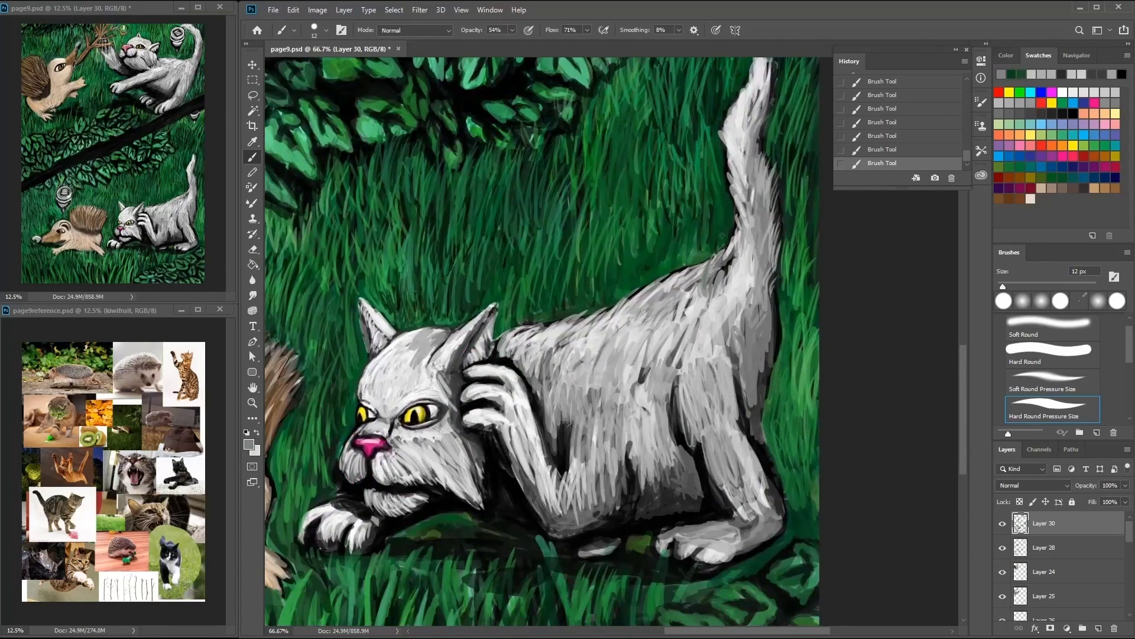
# Step: Add sampled grey and white fur strokes to the lower cat's raised leg, flank, hind paw and rump edge
pyautogui.moveTo(532, 450); pyautogui.dragTo(568, 526)
pyautogui.moveTo(591, 449); pyautogui.dragTo(621, 521)
pyautogui.moveTo(727, 456)
pyautogui.mouseDown()
pyautogui.moveTo(721, 526)
pyautogui.moveTo(734, 535)
pyautogui.moveTo(706, 517)
pyautogui.mouseUp()
pyautogui.keyDown('alt'); pyautogui.click(692, 553); pyautogui.keyUp('alt')
pyautogui.moveTo(701, 535); pyautogui.dragTo(689, 536)
pyautogui.moveTo(615, 411); pyautogui.dragTo(615, 464)
pyautogui.moveTo(583, 402); pyautogui.dragTo(610, 447)
pyautogui.moveTo(768, 402)
pyautogui.mouseDown()
pyautogui.moveTo(748, 260)
pyautogui.moveTo(761, 177)
pyautogui.mouseUp()
pyautogui.moveTo(762, 402); pyautogui.dragTo(760, 322)
pyautogui.moveTo(772, 361); pyautogui.dragTo(763, 281)
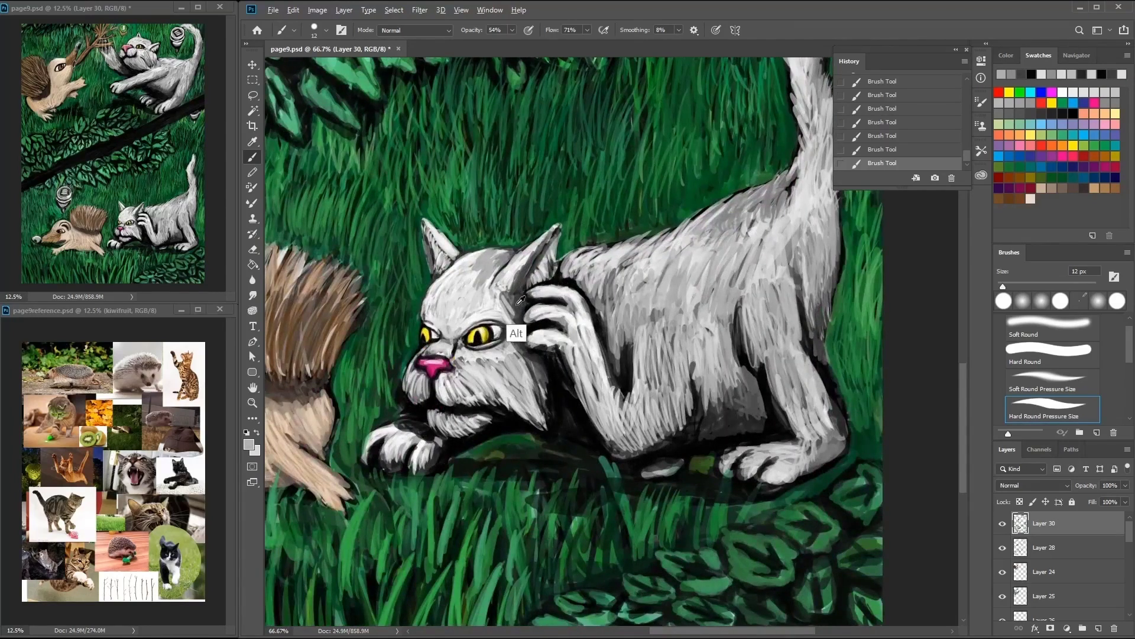
# Step: Paint sampled grey fur strokes on the lower cat's cheeks, brow and muzzle around the eyes and nose
pyautogui.keyDown('alt'); pyautogui.click(521, 301); pyautogui.keyUp('alt')
pyautogui.moveTo(523, 346); pyautogui.dragTo(535, 414)
pyautogui.moveTo(494, 357)
pyautogui.mouseDown()
pyautogui.moveTo(467, 394)
pyautogui.moveTo(535, 423)
pyautogui.mouseUp()
pyautogui.keyDown('alt'); pyautogui.click(477, 257); pyautogui.keyUp('alt')
pyautogui.moveTo(514, 320); pyautogui.dragTo(503, 285)
pyautogui.moveTo(442, 309); pyautogui.dragTo(450, 337)
pyautogui.moveTo(431, 343); pyautogui.dragTo(458, 402)
pyautogui.moveTo(491, 382); pyautogui.dragTo(500, 397)
pyautogui.moveTo(514, 355); pyautogui.dragTo(526, 405)
pyautogui.moveTo(485, 361); pyautogui.dragTo(481, 362)
# Step: Paint sampled light grey fur strokes along the lower cat's raised tail up to its tip
pyautogui.moveTo(763, 196); pyautogui.dragTo(609, 296)
pyautogui.keyDown('alt'); pyautogui.click(680, 195); pyautogui.keyUp('alt')
pyautogui.moveTo(678, 228); pyautogui.dragTo(667, 76)
pyautogui.keyDown('alt'); pyautogui.click(674, 89); pyautogui.keyUp('alt')
pyautogui.moveTo(677, 74); pyautogui.dragTo(673, 91)
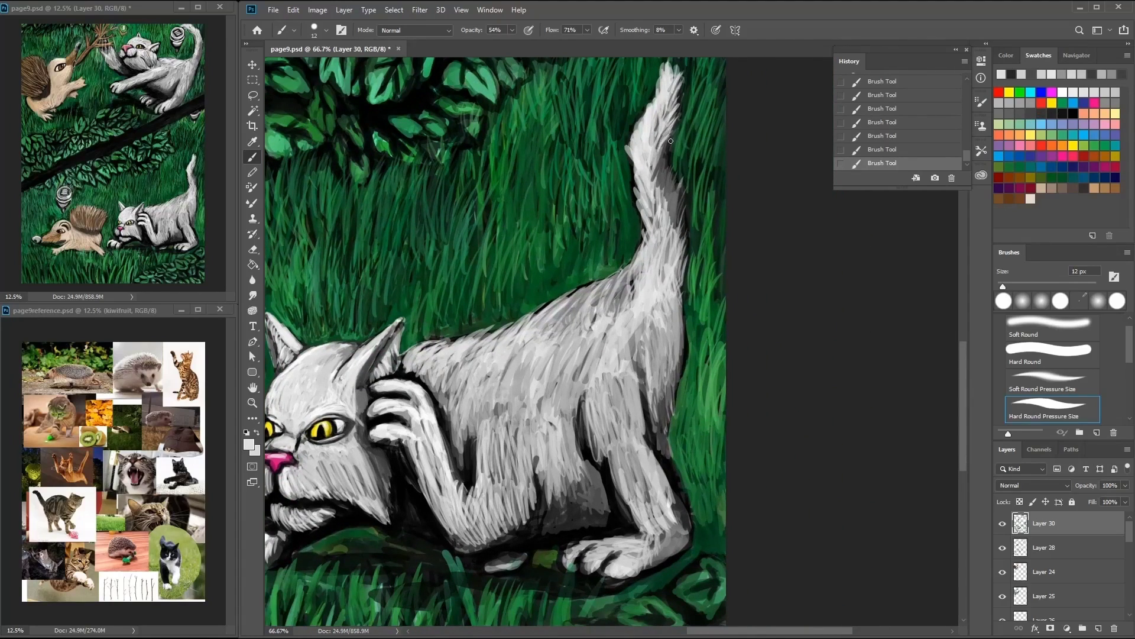
# Step: Blend the fur between the lower cat's tail base and rump with sampled greys and white
pyautogui.moveTo(672, 234); pyautogui.dragTo(655, 212)
pyautogui.keyDown('alt'); pyautogui.click(654, 212); pyautogui.keyUp('alt')
pyautogui.moveTo(652, 306); pyautogui.dragTo(646, 282)
pyautogui.keyDown('alt'); pyautogui.click(647, 284); pyautogui.keyUp('alt')
pyautogui.moveTo(649, 282)
pyautogui.mouseDown()
pyautogui.moveTo(658, 315)
pyautogui.moveTo(644, 306)
pyautogui.moveTo(652, 300)
pyautogui.moveTo(644, 357)
pyautogui.mouseUp()
pyautogui.moveTo(646, 201); pyautogui.dragTo(642, 394)
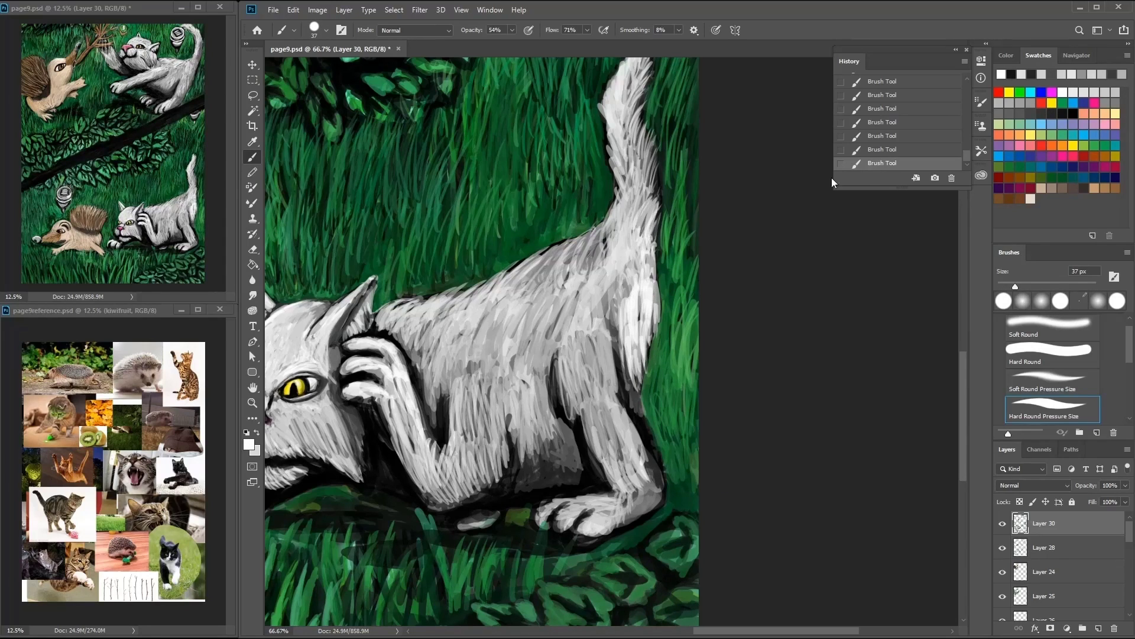
# Step: Add white and grey swatch-coloured fur strokes to the lower cat's rump, hind leg and back with a 37 px brush
pyautogui.moveTo(642, 272); pyautogui.dragTo(634, 394)
pyautogui.click(1064, 110)
pyautogui.moveTo(647, 283); pyautogui.dragTo(638, 378)
pyautogui.moveTo(587, 417)
pyautogui.mouseDown()
pyautogui.moveTo(583, 464)
pyautogui.moveTo(550, 361)
pyautogui.mouseUp()
pyautogui.moveTo(435, 362); pyautogui.dragTo(421, 426)
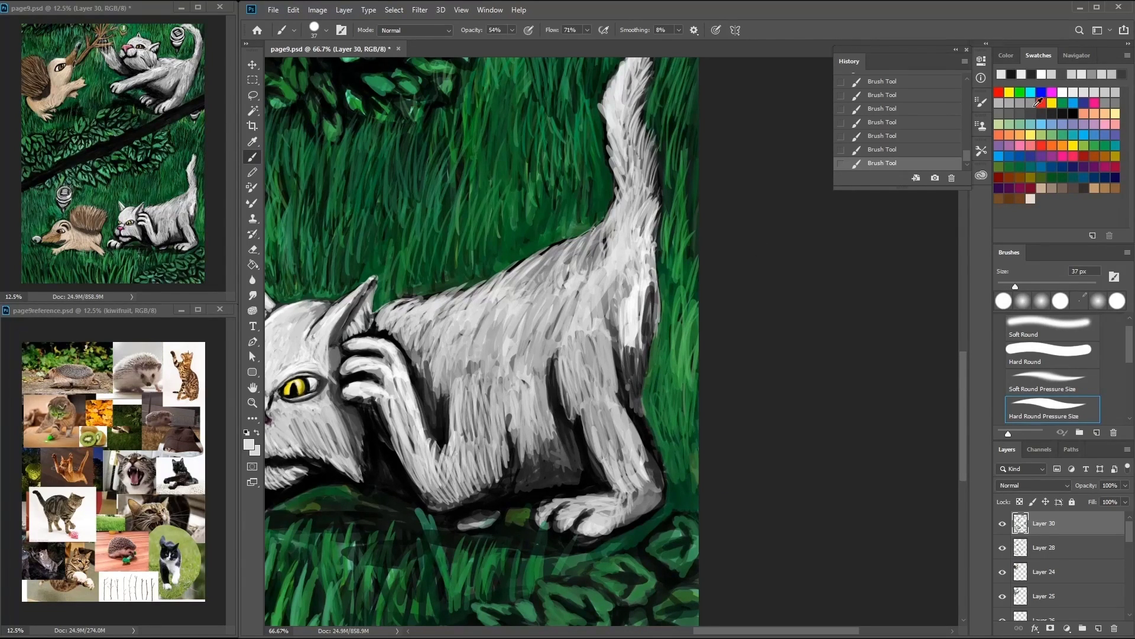
pyautogui.moveTo(617, 162)
pyautogui.mouseDown()
pyautogui.moveTo(627, 219)
pyautogui.moveTo(637, 180)
pyautogui.moveTo(565, 292)
pyautogui.mouseUp()
pyautogui.moveTo(550, 378); pyautogui.dragTo(540, 337)
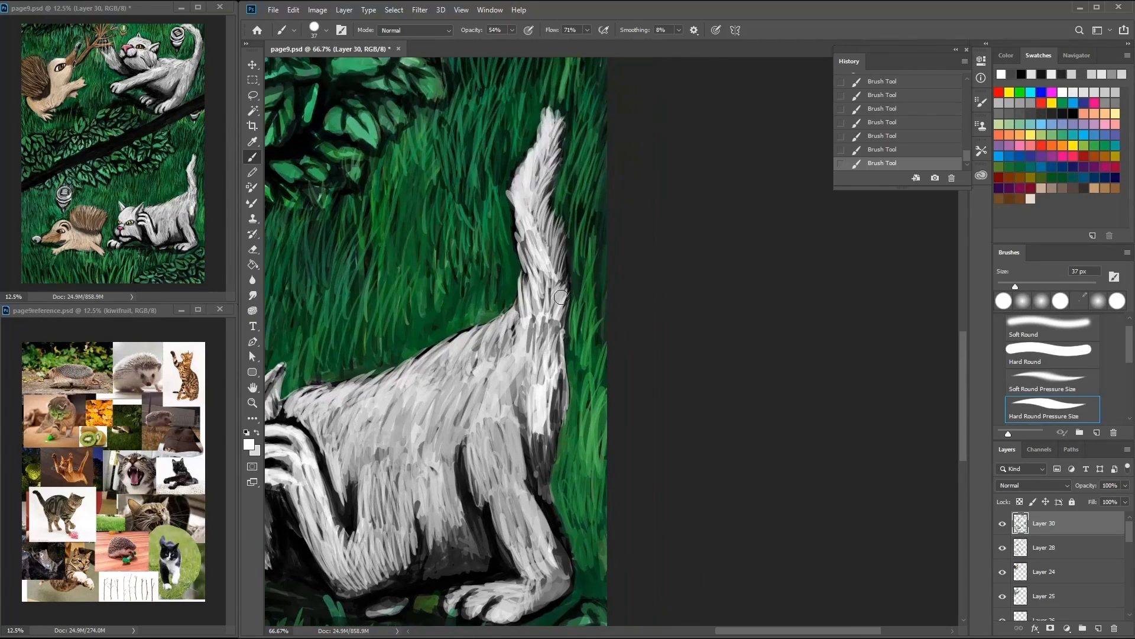
# Step: Add dark and white fur strokes to the lower cat's tail and rump, and white tufts along its lower belly
pyautogui.moveTo(560, 297); pyautogui.dragTo(582, 272)
pyautogui.moveTo(710, 159); pyautogui.dragTo(686, 272)
pyautogui.moveTo(686, 177); pyautogui.dragTo(703, 296)
pyautogui.moveTo(704, 153); pyautogui.dragTo(694, 266)
pyautogui.moveTo(710, 178); pyautogui.dragTo(694, 276)
pyautogui.moveTo(609, 340)
pyautogui.mouseDown()
pyautogui.moveTo(597, 284)
pyautogui.moveTo(547, 393)
pyautogui.moveTo(503, 408)
pyautogui.mouseUp()
pyautogui.click(1029, 117)
pyautogui.click(1067, 91)
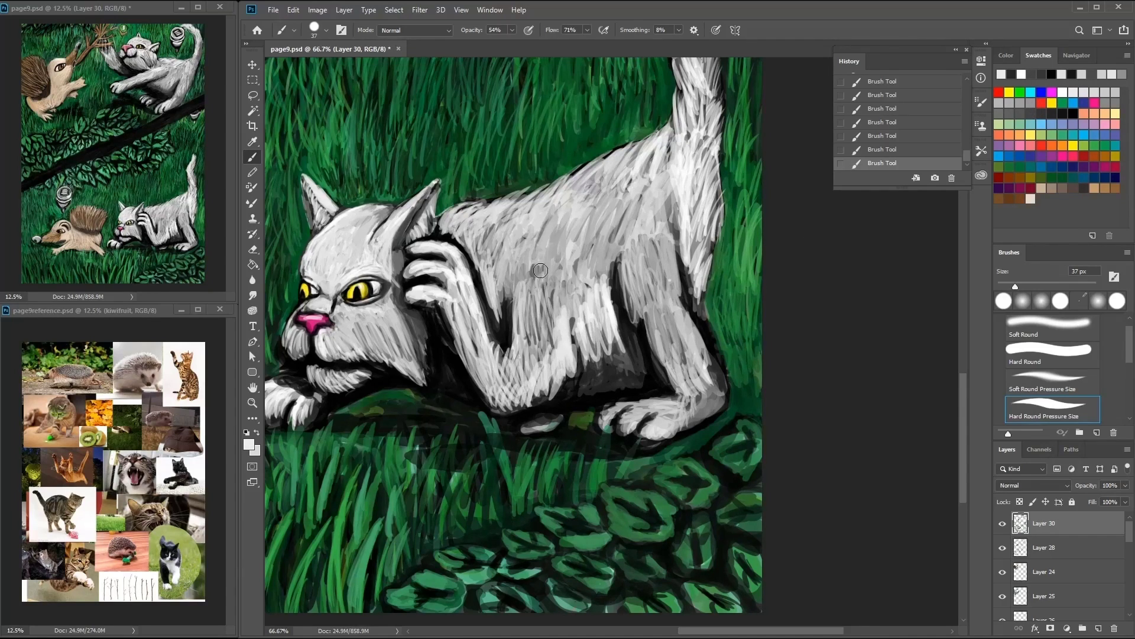
# Step: Touch up the grass around the lower sprinkler with a sampled dark green and save the document
pyautogui.moveTo(553, 235); pyautogui.dragTo(801, 326)
pyautogui.keyDown('alt'); pyautogui.click(470, 236); pyautogui.keyUp('alt')
pyautogui.moveTo(470, 236); pyautogui.dragTo(792, 244)
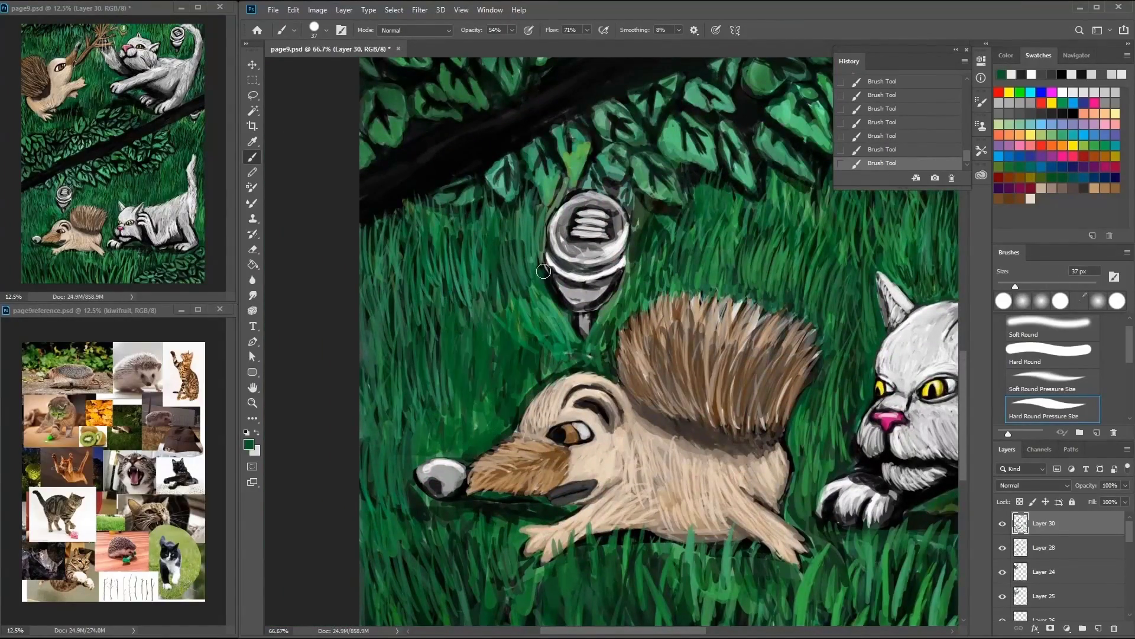
pyautogui.hotkey('ctrl', 's')
pyautogui.hotkey('ctrl', '-')
pyautogui.hotkey('ctrl', '-')
pyautogui.hotkey('ctrl', '-')
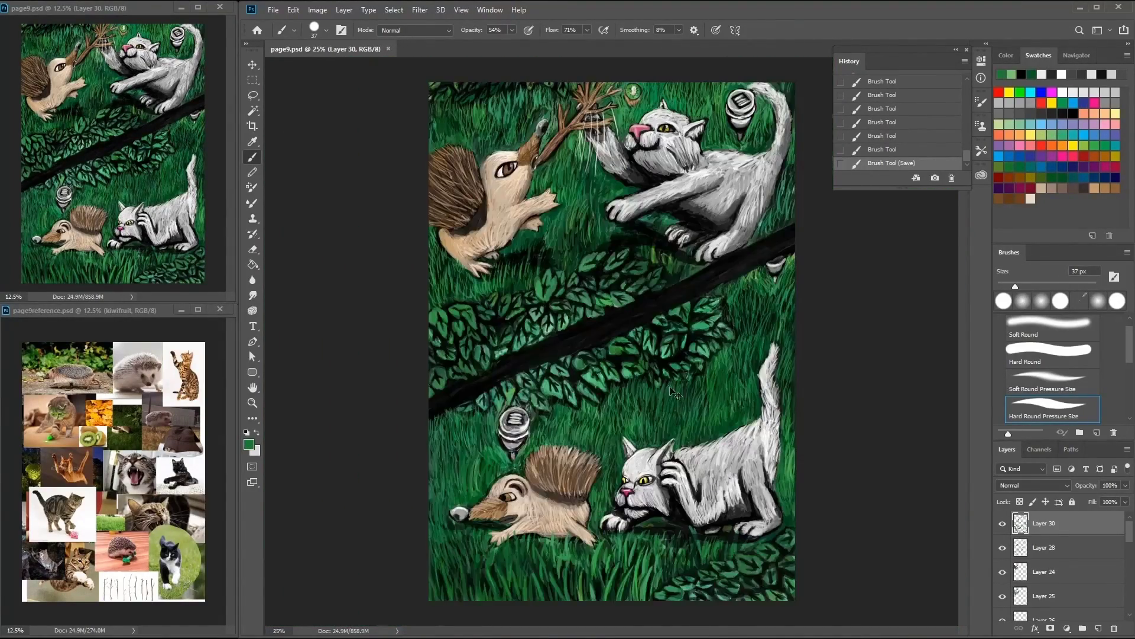
# Step: Block in the lower cat's forehead and ear with strokes of sampled grey
pyautogui.hotkey('ctrl', '+')
pyautogui.hotkey('ctrl', '+')
pyautogui.hotkey('ctrl', '+')
pyautogui.hotkey('ctrl', '+')
pyautogui.keyDown('alt'); pyautogui.click(615, 367); pyautogui.keyUp('alt')
pyautogui.keyDown('alt'); pyautogui.click(618, 355); pyautogui.keyUp('alt')
pyautogui.hotkey('ctrl', '+')
pyautogui.moveTo(644, 428)
pyautogui.mouseDown()
pyautogui.moveTo(685, 391)
pyautogui.moveTo(467, 521)
pyautogui.mouseUp()
pyautogui.scroll(-3, 591, 355)
pyautogui.moveTo(503, 402); pyautogui.dragTo(650, 283)
pyautogui.moveTo(568, 331); pyautogui.dragTo(739, 177)
pyautogui.moveTo(709, 237); pyautogui.dragTo(634, 310)
# Step: Reduce the brush to 17 px and add fur strokes beneath the lower cat's eye and on its cheek
pyautogui.rightClick(747, 291)
pyautogui.moveTo(747, 291); pyautogui.dragTo(743, 291)
pyautogui.press('Return')
pyautogui.scroll(-3, 592, 355)
pyautogui.moveTo(520, 426); pyautogui.dragTo(504, 372)
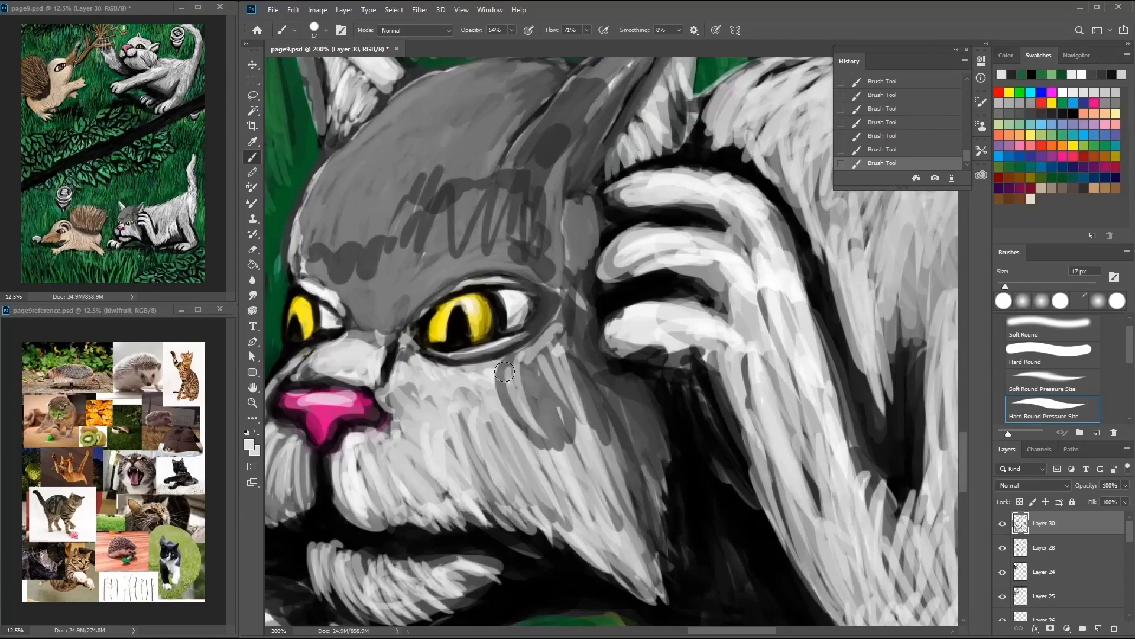
# Step: Add fine dark fur lines across the lower cat's forehead and between its eyes with a 3 px brush
pyautogui.keyDown('alt'); pyautogui.click(450, 295); pyautogui.keyUp('alt')
pyautogui.rightClick(538, 270)
pyautogui.moveTo(538, 270); pyautogui.dragTo(521, 270)
pyautogui.press('Return')
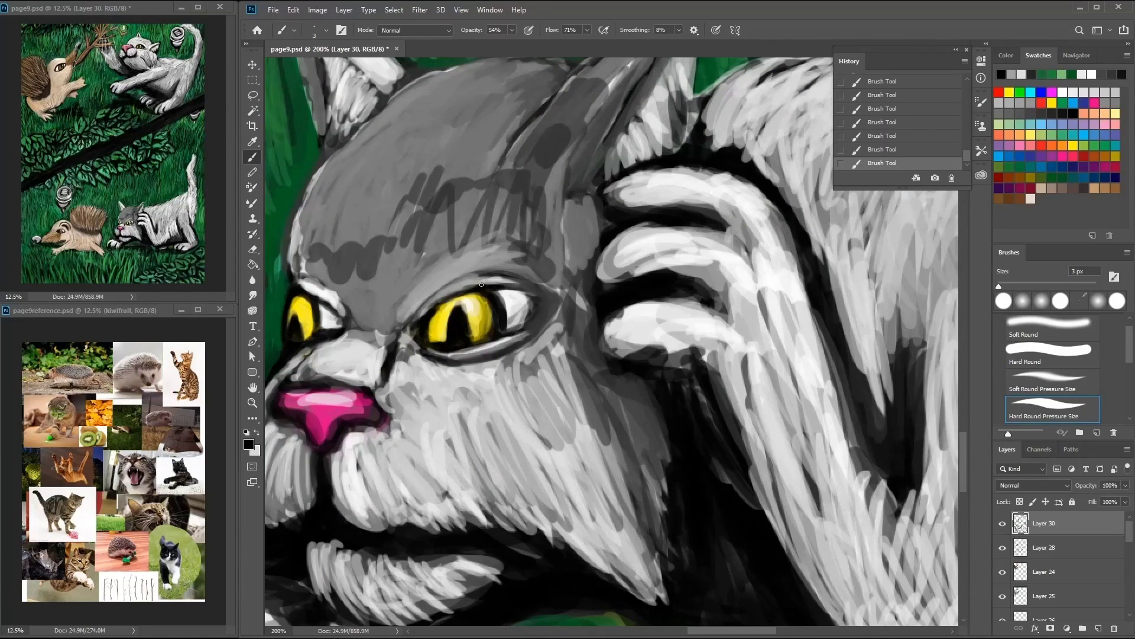
pyautogui.click(1035, 104)
pyautogui.moveTo(414, 236); pyautogui.dragTo(378, 319)
pyautogui.moveTo(449, 225); pyautogui.dragTo(497, 296)
pyautogui.moveTo(414, 207); pyautogui.dragTo(355, 284)
pyautogui.moveTo(311, 346); pyautogui.dragTo(442, 276)
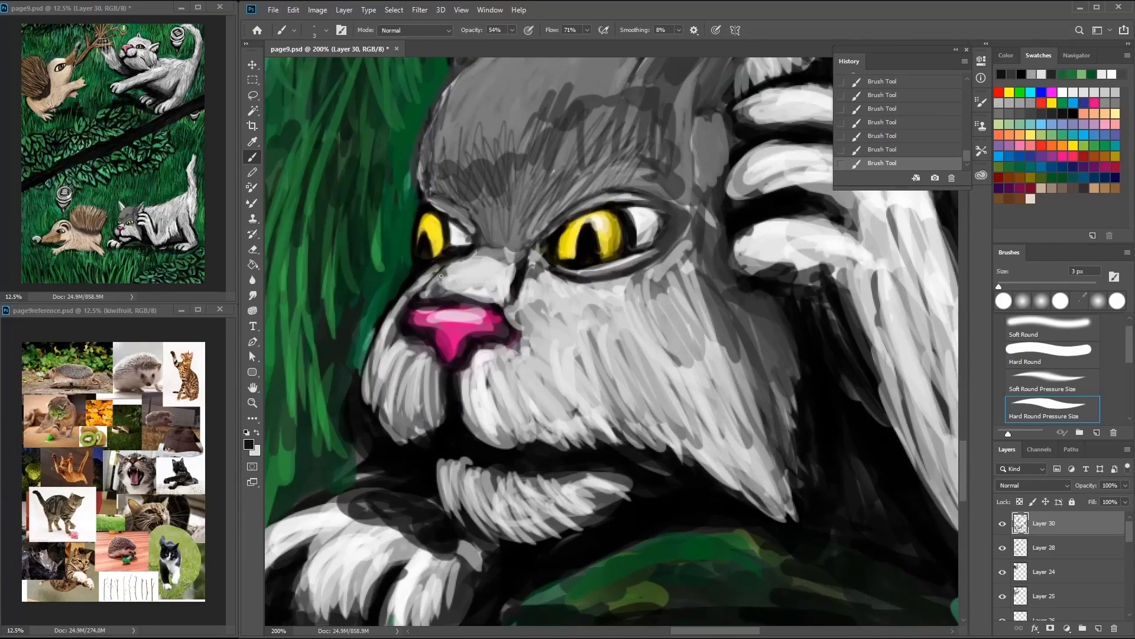
# Step: Repaint the lower cat's nose bright pink with a light highlight using a 9 px brush
pyautogui.keyDown('alt'); pyautogui.click(429, 314); pyautogui.keyUp('alt')
pyautogui.press('[')
pyautogui.press('[')
pyautogui.moveTo(476, 311); pyautogui.dragTo(433, 314)
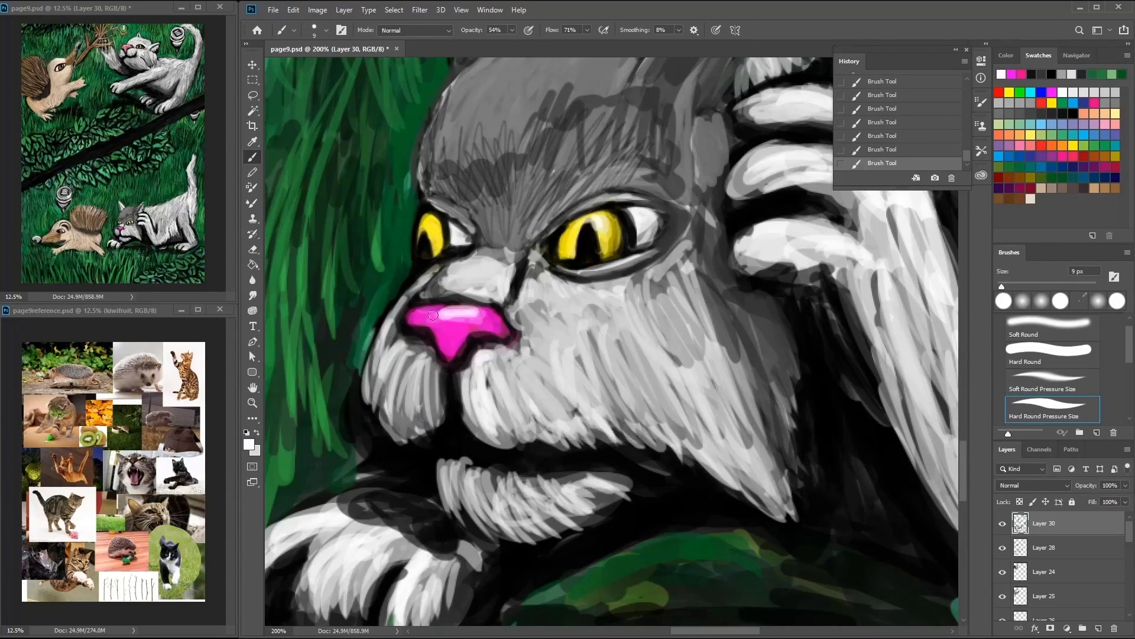
# Step: Mix a softer pink from the sampled nose colour and blend it over the lower cat's nose
pyautogui.keyDown('alt'); pyautogui.click(473, 313); pyautogui.keyUp('alt')
pyautogui.click(249, 444)
pyautogui.click(474, 190)
pyautogui.click(684, 146)
pyautogui.moveTo(435, 328); pyautogui.dragTo(453, 324)
pyautogui.keyDown('alt'); pyautogui.click(469, 326); pyautogui.keyUp('alt')
# Step: Add fur strokes to the lower cat's muzzle and cheek with sampled fur colours
pyautogui.keyDown('alt'); pyautogui.click(485, 385); pyautogui.keyUp('alt')
pyautogui.moveTo(520, 331)
pyautogui.mouseDown()
pyautogui.moveTo(568, 403)
pyautogui.moveTo(532, 308)
pyautogui.moveTo(511, 353)
pyautogui.moveTo(757, 508)
pyautogui.mouseUp()
pyautogui.moveTo(532, 296); pyautogui.dragTo(701, 391)
pyautogui.moveTo(562, 532); pyautogui.dragTo(615, 260)
pyautogui.moveTo(615, 307)
pyautogui.mouseDown()
pyautogui.moveTo(630, 153)
pyautogui.moveTo(488, 198)
pyautogui.mouseUp()
pyautogui.keyDown('alt'); pyautogui.click(473, 367); pyautogui.keyUp('alt')
pyautogui.moveTo(461, 366)
pyautogui.mouseDown()
pyautogui.moveTo(508, 325)
pyautogui.moveTo(470, 329)
pyautogui.mouseUp()
# Step: Paint sampled grey fur strokes over the lower cat's head and ears
pyautogui.keyDown('alt'); pyautogui.click(789, 195); pyautogui.keyUp('alt')
pyautogui.moveTo(651, 289)
pyautogui.mouseDown()
pyautogui.moveTo(577, 355)
pyautogui.moveTo(514, 378)
pyautogui.mouseUp()
pyautogui.moveTo(662, 325); pyautogui.dragTo(757, 249)
pyautogui.moveTo(824, 74); pyautogui.dragTo(677, 287)
pyautogui.moveTo(722, 251)
pyautogui.mouseDown()
pyautogui.moveTo(648, 322)
pyautogui.moveTo(811, 346)
pyautogui.mouseUp()
pyautogui.keyDown('alt'); pyautogui.click(591, 225); pyautogui.keyUp('alt')
pyautogui.moveTo(633, 289); pyautogui.dragTo(554, 117)
# Step: Enlarge the brush to 10 px and layer light and dark fur strokes over the lower cat's forehead
pyautogui.press(']')
pyautogui.moveTo(591, 313); pyautogui.dragTo(627, 237)
pyautogui.moveTo(698, 313); pyautogui.dragTo(710, 189)
pyautogui.moveTo(644, 302); pyautogui.dragTo(615, 240)
pyautogui.moveTo(591, 372); pyautogui.dragTo(562, 248)
pyautogui.keyDown('alt'); pyautogui.click(776, 316); pyautogui.keyUp('alt')
pyautogui.moveTo(698, 260); pyautogui.dragTo(710, 187)
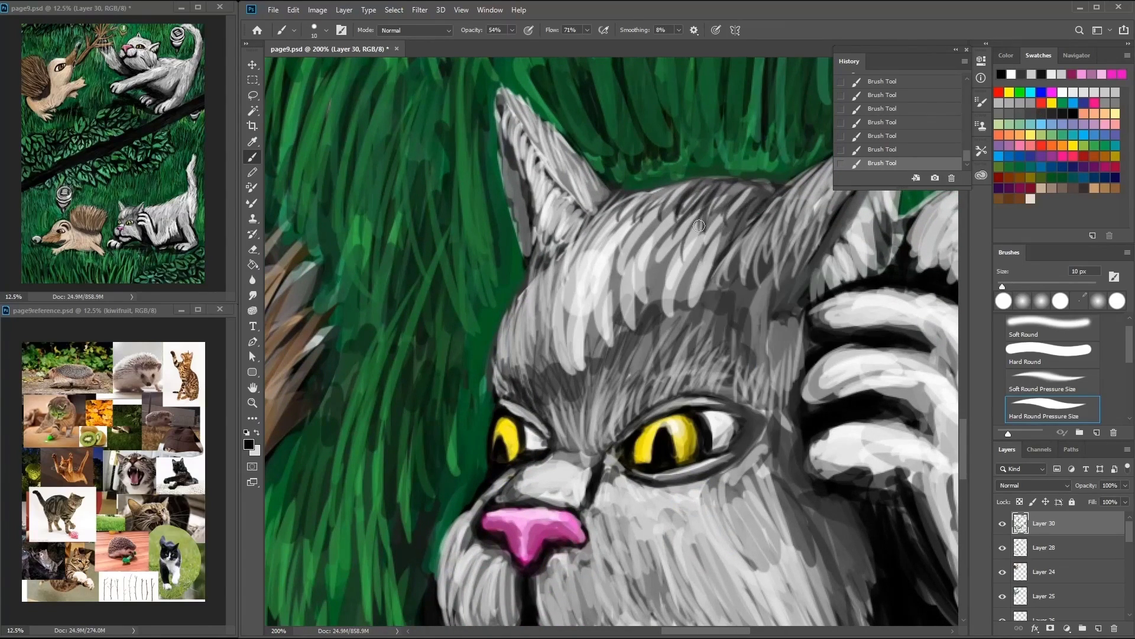
# Step: Add thin black fur strokes across the top of the lower cat's head between its ears
pyautogui.moveTo(609, 263); pyautogui.dragTo(633, 207)
pyautogui.moveTo(662, 355); pyautogui.dragTo(644, 242)
pyautogui.moveTo(591, 319)
pyautogui.mouseDown()
pyautogui.moveTo(597, 240)
pyautogui.moveTo(606, 389)
pyautogui.mouseUp()
pyautogui.moveTo(615, 233); pyautogui.dragTo(606, 157)
pyautogui.moveTo(585, 278); pyautogui.dragTo(568, 151)
# Step: Add fine strokes in sampled colours across the lower hedgehog's quills with the 10 px brush
pyautogui.moveTo(266, 414)
pyautogui.mouseDown()
pyautogui.moveTo(546, 510)
pyautogui.moveTo(651, 421)
pyautogui.mouseUp()
pyautogui.moveTo(567, 461); pyautogui.dragTo(550, 343)
pyautogui.moveTo(521, 573); pyautogui.dragTo(485, 520)
pyautogui.moveTo(467, 449); pyautogui.dragTo(461, 385)
pyautogui.moveTo(426, 427); pyautogui.dragTo(419, 363)
pyautogui.moveTo(443, 508); pyautogui.dragTo(396, 450)
pyautogui.moveTo(709, 461)
pyautogui.mouseDown()
pyautogui.moveTo(680, 568)
pyautogui.moveTo(680, 331)
pyautogui.moveTo(677, 473)
pyautogui.mouseUp()
pyautogui.keyDown('alt'); pyautogui.click(680, 568); pyautogui.keyUp('alt')
pyautogui.moveTo(745, 364)
pyautogui.mouseDown()
pyautogui.moveTo(740, 497)
pyautogui.moveTo(740, 354)
pyautogui.mouseUp()
pyautogui.moveTo(703, 248); pyautogui.dragTo(689, 355)
pyautogui.keyDown('alt'); pyautogui.click(686, 332); pyautogui.keyUp('alt')
pyautogui.moveTo(680, 304); pyautogui.dragTo(674, 426)
pyautogui.moveTo(674, 254); pyautogui.dragTo(692, 370)
pyautogui.moveTo(651, 260); pyautogui.dragTo(642, 349)
# Step: Darken the gaps between the grass blades beneath the lower hedgehog with sampled dark tones
pyautogui.scroll(-5, 642, 349)
pyautogui.moveTo(698, 373); pyautogui.dragTo(739, 533)
pyautogui.keyDown('alt'); pyautogui.click(657, 366); pyautogui.keyUp('alt')
pyautogui.moveTo(618, 470); pyautogui.dragTo(618, 523)
pyautogui.moveTo(515, 444); pyautogui.dragTo(491, 538)
pyautogui.moveTo(473, 440); pyautogui.dragTo(466, 459)
pyautogui.moveTo(438, 414); pyautogui.dragTo(420, 520)
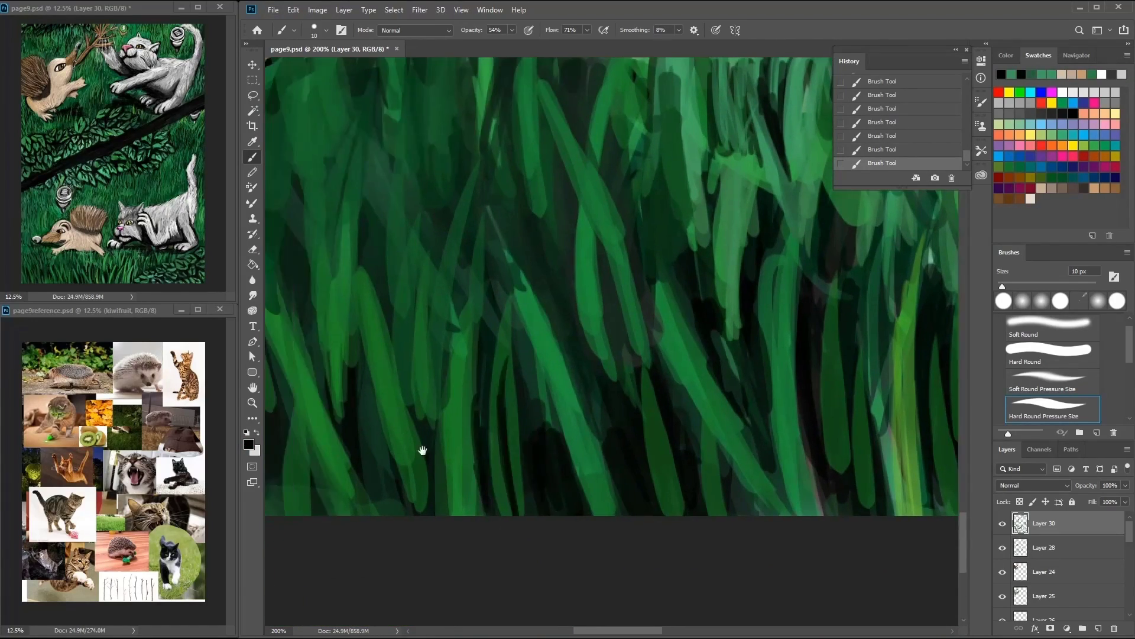
# Step: Enlarge the brush to 25 px and paint sampled bright green grass blades beneath the lower hedgehog
pyautogui.hotkey('ctrl', '-')
pyautogui.press(']')
pyautogui.press(']')
pyautogui.moveTo(503, 236); pyautogui.dragTo(490, 367)
pyautogui.keyDown('alt'); pyautogui.click(655, 367); pyautogui.keyUp('alt')
pyautogui.moveTo(541, 269); pyautogui.dragTo(523, 358)
pyautogui.moveTo(551, 242); pyautogui.dragTo(524, 405)
pyautogui.moveTo(491, 296); pyautogui.dragTo(513, 423)
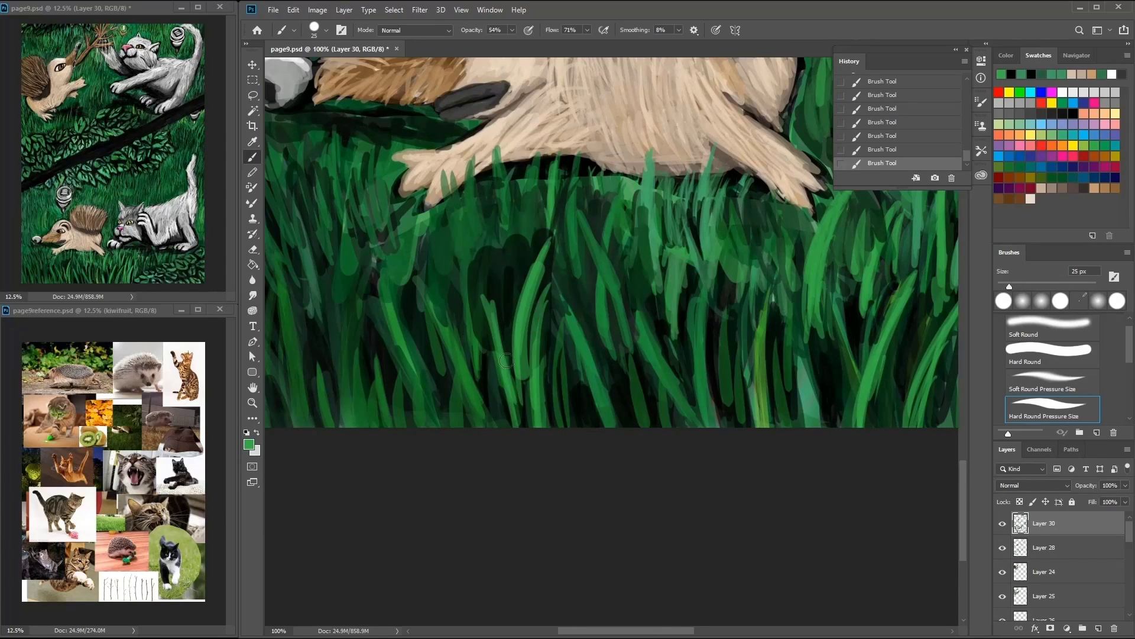
# Step: Add more long bright green blades to the grass under the lower hedgehog's front paw
pyautogui.moveTo(584, 233); pyautogui.dragTo(554, 322)
pyautogui.moveTo(417, 278); pyautogui.dragTo(479, 426)
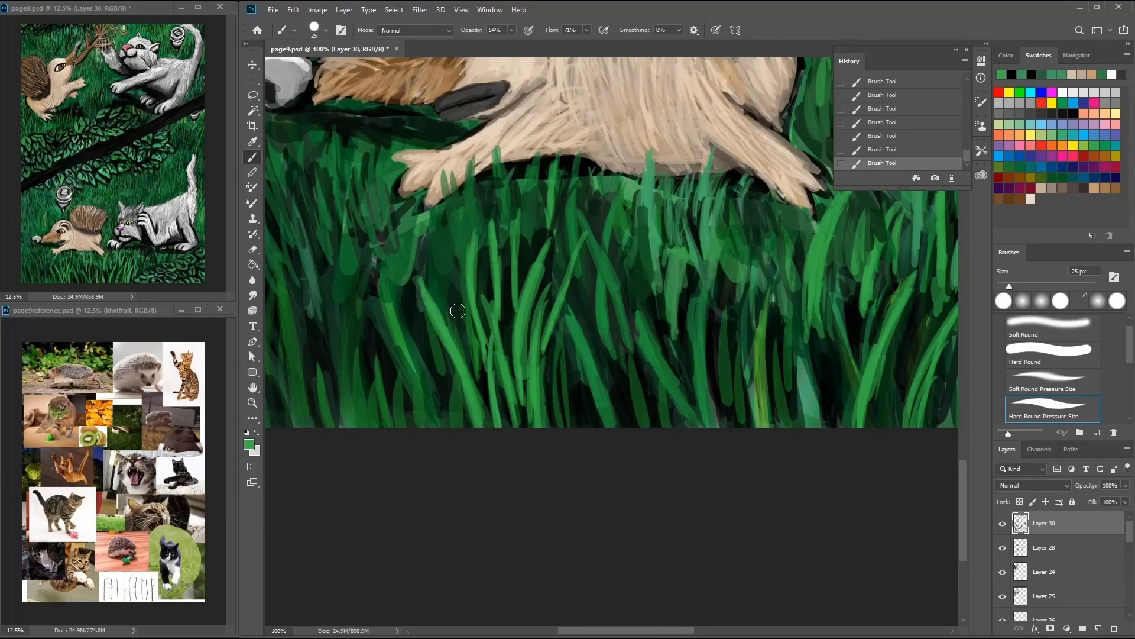
pyautogui.moveTo(465, 216); pyautogui.dragTo(593, 238)
pyautogui.moveTo(550, 343); pyautogui.dragTo(532, 447)
pyautogui.moveTo(497, 257); pyautogui.dragTo(485, 358)
pyautogui.moveTo(500, 281)
pyautogui.mouseDown()
pyautogui.moveTo(488, 444)
pyautogui.moveTo(446, 411)
pyautogui.mouseUp()
# Step: Extend the bright green grass blades along the page's bottom edge to its left corner
pyautogui.moveTo(468, 310); pyautogui.dragTo(437, 444)
pyautogui.moveTo(441, 331); pyautogui.dragTo(421, 382)
pyautogui.moveTo(362, 278); pyautogui.dragTo(346, 376)
pyautogui.moveTo(372, 260); pyautogui.dragTo(352, 444)
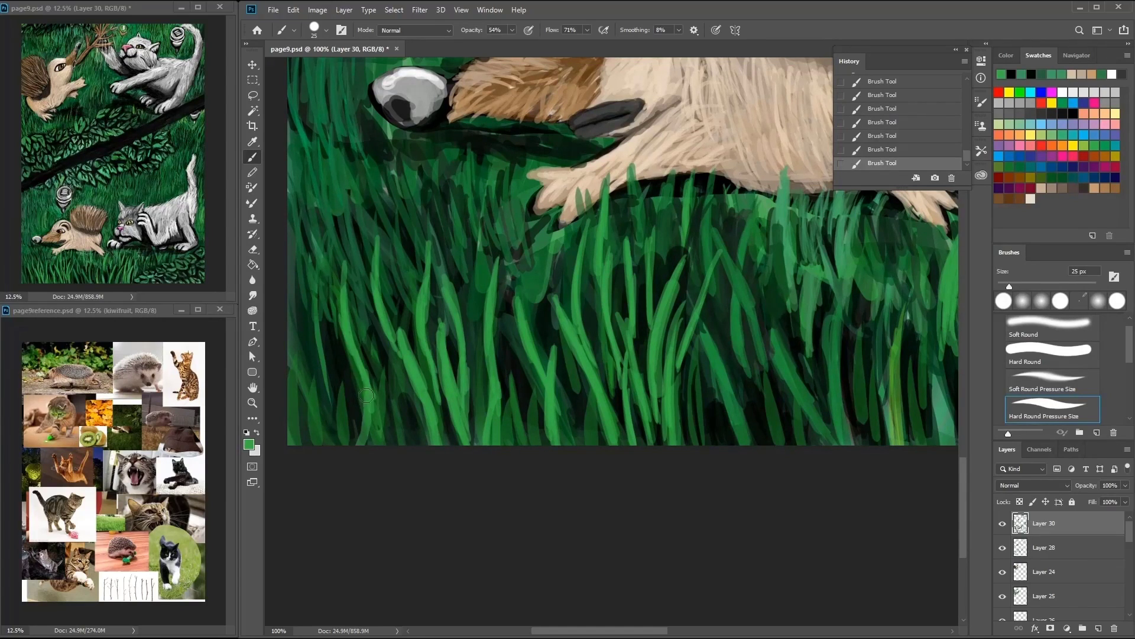
pyautogui.moveTo(368, 351); pyautogui.dragTo(355, 444)
pyautogui.moveTo(390, 308); pyautogui.dragTo(358, 343)
pyautogui.moveTo(447, 246); pyautogui.dragTo(431, 355)
pyautogui.moveTo(473, 253)
pyautogui.mouseDown()
pyautogui.moveTo(441, 347)
pyautogui.moveTo(400, 381)
pyautogui.mouseUp()
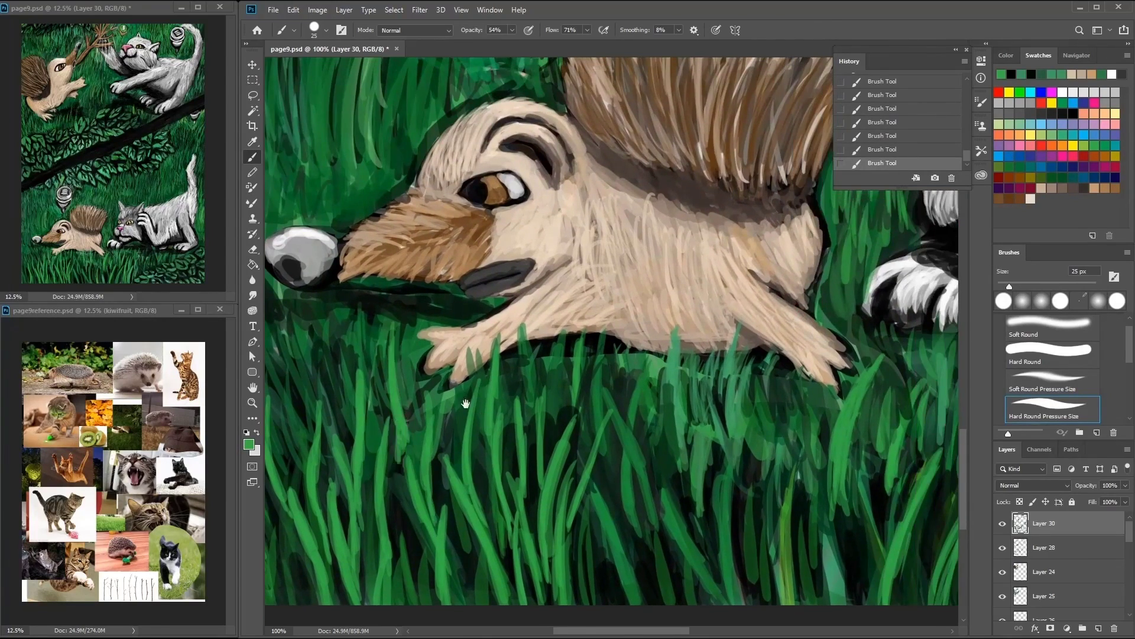
# Step: Refine the lower hedgehog's mouth and cheek with sampled beige and dark grey using a 10 px brush
pyautogui.moveTo(466, 404); pyautogui.dragTo(499, 440)
pyautogui.keyDown('alt'); pyautogui.click(560, 300); pyautogui.keyUp('alt')
pyautogui.keyDown('alt'); pyautogui.click(551, 309); pyautogui.keyUp('alt')
pyautogui.press('[')
pyautogui.press('[')
pyautogui.keyDown('alt'); pyautogui.click(530, 288); pyautogui.keyUp('alt')
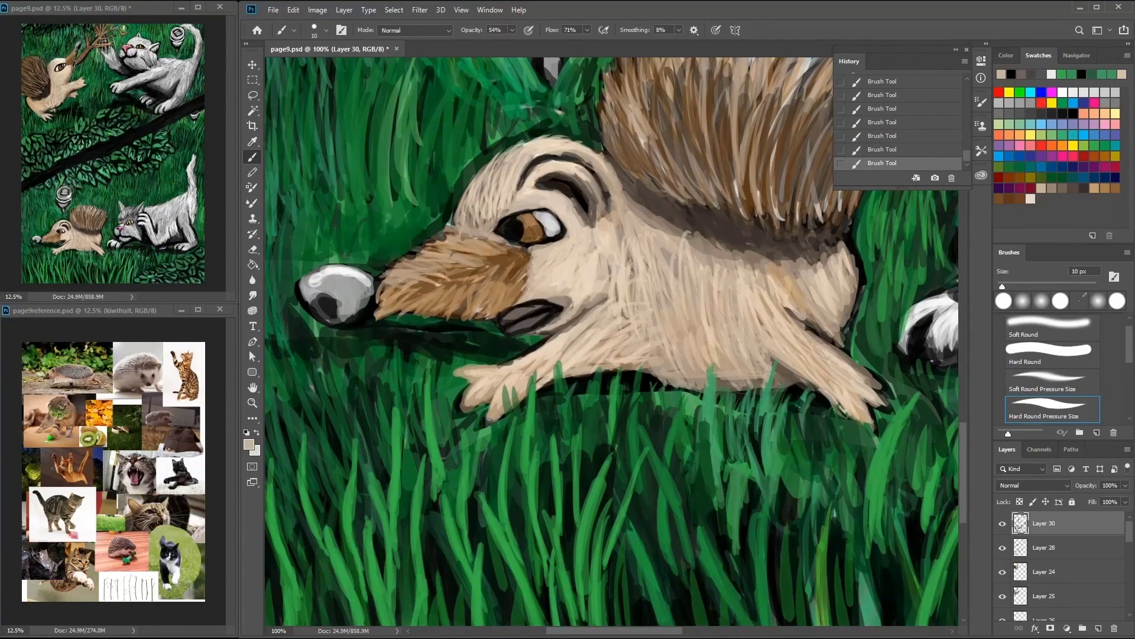
pyautogui.click(1044, 111)
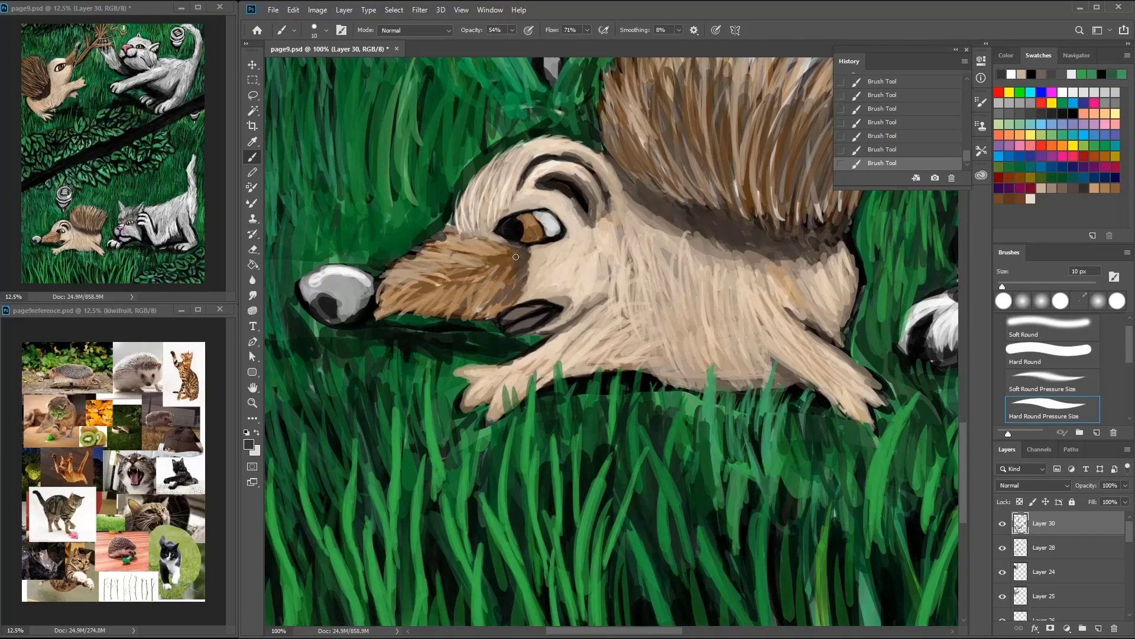
# Step: Touch up the grass around the lower hedgehog with sampled green and its fur and quills with sampled beige
pyautogui.hotkey('ctrl', '-')
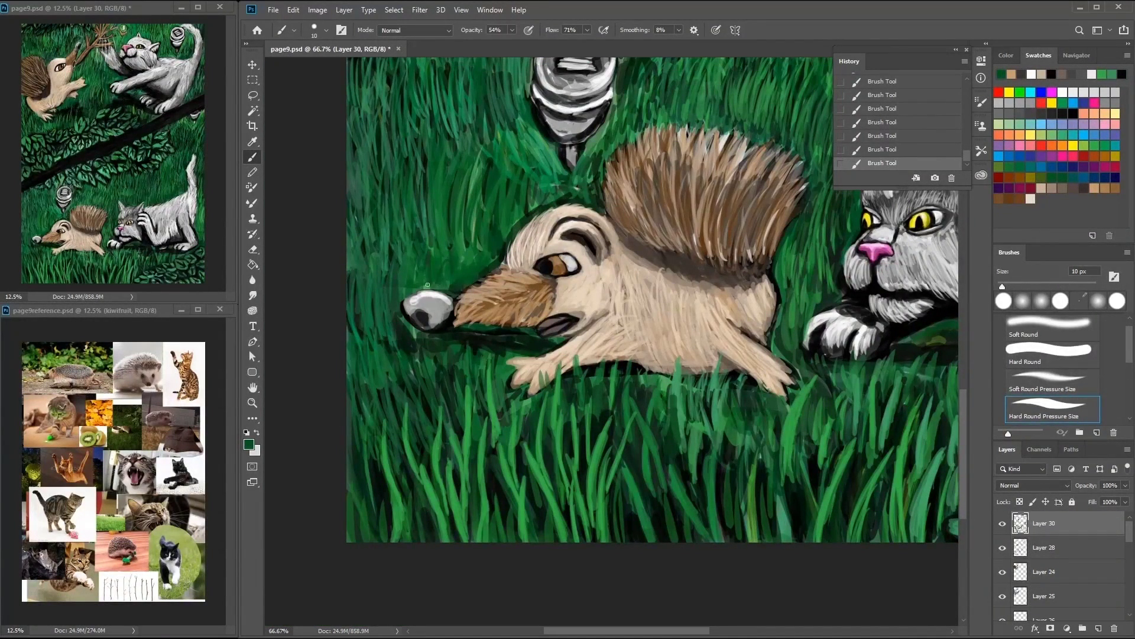
pyautogui.click(1083, 143)
pyautogui.moveTo(466, 214)
pyautogui.mouseDown()
pyautogui.moveTo(460, 277)
pyautogui.moveTo(463, 239)
pyautogui.moveTo(328, 289)
pyautogui.moveTo(286, 276)
pyautogui.mouseUp()
pyautogui.keyDown('alt'); pyautogui.click(615, 378); pyautogui.keyUp('alt')
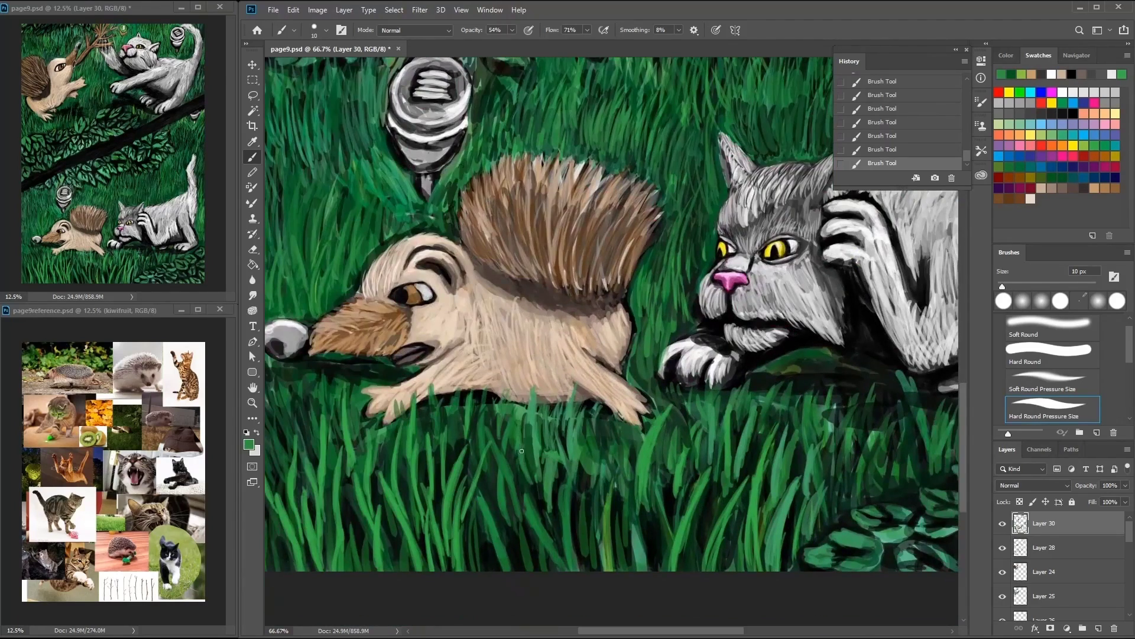
pyautogui.keyDown('alt'); pyautogui.click(592, 308); pyautogui.keyUp('alt')
pyautogui.moveTo(609, 408); pyautogui.dragTo(617, 389)
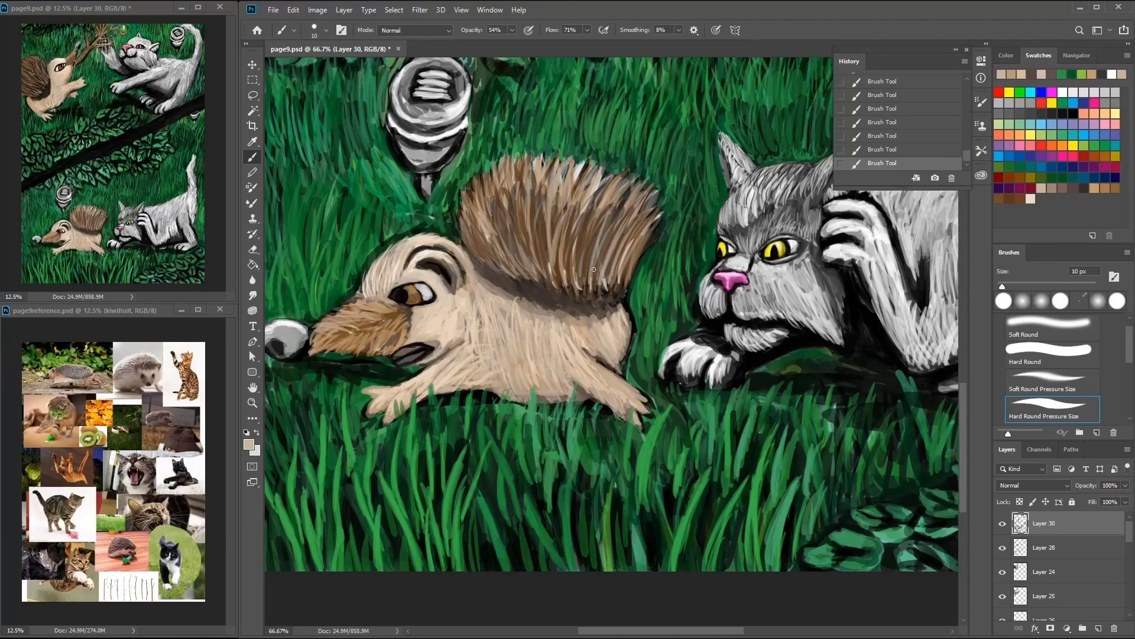
# Step: Touch up the grass above the lower hedgehog's head with sampled green and the sprinkler's spike with sampled black
pyautogui.keyDown('alt'); pyautogui.click(427, 224); pyautogui.keyUp('alt')
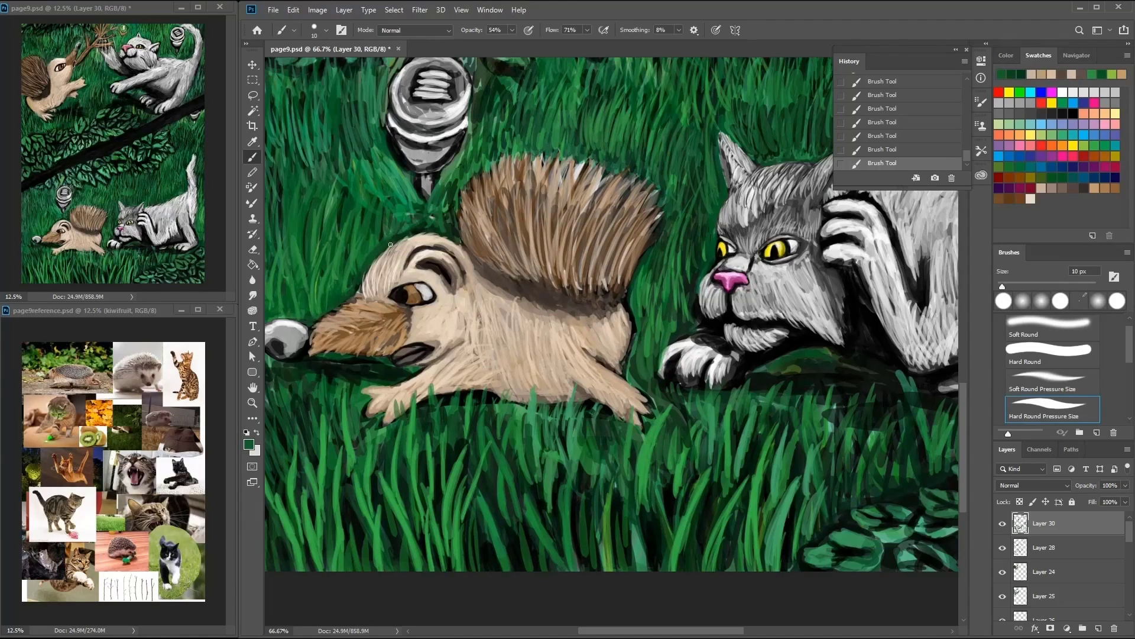
pyautogui.scroll(3, 417, 219)
pyautogui.moveTo(378, 91); pyautogui.dragTo(613, 203)
pyautogui.keyDown('alt'); pyautogui.click(614, 203); pyautogui.keyUp('alt')
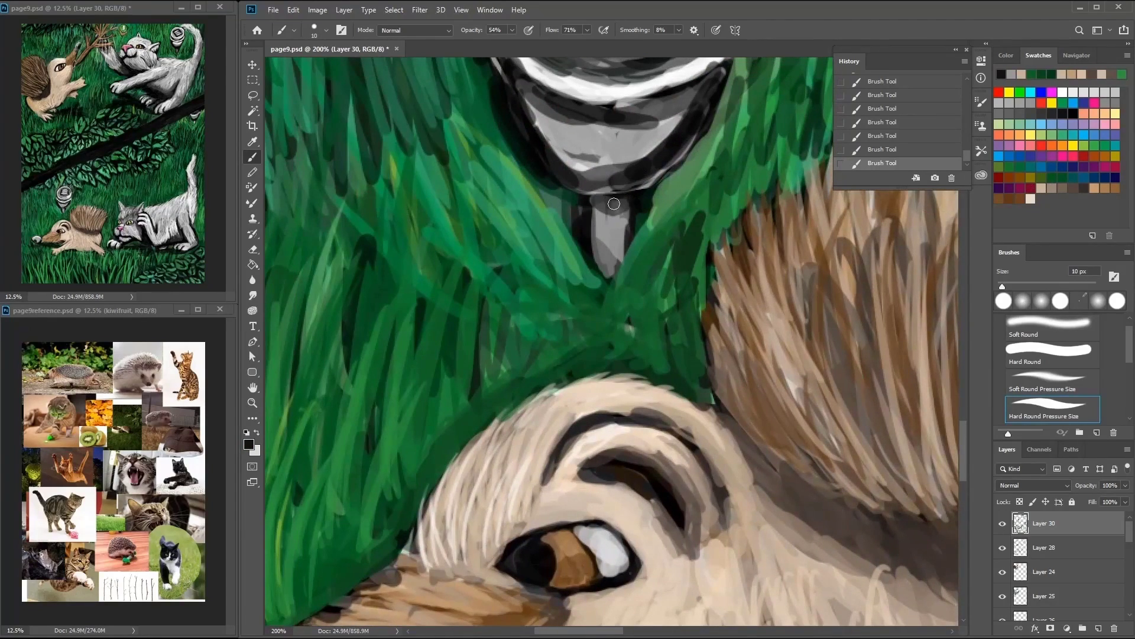
pyautogui.scroll(2, 595, 175)
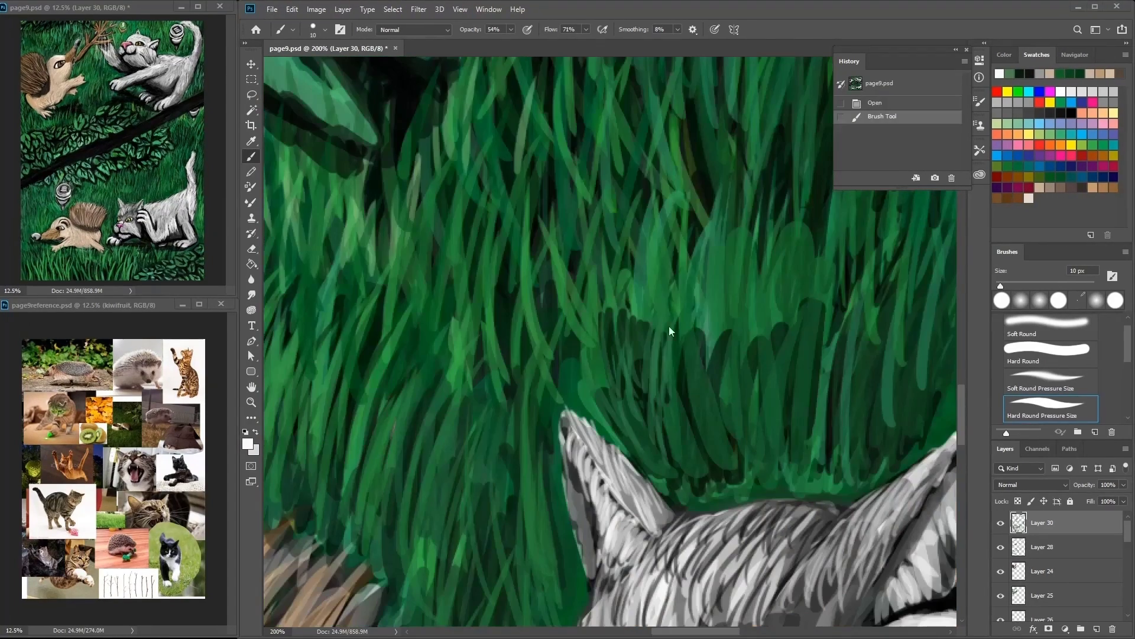
# Step: Paint thin green grass blades above the lower cat's head up to the leaves
pyautogui.moveTo(670, 331); pyautogui.dragTo(691, 249)
pyautogui.moveTo(627, 373)
pyautogui.mouseDown()
pyautogui.moveTo(733, 231)
pyautogui.moveTo(674, 313)
pyautogui.moveTo(704, 195)
pyautogui.mouseUp()
pyautogui.moveTo(727, 195)
pyautogui.mouseDown()
pyautogui.moveTo(703, 272)
pyautogui.moveTo(705, 236)
pyautogui.mouseUp()
pyautogui.scroll(2, 721, 225)
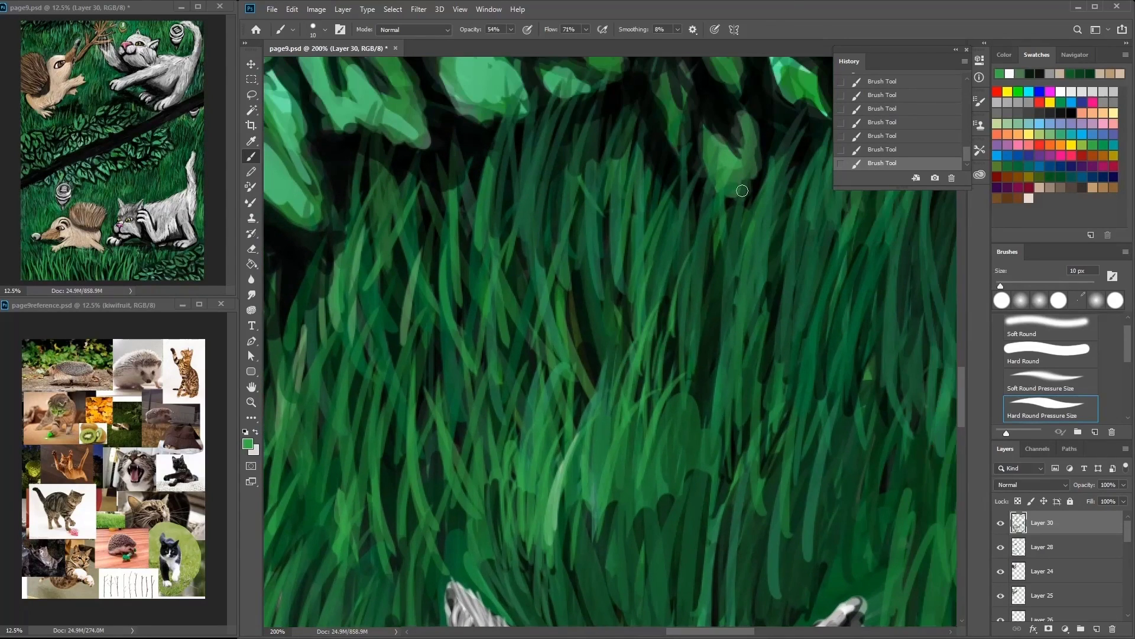
pyautogui.scroll(2, 742, 191)
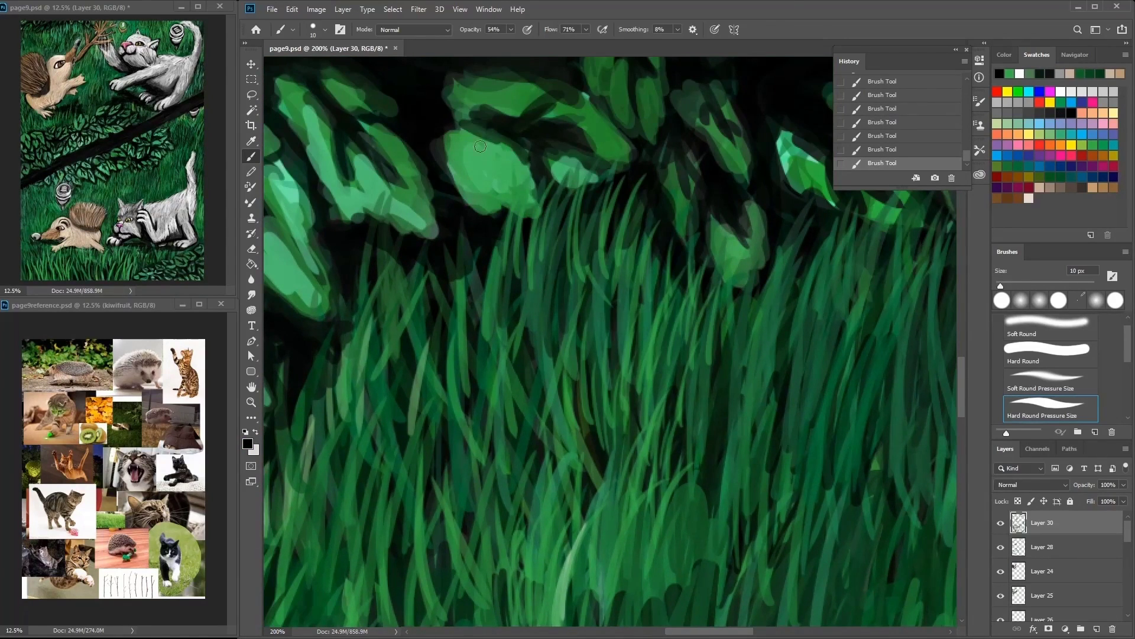
# Step: Redraw the veins and dark gaps of the leaves below the log with black 10 px strokes
pyautogui.scroll(6, 480, 146)
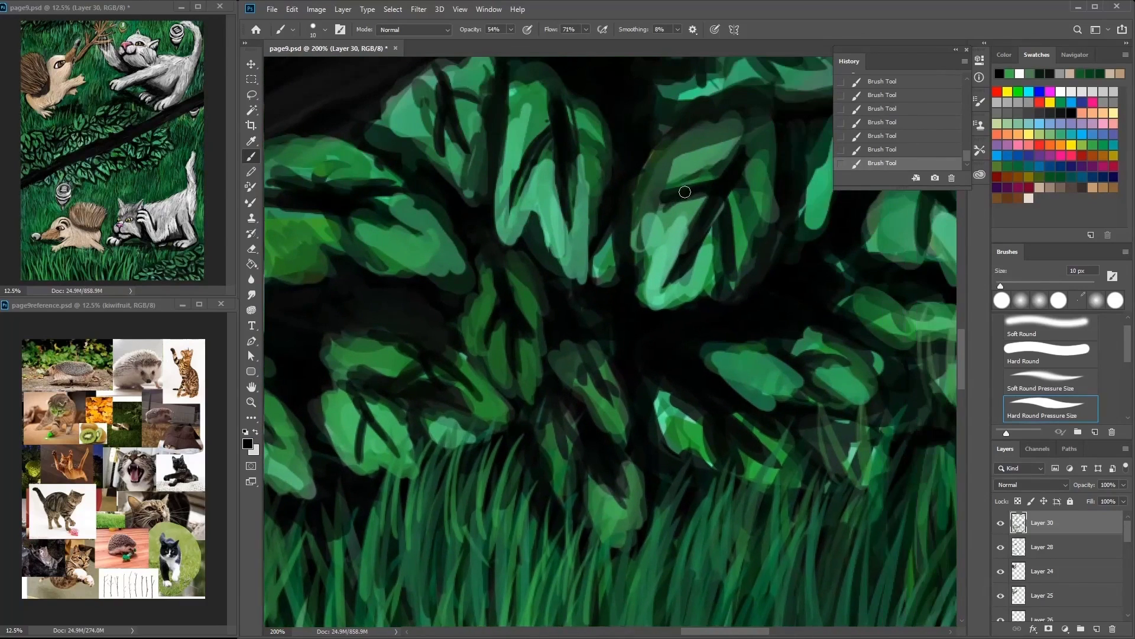
pyautogui.moveTo(747, 177); pyautogui.dragTo(681, 195)
pyautogui.scroll(3, 722, 182)
pyautogui.moveTo(685, 152)
pyautogui.mouseDown()
pyautogui.moveTo(641, 168)
pyautogui.moveTo(697, 177)
pyautogui.moveTo(707, 156)
pyautogui.mouseUp()
pyautogui.scroll(3, 603, 185)
pyautogui.moveTo(582, 168); pyautogui.dragTo(609, 139)
pyautogui.scroll(3, 603, 178)
pyautogui.moveTo(697, 225); pyautogui.dragTo(746, 205)
# Step: Deepen the dark veins and outlines of the rightmost leaves beneath the log
pyautogui.hscroll(2, 798, 203)
pyautogui.moveTo(813, 171)
pyautogui.mouseDown()
pyautogui.moveTo(747, 216)
pyautogui.moveTo(734, 243)
pyautogui.moveTo(668, 201)
pyautogui.moveTo(633, 195)
pyautogui.mouseUp()
pyautogui.moveTo(785, 142); pyautogui.dragTo(676, 157)
pyautogui.scroll(2, 710, 178)
pyautogui.hscroll(2, 709, 178)
pyautogui.moveTo(790, 168); pyautogui.dragTo(777, 210)
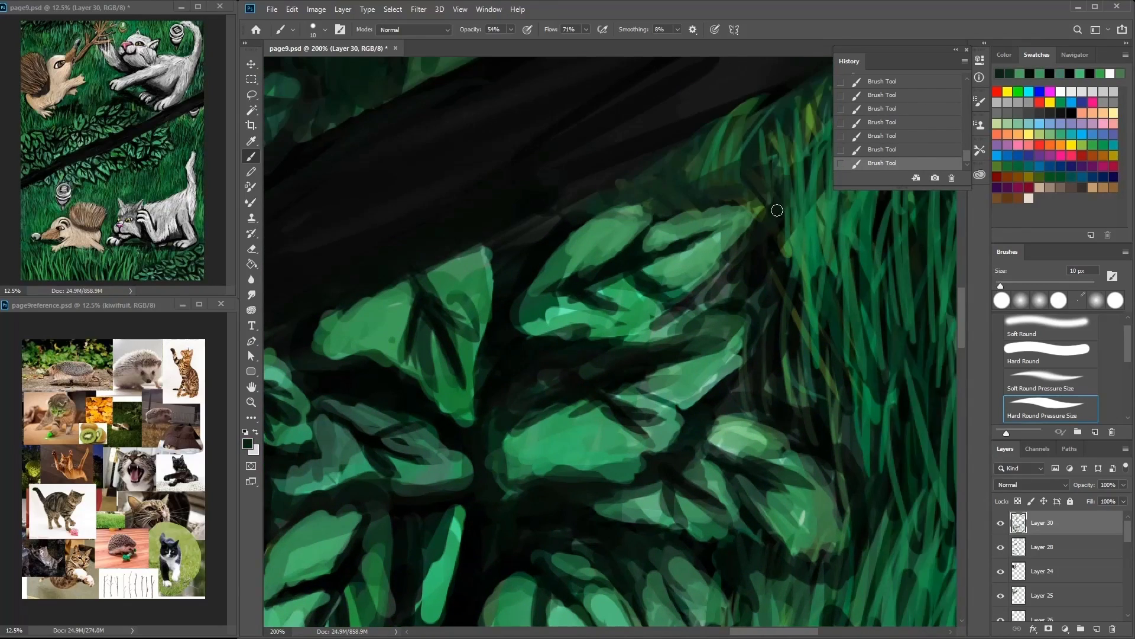
# Step: Paint sampled green grass blades along the log's lower edge and beside the rightmost leaves
pyautogui.keyDown('alt'); pyautogui.click(713, 194); pyautogui.keyUp('alt')
pyautogui.moveTo(762, 128)
pyautogui.mouseDown()
pyautogui.moveTo(698, 152)
pyautogui.moveTo(641, 205)
pyautogui.moveTo(592, 304)
pyautogui.mouseUp()
pyautogui.scroll(-2, 697, 118)
pyautogui.hscroll(3, 680, 177)
pyautogui.scroll(-1, 594, 290)
pyautogui.hscroll(2, 594, 290)
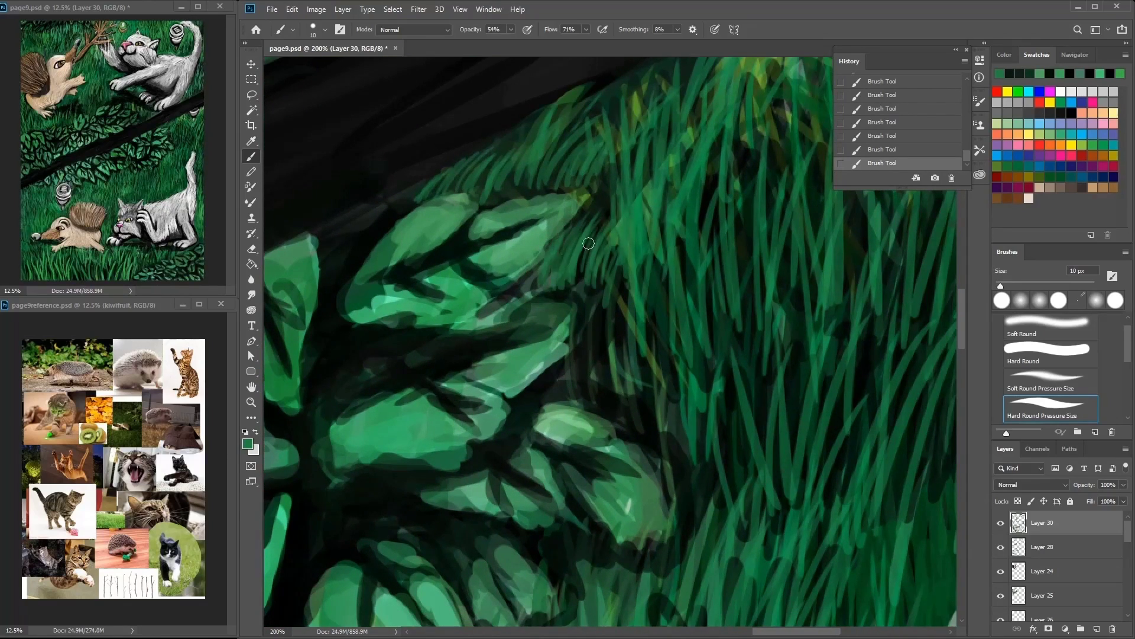
# Step: Paint sampled green grass blades over the right tip of the uppermost leaf beneath the log
pyautogui.moveTo(588, 243); pyautogui.dragTo(568, 269)
pyautogui.keyDown('alt'); pyautogui.click(562, 254); pyautogui.keyUp('alt')
pyautogui.moveTo(585, 201); pyautogui.dragTo(535, 278)
pyautogui.moveTo(547, 222)
pyautogui.mouseDown()
pyautogui.moveTo(515, 287)
pyautogui.moveTo(523, 317)
pyautogui.moveTo(449, 332)
pyautogui.mouseUp()
# Step: Redraw the dark central and side veins on the large middle leaf below the log with sampled black
pyautogui.keyDown('alt'); pyautogui.click(375, 380); pyautogui.keyUp('alt')
pyautogui.moveTo(378, 378); pyautogui.dragTo(550, 320)
pyautogui.keyDown('alt'); pyautogui.click(414, 385); pyautogui.keyUp('alt')
pyautogui.moveTo(402, 361)
pyautogui.mouseDown()
pyautogui.moveTo(461, 402)
pyautogui.moveTo(472, 392)
pyautogui.mouseUp()
pyautogui.moveTo(450, 348)
pyautogui.mouseDown()
pyautogui.moveTo(402, 393)
pyautogui.moveTo(488, 390)
pyautogui.mouseUp()
# Step: Paint dark strokes between the grass blades beside the rightmost leaves and along the log's lower edge
pyautogui.moveTo(736, 224); pyautogui.dragTo(701, 332)
pyautogui.moveTo(715, 142); pyautogui.dragTo(665, 331)
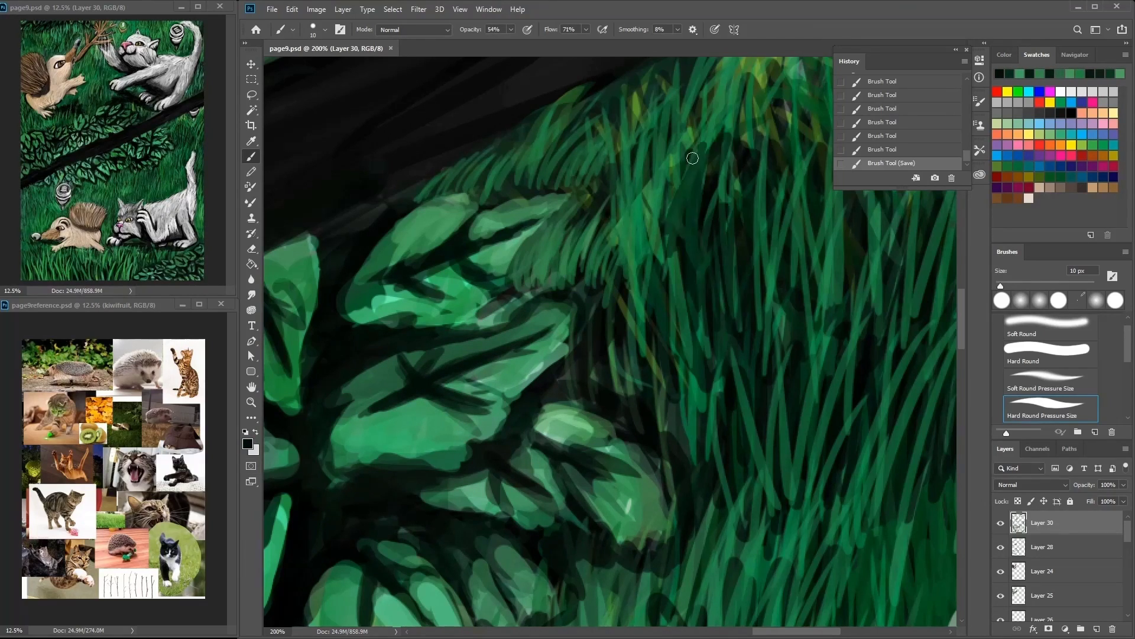
pyautogui.moveTo(641, 118); pyautogui.dragTo(609, 261)
pyautogui.moveTo(535, 177); pyautogui.dragTo(488, 272)
pyautogui.hotkey('ctrl', '-')
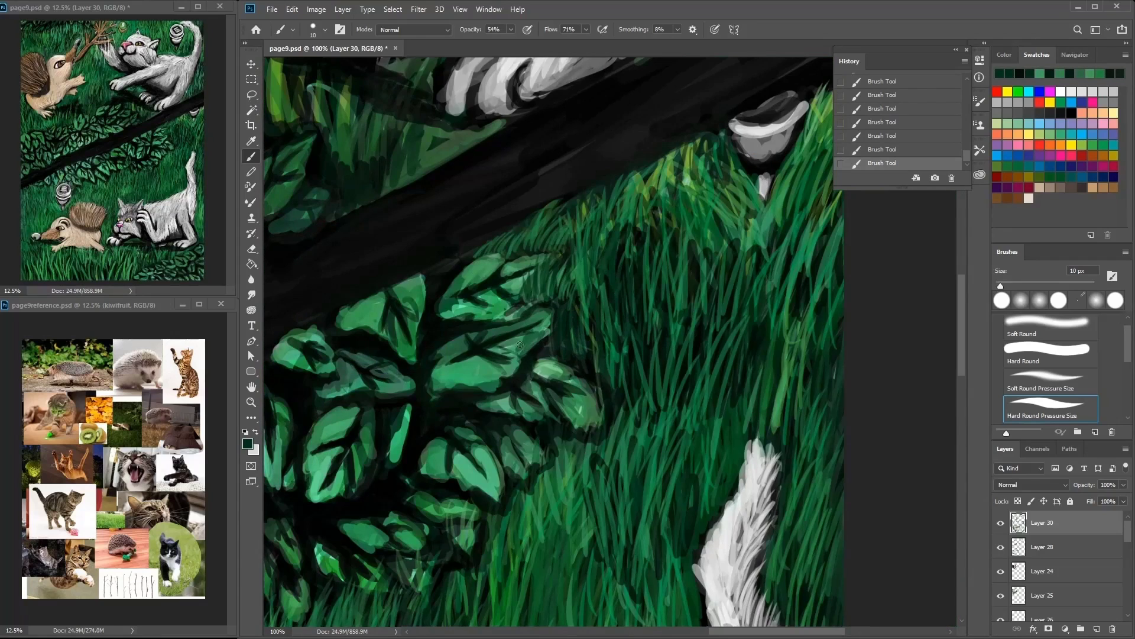
# Step: Repaint the light areas of the right-hand leaves beneath the log with sampled mid greens
pyautogui.keyDown('alt'); pyautogui.click(473, 386); pyautogui.keyUp('alt')
pyautogui.keyDown('alt'); pyautogui.click(486, 324); pyautogui.keyUp('alt')
pyautogui.moveTo(494, 322); pyautogui.dragTo(536, 268)
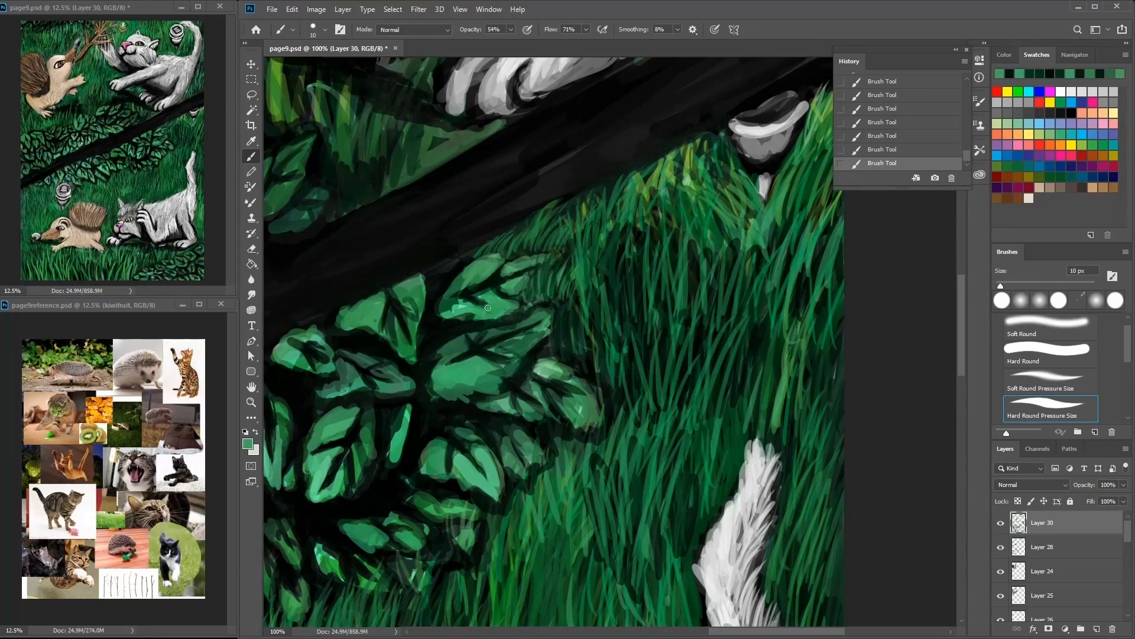
pyautogui.moveTo(488, 308); pyautogui.dragTo(531, 296)
pyautogui.keyDown('alt'); pyautogui.click(351, 359); pyautogui.keyUp('alt')
pyautogui.moveTo(373, 401); pyautogui.dragTo(455, 329)
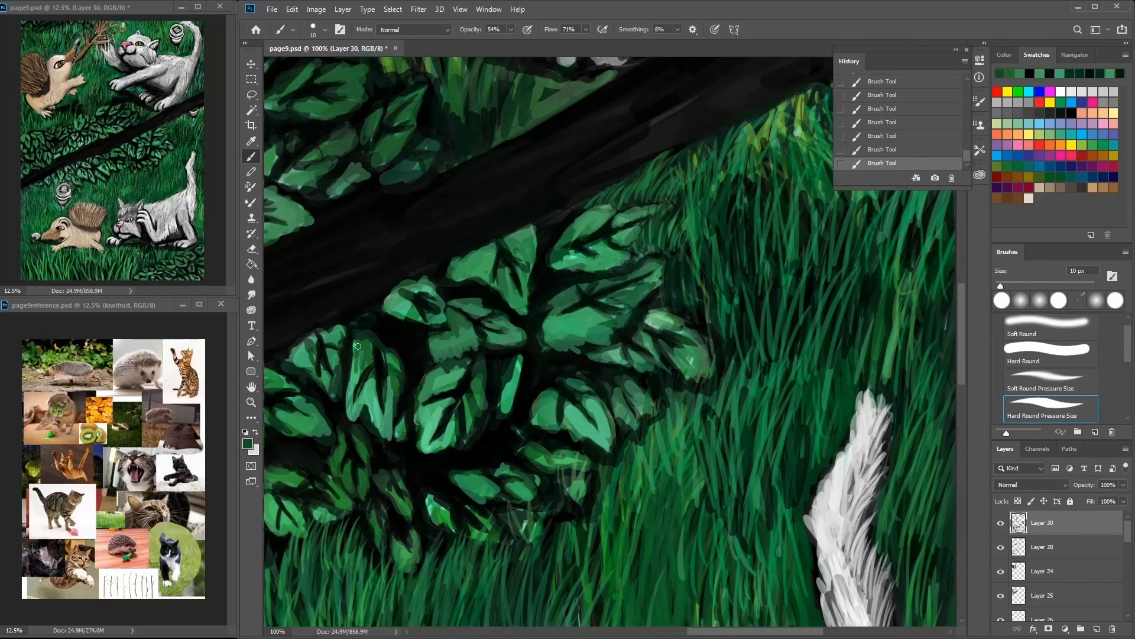
pyautogui.moveTo(301, 396); pyautogui.dragTo(330, 385)
# Step: Paint sampled green grass blades up against the lower right edge of the leaf cluster below the log
pyautogui.keyDown('alt'); pyautogui.click(340, 385); pyautogui.keyUp('alt')
pyautogui.keyDown('alt'); pyautogui.click(799, 325); pyautogui.keyUp('alt')
pyautogui.moveTo(799, 331); pyautogui.dragTo(814, 243)
pyautogui.keyDown('alt'); pyautogui.click(654, 428); pyautogui.keyUp('alt')
pyautogui.keyDown('alt'); pyautogui.click(715, 425); pyautogui.keyUp('alt')
pyautogui.moveTo(710, 468); pyautogui.dragTo(686, 376)
pyautogui.keyDown('alt'); pyautogui.click(710, 425); pyautogui.keyUp('alt')
pyautogui.moveTo(716, 440); pyautogui.dragTo(704, 378)
pyautogui.moveTo(692, 476); pyautogui.dragTo(674, 370)
# Step: Darken the gaps among the leaves at the lower edge of the cluster with a sampled near-black
pyautogui.moveTo(686, 414); pyautogui.dragTo(824, 339)
pyautogui.moveTo(591, 452); pyautogui.dragTo(604, 405)
pyautogui.keyDown('alt'); pyautogui.click(490, 363); pyautogui.keyUp('alt')
pyautogui.moveTo(514, 429); pyautogui.dragTo(503, 374)
pyautogui.moveTo(489, 374); pyautogui.dragTo(479, 369)
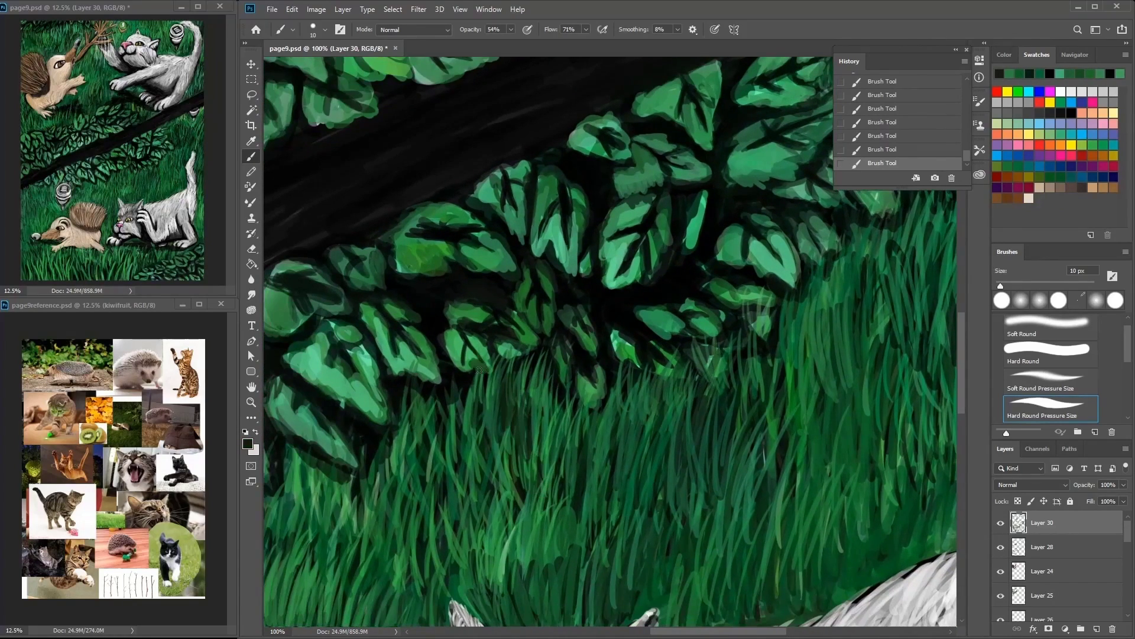
# Step: Retouch the leaves in the middle of the row below the log with sampled green and dark strokes
pyautogui.moveTo(363, 350); pyautogui.dragTo(455, 323)
pyautogui.keyDown('alt'); pyautogui.click(316, 355); pyautogui.keyUp('alt')
pyautogui.moveTo(314, 385)
pyautogui.mouseDown()
pyautogui.moveTo(317, 349)
pyautogui.moveTo(348, 362)
pyautogui.moveTo(358, 426)
pyautogui.mouseUp()
pyautogui.keyDown('alt'); pyautogui.click(331, 360); pyautogui.keyUp('alt')
pyautogui.moveTo(332, 368); pyautogui.dragTo(289, 296)
pyautogui.moveTo(308, 332); pyautogui.dragTo(411, 287)
pyautogui.keyDown('alt'); pyautogui.click(284, 331); pyautogui.keyUp('alt')
pyautogui.moveTo(319, 355)
pyautogui.mouseDown()
pyautogui.moveTo(330, 402)
pyautogui.moveTo(323, 364)
pyautogui.mouseUp()
# Step: Refine the leaves above the striped grey object with sampled dark veins and pale green highlights
pyautogui.keyDown('alt'); pyautogui.click(313, 402); pyautogui.keyUp('alt')
pyautogui.moveTo(305, 408); pyautogui.dragTo(319, 361)
pyautogui.keyDown('alt'); pyautogui.click(307, 378); pyautogui.keyUp('alt')
pyautogui.moveTo(308, 434); pyautogui.dragTo(322, 399)
pyautogui.moveTo(355, 384); pyautogui.dragTo(493, 353)
pyautogui.moveTo(319, 408); pyautogui.dragTo(290, 364)
pyautogui.moveTo(278, 348)
pyautogui.mouseDown()
pyautogui.moveTo(284, 319)
pyautogui.moveTo(437, 293)
pyautogui.mouseUp()
pyautogui.moveTo(346, 384)
pyautogui.mouseDown()
pyautogui.moveTo(345, 354)
pyautogui.moveTo(361, 349)
pyautogui.moveTo(331, 362)
pyautogui.mouseUp()
pyautogui.keyDown('alt'); pyautogui.click(331, 349); pyautogui.keyUp('alt')
pyautogui.moveTo(334, 373)
pyautogui.mouseDown()
pyautogui.moveTo(315, 363)
pyautogui.moveTo(290, 393)
pyautogui.mouseUp()
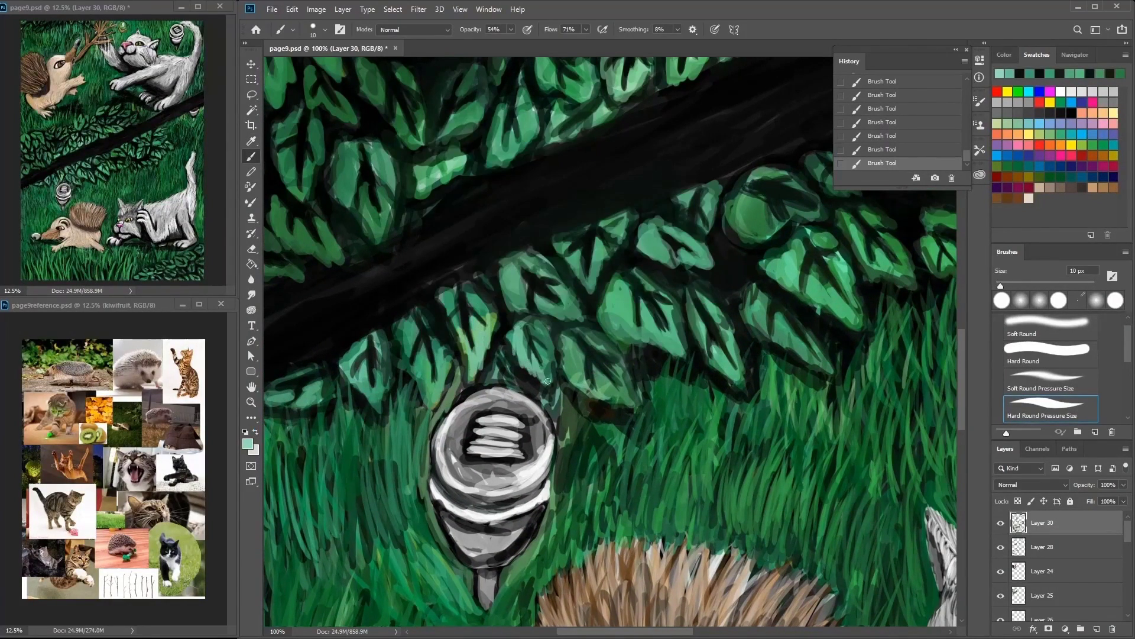
# Step: Brighten the leaves between the striped grey object and the log's middle with pale green strokes
pyautogui.moveTo(649, 302)
pyautogui.mouseDown()
pyautogui.moveTo(616, 293)
pyautogui.moveTo(661, 354)
pyautogui.mouseUp()
pyautogui.keyDown('alt'); pyautogui.click(650, 319); pyautogui.keyUp('alt')
pyautogui.moveTo(651, 293)
pyautogui.mouseDown()
pyautogui.moveTo(649, 347)
pyautogui.moveTo(686, 372)
pyautogui.mouseUp()
pyautogui.moveTo(719, 322)
pyautogui.mouseDown()
pyautogui.moveTo(692, 320)
pyautogui.moveTo(729, 298)
pyautogui.mouseUp()
pyautogui.moveTo(728, 293); pyautogui.dragTo(710, 364)
pyautogui.moveTo(751, 322)
pyautogui.mouseDown()
pyautogui.moveTo(745, 385)
pyautogui.moveTo(707, 391)
pyautogui.mouseUp()
# Step: Paint sampled green grass blades over the leaf tips above the lower hedgehog's quills
pyautogui.keyDown('alt'); pyautogui.click(653, 387); pyautogui.keyUp('alt')
pyautogui.keyDown('alt'); pyautogui.click(663, 434); pyautogui.keyUp('alt')
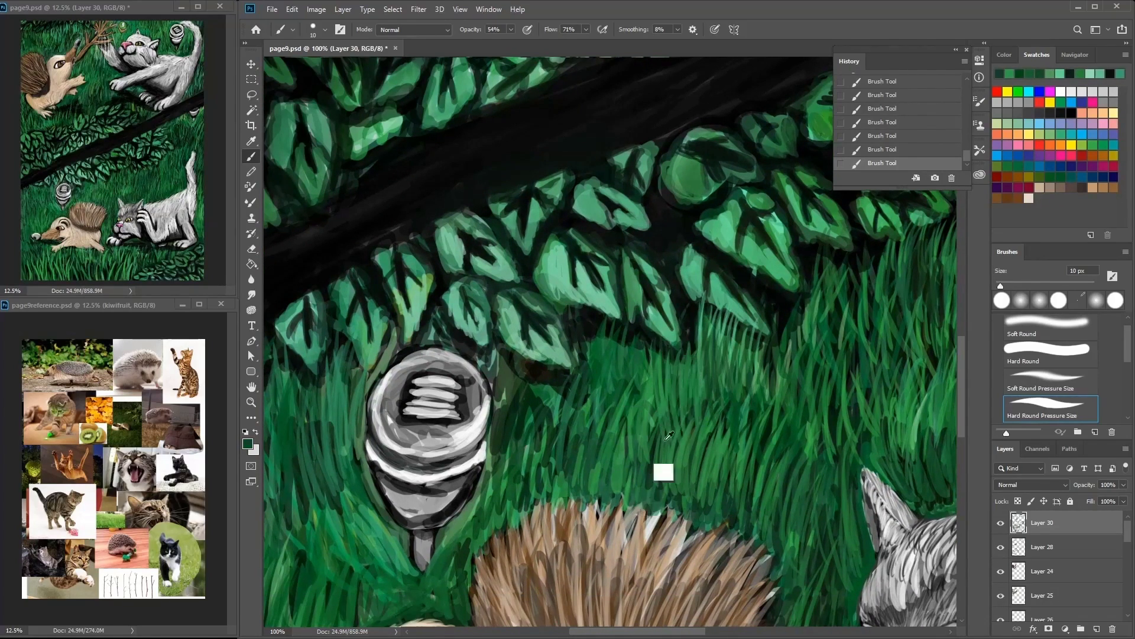
pyautogui.moveTo(680, 355); pyautogui.dragTo(686, 450)
pyautogui.moveTo(724, 313); pyautogui.dragTo(700, 452)
pyautogui.moveTo(668, 346); pyautogui.dragTo(672, 450)
pyautogui.moveTo(621, 323); pyautogui.dragTo(602, 392)
# Step: Shade the rings and round face of the striped grey object with a dark grey swatch
pyautogui.click(1034, 105)
pyautogui.click(1023, 110)
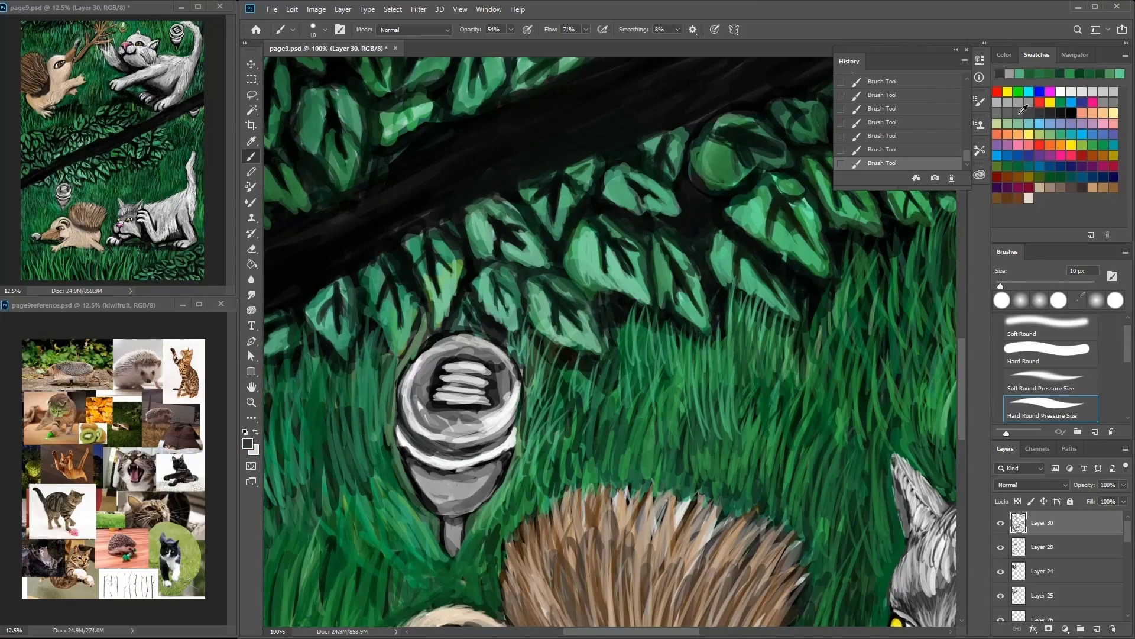
pyautogui.moveTo(432, 483); pyautogui.dragTo(496, 438)
pyautogui.moveTo(490, 430)
pyautogui.mouseDown()
pyautogui.moveTo(483, 387)
pyautogui.moveTo(474, 398)
pyautogui.moveTo(483, 399)
pyautogui.moveTo(484, 373)
pyautogui.moveTo(470, 403)
pyautogui.mouseUp()
pyautogui.keyDown('alt'); pyautogui.click(482, 373); pyautogui.keyUp('alt')
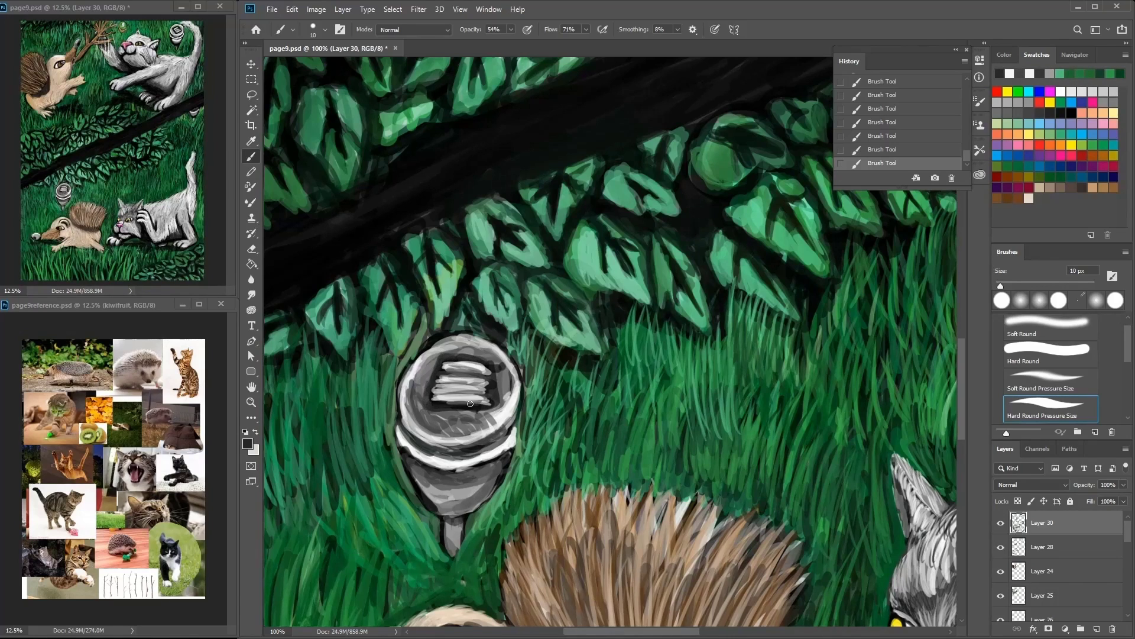
# Step: Touch up details around the lower hedgehog with small strokes of sampled colours
pyautogui.moveTo(729, 340)
pyautogui.mouseDown()
pyautogui.moveTo(534, 92)
pyautogui.moveTo(769, 355)
pyautogui.moveTo(804, 332)
pyautogui.moveTo(775, 324)
pyautogui.moveTo(698, 355)
pyautogui.moveTo(781, 355)
pyautogui.moveTo(768, 319)
pyautogui.moveTo(698, 331)
pyautogui.moveTo(726, 300)
pyautogui.moveTo(739, 378)
pyautogui.moveTo(709, 308)
pyautogui.moveTo(769, 284)
pyautogui.mouseUp()
pyautogui.keyDown('alt'); pyautogui.click(734, 331); pyautogui.keyUp('alt')
pyautogui.keyDown('alt'); pyautogui.click(780, 355); pyautogui.keyUp('alt')
pyautogui.keyDown('alt'); pyautogui.click(740, 355); pyautogui.keyUp('alt')
pyautogui.moveTo(728, 442)
pyautogui.mouseDown()
pyautogui.moveTo(873, 335)
pyautogui.moveTo(854, 361)
pyautogui.moveTo(876, 396)
pyautogui.moveTo(911, 396)
pyautogui.mouseUp()
pyautogui.keyDown('alt'); pyautogui.click(855, 362); pyautogui.keyUp('alt')
pyautogui.keyDown('alt'); pyautogui.click(852, 378); pyautogui.keyUp('alt')
pyautogui.moveTo(858, 355); pyautogui.dragTo(917, 397)
pyautogui.moveTo(325, 460)
pyautogui.mouseDown()
pyautogui.moveTo(374, 431)
pyautogui.moveTo(417, 346)
pyautogui.mouseUp()
pyautogui.keyDown('alt'); pyautogui.click(375, 432); pyautogui.keyUp('alt')
# Step: Add a new layer and retouch the lower hedgehog's eye with black and sampled colours
pyautogui.click(1072, 107)
pyautogui.hotkey('ctrl', 'shift', 'alt', 'n')
pyautogui.moveTo(423, 327)
pyautogui.mouseDown()
pyautogui.moveTo(429, 348)
pyautogui.moveTo(397, 335)
pyautogui.mouseUp()
pyautogui.keyDown('alt'); pyautogui.click(414, 340); pyautogui.keyUp('alt')
pyautogui.keyDown('alt'); pyautogui.click(411, 336); pyautogui.keyUp('alt')
pyautogui.keyDown('alt'); pyautogui.click(414, 340); pyautogui.keyUp('alt')
pyautogui.keyDown('alt'); pyautogui.click(389, 344); pyautogui.keyUp('alt')
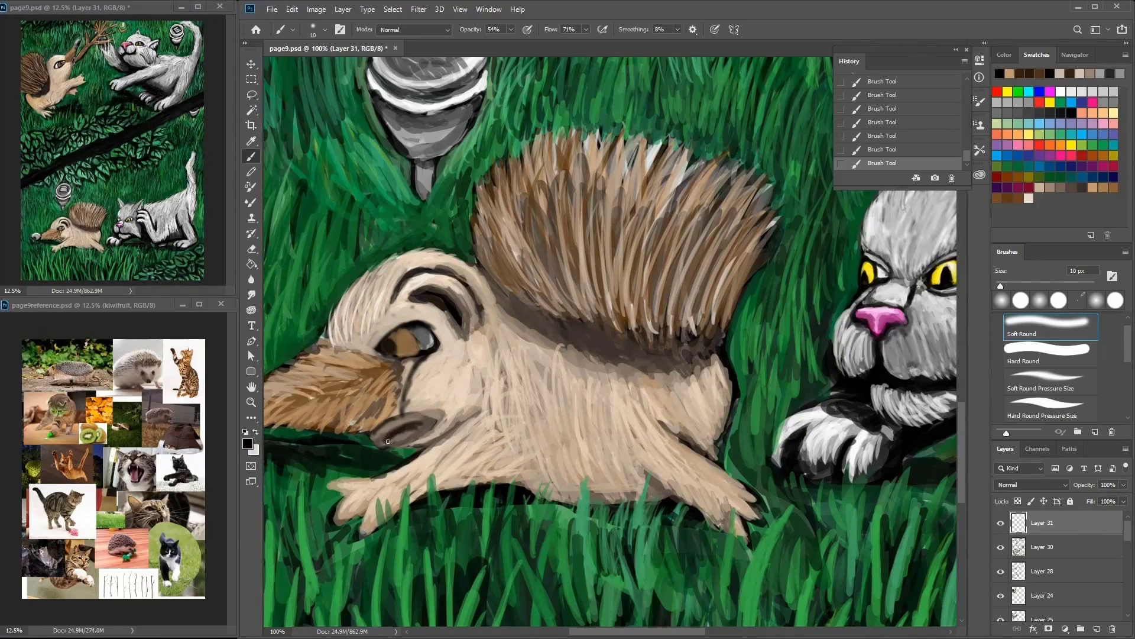
# Step: Paint over the lower hedgehog's dark mouth with sampled browns and beige to extend the snout and cheek
pyautogui.click(1069, 138)
pyautogui.keyDown('alt'); pyautogui.click(390, 420); pyautogui.keyUp('alt')
pyautogui.moveTo(408, 358)
pyautogui.mouseDown()
pyautogui.moveTo(414, 408)
pyautogui.moveTo(411, 390)
pyautogui.mouseUp()
pyautogui.keyDown('alt'); pyautogui.click(390, 421); pyautogui.keyUp('alt')
pyautogui.moveTo(379, 426)
pyautogui.mouseDown()
pyautogui.moveTo(403, 366)
pyautogui.moveTo(399, 420)
pyautogui.mouseUp()
pyautogui.keyDown('alt'); pyautogui.click(414, 421); pyautogui.keyUp('alt')
pyautogui.keyDown('alt'); pyautogui.click(424, 420); pyautogui.keyUp('alt')
pyautogui.moveTo(414, 367)
pyautogui.mouseDown()
pyautogui.moveTo(425, 420)
pyautogui.moveTo(414, 364)
pyautogui.mouseUp()
pyautogui.keyDown('alt'); pyautogui.click(439, 424); pyautogui.keyUp('alt')
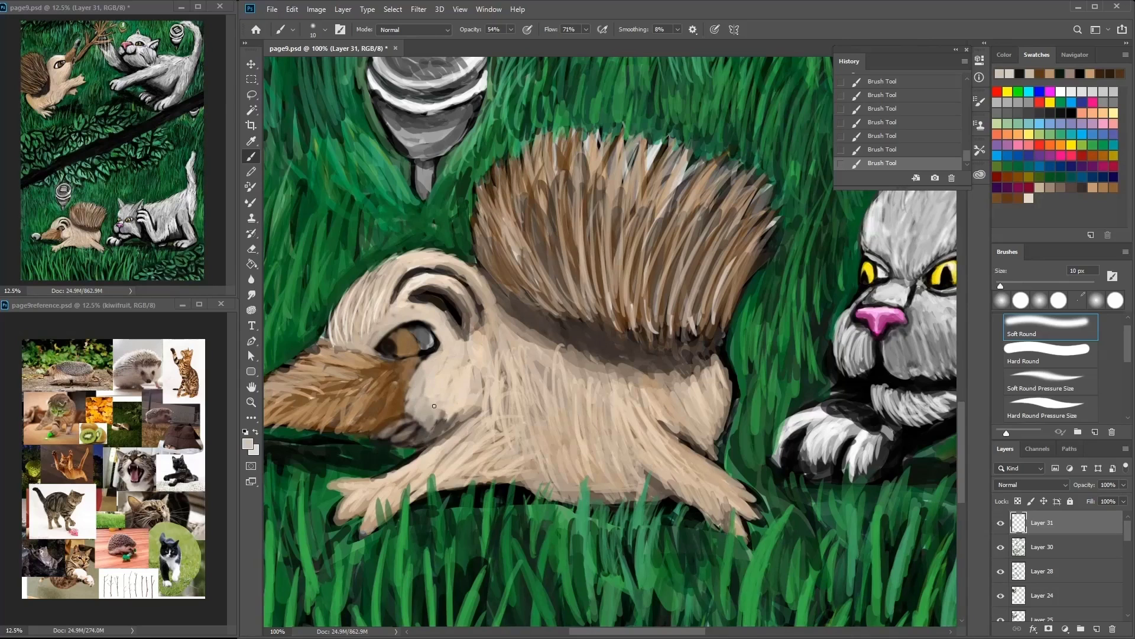
pyautogui.moveTo(426, 409); pyautogui.dragTo(449, 425)
# Step: Add light sampled dabs to the lower hedgehog's eye and refine the inside of its ear
pyautogui.keyDown('alt'); pyautogui.click(426, 341); pyautogui.keyUp('alt')
pyautogui.click(426, 335)
pyautogui.click(426, 335)
pyautogui.moveTo(455, 290); pyautogui.dragTo(465, 346)
# Step: Shade the lower hedgehog's underside, hind leg and cheek with sampled grey-brown fur strokes
pyautogui.moveTo(654, 478)
pyautogui.mouseDown()
pyautogui.moveTo(711, 455)
pyautogui.moveTo(606, 449)
pyautogui.mouseUp()
pyautogui.keyDown('alt'); pyautogui.click(651, 452); pyautogui.keyUp('alt')
pyautogui.moveTo(573, 473)
pyautogui.mouseDown()
pyautogui.moveTo(569, 451)
pyautogui.moveTo(530, 442)
pyautogui.mouseUp()
pyautogui.moveTo(514, 471); pyautogui.dragTo(497, 436)
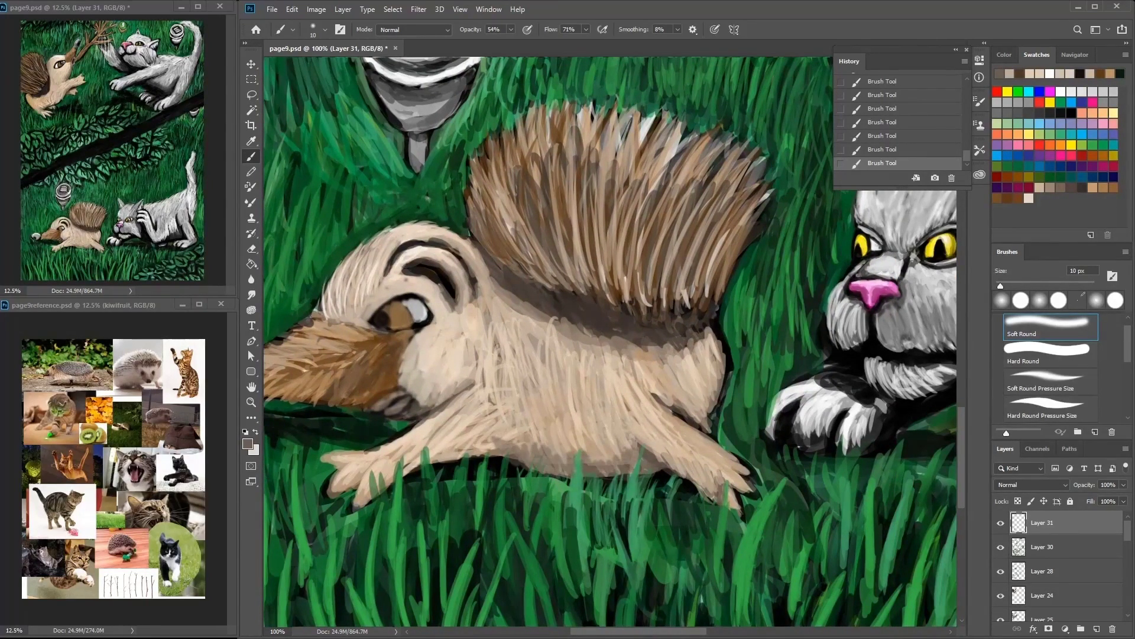
pyautogui.moveTo(432, 385); pyautogui.dragTo(467, 355)
pyautogui.moveTo(379, 367)
pyautogui.mouseDown()
pyautogui.moveTo(402, 334)
pyautogui.moveTo(430, 334)
pyautogui.mouseUp()
# Step: Paint sampled grass blades in the foreground at the page's lower left
pyautogui.keyDown('alt'); pyautogui.click(331, 370); pyautogui.keyUp('alt')
pyautogui.moveTo(315, 310)
pyautogui.mouseDown()
pyautogui.moveTo(357, 288)
pyautogui.moveTo(372, 234)
pyautogui.moveTo(414, 189)
pyautogui.mouseUp()
pyautogui.moveTo(370, 295); pyautogui.dragTo(381, 219)
pyautogui.moveTo(322, 317); pyautogui.dragTo(349, 254)
pyautogui.moveTo(308, 308)
pyautogui.mouseDown()
pyautogui.moveTo(358, 285)
pyautogui.moveTo(328, 213)
pyautogui.mouseUp()
pyautogui.moveTo(304, 301); pyautogui.dragTo(353, 279)
pyautogui.moveTo(343, 337); pyautogui.dragTo(329, 207)
pyautogui.moveTo(367, 346)
pyautogui.mouseDown()
pyautogui.moveTo(334, 287)
pyautogui.moveTo(328, 210)
pyautogui.mouseUp()
pyautogui.moveTo(331, 296)
pyautogui.mouseDown()
pyautogui.moveTo(354, 209)
pyautogui.moveTo(337, 172)
pyautogui.mouseUp()
pyautogui.moveTo(331, 266); pyautogui.dragTo(316, 322)
# Step: Switch to the Hard Round Pressure Size brush and retouch the leaves at the page's left edge with sampled greens
pyautogui.click(1063, 398)
pyautogui.moveTo(355, 284)
pyautogui.mouseDown()
pyautogui.moveTo(352, 334)
pyautogui.moveTo(375, 397)
pyautogui.mouseUp()
pyautogui.moveTo(414, 59); pyautogui.dragTo(450, 203)
pyautogui.keyDown('alt'); pyautogui.click(449, 203); pyautogui.keyUp('alt')
pyautogui.moveTo(381, 251); pyautogui.dragTo(385, 219)
pyautogui.moveTo(388, 98); pyautogui.dragTo(471, 176)
pyautogui.keyDown('alt'); pyautogui.click(409, 142); pyautogui.keyUp('alt')
pyautogui.moveTo(402, 109); pyautogui.dragTo(441, 177)
# Step: Refine the leaves above the log's left half with sampled light and dark green strokes
pyautogui.keyDown('alt'); pyautogui.click(624, 314); pyautogui.keyUp('alt')
pyautogui.moveTo(456, 266); pyautogui.dragTo(411, 155)
pyautogui.keyDown('alt'); pyautogui.click(493, 166); pyautogui.keyUp('alt')
pyautogui.moveTo(577, 228); pyautogui.dragTo(542, 176)
pyautogui.moveTo(615, 264); pyautogui.dragTo(600, 204)
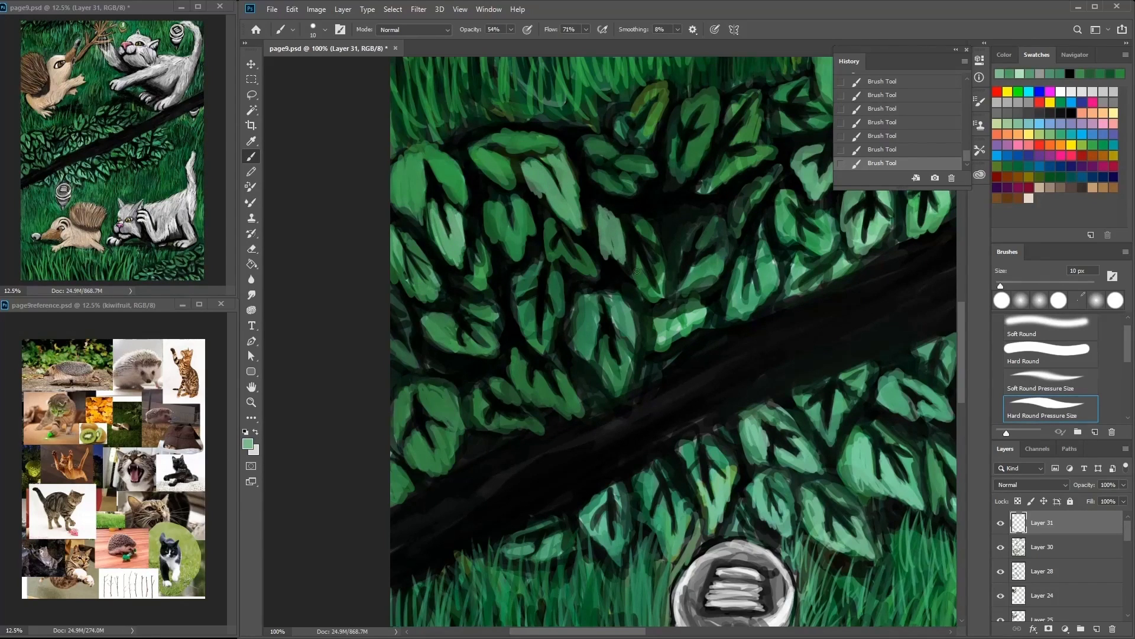
pyautogui.moveTo(657, 304); pyautogui.dragTo(646, 253)
pyautogui.keyDown('alt'); pyautogui.click(646, 254); pyautogui.keyUp('alt')
pyautogui.moveTo(578, 212); pyautogui.dragTo(569, 163)
# Step: Paint green grass blades between the leaf row and the lower hedgehog and cat
pyautogui.hotkey('ctrl', '-')
pyautogui.moveTo(701, 479); pyautogui.dragTo(691, 439)
pyautogui.moveTo(733, 491)
pyautogui.mouseDown()
pyautogui.moveTo(748, 442)
pyautogui.moveTo(663, 357)
pyautogui.mouseUp()
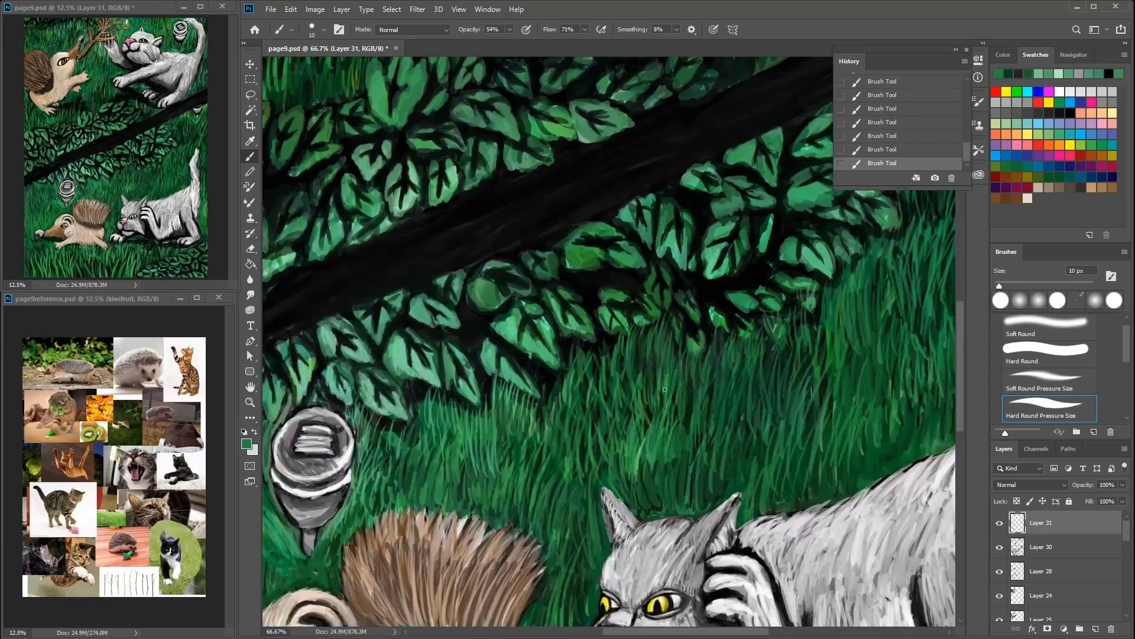
pyautogui.moveTo(559, 392); pyautogui.dragTo(621, 371)
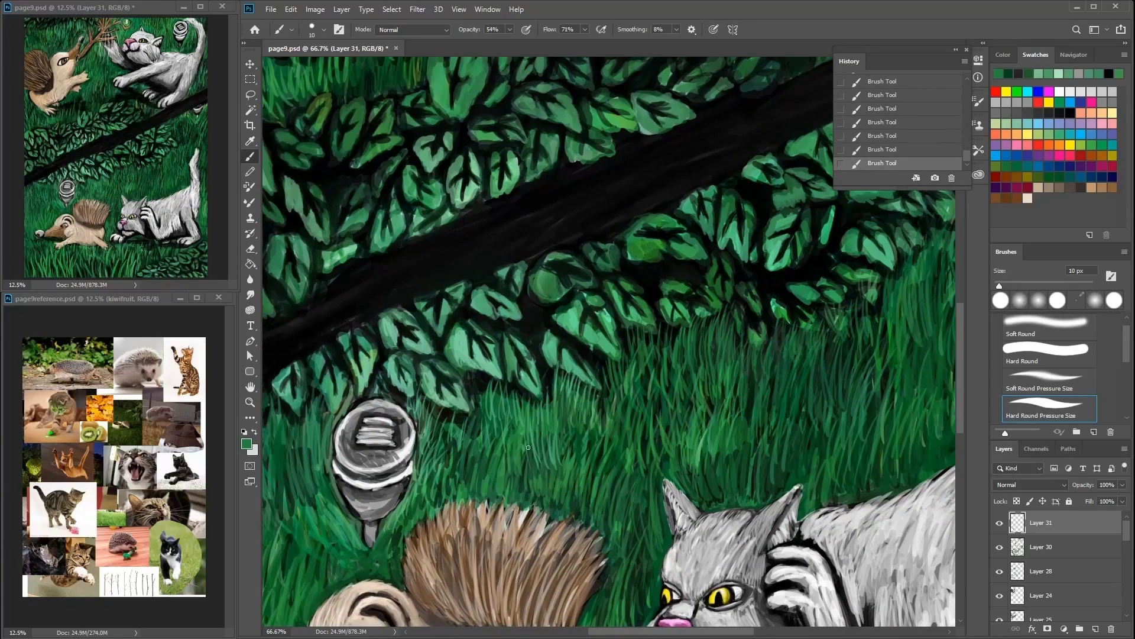
pyautogui.moveTo(443, 447)
pyautogui.mouseDown()
pyautogui.moveTo(429, 408)
pyautogui.moveTo(491, 391)
pyautogui.mouseUp()
pyautogui.moveTo(553, 485); pyautogui.dragTo(556, 441)
pyautogui.moveTo(476, 467)
pyautogui.mouseDown()
pyautogui.moveTo(464, 414)
pyautogui.moveTo(423, 396)
pyautogui.mouseUp()
pyautogui.moveTo(450, 487); pyautogui.dragTo(438, 437)
# Step: Paint bright sampled green grass blades along the page's lower left corner
pyautogui.moveTo(438, 444)
pyautogui.mouseDown()
pyautogui.moveTo(606, 393)
pyautogui.moveTo(606, 242)
pyautogui.mouseUp()
pyautogui.moveTo(373, 562); pyautogui.dragTo(364, 503)
pyautogui.moveTo(400, 565)
pyautogui.mouseDown()
pyautogui.moveTo(404, 496)
pyautogui.moveTo(366, 476)
pyautogui.mouseUp()
pyautogui.moveTo(382, 541); pyautogui.dragTo(355, 470)
pyautogui.keyDown('alt'); pyautogui.click(367, 508); pyautogui.keyUp('alt')
pyautogui.moveTo(337, 562)
pyautogui.mouseDown()
pyautogui.moveTo(362, 516)
pyautogui.moveTo(365, 416)
pyautogui.mouseUp()
pyautogui.moveTo(369, 476); pyautogui.dragTo(367, 408)
pyautogui.moveTo(375, 509); pyautogui.dragTo(374, 430)
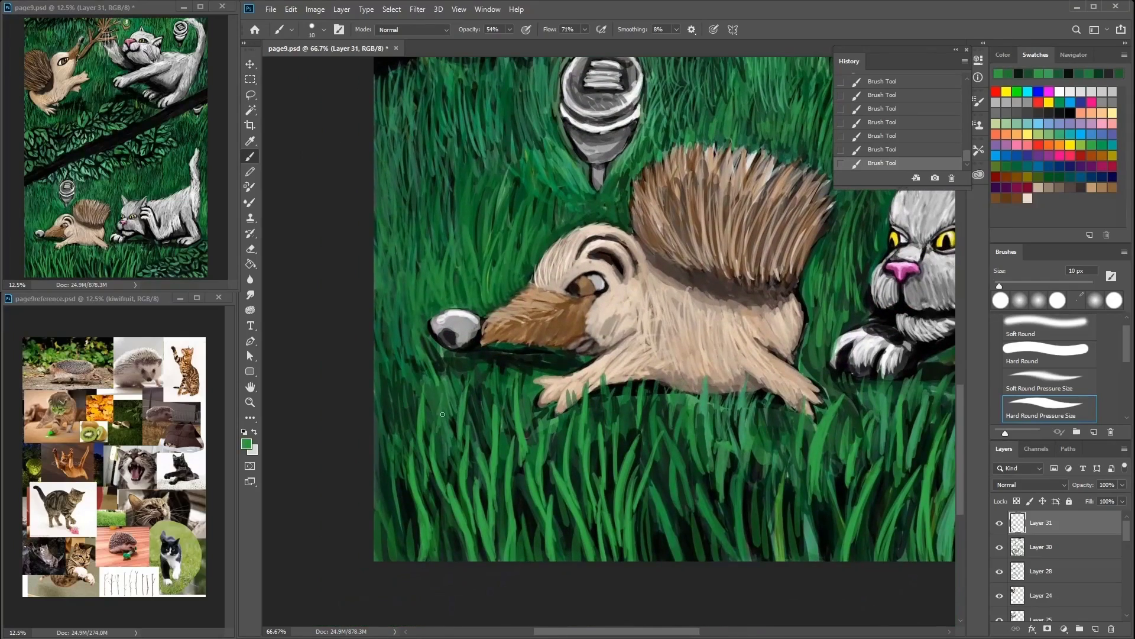
# Step: Add bright green grass blades in the foreground beneath the lower hedgehog
pyautogui.moveTo(441, 450); pyautogui.dragTo(441, 381)
pyautogui.moveTo(552, 447); pyautogui.dragTo(493, 480)
pyautogui.moveTo(621, 485); pyautogui.dragTo(632, 454)
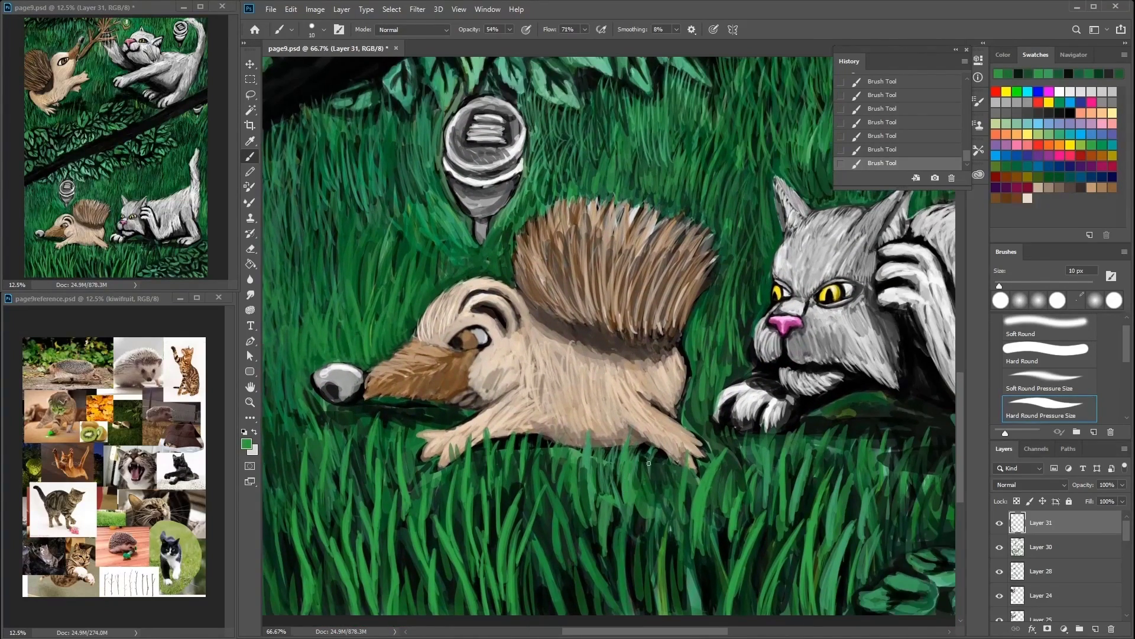
# Step: Paint sampled brown strokes through the lower hedgehog's quills
pyautogui.moveTo(725, 175); pyautogui.dragTo(577, 122)
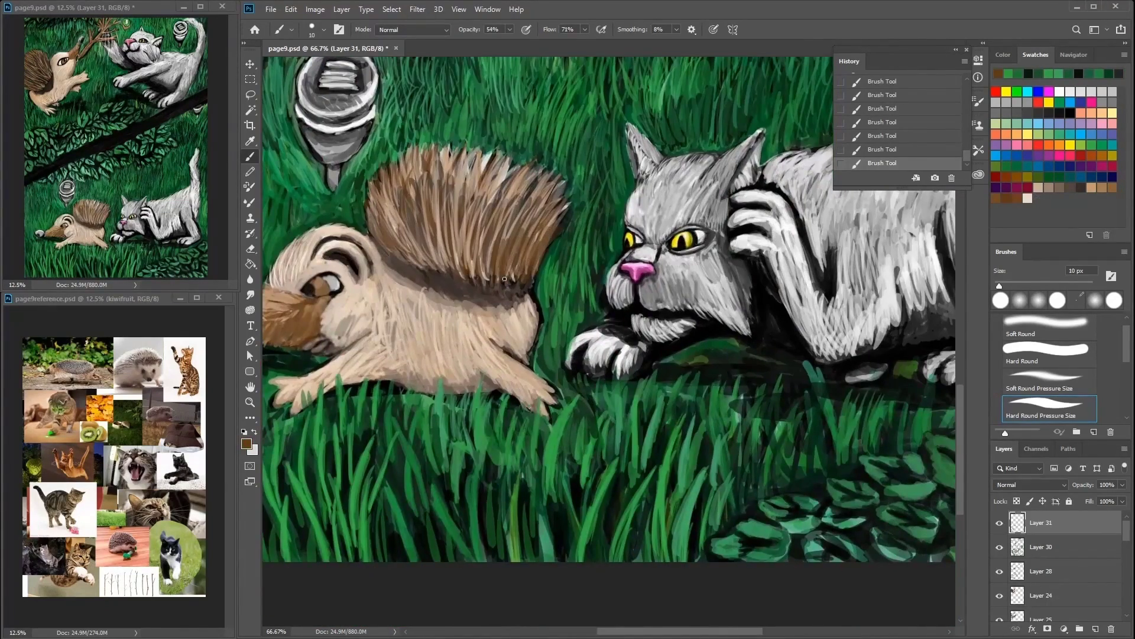
pyautogui.keyDown('alt'); pyautogui.click(496, 160); pyautogui.keyUp('alt')
pyautogui.keyDown('alt'); pyautogui.click(484, 260); pyautogui.keyUp('alt')
pyautogui.moveTo(497, 272); pyautogui.dragTo(501, 199)
pyautogui.moveTo(532, 275); pyautogui.dragTo(525, 226)
pyautogui.moveTo(449, 278); pyautogui.dragTo(445, 186)
pyautogui.moveTo(422, 259); pyautogui.dragTo(414, 177)
pyautogui.moveTo(396, 263); pyautogui.dragTo(387, 186)
pyautogui.moveTo(447, 272); pyautogui.dragTo(473, 195)
pyautogui.moveTo(464, 281); pyautogui.dragTo(497, 192)
pyautogui.moveTo(517, 278); pyautogui.dragTo(562, 187)
pyautogui.moveTo(532, 216)
pyautogui.mouseDown()
pyautogui.moveTo(550, 176)
pyautogui.moveTo(542, 226)
pyautogui.moveTo(553, 172)
pyautogui.mouseUp()
pyautogui.keyDown('alt'); pyautogui.click(542, 227); pyautogui.keyUp('alt')
pyautogui.moveTo(544, 225); pyautogui.dragTo(541, 153)
pyautogui.moveTo(645, 183); pyautogui.dragTo(627, 147)
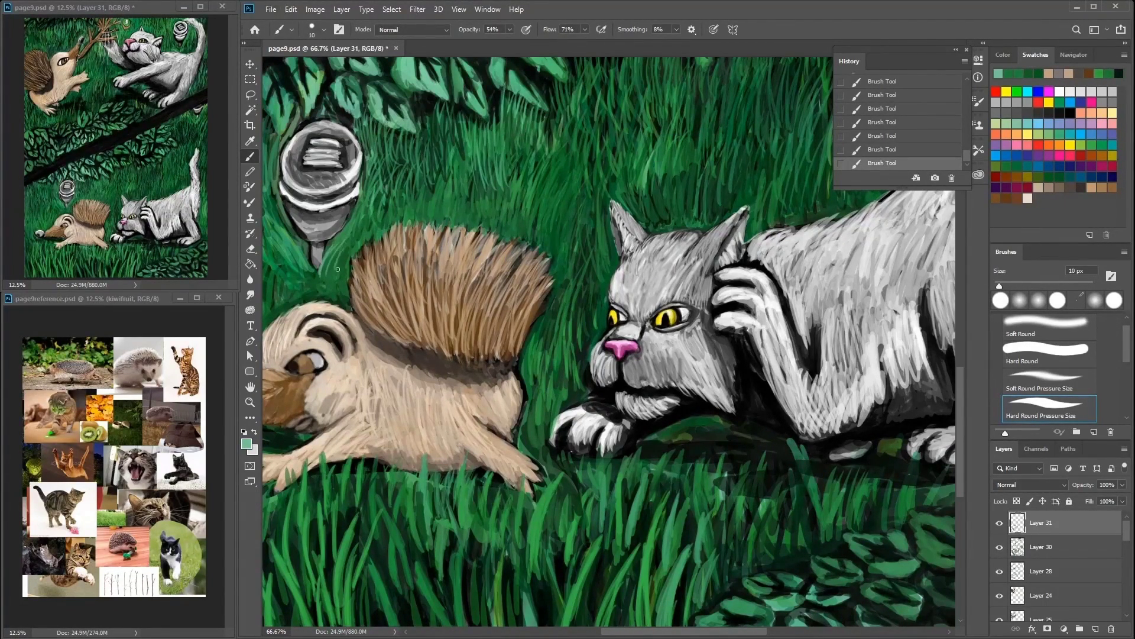
# Step: Paint sampled green grass blades around the base of the marker post and above the lower hedgehog's head
pyautogui.moveTo(304, 277); pyautogui.dragTo(419, 250)
pyautogui.keyDown('alt'); pyautogui.click(374, 293); pyautogui.keyUp('alt')
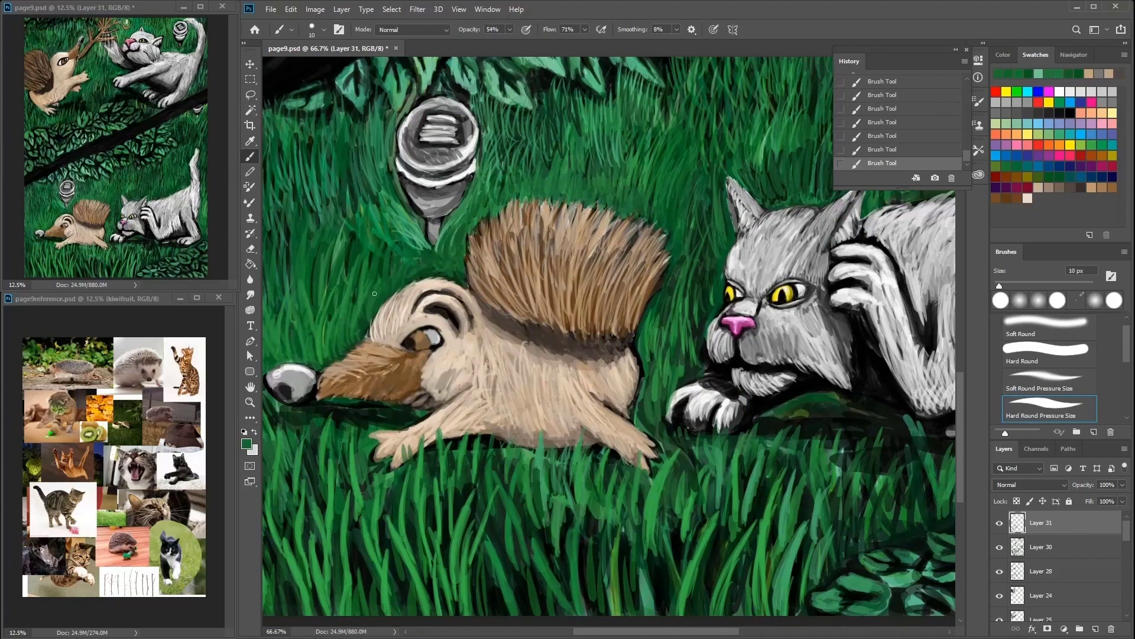
pyautogui.moveTo(417, 251); pyautogui.dragTo(408, 217)
pyautogui.moveTo(449, 247); pyautogui.dragTo(452, 220)
pyautogui.moveTo(372, 211); pyautogui.dragTo(352, 154)
pyautogui.moveTo(355, 161); pyautogui.dragTo(346, 120)
pyautogui.moveTo(391, 224); pyautogui.dragTo(349, 148)
pyautogui.moveTo(325, 216)
pyautogui.mouseDown()
pyautogui.moveTo(307, 196)
pyautogui.moveTo(397, 257)
pyautogui.mouseUp()
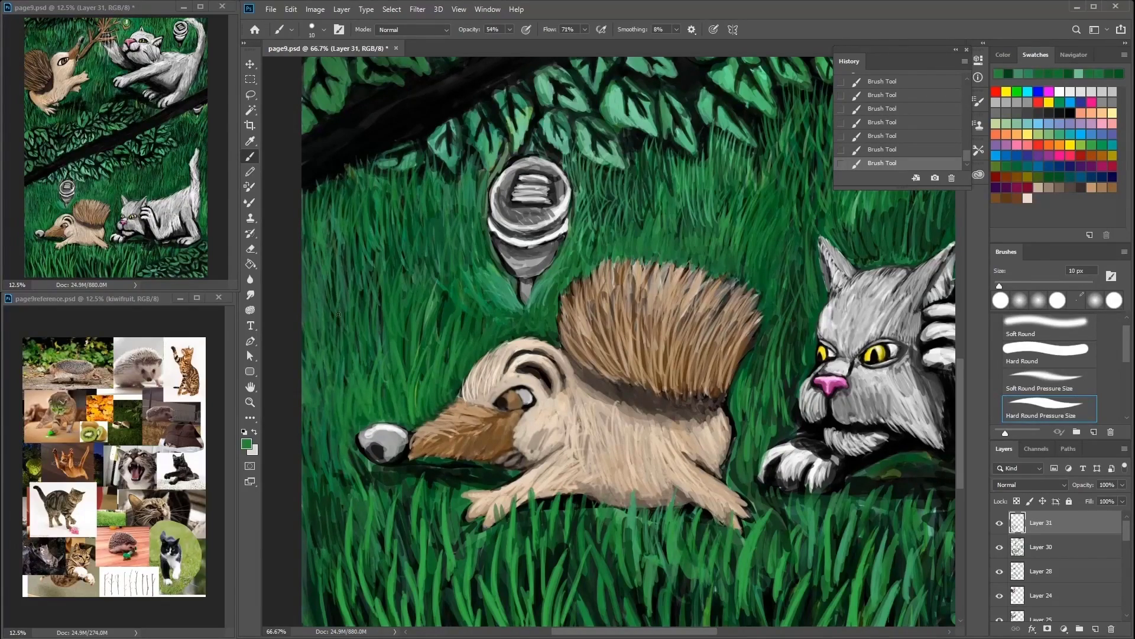
pyautogui.moveTo(344, 310); pyautogui.dragTo(173, 329)
pyautogui.moveTo(545, 289); pyautogui.dragTo(726, 168)
# Step: Touch up the fur on the lower hedgehog's face with sampled beige tones
pyautogui.press('d')
pyautogui.keyDown('alt'); pyautogui.click(502, 279); pyautogui.keyUp('alt')
pyautogui.keyDown('alt'); pyautogui.click(486, 274); pyautogui.keyUp('alt')
pyautogui.keyDown('alt'); pyautogui.click(493, 309); pyautogui.keyUp('alt')
pyautogui.keyDown('alt'); pyautogui.click(500, 272); pyautogui.keyUp('alt')
pyautogui.moveTo(527, 269); pyautogui.dragTo(454, 206)
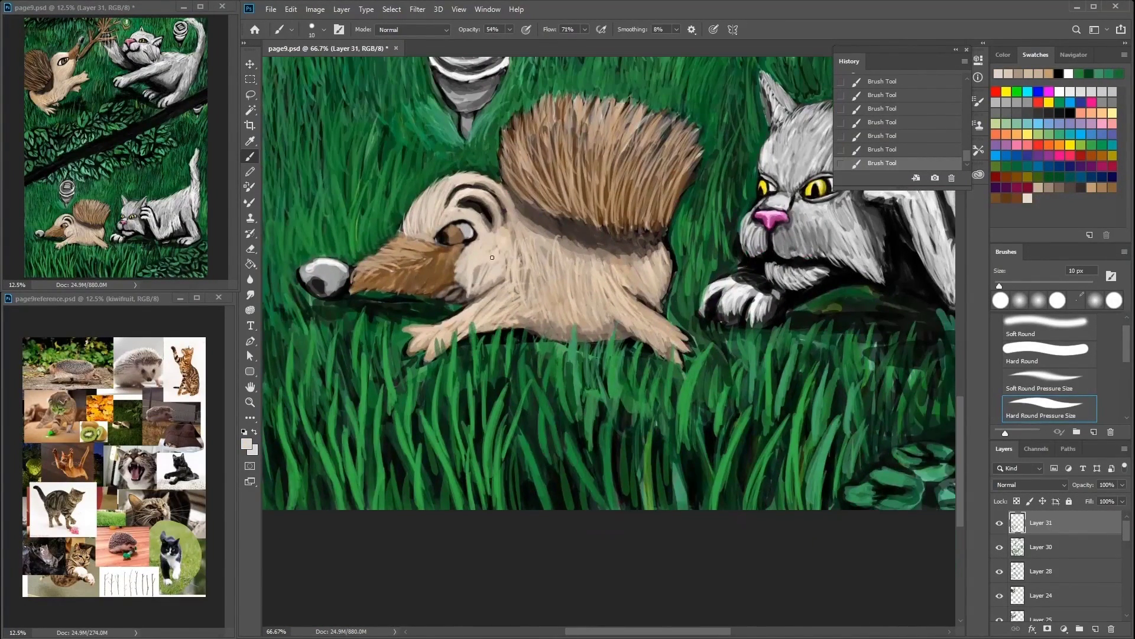
pyautogui.moveTo(479, 277); pyautogui.dragTo(419, 212)
pyautogui.keyDown('alt'); pyautogui.click(417, 227); pyautogui.keyUp('alt')
# Step: Layer sampled darker brown and tan strokes over the lower hedgehog's quills
pyautogui.keyDown('alt'); pyautogui.click(583, 228); pyautogui.keyUp('alt')
pyautogui.keyDown('alt'); pyautogui.click(598, 195); pyautogui.keyUp('alt')
pyautogui.keyDown('alt'); pyautogui.click(534, 144); pyautogui.keyUp('alt')
pyautogui.keyDown('alt'); pyautogui.click(599, 122); pyautogui.keyUp('alt')
pyautogui.scroll(3, 492, 83)
pyautogui.keyDown('alt'); pyautogui.click(612, 289); pyautogui.keyUp('alt')
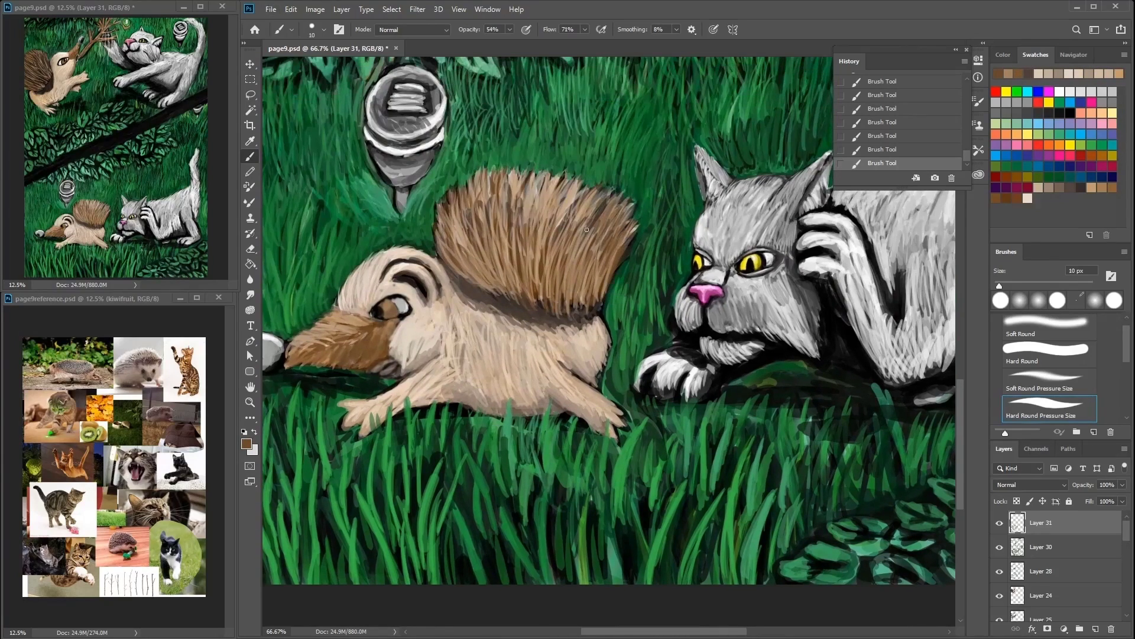
pyautogui.keyDown('alt'); pyautogui.click(518, 239); pyautogui.keyUp('alt')
pyautogui.moveTo(518, 238)
pyautogui.mouseDown()
pyautogui.moveTo(491, 284)
pyautogui.moveTo(585, 296)
pyautogui.mouseUp()
pyautogui.moveTo(485, 204)
pyautogui.mouseDown()
pyautogui.moveTo(514, 299)
pyautogui.moveTo(588, 179)
pyautogui.moveTo(591, 307)
pyautogui.mouseUp()
pyautogui.keyDown('alt'); pyautogui.click(556, 195); pyautogui.keyUp('alt')
pyautogui.moveTo(532, 183)
pyautogui.mouseDown()
pyautogui.moveTo(523, 305)
pyautogui.moveTo(496, 290)
pyautogui.mouseUp()
pyautogui.moveTo(462, 202); pyautogui.dragTo(473, 284)
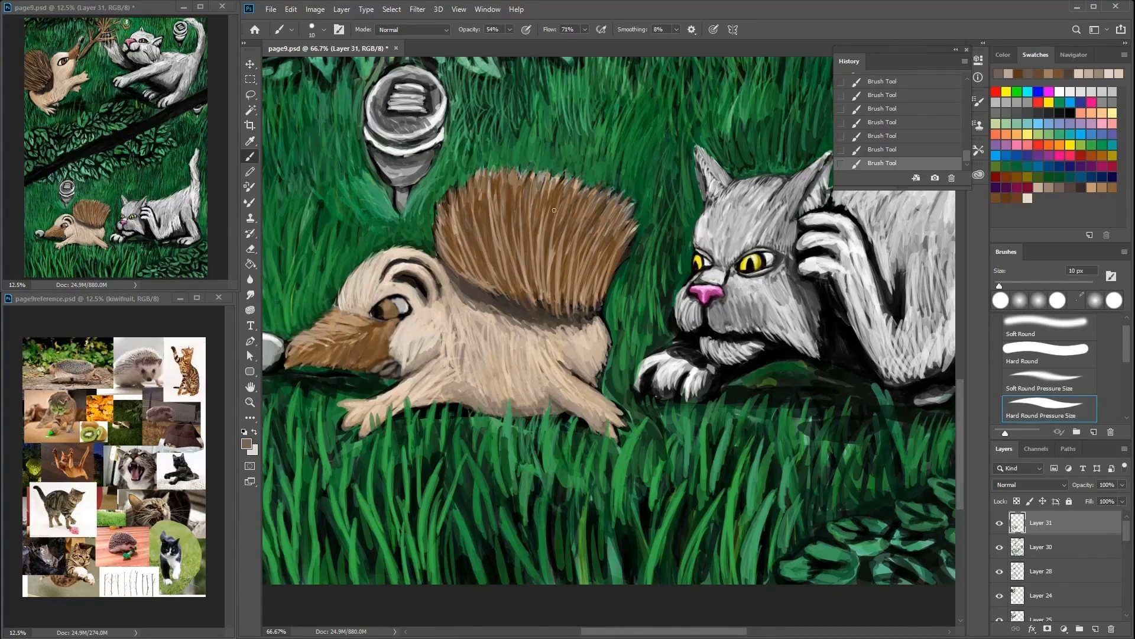
# Step: Refine the upper edge of the lower hedgehog's quills with sampled green and add dark brown flecks across them
pyautogui.keyDown('alt'); pyautogui.click(619, 239); pyautogui.keyUp('alt')
pyautogui.moveTo(559, 167); pyautogui.dragTo(508, 178)
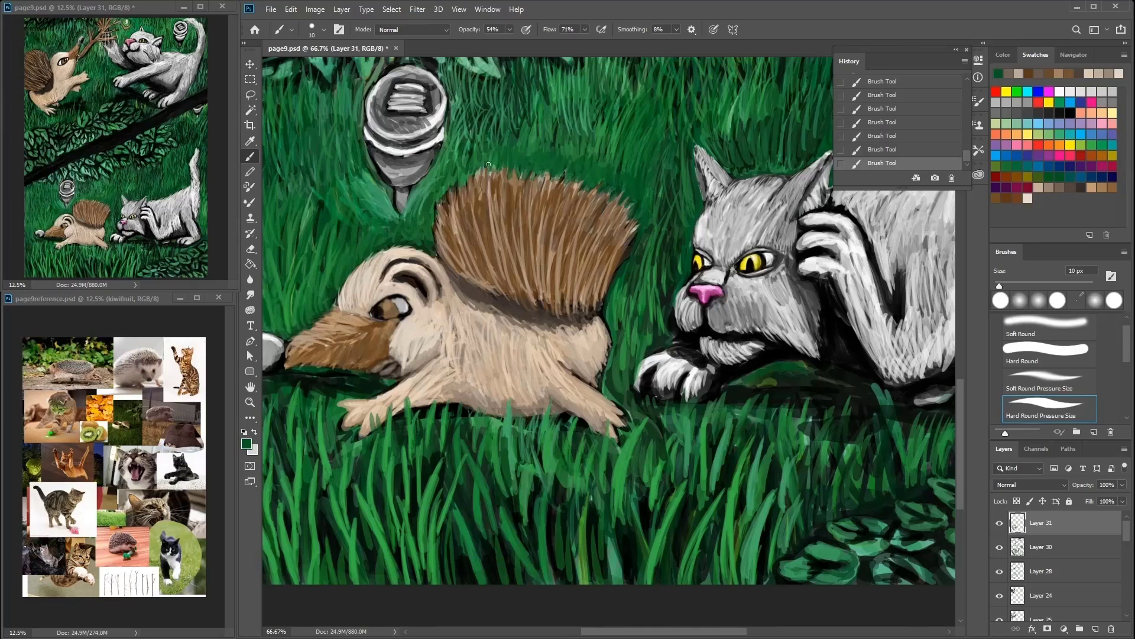
pyautogui.keyDown('alt'); pyautogui.click(602, 233); pyautogui.keyUp('alt')
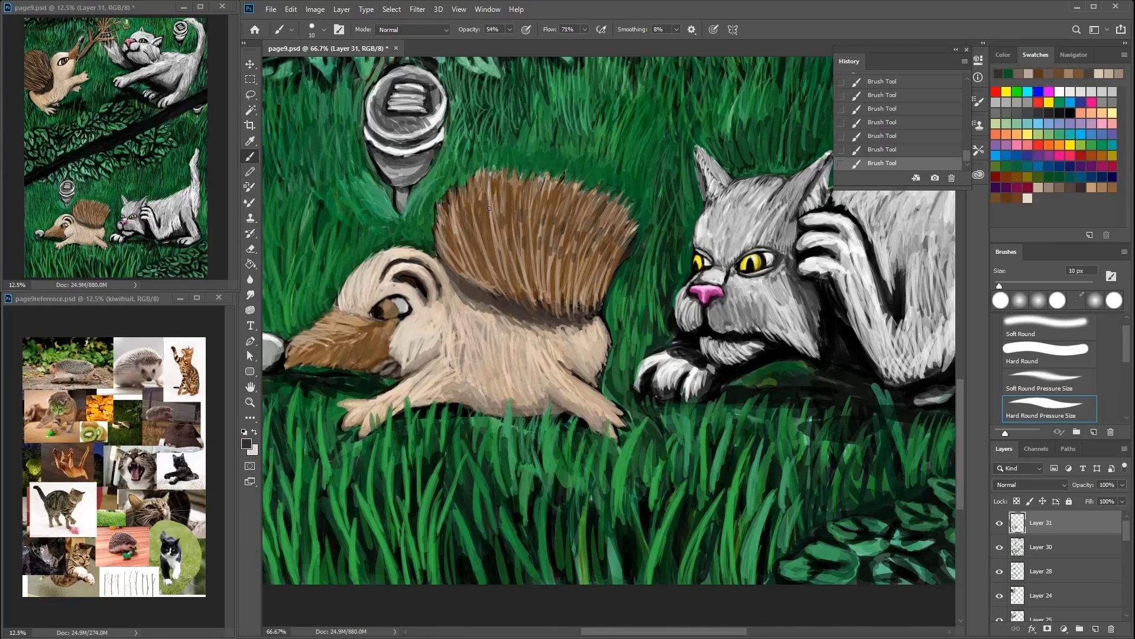
pyautogui.keyDown('alt'); pyautogui.click(534, 275); pyautogui.keyUp('alt')
pyautogui.moveTo(576, 210)
pyautogui.mouseDown()
pyautogui.moveTo(552, 270)
pyautogui.moveTo(476, 273)
pyautogui.mouseUp()
pyautogui.moveTo(635, 232); pyautogui.dragTo(626, 342)
pyautogui.keyDown('alt'); pyautogui.click(585, 277); pyautogui.keyUp('alt')
pyautogui.moveTo(595, 204); pyautogui.dragTo(586, 277)
pyautogui.click(1016, 197)
pyautogui.moveTo(553, 376); pyautogui.dragTo(549, 337)
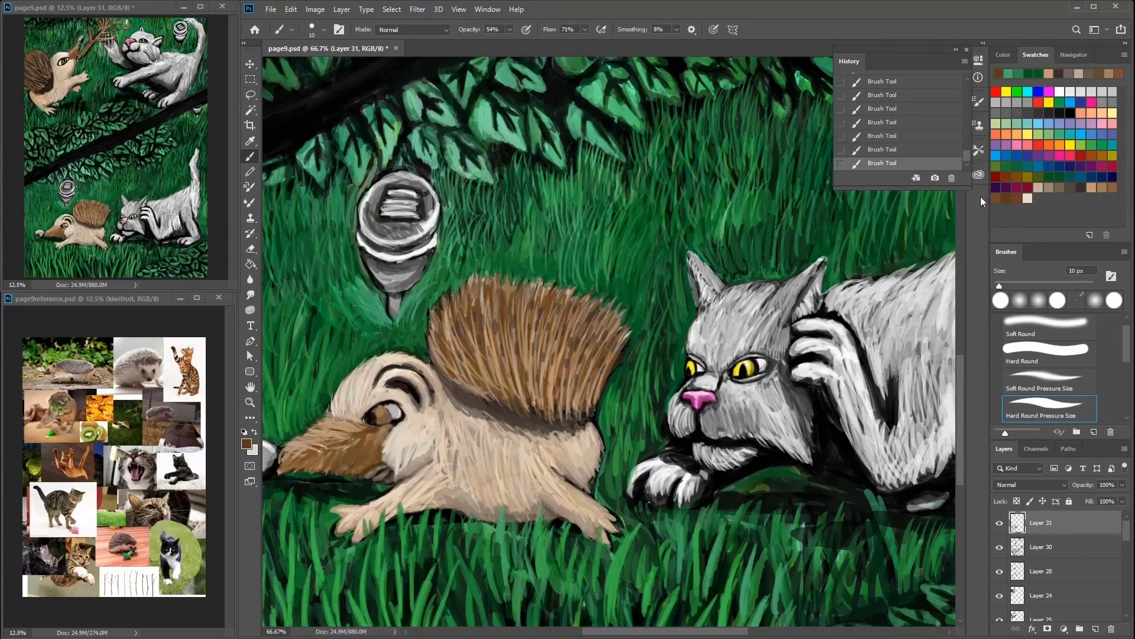
# Step: Touch up the grass around the lower hedgehog's quills with sampled greens
pyautogui.keyDown('alt'); pyautogui.click(440, 319); pyautogui.keyUp('alt')
pyautogui.moveTo(440, 318)
pyautogui.mouseDown()
pyautogui.moveTo(431, 284)
pyautogui.moveTo(571, 70)
pyautogui.mouseUp()
pyautogui.keyDown('alt'); pyautogui.click(451, 286); pyautogui.keyUp('alt')
pyautogui.moveTo(390, 295)
pyautogui.mouseDown()
pyautogui.moveTo(397, 254)
pyautogui.moveTo(378, 237)
pyautogui.mouseUp()
pyautogui.keyDown('alt'); pyautogui.click(393, 278); pyautogui.keyUp('alt')
pyautogui.moveTo(506, 246); pyautogui.dragTo(424, 269)
pyautogui.moveTo(322, 233); pyautogui.dragTo(177, 236)
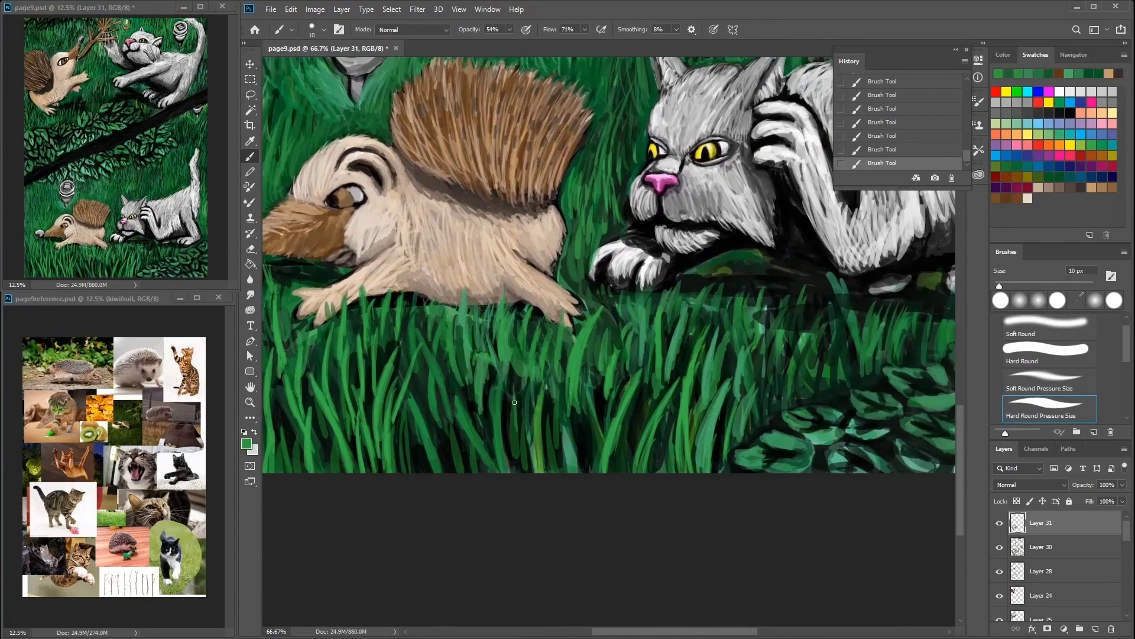
# Step: Paint sampled green grass strokes in the foreground and between the lower hedgehog and cat
pyautogui.moveTo(515, 384); pyautogui.dragTo(541, 435)
pyautogui.keyDown('alt'); pyautogui.click(532, 414); pyautogui.keyUp('alt')
pyautogui.moveTo(532, 420); pyautogui.dragTo(536, 403)
pyautogui.moveTo(544, 224); pyautogui.dragTo(476, 482)
pyautogui.moveTo(521, 278); pyautogui.dragTo(531, 205)
pyautogui.keyDown('alt'); pyautogui.click(531, 207); pyautogui.keyUp('alt')
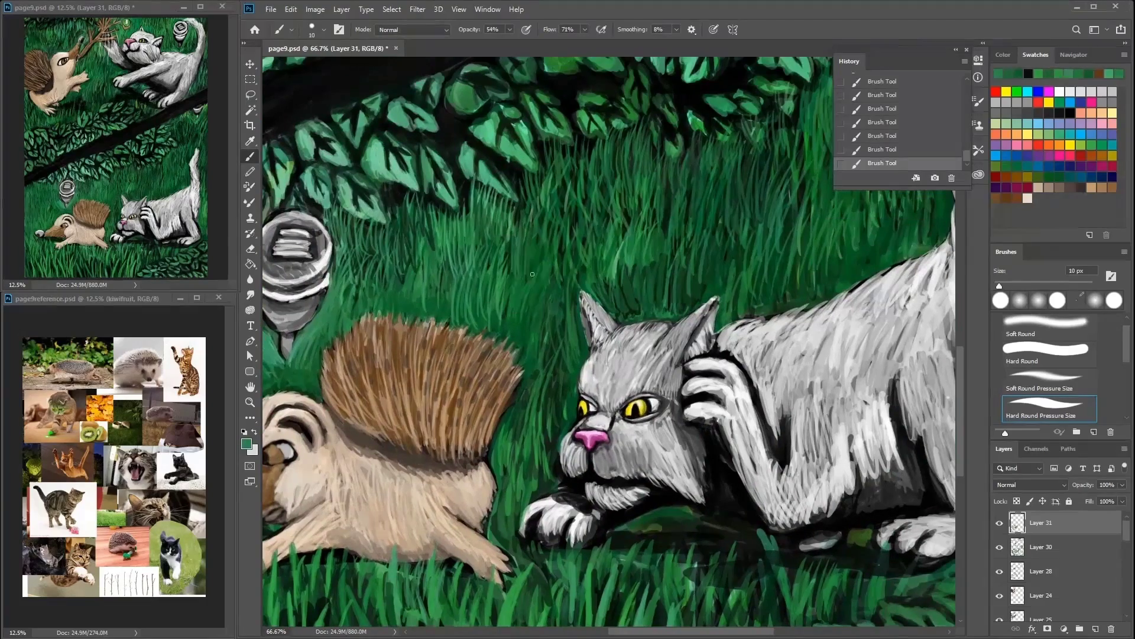
pyautogui.moveTo(550, 355); pyautogui.dragTo(547, 310)
# Step: Touch up the leaves beneath the log's upper end with sampled green
pyautogui.moveTo(811, 71); pyautogui.dragTo(553, 213)
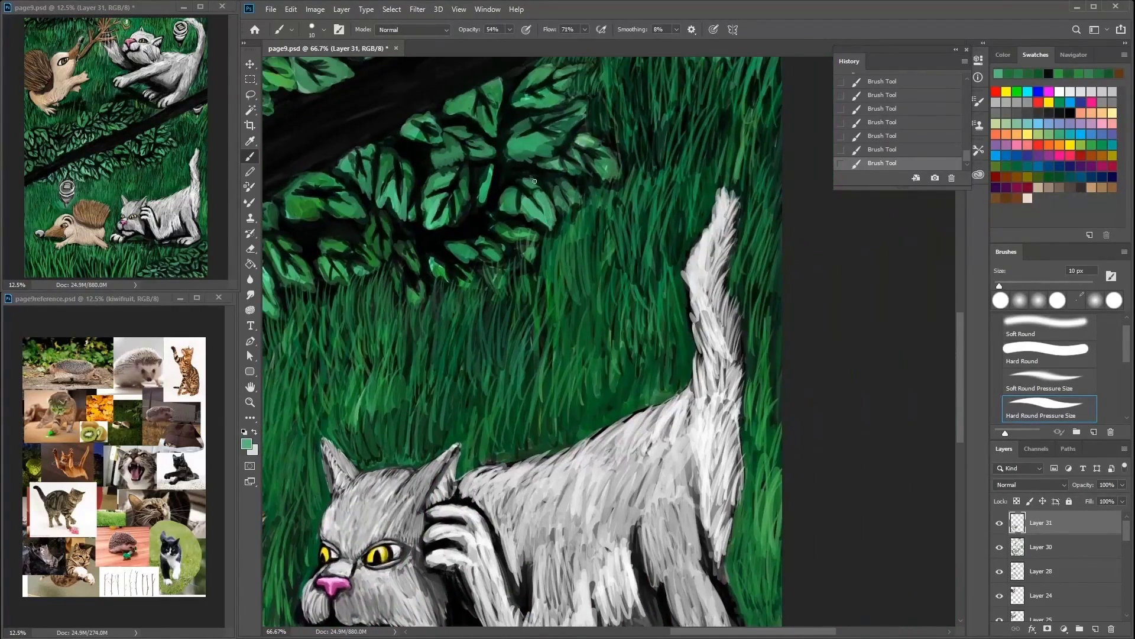
pyautogui.keyDown('alt'); pyautogui.click(577, 155); pyautogui.keyUp('alt')
pyautogui.moveTo(581, 140); pyautogui.dragTo(740, 450)
# Step: Clean up the edge of the branch at the upper hedgehog's mouth with sampled dark and green strokes
pyautogui.moveTo(331, 89); pyautogui.dragTo(473, 369)
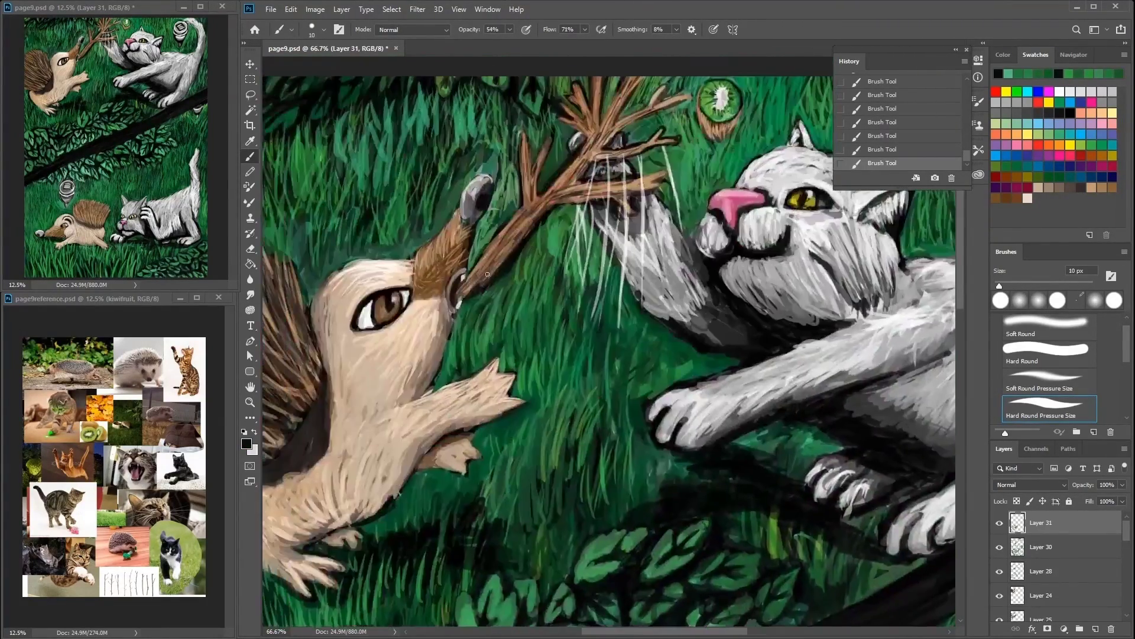
pyautogui.keyDown('alt'); pyautogui.click(461, 292); pyautogui.keyUp('alt')
pyautogui.keyDown('alt'); pyautogui.click(491, 268); pyautogui.keyUp('alt')
pyautogui.moveTo(476, 296); pyautogui.dragTo(516, 210)
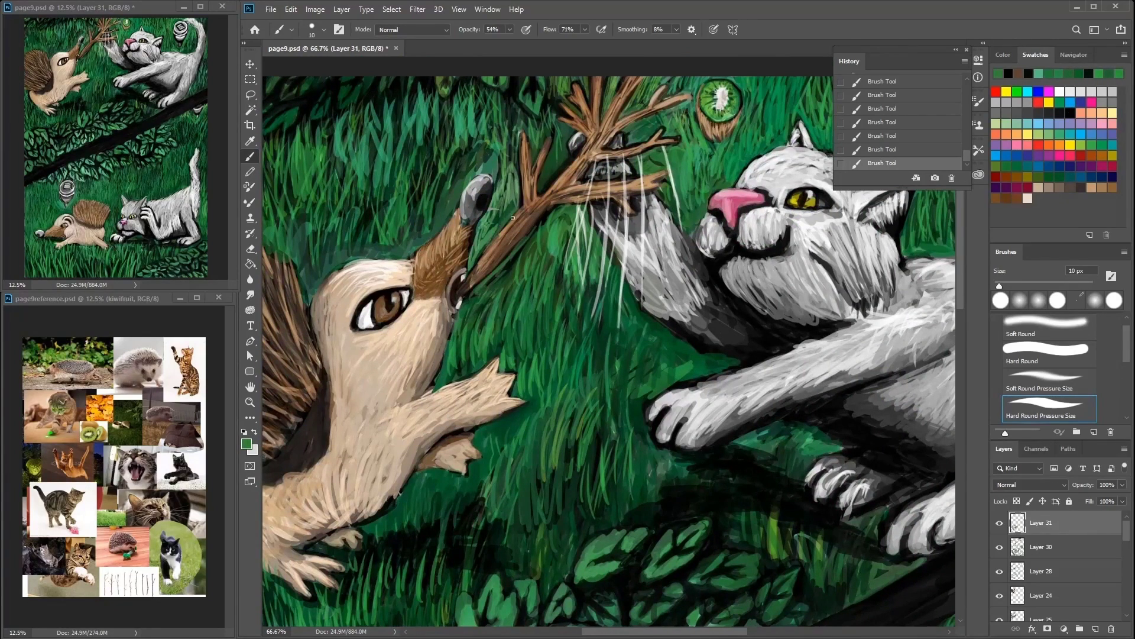
pyautogui.keyDown('alt'); pyautogui.click(537, 215); pyautogui.keyUp('alt')
pyautogui.keyDown('alt'); pyautogui.click(553, 281); pyautogui.keyUp('alt')
# Step: Paint sampled green grass strokes around the upper hedgehog's head and back
pyautogui.moveTo(371, 247); pyautogui.dragTo(483, 288)
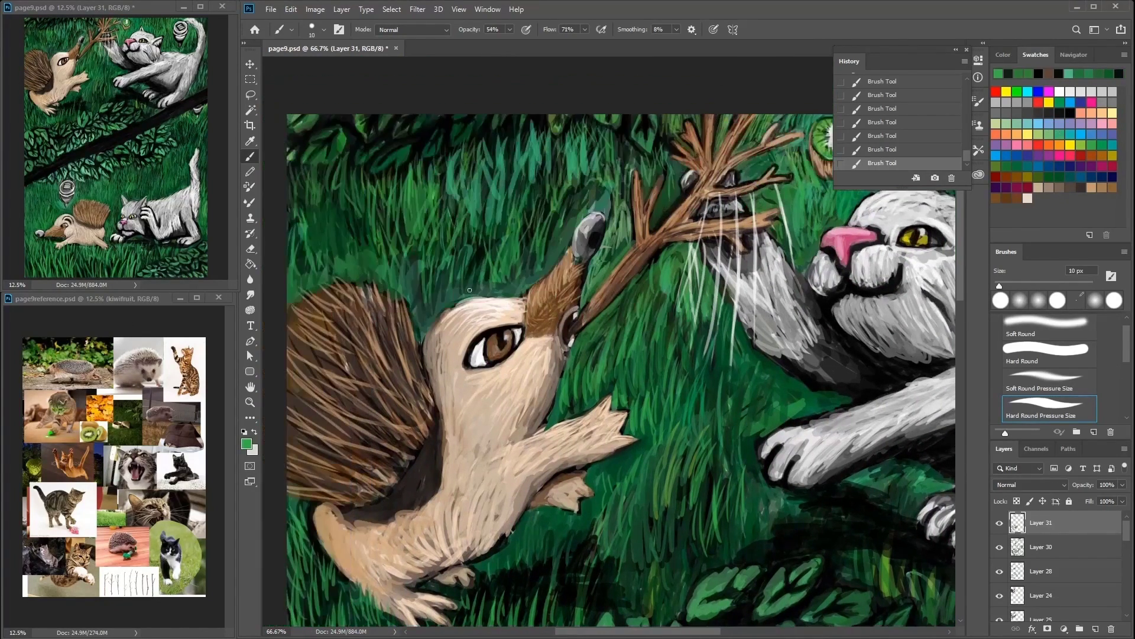
pyautogui.moveTo(390, 239)
pyautogui.mouseDown()
pyautogui.moveTo(355, 178)
pyautogui.moveTo(375, 238)
pyautogui.mouseUp()
pyautogui.moveTo(461, 171); pyautogui.dragTo(520, 260)
pyautogui.moveTo(662, 355); pyautogui.dragTo(674, 485)
pyautogui.keyDown('alt'); pyautogui.click(409, 146); pyautogui.keyUp('alt')
pyautogui.moveTo(408, 146)
pyautogui.mouseDown()
pyautogui.moveTo(304, 212)
pyautogui.moveTo(445, 235)
pyautogui.moveTo(309, 265)
pyautogui.moveTo(353, 222)
pyautogui.moveTo(452, 224)
pyautogui.moveTo(521, 171)
pyautogui.moveTo(538, 249)
pyautogui.mouseUp()
pyautogui.moveTo(604, 198)
pyautogui.mouseDown()
pyautogui.moveTo(530, 237)
pyautogui.moveTo(445, 251)
pyautogui.mouseUp()
# Step: Set the brush size to 14 px and deepen the upper hedgehog's quills with sampled brown and black strokes
pyautogui.keyDown('alt'); pyautogui.click(408, 350); pyautogui.keyUp('alt')
pyautogui.rightClick(399, 326)
pyautogui.click(398, 326)
pyautogui.moveTo(400, 319)
pyautogui.mouseDown()
pyautogui.moveTo(393, 341)
pyautogui.moveTo(408, 302)
pyautogui.moveTo(437, 275)
pyautogui.moveTo(388, 274)
pyautogui.moveTo(450, 248)
pyautogui.moveTo(372, 335)
pyautogui.mouseUp()
pyautogui.scroll(2, 368, 334)
pyautogui.keyDown('alt'); pyautogui.click(379, 331); pyautogui.keyUp('alt')
pyautogui.scroll(-3, 289, 354)
pyautogui.hscroll(-3, 288, 353)
pyautogui.keyDown('alt'); pyautogui.click(373, 354); pyautogui.keyUp('alt')
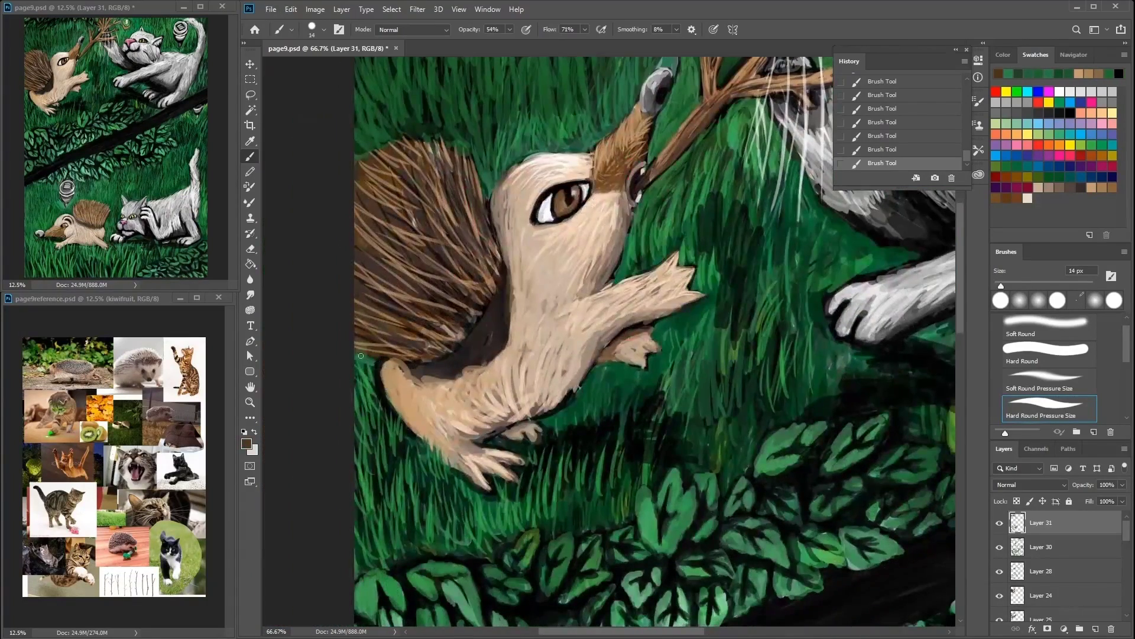
pyautogui.click(1070, 113)
pyautogui.moveTo(393, 196); pyautogui.dragTo(413, 206)
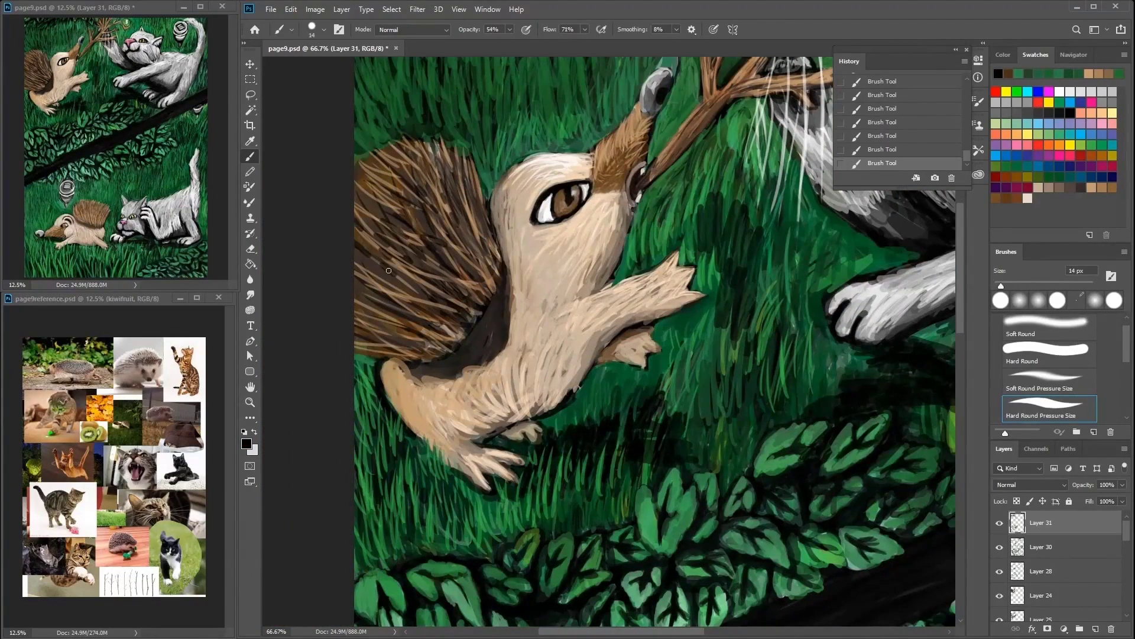
pyautogui.keyDown('alt'); pyautogui.click(432, 139); pyautogui.keyUp('alt')
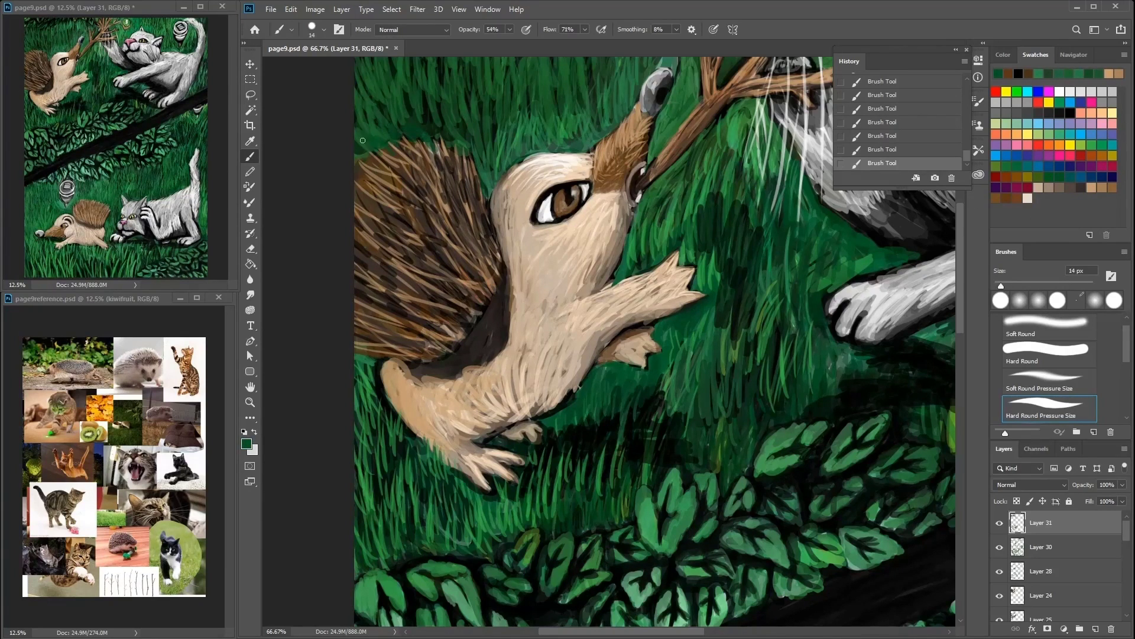
# Step: Paint sampled blue-green grass blades between the upper hedgehog, the leaves and the upper cat's paws
pyautogui.scroll(-5, 373, 144)
pyautogui.hscroll(-3, 372, 144)
pyautogui.scroll(5, 579, 330)
pyautogui.hscroll(7, 579, 330)
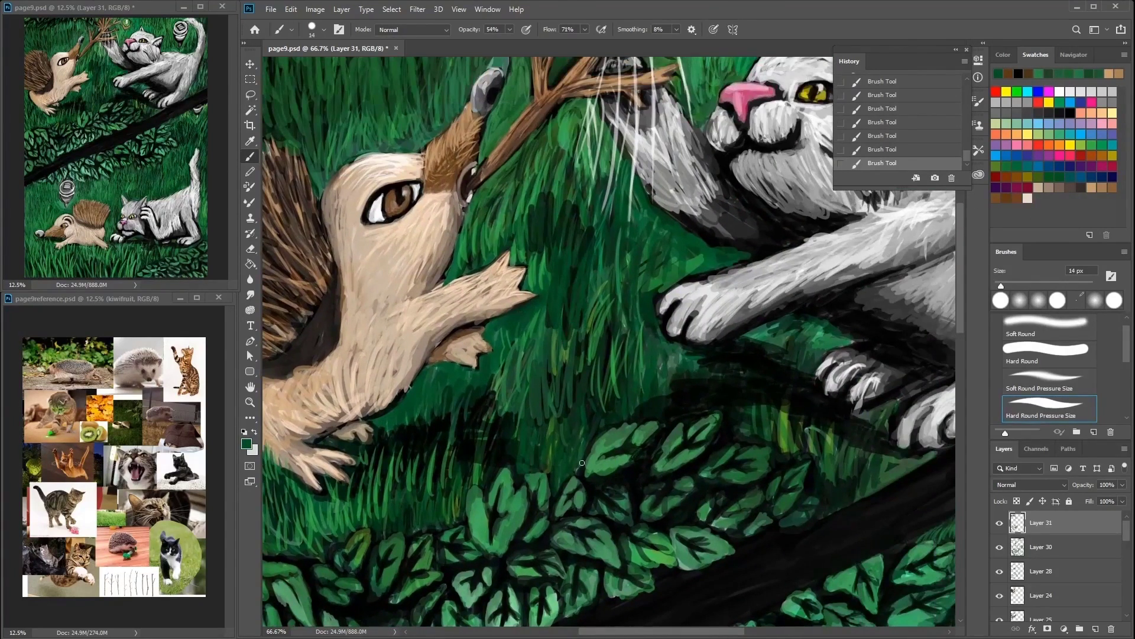
pyautogui.keyDown('alt'); pyautogui.click(461, 468); pyautogui.keyUp('alt')
pyautogui.moveTo(491, 402)
pyautogui.mouseDown()
pyautogui.moveTo(507, 380)
pyautogui.moveTo(503, 362)
pyautogui.mouseUp()
pyautogui.moveTo(546, 461); pyautogui.dragTo(554, 399)
pyautogui.moveTo(756, 435); pyautogui.dragTo(746, 388)
pyautogui.keyDown('alt'); pyautogui.click(763, 408); pyautogui.keyUp('alt')
pyautogui.moveTo(823, 482); pyautogui.dragTo(845, 422)
pyautogui.scroll(-1, 660, 408)
pyautogui.hscroll(-4, 660, 407)
pyautogui.moveTo(680, 436); pyautogui.dragTo(674, 366)
pyautogui.moveTo(710, 435); pyautogui.dragTo(705, 370)
pyautogui.moveTo(665, 418); pyautogui.dragTo(626, 395)
pyautogui.moveTo(598, 473); pyautogui.dragTo(586, 407)
pyautogui.moveTo(561, 488); pyautogui.dragTo(553, 432)
pyautogui.moveTo(550, 480)
pyautogui.mouseDown()
pyautogui.moveTo(540, 425)
pyautogui.moveTo(512, 414)
pyautogui.mouseUp()
pyautogui.scroll(2, 521, 426)
pyautogui.hscroll(3, 520, 426)
pyautogui.moveTo(650, 457); pyautogui.dragTo(632, 391)
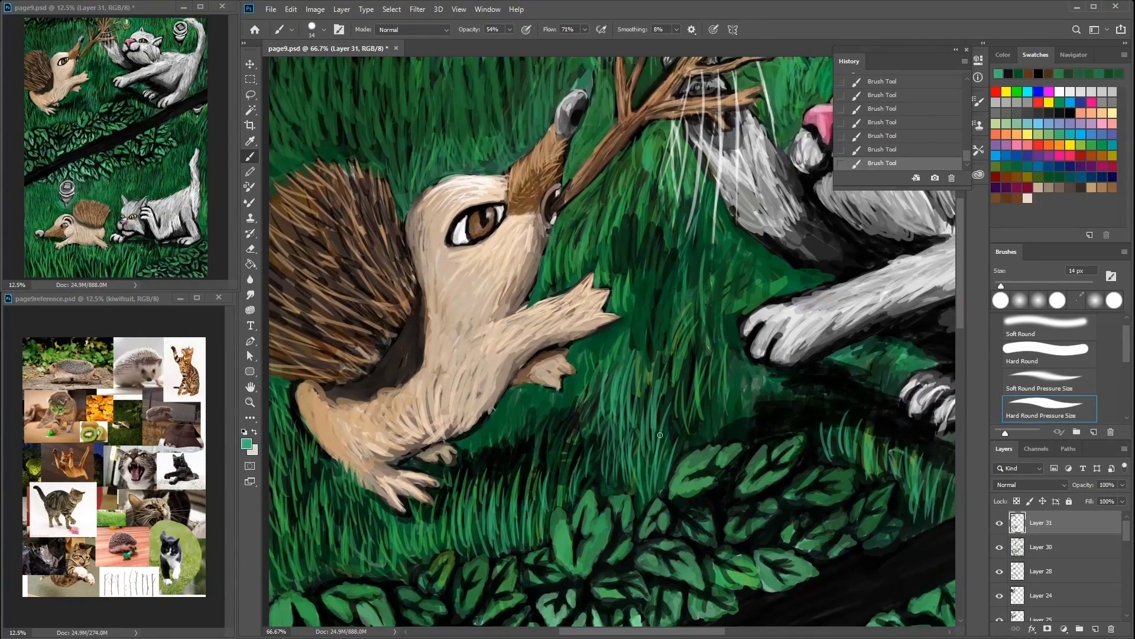
pyautogui.scroll(1, 682, 437)
pyautogui.hscroll(1, 681, 438)
pyautogui.moveTo(680, 426); pyautogui.dragTo(673, 355)
# Step: Refine the grass beneath the upper hedgehog's belly and front paws with sampled dark greens
pyautogui.scroll(-2, 675, 367)
pyautogui.hscroll(-4, 674, 367)
pyautogui.moveTo(615, 329); pyautogui.dragTo(603, 299)
pyautogui.keyDown('alt'); pyautogui.click(577, 344); pyautogui.keyUp('alt')
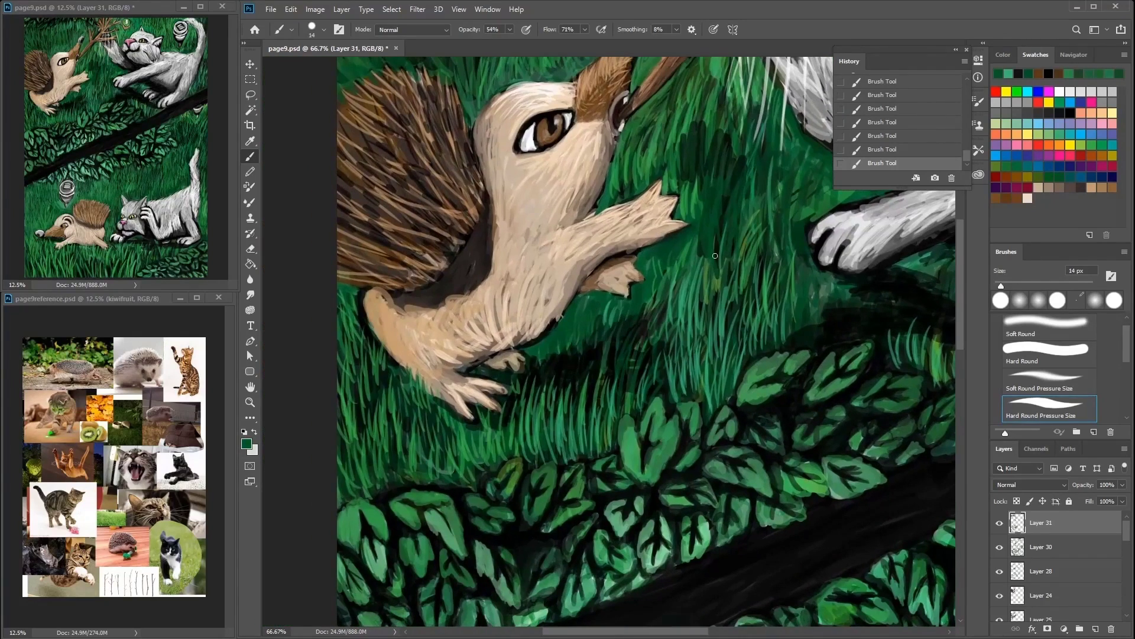
pyautogui.keyDown('alt'); pyautogui.click(588, 332); pyautogui.keyUp('alt')
pyautogui.keyDown('alt'); pyautogui.click(592, 326); pyautogui.keyUp('alt')
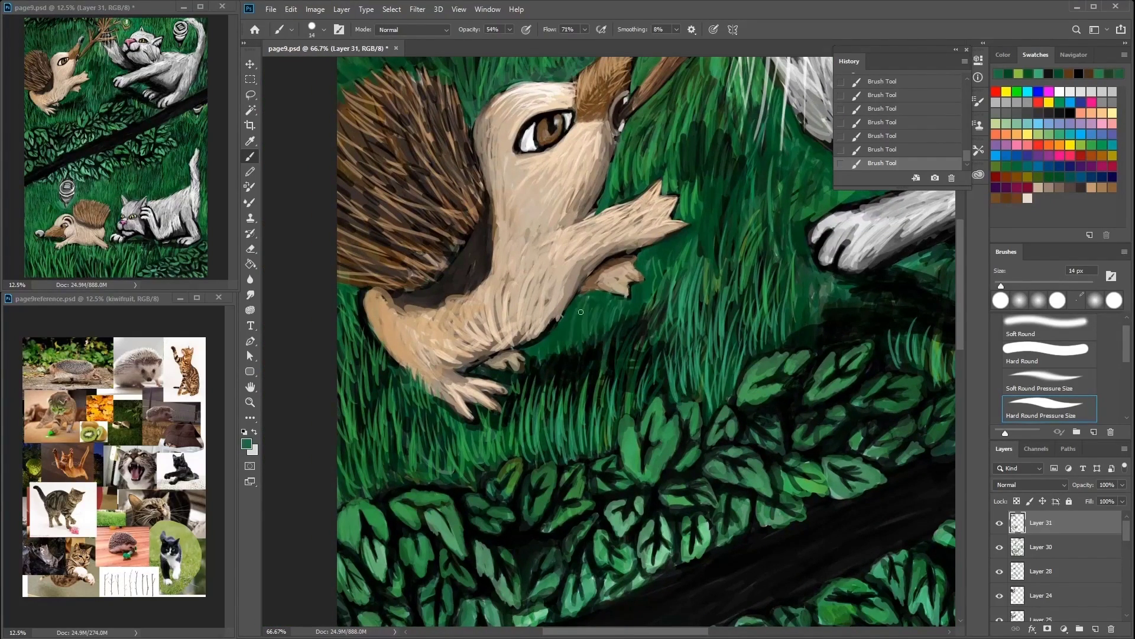
pyautogui.keyDown('alt'); pyautogui.click(601, 355); pyautogui.keyUp('alt')
pyautogui.moveTo(659, 373); pyautogui.dragTo(488, 487)
# Step: Refine the shadows around the upper cat's hind legs and paws with sampled black and light grey
pyautogui.keyDown('alt'); pyautogui.click(777, 381); pyautogui.keyUp('alt')
pyautogui.keyDown('alt'); pyautogui.click(627, 398); pyautogui.keyUp('alt')
pyautogui.moveTo(881, 418)
pyautogui.mouseDown()
pyautogui.moveTo(747, 341)
pyautogui.moveTo(695, 331)
pyautogui.mouseUp()
pyautogui.keyDown('alt'); pyautogui.click(719, 352); pyautogui.keyUp('alt')
pyautogui.keyDown('alt'); pyautogui.click(771, 345); pyautogui.keyUp('alt')
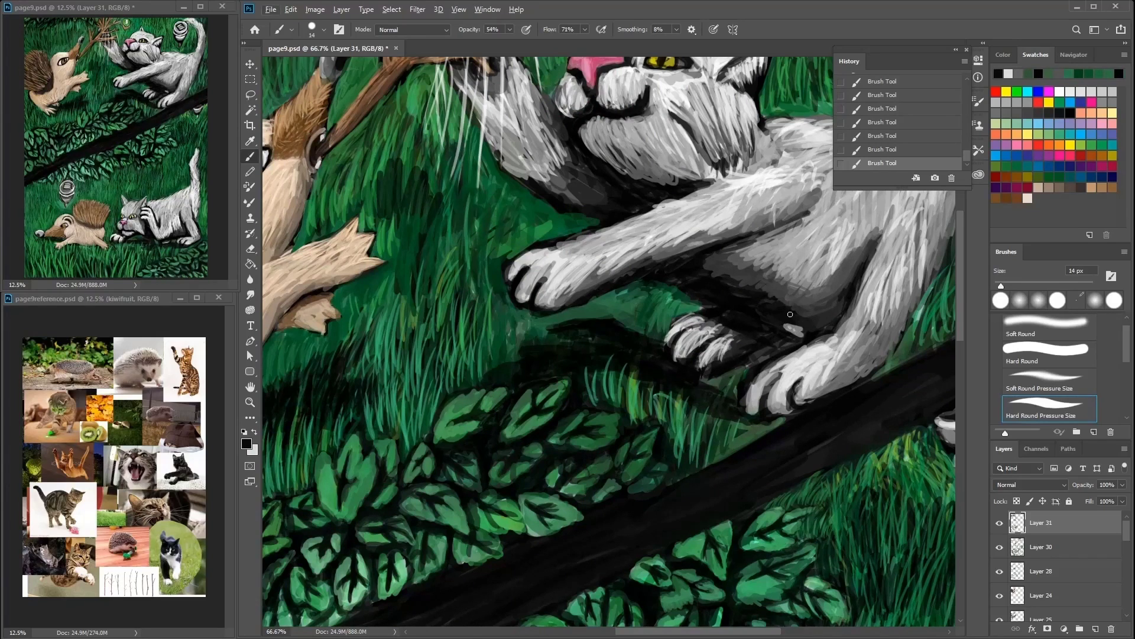
pyautogui.keyDown('alt'); pyautogui.click(857, 388); pyautogui.keyUp('alt')
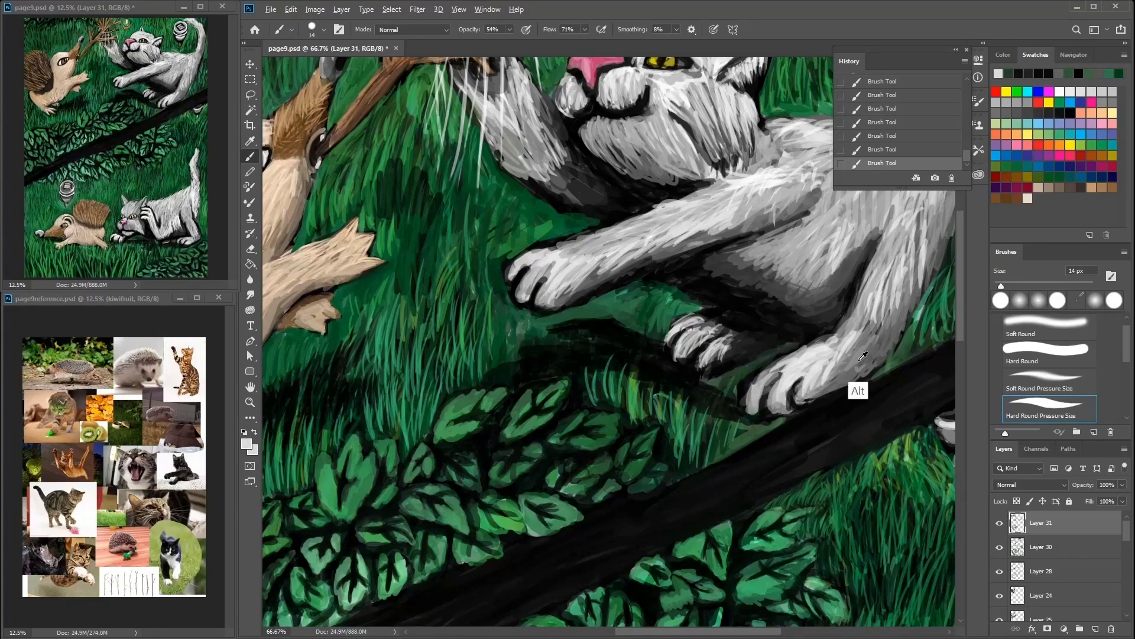
pyautogui.moveTo(780, 402)
pyautogui.mouseDown()
pyautogui.moveTo(800, 407)
pyautogui.moveTo(799, 382)
pyautogui.moveTo(798, 394)
pyautogui.mouseUp()
pyautogui.keyDown('alt'); pyautogui.click(839, 391); pyautogui.keyUp('alt')
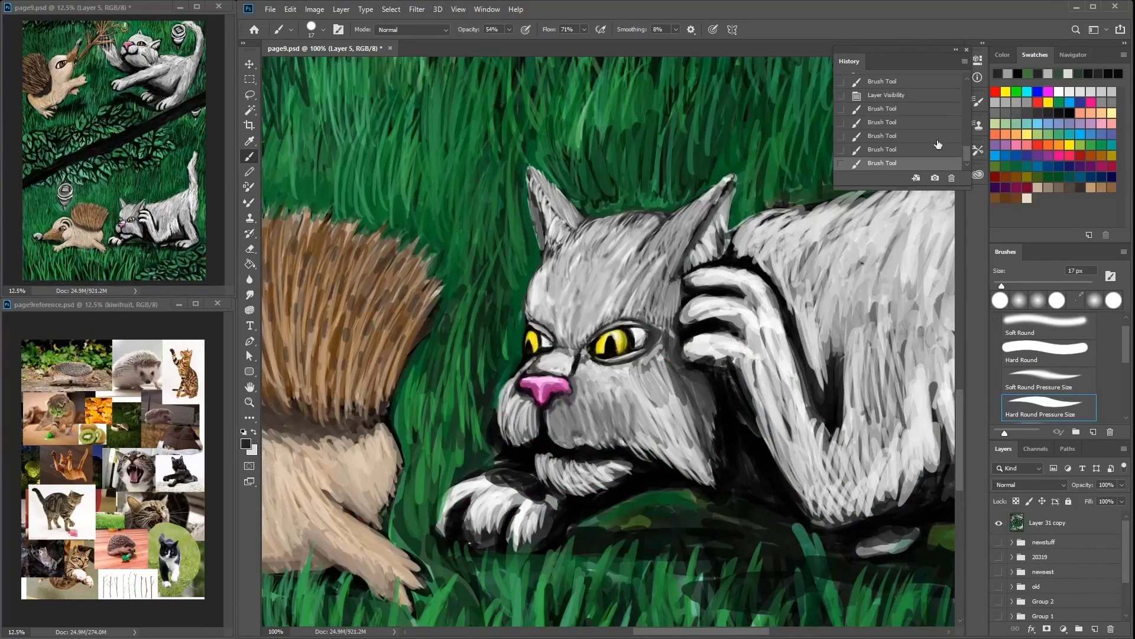
# Step: Add a new layer above the page copy and refine the lower cat's nose bridge and ear with sampled tones
pyautogui.hotkey('ctrl', 'shift', 'alt', 'n')
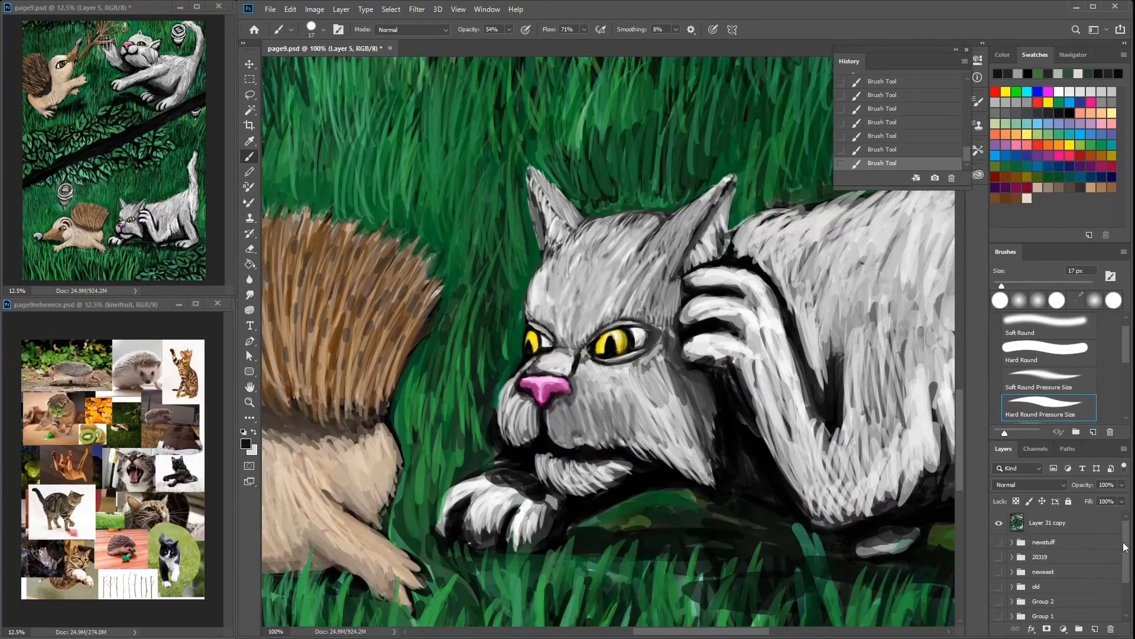
pyautogui.moveTo(570, 310)
pyautogui.mouseDown()
pyautogui.moveTo(587, 333)
pyautogui.moveTo(621, 328)
pyautogui.mouseUp()
pyautogui.keyDown('alt'); pyautogui.click(610, 292); pyautogui.keyUp('alt')
pyautogui.keyDown('alt'); pyautogui.click(544, 355); pyautogui.keyUp('alt')
pyautogui.moveTo(541, 353)
pyautogui.mouseDown()
pyautogui.moveTo(560, 369)
pyautogui.moveTo(548, 365)
pyautogui.mouseUp()
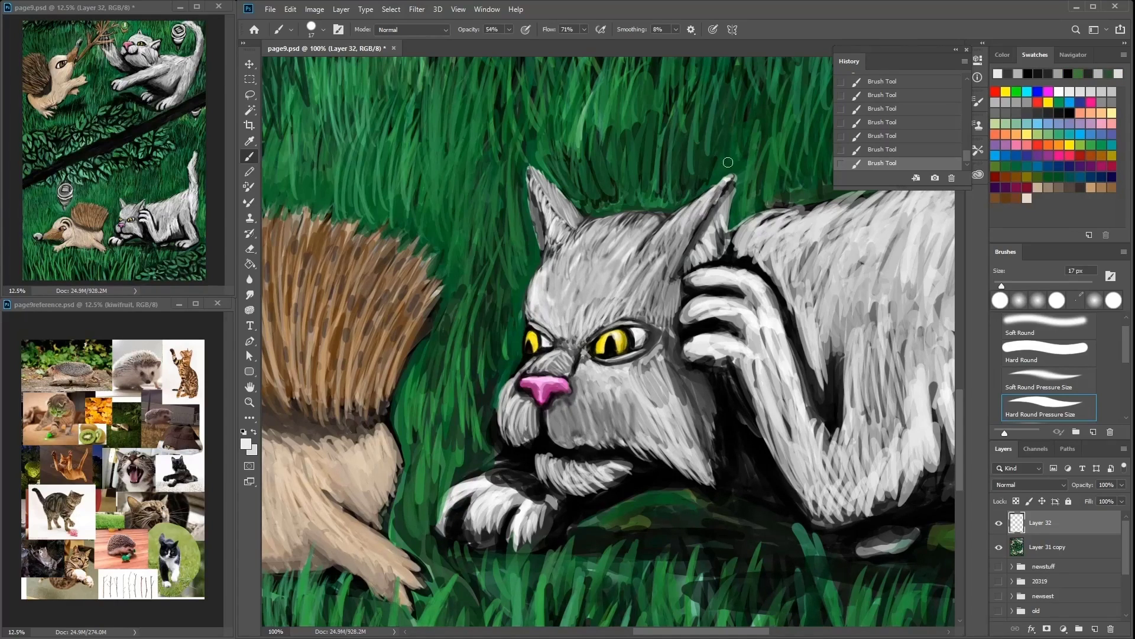
pyautogui.moveTo(714, 248); pyautogui.dragTo(717, 216)
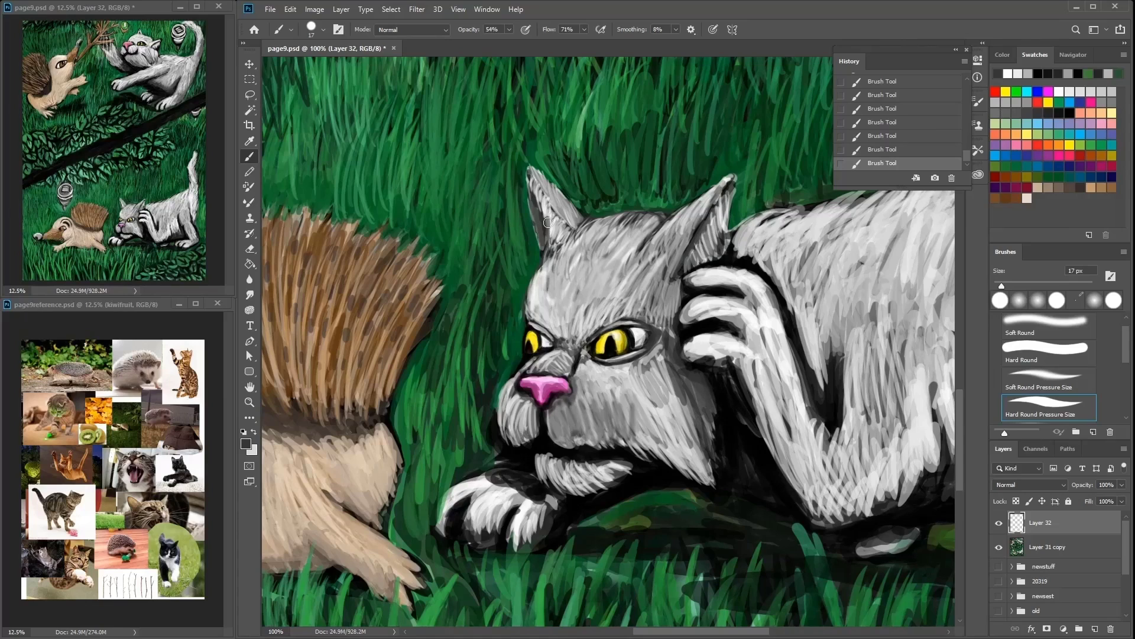
# Step: Set the brush size to 9 px and add fine dark and grey strokes to the lower cat's face
pyautogui.moveTo(534, 293)
pyautogui.mouseDown()
pyautogui.moveTo(615, 290)
pyautogui.moveTo(621, 237)
pyautogui.moveTo(538, 320)
pyautogui.moveTo(555, 275)
pyautogui.moveTo(609, 319)
pyautogui.moveTo(582, 255)
pyautogui.moveTo(647, 225)
pyautogui.mouseUp()
pyautogui.keyDown('alt'); pyautogui.click(592, 278); pyautogui.keyUp('alt')
pyautogui.rightClick(628, 377)
pyautogui.moveTo(724, 395); pyautogui.dragTo(706, 397)
pyautogui.press('Return')
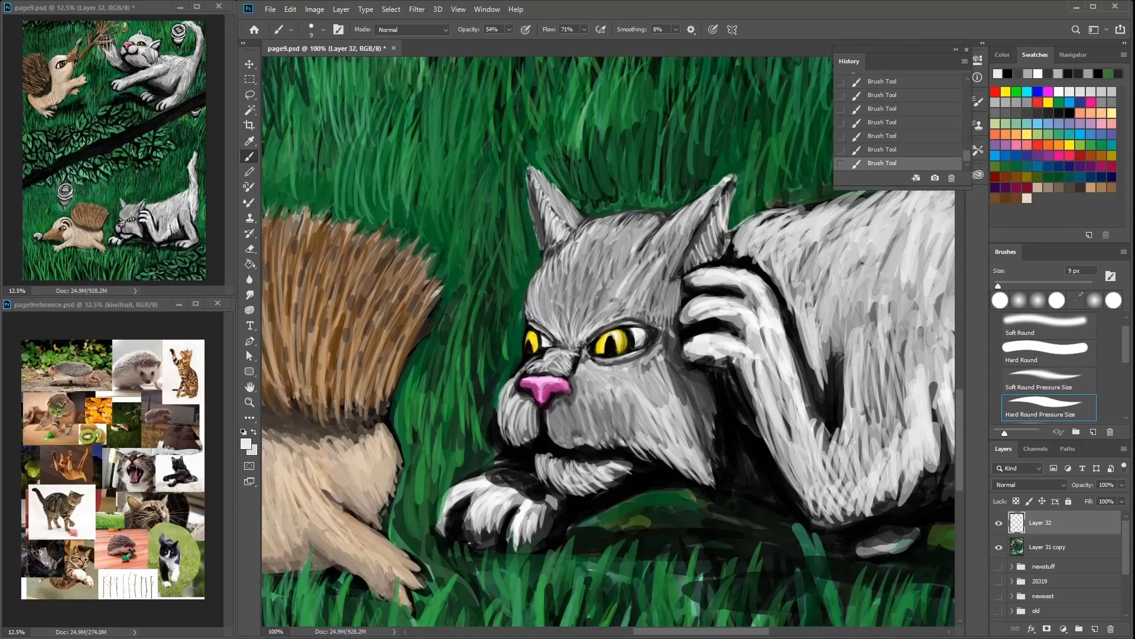
# Step: Shade the lower cat's raised foreleg and paw with sampled dark grey strokes
pyautogui.moveTo(698, 470); pyautogui.dragTo(548, 432)
pyautogui.moveTo(585, 319); pyautogui.dragTo(668, 476)
pyautogui.moveTo(559, 314)
pyautogui.mouseDown()
pyautogui.moveTo(592, 329)
pyautogui.moveTo(573, 355)
pyautogui.mouseUp()
pyautogui.moveTo(535, 278)
pyautogui.mouseDown()
pyautogui.moveTo(592, 286)
pyautogui.moveTo(615, 378)
pyautogui.mouseUp()
pyautogui.keyDown('alt'); pyautogui.click(580, 245); pyautogui.keyUp('alt')
pyautogui.moveTo(633, 322); pyautogui.dragTo(704, 473)
pyautogui.moveTo(544, 301); pyautogui.dragTo(627, 319)
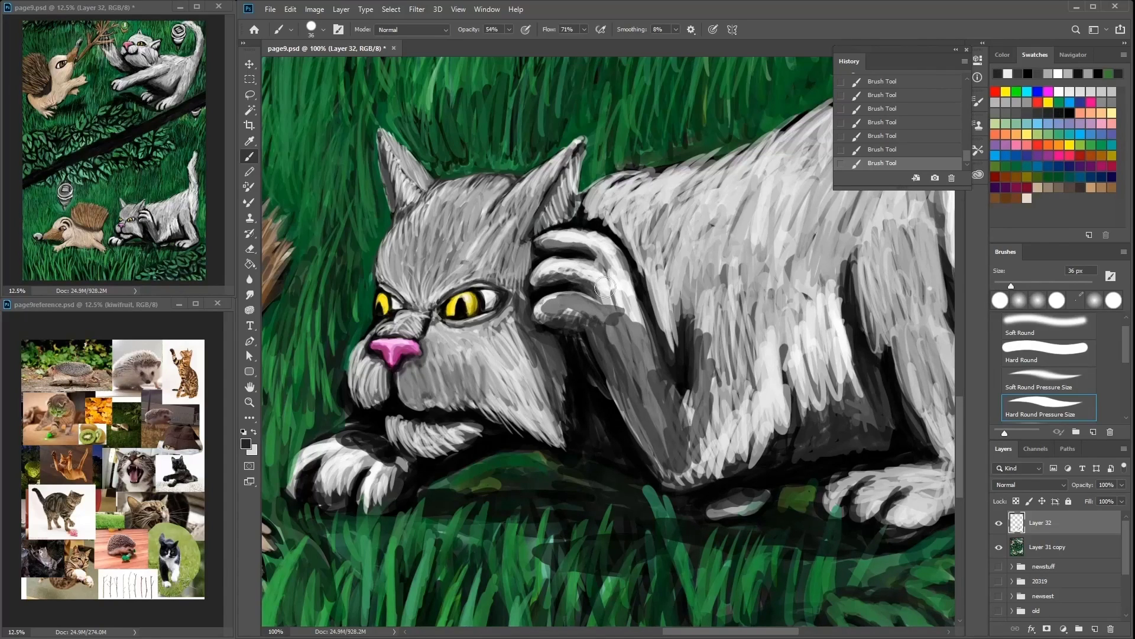
# Step: Reduce the brush to 21 px and refine the lower cat's raised paw, foreleg and flank with sampled grey strokes
pyautogui.moveTo(542, 260); pyautogui.dragTo(645, 296)
pyautogui.press('[')
pyautogui.keyDown('alt'); pyautogui.click(677, 333); pyautogui.keyUp('alt')
pyautogui.moveTo(562, 261)
pyautogui.mouseDown()
pyautogui.moveTo(615, 269)
pyautogui.moveTo(568, 304)
pyautogui.moveTo(607, 261)
pyautogui.mouseUp()
pyautogui.moveTo(592, 273)
pyautogui.mouseDown()
pyautogui.moveTo(615, 349)
pyautogui.moveTo(657, 414)
pyautogui.moveTo(670, 364)
pyautogui.moveTo(463, 360)
pyautogui.mouseUp()
pyautogui.moveTo(633, 225)
pyautogui.mouseDown()
pyautogui.moveTo(615, 355)
pyautogui.moveTo(544, 426)
pyautogui.mouseUp()
pyautogui.moveTo(645, 284); pyautogui.dragTo(611, 274)
pyautogui.moveTo(644, 346); pyautogui.dragTo(663, 405)
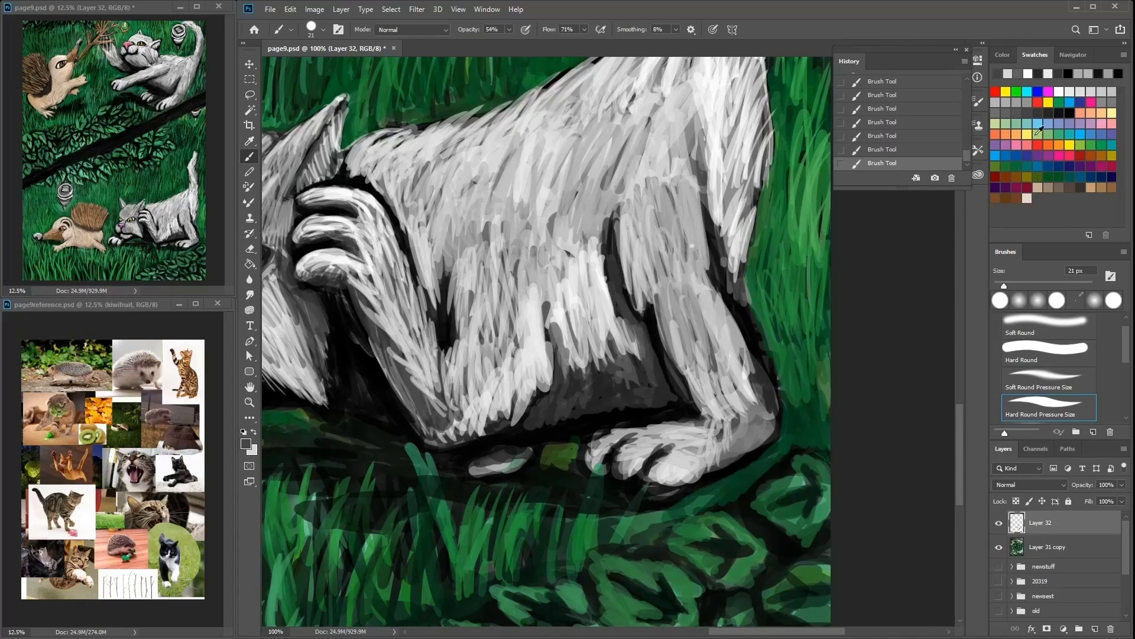
pyautogui.moveTo(573, 412); pyautogui.dragTo(647, 364)
# Step: Retouch the green patch, stone and ground beneath the lower cat with sampled greens and dark tones
pyautogui.keyDown('alt'); pyautogui.click(636, 415); pyautogui.keyUp('alt')
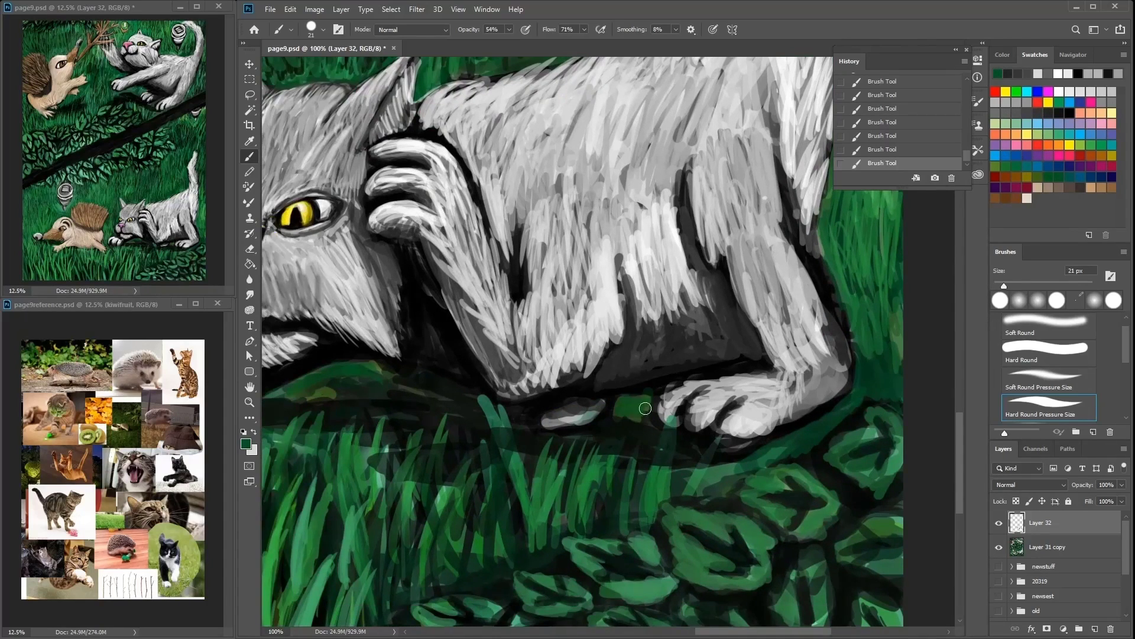
pyautogui.keyDown('alt'); pyautogui.click(604, 436); pyautogui.keyUp('alt')
pyautogui.moveTo(597, 414)
pyautogui.mouseDown()
pyautogui.moveTo(560, 414)
pyautogui.moveTo(597, 415)
pyautogui.mouseUp()
pyautogui.keyDown('alt'); pyautogui.click(508, 414); pyautogui.keyUp('alt')
pyautogui.moveTo(437, 426); pyautogui.dragTo(408, 491)
pyautogui.moveTo(393, 450); pyautogui.dragTo(385, 521)
# Step: Shade the lower cat's resting front paw and the dark gaps around its legs with sampled grey and black
pyautogui.hscroll(-6, 542, 309)
pyautogui.keyDown('alt'); pyautogui.click(559, 326); pyautogui.keyUp('alt')
pyautogui.keyDown('alt'); pyautogui.click(575, 335); pyautogui.keyUp('alt')
pyautogui.keyDown('alt'); pyautogui.click(582, 393); pyautogui.keyUp('alt')
pyautogui.moveTo(576, 355)
pyautogui.mouseDown()
pyautogui.moveTo(540, 368)
pyautogui.moveTo(586, 429)
pyautogui.mouseUp()
pyautogui.keyDown('alt'); pyautogui.click(577, 408); pyautogui.keyUp('alt')
pyautogui.moveTo(502, 337); pyautogui.dragTo(541, 408)
pyautogui.hscroll(4, 583, 357)
pyautogui.scroll(2, 594, 204)
pyautogui.moveTo(651, 332); pyautogui.dragTo(595, 204)
pyautogui.keyDown('alt'); pyautogui.click(579, 375); pyautogui.keyUp('alt')
pyautogui.moveTo(583, 414); pyautogui.dragTo(553, 298)
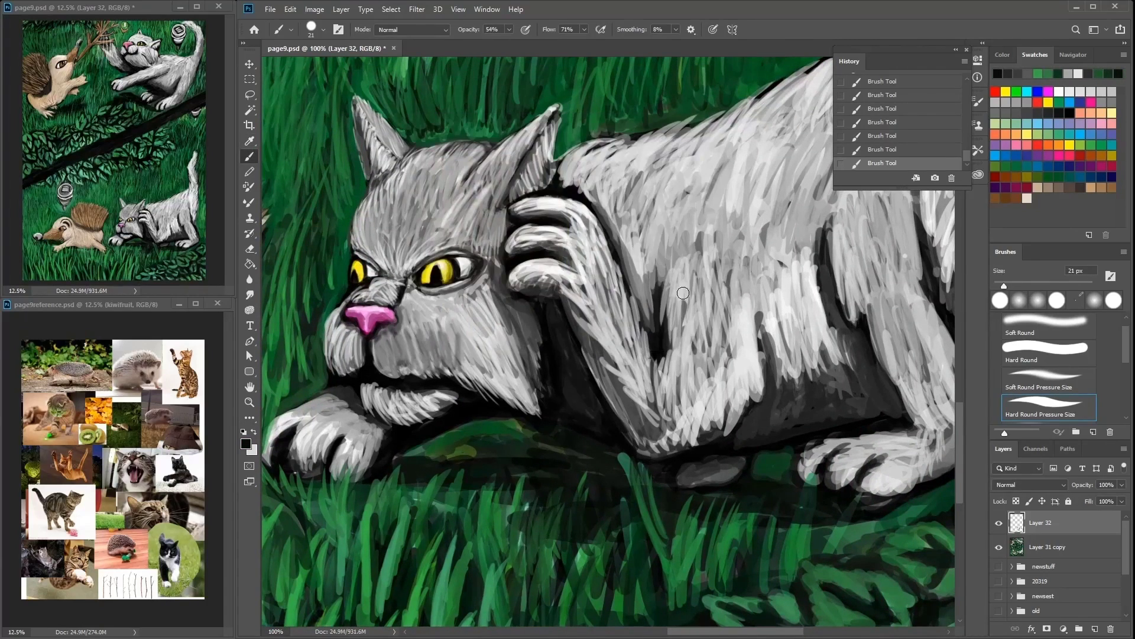
# Step: Refine the fur and shadow lines on the lower cat's hind leg, haunch and back with sampled tones
pyautogui.hscroll(2, 514, 249)
pyautogui.scroll(2, 514, 249)
pyautogui.moveTo(815, 414); pyautogui.dragTo(828, 456)
pyautogui.hscroll(3, 822, 432)
pyautogui.moveTo(780, 201); pyautogui.dragTo(716, 331)
pyautogui.moveTo(822, 273); pyautogui.dragTo(828, 402)
pyautogui.keyDown('alt'); pyautogui.click(763, 195); pyautogui.keyUp('alt')
pyautogui.moveTo(775, 319)
pyautogui.mouseDown()
pyautogui.moveTo(724, 195)
pyautogui.moveTo(728, 331)
pyautogui.moveTo(763, 248)
pyautogui.moveTo(713, 213)
pyautogui.mouseUp()
pyautogui.moveTo(685, 134)
pyautogui.mouseDown()
pyautogui.moveTo(680, 237)
pyautogui.moveTo(651, 260)
pyautogui.moveTo(727, 177)
pyautogui.moveTo(715, 193)
pyautogui.moveTo(591, 177)
pyautogui.moveTo(521, 255)
pyautogui.moveTo(621, 307)
pyautogui.mouseUp()
# Step: Touch up the grass along the lower cat's back and head with sampled green
pyautogui.keyDown('alt'); pyautogui.click(598, 284); pyautogui.keyUp('alt')
pyautogui.moveTo(547, 289)
pyautogui.mouseDown()
pyautogui.moveTo(735, 170)
pyautogui.moveTo(728, 144)
pyautogui.moveTo(506, 145)
pyautogui.moveTo(730, 175)
pyautogui.moveTo(751, 118)
pyautogui.mouseUp()
pyautogui.moveTo(680, 177); pyautogui.dragTo(760, 266)
pyautogui.moveTo(816, 295); pyautogui.dragTo(804, 236)
pyautogui.moveTo(769, 284); pyautogui.dragTo(751, 319)
pyautogui.moveTo(668, 364)
pyautogui.mouseDown()
pyautogui.moveTo(512, 352)
pyautogui.moveTo(449, 391)
pyautogui.mouseUp()
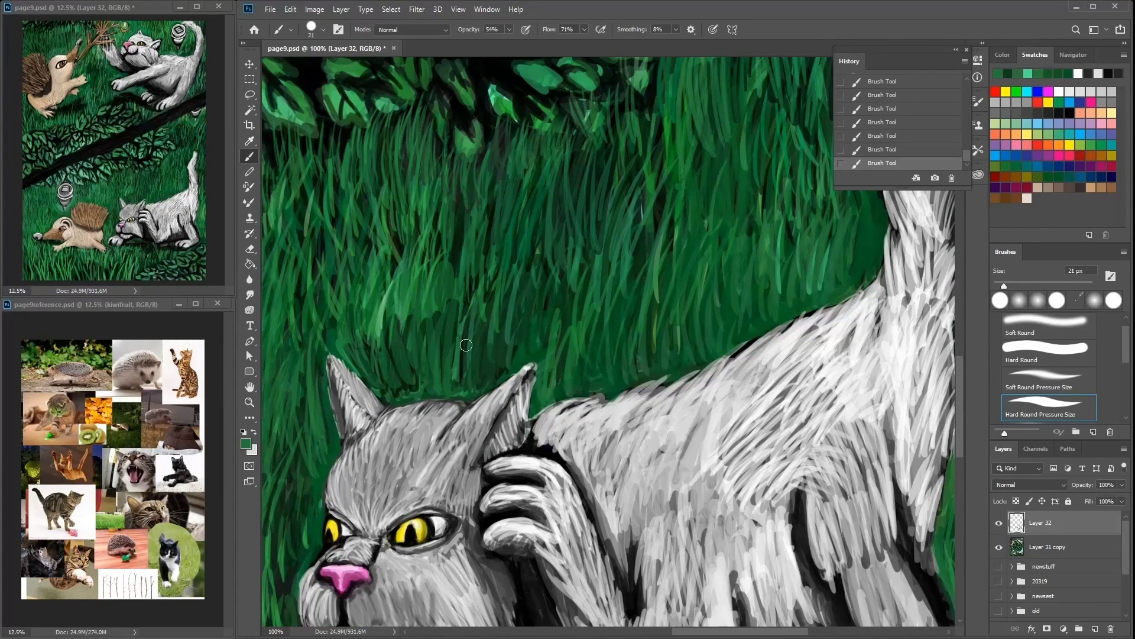
# Step: Set the brush size to 10 px and refine the leaves below the dark diagonal branch with sampled greens
pyautogui.moveTo(401, 252); pyautogui.dragTo(353, 420)
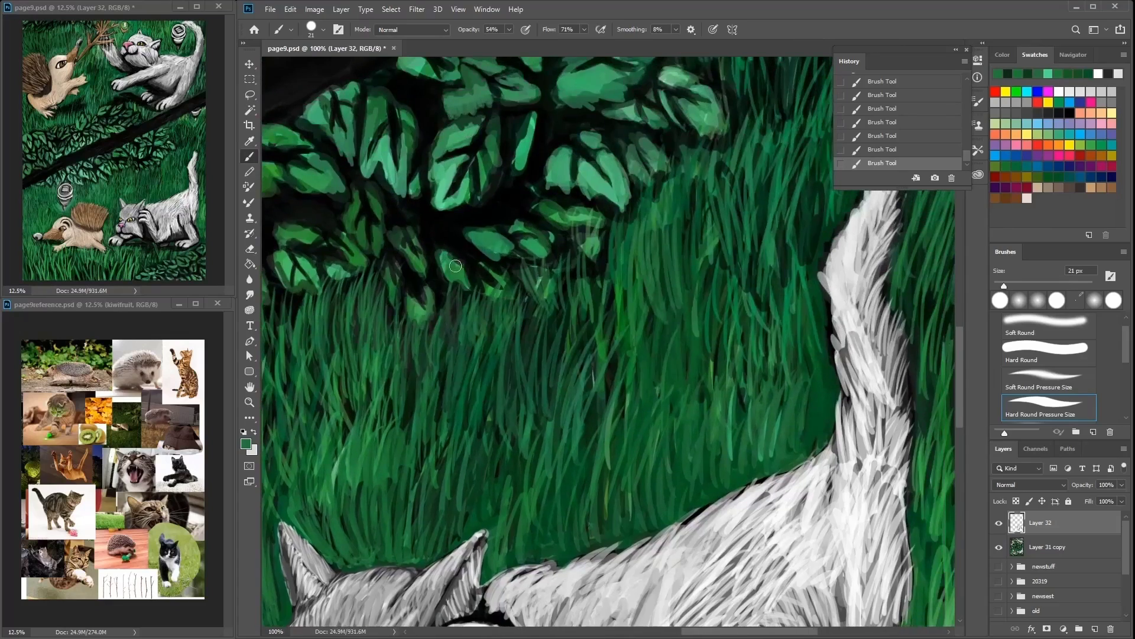
pyautogui.rightClick(508, 247)
pyautogui.moveTo(537, 263); pyautogui.dragTo(497, 259)
pyautogui.press('Return')
pyautogui.scroll(3, 497, 259)
pyautogui.hscroll(1, 497, 259)
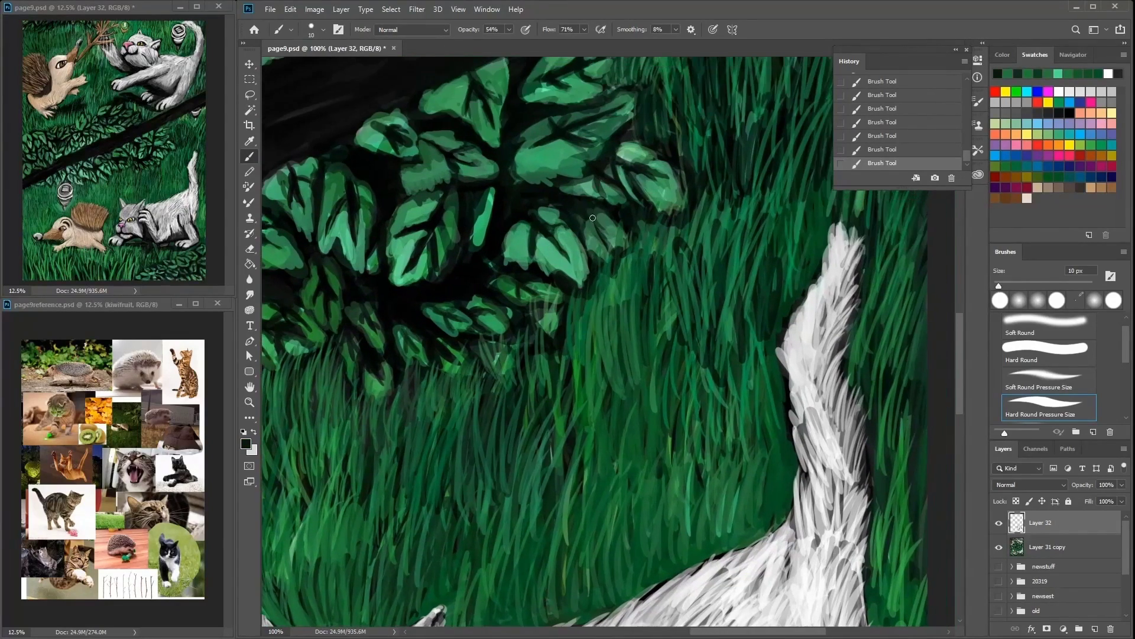
pyautogui.scroll(5, 618, 151)
pyautogui.keyDown('alt'); pyautogui.click(597, 198); pyautogui.keyUp('alt')
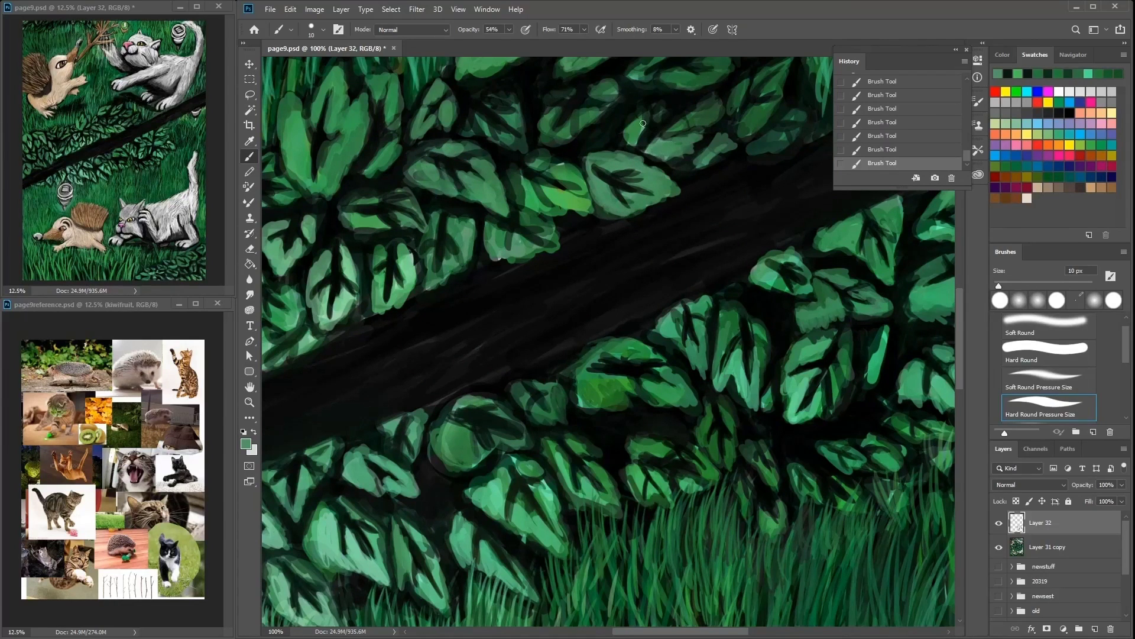
# Step: Refine the leaves above the dark diagonal branch with sampled greens and near-black
pyautogui.scroll(3, 659, 134)
pyautogui.keyDown('alt'); pyautogui.click(571, 210); pyautogui.keyUp('alt')
pyautogui.scroll(5, 574, 168)
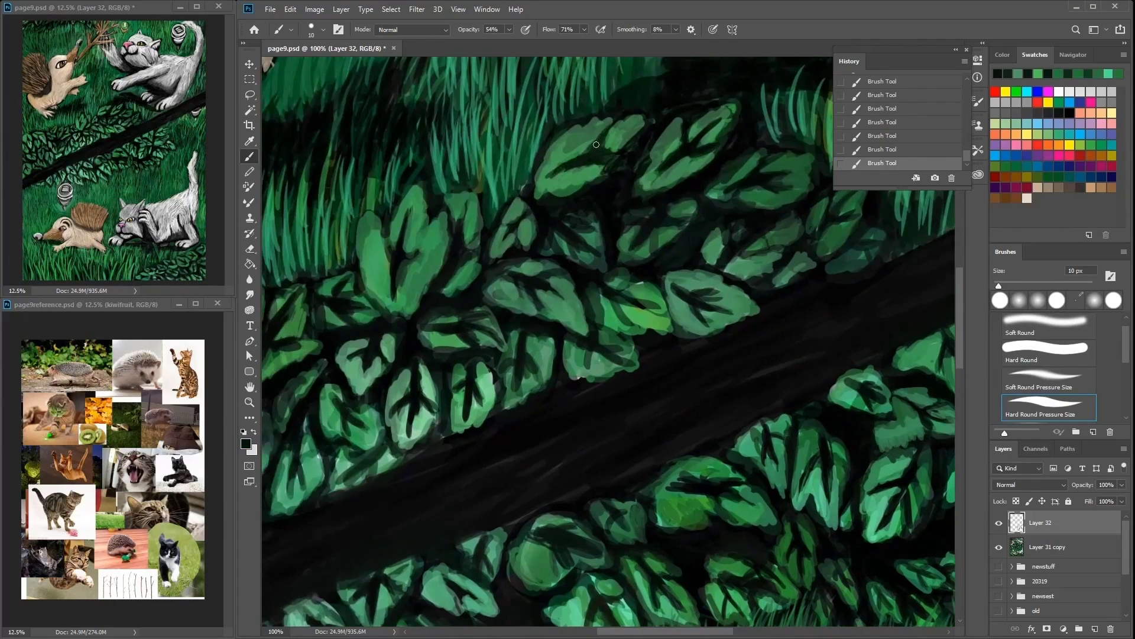
pyautogui.hscroll(-1, 503, 236)
pyautogui.keyDown('alt'); pyautogui.click(420, 305); pyautogui.keyUp('alt')
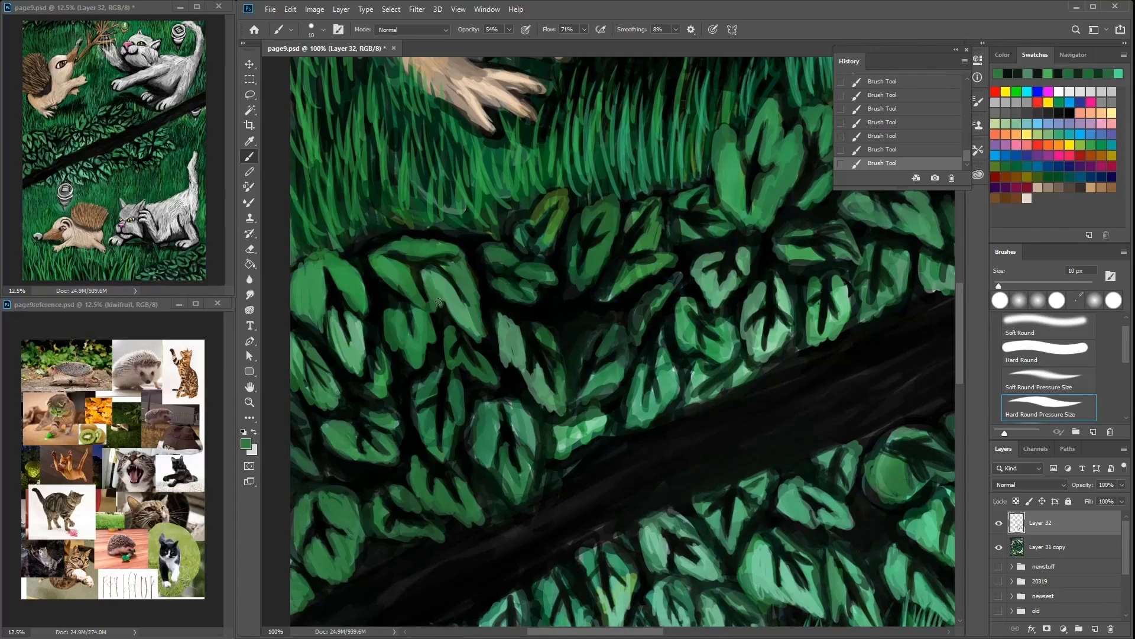
pyautogui.scroll(-1, 449, 331)
pyautogui.hscroll(-1, 450, 332)
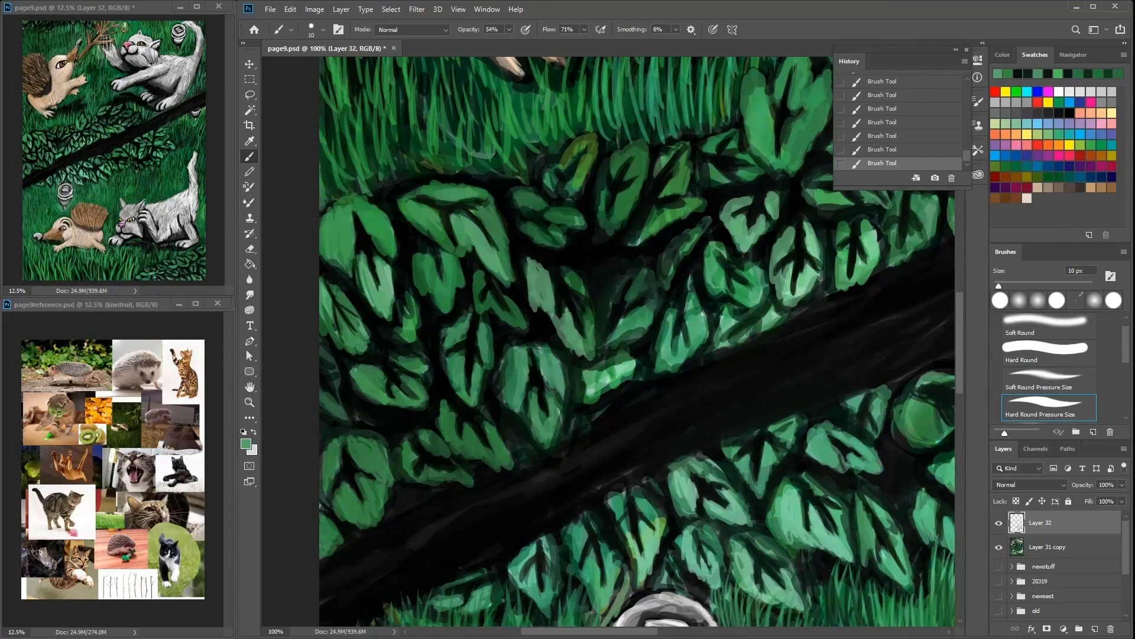
# Step: Add light and dark green detail to the leaves near the page's left edge above the branch
pyautogui.keyDown('alt'); pyautogui.click(357, 468); pyautogui.keyUp('alt')
pyautogui.moveTo(359, 493); pyautogui.dragTo(363, 516)
pyautogui.moveTo(402, 360); pyautogui.dragTo(412, 395)
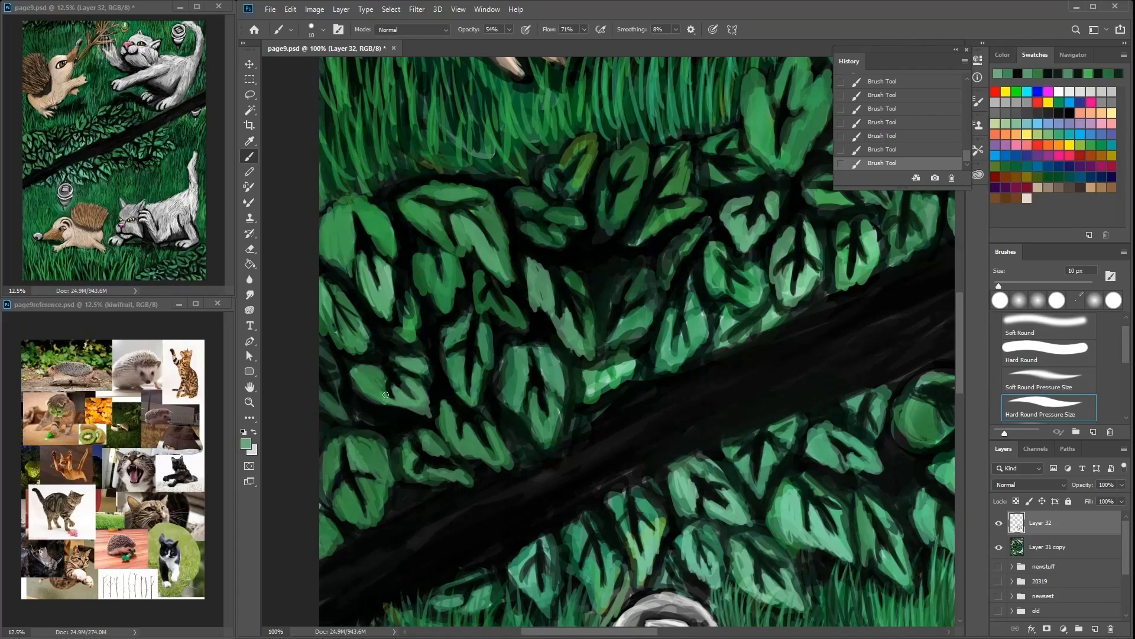
pyautogui.keyDown('alt'); pyautogui.click(369, 458); pyautogui.keyUp('alt')
pyautogui.keyDown('alt'); pyautogui.click(406, 454); pyautogui.keyUp('alt')
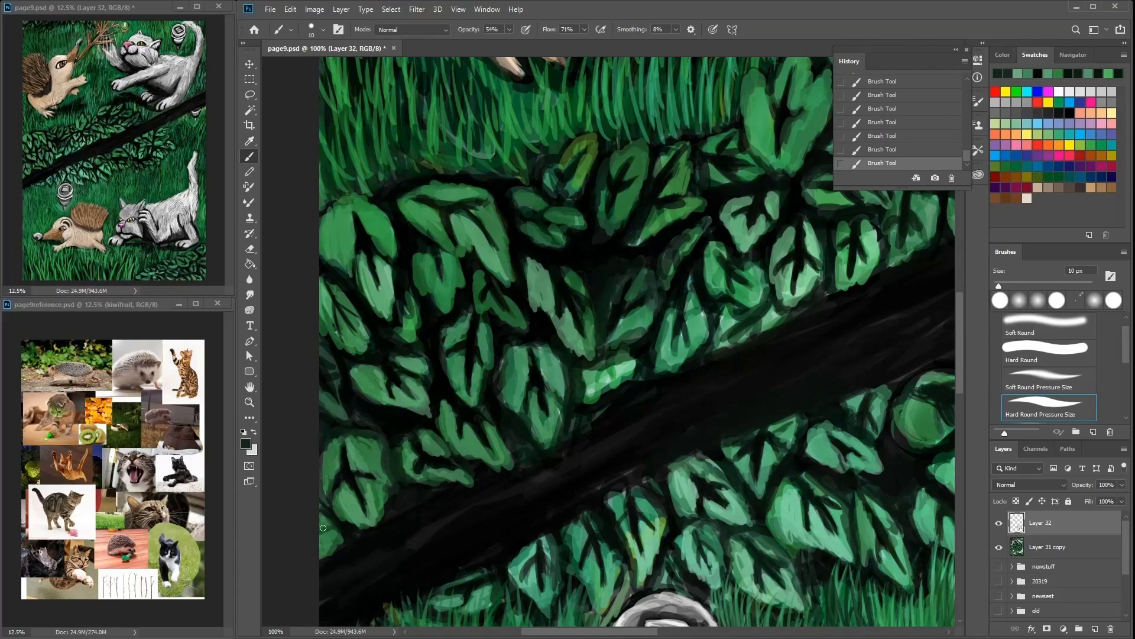
pyautogui.moveTo(468, 306); pyautogui.dragTo(423, 384)
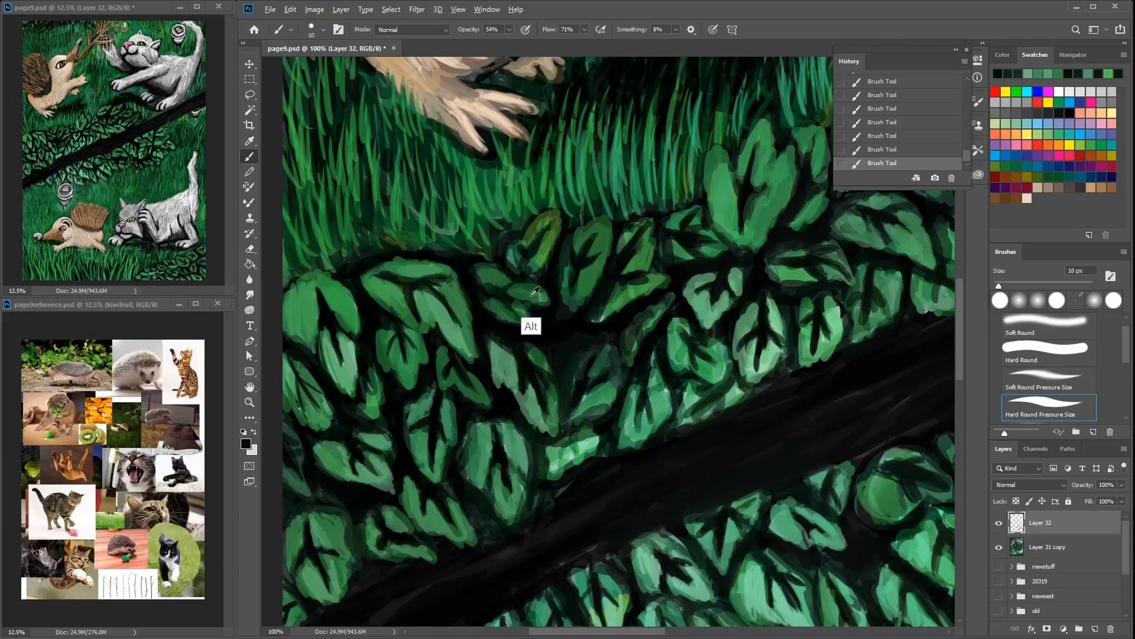
# Step: Repaint the yellowish leaf and its neighbours below the upper hedgehog's feet with sampled greens and dark outlines
pyautogui.keyDown('alt'); pyautogui.click(536, 375); pyautogui.keyUp('alt')
pyautogui.moveTo(585, 261); pyautogui.dragTo(565, 296)
pyautogui.keyDown('alt'); pyautogui.click(547, 352); pyautogui.keyUp('alt')
pyautogui.keyDown('alt'); pyautogui.click(564, 291); pyautogui.keyUp('alt')
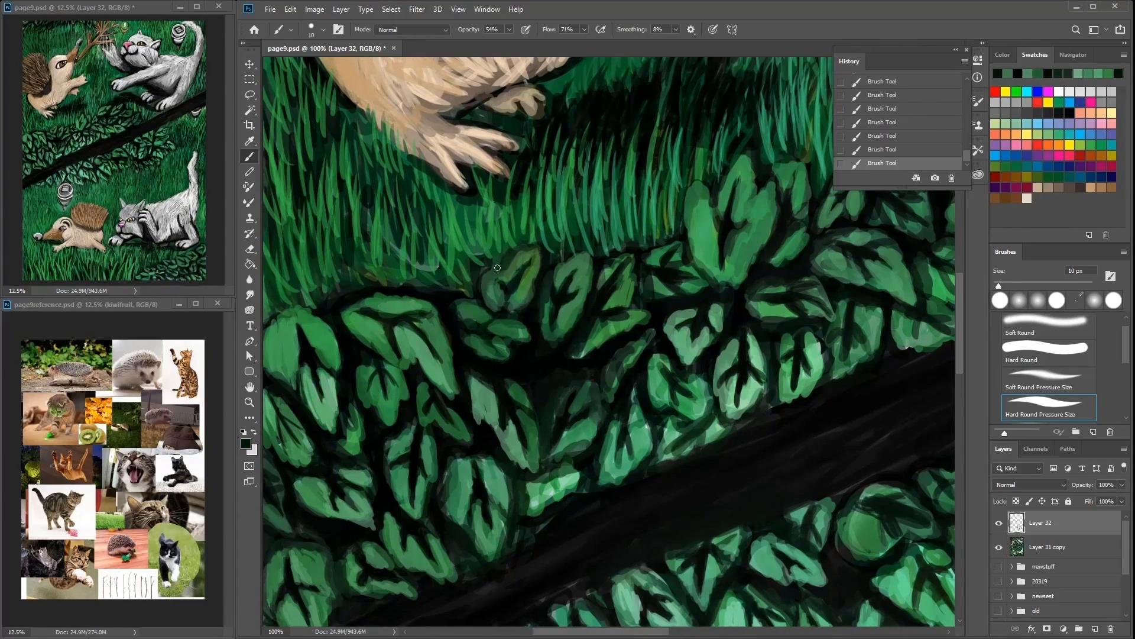
pyautogui.keyDown('alt'); pyautogui.click(515, 353); pyautogui.keyUp('alt')
pyautogui.keyDown('alt'); pyautogui.click(483, 325); pyautogui.keyUp('alt')
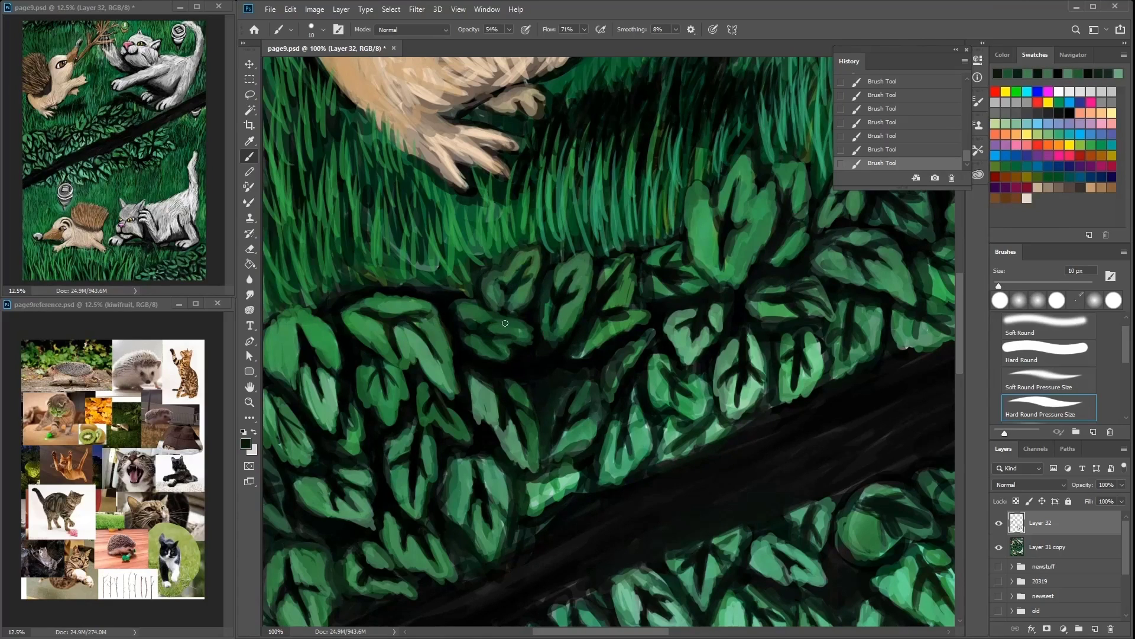
pyautogui.scroll(-3, 377, 293)
pyautogui.keyDown('alt'); pyautogui.click(331, 449); pyautogui.keyUp('alt')
pyautogui.keyDown('alt'); pyautogui.click(581, 391); pyautogui.keyUp('alt')
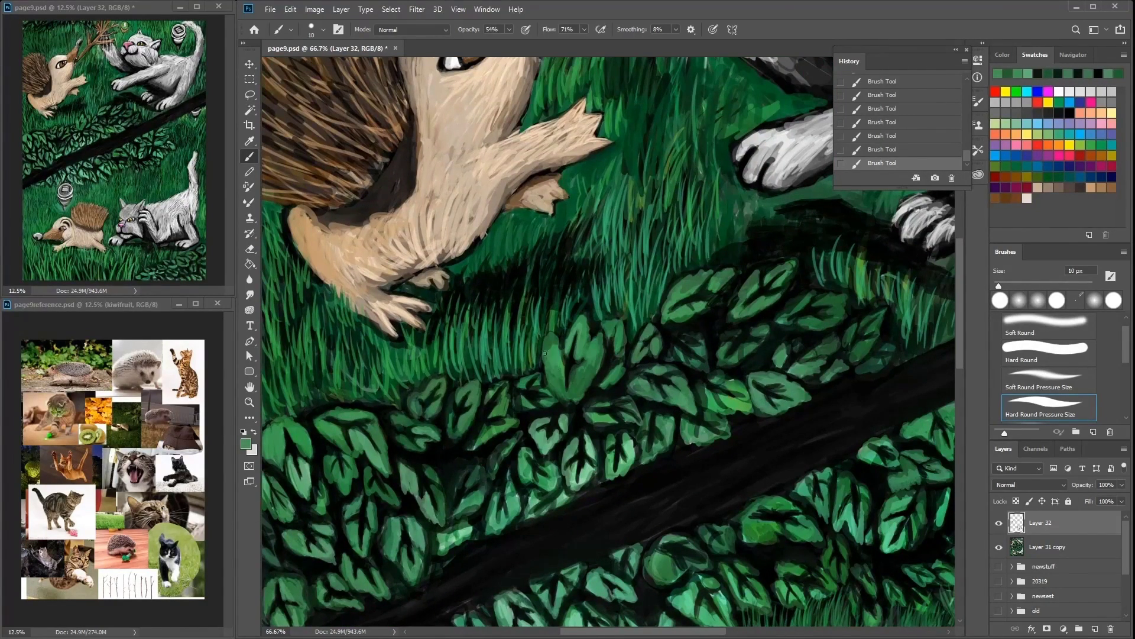
# Step: Sharpen the edges and veins of the leaf cluster below the upper cat's paws with sampled green and black
pyautogui.moveTo(661, 264); pyautogui.dragTo(610, 275)
pyautogui.keyDown('alt'); pyautogui.click(627, 321); pyautogui.keyUp('alt')
pyautogui.moveTo(703, 307); pyautogui.dragTo(603, 317)
pyautogui.keyDown('alt'); pyautogui.click(661, 343); pyautogui.keyUp('alt')
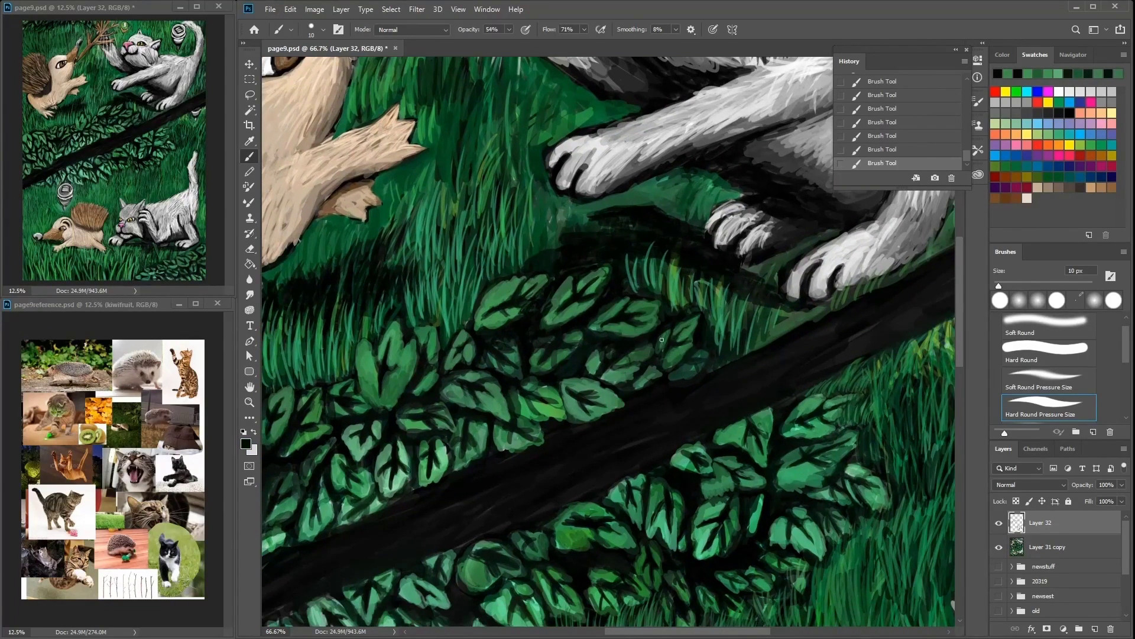
pyautogui.keyDown('alt'); pyautogui.click(639, 361); pyautogui.keyUp('alt')
# Step: Retouch the grass and dark shadow around the upper cat's paws with sampled greens
pyautogui.moveTo(640, 362); pyautogui.dragTo(787, 313)
pyautogui.moveTo(663, 245)
pyautogui.mouseDown()
pyautogui.moveTo(698, 145)
pyautogui.moveTo(674, 103)
pyautogui.mouseUp()
pyautogui.moveTo(621, 160); pyautogui.dragTo(656, 304)
pyautogui.moveTo(728, 292); pyautogui.dragTo(685, 302)
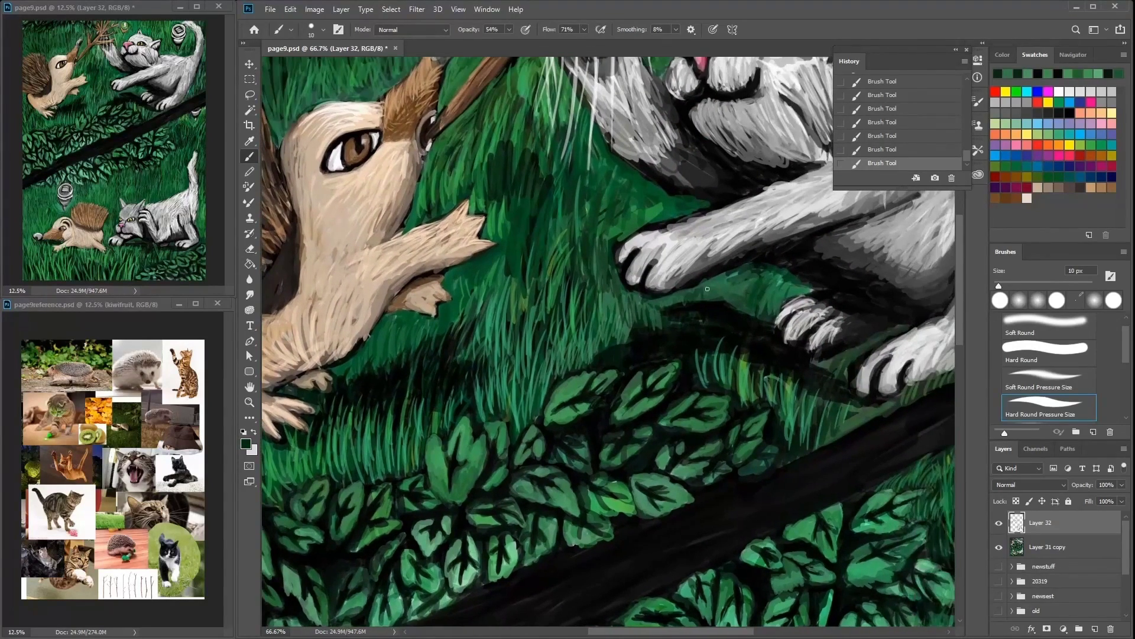
pyautogui.keyDown('alt'); pyautogui.click(769, 299); pyautogui.keyUp('alt')
pyautogui.moveTo(836, 364); pyautogui.dragTo(706, 361)
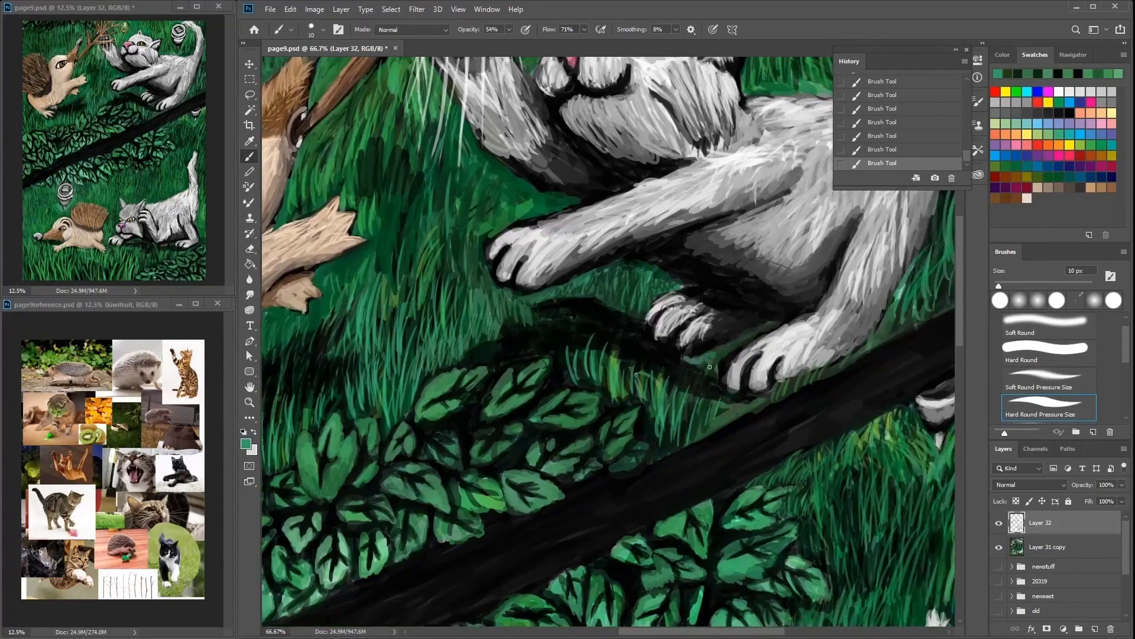
pyautogui.keyDown('alt'); pyautogui.click(727, 340); pyautogui.keyUp('alt')
pyautogui.moveTo(754, 322)
pyautogui.mouseDown()
pyautogui.moveTo(685, 300)
pyautogui.moveTo(638, 308)
pyautogui.moveTo(550, 392)
pyautogui.moveTo(804, 273)
pyautogui.moveTo(869, 406)
pyautogui.mouseUp()
pyautogui.keyDown('alt'); pyautogui.click(756, 332); pyautogui.keyUp('alt')
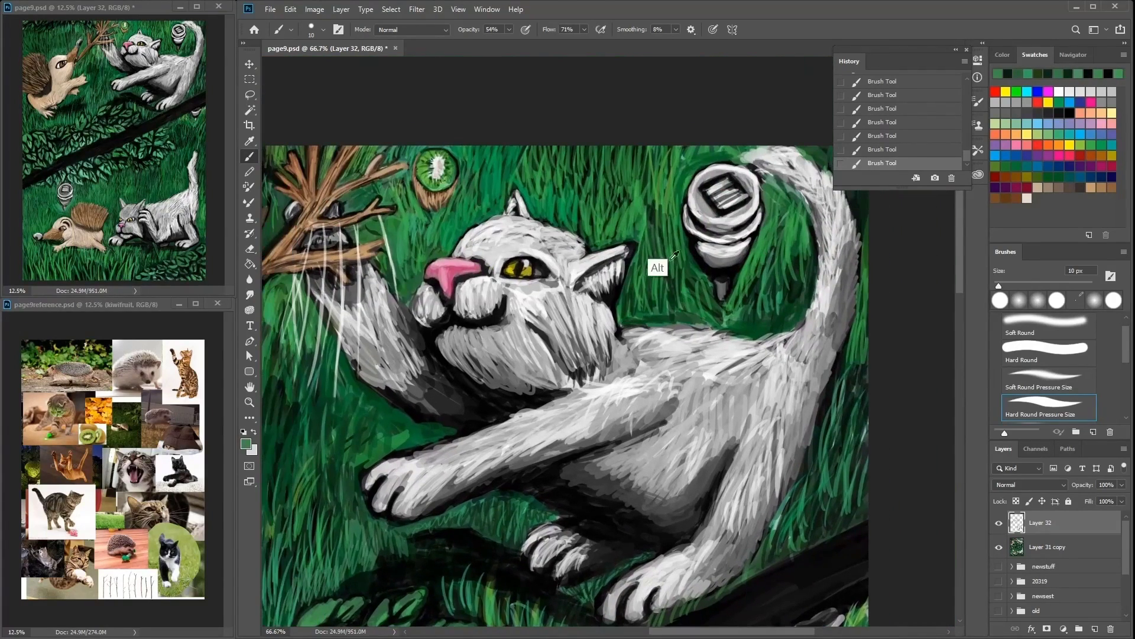
# Step: Touch up the edge of the upper hedgehog's belly and the adjoining grass with sampled cream and green
pyautogui.hscroll(-5, 423, 246)
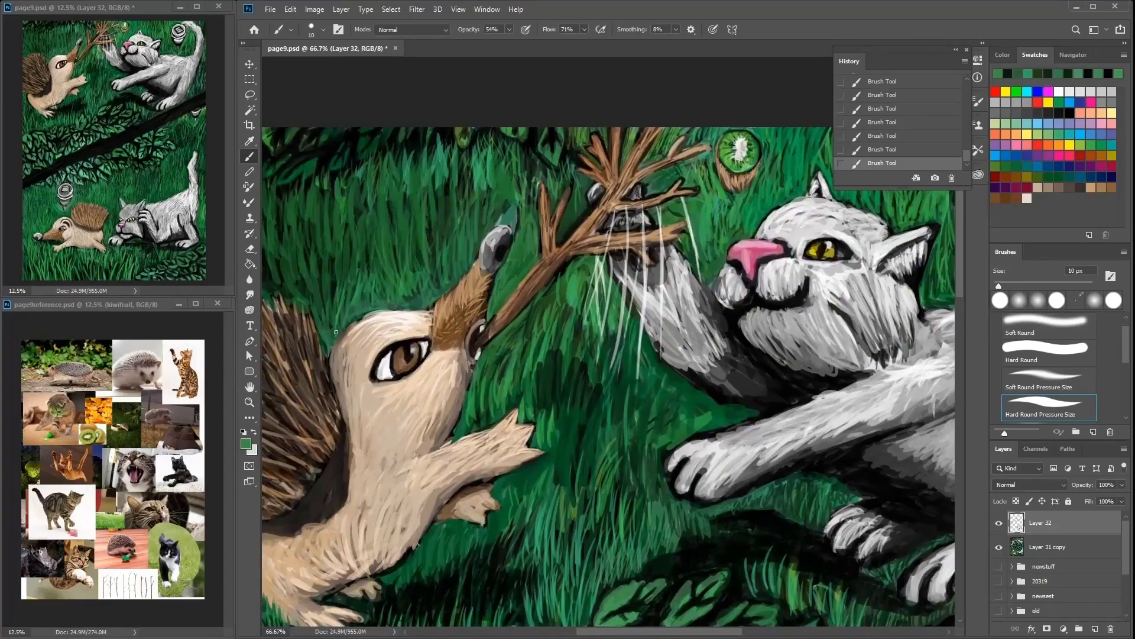
pyautogui.hscroll(-2, 356, 305)
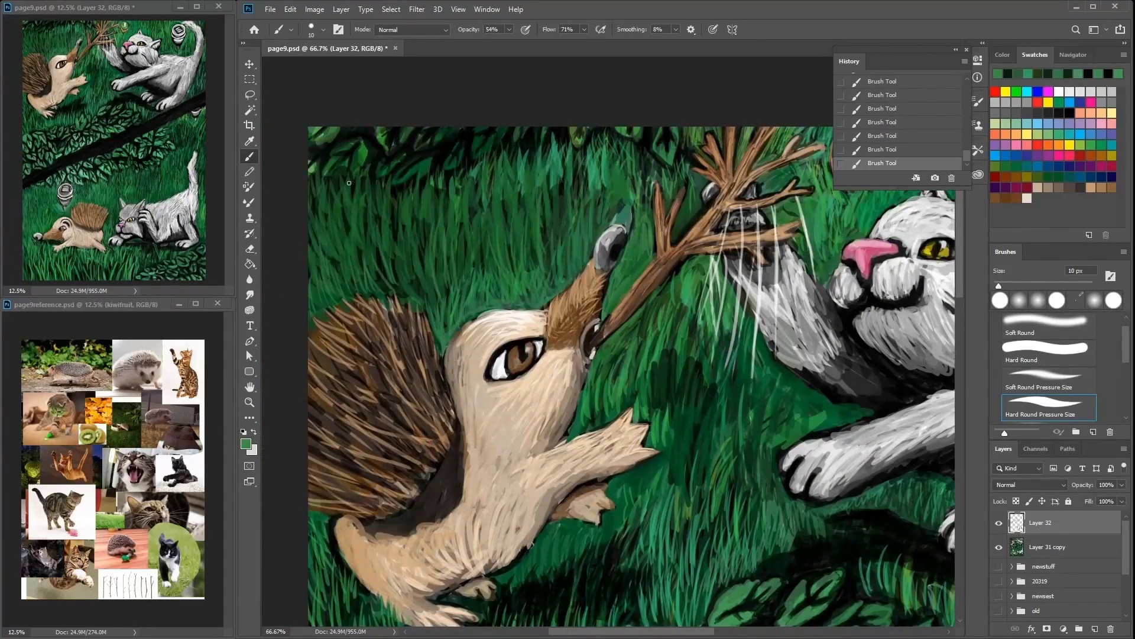
pyautogui.scroll(-4, 331, 279)
pyautogui.hscroll(3, 384, 349)
pyautogui.scroll(1, 384, 348)
pyautogui.hscroll(-3, 321, 390)
pyautogui.scroll(-1, 414, 367)
pyautogui.keyDown('alt'); pyautogui.click(524, 326); pyautogui.keyUp('alt')
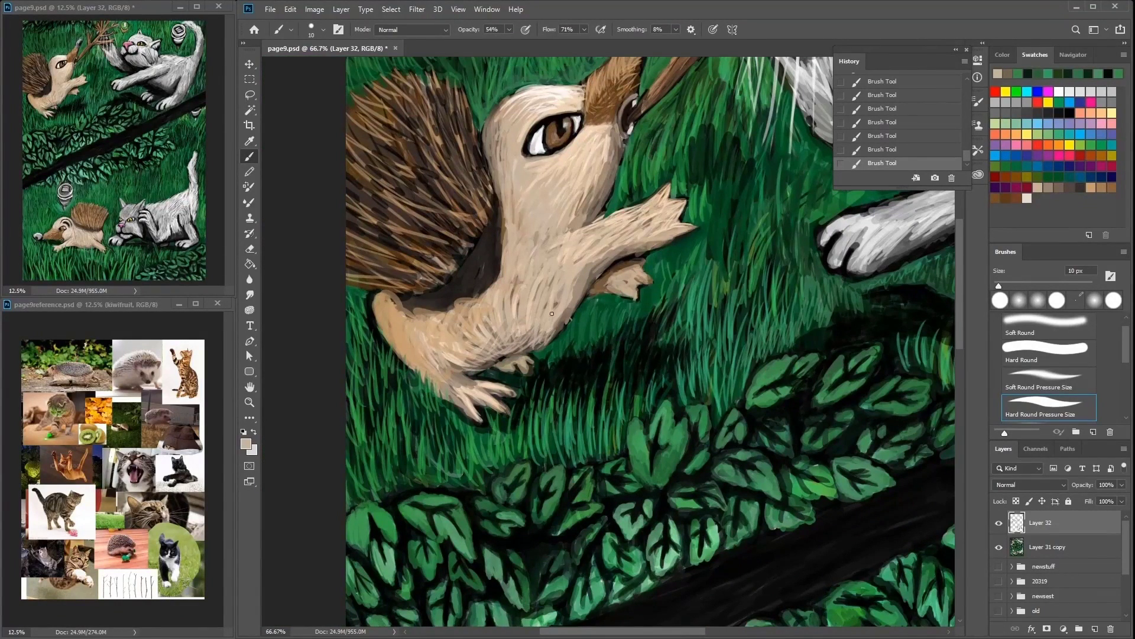
pyautogui.hscroll(2, 648, 220)
pyautogui.scroll(2, 648, 220)
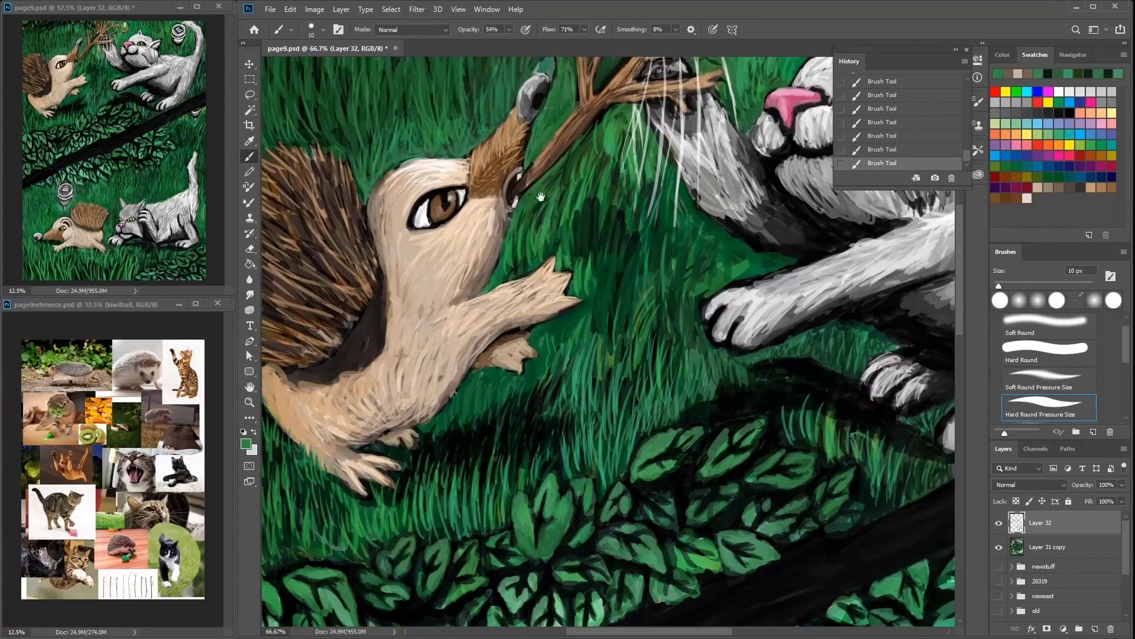
# Step: Reduce the brush to 6 px and refine the upper hedgehog's mouth around the stick with sampled beige and dark tones
pyautogui.keyDown('alt'); pyautogui.click(494, 220); pyautogui.keyUp('alt')
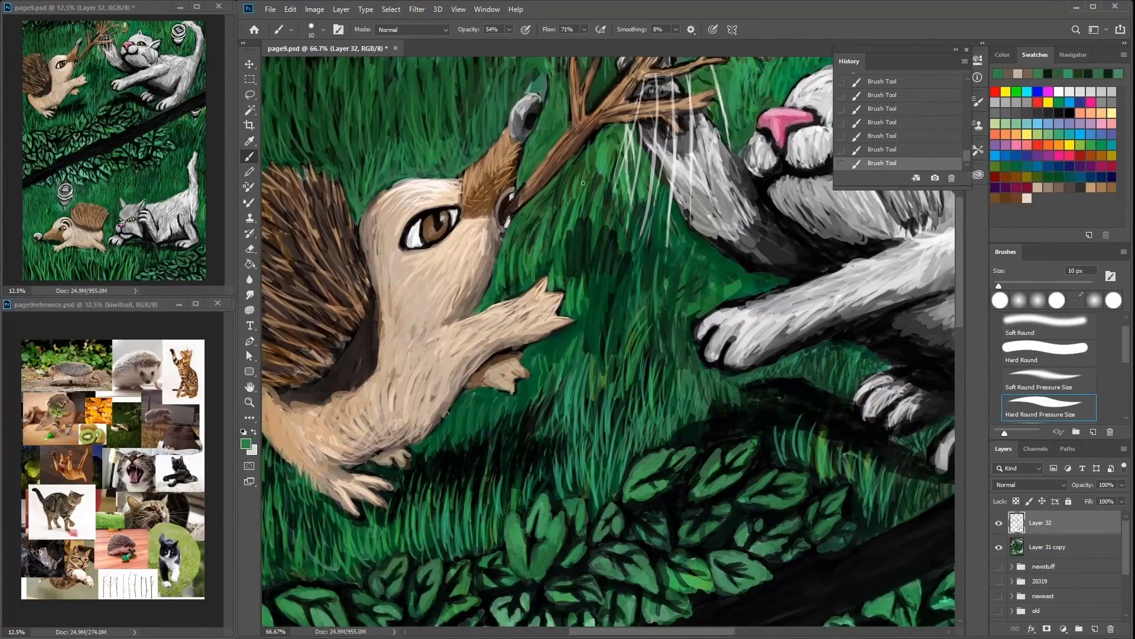
pyautogui.keyDown('alt'); pyautogui.click(495, 220); pyautogui.keyUp('alt')
pyautogui.scroll(2, 494, 220)
pyautogui.press('[')
pyautogui.press('[')
pyautogui.press('[')
pyautogui.press('[')
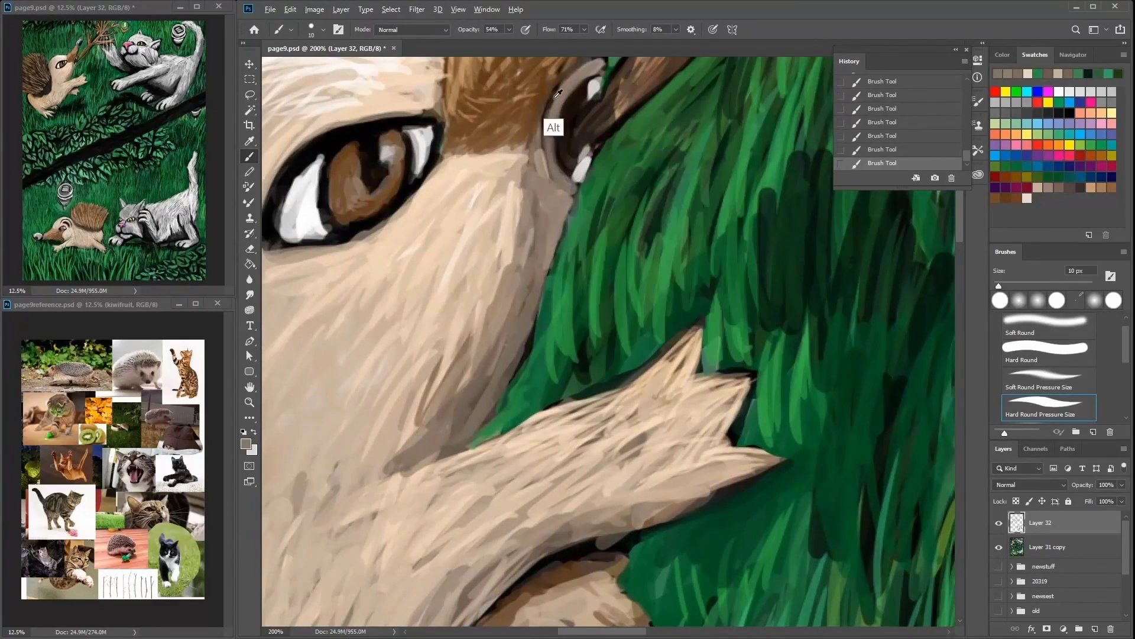
pyautogui.scroll(2, 580, 193)
pyautogui.moveTo(610, 156); pyautogui.dragTo(601, 164)
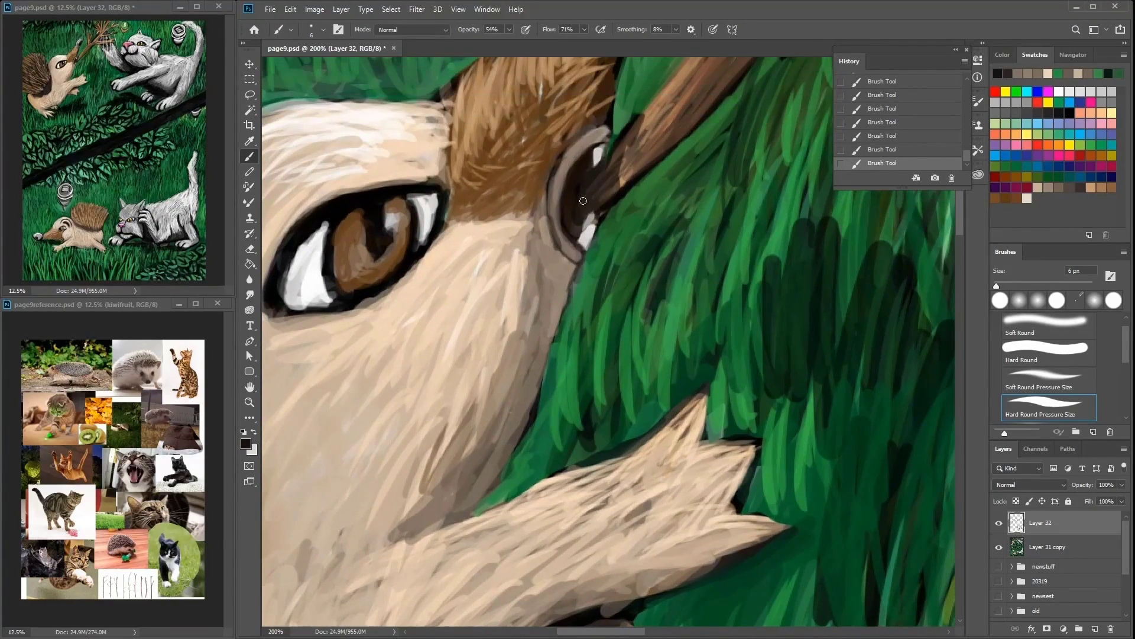
pyautogui.scroll(1, 659, 158)
pyautogui.scroll(2, 659, 159)
pyautogui.keyDown('alt'); pyautogui.click(568, 307); pyautogui.keyUp('alt')
# Step: Shade the upper hedgehog's nose with sampled grey and clean up the grass around it with sampled green
pyautogui.scroll(2, 568, 307)
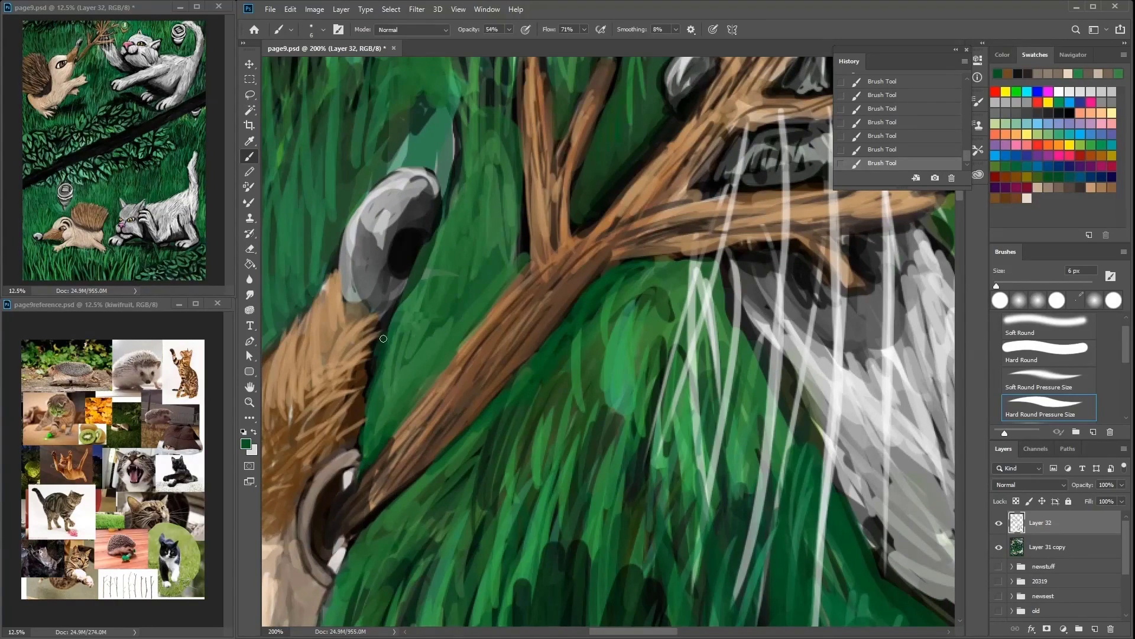
pyautogui.keyDown('alt'); pyautogui.click(358, 260); pyautogui.keyUp('alt')
pyautogui.moveTo(349, 252)
pyautogui.mouseDown()
pyautogui.moveTo(367, 299)
pyautogui.moveTo(382, 292)
pyautogui.mouseUp()
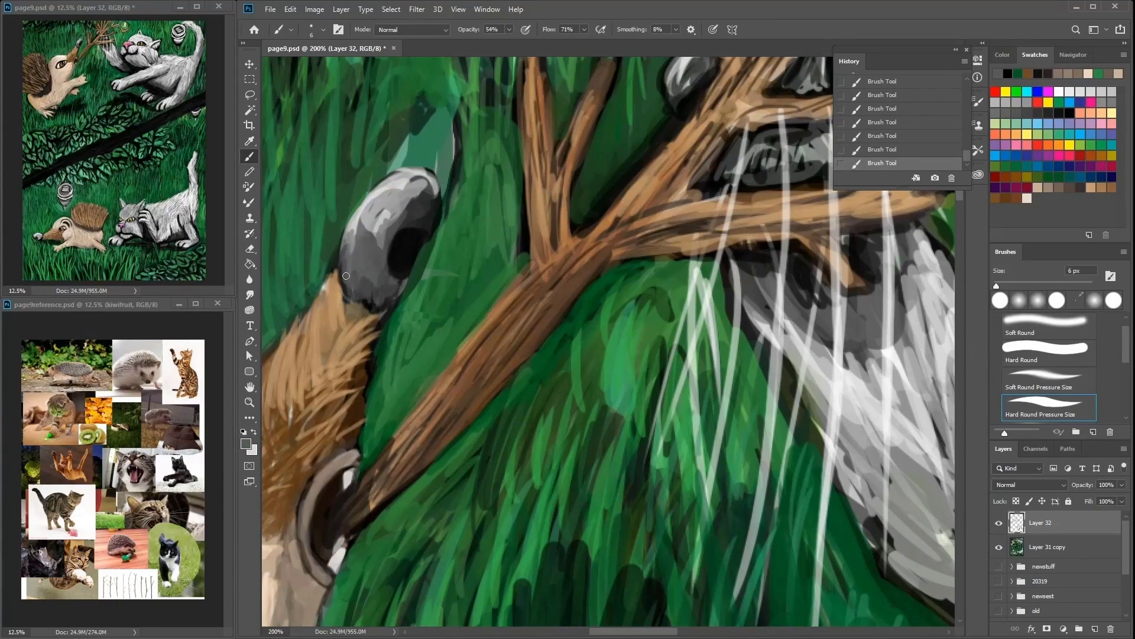
pyautogui.moveTo(417, 198); pyautogui.dragTo(373, 228)
pyautogui.hscroll(-2, 402, 187)
pyautogui.keyDown('alt'); pyautogui.click(355, 290); pyautogui.keyUp('alt')
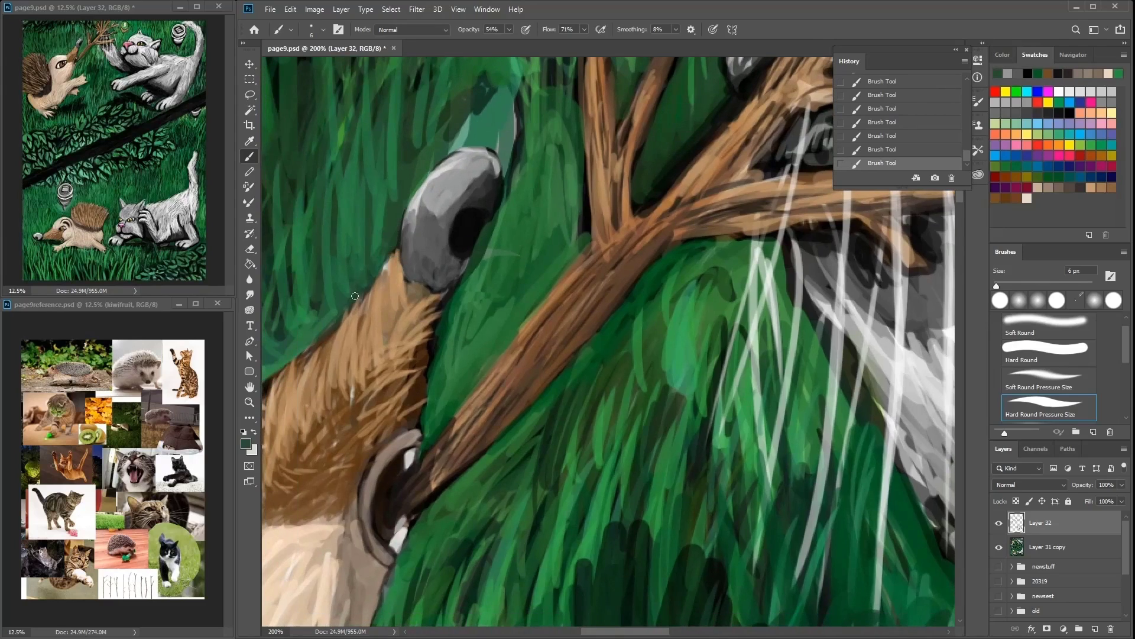
pyautogui.moveTo(467, 144)
pyautogui.mouseDown()
pyautogui.moveTo(509, 106)
pyautogui.moveTo(580, 236)
pyautogui.mouseUp()
# Step: Set the brush size to 4 px and repaint the stick's forked twig with sampled brown and tan strokes
pyautogui.scroll(3, 580, 207)
pyautogui.rightClick(693, 200)
pyautogui.moveTo(694, 245); pyautogui.dragTo(694, 245)
pyautogui.click(610, 175)
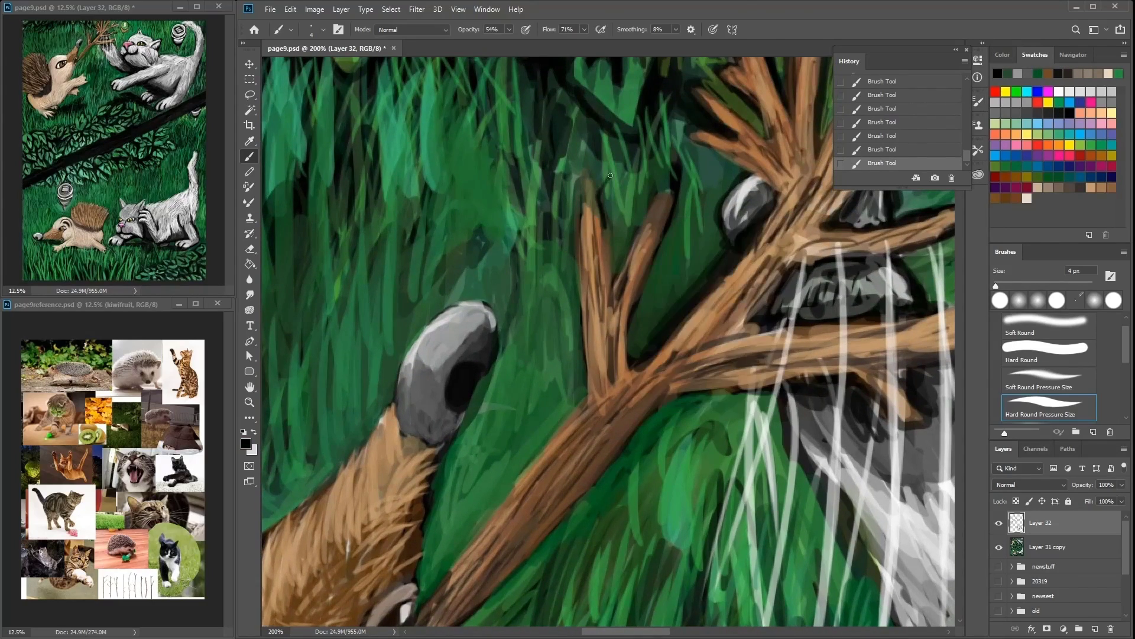
pyautogui.keyDown('alt'); pyautogui.click(595, 224); pyautogui.keyUp('alt')
pyautogui.moveTo(581, 167)
pyautogui.mouseDown()
pyautogui.moveTo(598, 185)
pyautogui.moveTo(591, 278)
pyautogui.moveTo(656, 196)
pyautogui.mouseUp()
pyautogui.keyDown('alt'); pyautogui.click(616, 380); pyautogui.keyUp('alt')
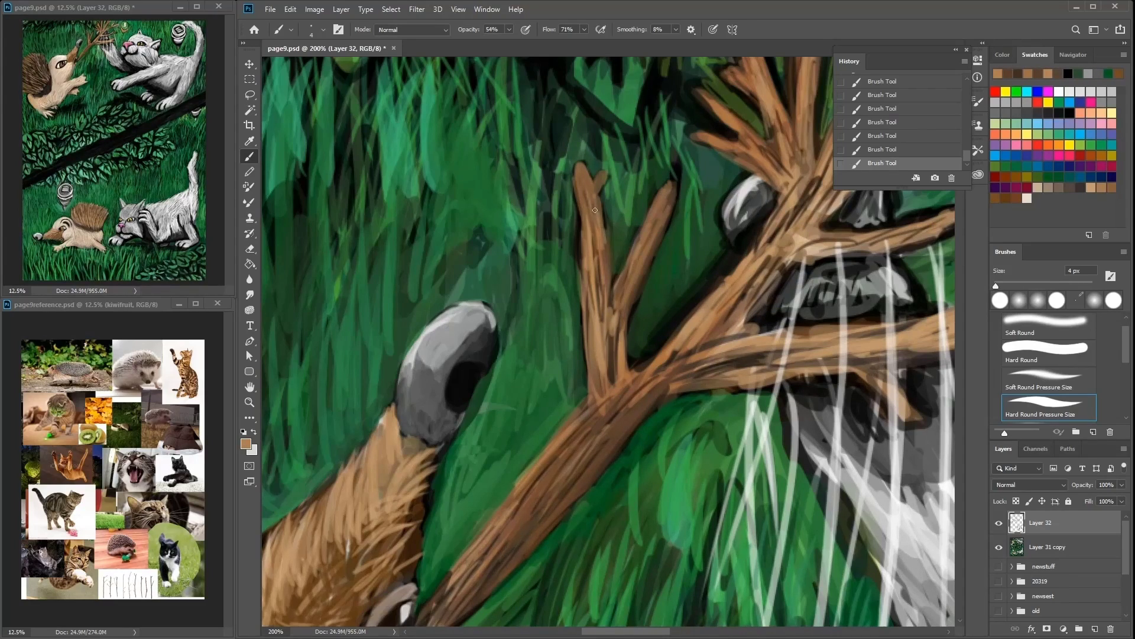
pyautogui.keyDown('alt'); pyautogui.click(585, 258); pyautogui.keyUp('alt')
pyautogui.moveTo(587, 270)
pyautogui.mouseDown()
pyautogui.moveTo(591, 414)
pyautogui.moveTo(532, 319)
pyautogui.mouseUp()
# Step: Clean up the grass around the stick's upper branches with sampled dark green
pyautogui.keyDown('alt'); pyautogui.click(667, 306); pyautogui.keyUp('alt')
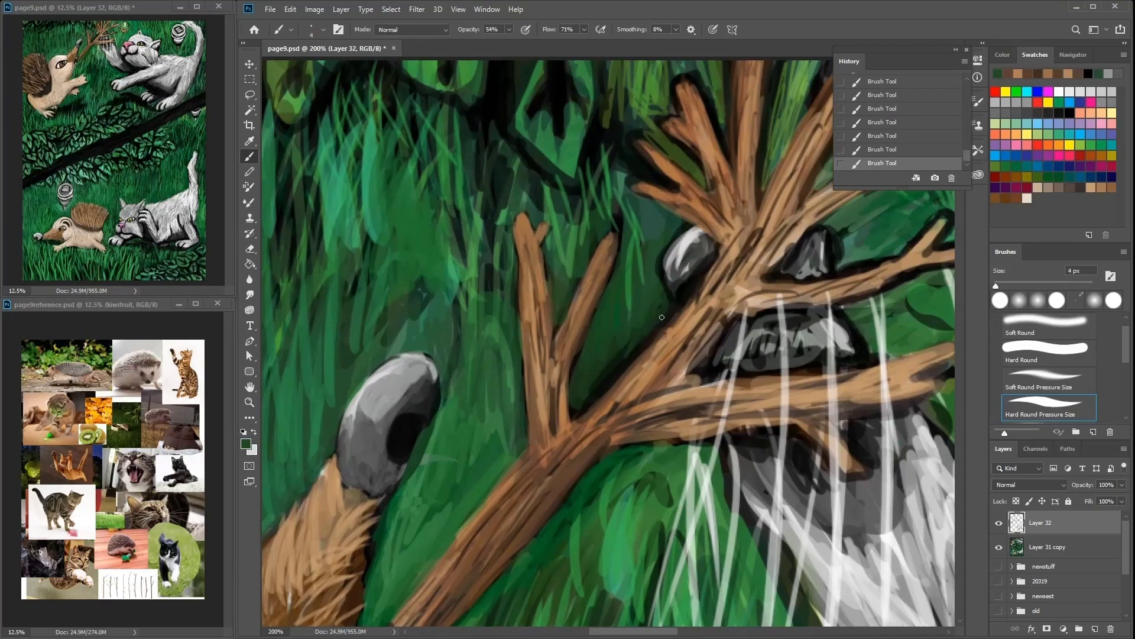
pyautogui.scroll(2, 584, 320)
pyautogui.hscroll(2, 585, 319)
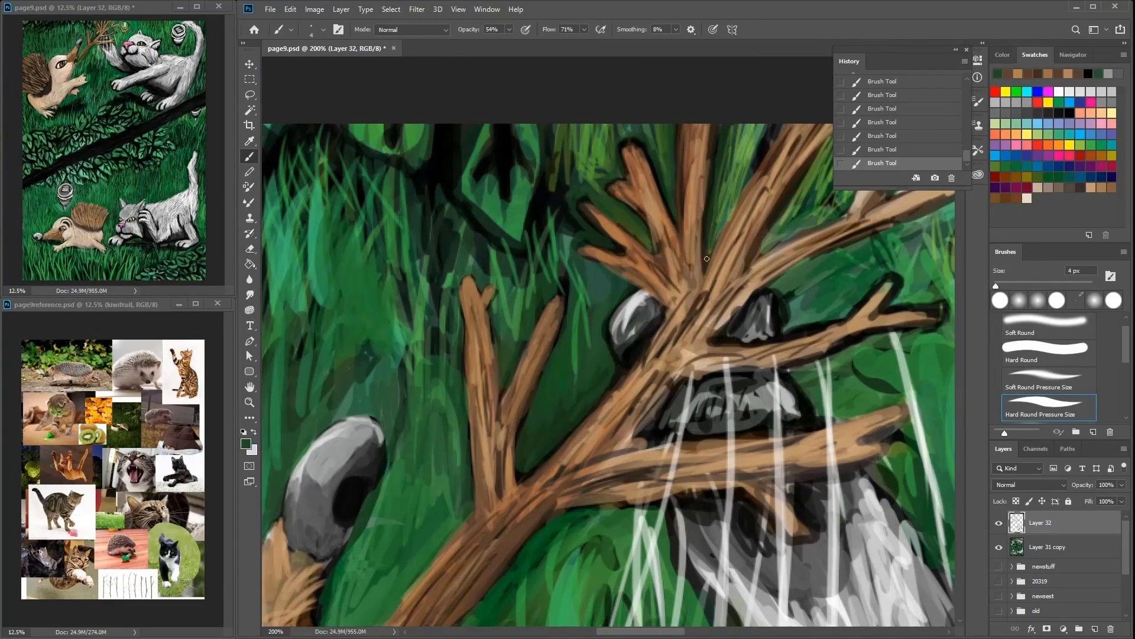
pyautogui.scroll(1, 781, 122)
pyautogui.hscroll(4, 781, 122)
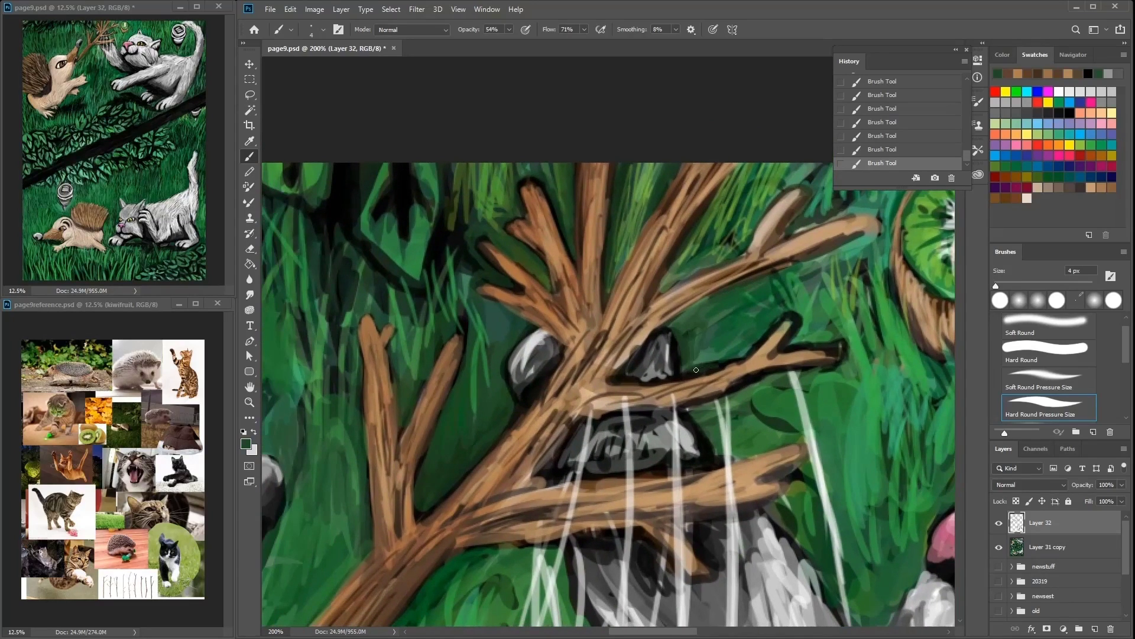
pyautogui.hscroll(2, 806, 326)
# Step: Repaint the stick's outer twigs near the kiwi with sampled beige, tan and dark brown strokes
pyautogui.keyDown('alt'); pyautogui.click(772, 359); pyautogui.keyUp('alt')
pyautogui.keyDown('alt'); pyautogui.click(765, 370); pyautogui.keyUp('alt')
pyautogui.keyDown('alt'); pyautogui.click(601, 243); pyautogui.keyUp('alt')
pyautogui.keyDown('alt'); pyautogui.click(663, 375); pyautogui.keyUp('alt')
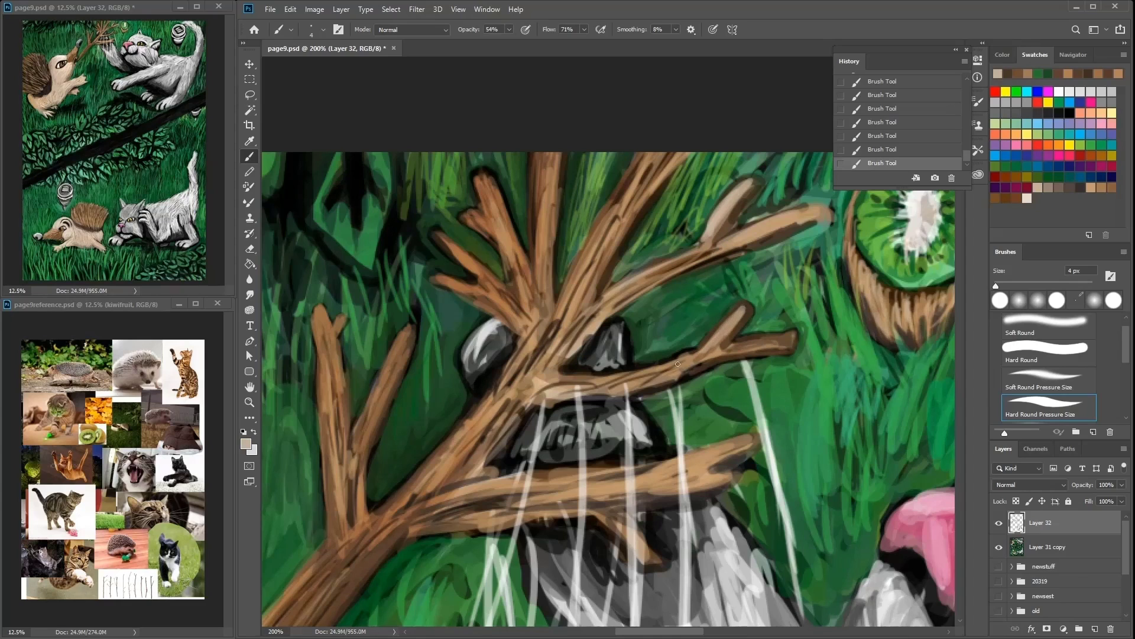
pyautogui.keyDown('alt'); pyautogui.click(745, 312); pyautogui.keyUp('alt')
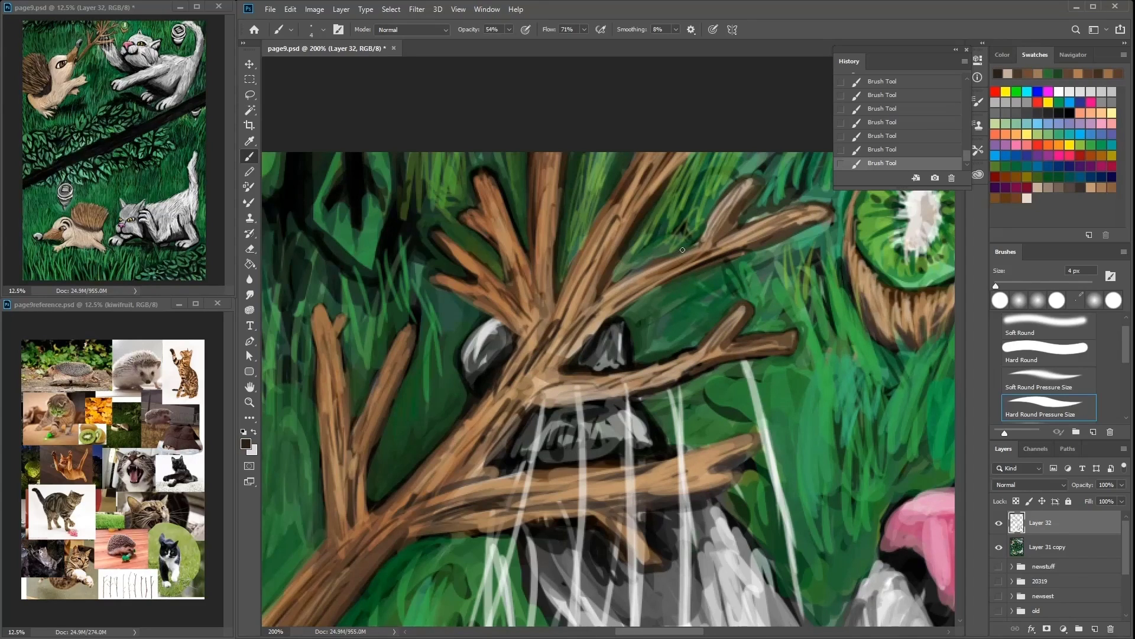
pyautogui.scroll(-2, 681, 257)
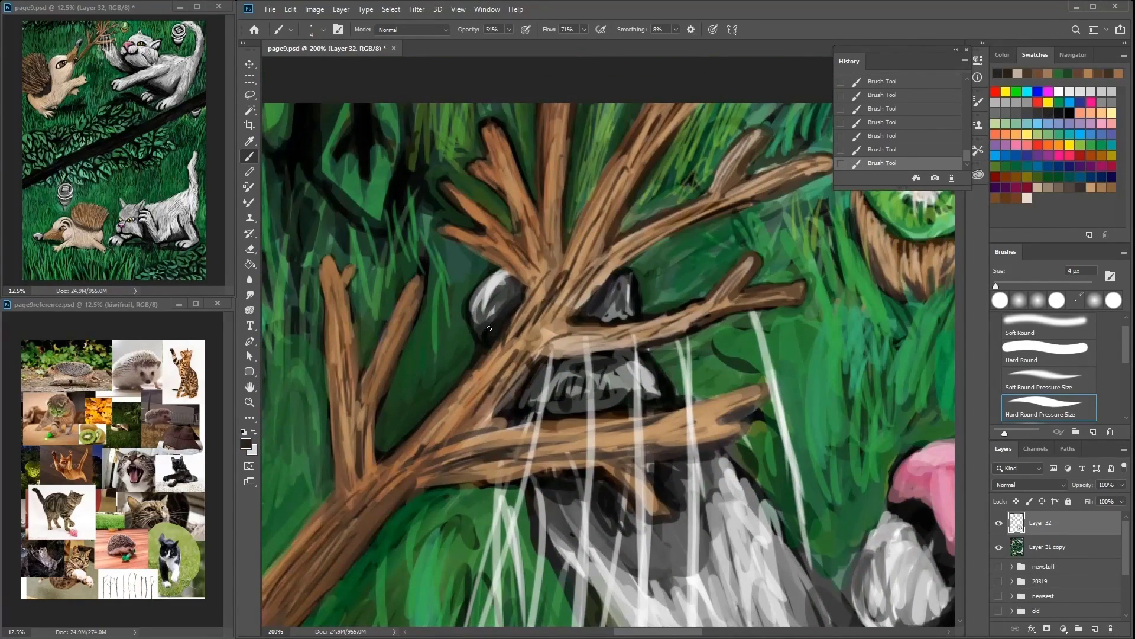
# Step: Refine the upper cat's raised paw and arm behind the stick with sampled light and grey tones
pyautogui.keyDown('alt'); pyautogui.click(509, 276); pyautogui.keyUp('alt')
pyautogui.scroll(-2, 609, 289)
pyautogui.hscroll(-2, 590, 322)
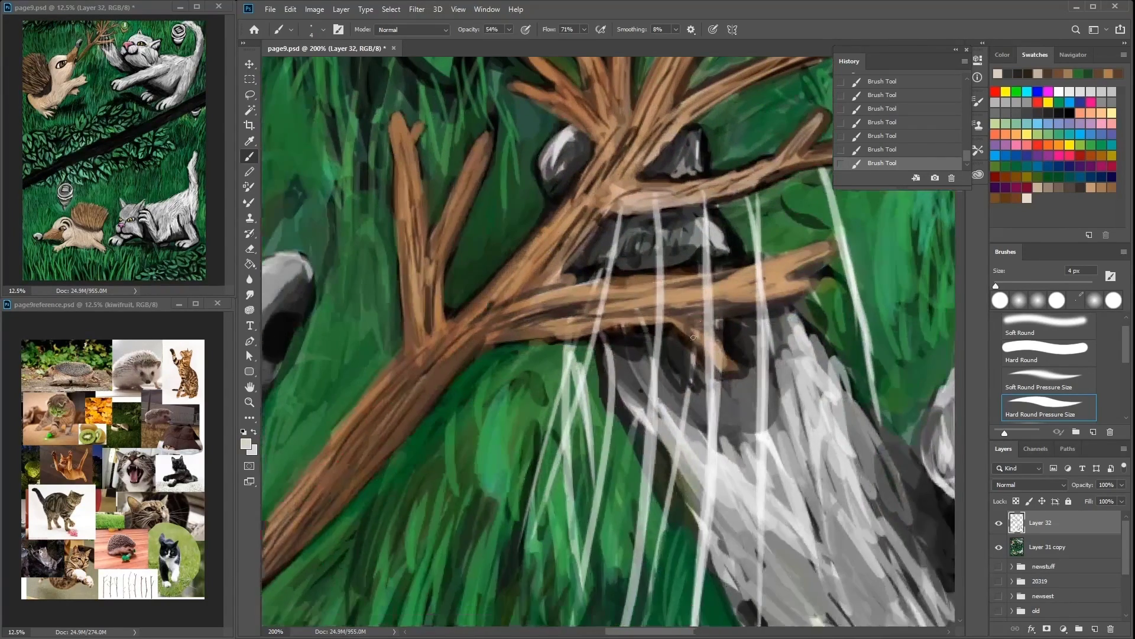
pyautogui.scroll(-2, 633, 391)
pyautogui.hscroll(-1, 621, 355)
pyautogui.keyDown('alt'); pyautogui.click(610, 338); pyautogui.keyUp('alt')
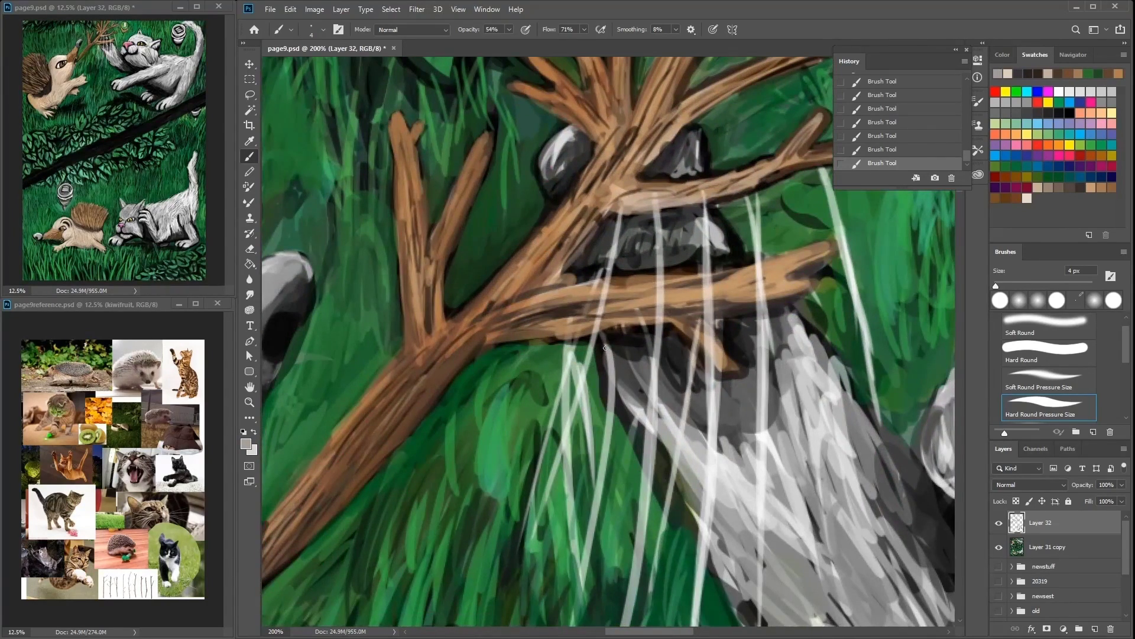
pyautogui.moveTo(751, 327); pyautogui.dragTo(662, 296)
pyautogui.moveTo(760, 461); pyautogui.dragTo(676, 287)
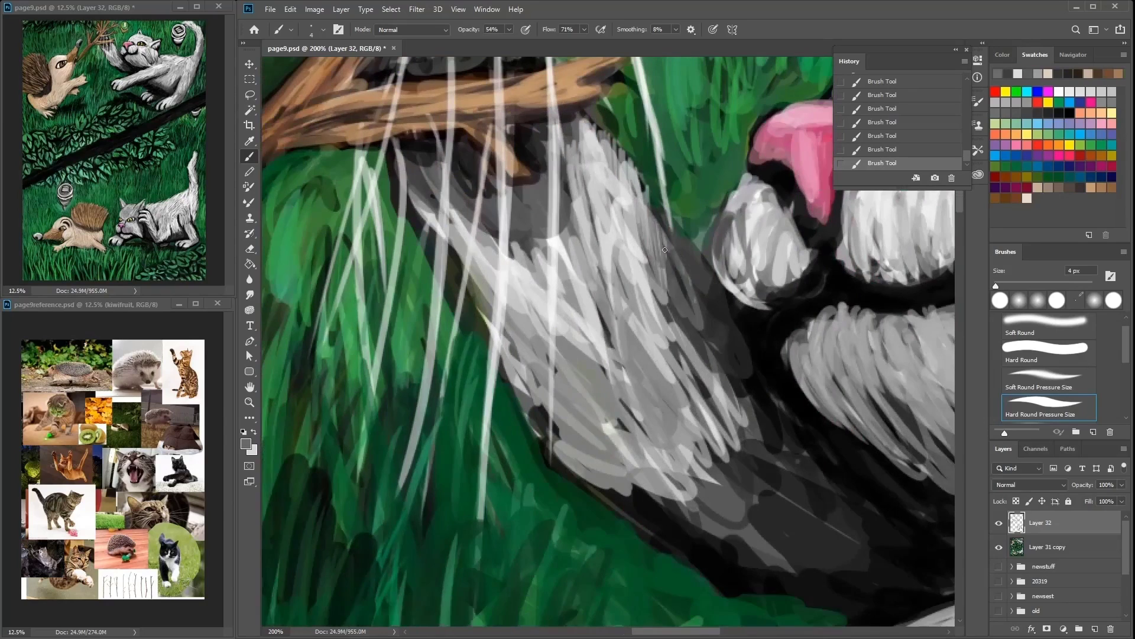
# Step: Rework the grass beneath the upper cat's raised arm and beside its front paw with sampled greens
pyautogui.keyDown('alt'); pyautogui.click(412, 227); pyautogui.keyUp('alt')
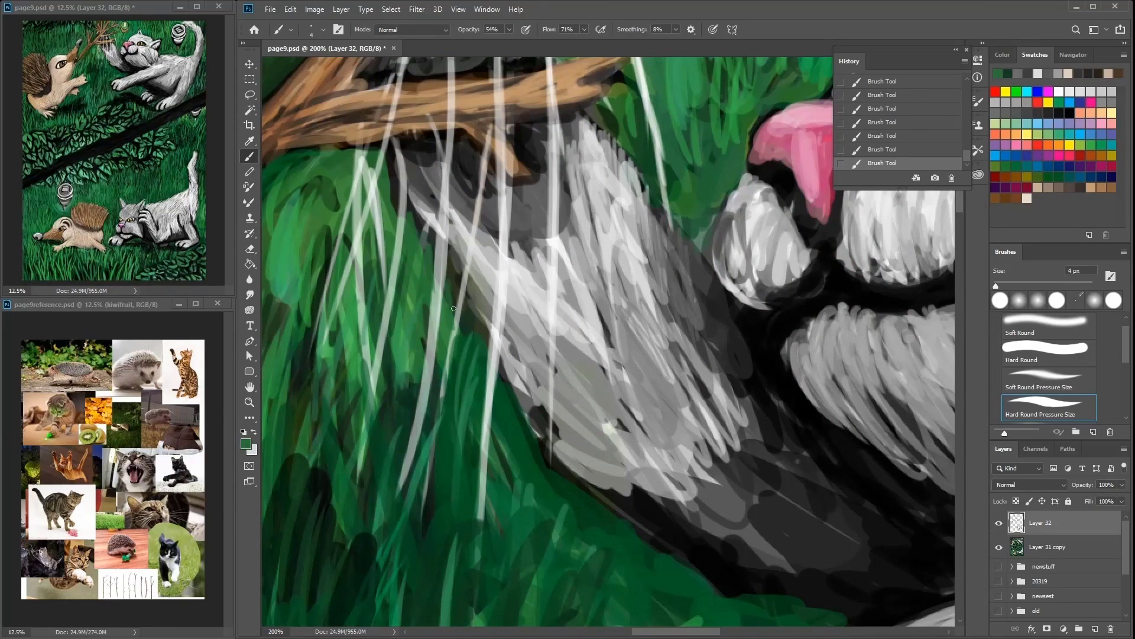
pyautogui.scroll(-3, 394, 191)
pyautogui.moveTo(291, 381); pyautogui.dragTo(409, 304)
pyautogui.moveTo(597, 190); pyautogui.dragTo(568, 349)
pyautogui.keyDown('alt'); pyautogui.click(665, 409); pyautogui.keyUp('alt')
pyautogui.moveTo(645, 414)
pyautogui.mouseDown()
pyautogui.moveTo(615, 479)
pyautogui.moveTo(591, 461)
pyautogui.mouseUp()
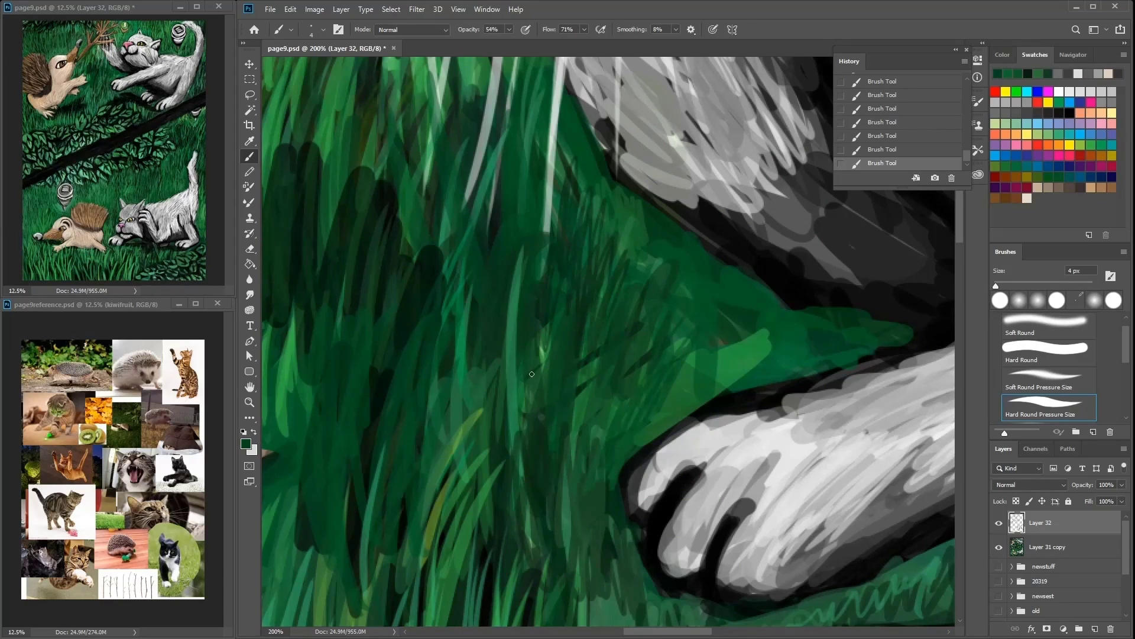
# Step: Paint fine grass blades around the upper hedgehog's head and quills with sampled green
pyautogui.scroll(3, 426, 295)
pyautogui.hscroll(-5, 442, 417)
pyautogui.hscroll(-6, 442, 417)
pyautogui.scroll(2, 515, 376)
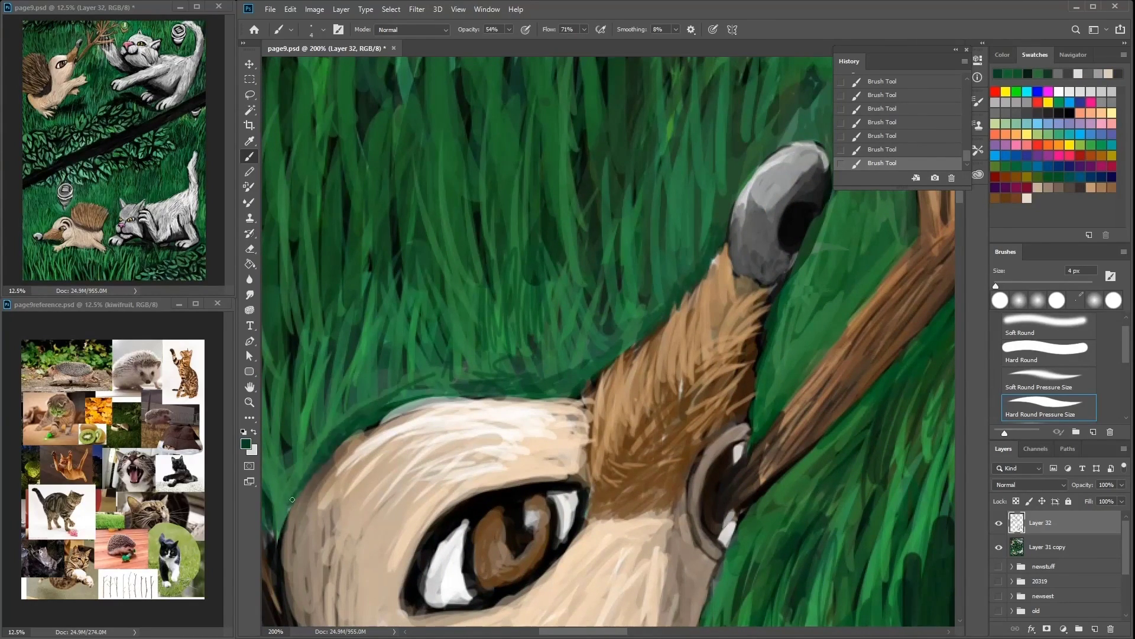
pyautogui.hscroll(-5, 324, 458)
pyautogui.scroll(-2, 324, 457)
pyautogui.moveTo(550, 319); pyautogui.dragTo(615, 260)
pyautogui.keyDown('alt'); pyautogui.click(509, 278); pyautogui.keyUp('alt')
pyautogui.moveTo(485, 290); pyautogui.dragTo(527, 332)
pyautogui.moveTo(600, 255); pyautogui.dragTo(639, 190)
pyautogui.moveTo(689, 304); pyautogui.dragTo(665, 213)
# Step: Add grass strokes above the upper hedgehog's snout with sampled green
pyautogui.scroll(4, 665, 237)
pyautogui.hscroll(4, 665, 237)
pyautogui.moveTo(550, 277); pyautogui.dragTo(544, 195)
pyautogui.moveTo(508, 299)
pyautogui.mouseDown()
pyautogui.moveTo(497, 220)
pyautogui.moveTo(502, 124)
pyautogui.moveTo(479, 115)
pyautogui.mouseUp()
pyautogui.keyDown('alt'); pyautogui.click(500, 177); pyautogui.keyUp('alt')
pyautogui.scroll(3, 506, 252)
pyautogui.hscroll(1, 506, 253)
# Step: Set the brush size to 14 px and paint broader grass blades behind the upper hedgehog's head
pyautogui.rightClick(537, 282)
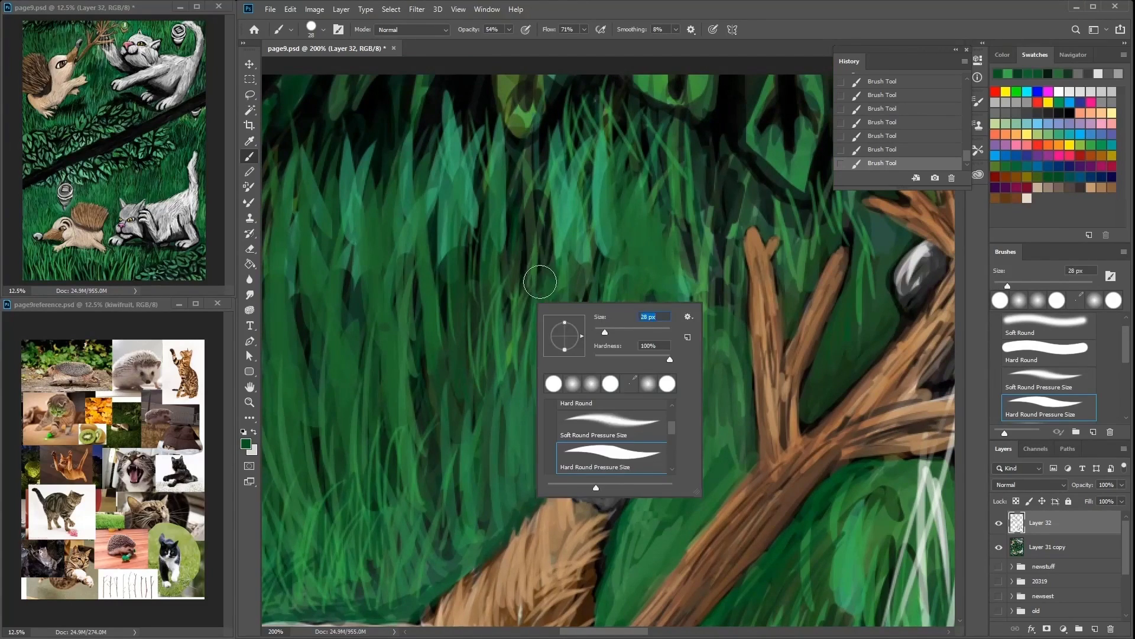
pyautogui.rightClick(459, 340)
pyautogui.moveTo(349, 379); pyautogui.dragTo(348, 263)
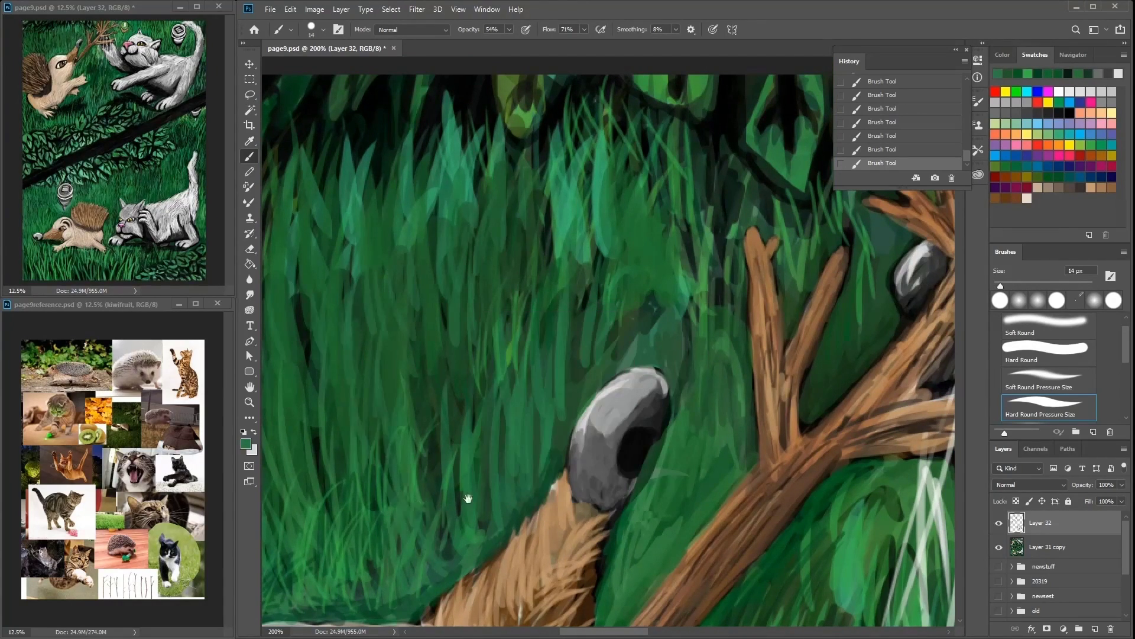
pyautogui.scroll(-4, 449, 266)
pyautogui.hscroll(-1, 449, 266)
pyautogui.moveTo(490, 349); pyautogui.dragTo(473, 201)
pyautogui.moveTo(450, 331)
pyautogui.mouseDown()
pyautogui.moveTo(448, 230)
pyautogui.moveTo(491, 104)
pyautogui.mouseUp()
# Step: Blend more sampled green strokes into the grass beneath the leaves along the page's upper edge
pyautogui.scroll(5, 469, 172)
pyautogui.hscroll(4, 469, 172)
pyautogui.hscroll(-1, 414, 237)
pyautogui.press('d')
pyautogui.moveTo(354, 213); pyautogui.dragTo(371, 127)
pyautogui.hscroll(5, 366, 237)
pyautogui.keyDown('alt'); pyautogui.click(317, 368); pyautogui.keyUp('alt')
pyautogui.hscroll(2, 414, 296)
pyautogui.moveTo(731, 173); pyautogui.dragTo(680, 252)
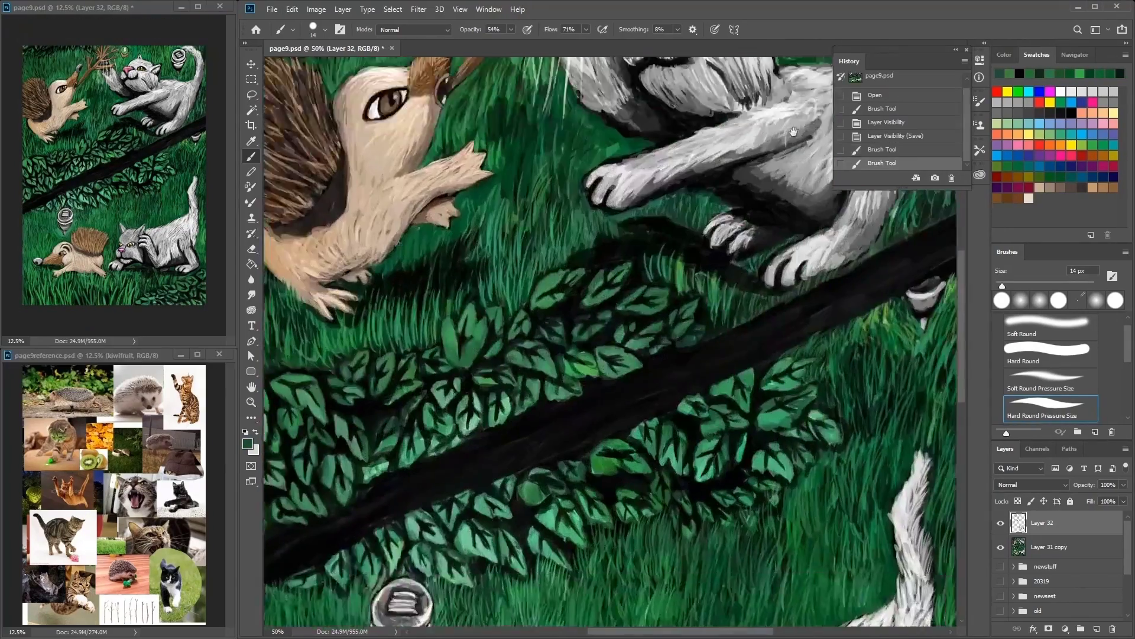
# Step: Touch up the grass around the upper cat and along the page edge beside its tail with sampled dark green
pyautogui.scroll(2, 532, 296)
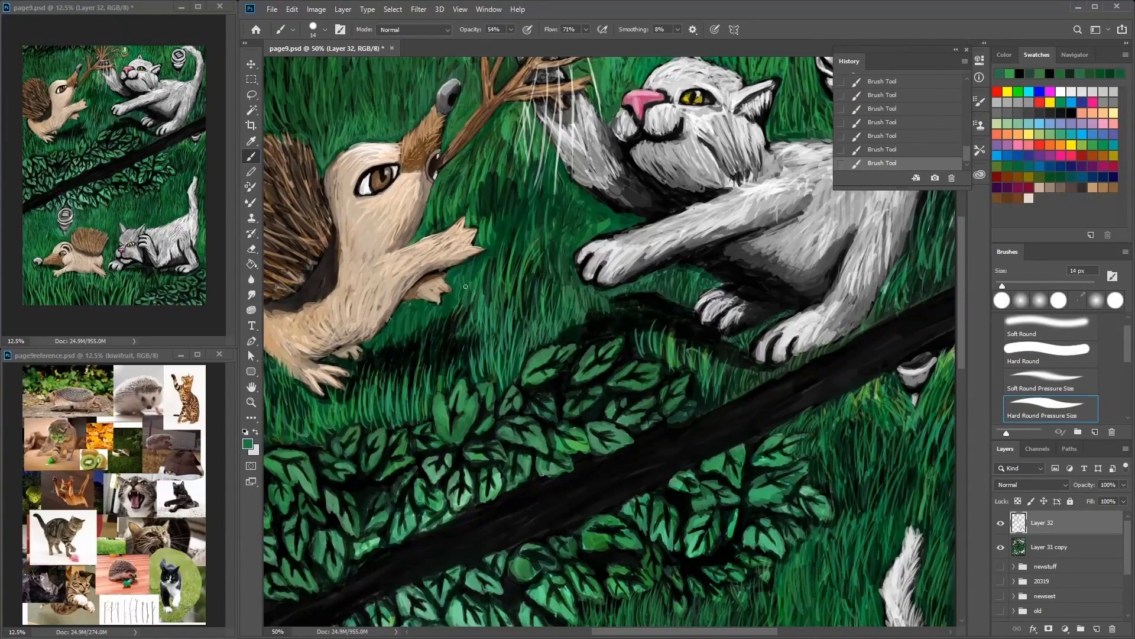
pyautogui.scroll(2, 473, 319)
pyautogui.hscroll(2, 473, 319)
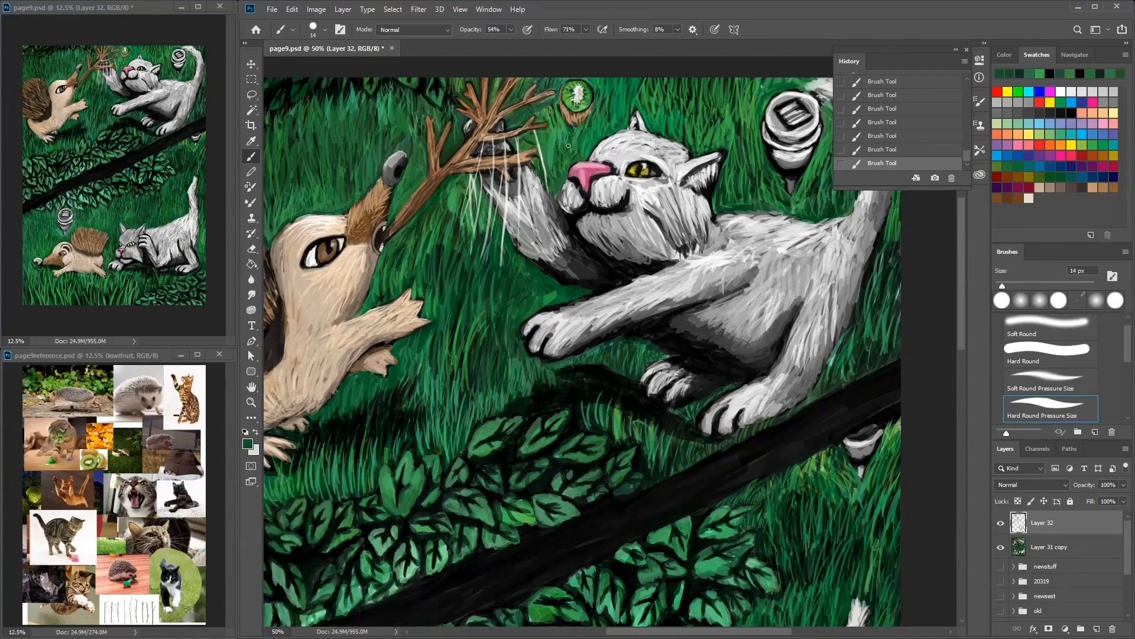
pyautogui.scroll(2, 532, 248)
pyautogui.hscroll(3, 533, 249)
pyautogui.hscroll(3, 560, 201)
pyautogui.keyDown('alt'); pyautogui.click(612, 295); pyautogui.keyUp('alt')
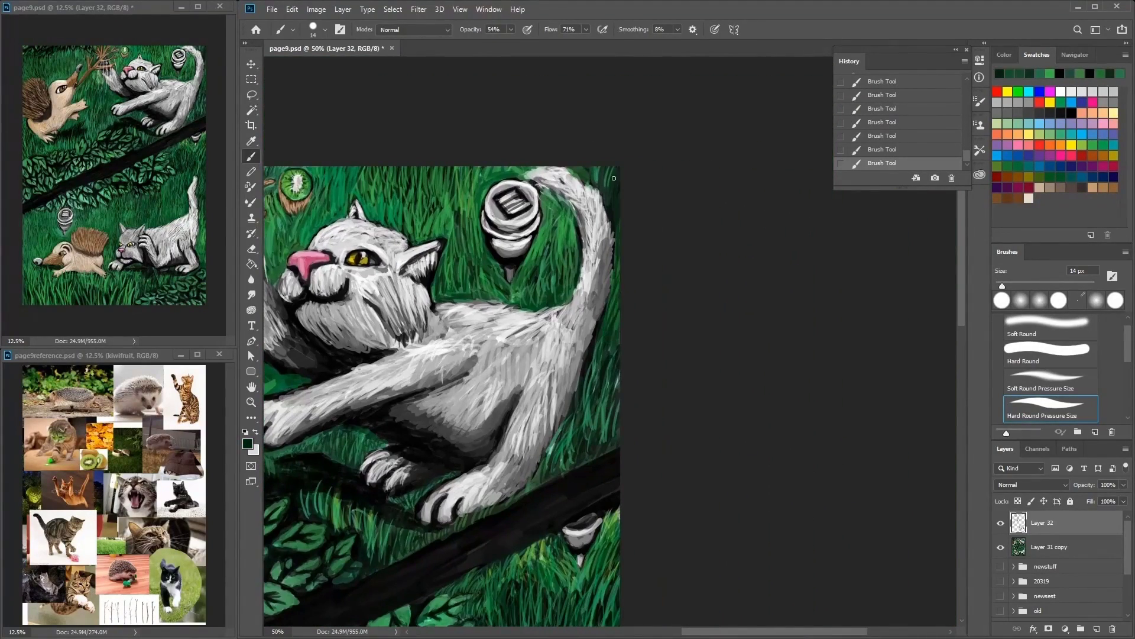
pyautogui.scroll(-3, 677, 251)
pyautogui.scroll(2, 676, 251)
pyautogui.hscroll(-2, 677, 251)
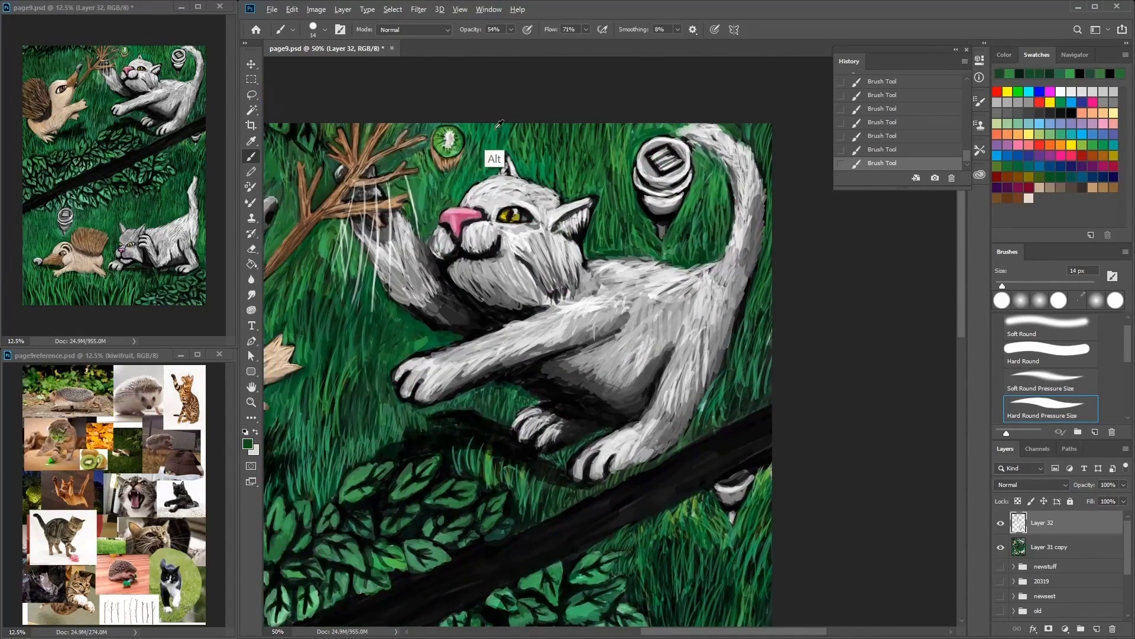
# Step: Repaint the grass above the upper hedgehog's quills and head with long strokes in sampled greens
pyautogui.hscroll(-5, 561, 237)
pyautogui.keyDown('alt'); pyautogui.click(541, 204); pyautogui.keyUp('alt')
pyautogui.keyDown('alt'); pyautogui.click(546, 235); pyautogui.keyUp('alt')
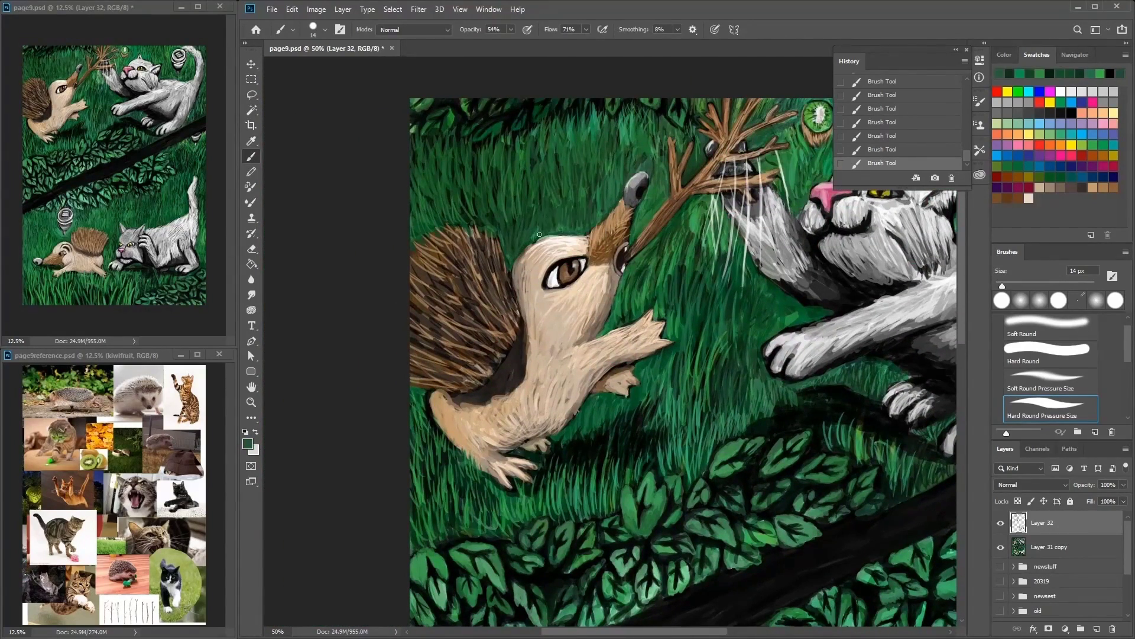
pyautogui.keyDown('alt'); pyautogui.click(496, 220); pyautogui.keyUp('alt')
pyautogui.moveTo(467, 207)
pyautogui.mouseDown()
pyautogui.moveTo(480, 151)
pyautogui.moveTo(520, 133)
pyautogui.mouseUp()
pyautogui.moveTo(562, 187); pyautogui.dragTo(567, 118)
pyautogui.moveTo(587, 160); pyautogui.dragTo(588, 128)
pyautogui.moveTo(503, 216); pyautogui.dragTo(495, 185)
pyautogui.moveTo(438, 218); pyautogui.dragTo(426, 142)
pyautogui.moveTo(467, 210); pyautogui.dragTo(464, 140)
pyautogui.moveTo(523, 210)
pyautogui.mouseDown()
pyautogui.moveTo(521, 134)
pyautogui.moveTo(559, 125)
pyautogui.mouseUp()
pyautogui.moveTo(500, 237); pyautogui.dragTo(497, 185)
pyautogui.keyDown('alt'); pyautogui.click(697, 395); pyautogui.keyUp('alt')
pyautogui.moveTo(449, 220); pyautogui.dragTo(432, 207)
pyautogui.moveTo(504, 235); pyautogui.dragTo(510, 187)
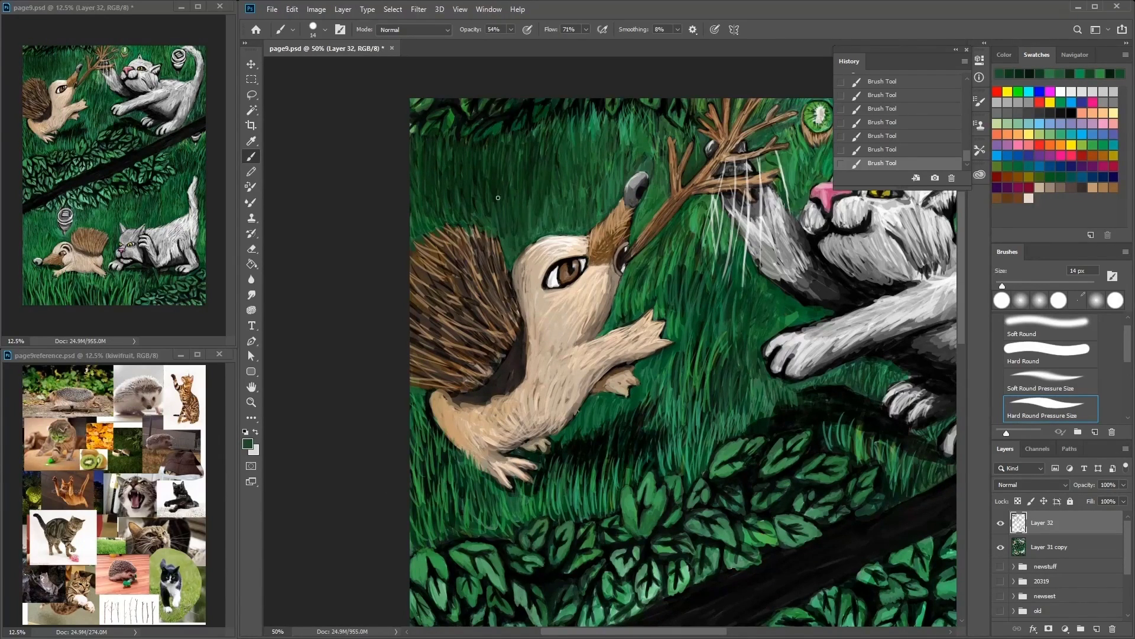
# Step: Set the brush size to 31 px and touch up the lower cat's fur with sampled greys
pyautogui.scroll(-1, 445, 438)
pyautogui.keyDown('alt'); pyautogui.click(705, 424); pyautogui.keyUp('alt')
pyautogui.rightClick(704, 424)
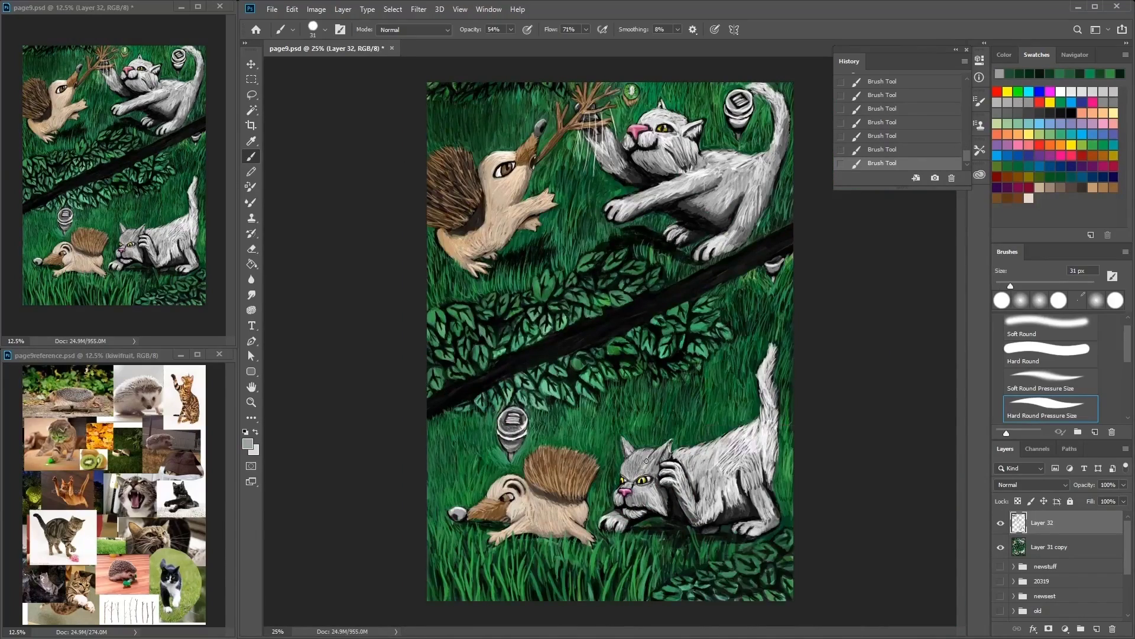
pyautogui.scroll(1, 677, 469)
pyautogui.moveTo(628, 444); pyautogui.dragTo(599, 476)
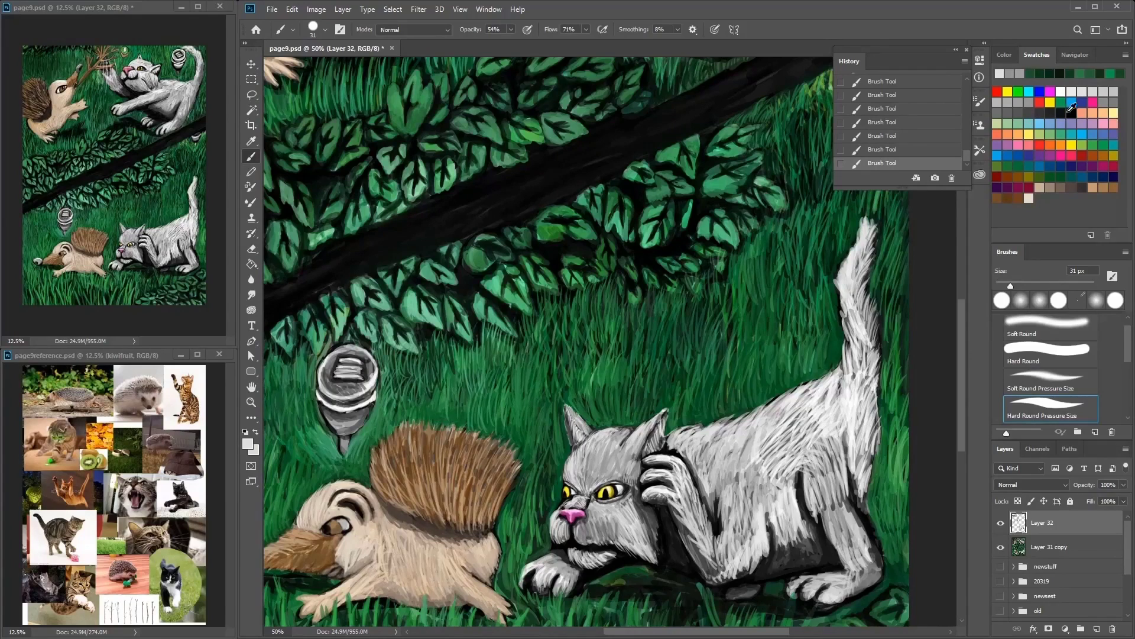
# Step: Choose black as the painting colour and add a new layer set to Overlay blending
pyautogui.click(1070, 107)
pyautogui.hotkey('ctrl', 'shift', 'alt', 'n')
pyautogui.click(1032, 485)
pyautogui.click(1017, 482)
# Step: Darken the grass behind the lower cat in black with a 64 px Soft Round brush on the Overlay layer
pyautogui.moveTo(592, 314)
pyautogui.mouseDown()
pyautogui.moveTo(568, 367)
pyautogui.moveTo(579, 414)
pyautogui.moveTo(654, 407)
pyautogui.moveTo(681, 293)
pyautogui.moveTo(709, 426)
pyautogui.moveTo(491, 380)
pyautogui.moveTo(414, 378)
pyautogui.moveTo(385, 420)
pyautogui.moveTo(452, 376)
pyautogui.moveTo(535, 490)
pyautogui.moveTo(562, 450)
pyautogui.moveTo(656, 383)
pyautogui.moveTo(680, 385)
pyautogui.moveTo(835, 328)
pyautogui.moveTo(769, 248)
pyautogui.mouseUp()
pyautogui.moveTo(769, 248); pyautogui.dragTo(633, 330)
pyautogui.rightClick(634, 329)
pyautogui.click(329, 152)
pyautogui.moveTo(698, 278); pyautogui.dragTo(639, 385)
pyautogui.moveTo(491, 378); pyautogui.dragTo(402, 385)
pyautogui.moveTo(449, 488)
pyautogui.mouseDown()
pyautogui.moveTo(578, 482)
pyautogui.moveTo(710, 284)
pyautogui.moveTo(744, 332)
pyautogui.moveTo(669, 250)
pyautogui.mouseUp()
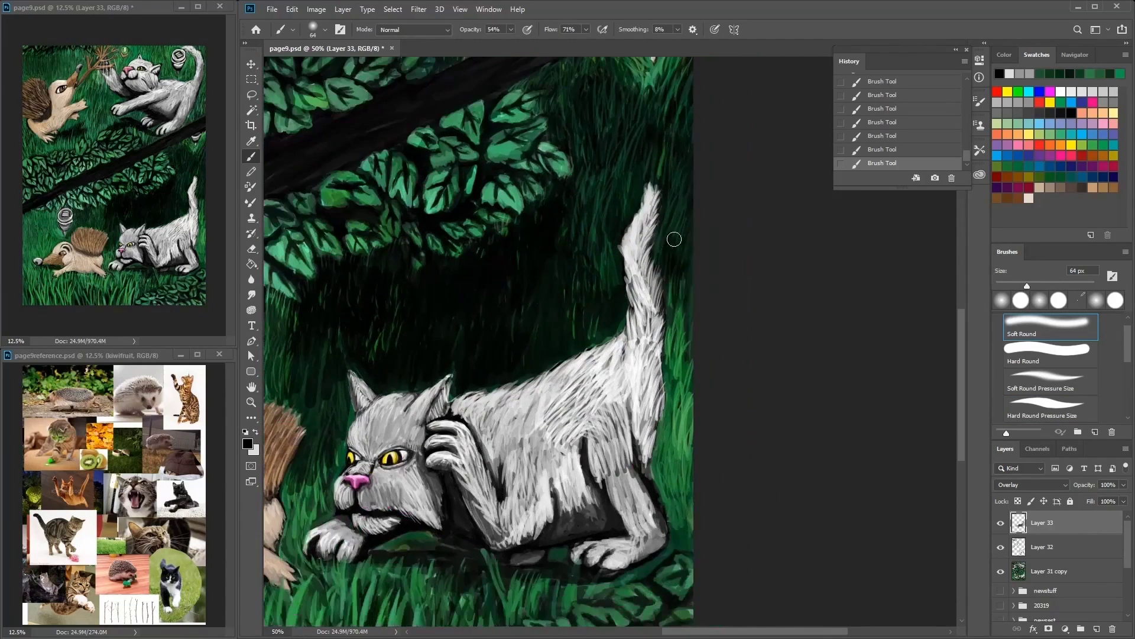
# Step: Extend the black Overlay shading across the grass around the lower animals
pyautogui.scroll(-8, 732, 319)
pyautogui.moveTo(686, 147)
pyautogui.mouseDown()
pyautogui.moveTo(392, 153)
pyautogui.moveTo(331, 266)
pyautogui.moveTo(308, 381)
pyautogui.mouseUp()
pyautogui.scroll(3, 393, 153)
pyautogui.moveTo(367, 153); pyautogui.dragTo(320, 284)
# Step: Switch to the light painting colour and brighten the lower cat, leaves and nearby grass on the Overlay layer
pyautogui.press('x')
pyautogui.moveTo(319, 160); pyautogui.dragTo(390, 260)
pyautogui.moveTo(495, 197); pyautogui.dragTo(331, 248)
pyautogui.moveTo(355, 177); pyautogui.dragTo(254, 254)
pyautogui.moveTo(591, 118)
pyautogui.mouseDown()
pyautogui.moveTo(631, 292)
pyautogui.moveTo(603, 248)
pyautogui.mouseUp()
pyautogui.moveTo(740, 213); pyautogui.dragTo(568, 333)
pyautogui.moveTo(532, 172); pyautogui.dragTo(671, 123)
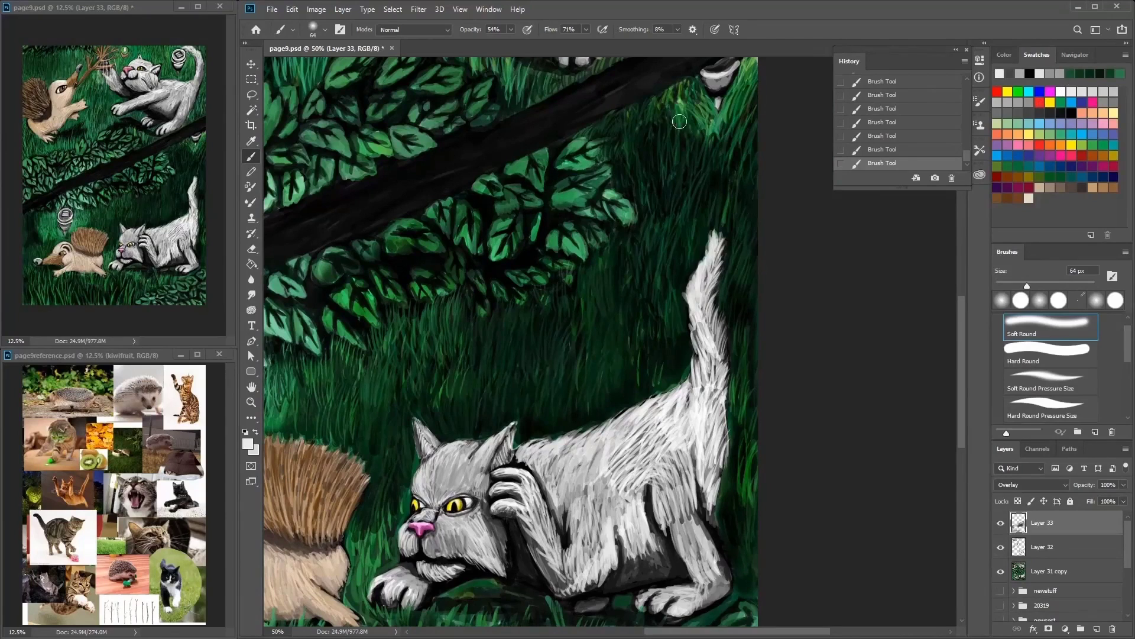
pyautogui.moveTo(651, 384); pyautogui.dragTo(810, 130)
# Step: Switch back to black and deepen the shadows in the grass around the lower cat
pyautogui.press('x')
pyautogui.moveTo(768, 455); pyautogui.dragTo(887, 354)
pyautogui.moveTo(828, 331); pyautogui.dragTo(449, 355)
pyautogui.moveTo(462, 308)
pyautogui.mouseDown()
pyautogui.moveTo(358, 228)
pyautogui.moveTo(436, 212)
pyautogui.mouseUp()
# Step: Choose dark grey and shade the lower scene's grass and leaves with soft Overlay strokes
pyautogui.click(1063, 90)
pyautogui.click(1024, 107)
pyautogui.moveTo(485, 160); pyautogui.dragTo(591, 230)
pyautogui.moveTo(390, 248)
pyautogui.mouseDown()
pyautogui.moveTo(450, 202)
pyautogui.moveTo(432, 207)
pyautogui.moveTo(504, 305)
pyautogui.moveTo(562, 266)
pyautogui.mouseUp()
pyautogui.moveTo(449, 290); pyautogui.dragTo(521, 302)
pyautogui.hscroll(8, 646, 153)
pyautogui.moveTo(647, 153); pyautogui.dragTo(591, 266)
pyautogui.moveTo(586, 201); pyautogui.dragTo(426, 295)
pyautogui.moveTo(461, 166); pyautogui.dragTo(425, 225)
# Step: Darken the grass around the upper hedgehog and cat with dark grey Overlay strokes
pyautogui.scroll(20, 609, 169)
pyautogui.hscroll(-8, 610, 169)
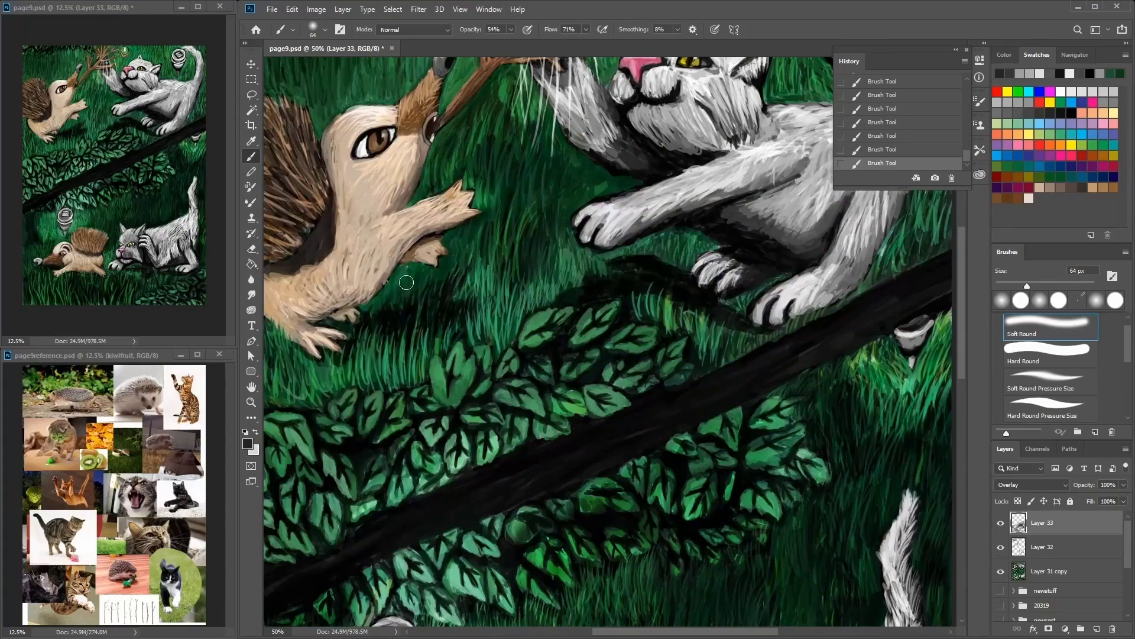
pyautogui.hscroll(-5, 609, 169)
pyautogui.scroll(-3, 609, 168)
pyautogui.scroll(7, 467, 162)
pyautogui.hscroll(-2, 467, 162)
pyautogui.moveTo(663, 100); pyautogui.dragTo(650, 278)
pyautogui.moveTo(627, 237); pyautogui.dragTo(562, 426)
pyautogui.moveTo(942, 165)
pyautogui.mouseDown()
pyautogui.moveTo(773, 298)
pyautogui.moveTo(651, 330)
pyautogui.mouseUp()
pyautogui.moveTo(851, 248); pyautogui.dragTo(887, 379)
pyautogui.moveTo(715, 332); pyautogui.dragTo(769, 325)
pyautogui.moveTo(533, 278); pyautogui.dragTo(623, 313)
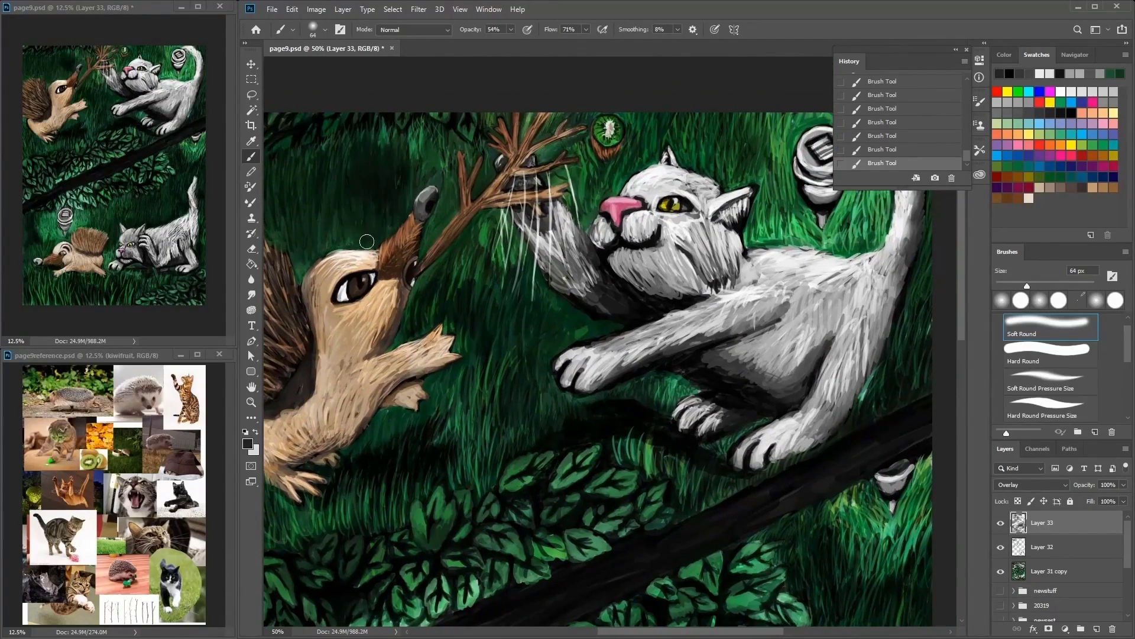
# Step: Deepen the shading on the upper hedgehog's quills and the shadows under the upper cat
pyautogui.moveTo(345, 134); pyautogui.dragTo(455, 202)
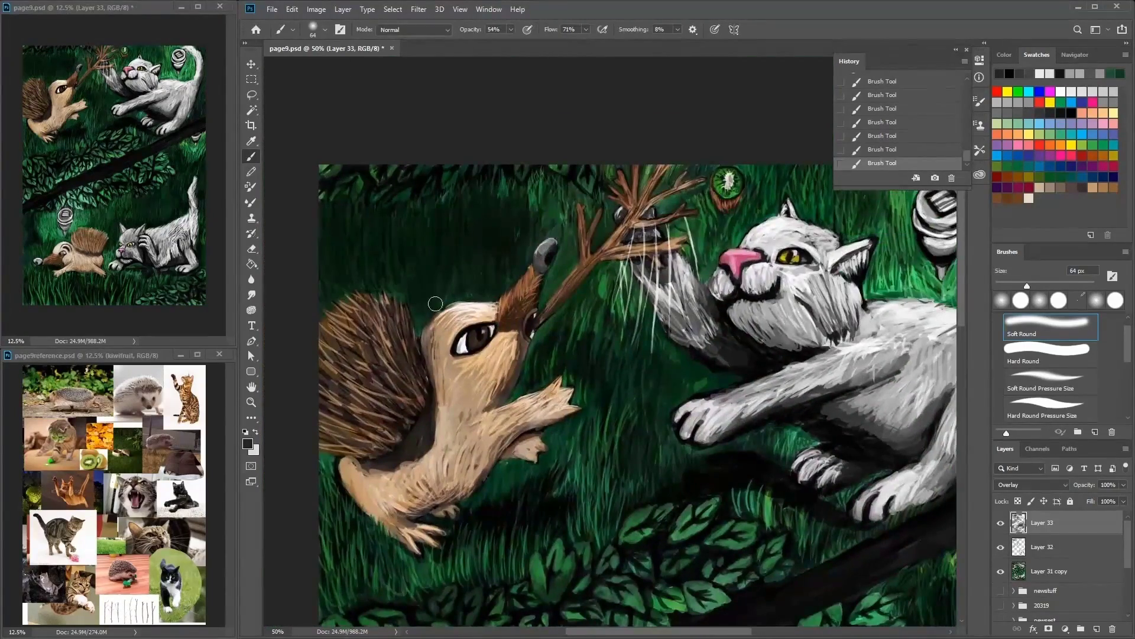
pyautogui.moveTo(352, 449); pyautogui.dragTo(405, 334)
pyautogui.moveTo(764, 366); pyautogui.dragTo(599, 343)
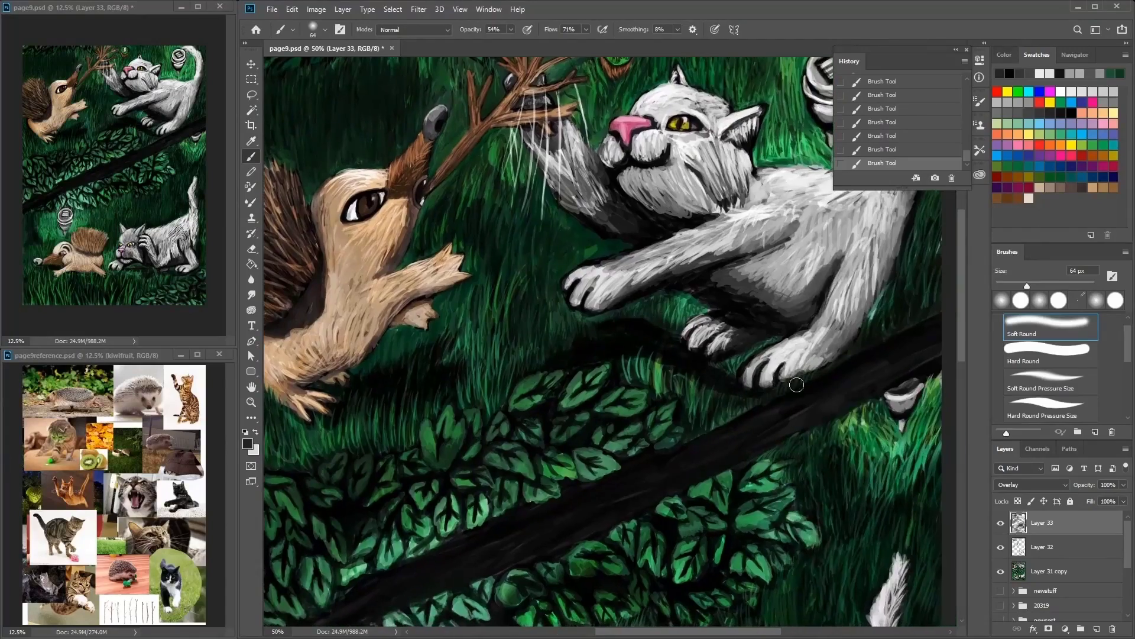
# Step: Shade the lower hedgehog's quills, the lower cat and the surrounding grass in dark grey on the Overlay layer
pyautogui.moveTo(781, 558); pyautogui.dragTo(887, 411)
pyautogui.moveTo(600, 577)
pyautogui.mouseDown()
pyautogui.moveTo(668, 402)
pyautogui.moveTo(646, 324)
pyautogui.mouseUp()
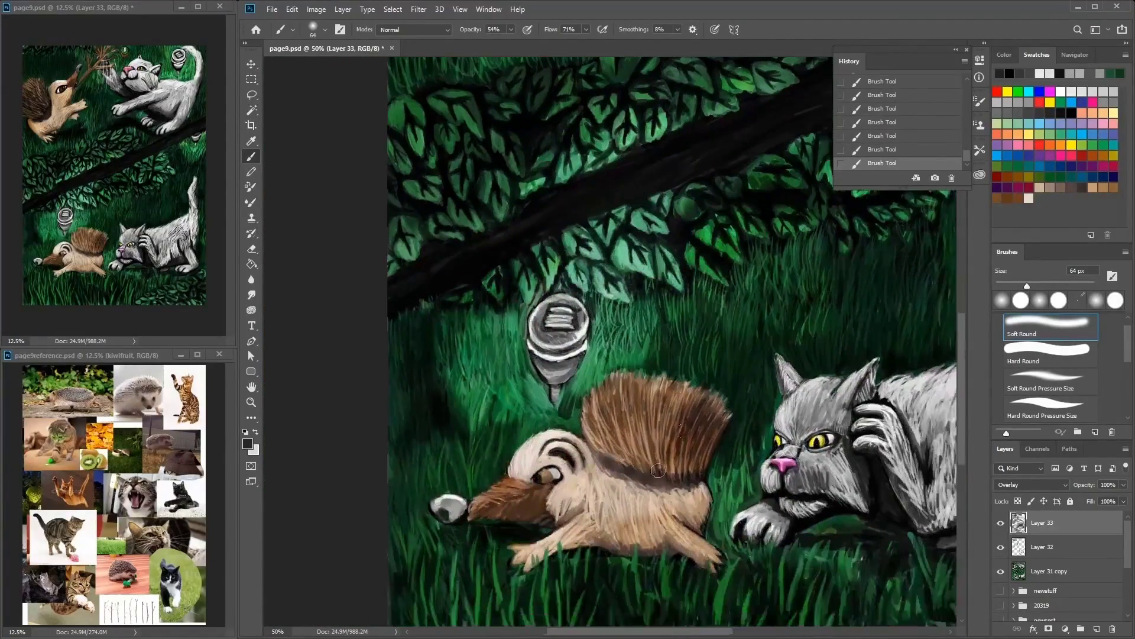
pyautogui.moveTo(398, 413); pyautogui.dragTo(438, 267)
pyautogui.moveTo(884, 427); pyautogui.dragTo(614, 506)
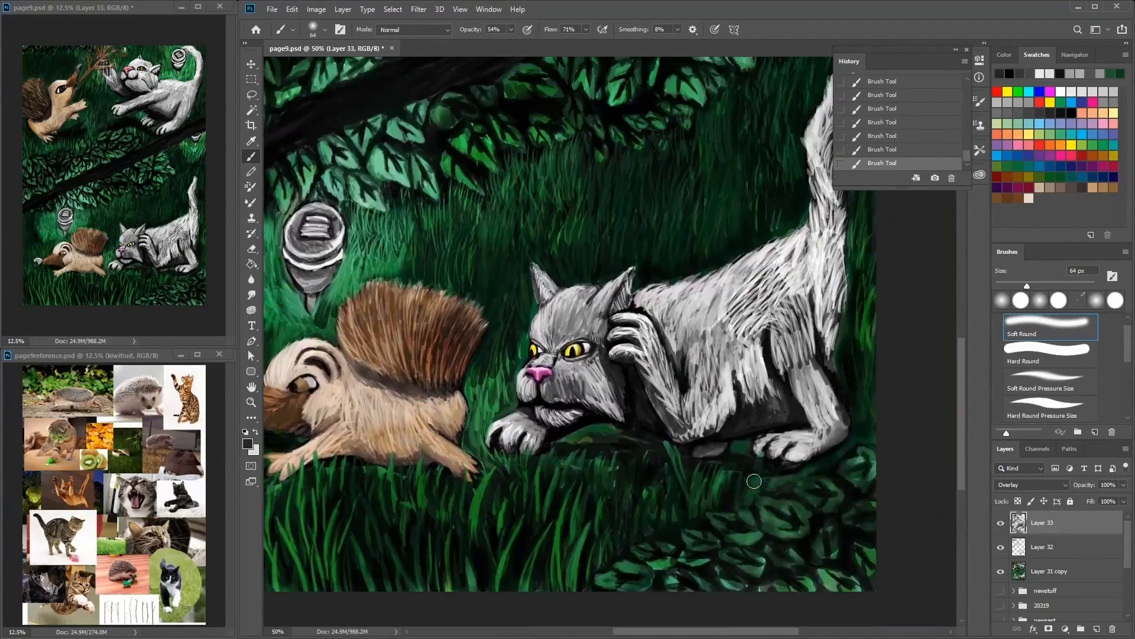
pyautogui.moveTo(870, 182); pyautogui.dragTo(756, 259)
pyautogui.moveTo(778, 121); pyautogui.dragTo(676, 208)
# Step: Create a new layer above the Overlay shading layer and reduce the brush size to 25 px
pyautogui.hotkey('ctrl', 'shift', 'alt', 'n')
pyautogui.press('[')
pyautogui.press('[')
pyautogui.press('[')
pyautogui.press('[')
pyautogui.press('[')
pyautogui.press('[')
pyautogui.press('[')
pyautogui.moveTo(372, 414); pyautogui.dragTo(747, 186)
pyautogui.moveTo(522, 297); pyautogui.dragTo(449, 508)
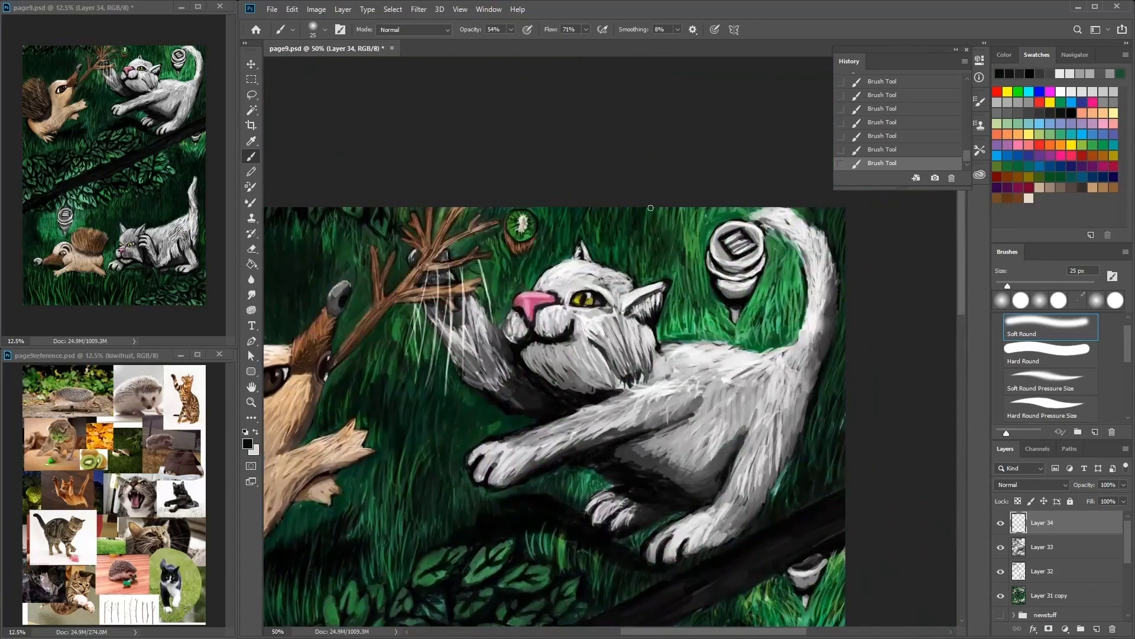
# Step: Paint grass around the bolt by the upper cat's tail with sampled greens, using the Hard Round Pressure Size brush
pyautogui.moveTo(775, 290); pyautogui.dragTo(664, 290)
pyautogui.keyDown('alt'); pyautogui.click(663, 289); pyautogui.keyUp('alt')
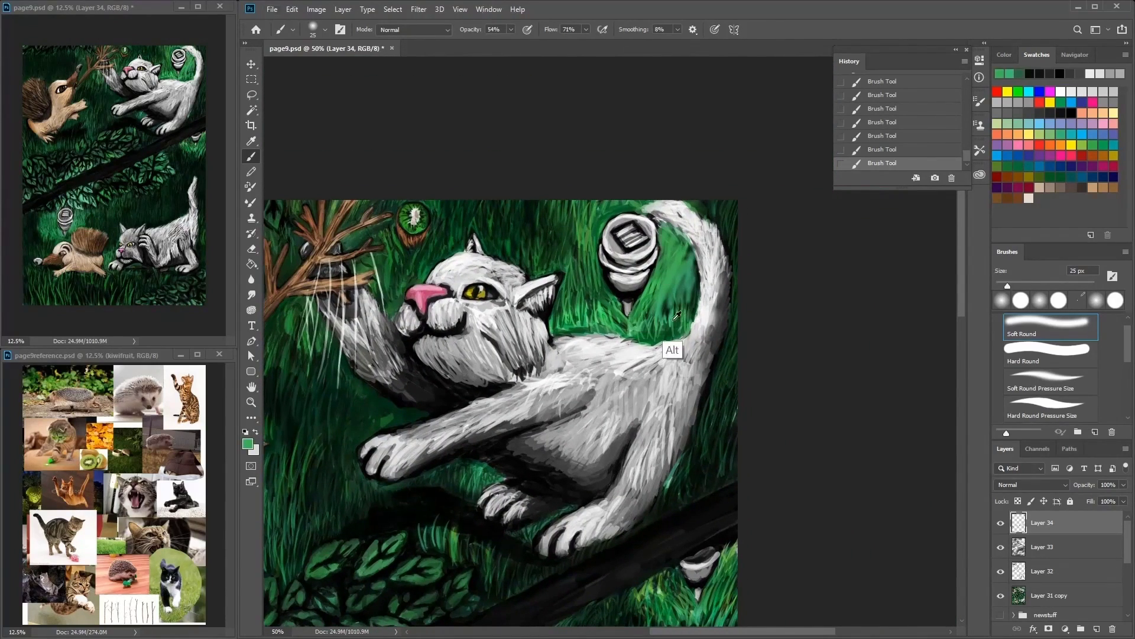
pyautogui.keyDown('alt'); pyautogui.click(663, 289); pyautogui.keyUp('alt')
pyautogui.click(325, 29)
pyautogui.doubleClick(296, 218)
pyautogui.keyDown('alt'); pyautogui.click(690, 251); pyautogui.keyUp('alt')
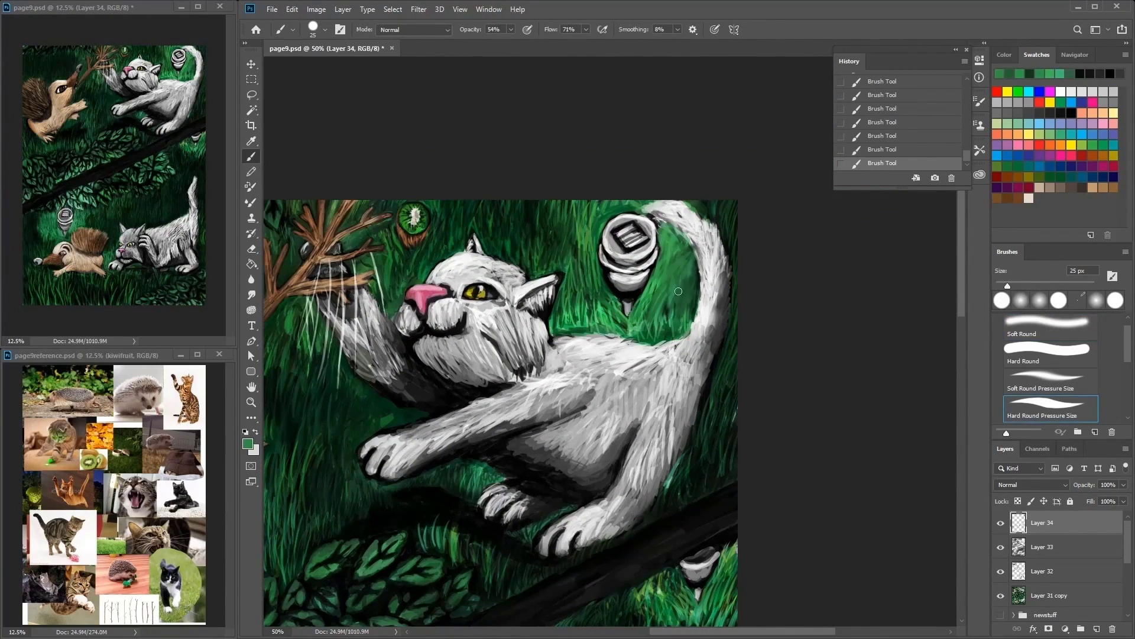
pyautogui.moveTo(582, 291); pyautogui.dragTo(576, 230)
pyautogui.moveTo(553, 273)
pyautogui.mouseDown()
pyautogui.moveTo(568, 202)
pyautogui.moveTo(553, 200)
pyautogui.mouseUp()
# Step: Touch up the grass around the kiwi and the stick with greens sampled from the painting
pyautogui.scroll(-8, 464, 414)
pyautogui.hscroll(-3, 465, 414)
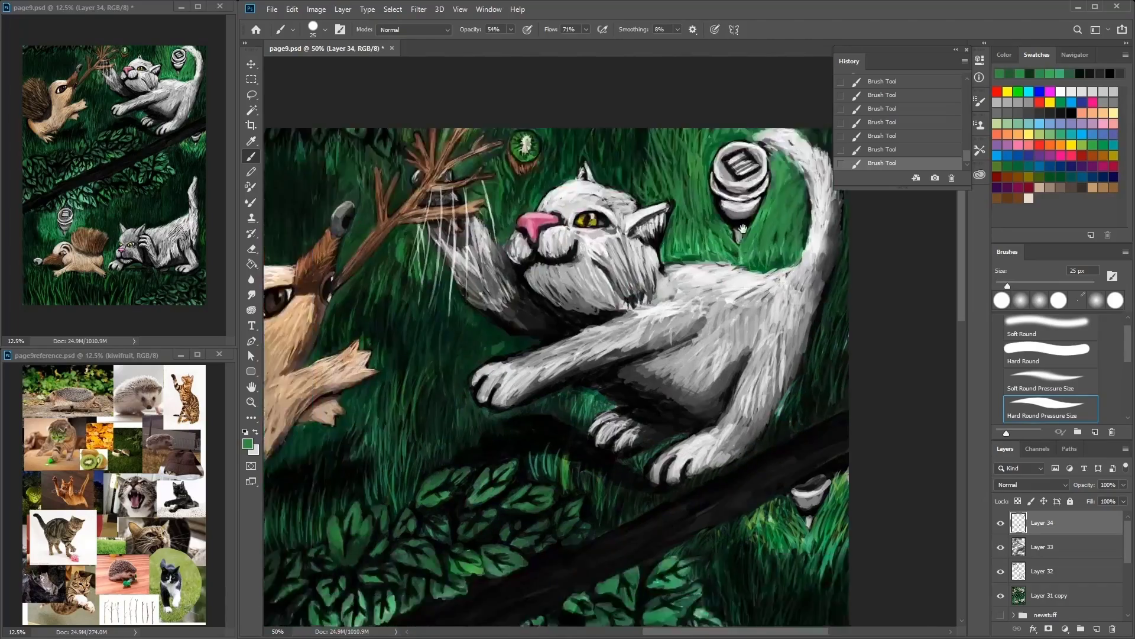
pyautogui.scroll(10, 561, 138)
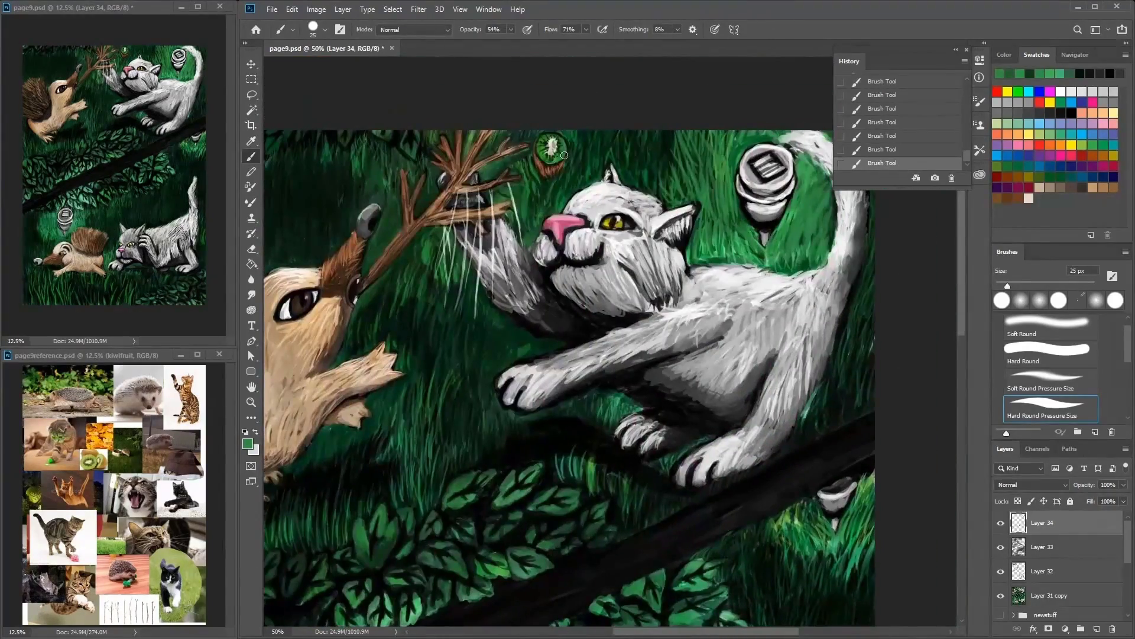
pyautogui.scroll(1, 563, 142)
pyautogui.hscroll(-1, 563, 142)
pyautogui.keyDown('alt'); pyautogui.click(721, 163); pyautogui.keyUp('alt')
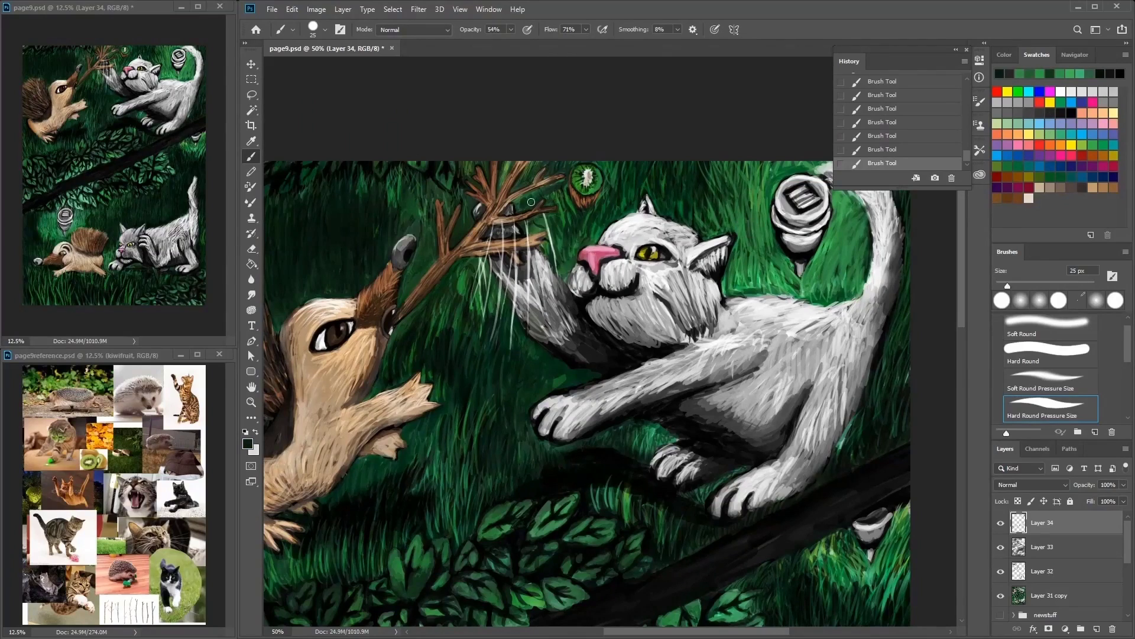
# Step: Refine the grass below the upper hedgehog and between it and the cat with dark green strokes
pyautogui.scroll(-7, 426, 179)
pyautogui.hscroll(-3, 426, 178)
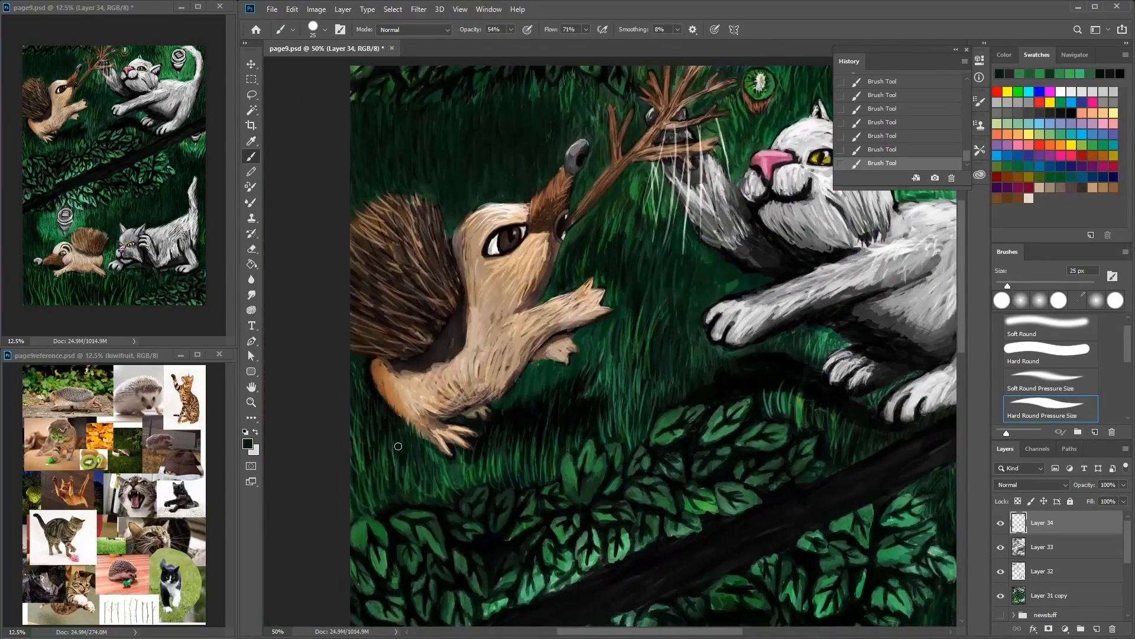
pyautogui.scroll(1, 473, 234)
pyautogui.hscroll(1, 474, 234)
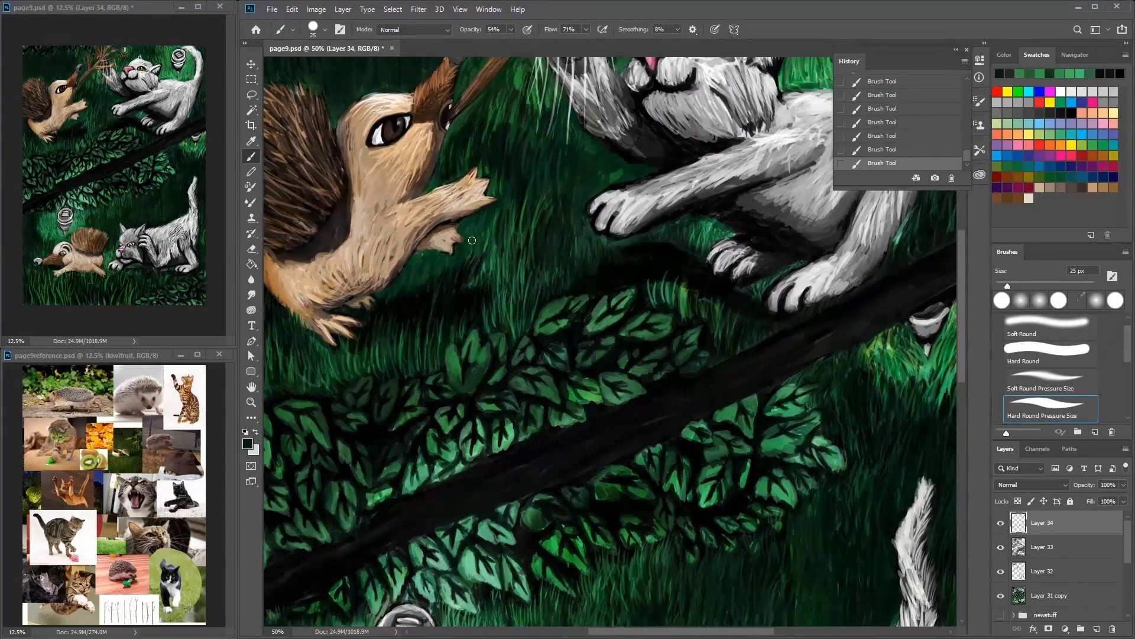
pyautogui.scroll(2, 432, 230)
pyautogui.hscroll(1, 431, 230)
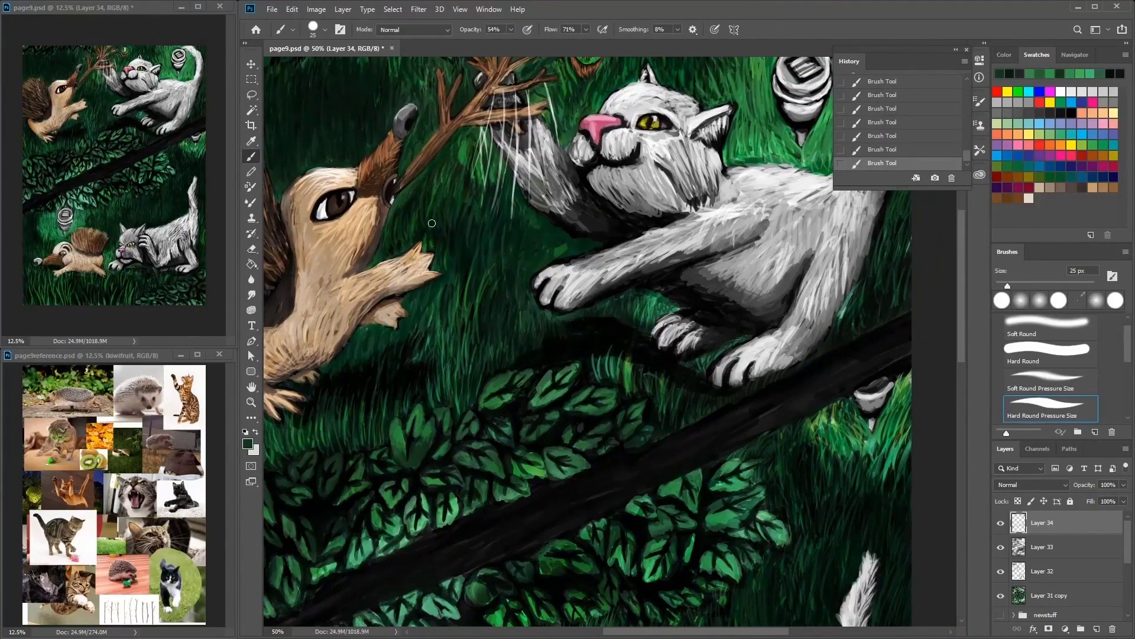
pyautogui.scroll(4, 646, 268)
pyautogui.hscroll(2, 645, 268)
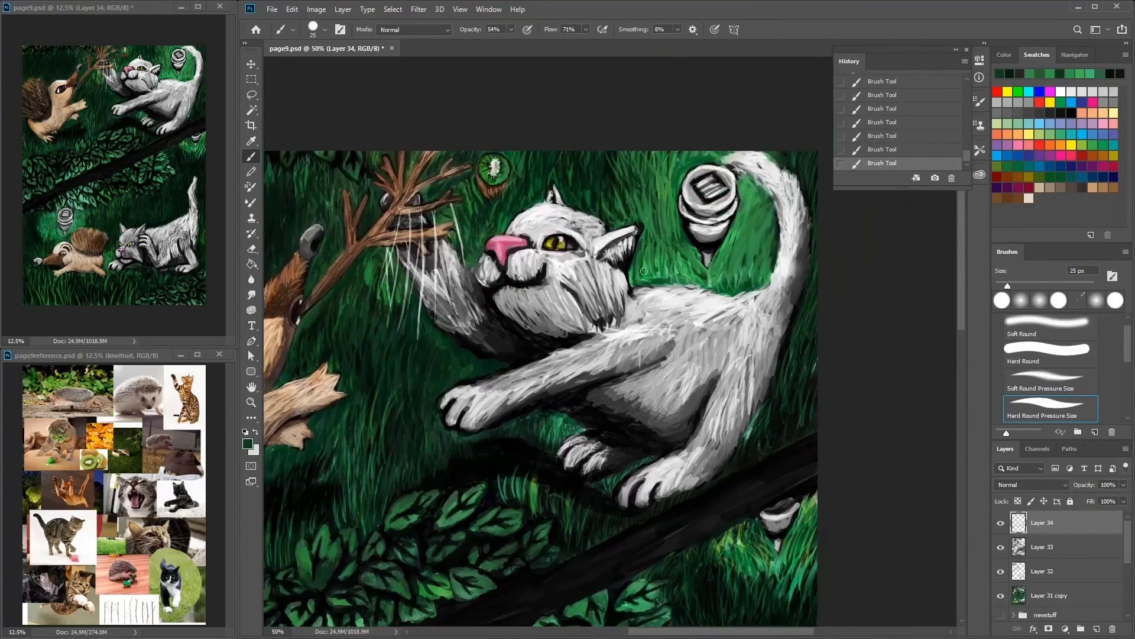
# Step: Add lighter green grass blades around the bolt and behind the upper cat's back and tail
pyautogui.moveTo(754, 247)
pyautogui.mouseDown()
pyautogui.moveTo(730, 218)
pyautogui.moveTo(747, 190)
pyautogui.mouseUp()
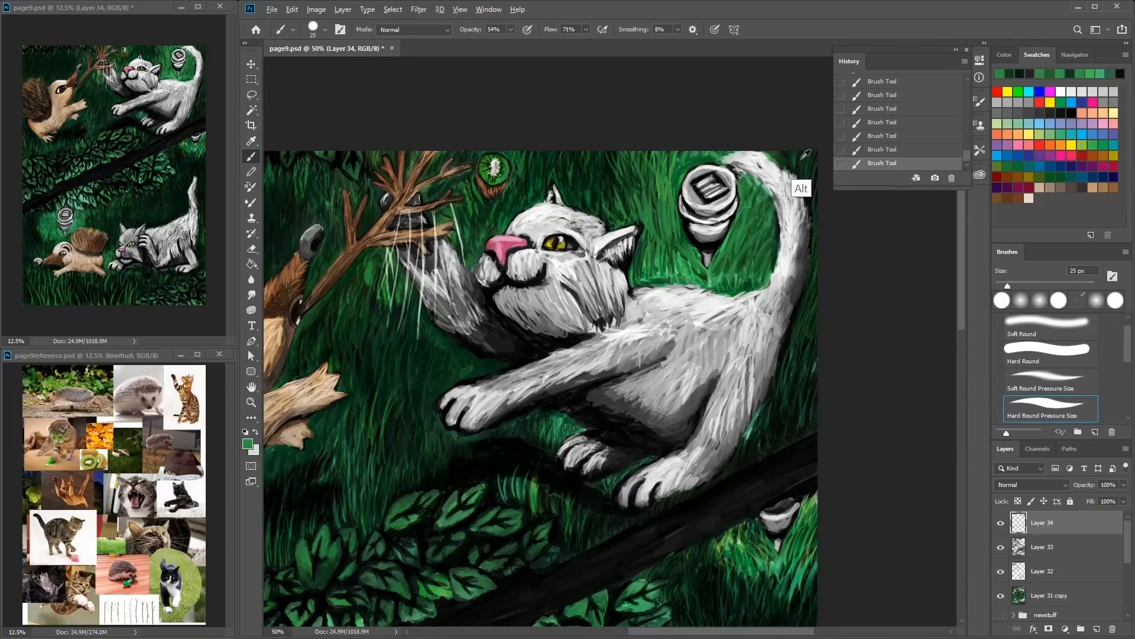
pyautogui.moveTo(651, 275); pyautogui.dragTo(642, 187)
pyautogui.scroll(1, 658, 198)
pyautogui.keyDown('alt'); pyautogui.click(645, 195); pyautogui.keyUp('alt')
pyautogui.moveTo(686, 272); pyautogui.dragTo(618, 174)
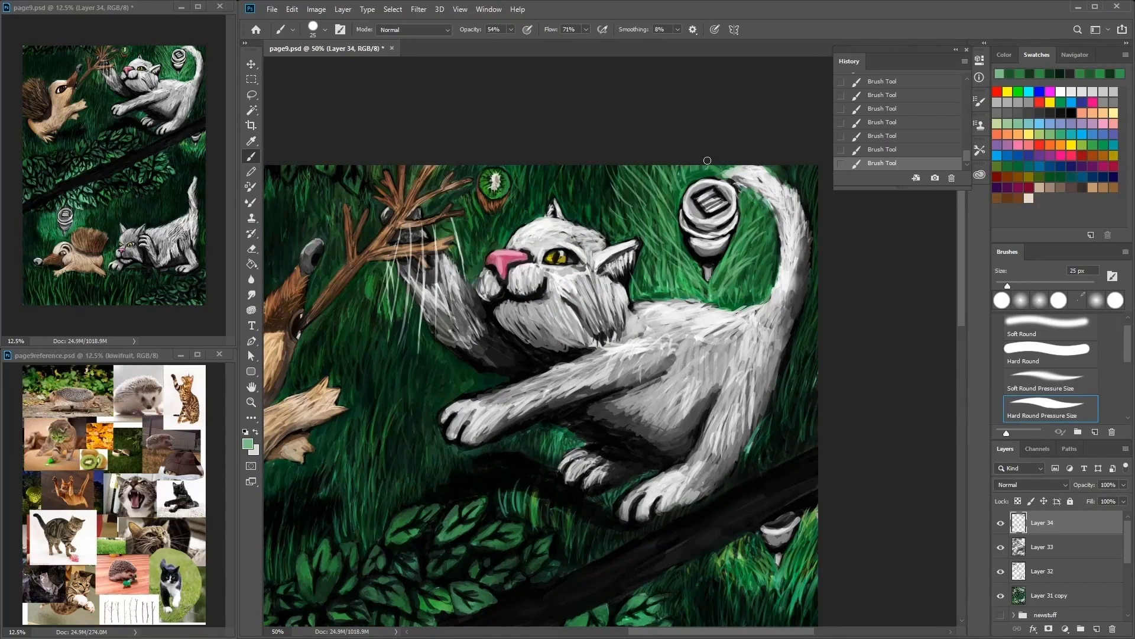
# Step: Repaint the upper cat's head, cheek and chin fur with sampled dark greys and light grey strokes
pyautogui.keyDown('alt'); pyautogui.click(624, 254); pyautogui.keyUp('alt')
pyautogui.keyDown('alt'); pyautogui.click(788, 209); pyautogui.keyUp('alt')
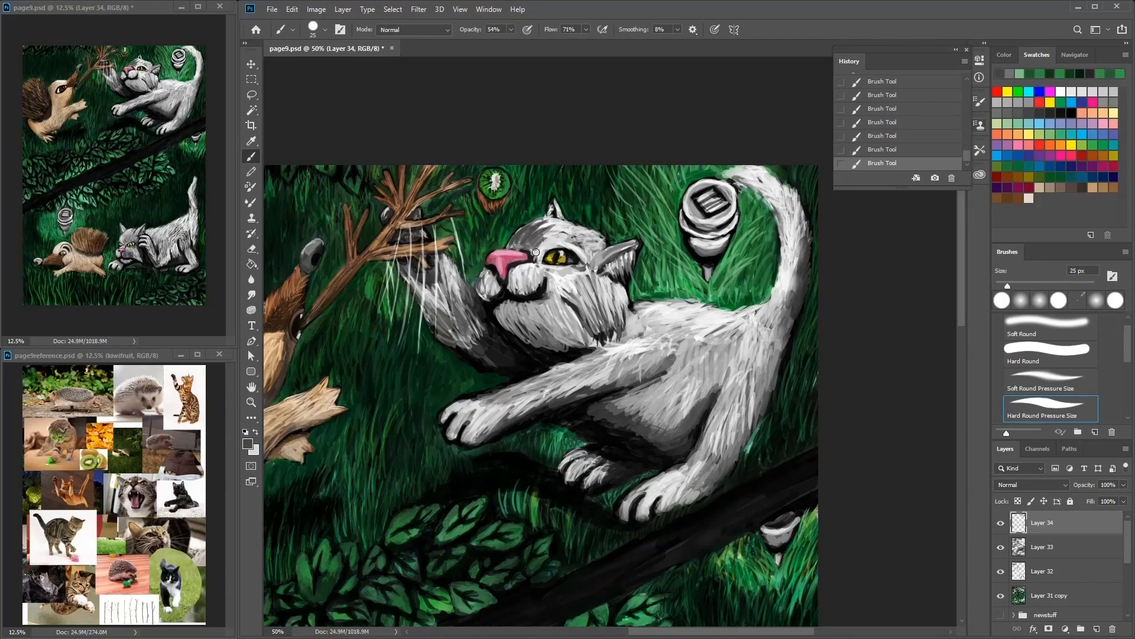
pyautogui.keyDown('alt'); pyautogui.click(503, 286); pyautogui.keyUp('alt')
pyautogui.keyDown('alt'); pyautogui.click(551, 240); pyautogui.keyUp('alt')
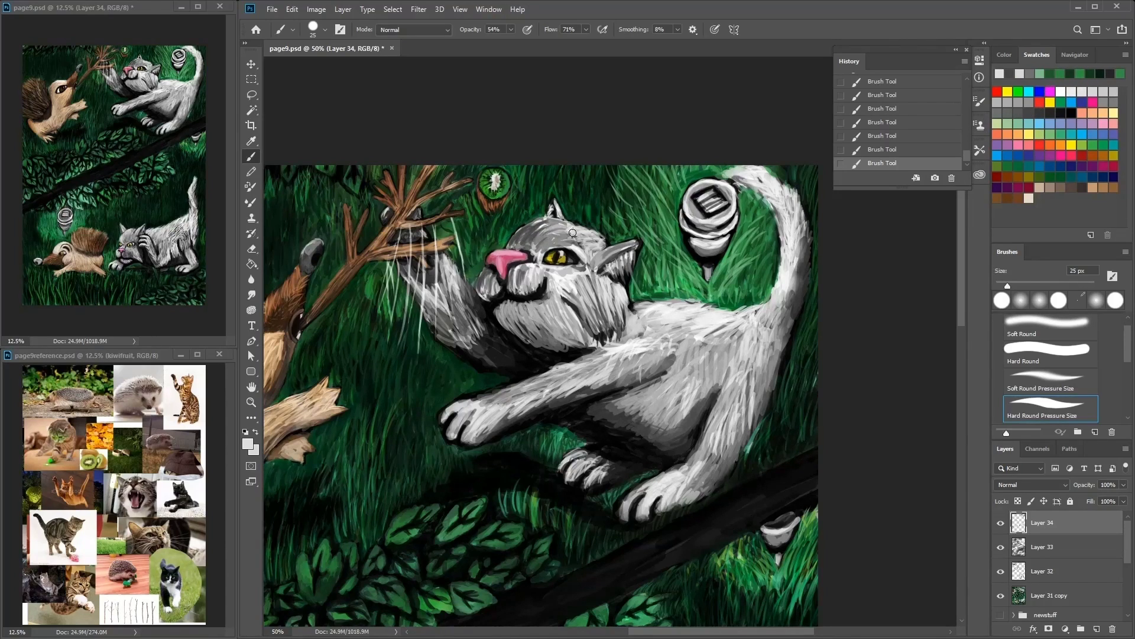
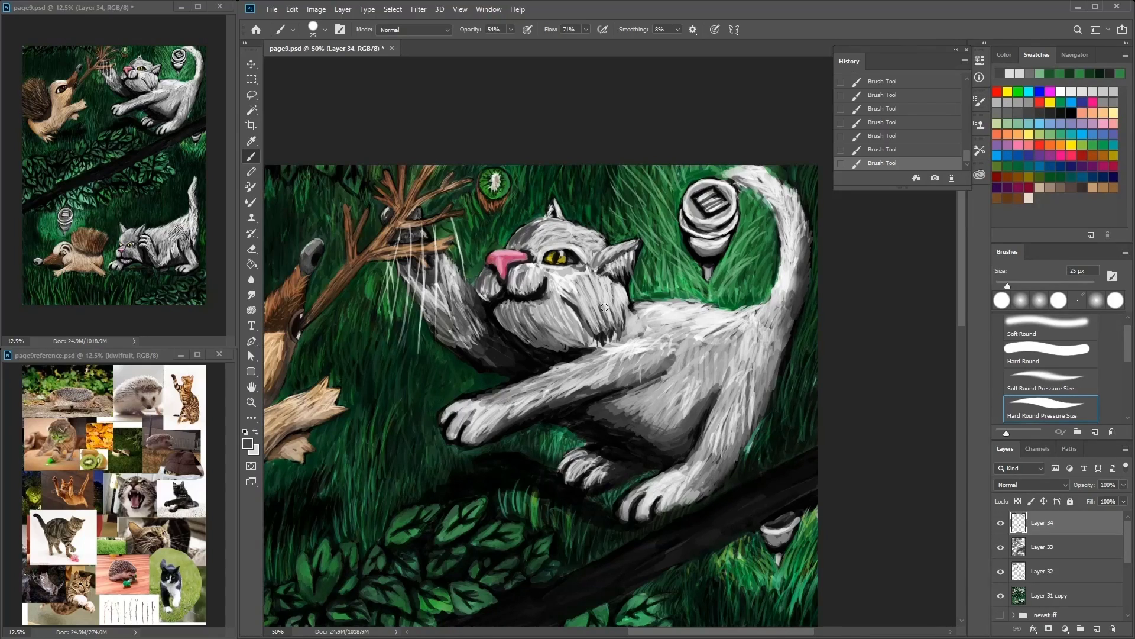
pyautogui.keyDown('alt'); pyautogui.click(560, 320); pyautogui.keyUp('alt')
pyautogui.keyDown('alt'); pyautogui.click(573, 320); pyautogui.keyUp('alt')
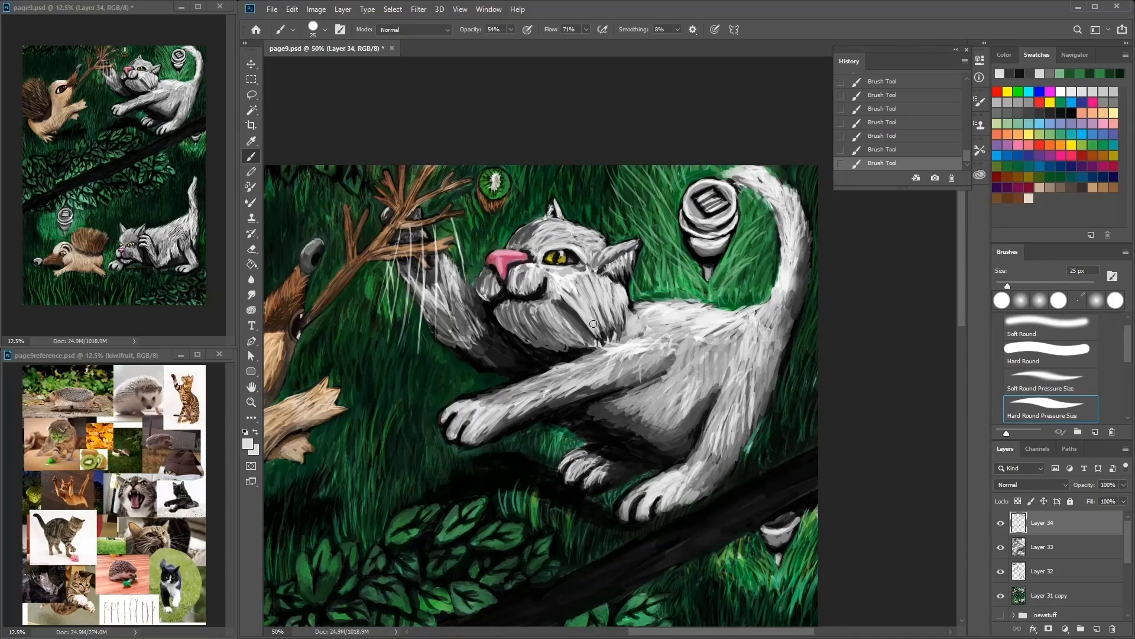
pyautogui.hscroll(-3, 546, 224)
pyautogui.scroll(1, 546, 225)
pyautogui.moveTo(541, 358)
pyautogui.mouseDown()
pyautogui.moveTo(566, 320)
pyautogui.moveTo(543, 344)
pyautogui.moveTo(572, 349)
pyautogui.mouseUp()
pyautogui.keyDown('alt'); pyautogui.click(576, 355); pyautogui.keyUp('alt')
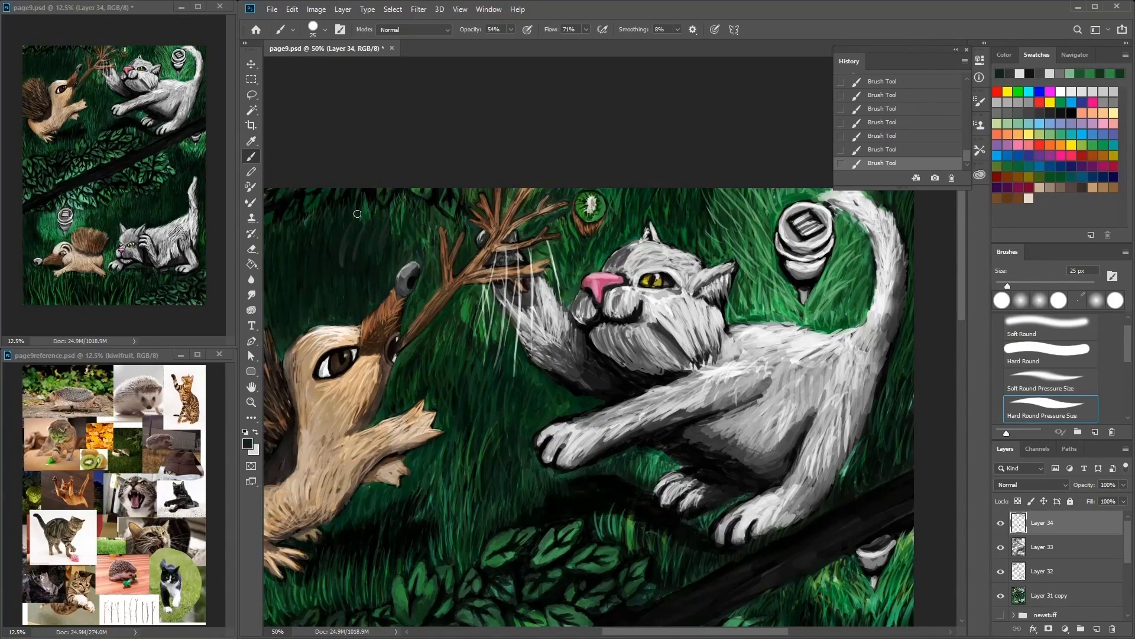
# Step: Touch up the grass around the upper hedgehog and the leaves below it with sampled dark greens
pyautogui.hscroll(-6, 437, 260)
pyautogui.scroll(-8, 438, 261)
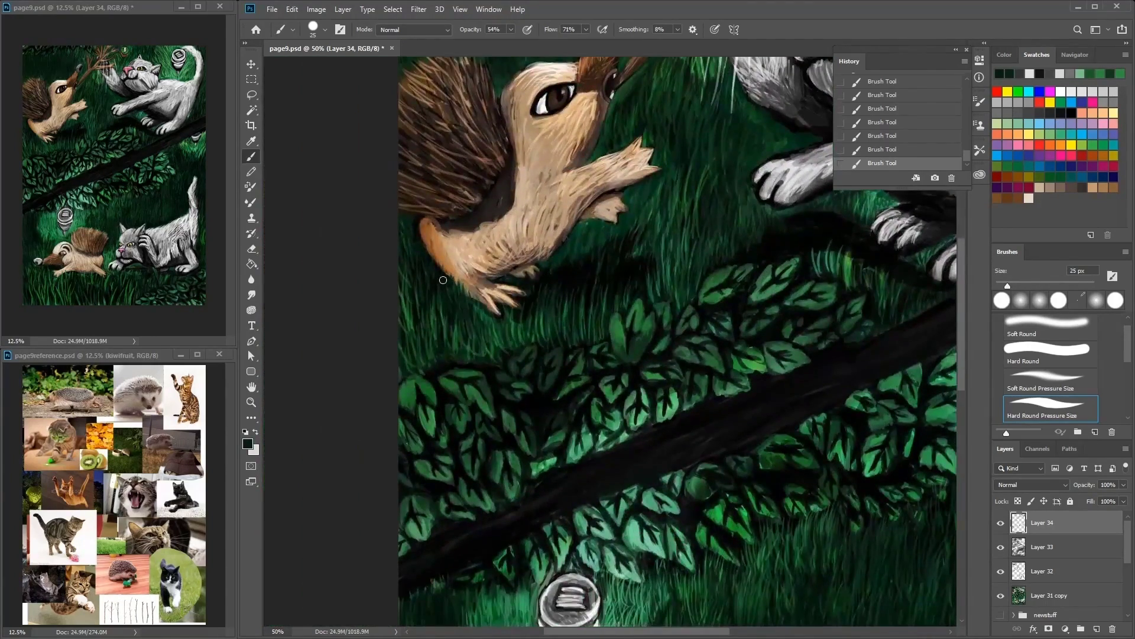
pyautogui.hscroll(2, 443, 280)
pyautogui.scroll(-1, 443, 280)
pyautogui.keyDown('alt'); pyautogui.click(406, 347); pyautogui.keyUp('alt')
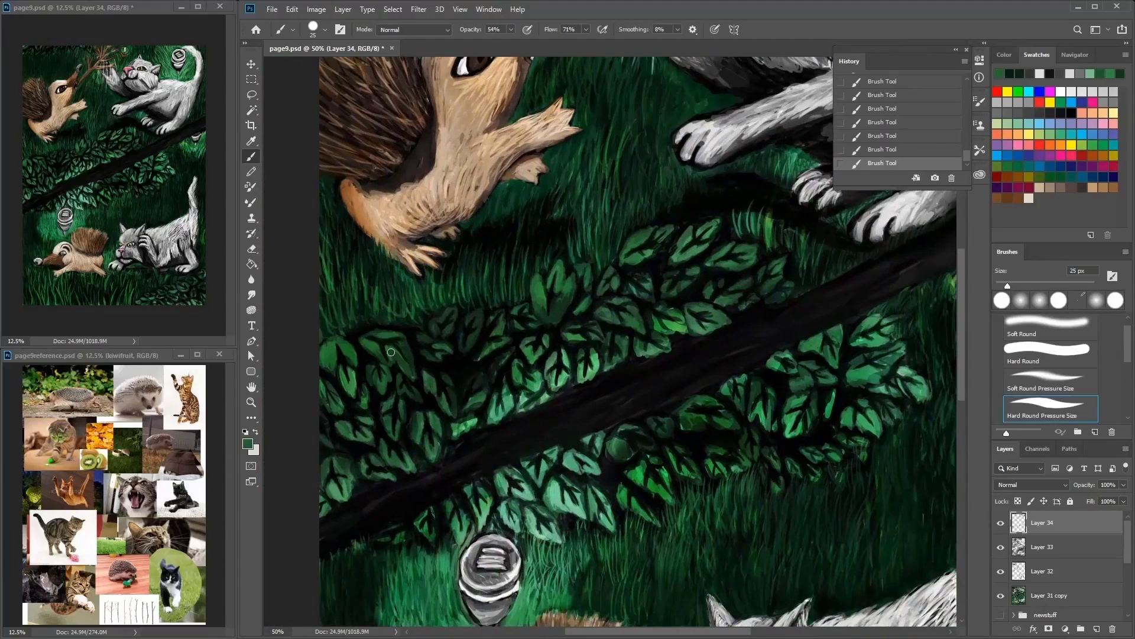
pyautogui.scroll(7, 386, 270)
pyautogui.hscroll(4, 386, 270)
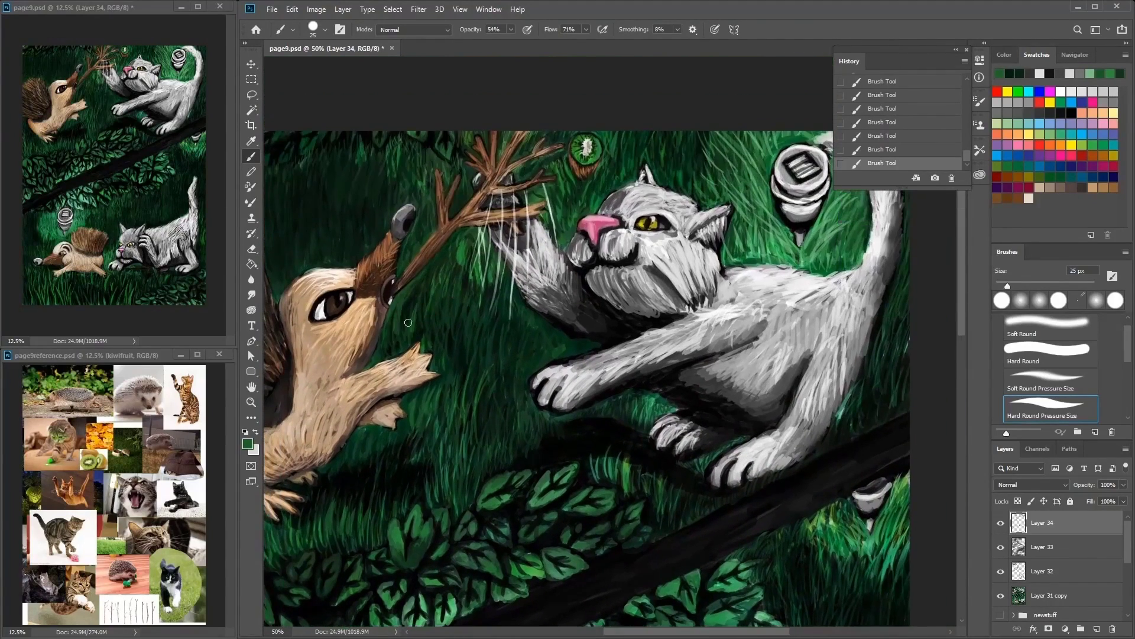
# Step: Darken the grass behind the upper cat's tail and hind leg with sampled dark green
pyautogui.scroll(3, 422, 329)
pyautogui.hscroll(6, 421, 329)
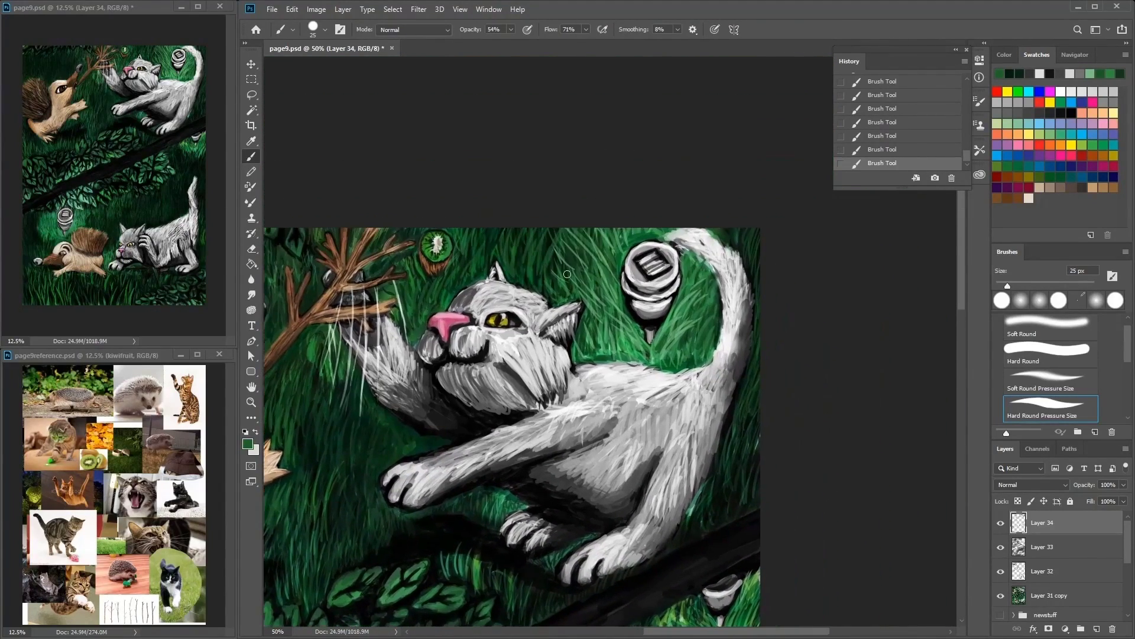
pyautogui.scroll(-2, 662, 251)
pyautogui.hscroll(2, 638, 260)
pyautogui.scroll(-5, 628, 163)
pyautogui.keyDown('alt'); pyautogui.click(652, 167); pyautogui.keyUp('alt')
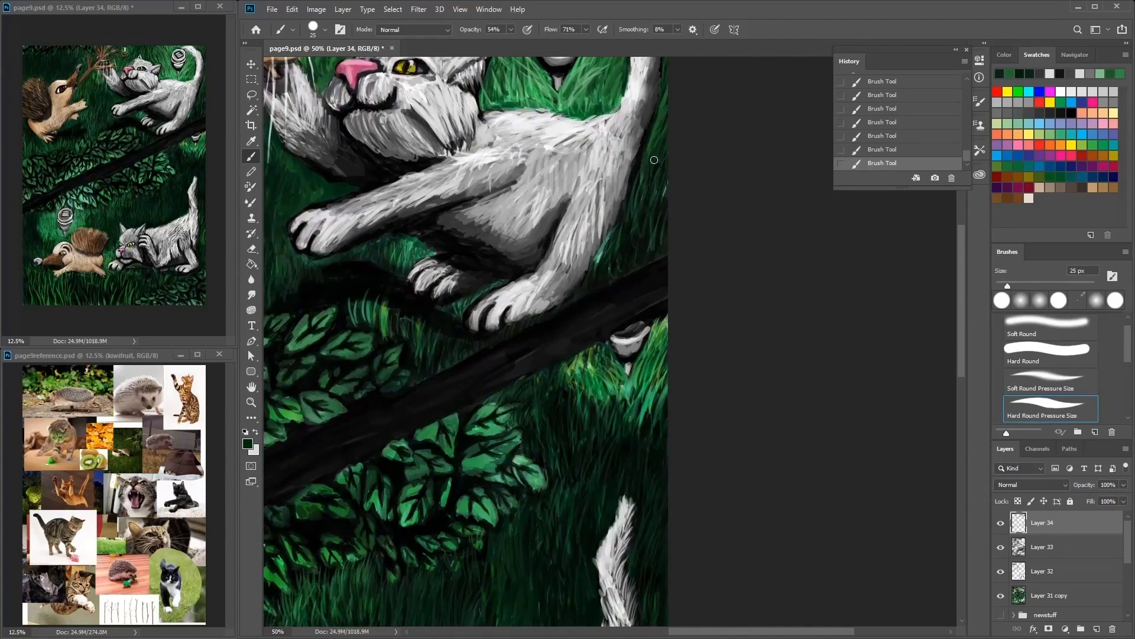
pyautogui.moveTo(653, 142)
pyautogui.mouseDown()
pyautogui.moveTo(636, 213)
pyautogui.moveTo(597, 272)
pyautogui.mouseUp()
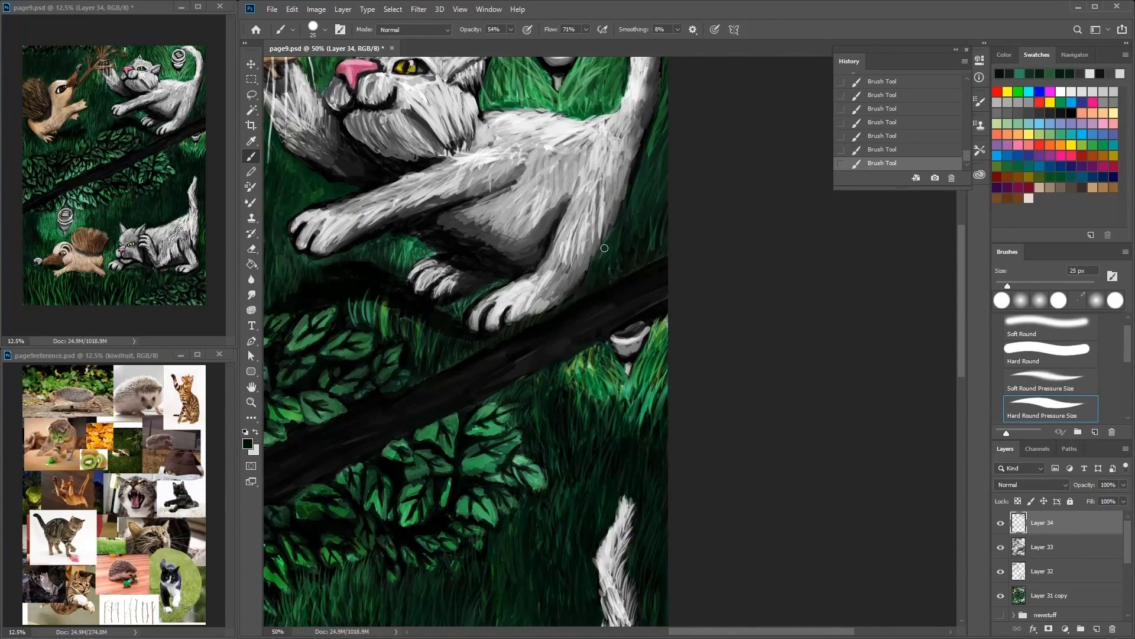
# Step: Blend the grass between the upper hedgehog's feet and the leaves with sampled dark green strokes
pyautogui.hscroll(-4, 386, 250)
pyautogui.hscroll(-7, 341, 295)
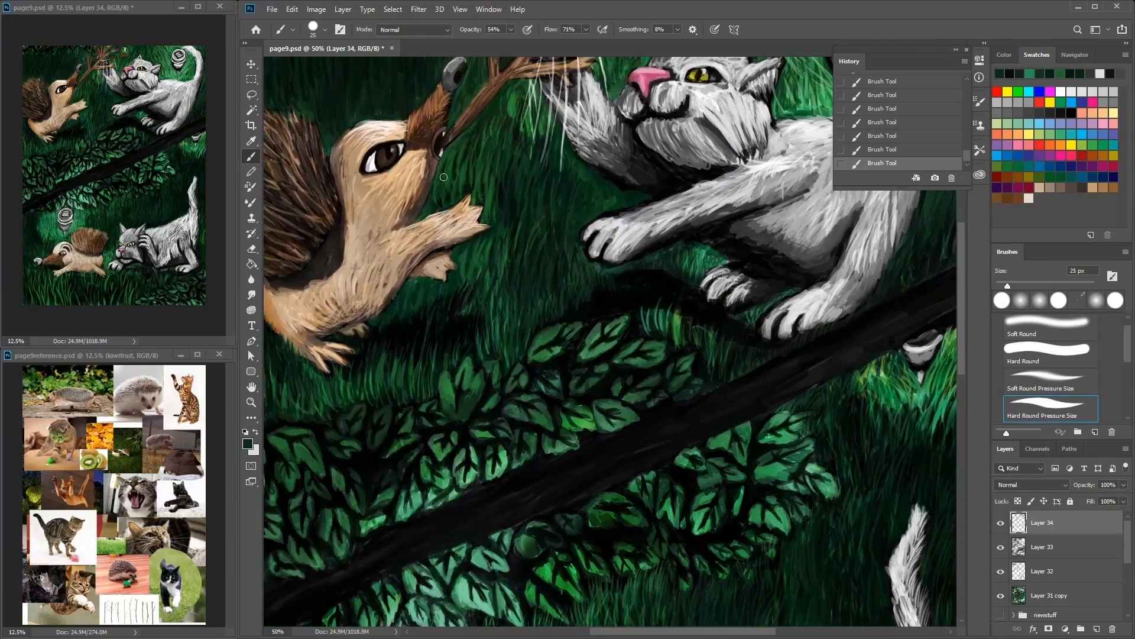
pyautogui.keyDown('alt'); pyautogui.click(584, 336); pyautogui.keyUp('alt')
pyautogui.moveTo(514, 334); pyautogui.dragTo(512, 362)
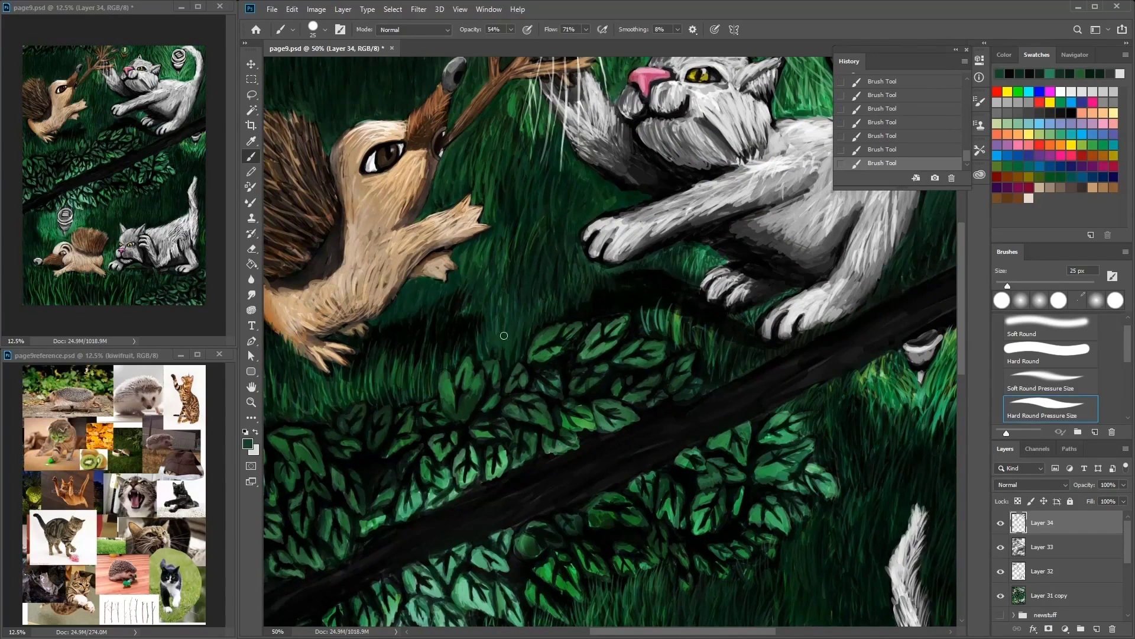
# Step: Refine the cluster of leaves above the dark branch with sampled mid and dark greens
pyautogui.hscroll(-3, 465, 392)
pyautogui.scroll(-1, 465, 392)
pyautogui.hscroll(-3, 463, 360)
pyautogui.scroll(-1, 463, 359)
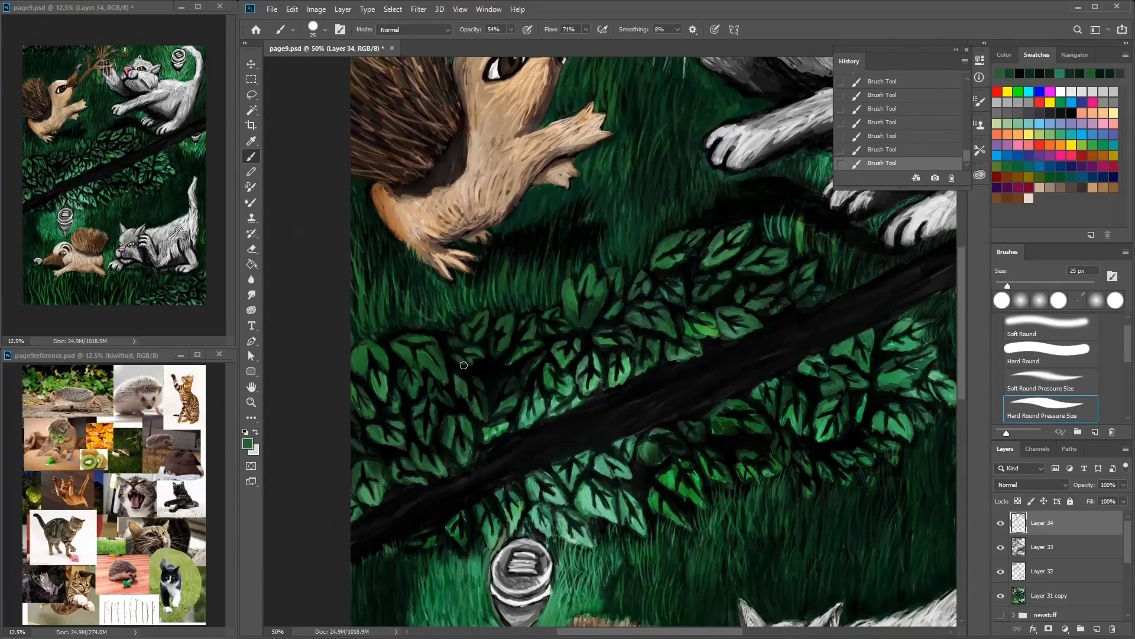
pyautogui.moveTo(449, 377); pyautogui.dragTo(437, 389)
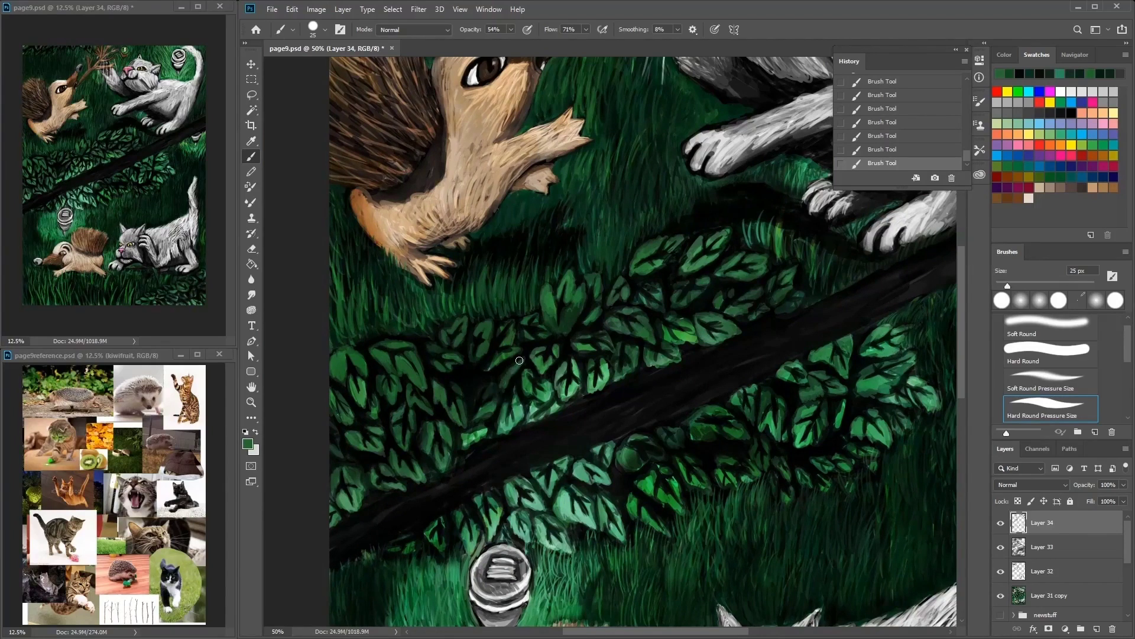
pyautogui.hscroll(1, 512, 385)
pyautogui.scroll(-1, 512, 385)
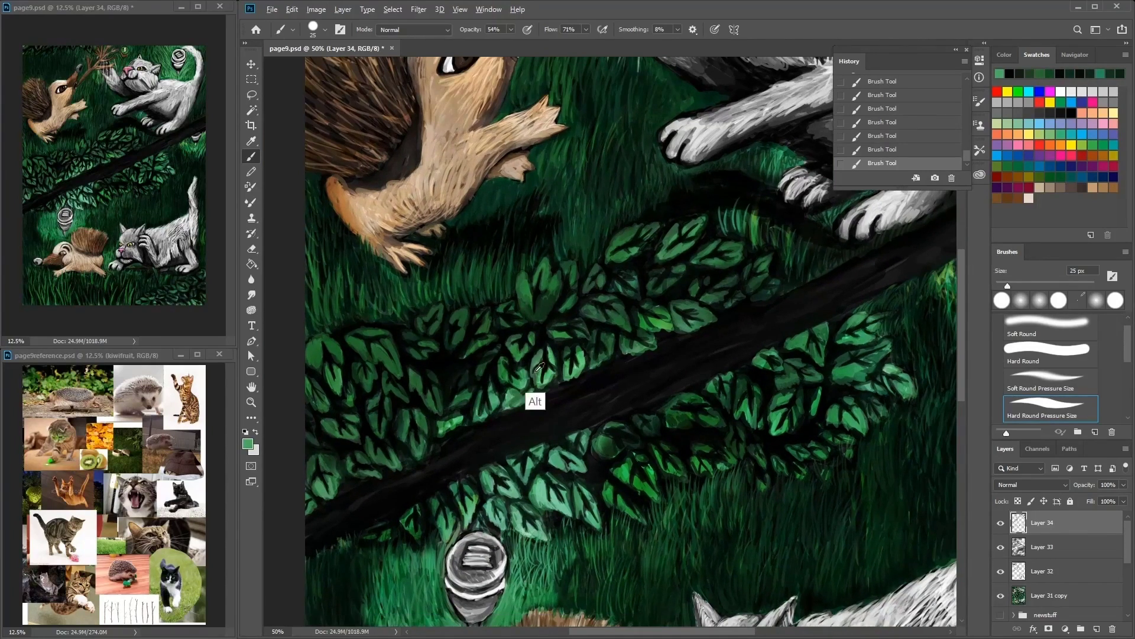
pyautogui.hscroll(1, 524, 303)
pyautogui.scroll(1, 524, 304)
pyautogui.keyDown('alt'); pyautogui.click(528, 294); pyautogui.keyUp('alt')
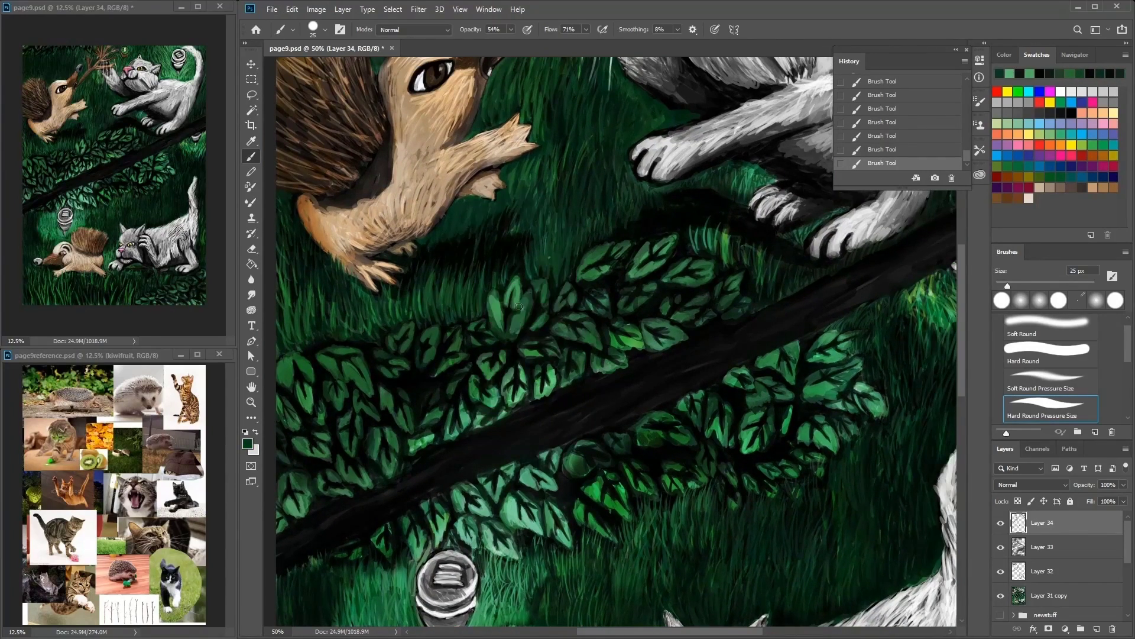
# Step: Touch up the dark green grass around the upper cat's raised paw and the hedgehog's snout
pyautogui.scroll(2, 499, 323)
pyautogui.hscroll(2, 500, 323)
pyautogui.scroll(3, 481, 246)
pyautogui.hscroll(1, 482, 246)
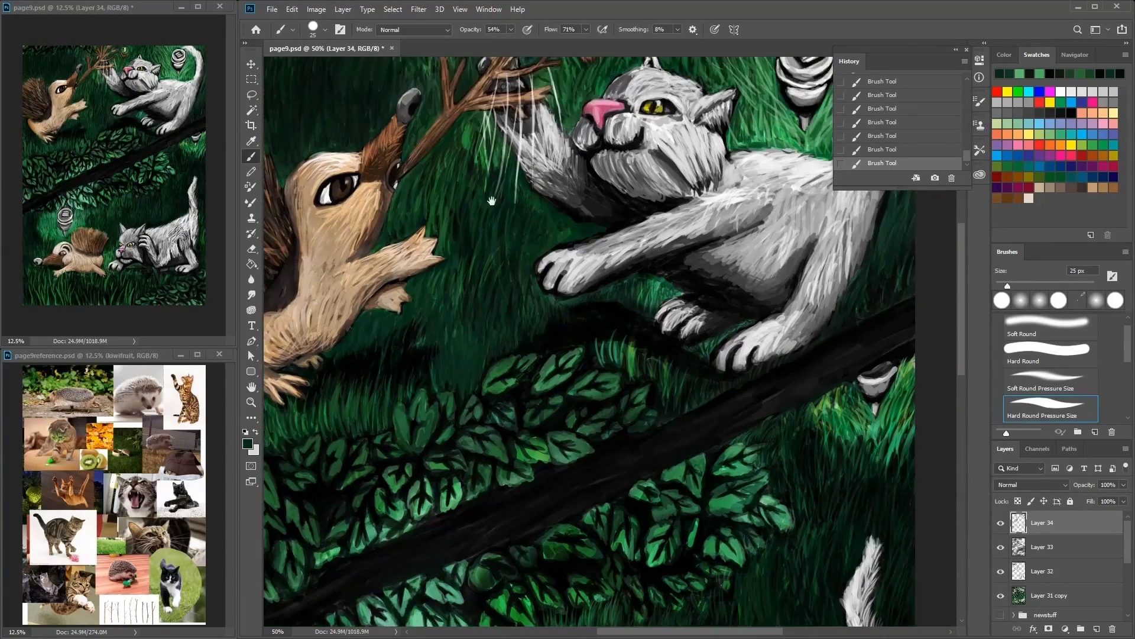
pyautogui.scroll(2, 523, 235)
pyautogui.hscroll(2, 523, 235)
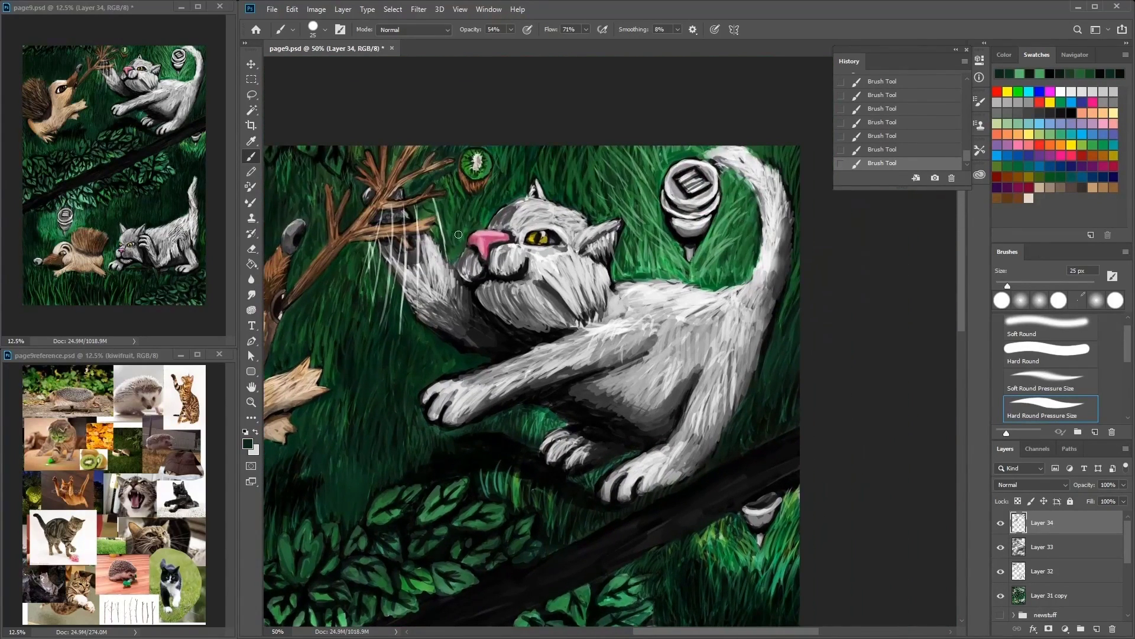
pyautogui.scroll(1, 402, 187)
pyautogui.hscroll(-3, 409, 183)
pyautogui.scroll(-2, 408, 183)
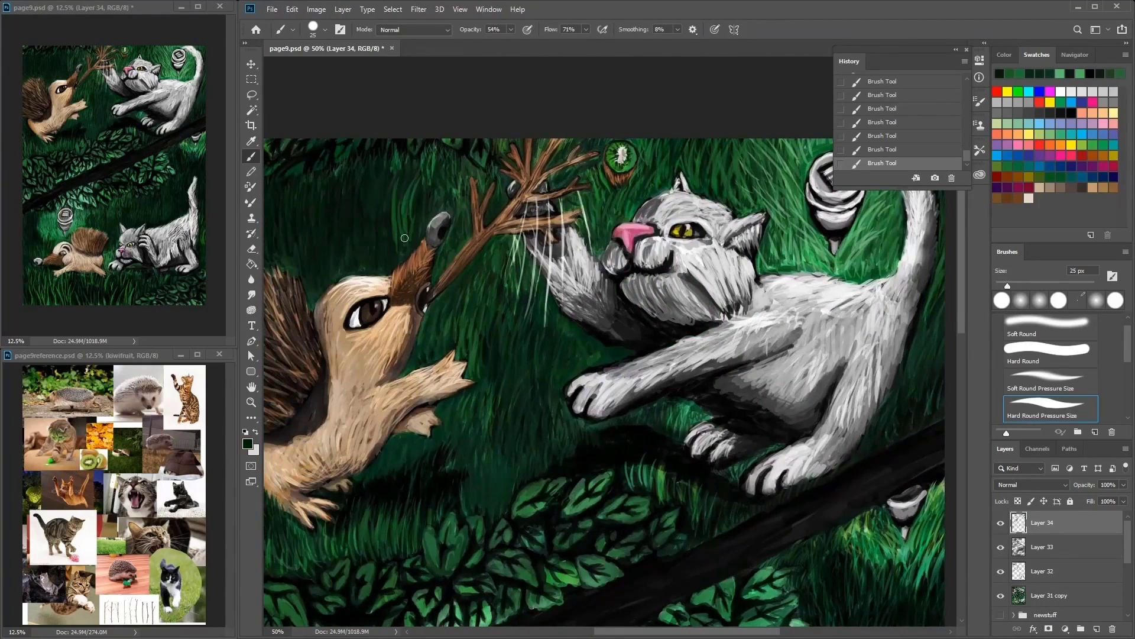
# Step: Paint green and dark grass blades above the upper hedgehog's head and snout
pyautogui.hscroll(-3, 541, 211)
pyautogui.moveTo(562, 231); pyautogui.dragTo(547, 121)
pyautogui.moveTo(538, 188); pyautogui.dragTo(533, 122)
pyautogui.moveTo(504, 168); pyautogui.dragTo(497, 145)
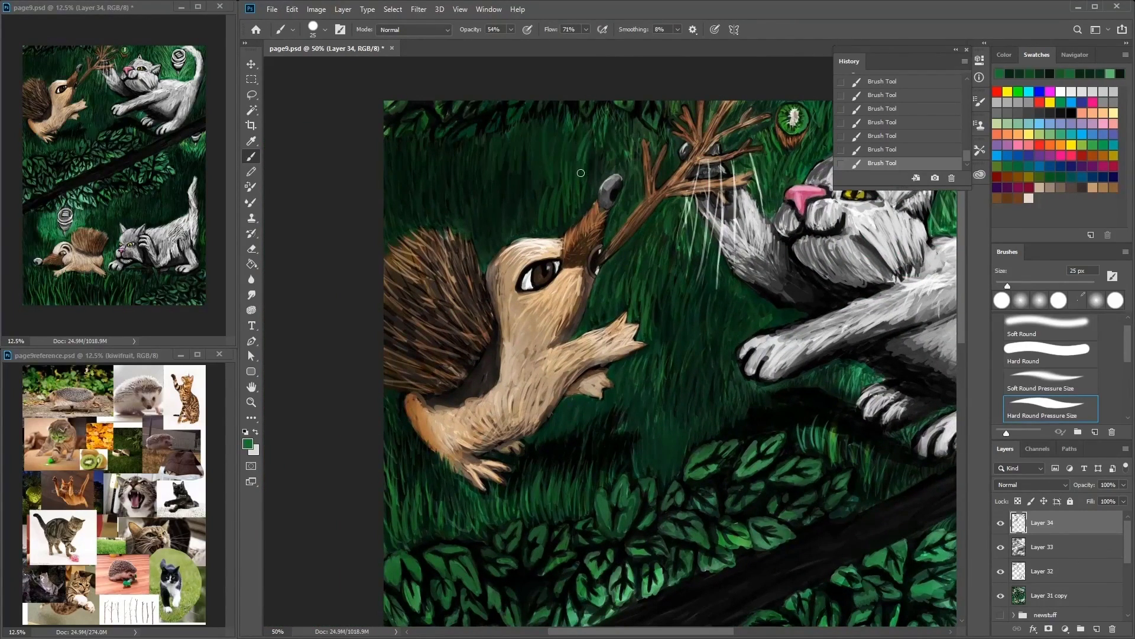
pyautogui.moveTo(579, 178); pyautogui.dragTo(572, 131)
pyautogui.moveTo(553, 218)
pyautogui.mouseDown()
pyautogui.moveTo(547, 139)
pyautogui.moveTo(541, 162)
pyautogui.moveTo(574, 177)
pyautogui.mouseUp()
pyautogui.moveTo(559, 180); pyautogui.dragTo(550, 136)
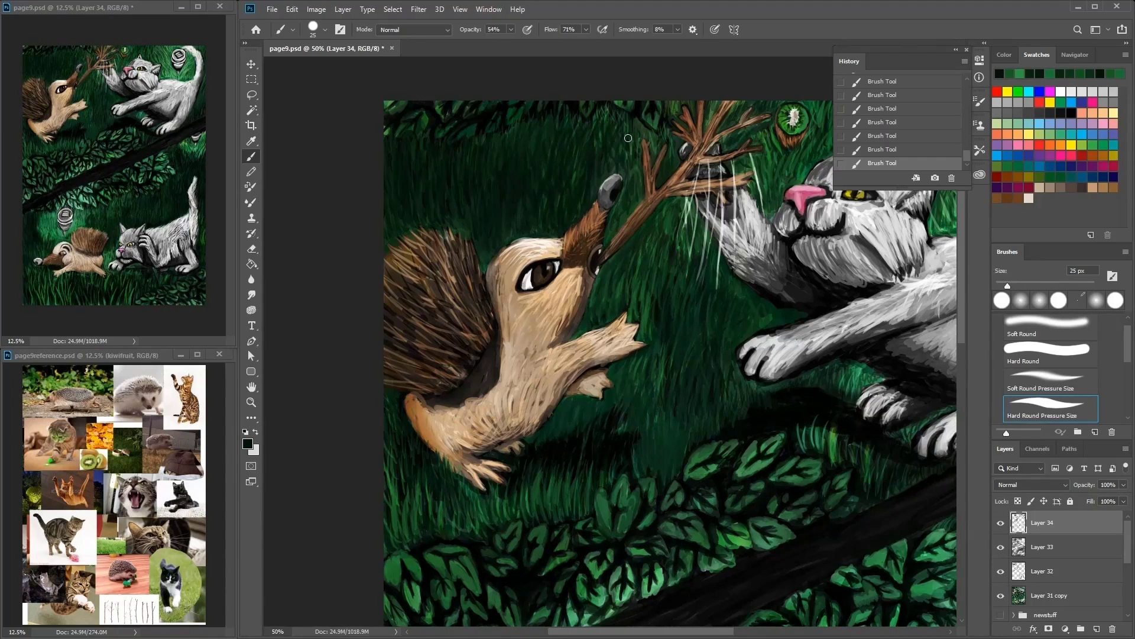
# Step: Refine the lower hedgehog's belly fur and outstretched legs with short strokes of sampled tan and brown
pyautogui.scroll(-10, 589, 368)
pyautogui.hscroll(-2, 588, 368)
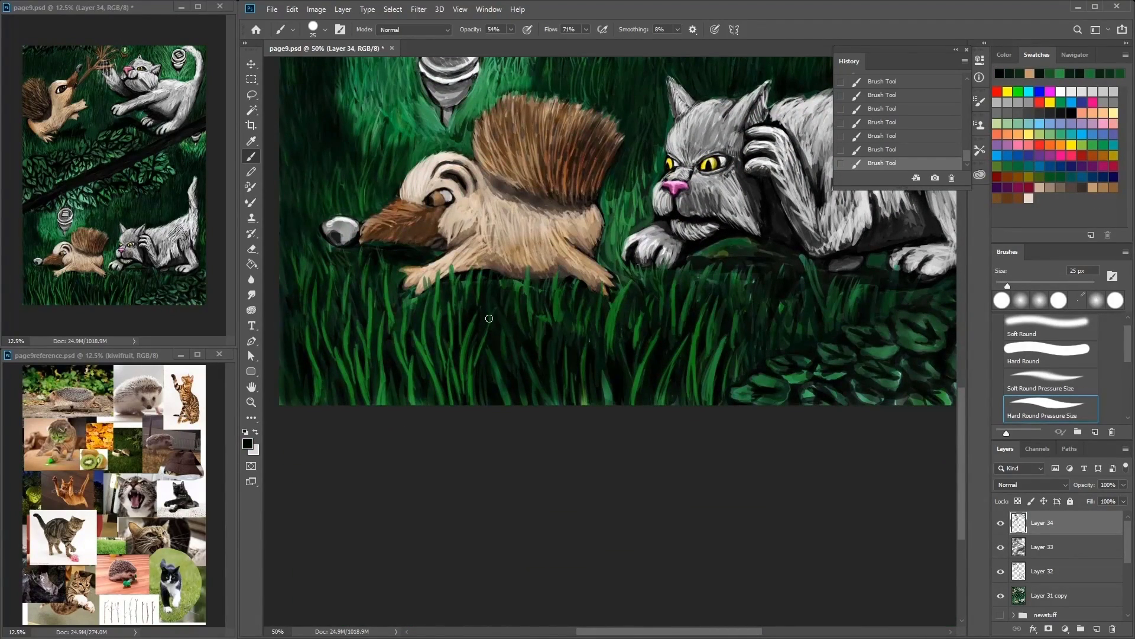
pyautogui.scroll(3, 391, 291)
pyautogui.hscroll(3, 391, 291)
pyautogui.keyDown('alt'); pyautogui.click(456, 322); pyautogui.keyUp('alt')
pyautogui.keyDown('alt'); pyautogui.click(488, 283); pyautogui.keyUp('alt')
pyautogui.moveTo(461, 296); pyautogui.dragTo(403, 313)
pyautogui.keyDown('alt'); pyautogui.click(405, 255); pyautogui.keyUp('alt')
pyautogui.keyDown('alt'); pyautogui.click(337, 252); pyautogui.keyUp('alt')
pyautogui.moveTo(400, 304)
pyautogui.mouseDown()
pyautogui.moveTo(462, 296)
pyautogui.moveTo(482, 327)
pyautogui.moveTo(454, 310)
pyautogui.moveTo(508, 304)
pyautogui.mouseUp()
pyautogui.keyDown('alt'); pyautogui.click(486, 258); pyautogui.keyUp('alt')
pyautogui.keyDown('alt'); pyautogui.click(481, 319); pyautogui.keyUp('alt')
pyautogui.moveTo(412, 315); pyautogui.dragTo(364, 301)
pyautogui.keyDown('alt'); pyautogui.click(391, 306); pyautogui.keyUp('alt')
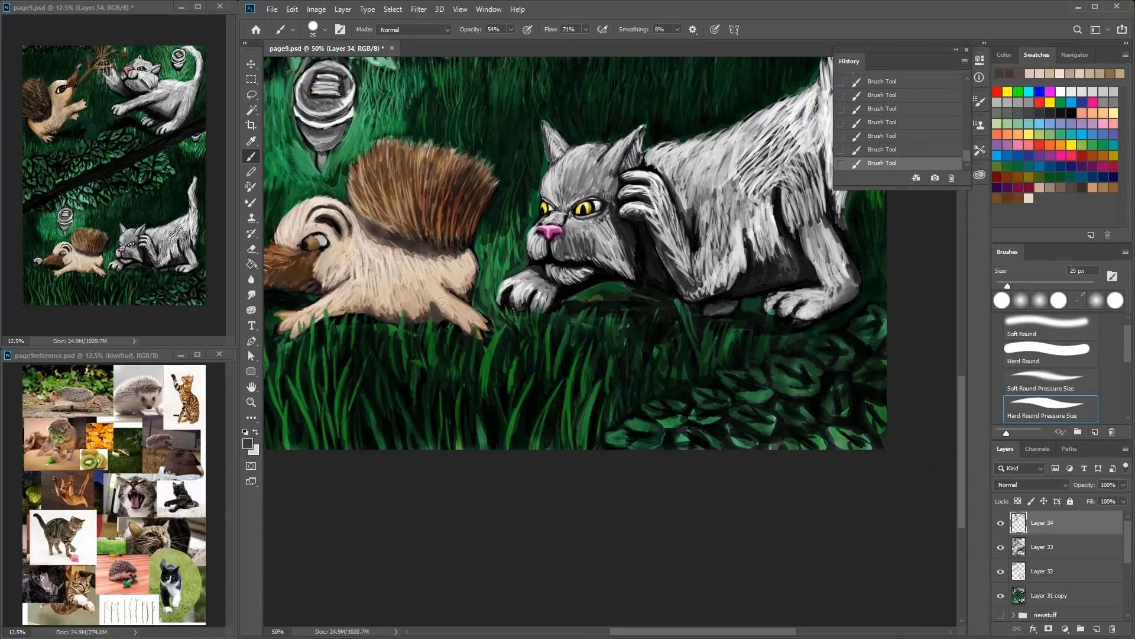
# Step: Touch up the lower hedgehog's quills and facial shading with sampled dark brown tones
pyautogui.scroll(5, 391, 306)
pyautogui.hscroll(-3, 390, 305)
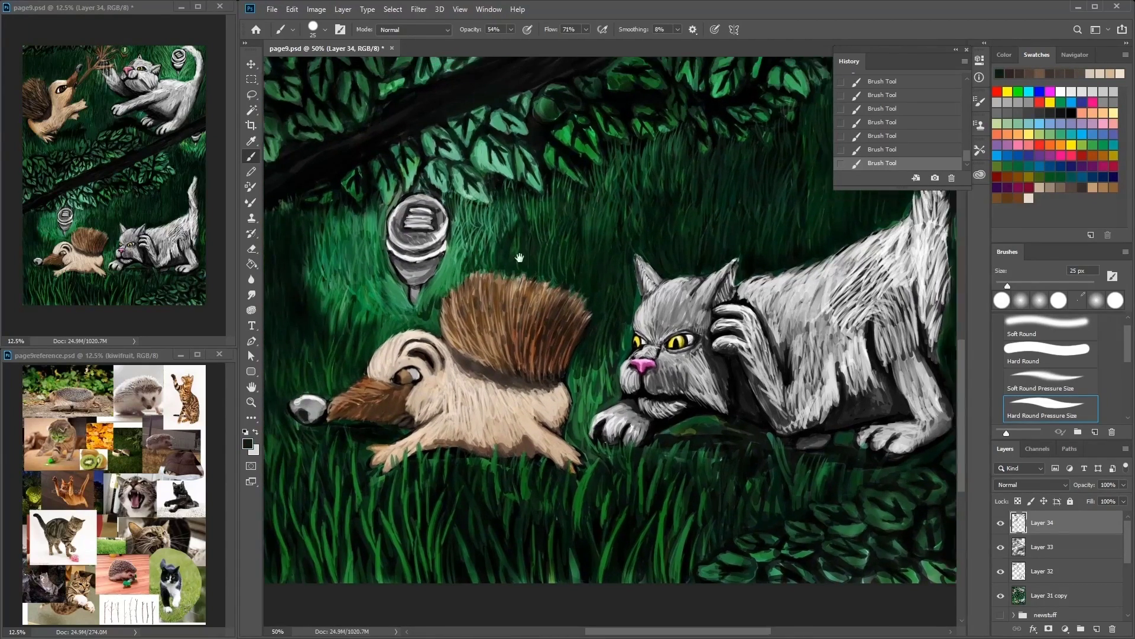
pyautogui.scroll(2, 491, 248)
pyautogui.keyDown('alt'); pyautogui.click(459, 304); pyautogui.keyUp('alt')
# Step: Paint sampled light and dark grey fur strokes over the lower cat's back, flank and haunch
pyautogui.hscroll(6, 455, 319)
pyautogui.scroll(3, 455, 320)
pyautogui.scroll(-4, 503, 290)
pyautogui.hscroll(3, 556, 254)
pyautogui.keyDown('alt'); pyautogui.click(568, 235); pyautogui.keyUp('alt')
pyautogui.moveTo(575, 359); pyautogui.dragTo(528, 314)
pyautogui.moveTo(666, 181)
pyautogui.mouseDown()
pyautogui.moveTo(687, 195)
pyautogui.moveTo(680, 130)
pyautogui.moveTo(684, 205)
pyautogui.moveTo(650, 162)
pyautogui.mouseUp()
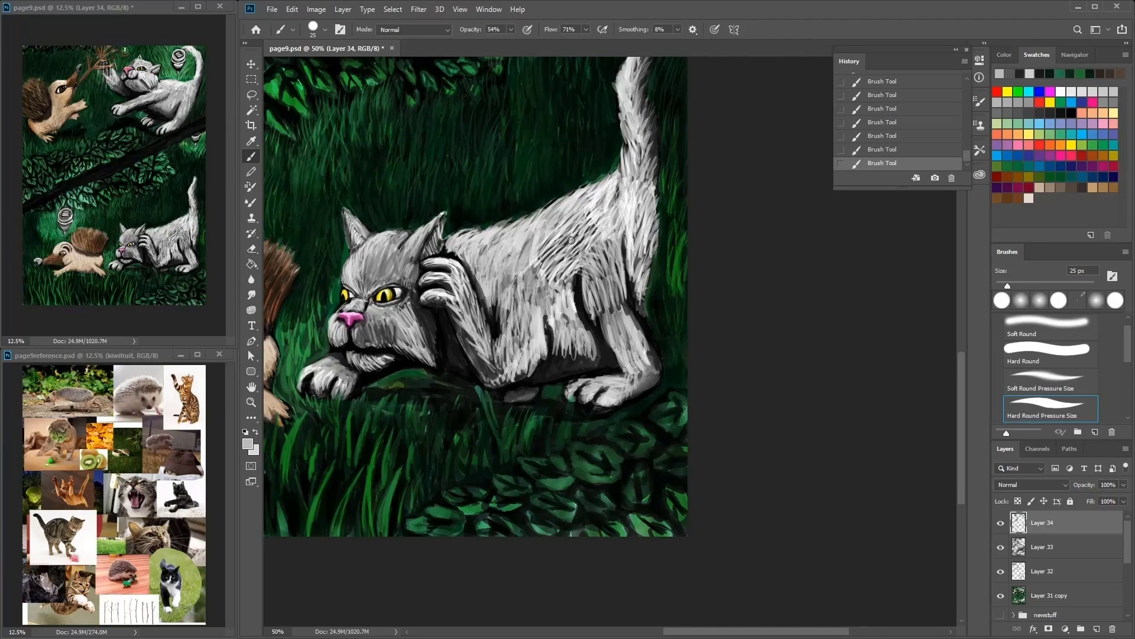
pyautogui.moveTo(578, 249); pyautogui.dragTo(666, 200)
pyautogui.moveTo(591, 231); pyautogui.dragTo(599, 278)
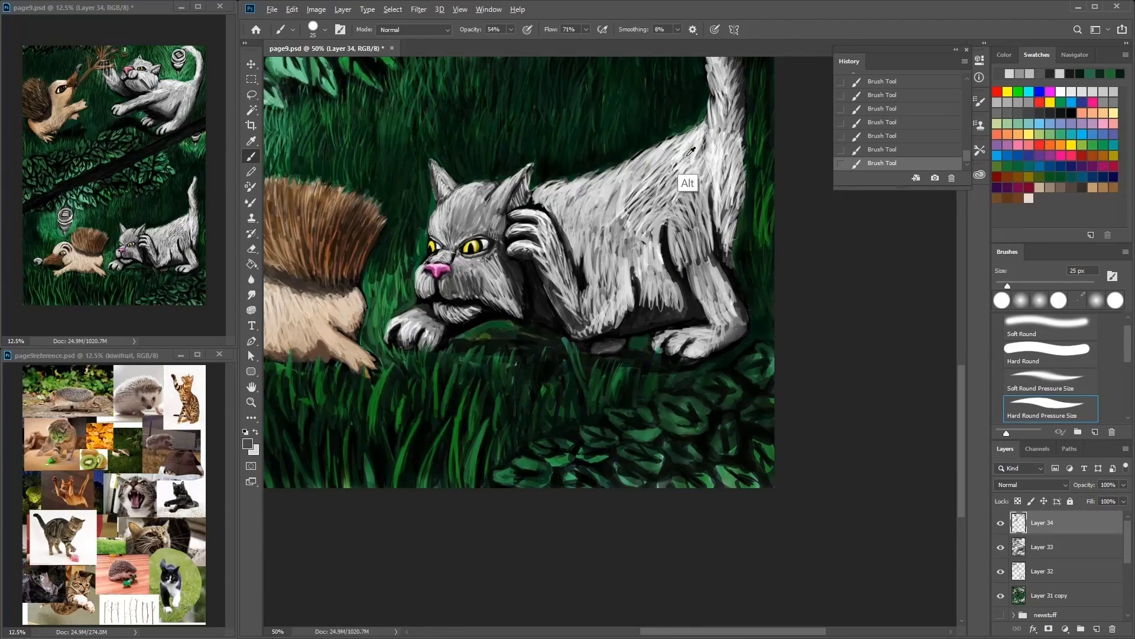
# Step: Add white fur highlights to the lower cat's scratching leg and belly
pyautogui.click(1071, 90)
pyautogui.moveTo(595, 240); pyautogui.dragTo(600, 282)
pyautogui.moveTo(621, 248)
pyautogui.mouseDown()
pyautogui.moveTo(618, 279)
pyautogui.moveTo(592, 316)
pyautogui.mouseUp()
pyautogui.moveTo(618, 282); pyautogui.dragTo(614, 285)
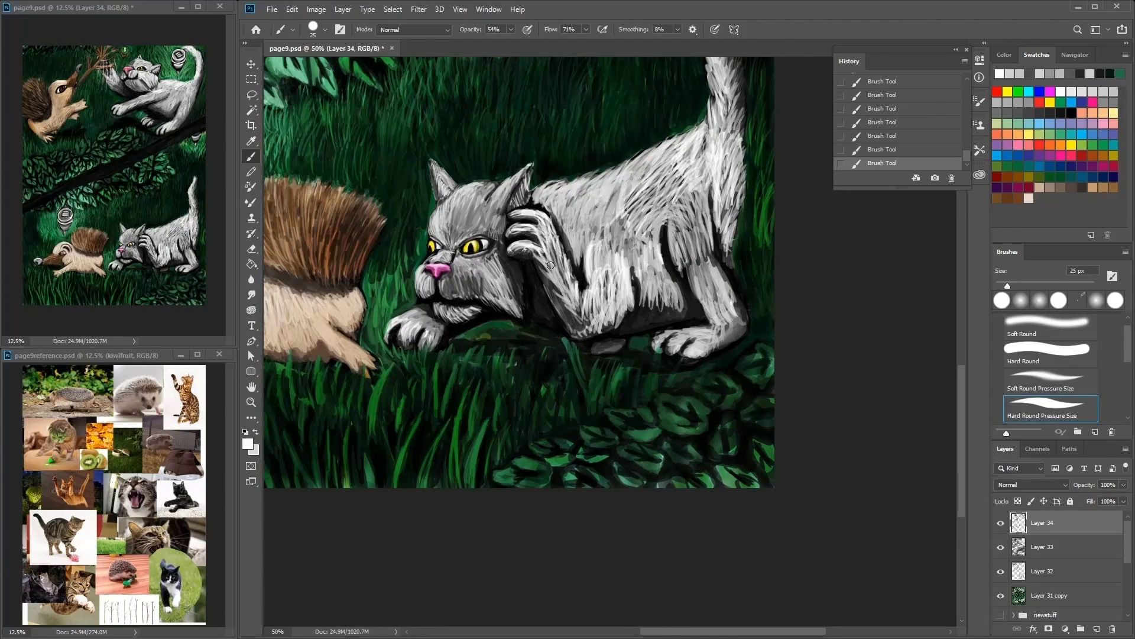
pyautogui.moveTo(684, 242)
pyautogui.mouseDown()
pyautogui.moveTo(704, 214)
pyautogui.moveTo(713, 320)
pyautogui.moveTo(645, 309)
pyautogui.mouseUp()
# Step: Refine the fur and dark edges of the lower cat's raised leg, flank and tail with black and sampled grey
pyautogui.press('d')
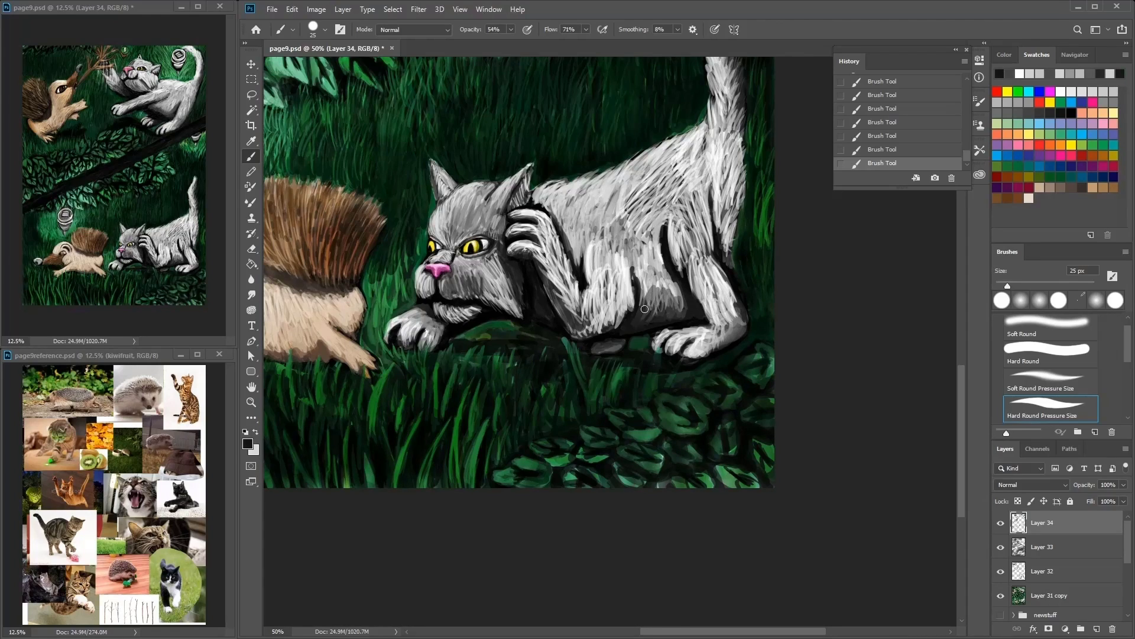
pyautogui.keyDown('alt'); pyautogui.click(565, 280); pyautogui.keyUp('alt')
pyautogui.moveTo(565, 280); pyautogui.dragTo(570, 326)
pyautogui.moveTo(523, 248); pyautogui.dragTo(551, 274)
pyautogui.scroll(2, 733, 195)
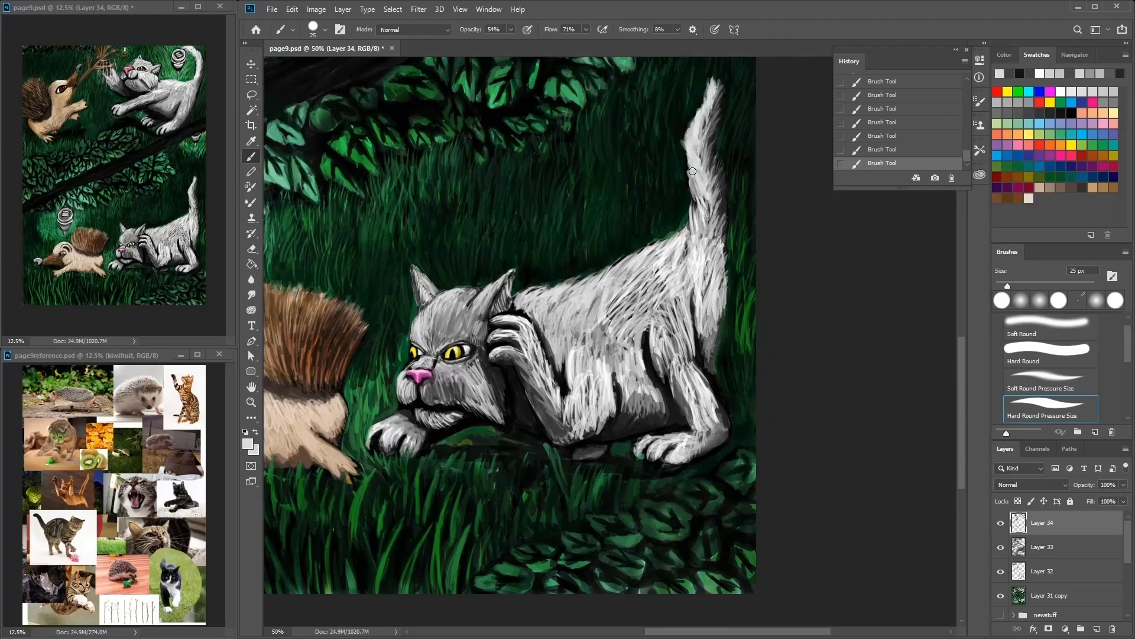
pyautogui.scroll(-2, 585, 160)
pyautogui.moveTo(564, 284); pyautogui.dragTo(626, 425)
# Step: Touch up the grass around the lower hedgehog and below the upper hedgehog's feet with sampled dark green
pyautogui.scroll(3, 627, 426)
pyautogui.scroll(-3, 627, 426)
pyautogui.hscroll(-6, 627, 426)
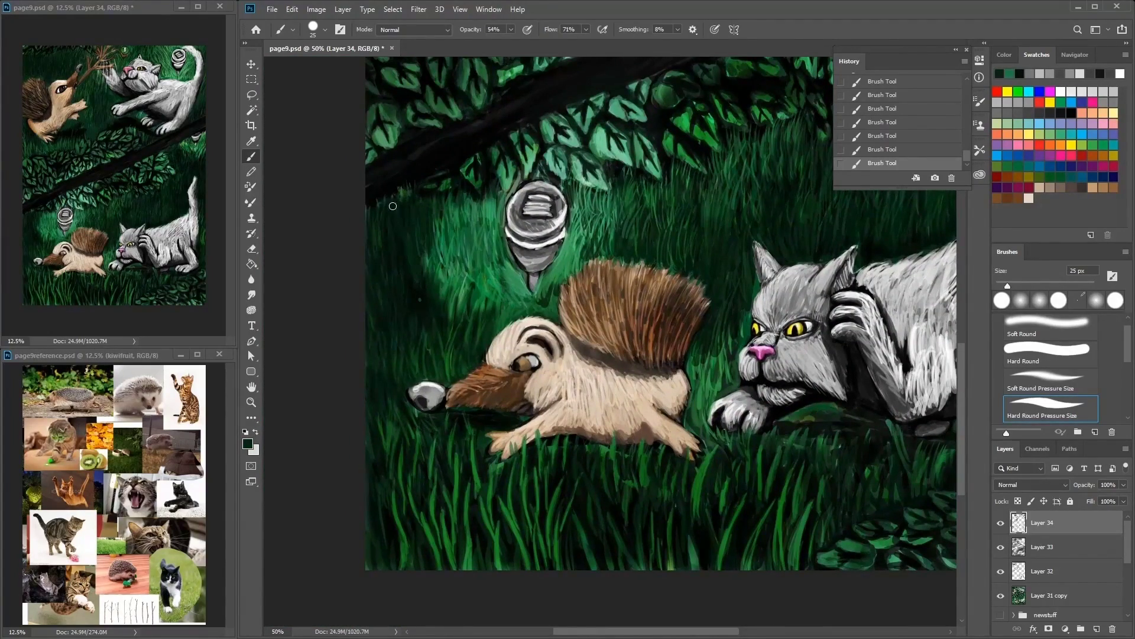
pyautogui.keyDown('alt'); pyautogui.click(431, 320); pyautogui.keyUp('alt')
pyautogui.scroll(10, 384, 296)
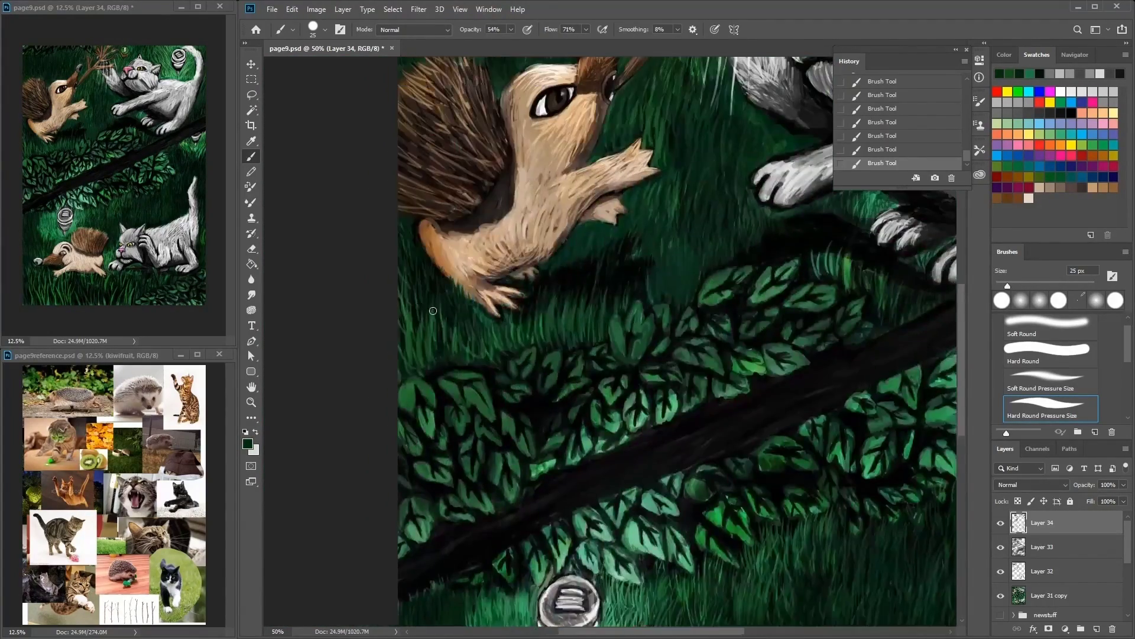
pyautogui.hscroll(3, 414, 284)
pyautogui.scroll(-4, 428, 277)
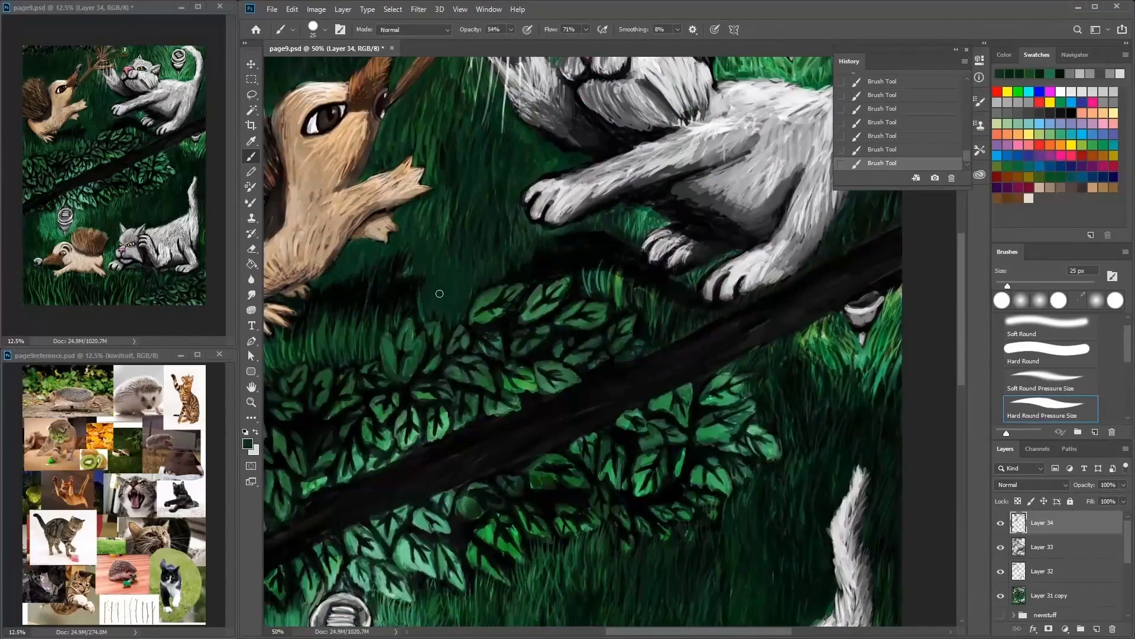
# Step: Blend the grass between the upper cat's head and tail with a sampled green
pyautogui.scroll(3, 437, 230)
pyautogui.hscroll(6, 473, 207)
pyautogui.keyDown('alt'); pyautogui.click(553, 164); pyautogui.keyUp('alt')
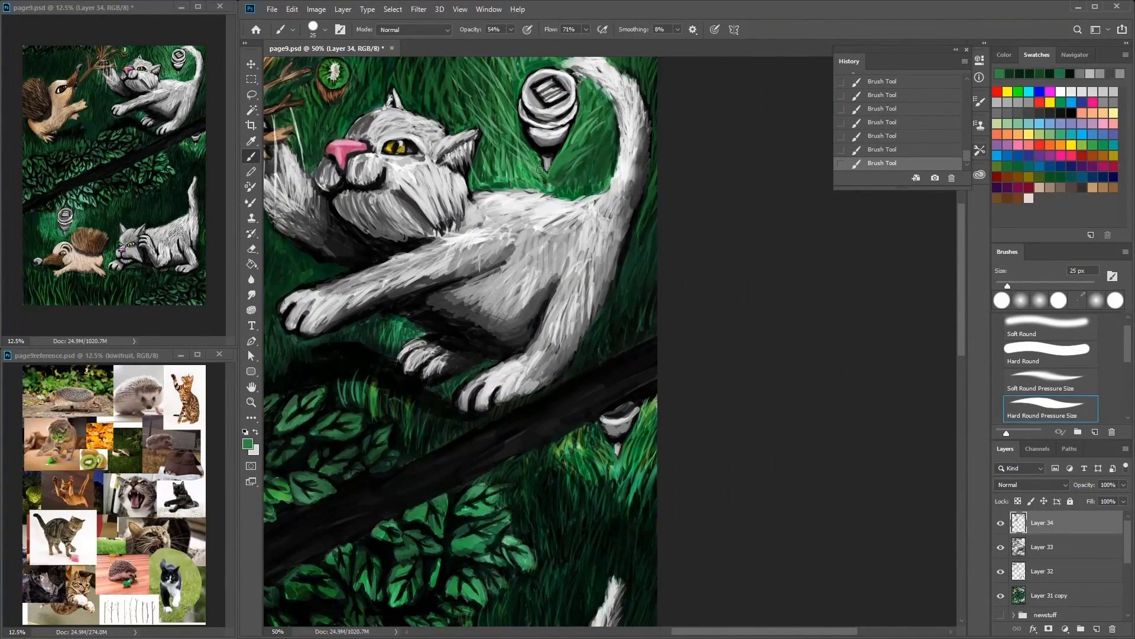
pyautogui.scroll(4, 556, 171)
pyautogui.hscroll(-10, 604, 195)
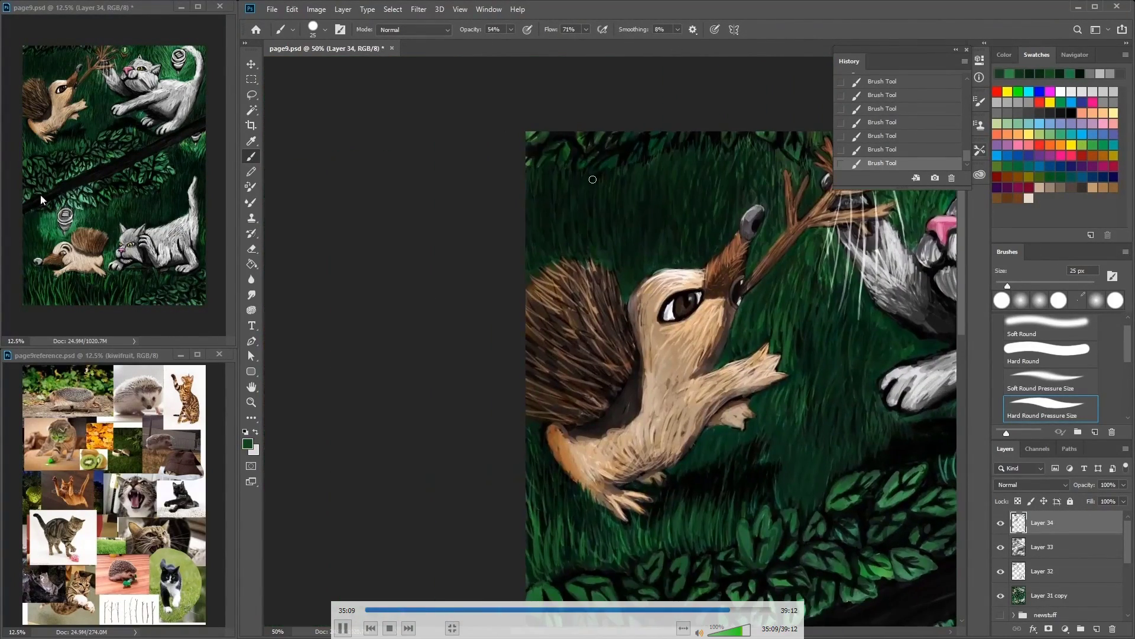
# Step: Paint sampled dark green blades into the grass below the upper hedgehog, along the edge of the leaves
pyautogui.scroll(-4, 581, 178)
pyautogui.hscroll(-2, 581, 178)
pyautogui.keyDown('alt'); pyautogui.click(604, 266); pyautogui.keyUp('alt')
pyautogui.scroll(-5, 604, 266)
pyautogui.scroll(3, 615, 313)
pyautogui.hscroll(6, 621, 343)
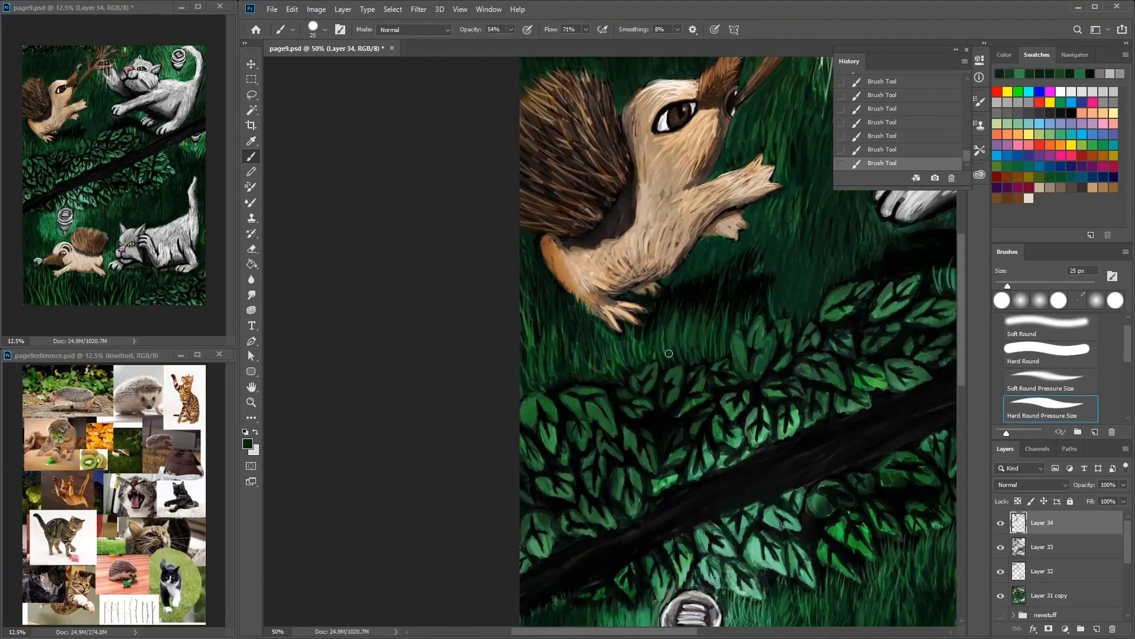
# Step: Blend the grass between the upper hedgehog and cat and above the hedgehog's head with sampled dark greens
pyautogui.keyDown('alt'); pyautogui.click(698, 318); pyautogui.keyUp('alt')
pyautogui.scroll(3, 740, 260)
pyautogui.hscroll(2, 735, 231)
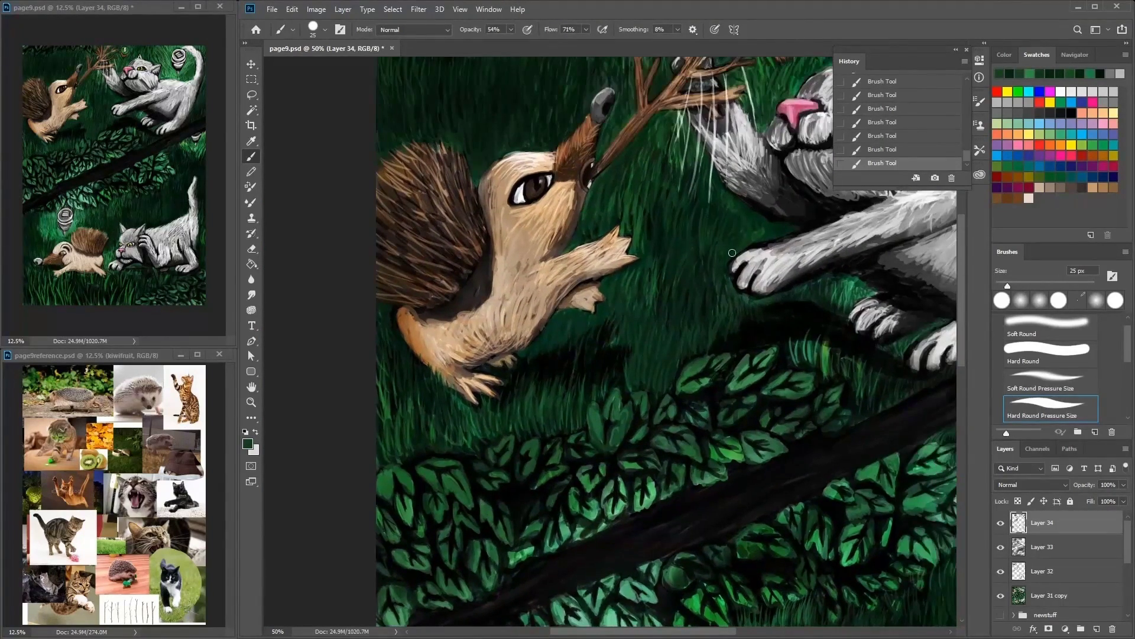
pyautogui.scroll(2, 684, 228)
pyautogui.hscroll(-1, 685, 229)
pyautogui.keyDown('alt'); pyautogui.click(568, 143); pyautogui.keyUp('alt')
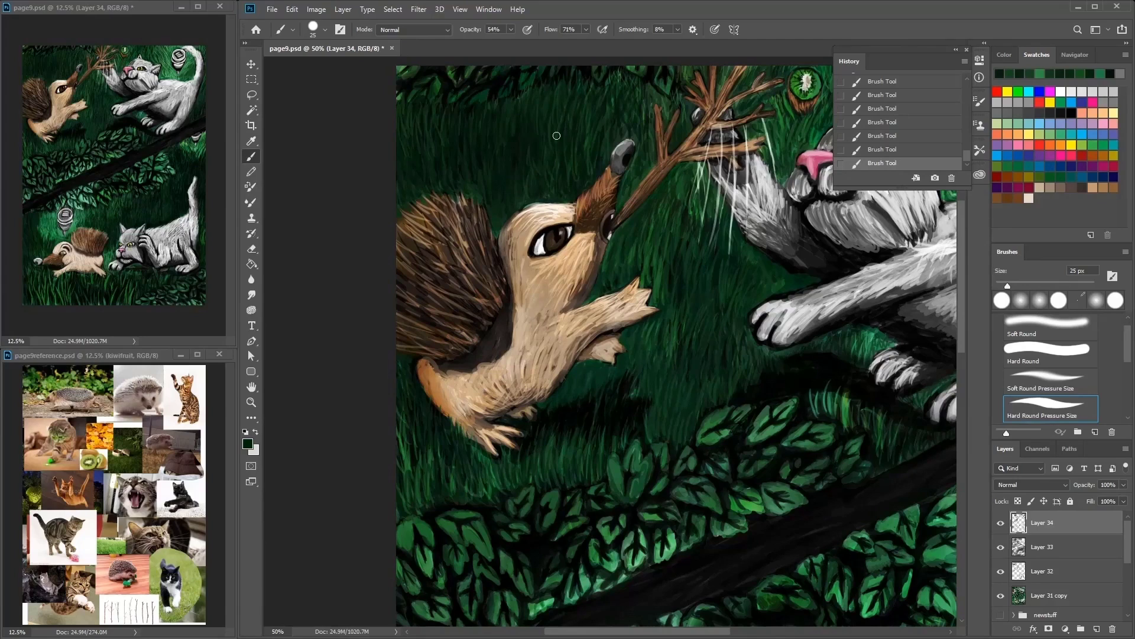
# Step: Touch up the grass above the upper cat and the light fur of its body and hind paw with sampled colours
pyautogui.hscroll(5, 632, 176)
pyautogui.scroll(1, 632, 176)
pyautogui.keyDown('alt'); pyautogui.click(663, 121); pyautogui.keyUp('alt')
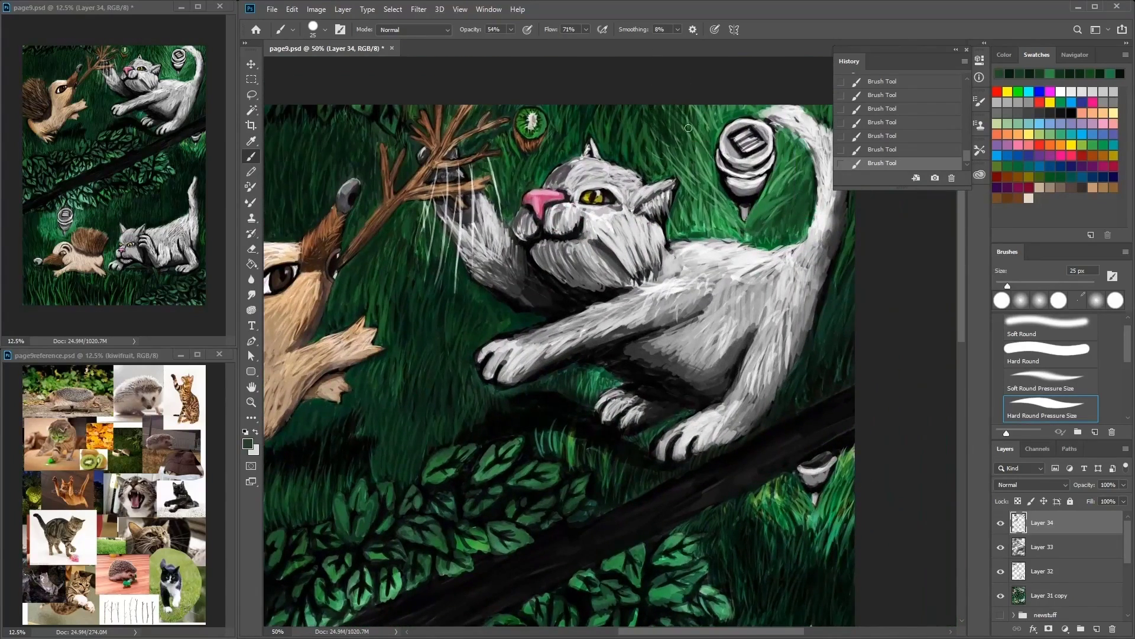
pyautogui.scroll(2, 645, 86)
pyautogui.hscroll(2, 646, 87)
pyautogui.scroll(-4, 740, 237)
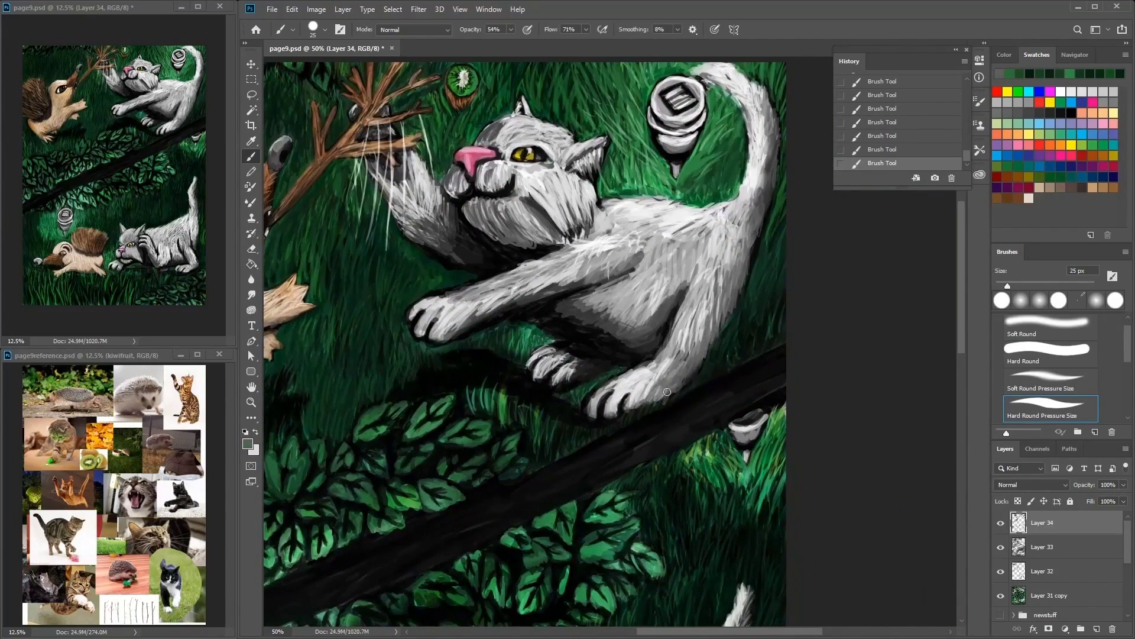
pyautogui.keyDown('alt'); pyautogui.click(743, 276); pyautogui.keyUp('alt')
pyautogui.keyDown('alt'); pyautogui.click(626, 414); pyautogui.keyUp('alt')
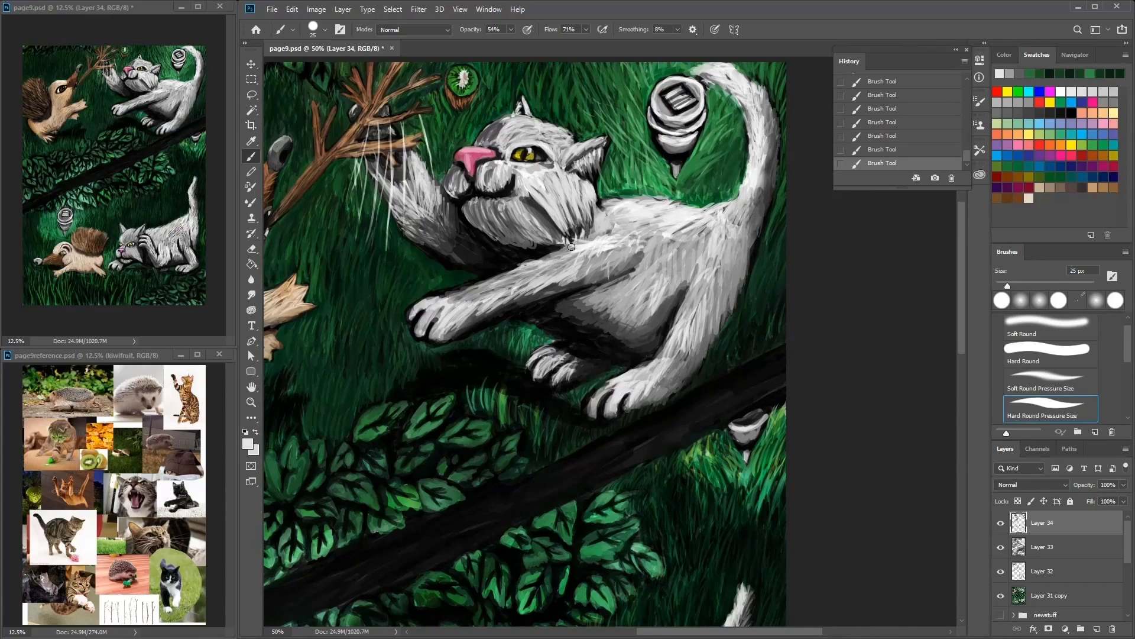
# Step: Paint sampled green and dark green grass blades between the upper hedgehog's paws and the cat's front paws
pyautogui.hscroll(-3, 400, 414)
pyautogui.keyDown('alt'); pyautogui.click(399, 414); pyautogui.keyUp('alt')
pyautogui.keyDown('alt'); pyautogui.click(399, 414); pyautogui.keyUp('alt')
pyautogui.keyDown('alt'); pyautogui.click(399, 414); pyautogui.keyUp('alt')
pyautogui.keyDown('alt'); pyautogui.click(426, 312); pyautogui.keyUp('alt')
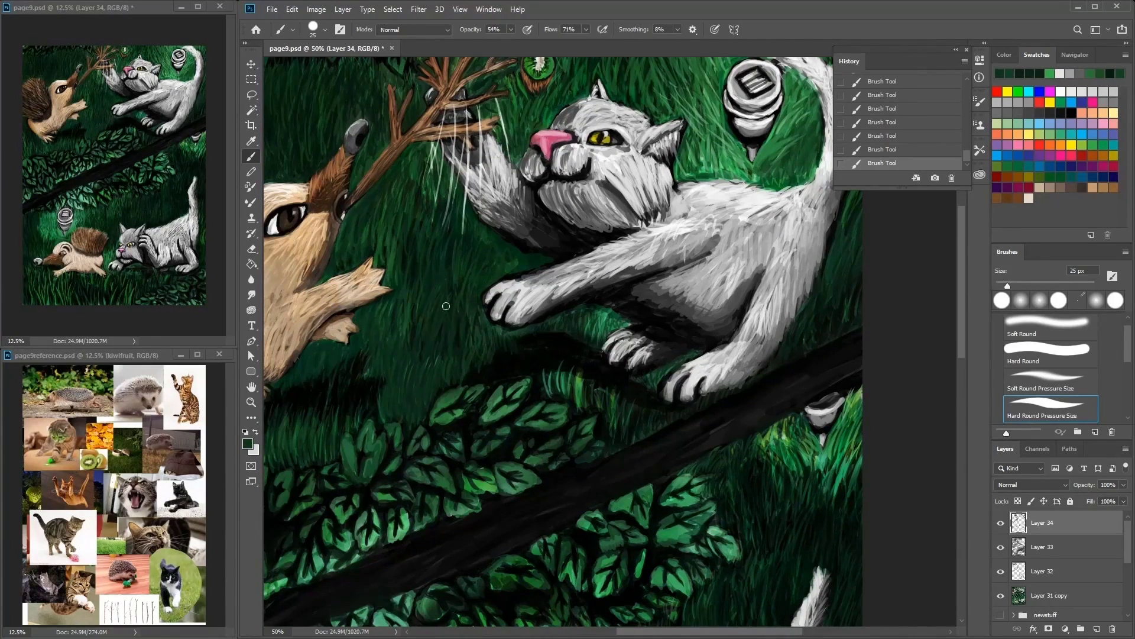
pyautogui.keyDown('alt'); pyautogui.click(372, 219); pyautogui.keyUp('alt')
pyautogui.keyDown('alt'); pyautogui.click(415, 195); pyautogui.keyUp('alt')
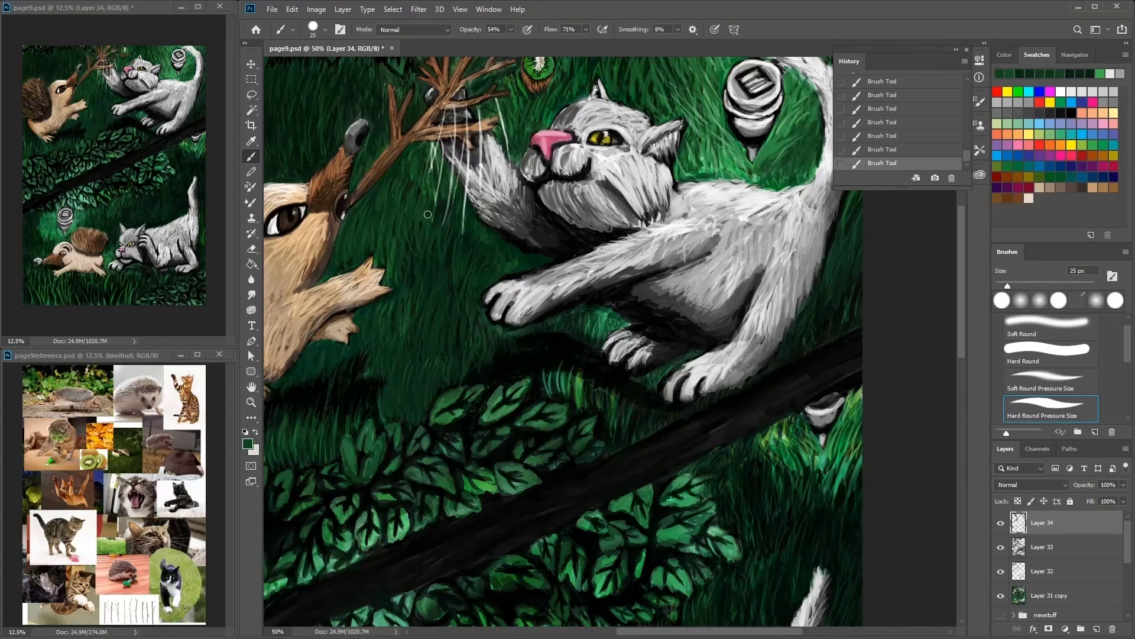
pyautogui.keyDown('alt'); pyautogui.click(404, 290); pyautogui.keyUp('alt')
# Step: Add dark green grass strokes around the branching twig and the upper cat's raised paw
pyautogui.hscroll(-3, 468, 284)
pyautogui.scroll(1, 467, 283)
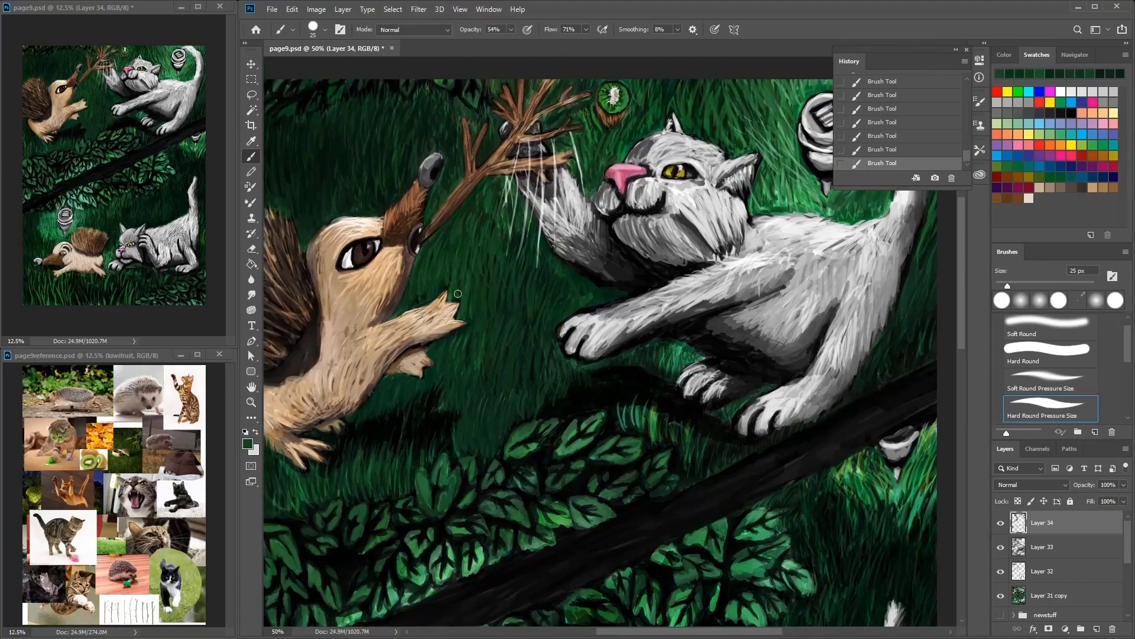
pyautogui.moveTo(517, 260); pyautogui.dragTo(480, 313)
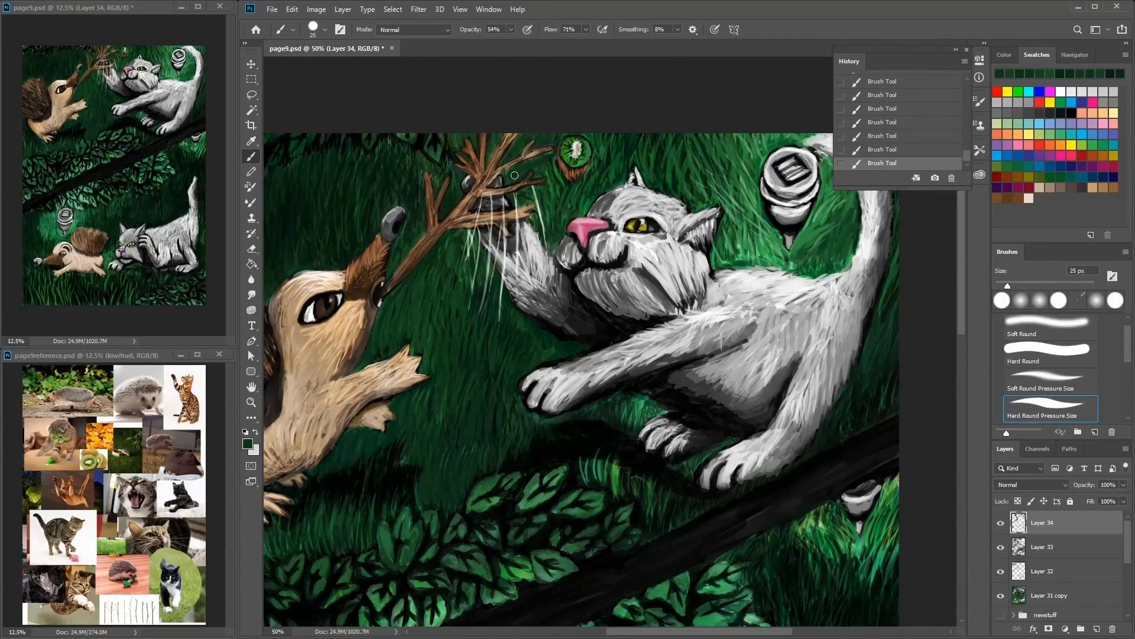
pyautogui.moveTo(723, 138); pyautogui.dragTo(535, 151)
pyautogui.moveTo(633, 186); pyautogui.dragTo(588, 263)
# Step: Darken the grass above and around the upper hedgehog with sampled dark green strokes
pyautogui.keyDown('alt'); pyautogui.click(628, 179); pyautogui.keyUp('alt')
pyautogui.moveTo(486, 190); pyautogui.dragTo(560, 193)
pyautogui.moveTo(277, 159)
pyautogui.mouseDown()
pyautogui.moveTo(398, 163)
pyautogui.moveTo(622, 100)
pyautogui.mouseUp()
pyautogui.keyDown('alt'); pyautogui.click(371, 141); pyautogui.keyUp('alt')
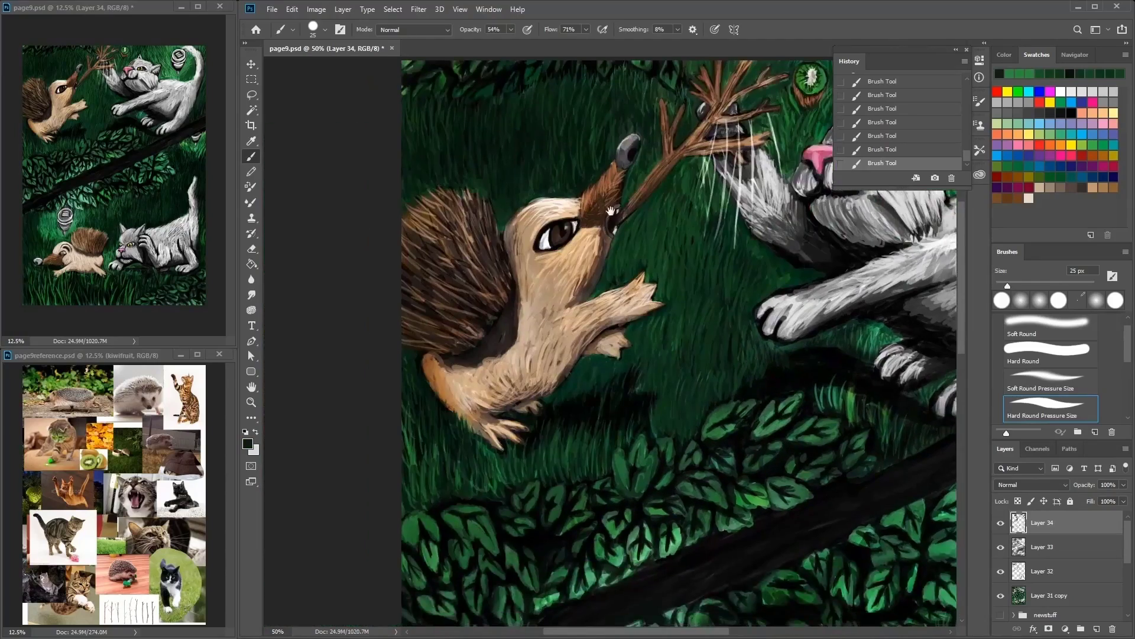
pyautogui.moveTo(591, 473); pyautogui.dragTo(516, 257)
pyautogui.moveTo(507, 212)
pyautogui.mouseDown()
pyautogui.moveTo(516, 280)
pyautogui.moveTo(465, 299)
pyautogui.mouseUp()
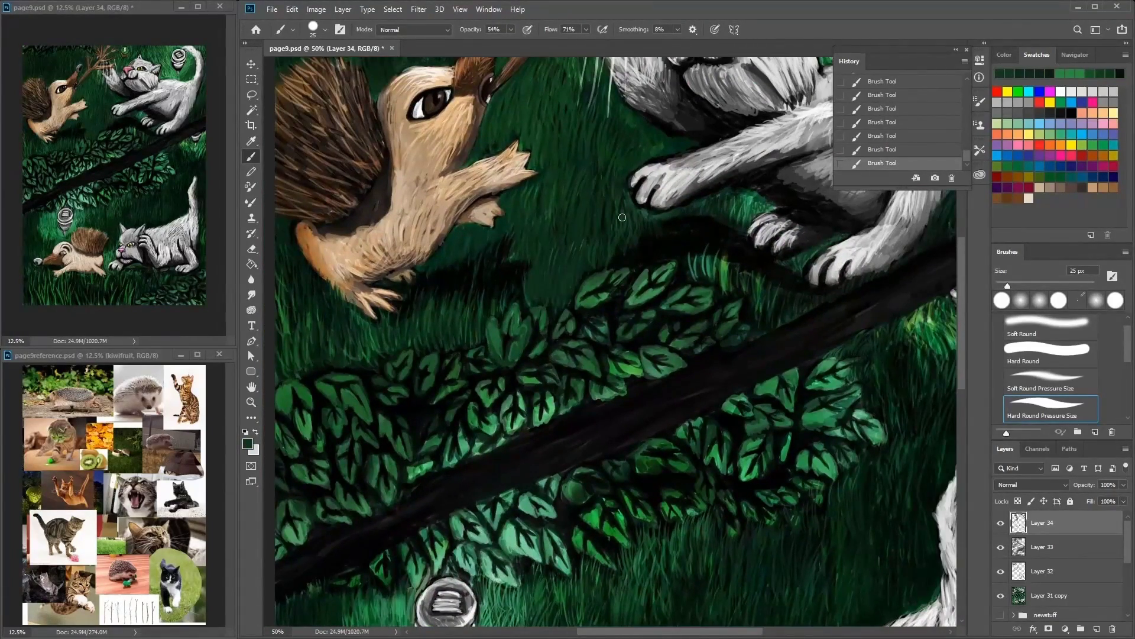
# Step: Paint green grass blades around the kiwi, the upper cat's head and the grey object beside its tail
pyautogui.moveTo(586, 218); pyautogui.dragTo(398, 354)
pyautogui.moveTo(665, 149); pyautogui.dragTo(585, 188)
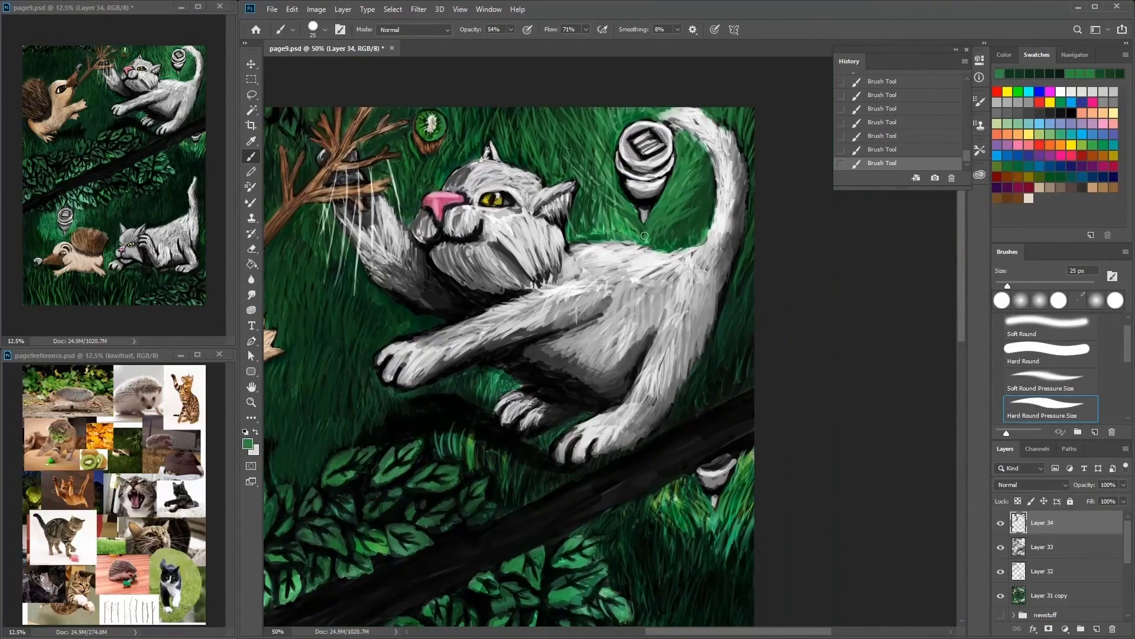
pyautogui.moveTo(470, 149); pyautogui.dragTo(460, 156)
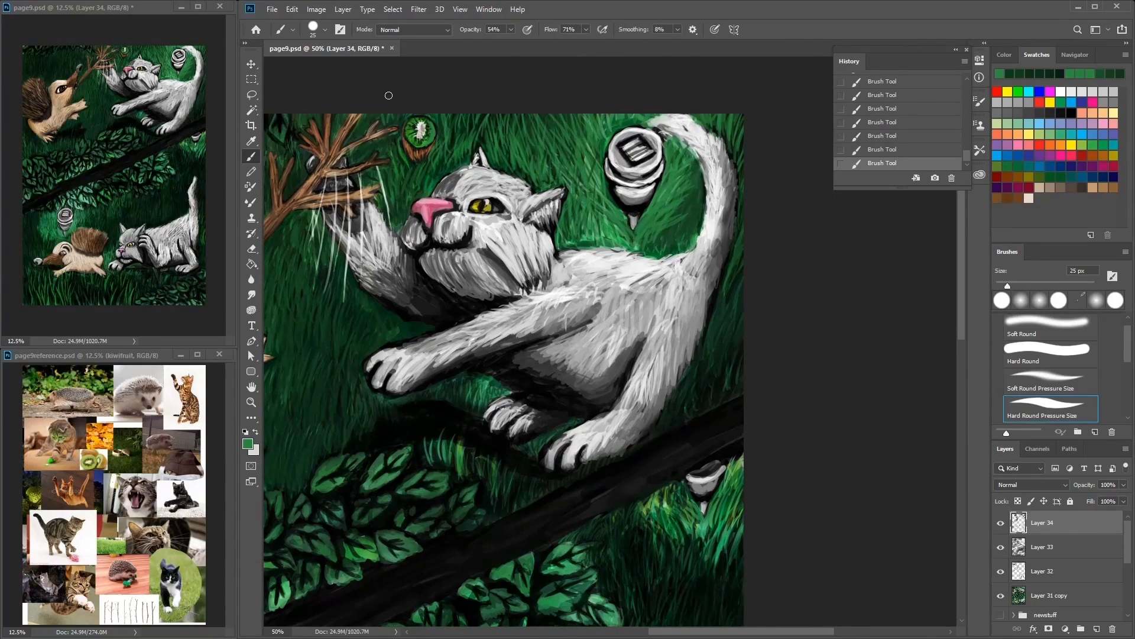
pyautogui.moveTo(318, 108); pyautogui.dragTo(295, 110)
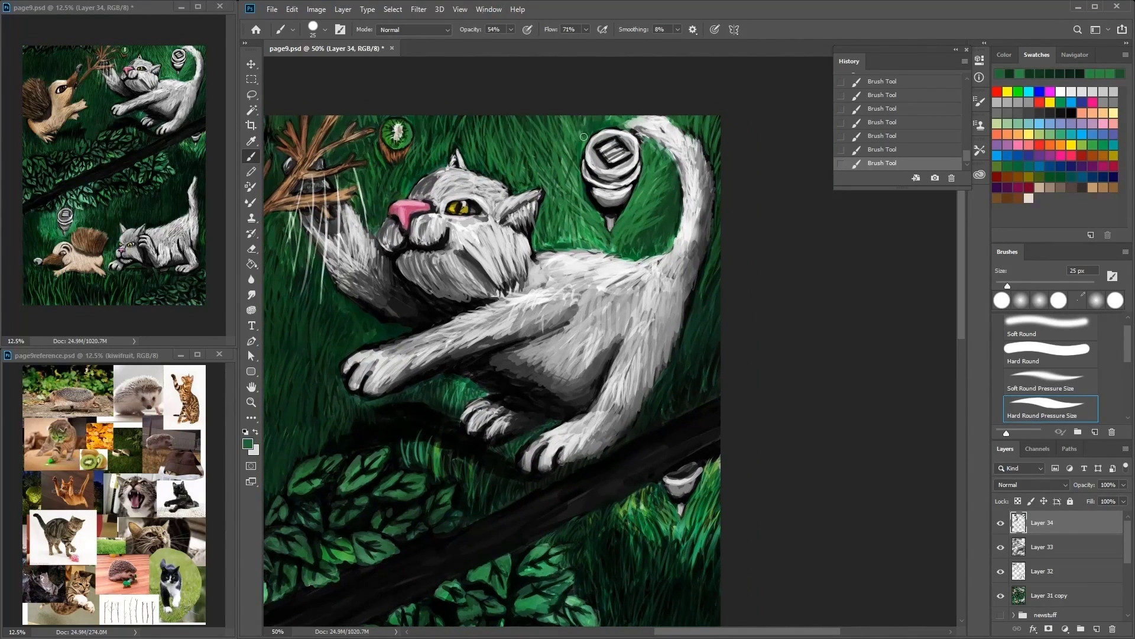
pyautogui.moveTo(665, 199); pyautogui.dragTo(723, 118)
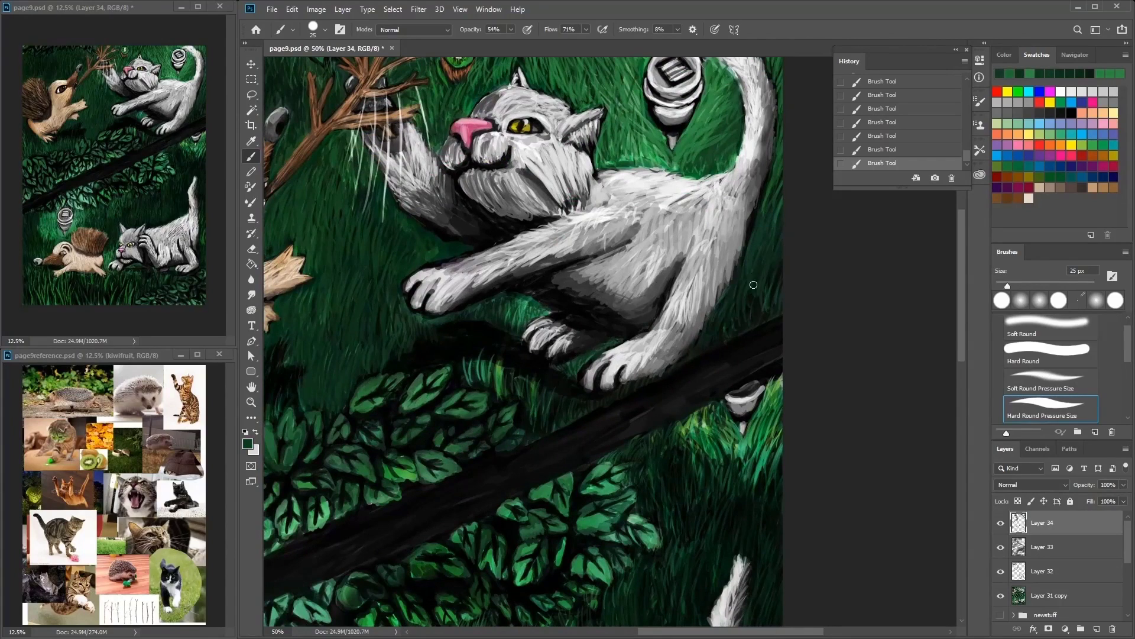
# Step: Paint green grass blades beside the grey object above the lower hedgehog, along the page's edge
pyautogui.hscroll(-5, 730, 325)
pyautogui.scroll(2, 730, 325)
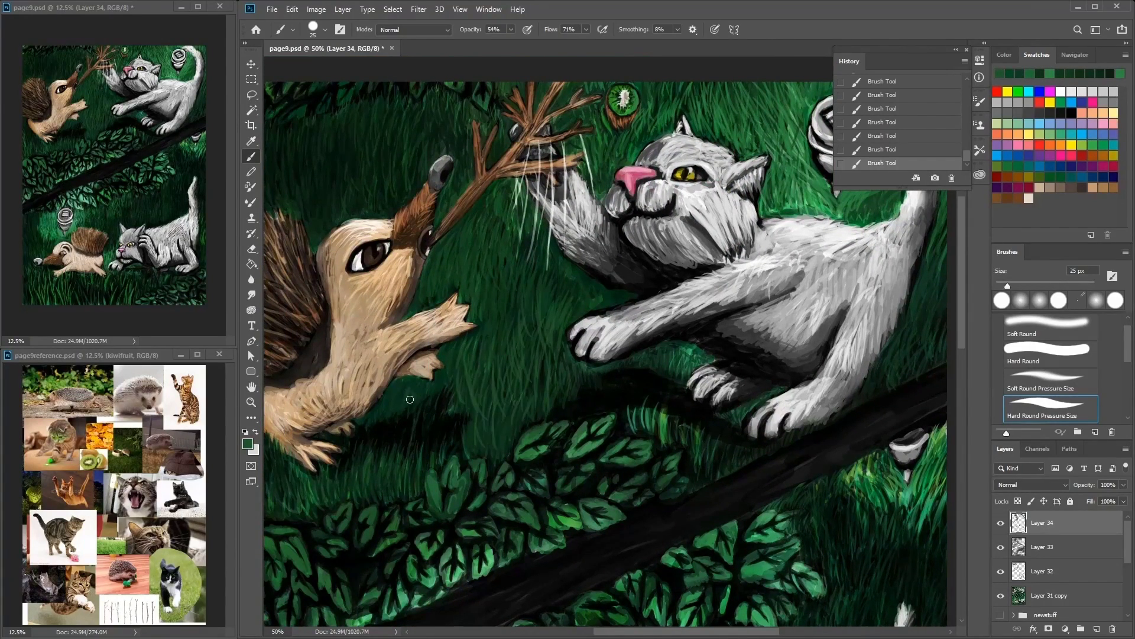
pyautogui.scroll(-3, 476, 225)
pyautogui.hscroll(-3, 476, 225)
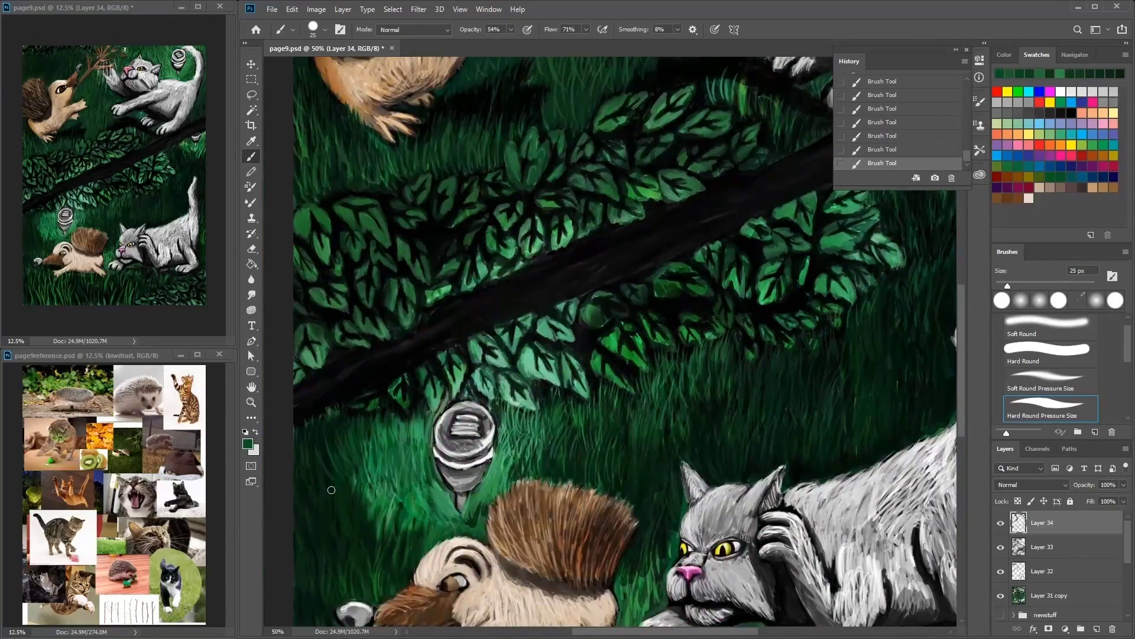
pyautogui.moveTo(349, 453); pyautogui.dragTo(322, 346)
pyautogui.moveTo(417, 432); pyautogui.dragTo(331, 319)
# Step: Blend the grass below the leaf cluster and above the lower cat with sampled dark green strokes
pyautogui.moveTo(479, 147); pyautogui.dragTo(450, 586)
pyautogui.moveTo(518, 148); pyautogui.dragTo(435, 229)
pyautogui.keyDown('alt'); pyautogui.click(532, 160); pyautogui.keyUp('alt')
pyautogui.moveTo(504, 164)
pyautogui.mouseDown()
pyautogui.moveTo(507, 235)
pyautogui.moveTo(452, 199)
pyautogui.moveTo(407, 212)
pyautogui.moveTo(411, 238)
pyautogui.moveTo(423, 219)
pyautogui.moveTo(507, 294)
pyautogui.moveTo(550, 267)
pyautogui.moveTo(479, 266)
pyautogui.moveTo(521, 247)
pyautogui.moveTo(414, 284)
pyautogui.mouseUp()
pyautogui.moveTo(609, 243); pyautogui.dragTo(651, 337)
pyautogui.moveTo(704, 308)
pyautogui.mouseDown()
pyautogui.moveTo(728, 235)
pyautogui.moveTo(685, 317)
pyautogui.moveTo(652, 252)
pyautogui.mouseUp()
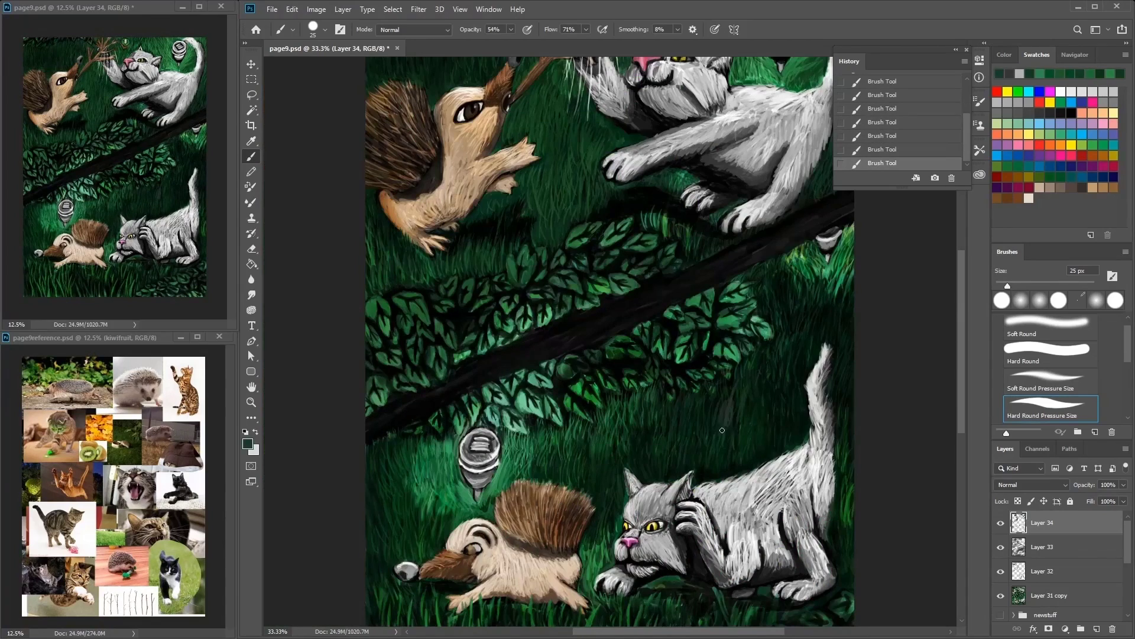
# Step: Add sampled green grass blades across the open grass below the dark branch and around the lower animals
pyautogui.keyDown('alt'); pyautogui.click(806, 264); pyautogui.keyUp('alt')
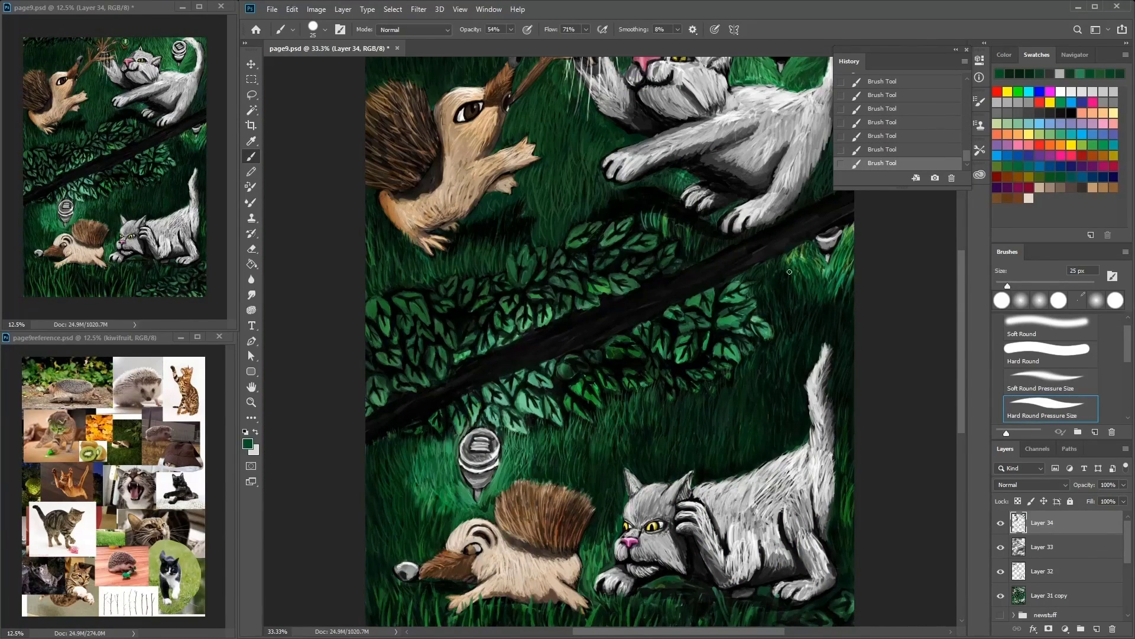
pyautogui.moveTo(526, 450); pyautogui.dragTo(594, 368)
pyautogui.moveTo(475, 420); pyautogui.dragTo(404, 366)
pyautogui.keyDown('alt'); pyautogui.click(521, 468); pyautogui.keyUp('alt')
pyautogui.moveTo(521, 468)
pyautogui.mouseDown()
pyautogui.moveTo(513, 541)
pyautogui.moveTo(533, 499)
pyautogui.mouseUp()
pyautogui.moveTo(458, 548); pyautogui.dragTo(473, 509)
pyautogui.moveTo(376, 497); pyautogui.dragTo(370, 544)
pyautogui.moveTo(678, 528)
pyautogui.mouseDown()
pyautogui.moveTo(713, 518)
pyautogui.moveTo(697, 467)
pyautogui.mouseUp()
pyautogui.moveTo(677, 495)
pyautogui.mouseDown()
pyautogui.moveTo(673, 461)
pyautogui.moveTo(660, 464)
pyautogui.mouseUp()
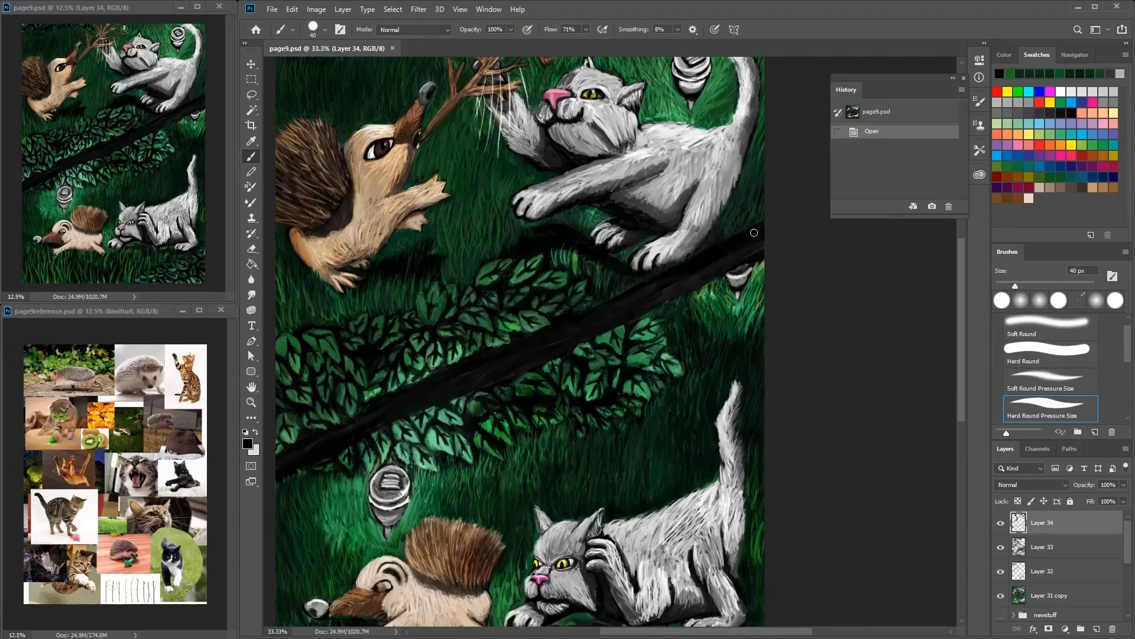
# Step: Darken the diagonal branch across its full length with black and set the brush opacity to 72%
pyautogui.moveTo(755, 233)
pyautogui.mouseDown()
pyautogui.moveTo(631, 289)
pyautogui.moveTo(506, 368)
pyautogui.moveTo(278, 452)
pyautogui.mouseUp()
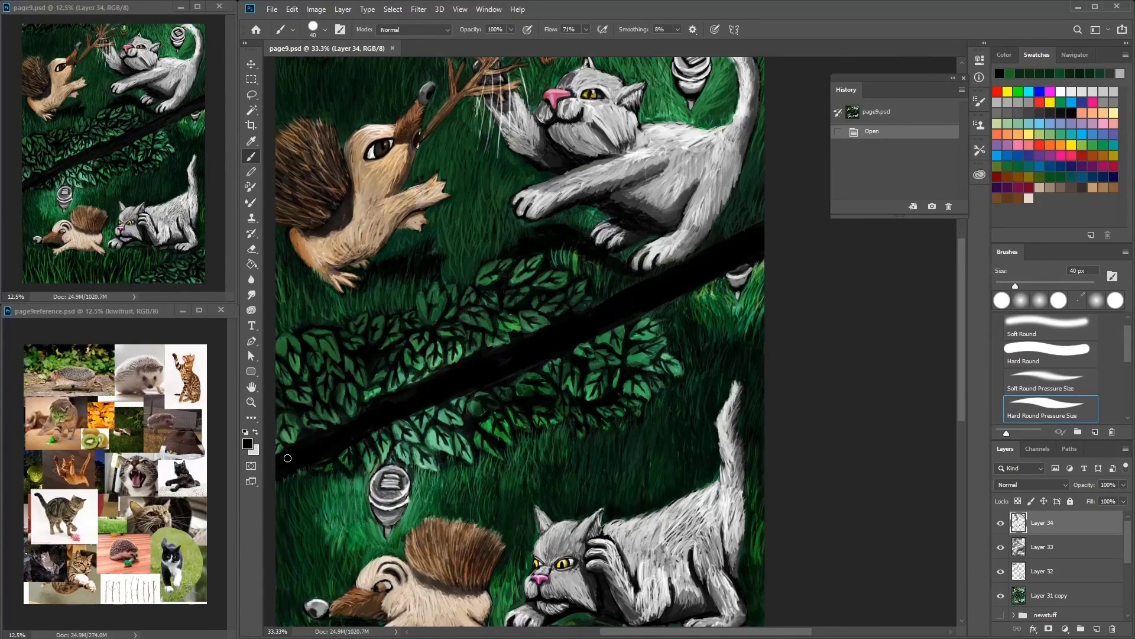
pyautogui.moveTo(511, 29); pyautogui.dragTo(497, 46)
# Step: Brush grey and sampled fur strokes over the upper cat's head and raised foreleg
pyautogui.click(1077, 130)
pyautogui.moveTo(459, 242); pyautogui.dragTo(476, 287)
pyautogui.keyDown('alt'); pyautogui.click(564, 233); pyautogui.keyUp('alt')
pyautogui.moveTo(427, 176); pyautogui.dragTo(426, 161)
pyautogui.moveTo(485, 191)
pyautogui.mouseDown()
pyautogui.moveTo(473, 164)
pyautogui.moveTo(422, 232)
pyautogui.mouseUp()
pyautogui.moveTo(568, 149)
pyautogui.mouseDown()
pyautogui.moveTo(568, 172)
pyautogui.moveTo(609, 236)
pyautogui.moveTo(572, 166)
pyautogui.moveTo(544, 144)
pyautogui.moveTo(583, 177)
pyautogui.mouseUp()
pyautogui.keyDown('alt'); pyautogui.click(607, 240); pyautogui.keyUp('alt')
pyautogui.moveTo(565, 119); pyautogui.dragTo(559, 153)
pyautogui.moveTo(530, 105)
pyautogui.mouseDown()
pyautogui.moveTo(535, 149)
pyautogui.moveTo(576, 173)
pyautogui.moveTo(529, 147)
pyautogui.mouseUp()
# Step: Paint sampled grey fur strokes along the upper cat's face, back, flank and tail
pyautogui.keyDown('alt'); pyautogui.click(581, 144); pyautogui.keyUp('alt')
pyautogui.moveTo(553, 195)
pyautogui.mouseDown()
pyautogui.moveTo(616, 183)
pyautogui.moveTo(499, 229)
pyautogui.moveTo(527, 207)
pyautogui.mouseUp()
pyautogui.moveTo(657, 217)
pyautogui.mouseDown()
pyautogui.moveTo(651, 243)
pyautogui.moveTo(687, 220)
pyautogui.moveTo(666, 264)
pyautogui.mouseUp()
pyautogui.moveTo(689, 210)
pyautogui.mouseDown()
pyautogui.moveTo(632, 286)
pyautogui.moveTo(658, 261)
pyautogui.moveTo(635, 301)
pyautogui.mouseUp()
pyautogui.keyDown('alt'); pyautogui.click(639, 285); pyautogui.keyUp('alt')
pyautogui.moveTo(738, 175); pyautogui.dragTo(690, 236)
# Step: Add sampled green grass strokes beside the kiwi and between the upper hedgehog and the upper cat
pyautogui.keyDown('alt'); pyautogui.click(531, 164); pyautogui.keyUp('alt')
pyautogui.moveTo(520, 145); pyautogui.dragTo(538, 169)
pyautogui.moveTo(384, 222); pyautogui.dragTo(461, 239)
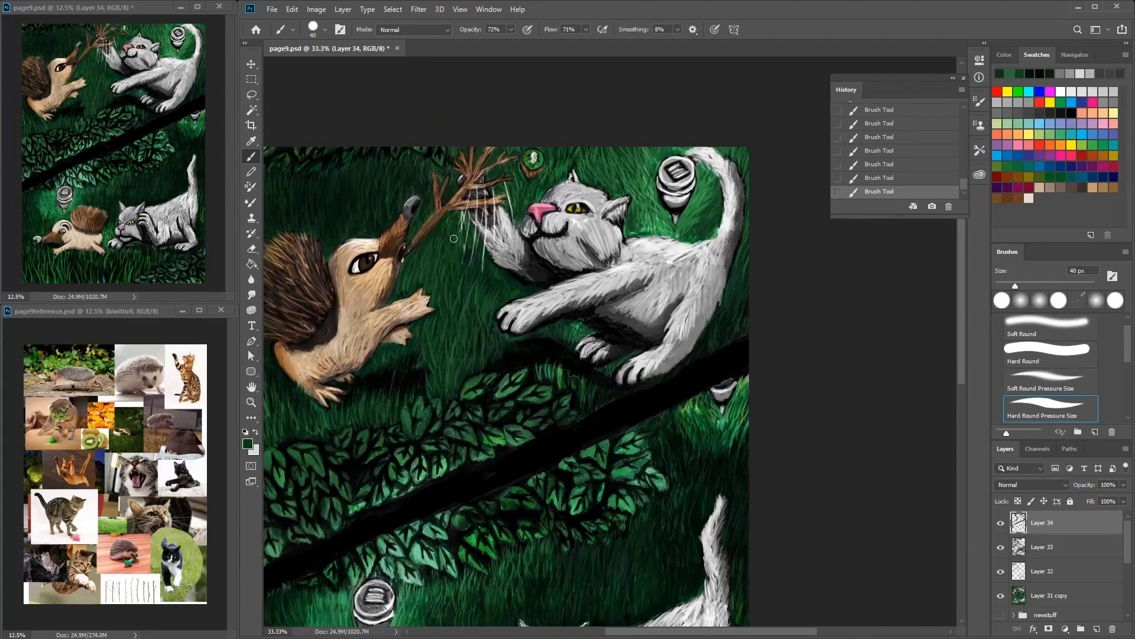
# Step: Blend the open grass below the branch and above the lower cat with sampled dark green strokes
pyautogui.moveTo(530, 408)
pyautogui.mouseDown()
pyautogui.moveTo(618, 278)
pyautogui.moveTo(590, 201)
pyautogui.mouseUp()
pyautogui.moveTo(666, 357); pyautogui.dragTo(607, 369)
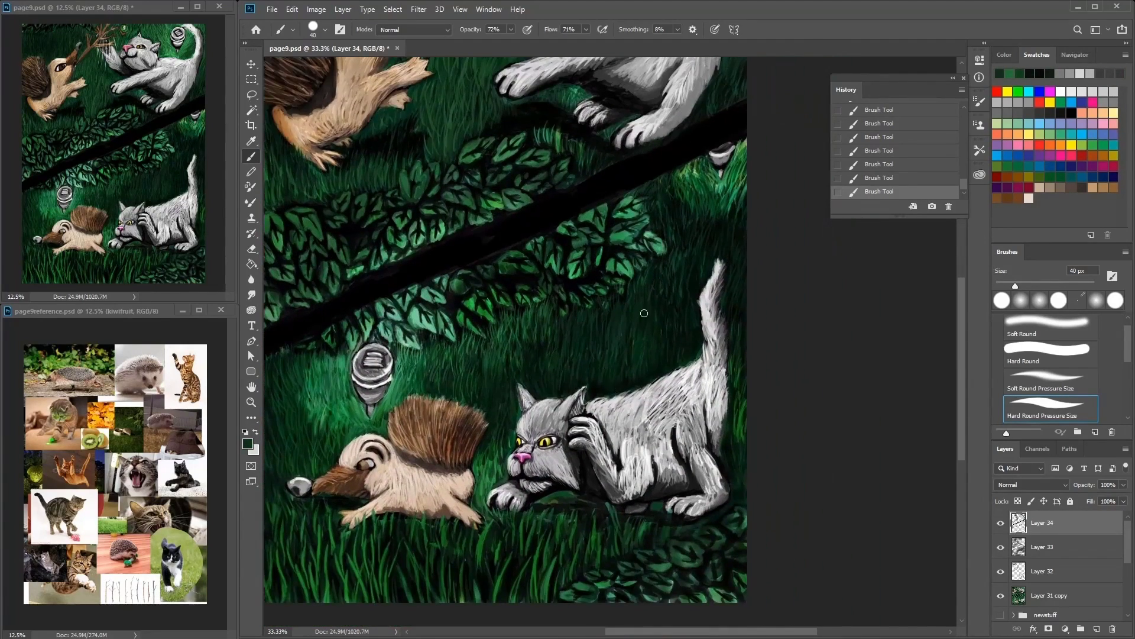
pyautogui.keyDown('alt'); pyautogui.click(733, 484); pyautogui.keyUp('alt')
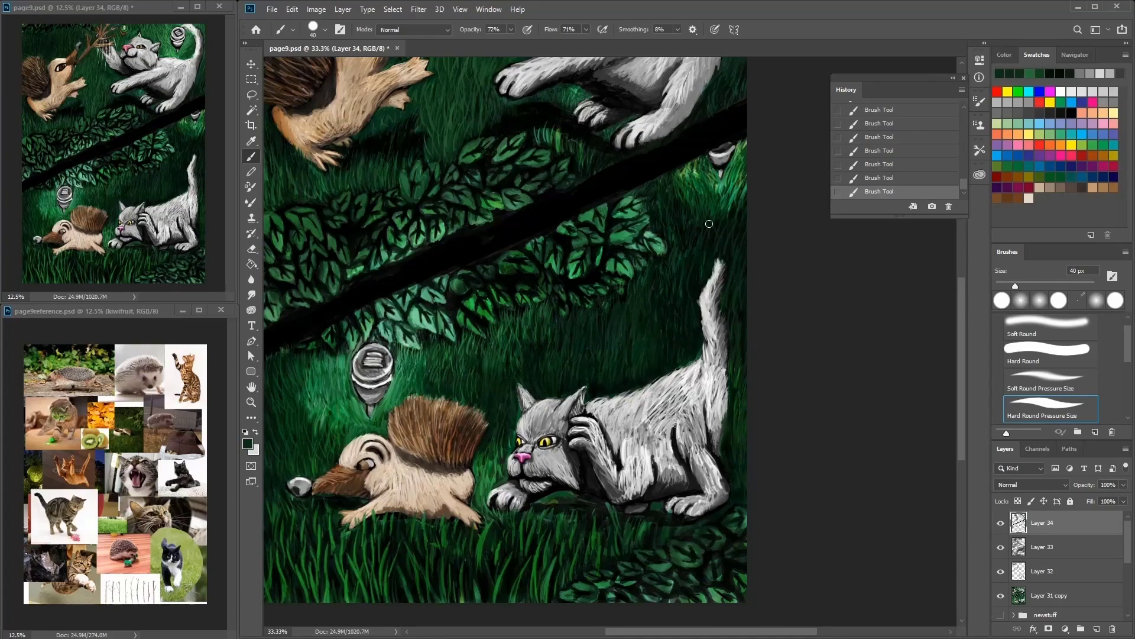
pyautogui.keyDown('alt'); pyautogui.click(682, 240); pyautogui.keyUp('alt')
pyautogui.keyDown('alt'); pyautogui.click(542, 345); pyautogui.keyUp('alt')
pyautogui.keyDown('alt'); pyautogui.click(537, 349); pyautogui.keyUp('alt')
pyautogui.keyDown('alt'); pyautogui.click(544, 340); pyautogui.keyUp('alt')
pyautogui.keyDown('alt'); pyautogui.click(540, 358); pyautogui.keyUp('alt')
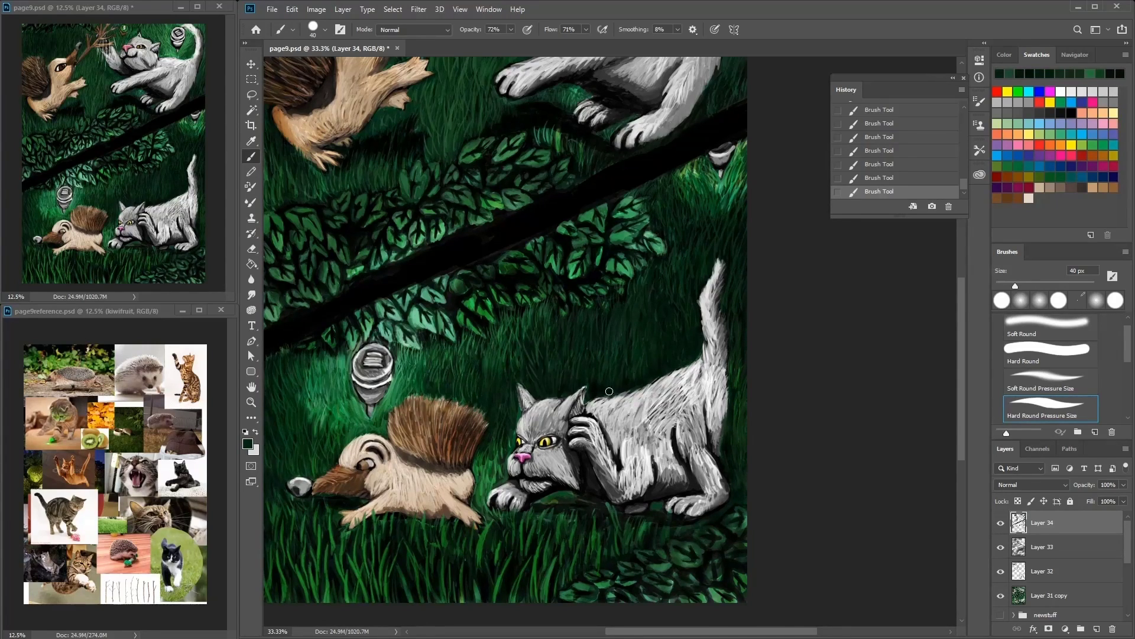
# Step: Paint sampled green grass blades around the lower hedgehog, beneath the grey object and toward the lower cat
pyautogui.keyDown('alt'); pyautogui.click(324, 454); pyautogui.keyUp('alt')
pyautogui.keyDown('alt'); pyautogui.click(322, 435); pyautogui.keyUp('alt')
pyautogui.keyDown('alt'); pyautogui.click(313, 427); pyautogui.keyUp('alt')
pyautogui.keyDown('alt'); pyautogui.click(314, 419); pyautogui.keyUp('alt')
pyautogui.keyDown('alt'); pyautogui.click(499, 348); pyautogui.keyUp('alt')
pyautogui.keyDown('alt'); pyautogui.click(493, 378); pyautogui.keyUp('alt')
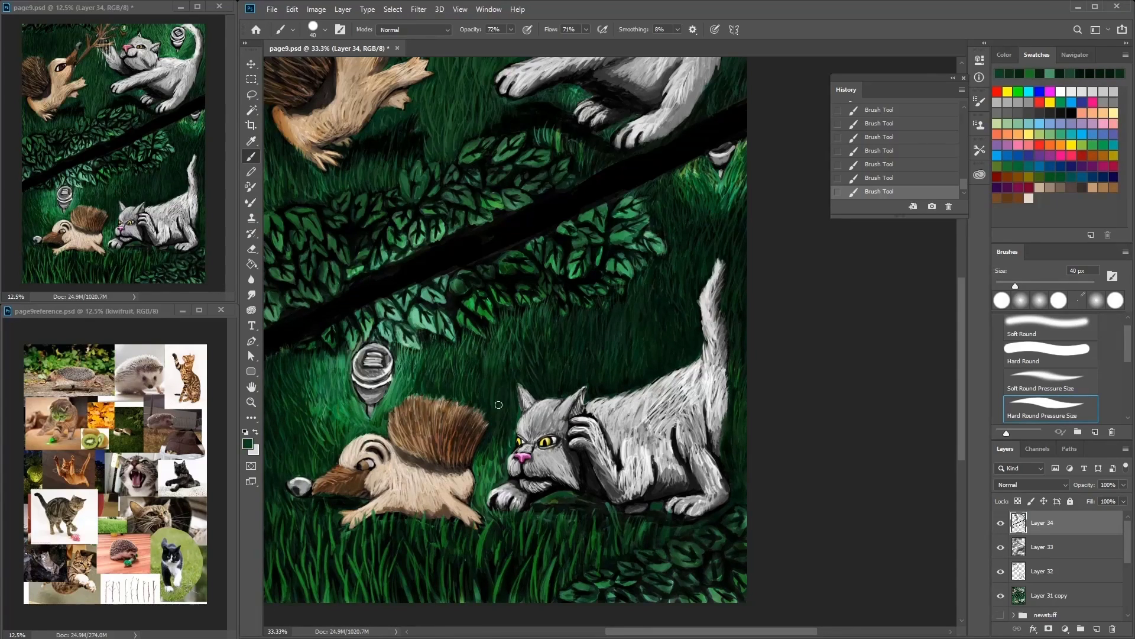
pyautogui.moveTo(318, 400); pyautogui.dragTo(328, 423)
# Step: Deepen the grass shadow under the lower cat's chest and front paw with sampled dark tones
pyautogui.keyDown('alt'); pyautogui.click(561, 499); pyautogui.keyUp('alt')
pyautogui.keyDown('alt'); pyautogui.click(556, 500); pyautogui.keyUp('alt')
pyautogui.keyDown('alt'); pyautogui.click(559, 498); pyautogui.keyUp('alt')
pyautogui.keyDown('alt'); pyautogui.click(551, 498); pyautogui.keyUp('alt')
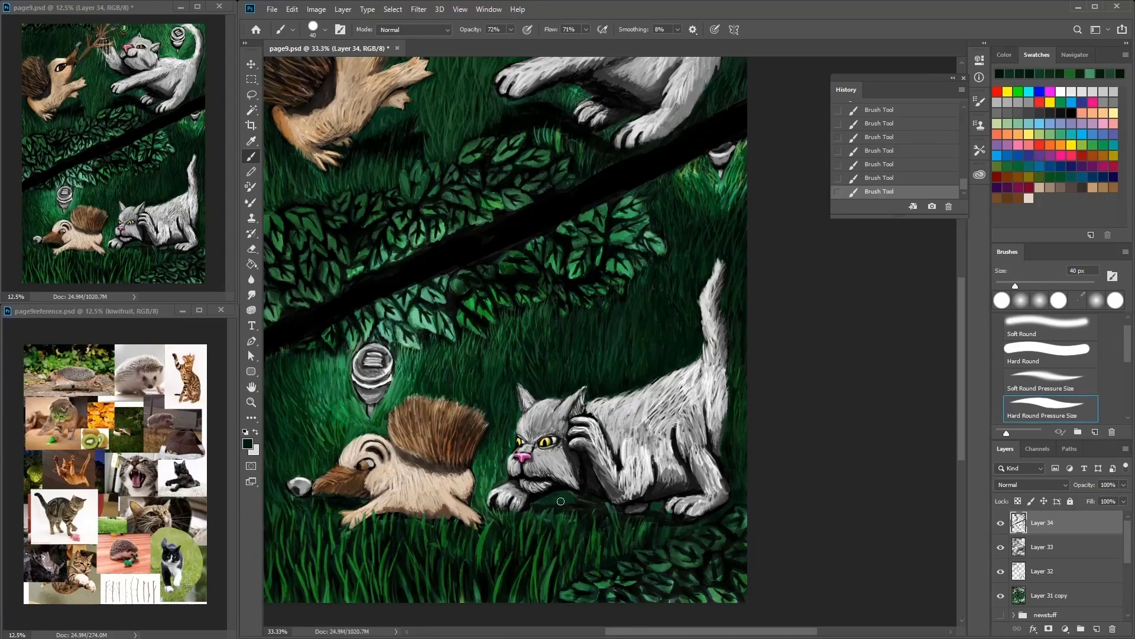
pyautogui.keyDown('alt'); pyautogui.click(559, 498); pyautogui.keyUp('alt')
pyautogui.keyDown('alt'); pyautogui.click(565, 500); pyautogui.keyUp('alt')
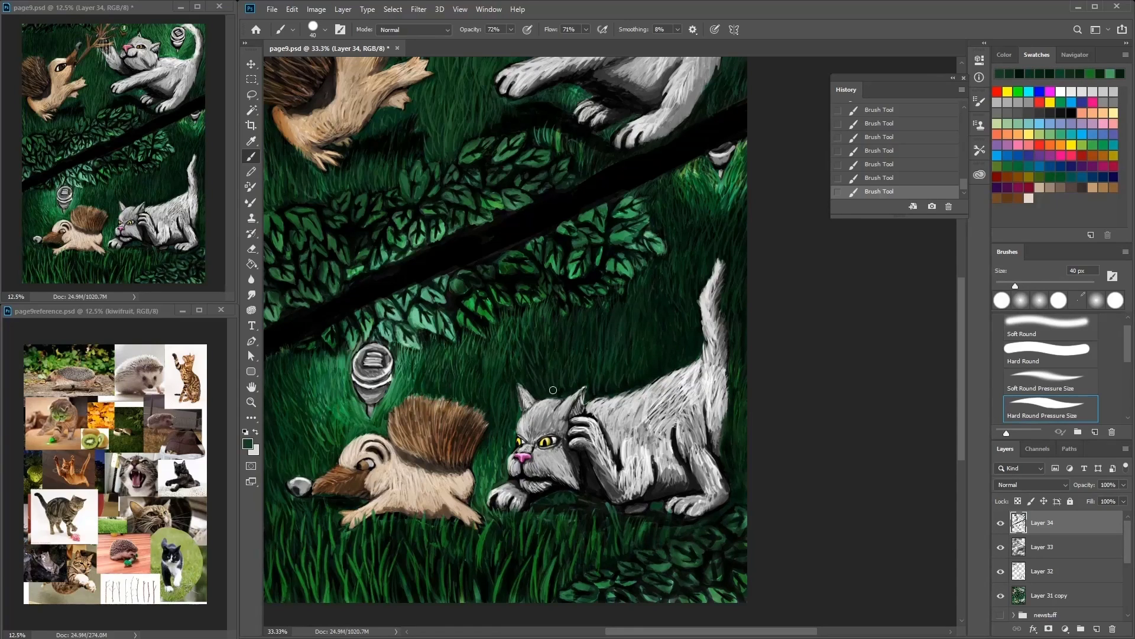
# Step: Touch up the grass by the lower cat's back and the leaf cluster in the page's lower corner with sampled greens
pyautogui.keyDown('alt'); pyautogui.click(686, 355); pyautogui.keyUp('alt')
pyautogui.keyDown('alt'); pyautogui.click(742, 582); pyautogui.keyUp('alt')
pyautogui.keyDown('alt'); pyautogui.click(743, 582); pyautogui.keyUp('alt')
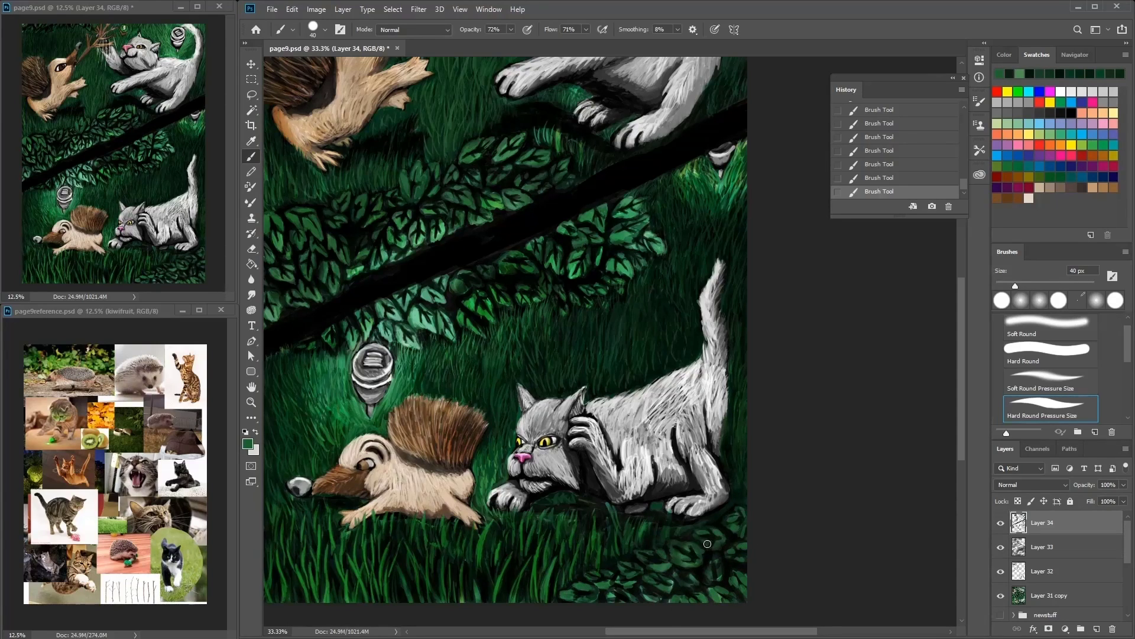
# Step: Lighten the upper cat's face, head and body with sampled pale grey, using the pressure brush and the Soft Round brush
pyautogui.moveTo(594, 195); pyautogui.dragTo(526, 511)
pyautogui.keyDown('alt'); pyautogui.click(508, 305); pyautogui.keyUp('alt')
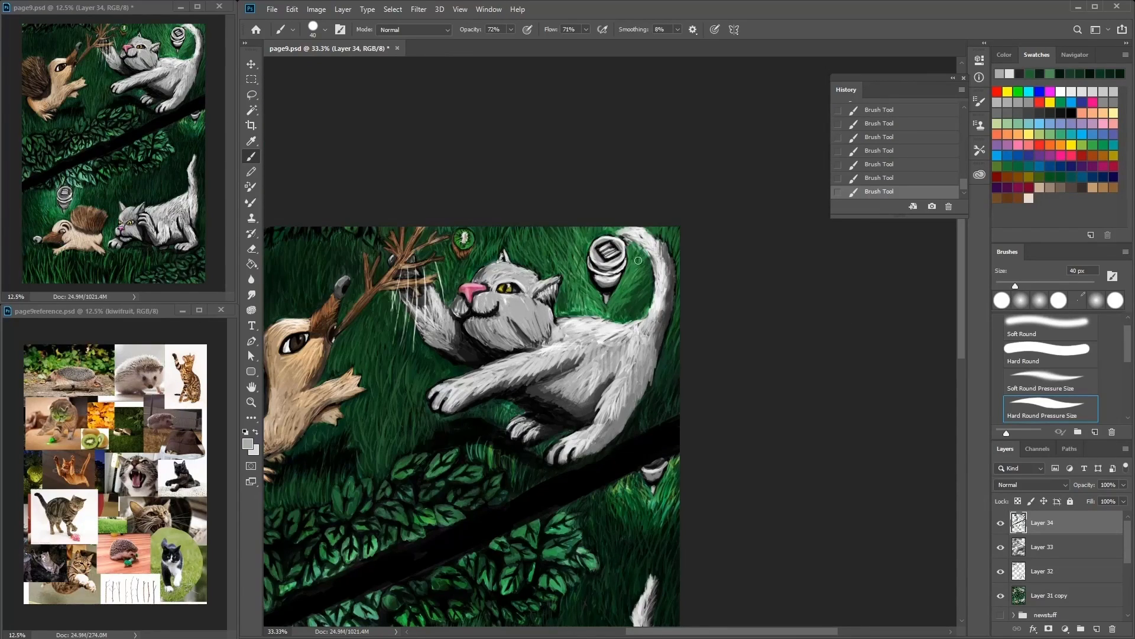
pyautogui.keyDown('alt'); pyautogui.click(514, 297); pyautogui.keyUp('alt')
pyautogui.moveTo(512, 298)
pyautogui.mouseDown()
pyautogui.moveTo(503, 323)
pyautogui.moveTo(532, 267)
pyautogui.mouseUp()
pyautogui.moveTo(576, 340)
pyautogui.mouseDown()
pyautogui.moveTo(650, 278)
pyautogui.moveTo(461, 364)
pyautogui.mouseUp()
pyautogui.hotkey('shift', ',')
pyautogui.moveTo(544, 319); pyautogui.dragTo(512, 296)
# Step: Reduce the Soft Round brush to 17 px and retouch the upper cat's eye and brow with sampled tones
pyautogui.press('[')
pyautogui.press('[')
pyautogui.press('[')
pyautogui.press('[')
pyautogui.press('[')
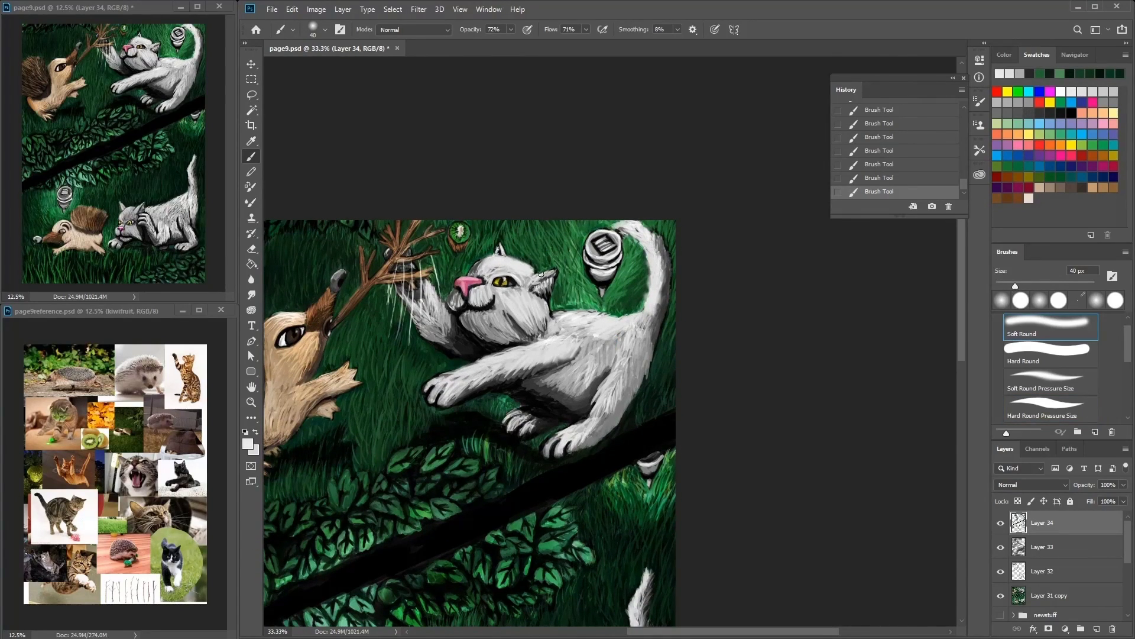
pyautogui.click(1078, 106)
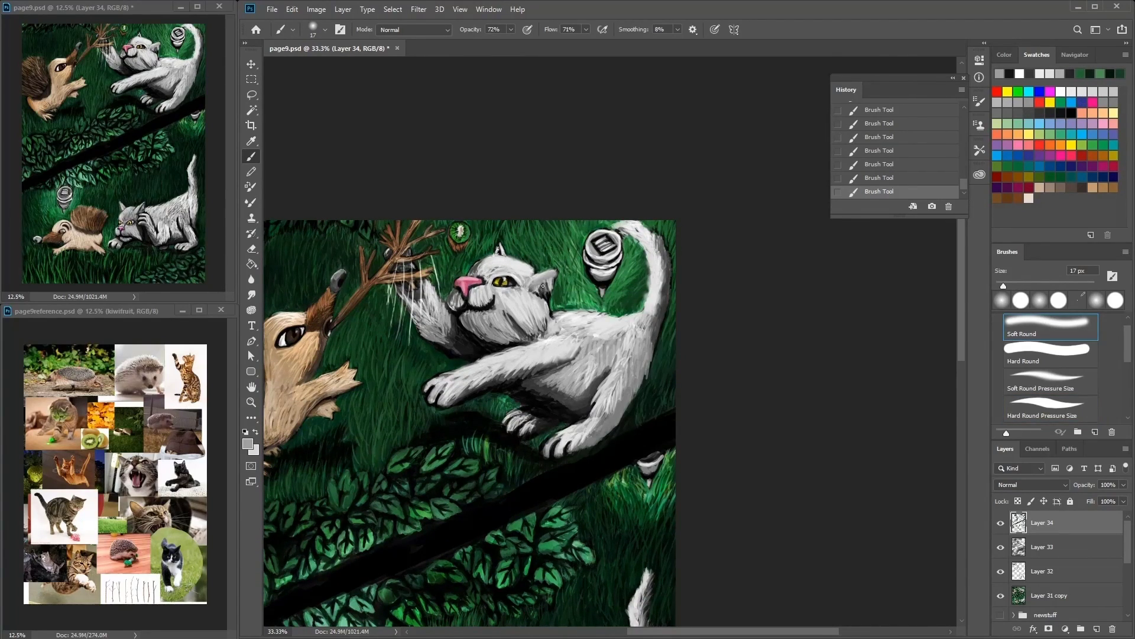
pyautogui.keyDown('alt'); pyautogui.click(473, 269); pyautogui.keyUp('alt')
pyautogui.keyDown('alt'); pyautogui.click(476, 266); pyautogui.keyUp('alt')
pyautogui.keyDown('alt'); pyautogui.click(482, 262); pyautogui.keyUp('alt')
# Step: Refine the upper cat's ear, muzzle and chin with small soft strokes in sampled colors
pyautogui.keyDown('alt'); pyautogui.click(489, 248); pyautogui.keyUp('alt')
pyautogui.moveTo(489, 245); pyautogui.dragTo(479, 257)
pyautogui.keyDown('alt'); pyautogui.click(454, 294); pyautogui.keyUp('alt')
pyautogui.moveTo(450, 304)
pyautogui.mouseDown()
pyautogui.moveTo(455, 330)
pyautogui.moveTo(495, 343)
pyautogui.moveTo(467, 312)
pyautogui.moveTo(482, 331)
pyautogui.moveTo(560, 308)
pyautogui.moveTo(464, 319)
pyautogui.moveTo(500, 336)
pyautogui.moveTo(485, 290)
pyautogui.moveTo(486, 343)
pyautogui.mouseUp()
pyautogui.keyDown('alt'); pyautogui.click(473, 328); pyautogui.keyUp('alt')
pyautogui.keyDown('alt'); pyautogui.click(467, 322); pyautogui.keyUp('alt')
pyautogui.keyDown('alt'); pyautogui.click(465, 324); pyautogui.keyUp('alt')
# Step: Switch to the Hard Round Pressure Size brush at 28 px and paint sampled fur strokes on the upper hedgehog's face, body and legs
pyautogui.moveTo(458, 200); pyautogui.dragTo(612, 102)
pyautogui.keyDown('alt'); pyautogui.click(492, 252); pyautogui.keyUp('alt')
pyautogui.rightClick(492, 252)
pyautogui.doubleClick(319, 201)
pyautogui.moveTo(473, 251)
pyautogui.mouseDown()
pyautogui.moveTo(473, 272)
pyautogui.moveTo(445, 264)
pyautogui.moveTo(478, 260)
pyautogui.mouseUp()
pyautogui.keyDown('alt'); pyautogui.click(445, 264); pyautogui.keyUp('alt')
pyautogui.keyDown('alt'); pyautogui.click(485, 323); pyautogui.keyUp('alt')
pyautogui.moveTo(470, 302)
pyautogui.mouseDown()
pyautogui.moveTo(430, 289)
pyautogui.moveTo(437, 344)
pyautogui.moveTo(382, 261)
pyautogui.moveTo(378, 347)
pyautogui.moveTo(368, 328)
pyautogui.moveTo(401, 326)
pyautogui.mouseUp()
pyautogui.keyDown('alt'); pyautogui.click(381, 358); pyautogui.keyUp('alt')
pyautogui.keyDown('alt'); pyautogui.click(384, 355); pyautogui.keyUp('alt')
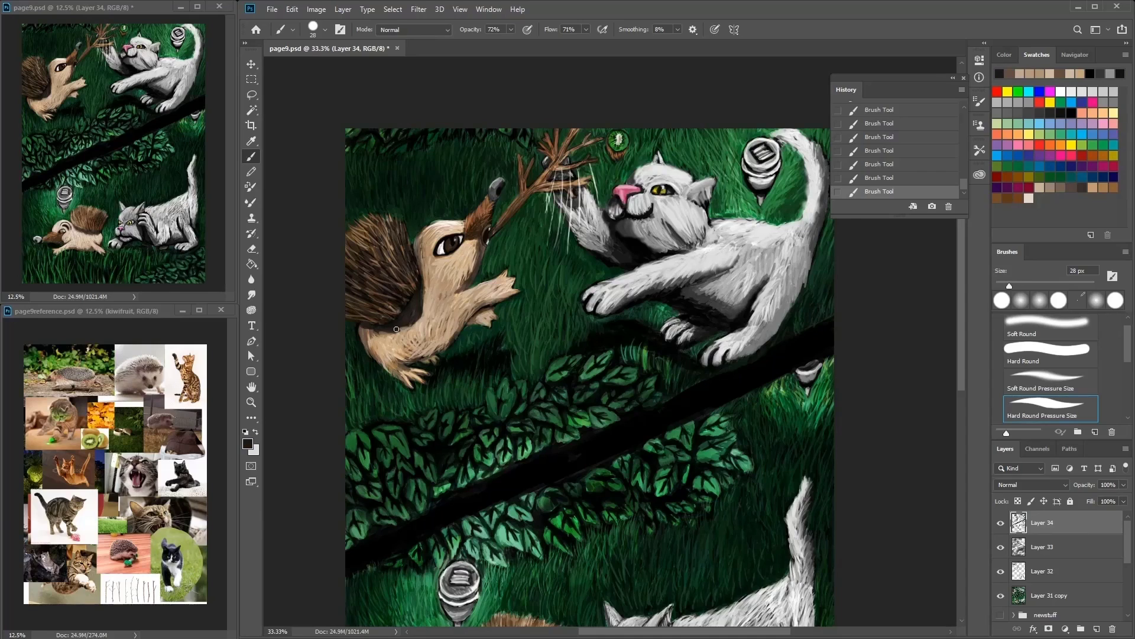
pyautogui.keyDown('alt'); pyautogui.click(444, 373); pyautogui.keyUp('alt')
# Step: Paint sampled brown strokes on the lower hedgehog's snout and face, and touch up the upper hedgehog's snout
pyautogui.moveTo(438, 360)
pyautogui.mouseDown()
pyautogui.moveTo(450, 355)
pyautogui.moveTo(336, 346)
pyautogui.moveTo(417, 21)
pyautogui.mouseUp()
pyautogui.keyDown('alt'); pyautogui.click(461, 345); pyautogui.keyUp('alt')
pyautogui.keyDown('alt'); pyautogui.click(404, 374); pyautogui.keyUp('alt')
pyautogui.keyDown('alt'); pyautogui.click(404, 374); pyautogui.keyUp('alt')
pyautogui.moveTo(404, 374)
pyautogui.mouseDown()
pyautogui.moveTo(360, 379)
pyautogui.moveTo(400, 322)
pyautogui.moveTo(372, 358)
pyautogui.moveTo(397, 382)
pyautogui.mouseUp()
pyautogui.keyDown('alt'); pyautogui.click(379, 382); pyautogui.keyUp('alt')
pyautogui.keyDown('alt'); pyautogui.click(393, 379); pyautogui.keyUp('alt')
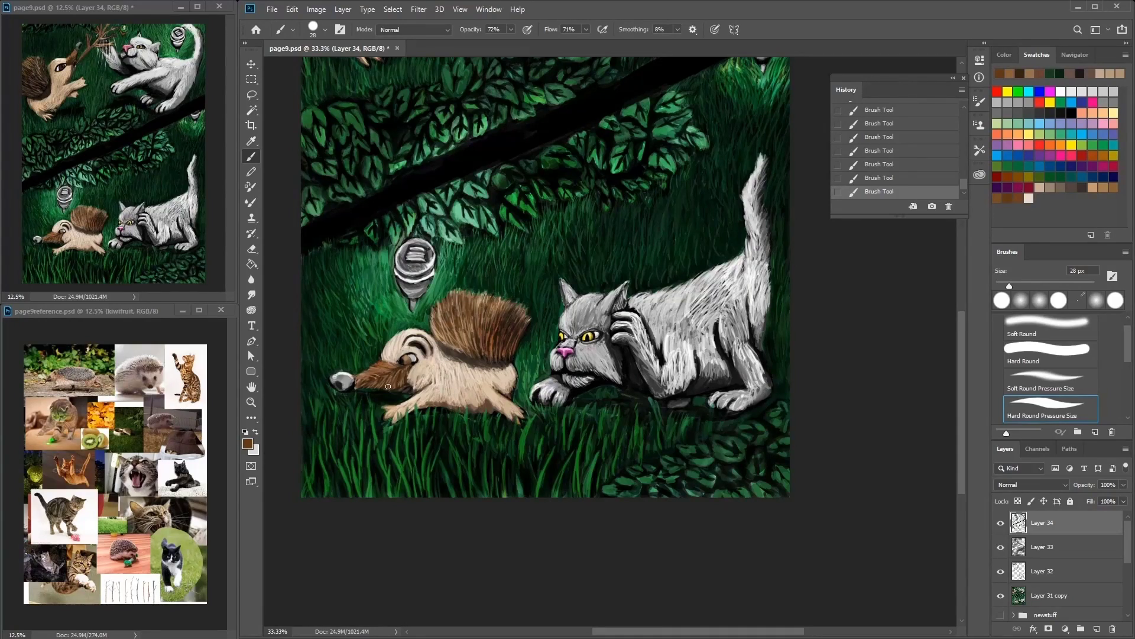
pyautogui.moveTo(458, 344); pyautogui.dragTo(499, 598)
pyautogui.moveTo(496, 133); pyautogui.dragTo(476, 175)
# Step: Shade the lower cat's haunch, back, face and paws in grey with the Soft Round brush
pyautogui.moveTo(672, 427); pyautogui.dragTo(599, 266)
pyautogui.hotkey('shift', ',')
pyautogui.moveTo(680, 441)
pyautogui.mouseDown()
pyautogui.moveTo(679, 473)
pyautogui.moveTo(709, 446)
pyautogui.moveTo(700, 492)
pyautogui.moveTo(671, 497)
pyautogui.mouseUp()
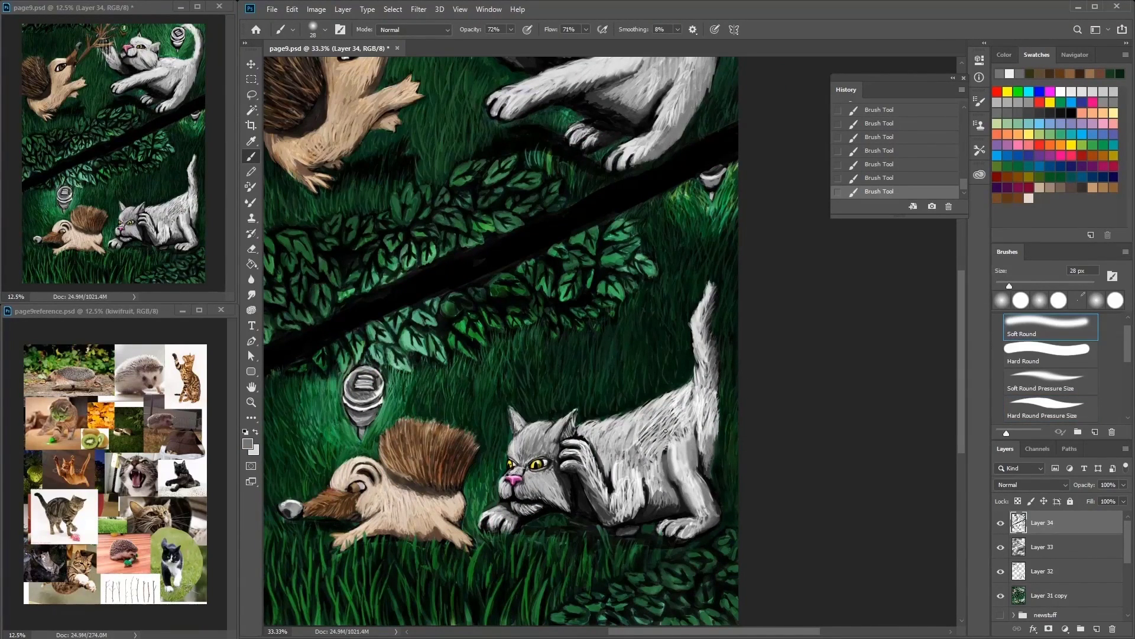
pyautogui.keyDown('alt'); pyautogui.click(669, 460); pyautogui.keyUp('alt')
pyautogui.moveTo(686, 414); pyautogui.dragTo(651, 441)
pyautogui.moveTo(535, 420); pyautogui.dragTo(514, 473)
pyautogui.moveTo(488, 509); pyautogui.dragTo(491, 519)
pyautogui.moveTo(565, 450); pyautogui.dragTo(576, 470)
# Step: Smooth the lower cat's back, flank, tail and rump with soft strokes of sampled light grey
pyautogui.moveTo(582, 432)
pyautogui.mouseDown()
pyautogui.moveTo(645, 488)
pyautogui.moveTo(665, 482)
pyautogui.mouseUp()
pyautogui.keyDown('alt'); pyautogui.click(650, 467); pyautogui.keyUp('alt')
pyautogui.moveTo(656, 434); pyautogui.dragTo(651, 414)
pyautogui.moveTo(621, 420); pyautogui.dragTo(600, 434)
pyautogui.moveTo(694, 349); pyautogui.dragTo(698, 381)
pyautogui.keyDown('alt'); pyautogui.click(650, 468); pyautogui.keyUp('alt')
pyautogui.moveTo(709, 421); pyautogui.dragTo(713, 459)
pyautogui.keyDown('alt'); pyautogui.click(592, 474); pyautogui.keyUp('alt')
# Step: Blend the lower cat's belly, neck and chest with sampled greys, enlarging the Soft Round brush to 39 px
pyautogui.moveTo(651, 491)
pyautogui.mouseDown()
pyautogui.moveTo(662, 512)
pyautogui.moveTo(674, 508)
pyautogui.moveTo(608, 478)
pyautogui.moveTo(522, 477)
pyautogui.mouseUp()
pyautogui.keyDown('alt'); pyautogui.click(553, 517); pyautogui.keyUp('alt')
pyautogui.keyDown('alt'); pyautogui.click(548, 518); pyautogui.keyUp('alt')
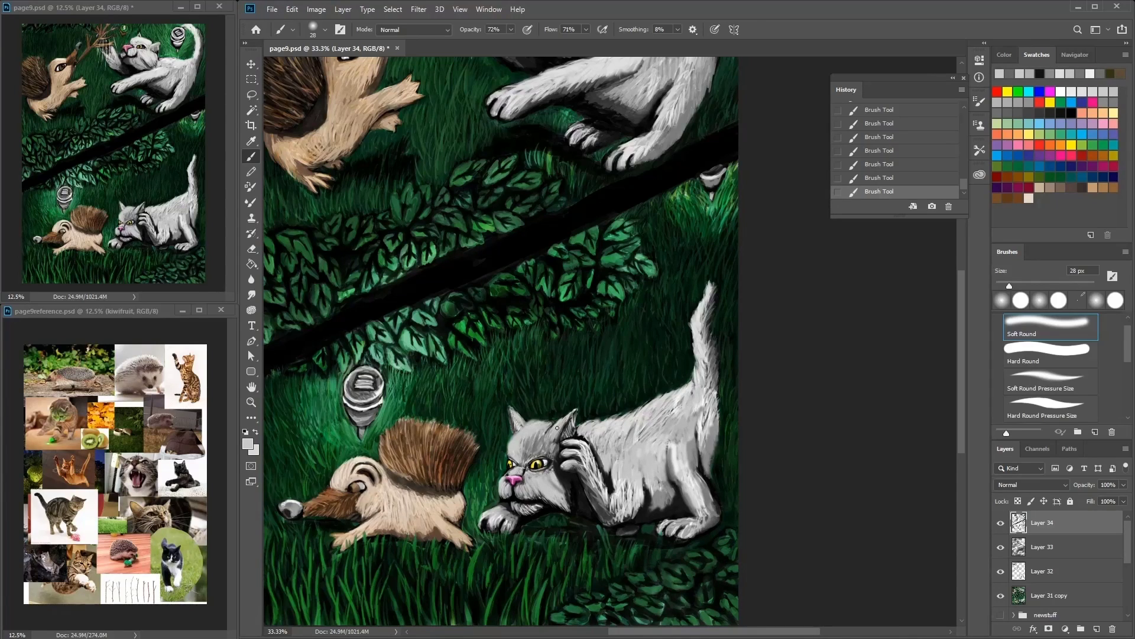
pyautogui.keyDown('alt'); pyautogui.click(559, 490); pyautogui.keyUp('alt')
pyautogui.rightClick(567, 484)
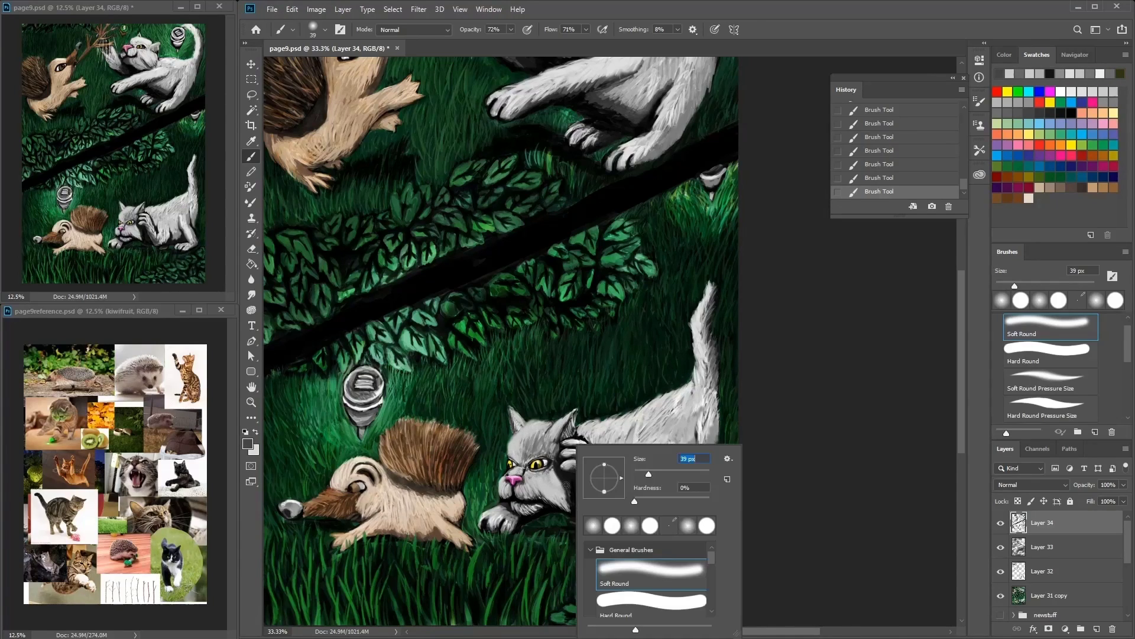
pyautogui.moveTo(567, 483); pyautogui.dragTo(560, 448)
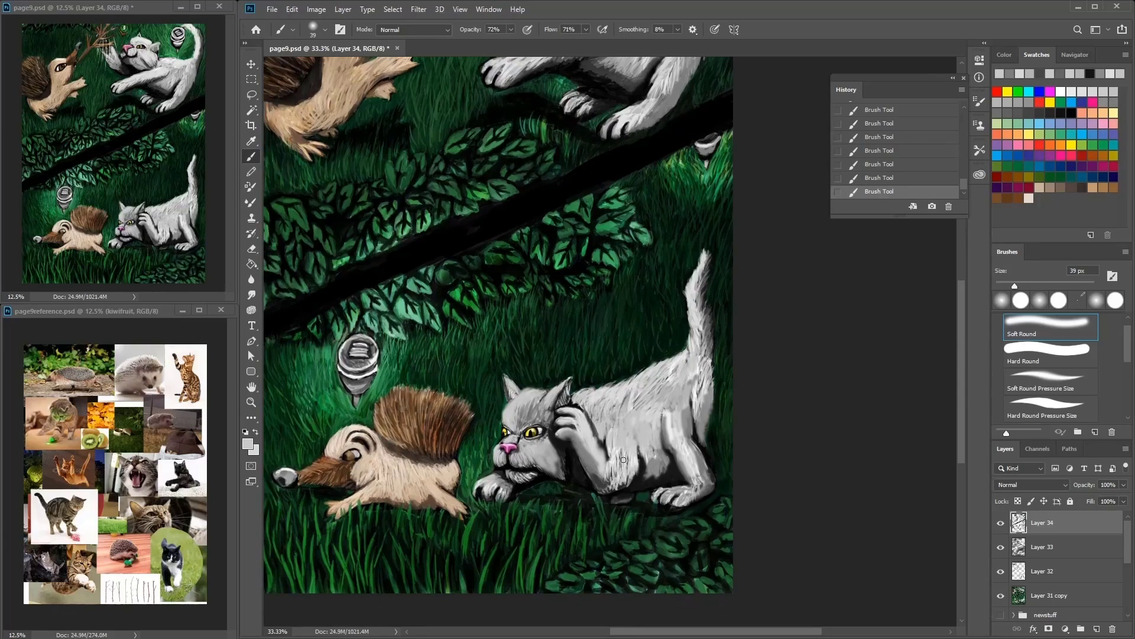
# Step: Choose the Hard Round Pressure Size brush at 18 px and paint sampled light fur strokes along the lower cat's side and raised leg
pyautogui.click(325, 29)
pyautogui.moveTo(382, 155); pyautogui.dragTo(382, 169)
pyautogui.click(322, 179)
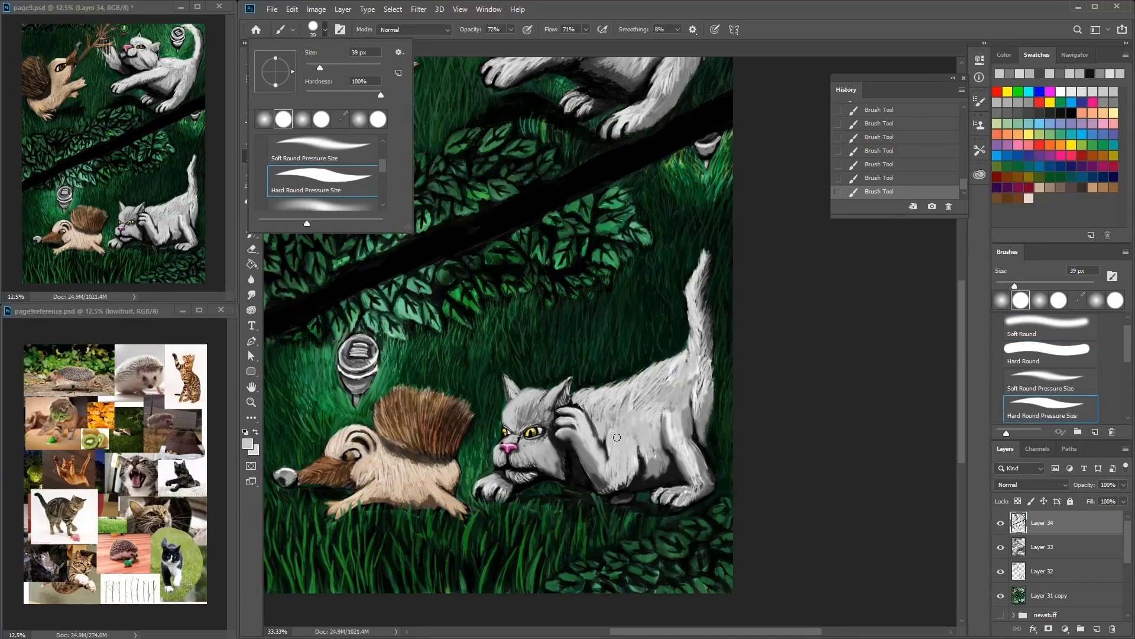
pyautogui.keyDown('alt'); pyautogui.click(616, 437); pyautogui.keyUp('alt')
pyautogui.press('[')
pyautogui.press('[')
pyautogui.keyDown('alt'); pyautogui.click(615, 440); pyautogui.keyUp('alt')
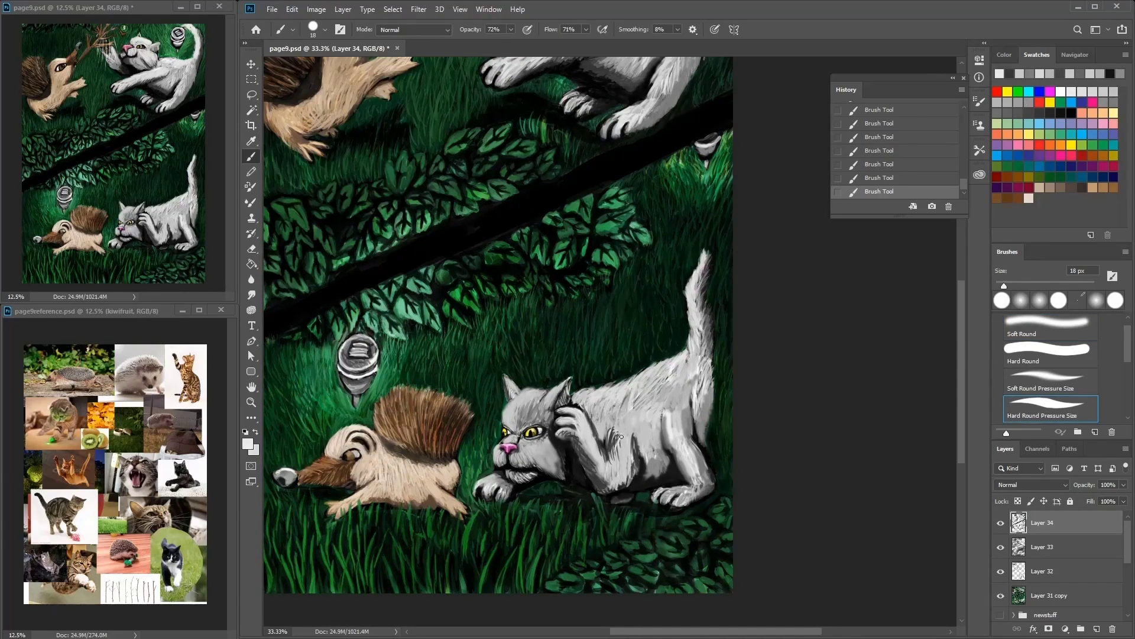
pyautogui.moveTo(632, 437)
pyautogui.mouseDown()
pyautogui.moveTo(589, 482)
pyautogui.moveTo(580, 443)
pyautogui.moveTo(586, 467)
pyautogui.moveTo(561, 433)
pyautogui.mouseUp()
pyautogui.keyDown('alt'); pyautogui.click(618, 438); pyautogui.keyUp('alt')
pyautogui.keyDown('alt'); pyautogui.click(622, 433); pyautogui.keyUp('alt')
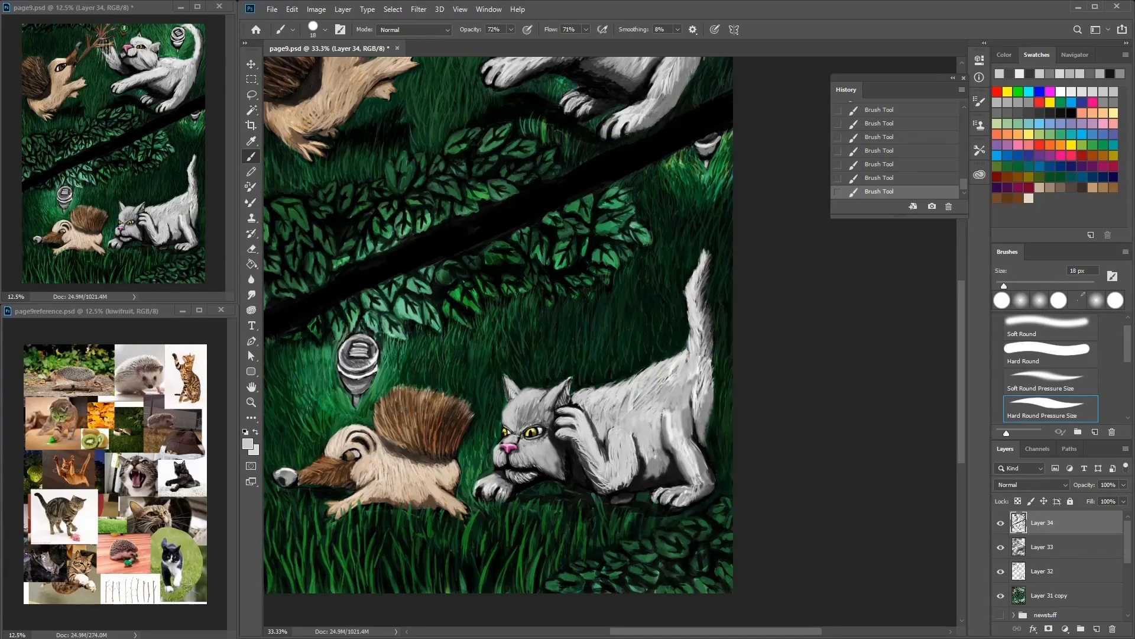
# Step: Add dark and light grey fur strokes to the lower cat's belly, haunch, rump and neck
pyautogui.click(1011, 116)
pyautogui.moveTo(634, 441)
pyautogui.mouseDown()
pyautogui.moveTo(624, 485)
pyautogui.moveTo(603, 488)
pyautogui.mouseUp()
pyautogui.keyDown('alt'); pyautogui.click(632, 444); pyautogui.keyUp('alt')
pyautogui.moveTo(698, 399)
pyautogui.mouseDown()
pyautogui.moveTo(703, 488)
pyautogui.moveTo(710, 478)
pyautogui.mouseUp()
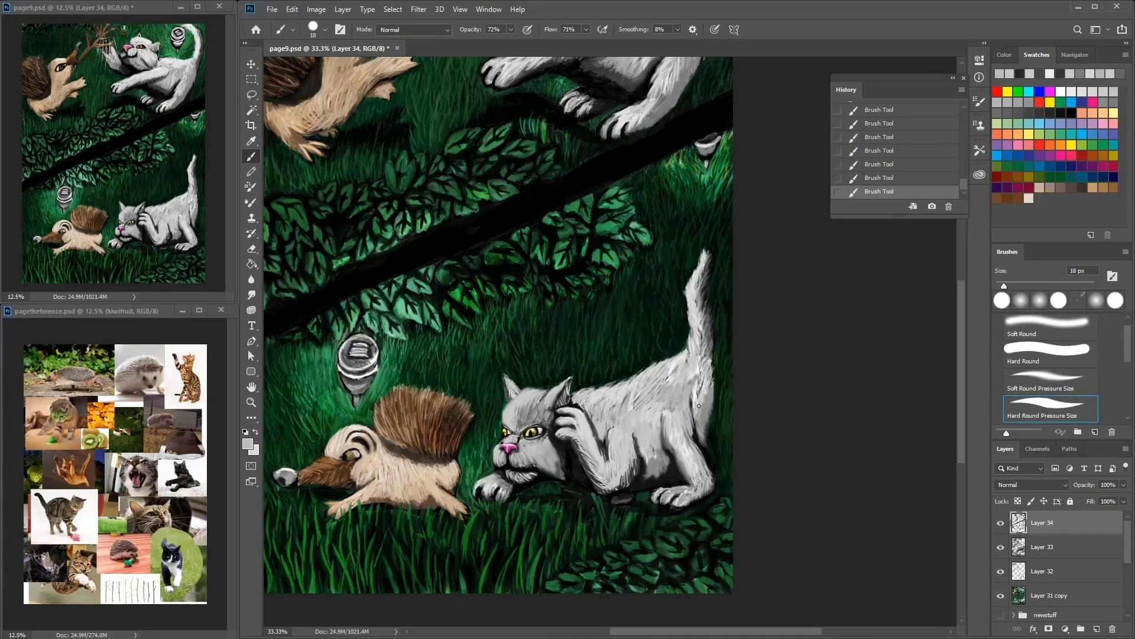
pyautogui.moveTo(653, 442); pyautogui.dragTo(658, 468)
pyautogui.moveTo(557, 471); pyautogui.dragTo(556, 444)
# Step: Shade the lower cat's ear, haunch and neck in dark grey, touch up the hedgehog's underside, and fit the page to the window
pyautogui.moveTo(531, 419)
pyautogui.mouseDown()
pyautogui.moveTo(511, 390)
pyautogui.moveTo(568, 403)
pyautogui.moveTo(511, 401)
pyautogui.moveTo(593, 395)
pyautogui.mouseUp()
pyautogui.keyDown('alt'); pyautogui.click(515, 394); pyautogui.keyUp('alt')
pyautogui.click(1028, 110)
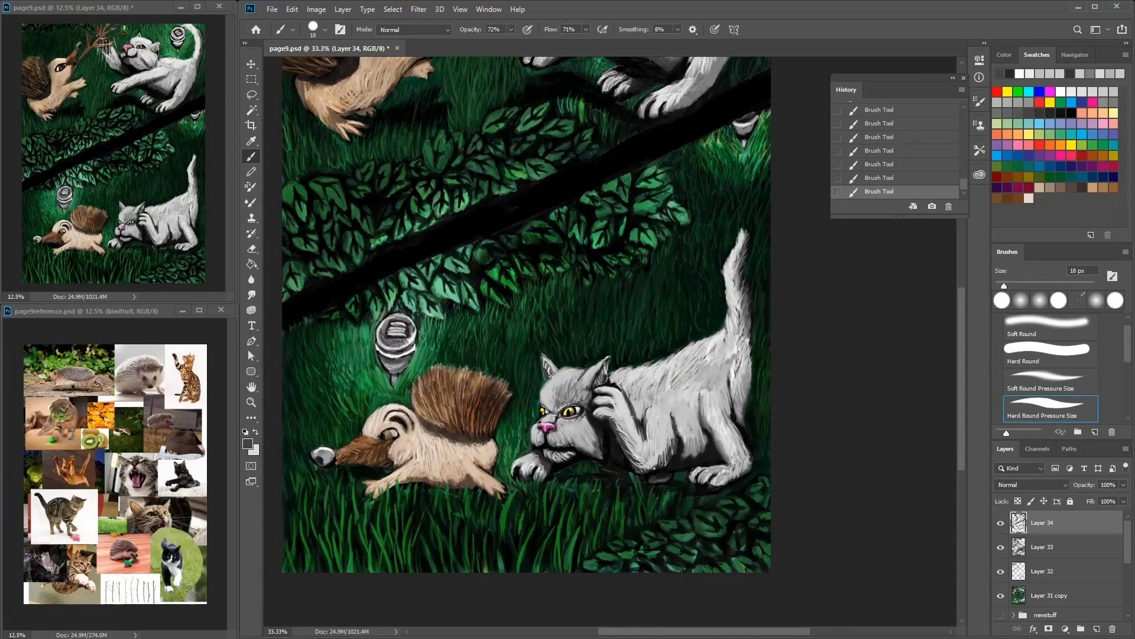
pyautogui.moveTo(708, 429); pyautogui.dragTo(702, 450)
pyautogui.moveTo(595, 456); pyautogui.dragTo(577, 424)
pyautogui.moveTo(540, 461)
pyautogui.mouseDown()
pyautogui.moveTo(523, 473)
pyautogui.moveTo(437, 420)
pyautogui.mouseUp()
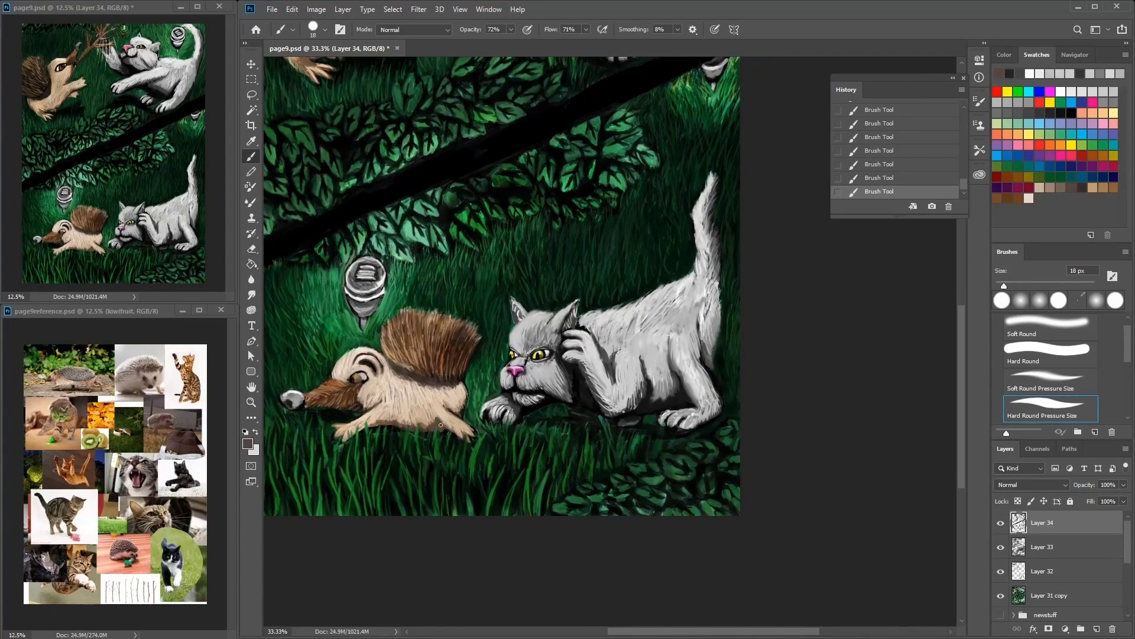
pyautogui.hotkey('ctrl', '0')
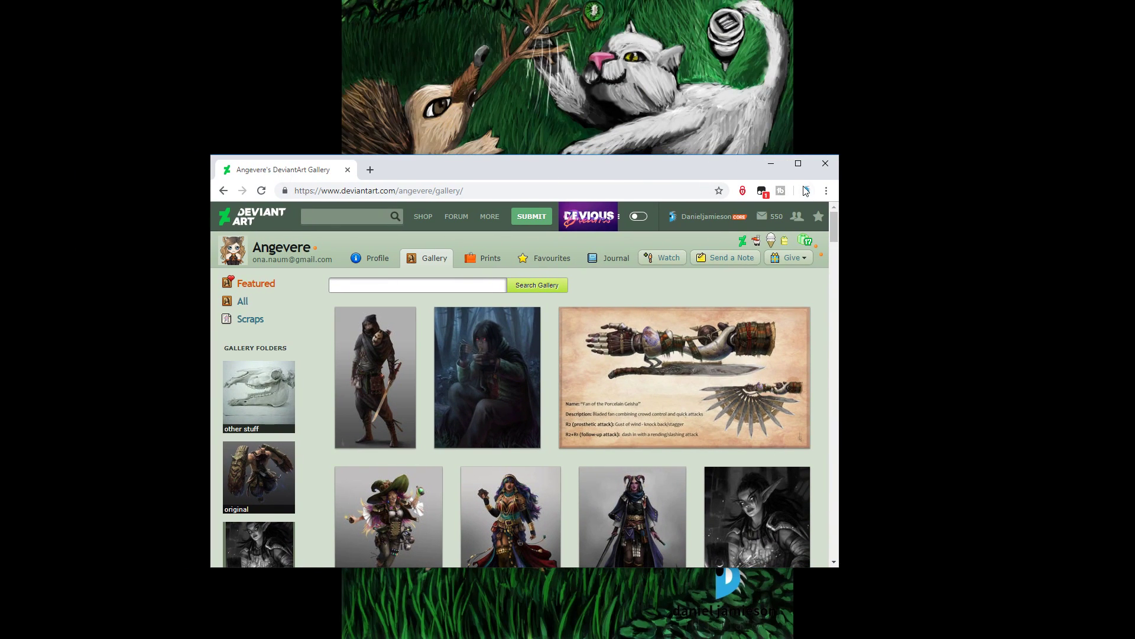
# Step: Switch to the browser, maximize it, and examine the artworks in the artist's DeviantArt gallery
pyautogui.click(798, 164)
pyautogui.scroll(-2, 751, 270)
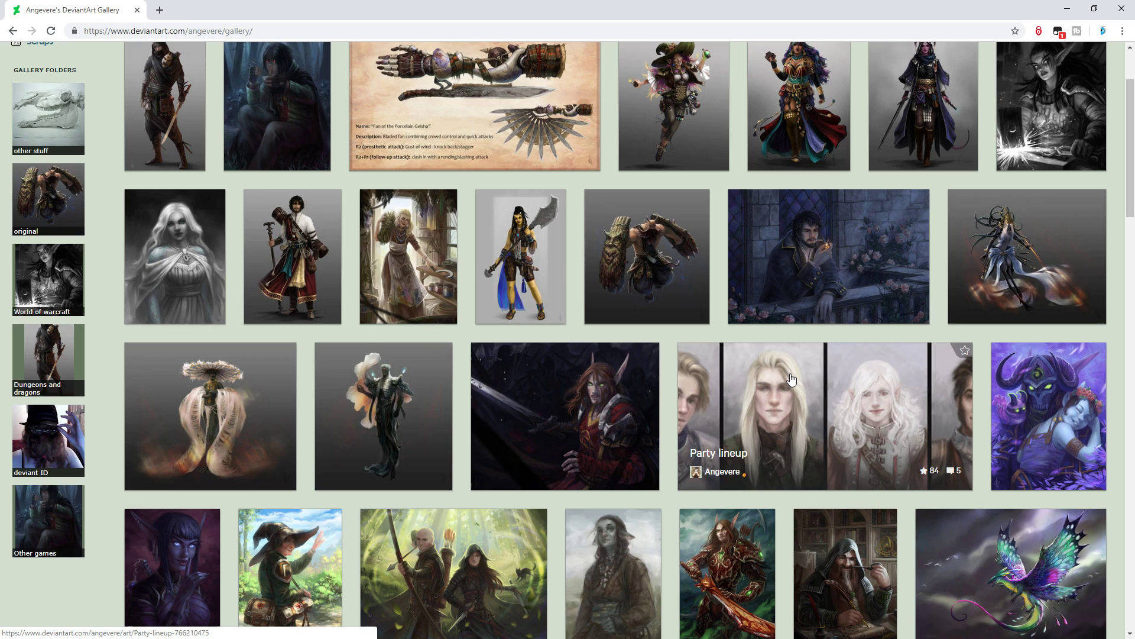
pyautogui.scroll(1, 787, 367)
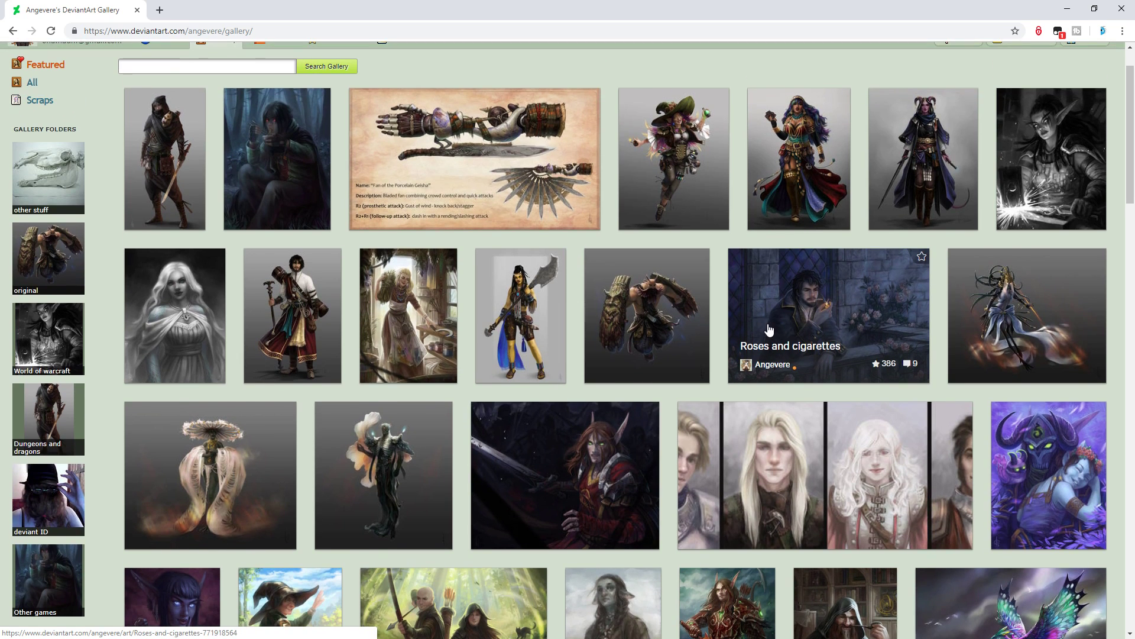